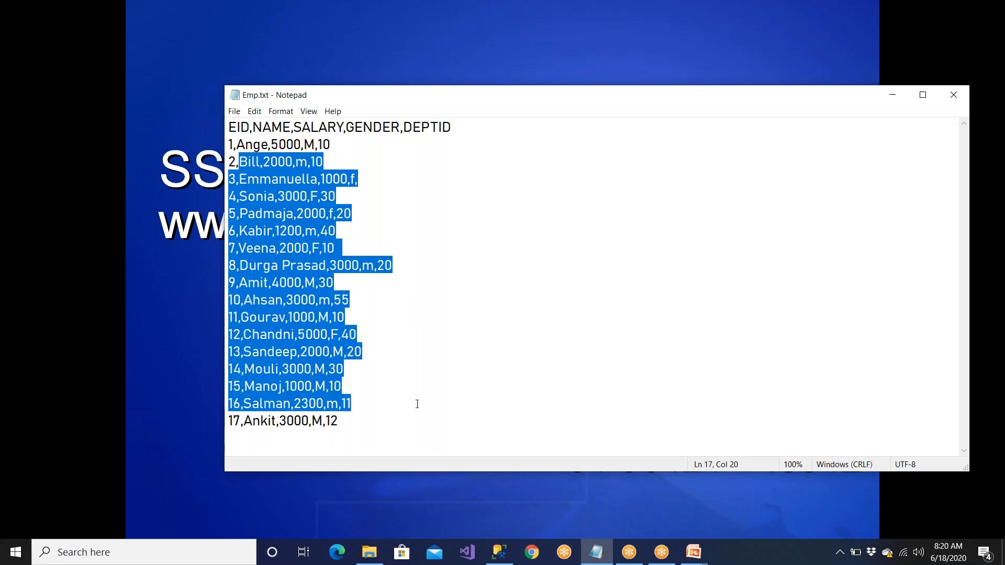
Step: Replace the employee name in record 17 of Emp.txt with a different first name
left_click(673, 26)
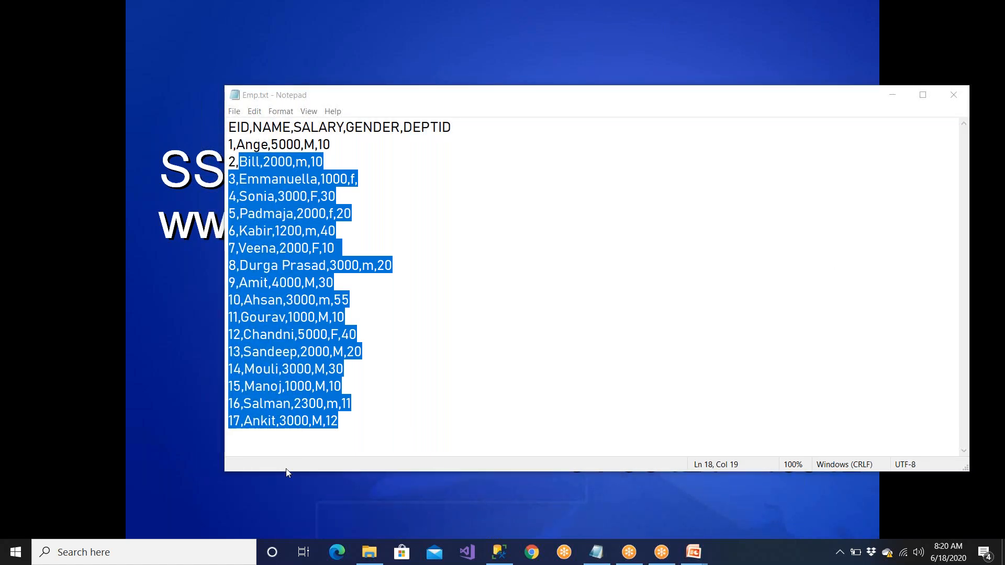
left_click(280, 425)
left_click(272, 421)
key("BackSpace")
key("BackSpace")
key("BackSpace")
key("BackSpace")
key("BackSpace")
type("Kishan")
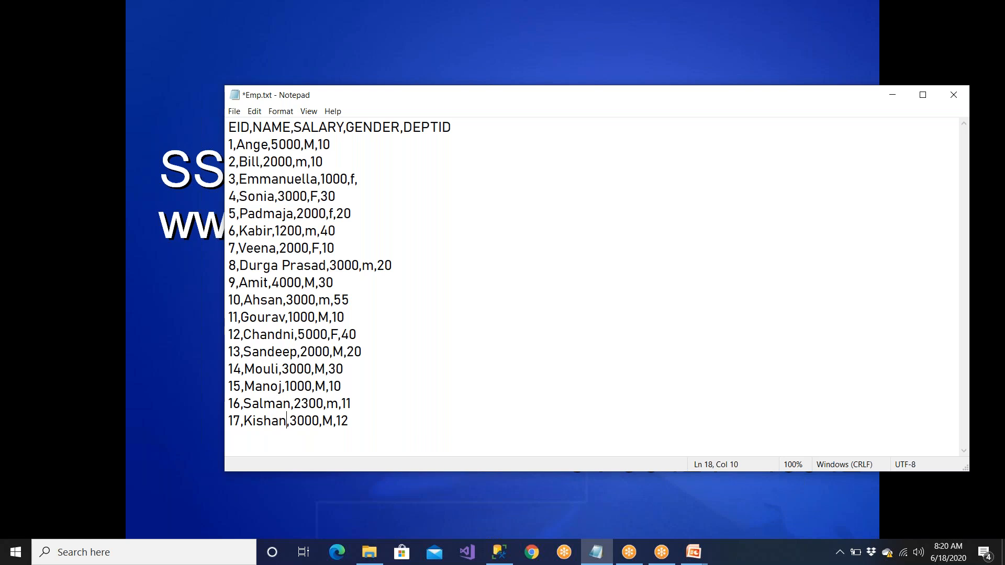
Step: Change record 1's employee name and set its gender to F, saving the file
left_click_drag(373, 426, 229, 128)
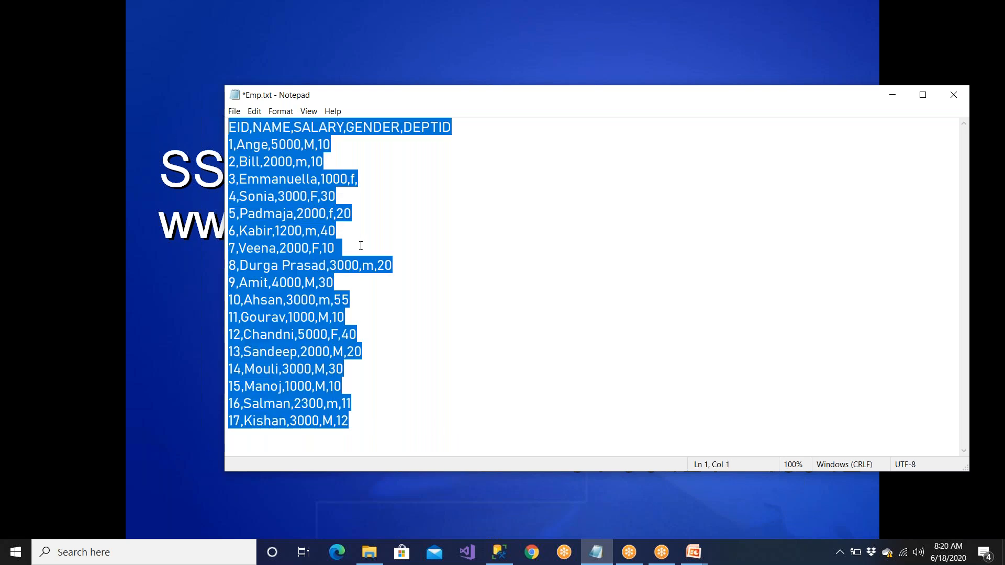
left_click(254, 145)
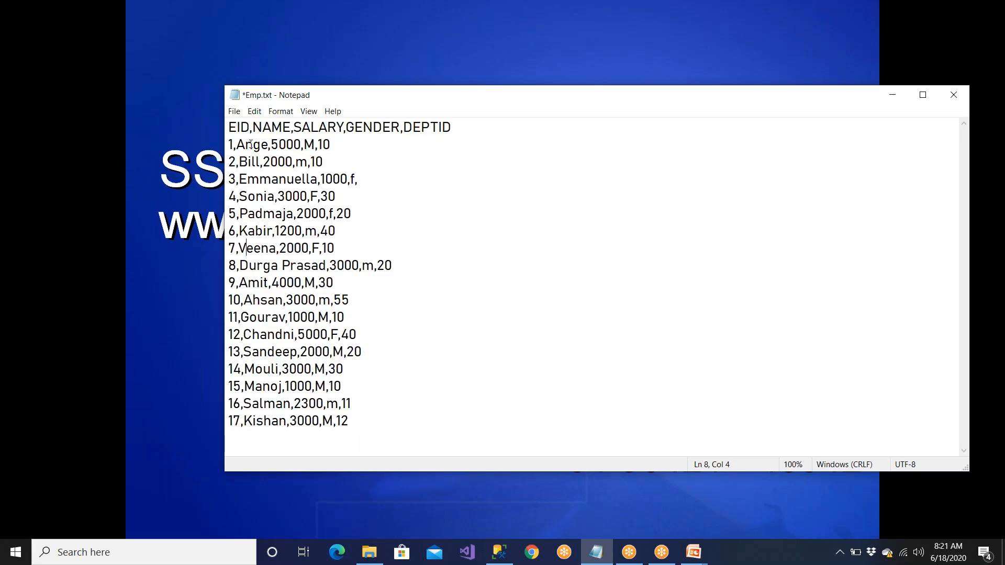
key("Delete")
key("Delete")
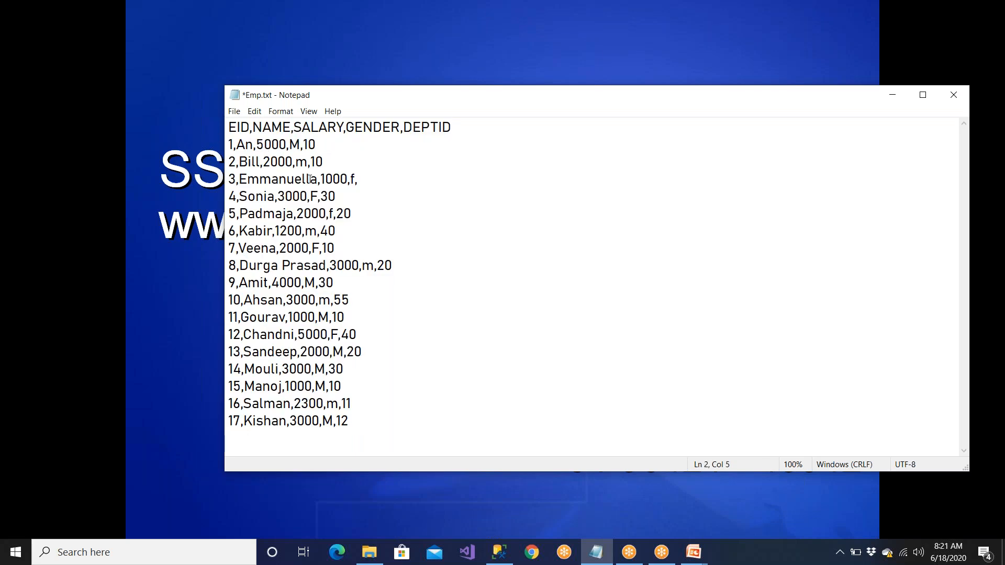
type("i")
key("Right")
key("Right")
key("Right")
key("shift+Right")
type("F")
key("ctrl+s")
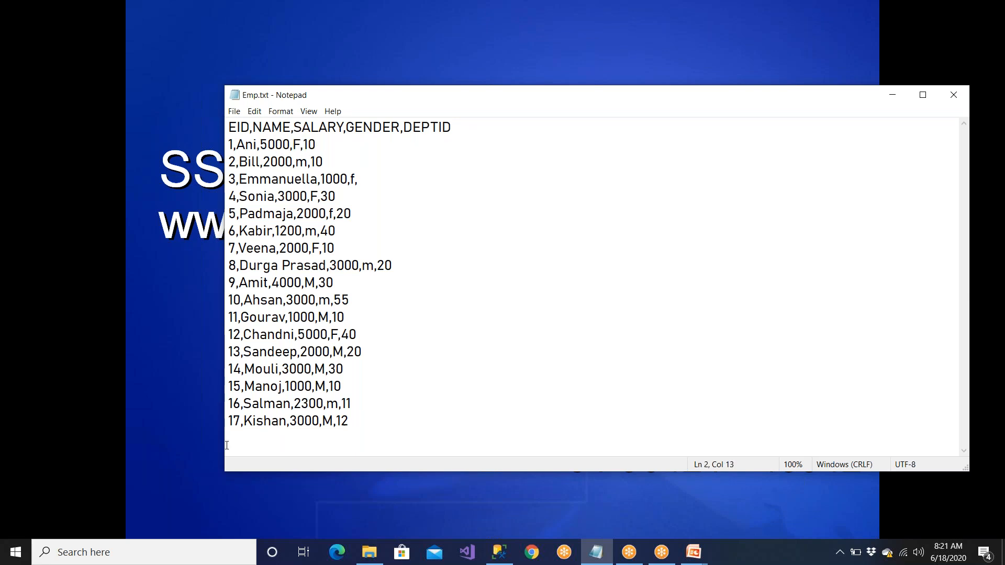
Step: Maximize the text file and append record 18 with an employee name, salary 4000, gender k and department 12
left_click_drag(368, 426, 191, 128)
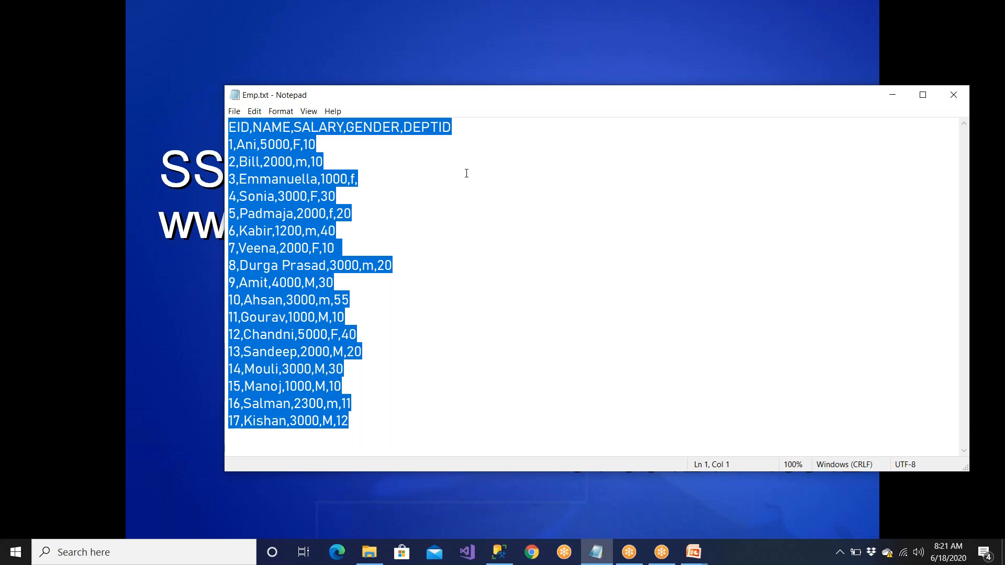
double_click(477, 98)
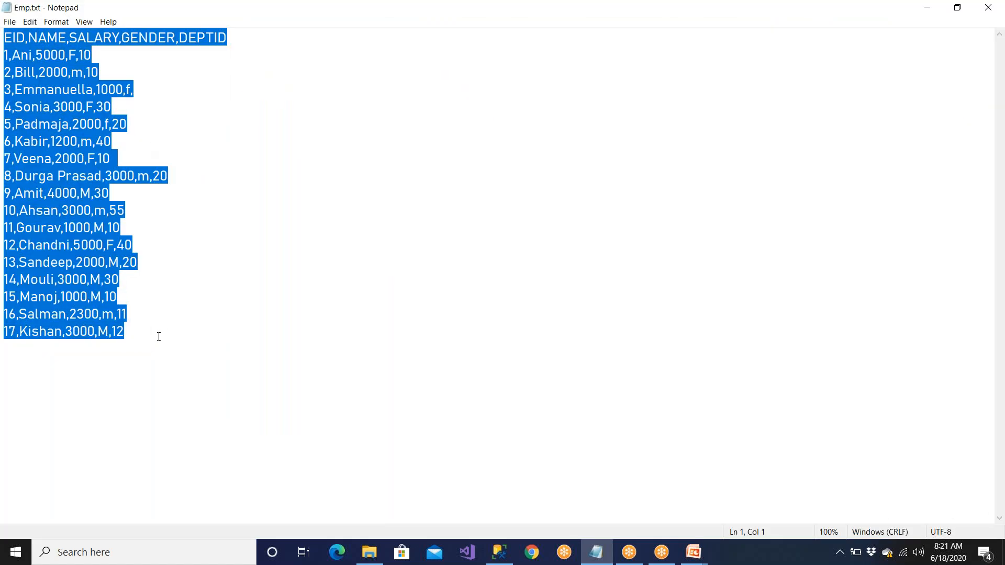
left_click(158, 334)
key("Return")
type("18,Raj")
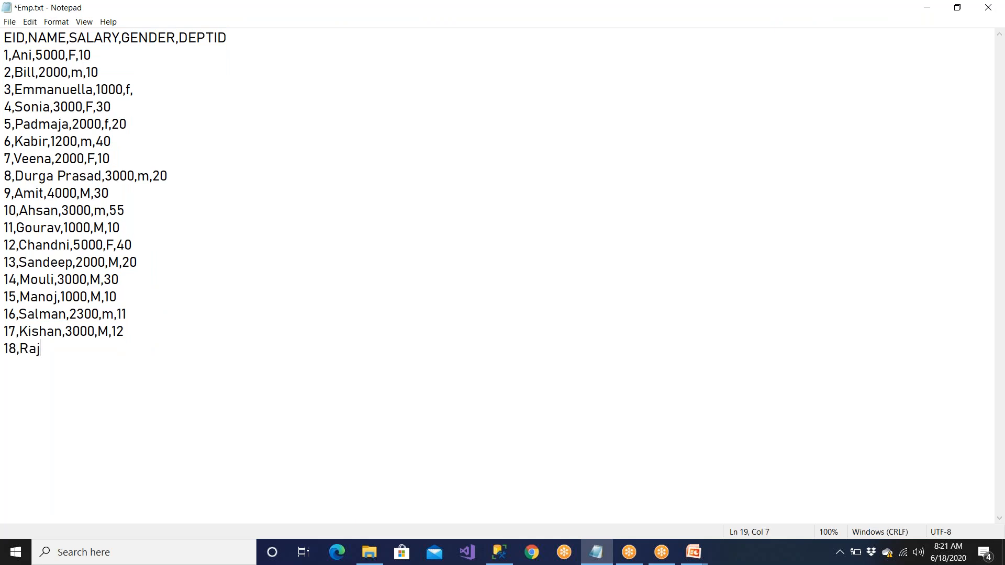
type(",4000,k,12")
Step: Append record 19 with an employee name, salary 23000, gender h and department 11, and save the file
key("Return")
type("19,Ra")
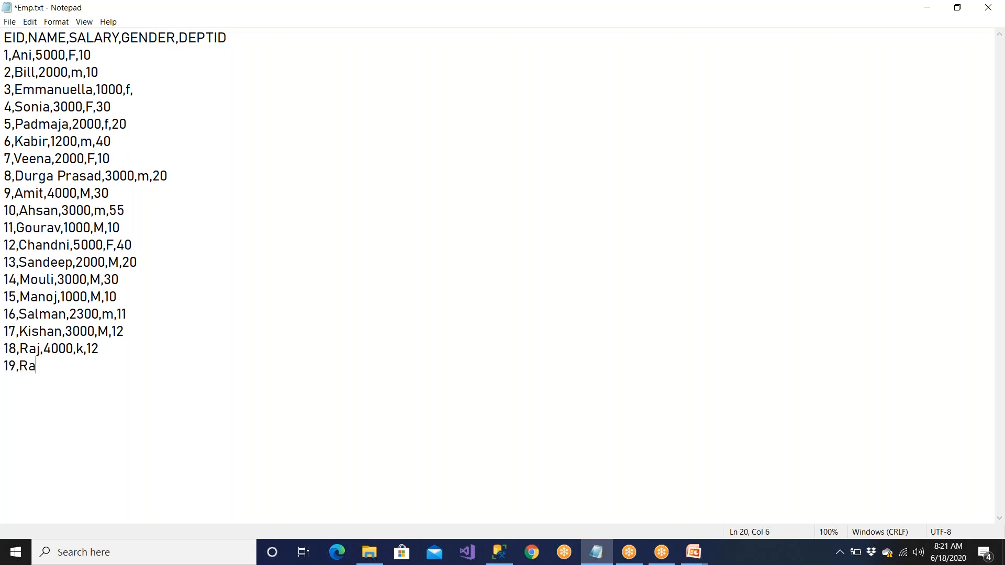
key("BackSpace")
key("BackSpace")
type("jack")
key("BackSpace")
key("BackSpace")
key("BackSpace")
key("BackSpace")
type("K+")
key("BackSpace")
key("BackSpace")
type("Jack,2300")
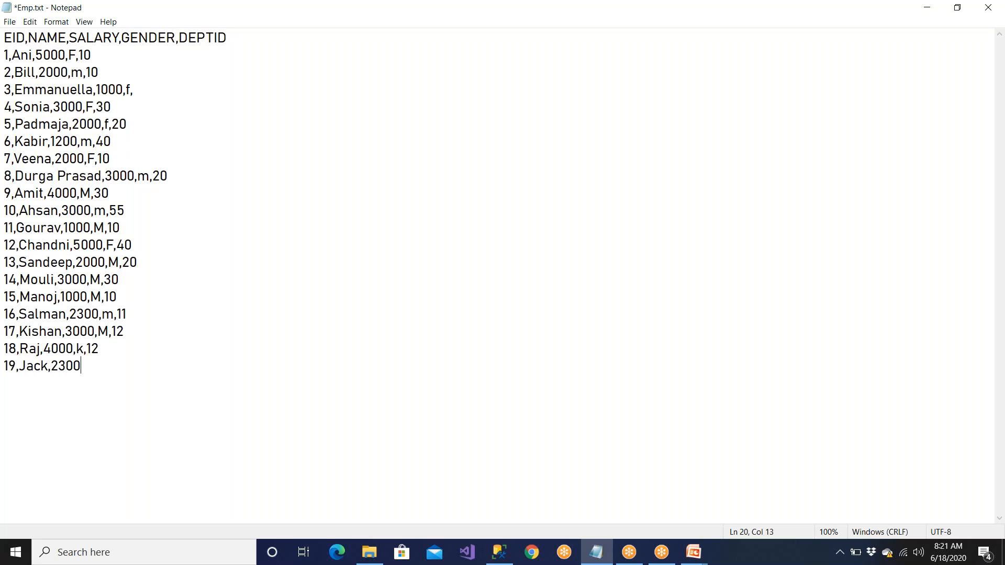
type("0,h,11")
key("ctrl+s")
Step: Compare the gender codes of records 18, 1 and 5, and highlight the last two records
left_click_drag(78, 348, 80, 349)
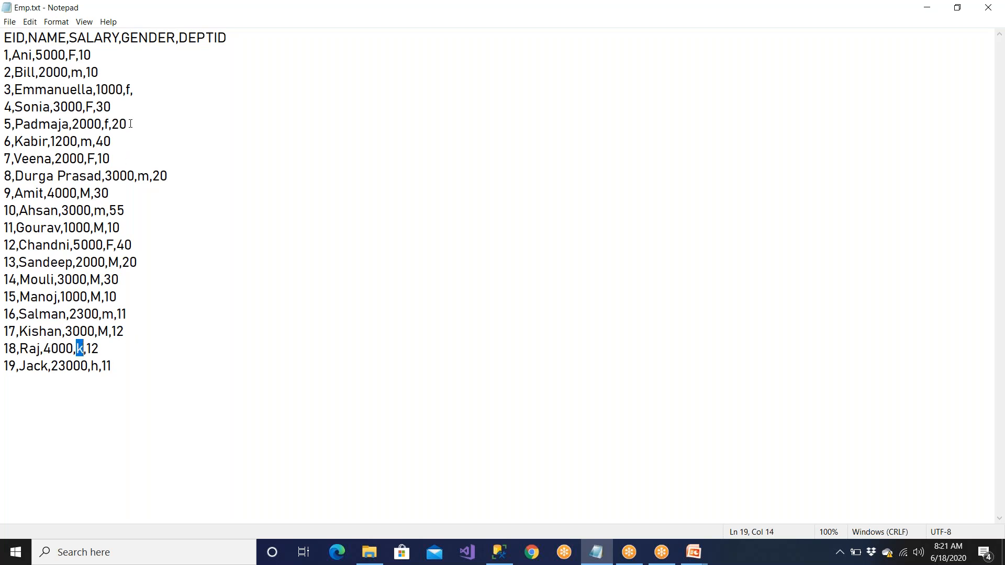
left_click_drag(69, 56, 76, 55)
left_click_drag(101, 124, 109, 124)
left_click_drag(75, 345, 4, 350)
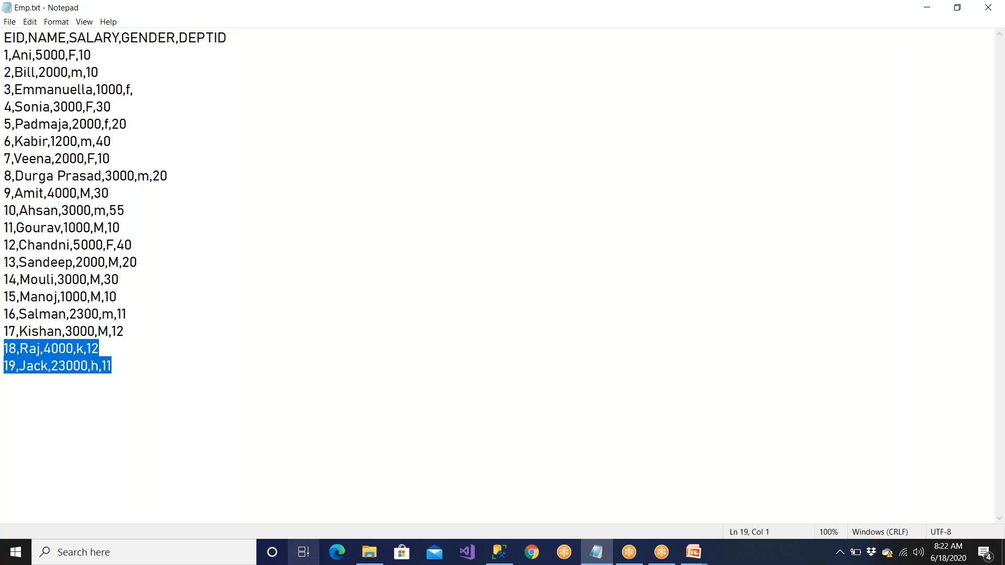
Step: Search Windows for devenv and launch Visual Studio 2017 (SSDT)
left_click(105, 552)
type("devenv")
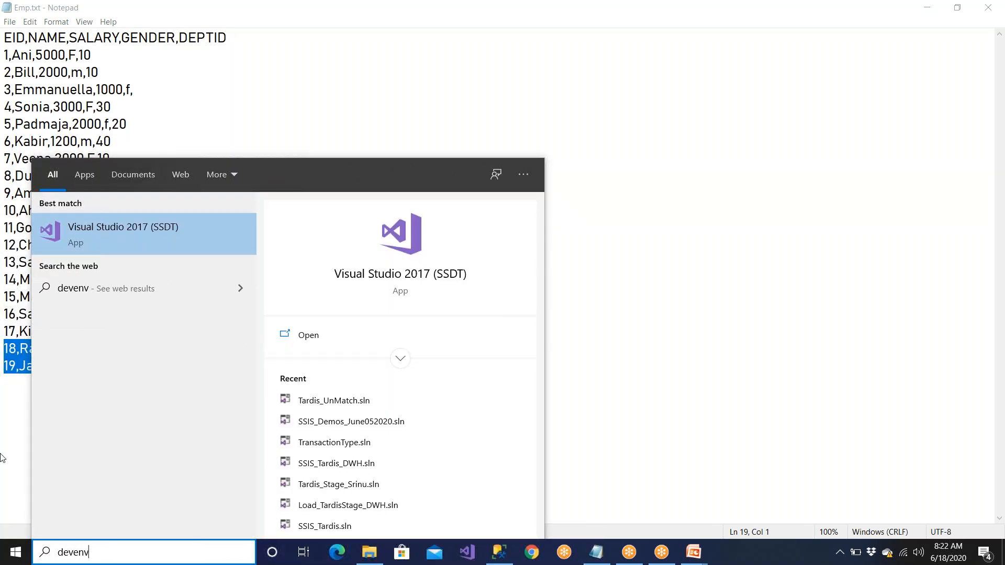
left_click(136, 234)
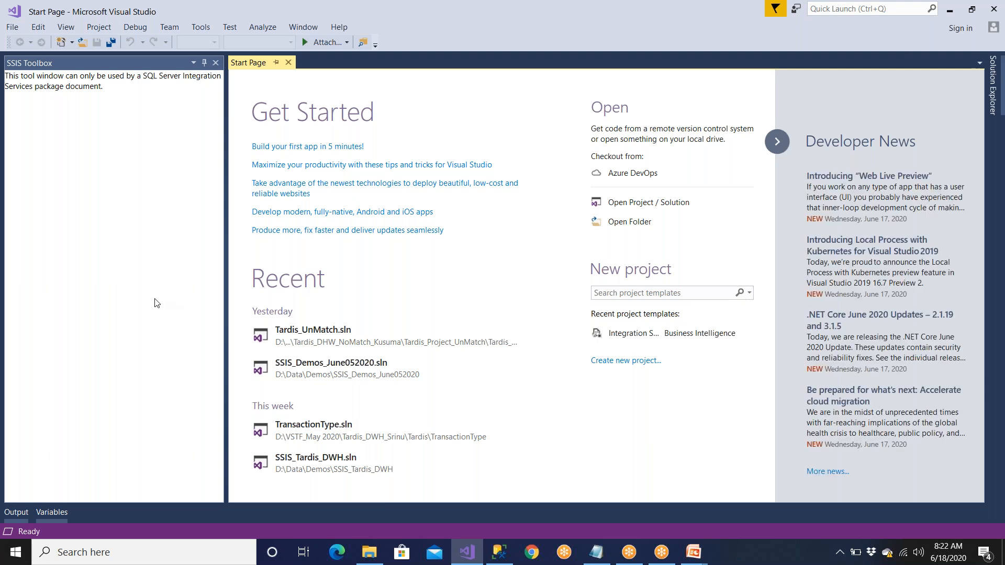
Step: Open the recent solution SSIS_Demos_June052020.sln
scroll(340, 362, "down", 8)
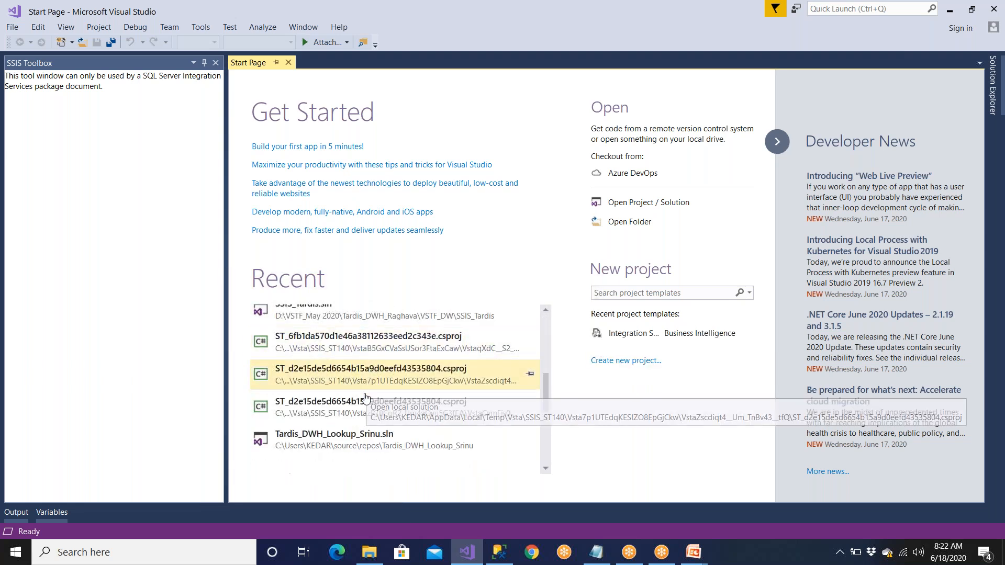
scroll(356, 419, "up", 2)
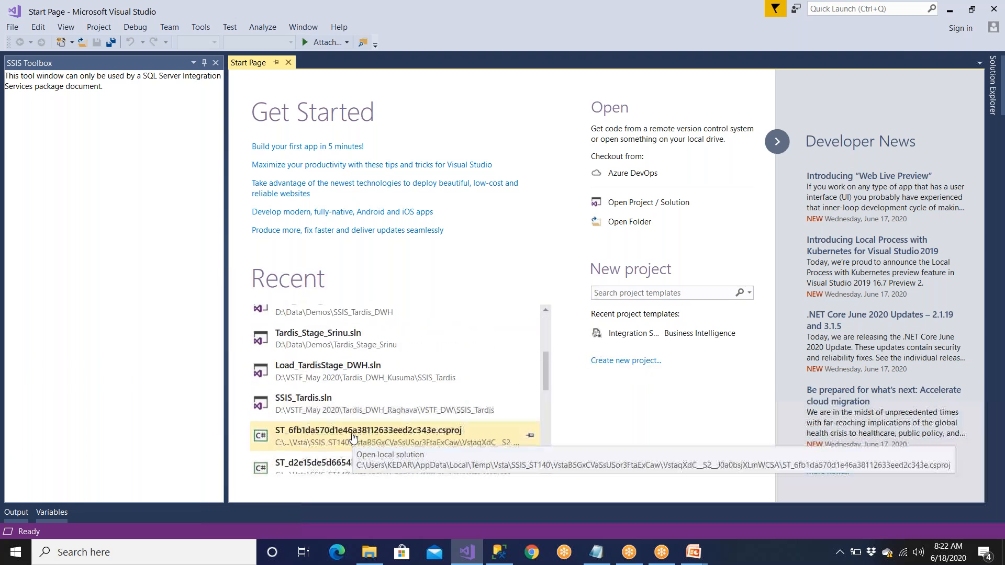
scroll(353, 437, "up", 3)
scroll(353, 438, "up", 1)
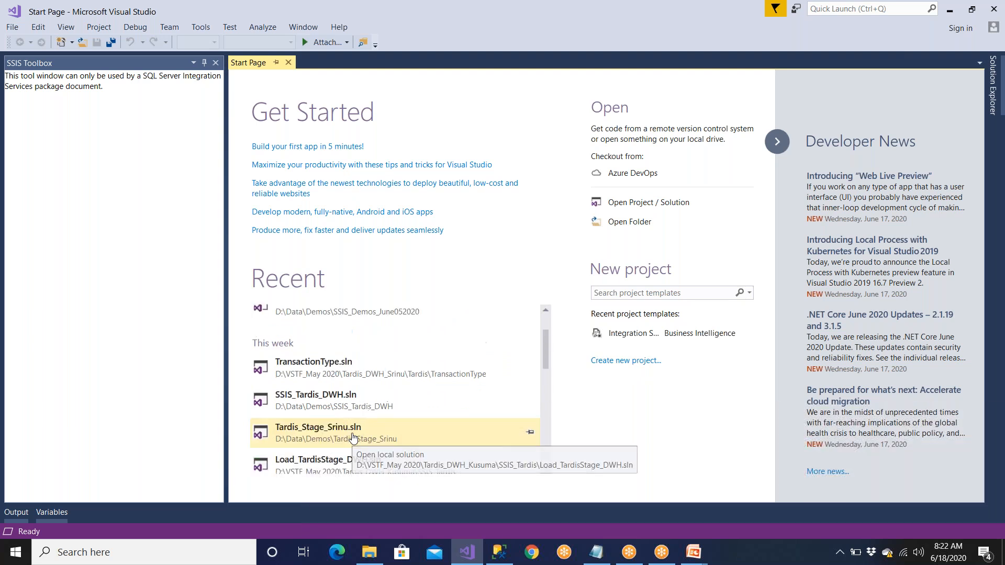
scroll(353, 430, "up", 1)
left_click(352, 355)
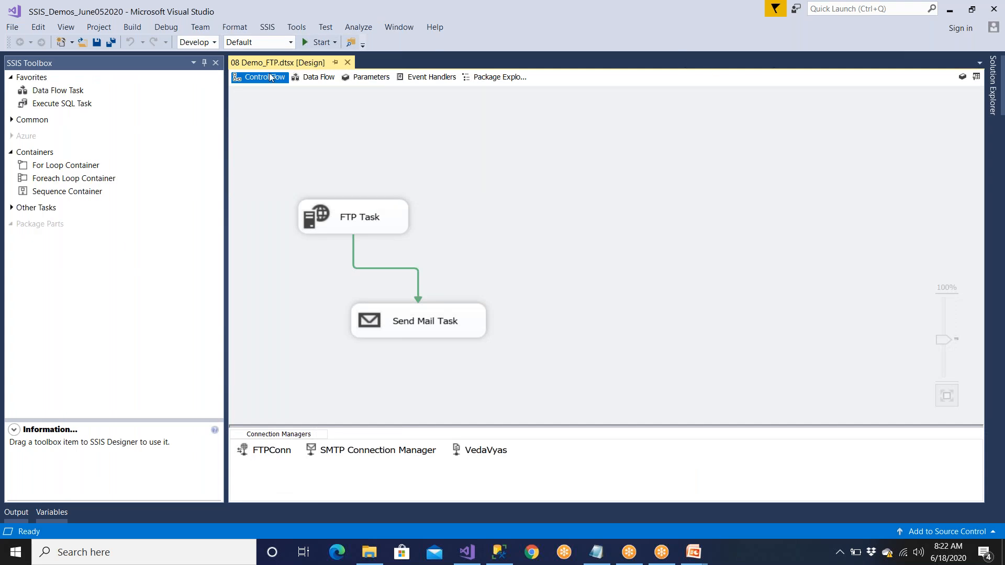
Step: Add a new SSIS package to the SSIS_Demos_June052020 project
left_click(993, 87)
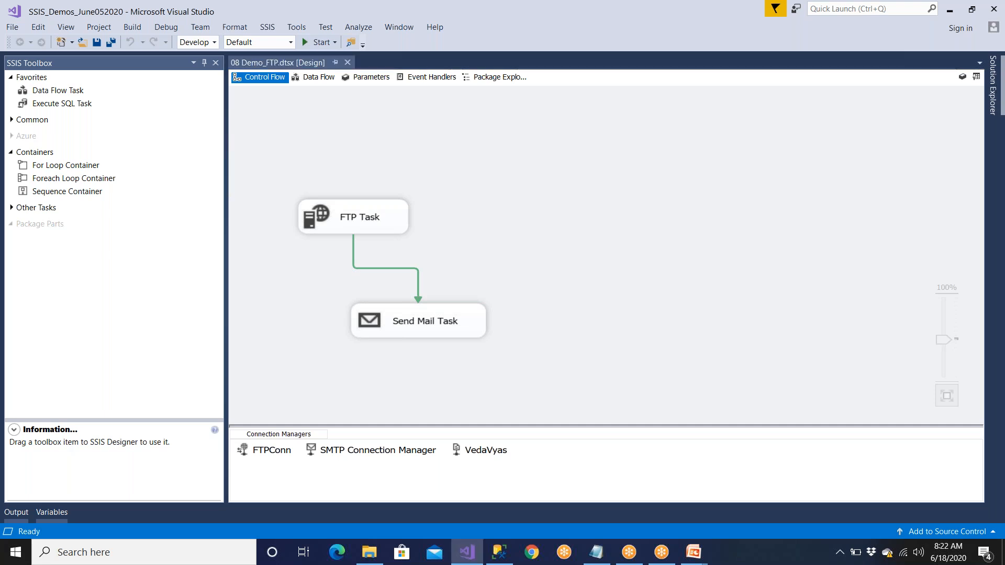
left_click(873, 257)
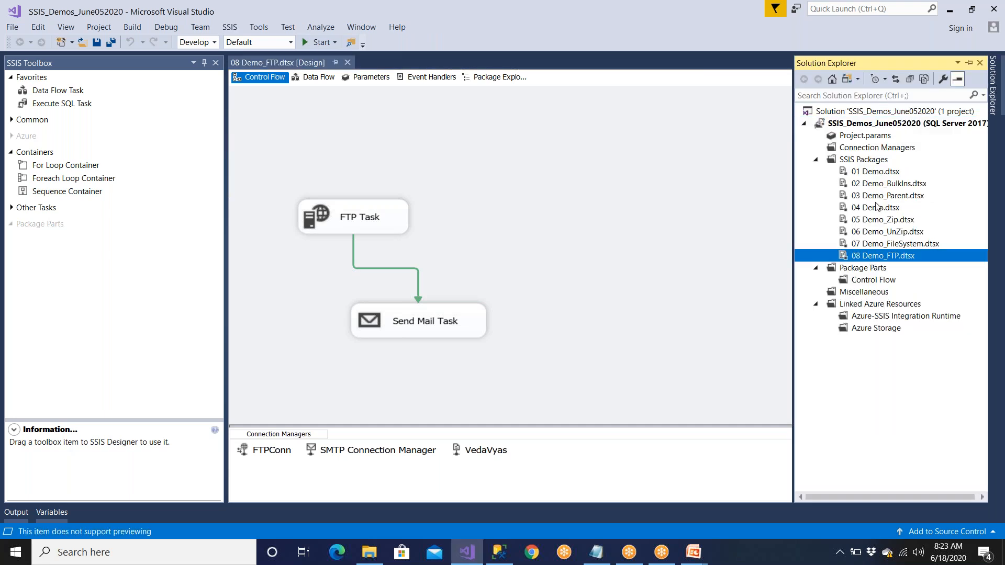
left_click(877, 162)
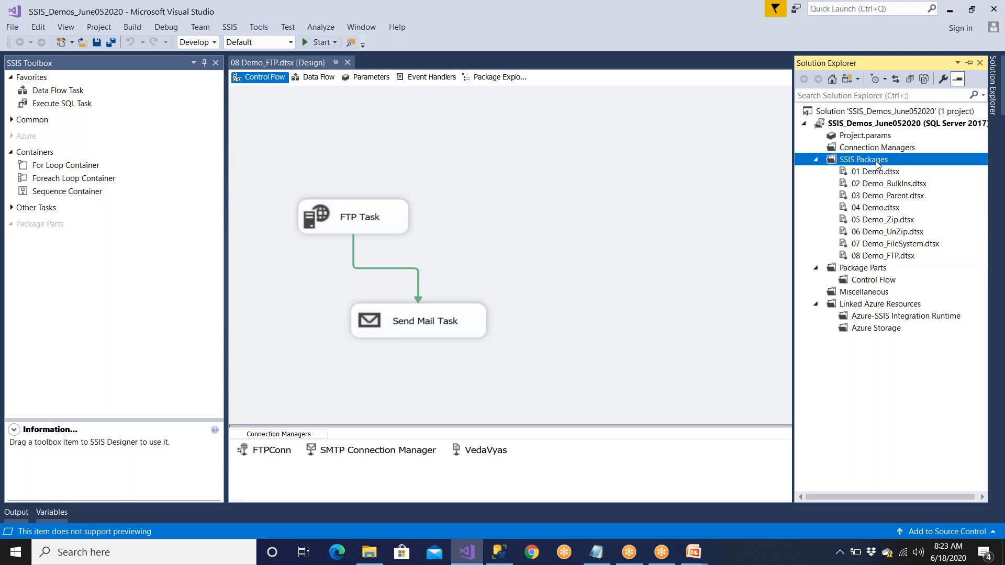
right_click(876, 161)
left_click(762, 170)
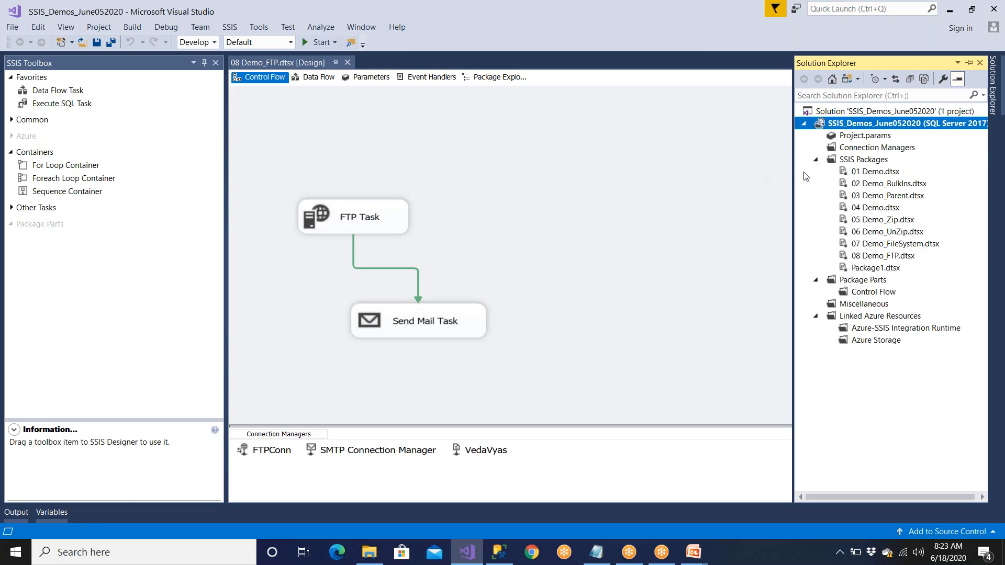
Step: Rename the new package as 09 Demo_AllTrans.dtsx
left_click(862, 269)
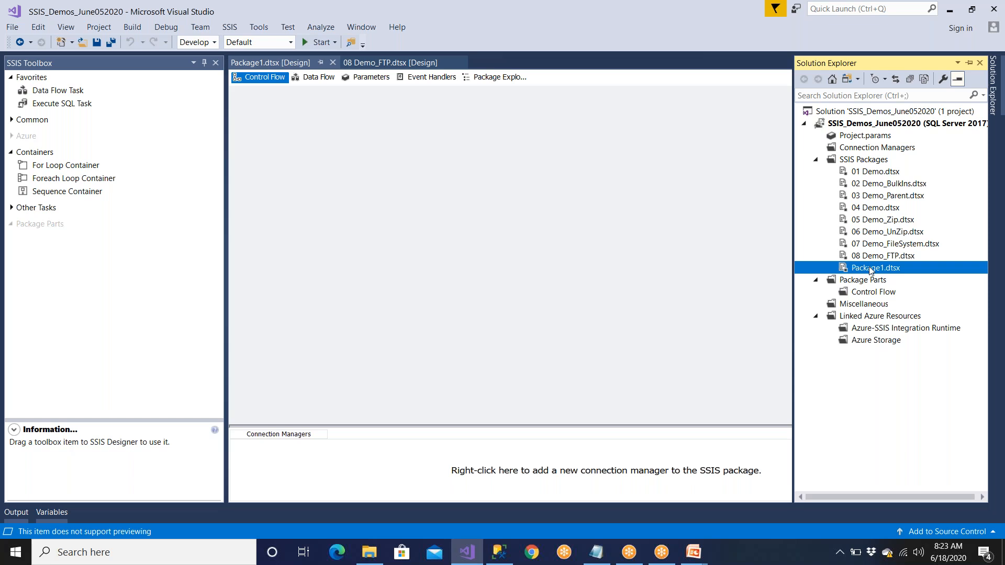
right_click(870, 270)
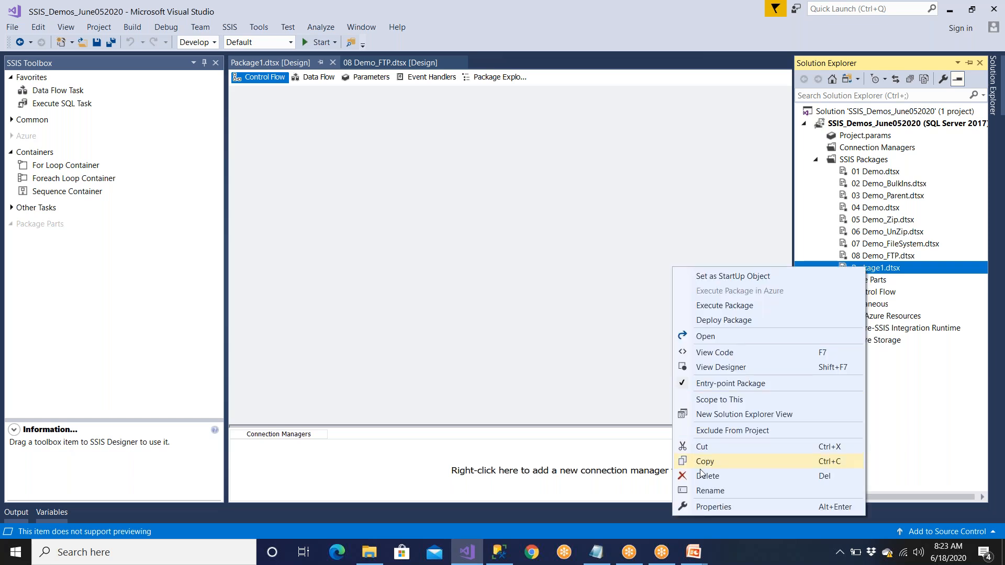
left_click(710, 491)
type("09 Demo")
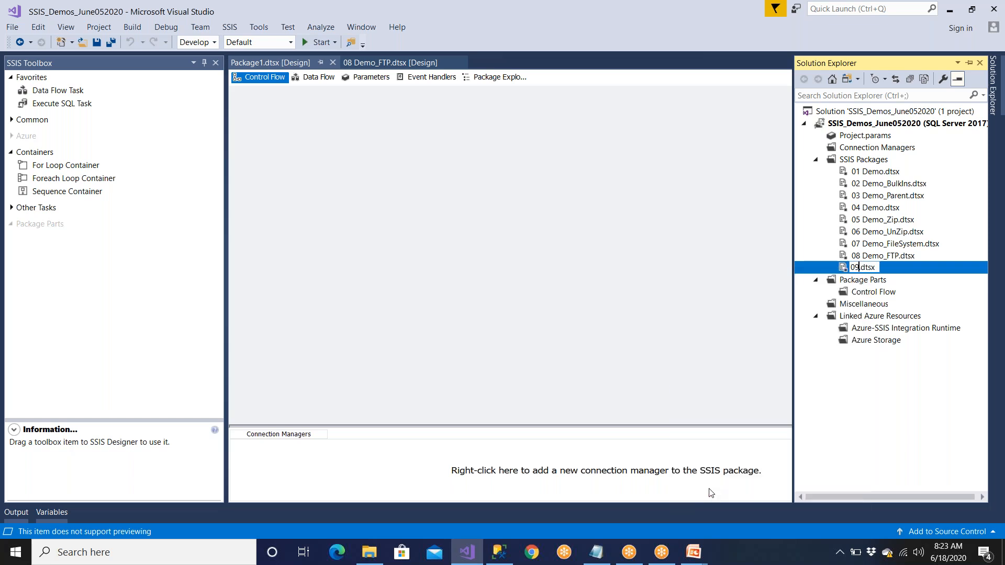
type("_")
type("AllTrans")
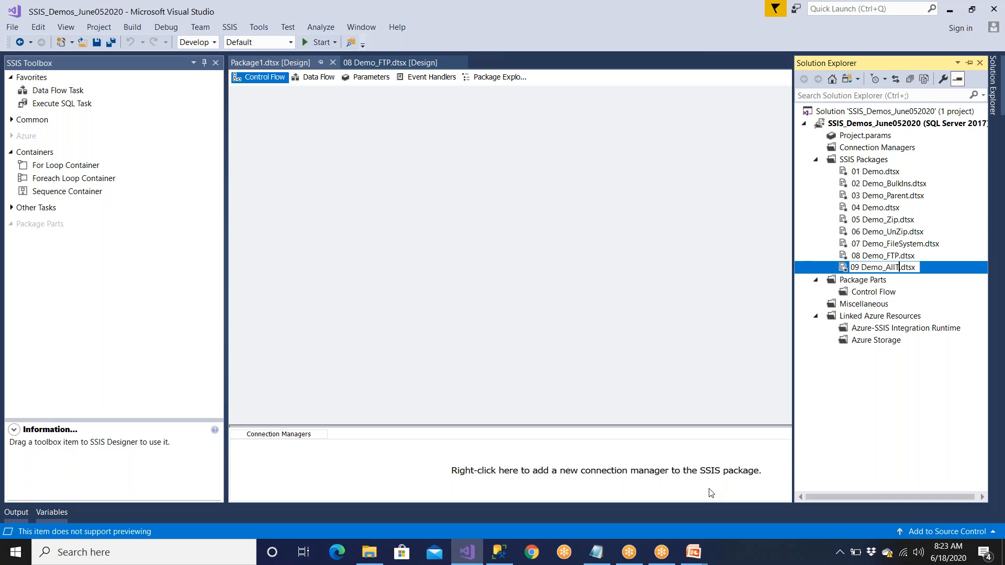
key("Return")
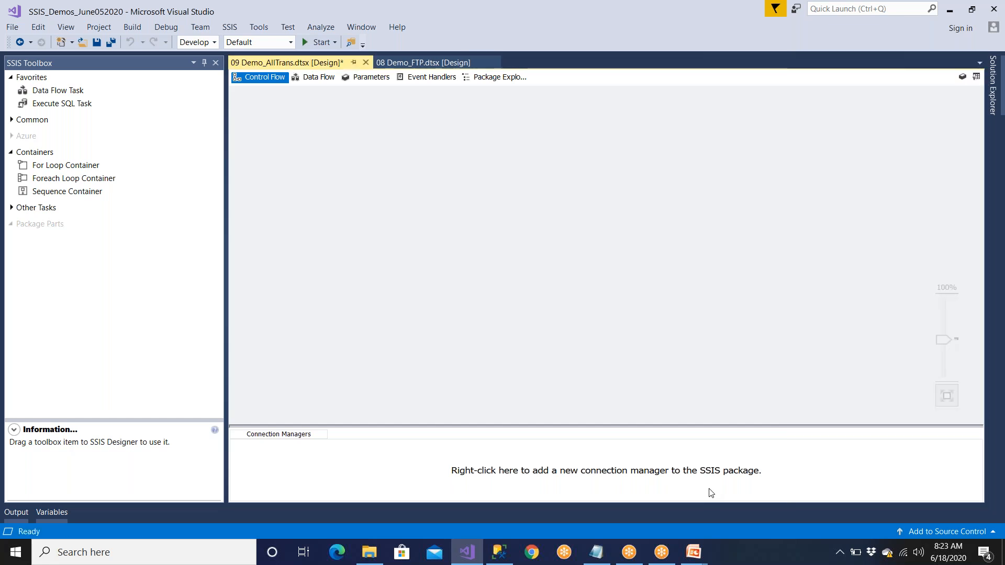
Step: Keep the SSIS Toolbox docked, add a Data Flow Task to the control flow and open it
left_click(205, 64)
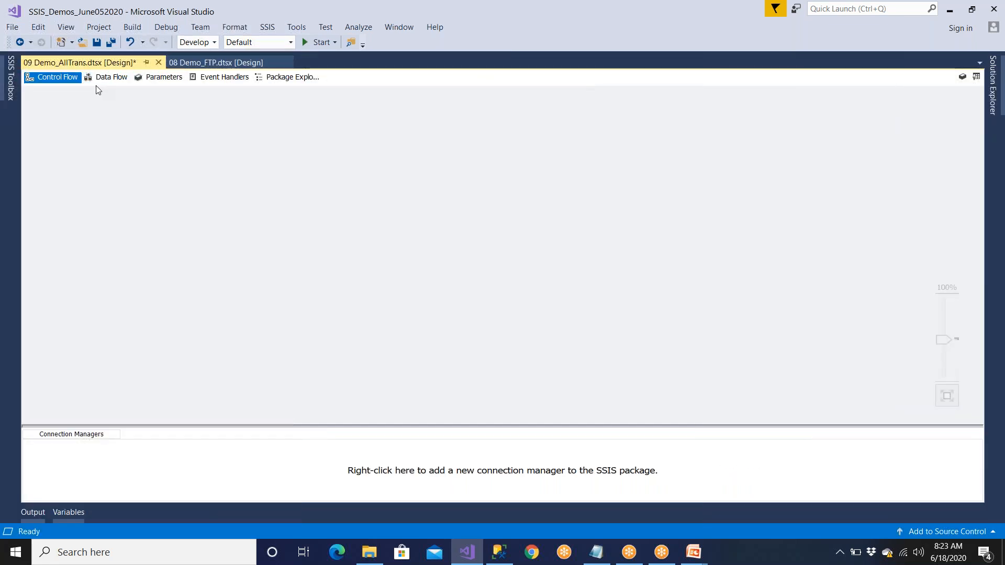
left_click(10, 77)
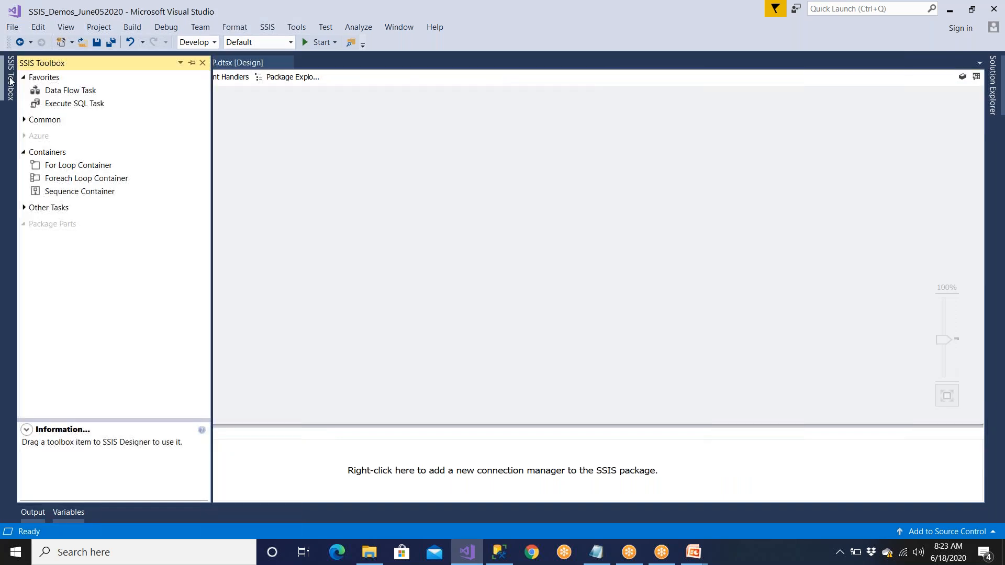
left_click(192, 63)
left_click_drag(72, 93, 272, 178)
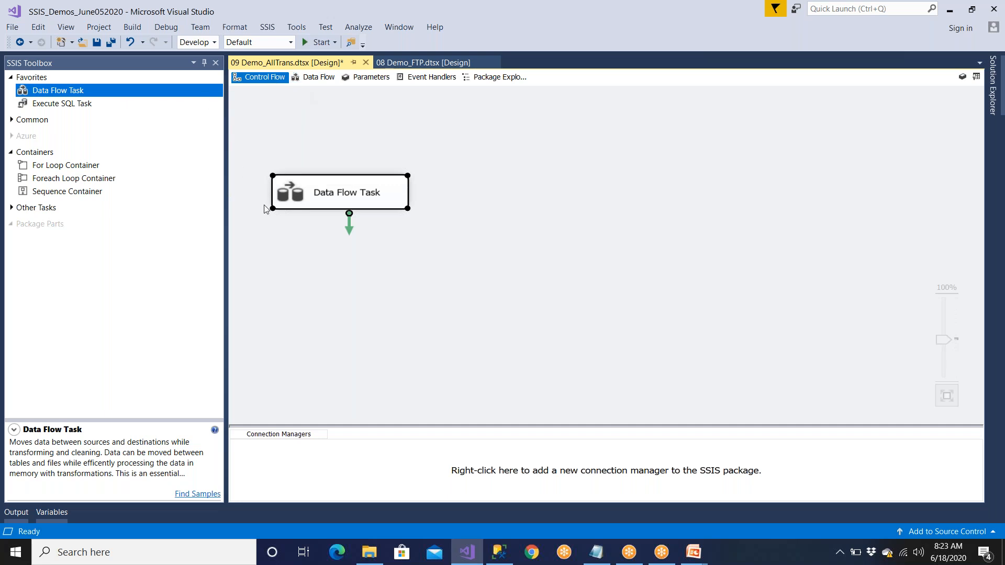
double_click(322, 198)
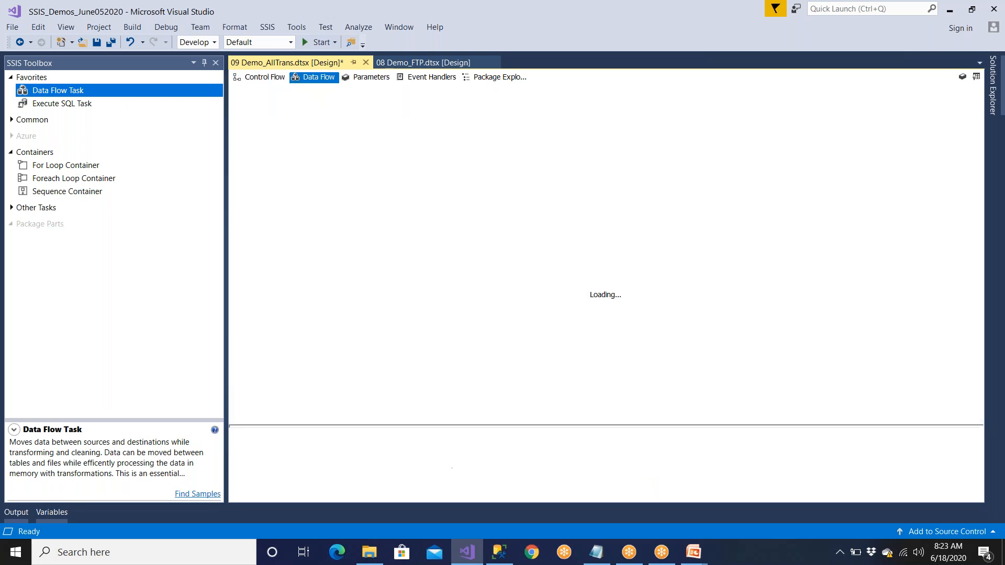
Step: Delete the Data Flow Task from the package's control flow
left_click(277, 78)
left_click(340, 276)
left_click(348, 193)
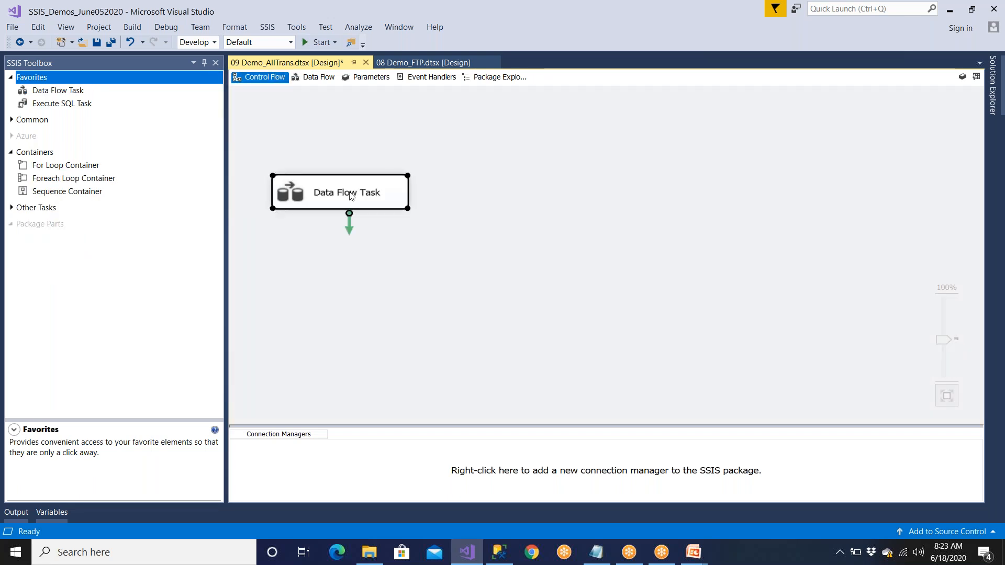
key("Delete")
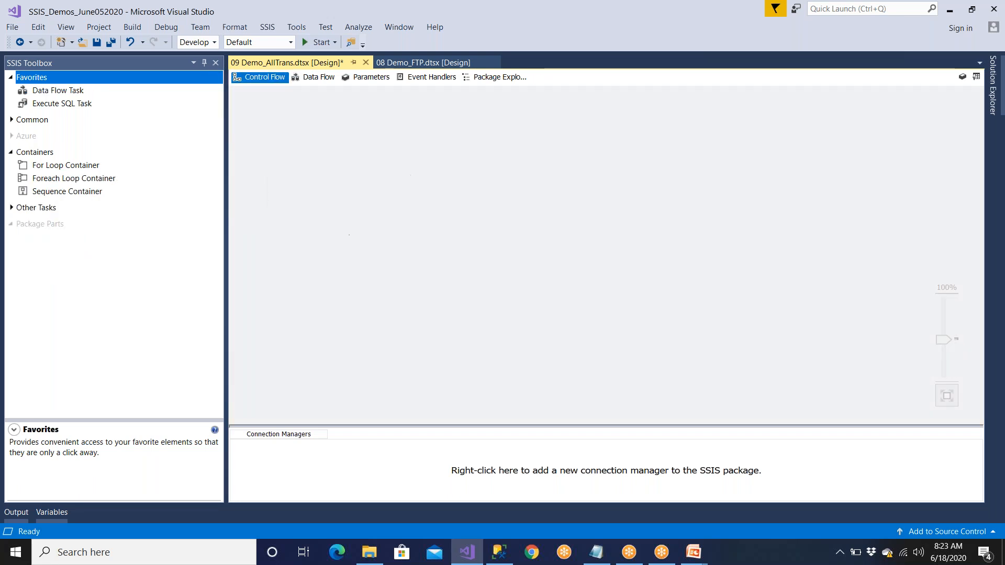
Step: Add a new Data Flow Task from the empty Data Flow designer and reposition it on the control flow
left_click(312, 80)
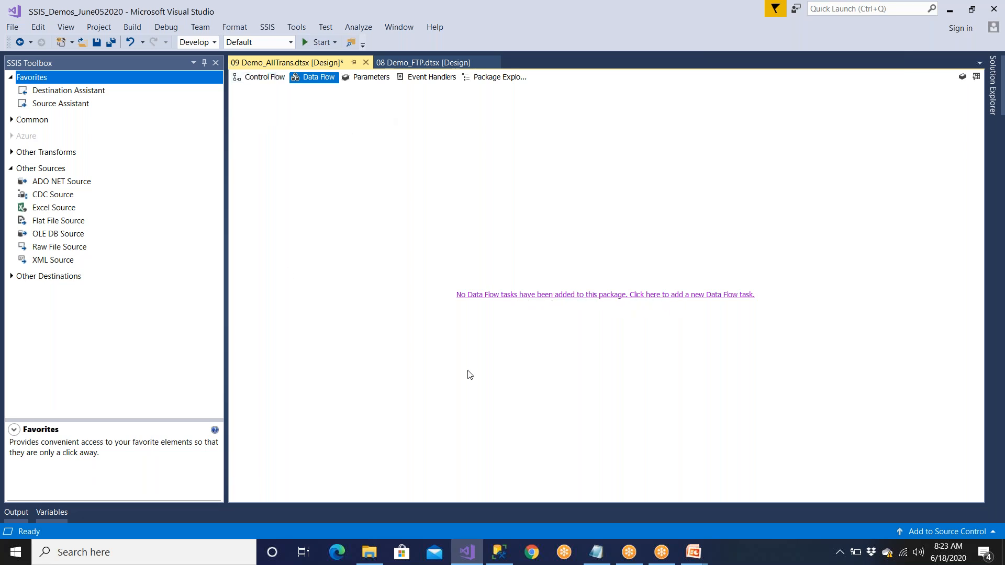
left_click(261, 77)
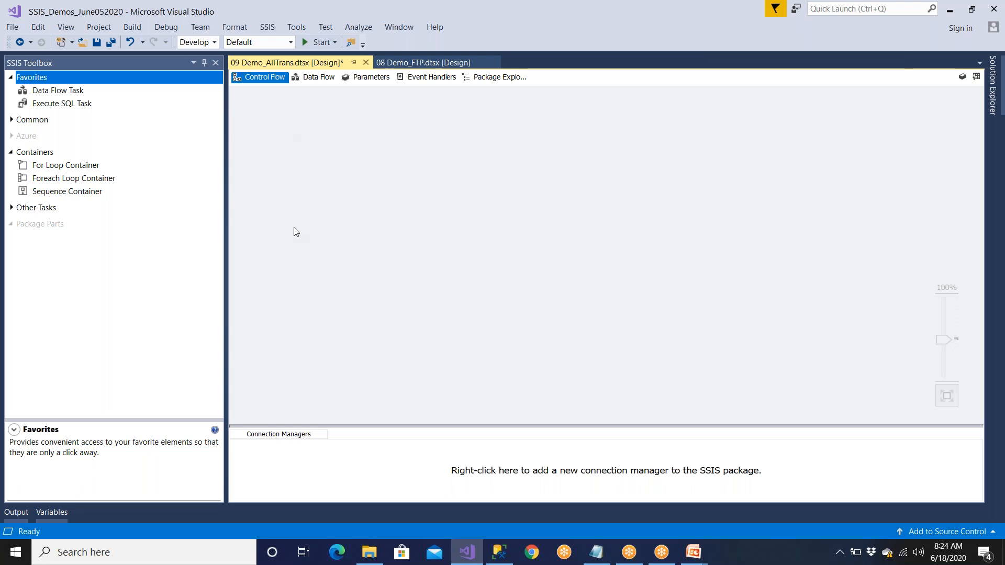
left_click(316, 77)
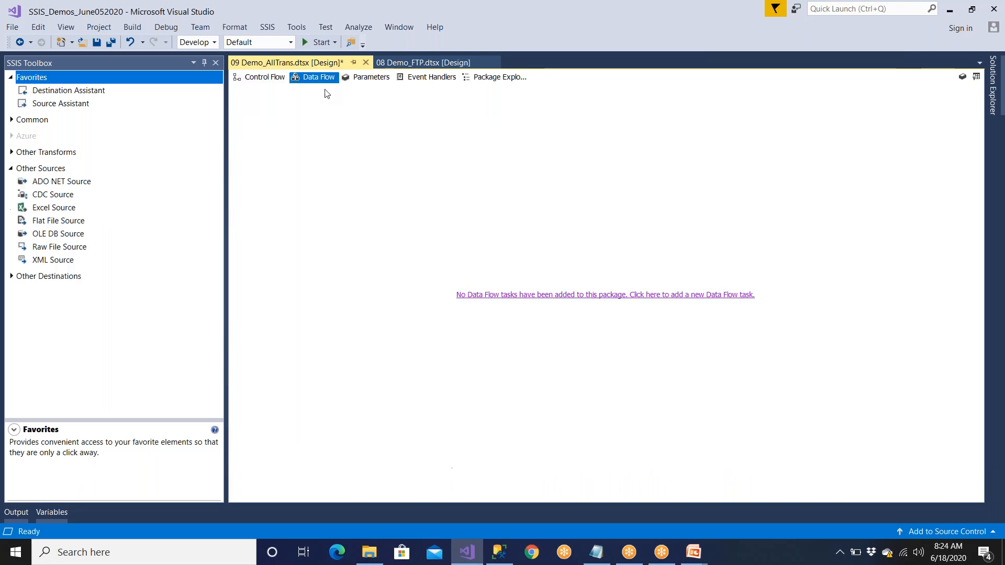
left_click(529, 294)
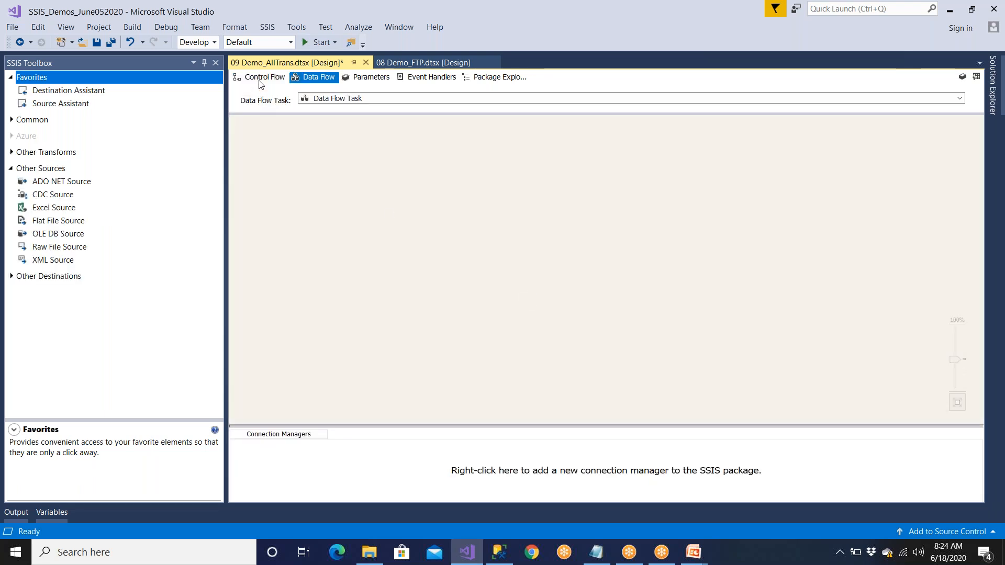
left_click(263, 77)
left_click(364, 199)
left_click_drag(348, 116, 423, 210)
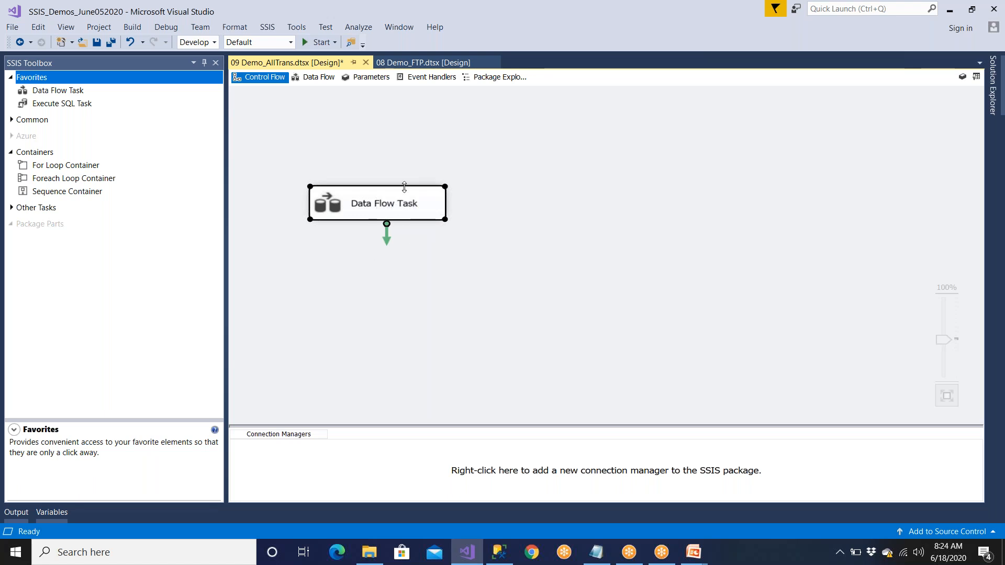
left_click(457, 287)
Step: Delete the Data Flow Task from the control flow and check the Data Flow designer
left_click(318, 77)
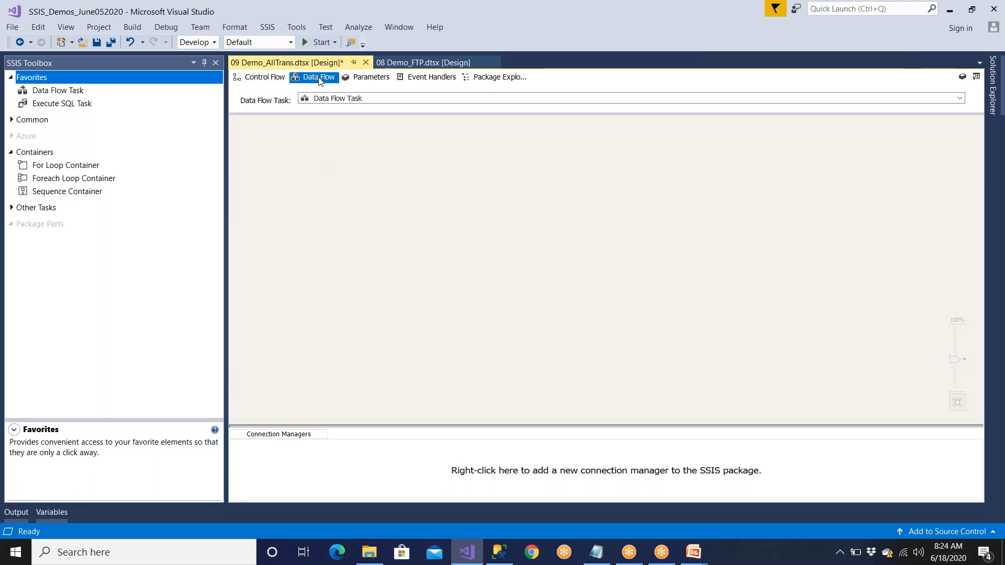
left_click(260, 77)
left_click(411, 207)
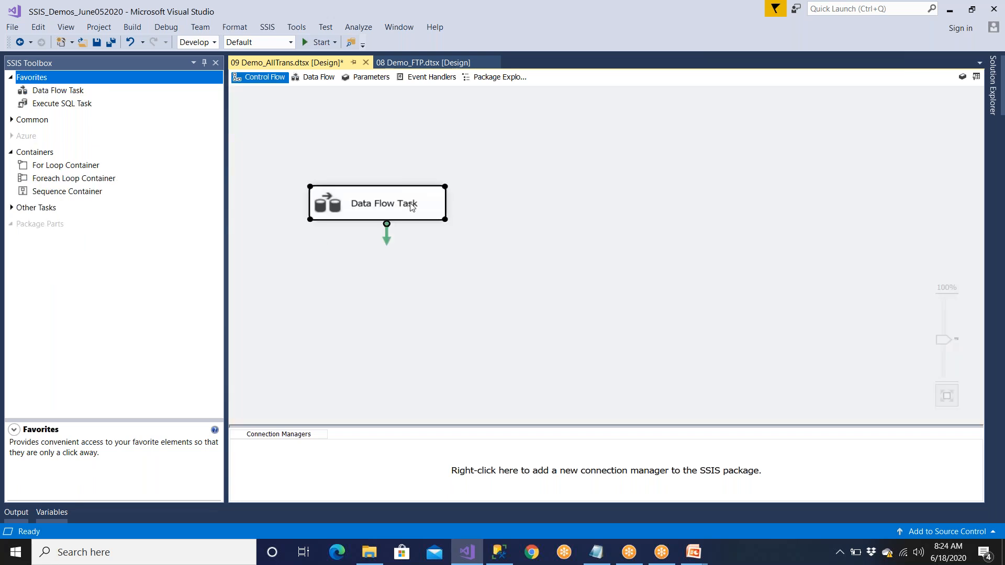
key("Delete")
left_click(310, 80)
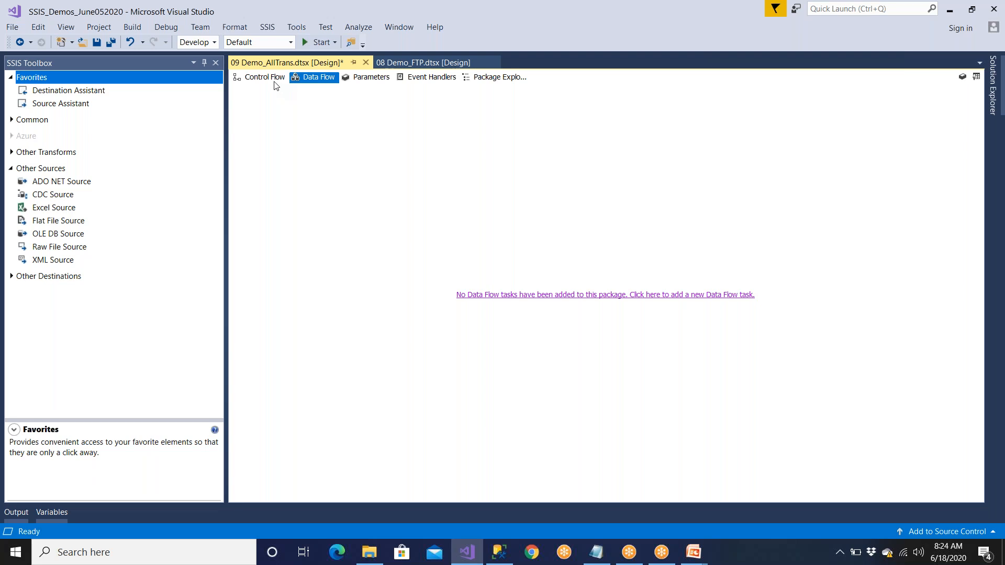
Step: Place a Data Flow Task on the control flow and open its data flow design surface
left_click(264, 78)
left_click_drag(75, 93, 299, 179)
left_click(316, 77)
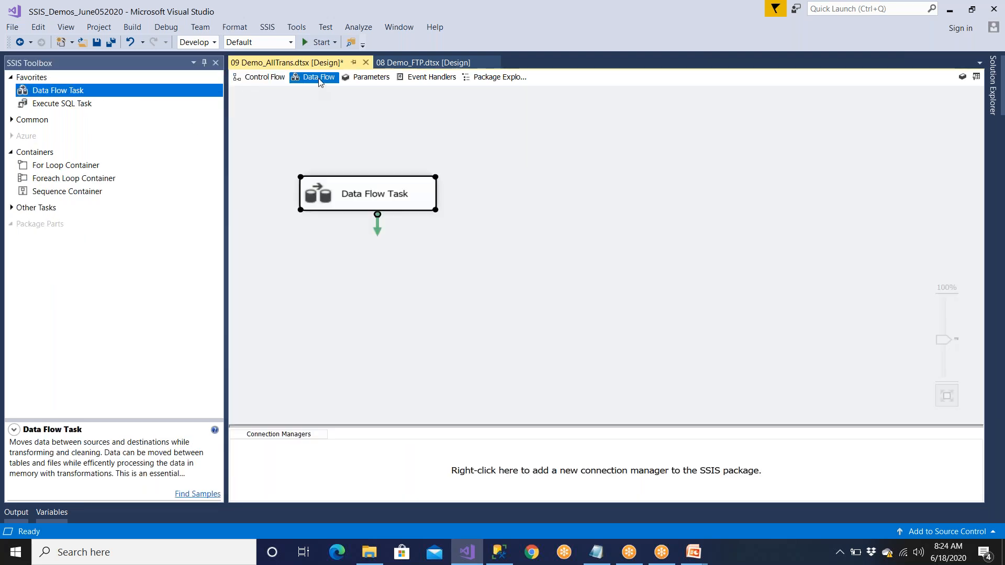
left_click(271, 78)
double_click(352, 205)
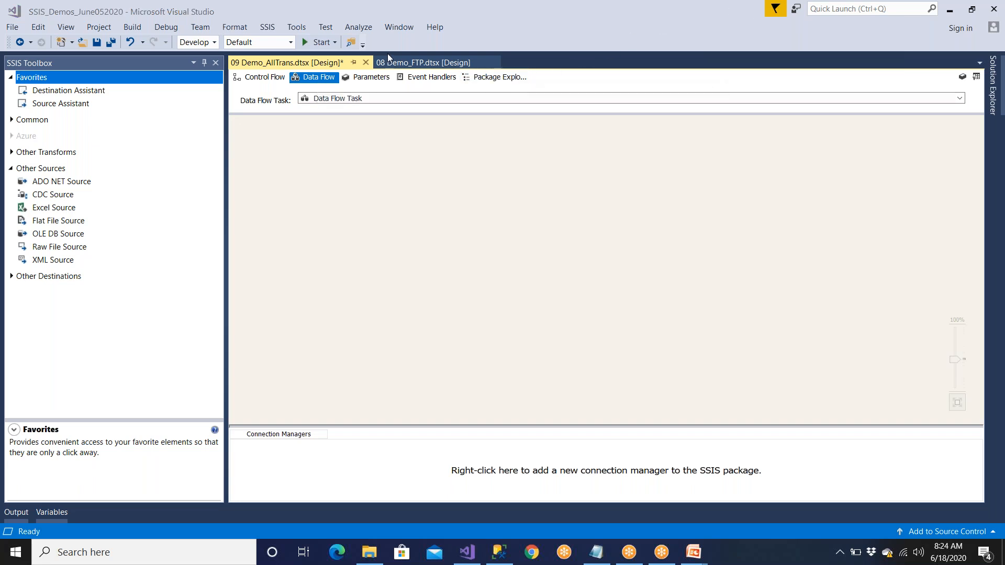
left_click(246, 77)
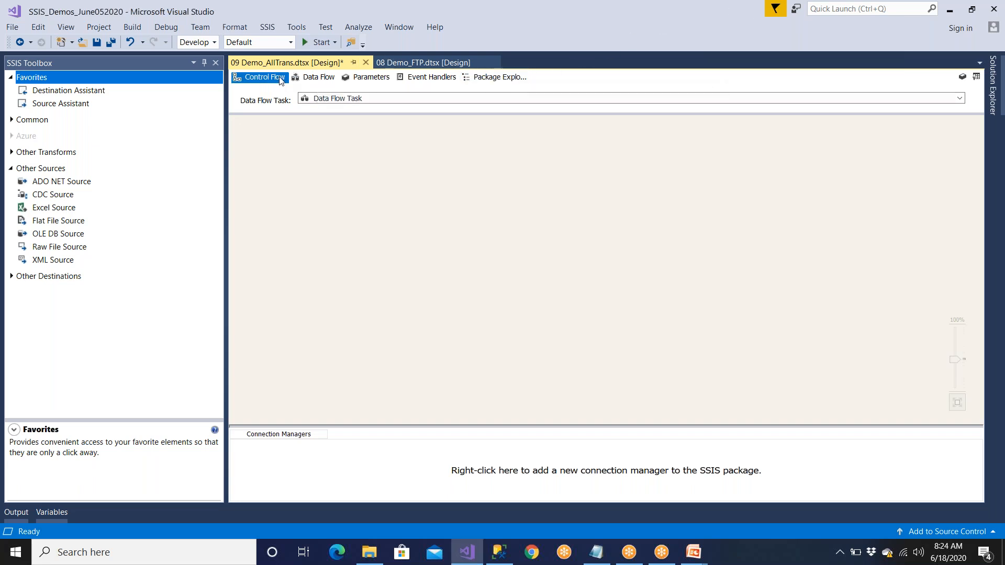
left_click(315, 82)
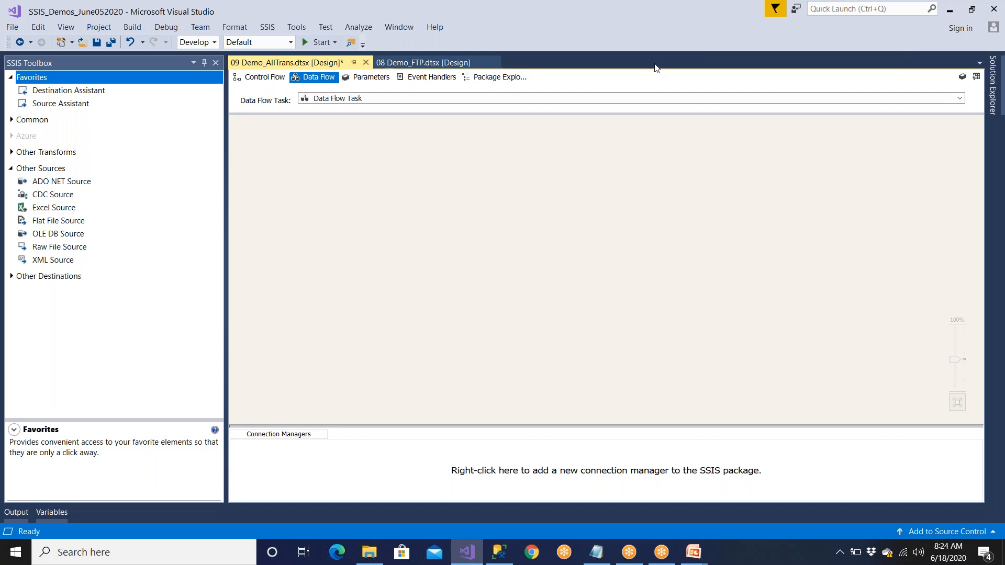
Step: Switch to Notepad and review all employee records in Emp.txt, including the header row
left_click(601, 556)
left_click(273, 443)
left_click_drag(205, 409, 5, 36)
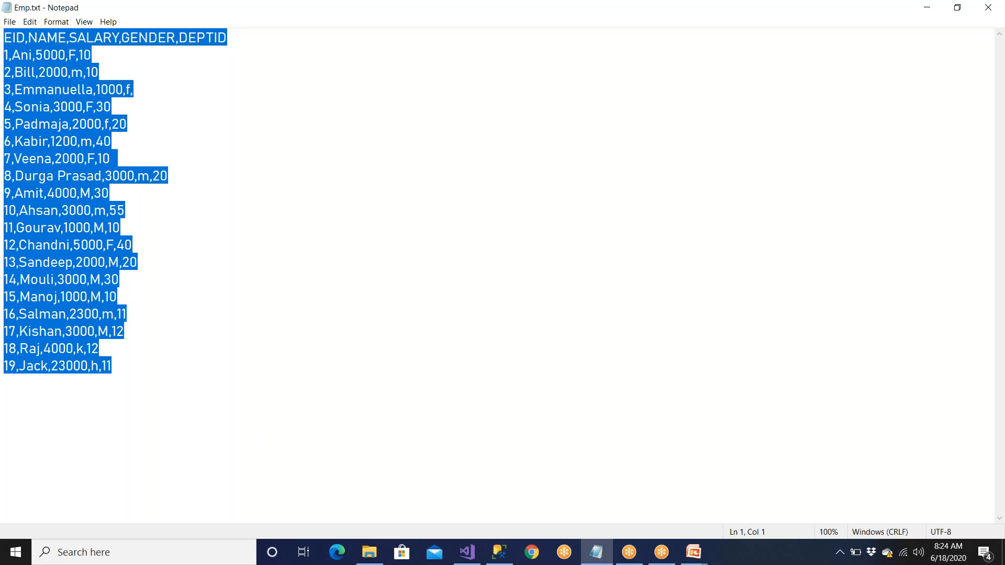
left_click(467, 553)
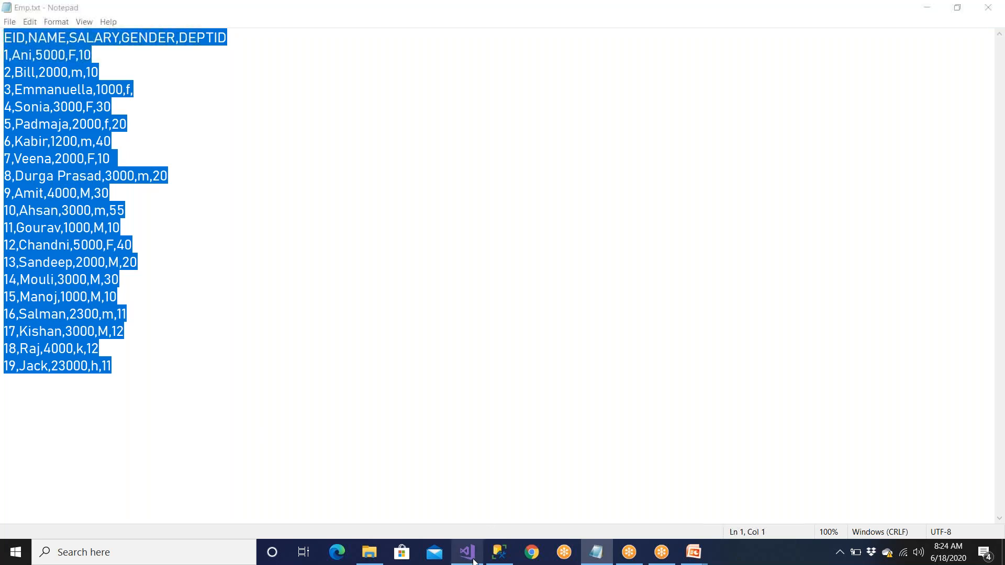
Step: Expand the Common control flow tasks and read the description of the Bulk Insert Task
left_click(260, 77)
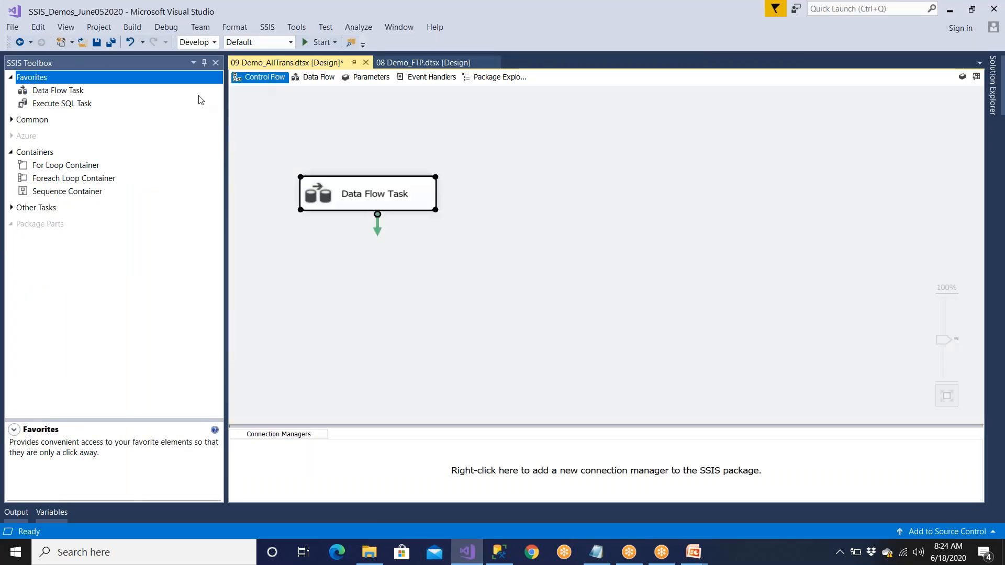
left_click(12, 120)
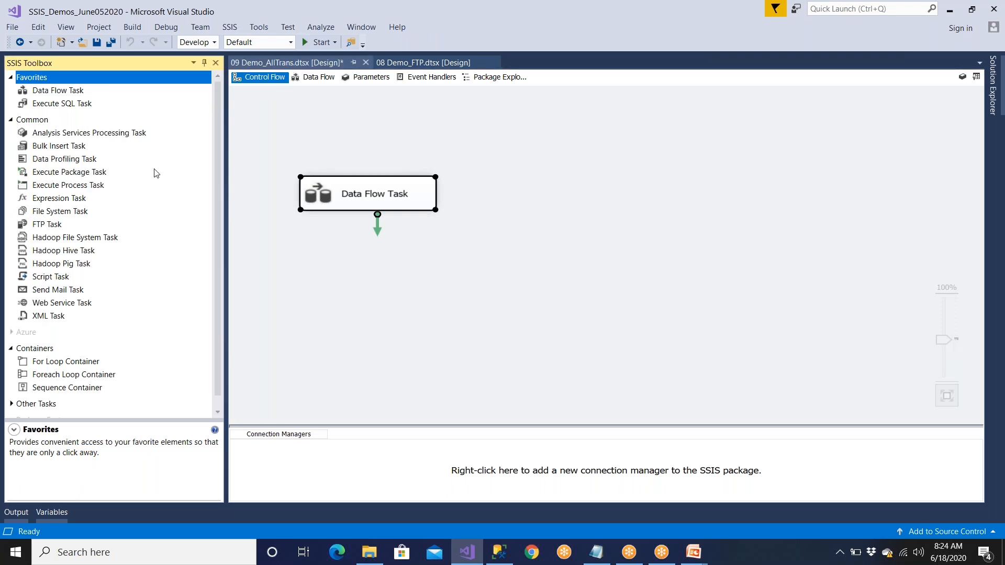
left_click(73, 150)
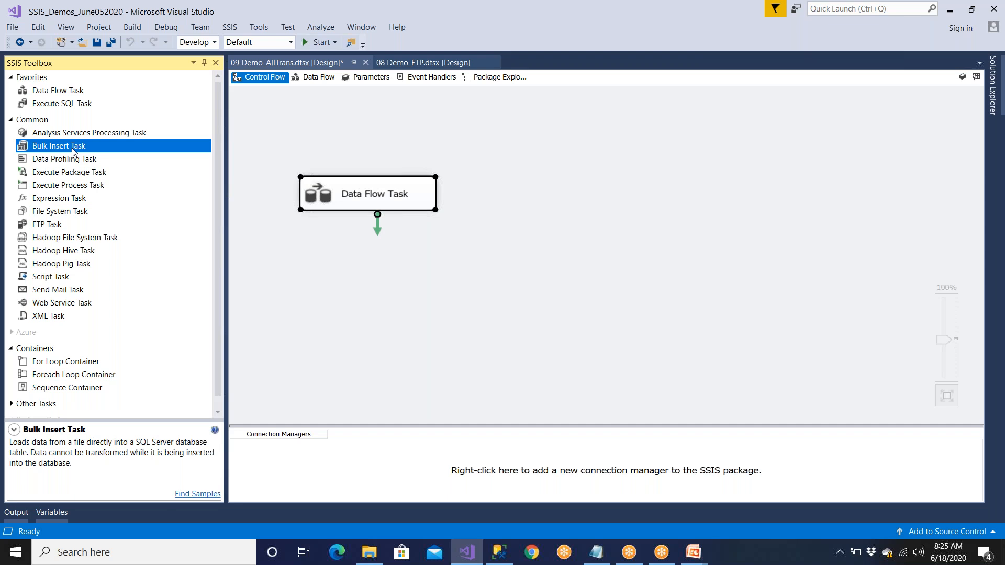
Step: Close Emp.txt in Notepad and reopen the Data Flow Task in the 09 Demo_AllTrans package
left_click(596, 551)
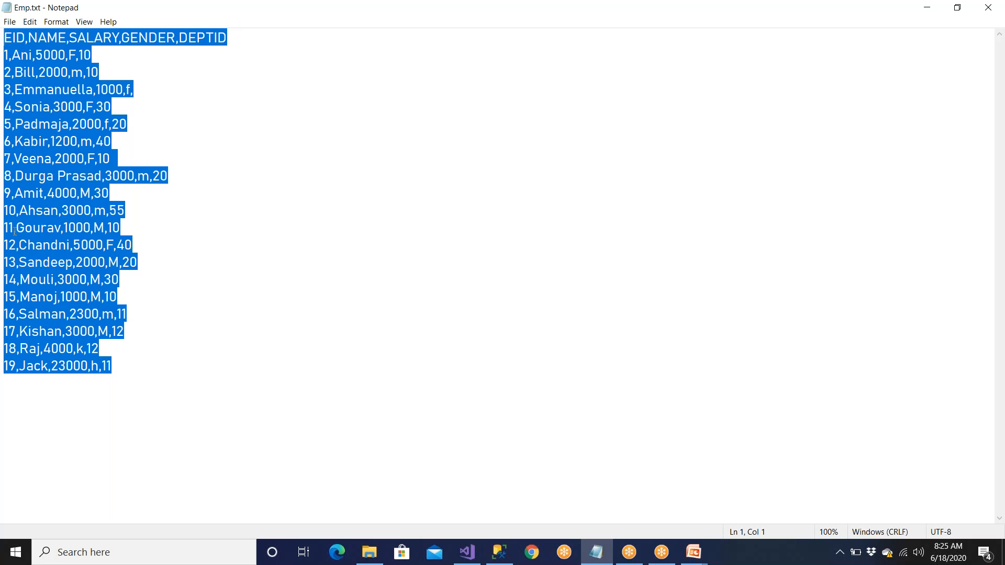
left_click(988, 9)
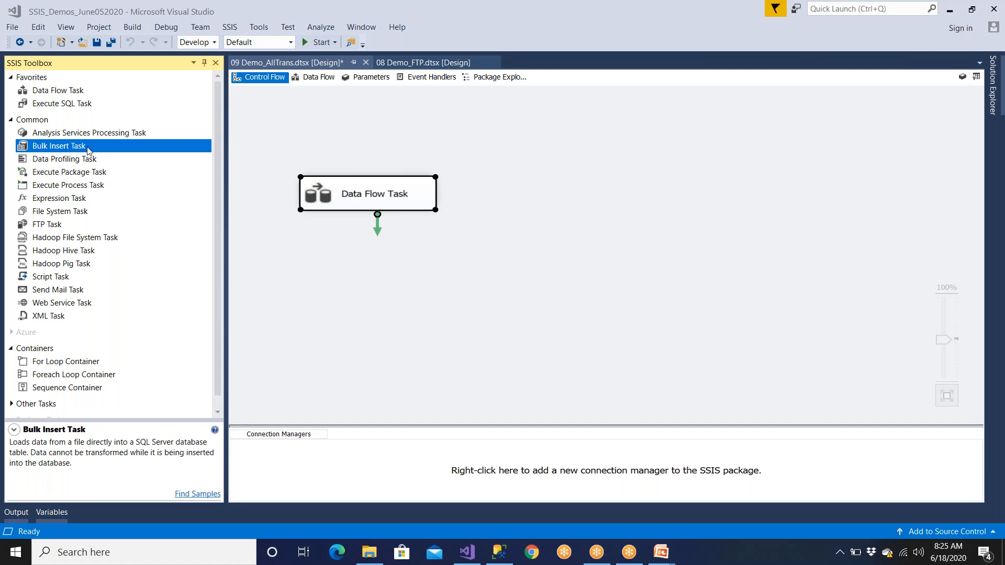
left_click(347, 261)
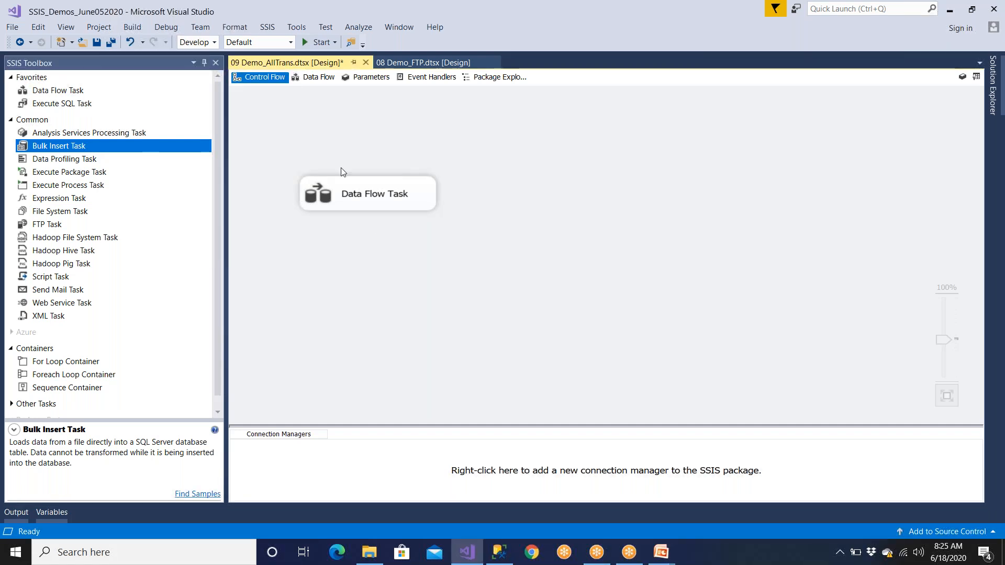
double_click(371, 202)
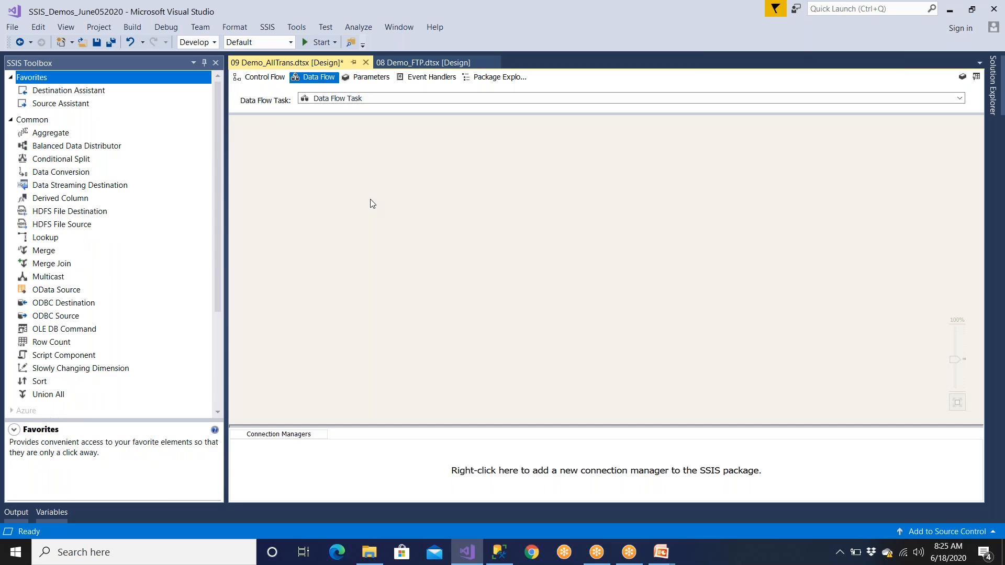
Step: Add a Flat File Source to the data flow, open its editor and start a new flat file connection manager
left_click(11, 120)
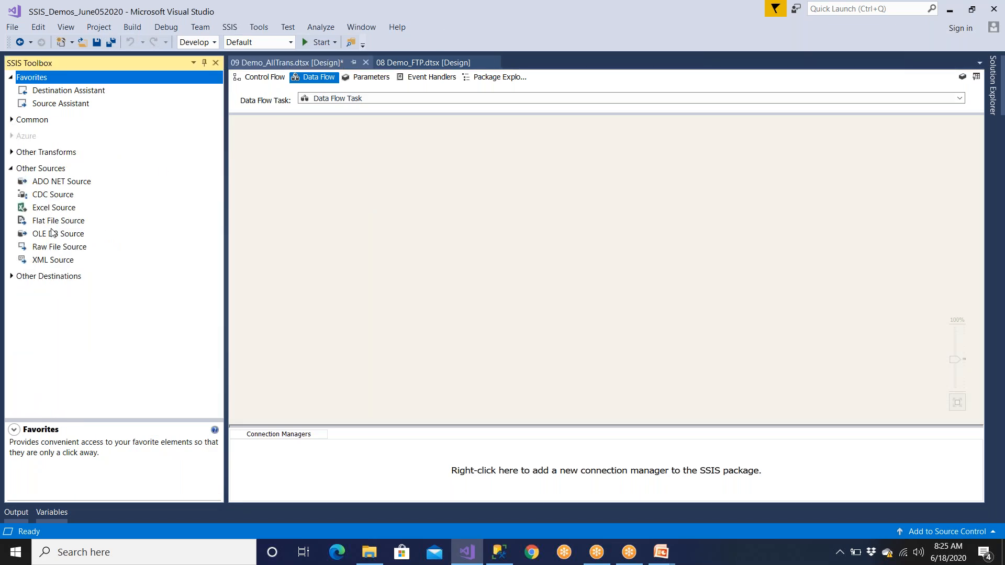
left_click_drag(54, 223, 300, 173)
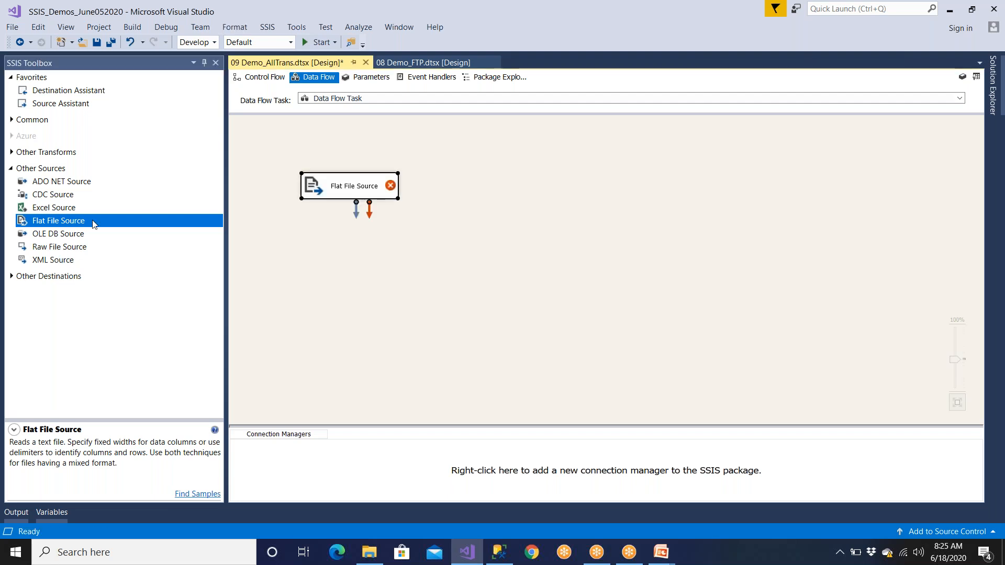
left_click_drag(349, 189, 362, 171)
left_click(349, 241)
left_click(358, 171)
double_click(359, 174)
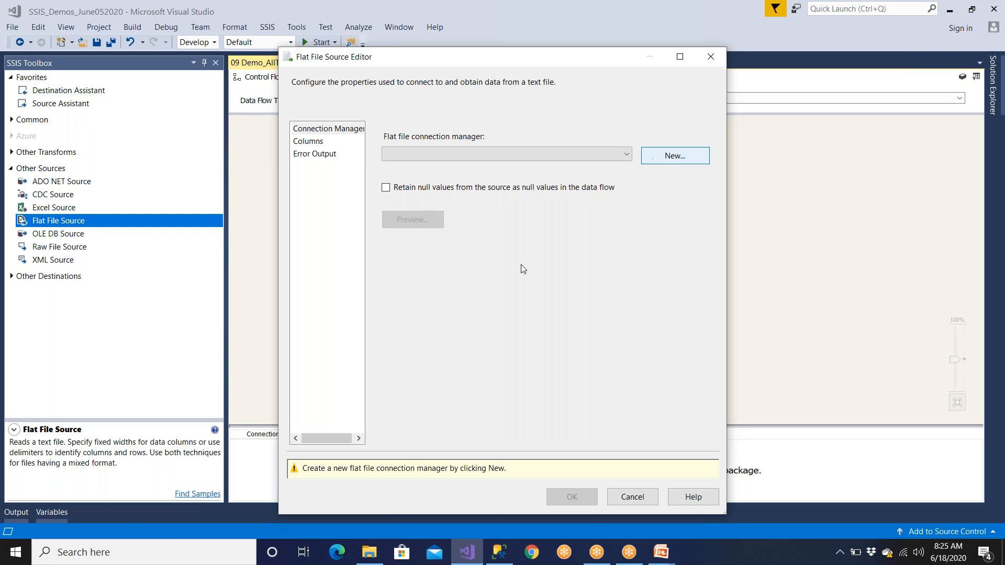
Step: Copy the SSISSourceData folder path from File Explorer and note the full path D:\SSISSourceData\Emp.txt in a new Notepad document
left_click(370, 552)
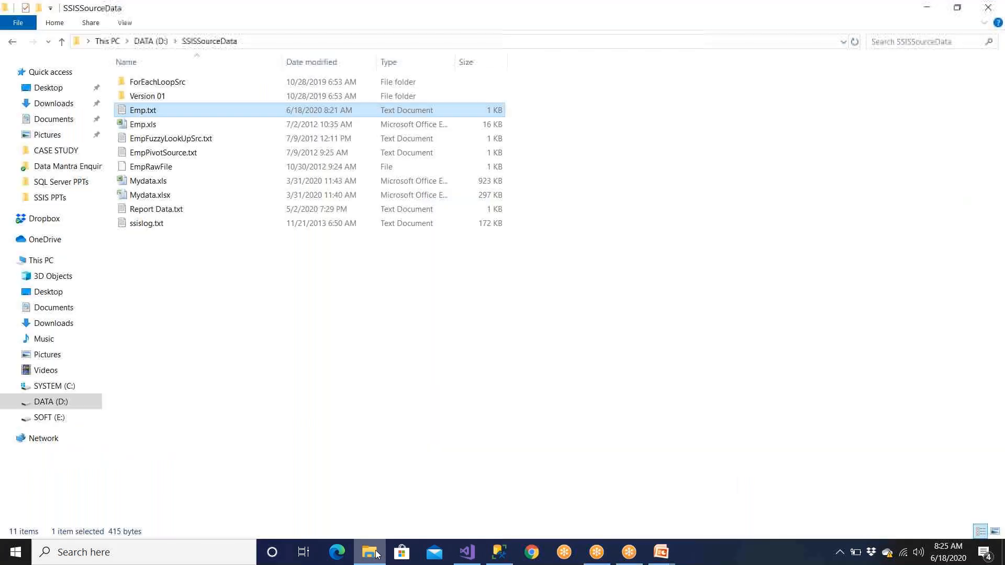
left_click(267, 42)
key("ctrl+c")
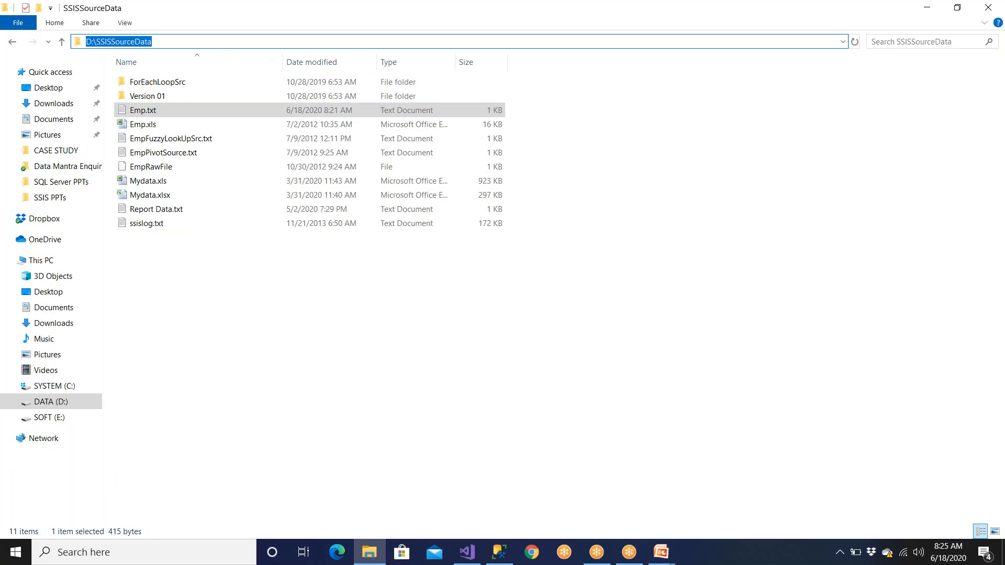
key("super")
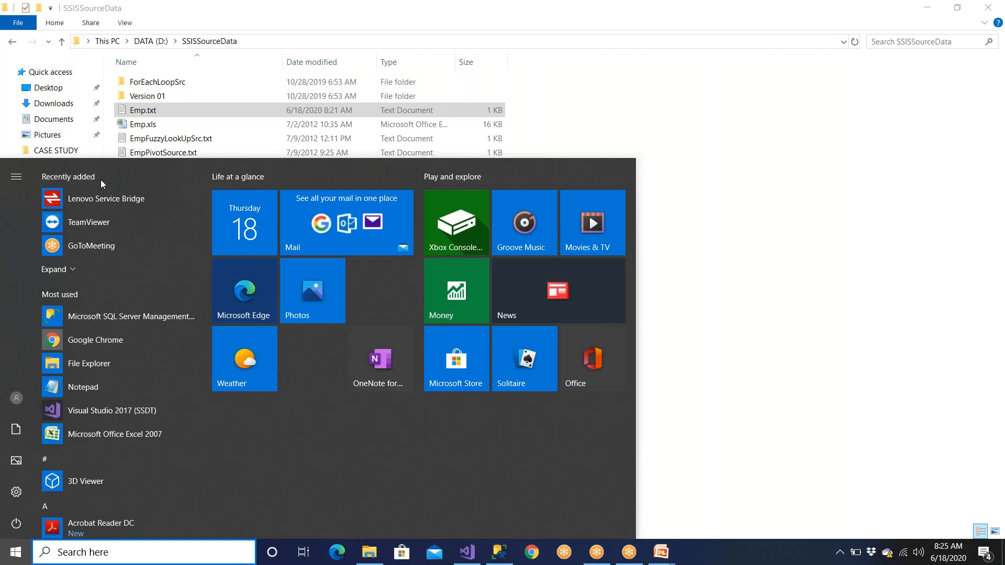
left_click(83, 387)
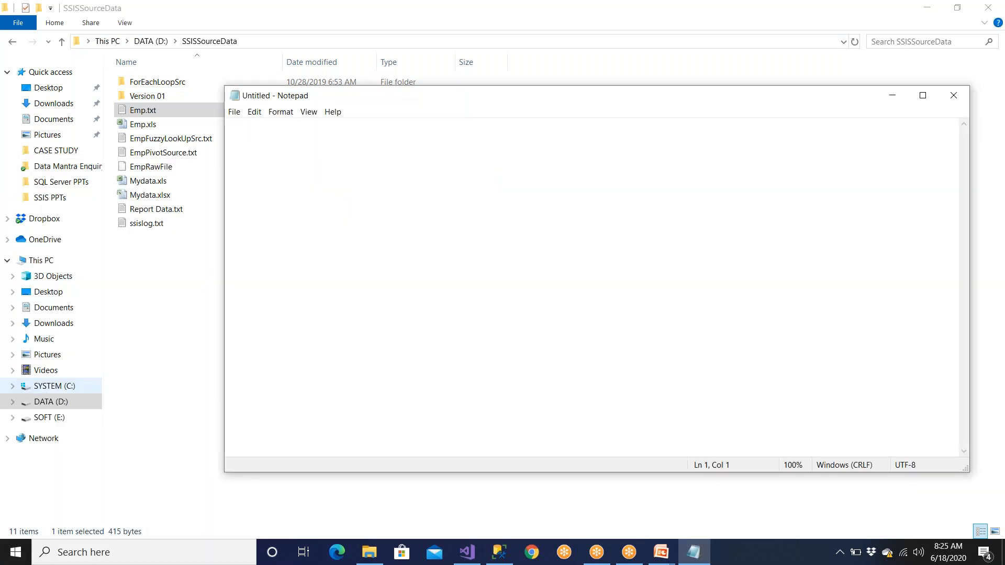
key("ctrl+v")
type("\\")
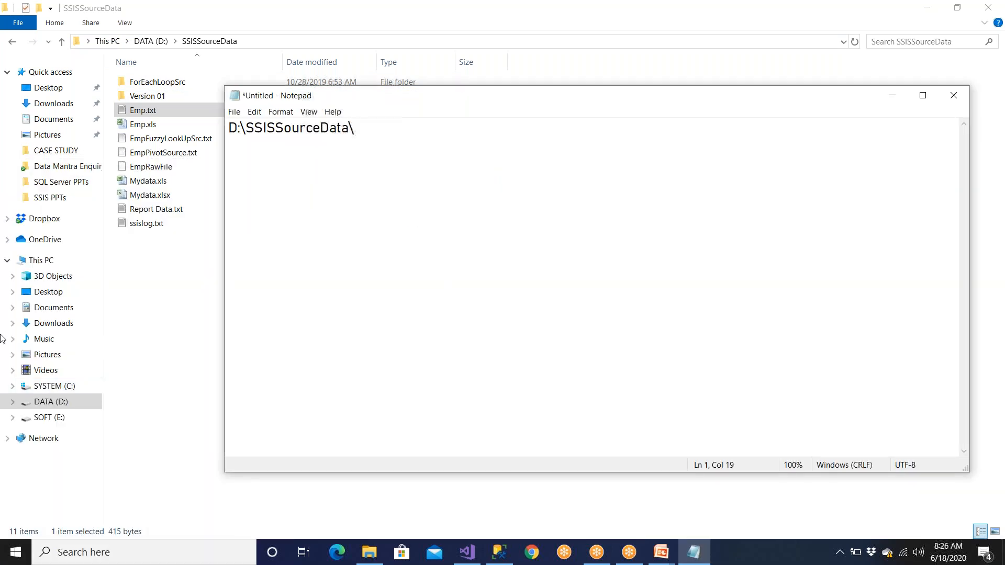
type("Emp.txt")
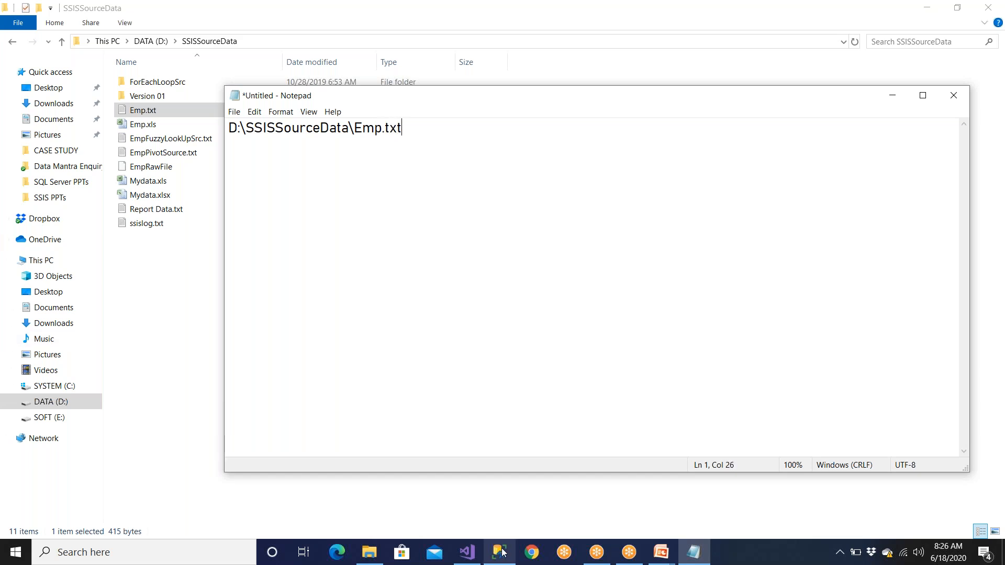
Step: Switch back to Visual Studio and cancel the new flat file connection manager and the Flat File Source editor
mouse_move(497, 554)
left_click(489, 485)
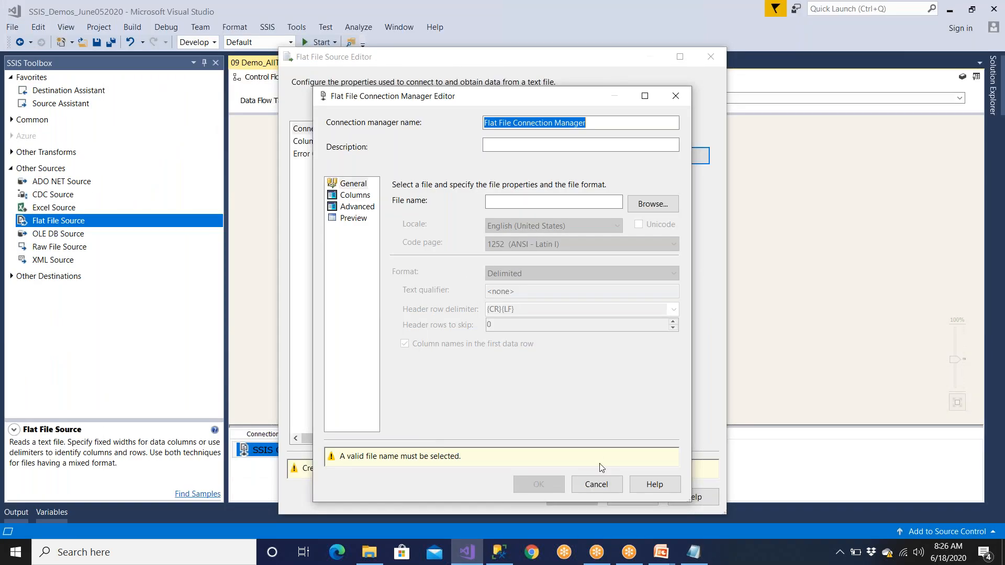
left_click(597, 484)
left_click(626, 495)
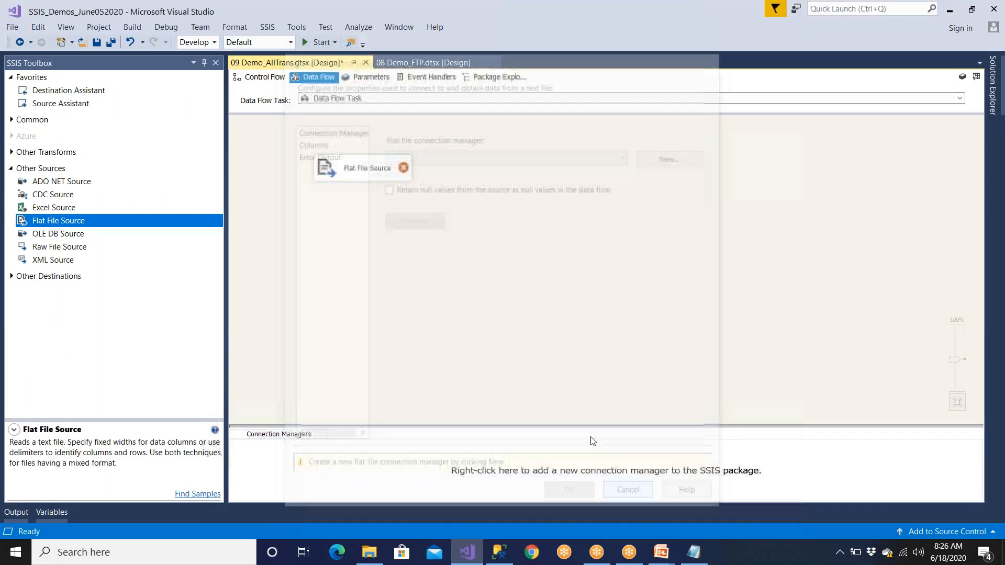
Step: Return to the control flow and open the Data Flow Task's empty design surface
left_click(262, 77)
left_click(398, 236)
double_click(405, 198)
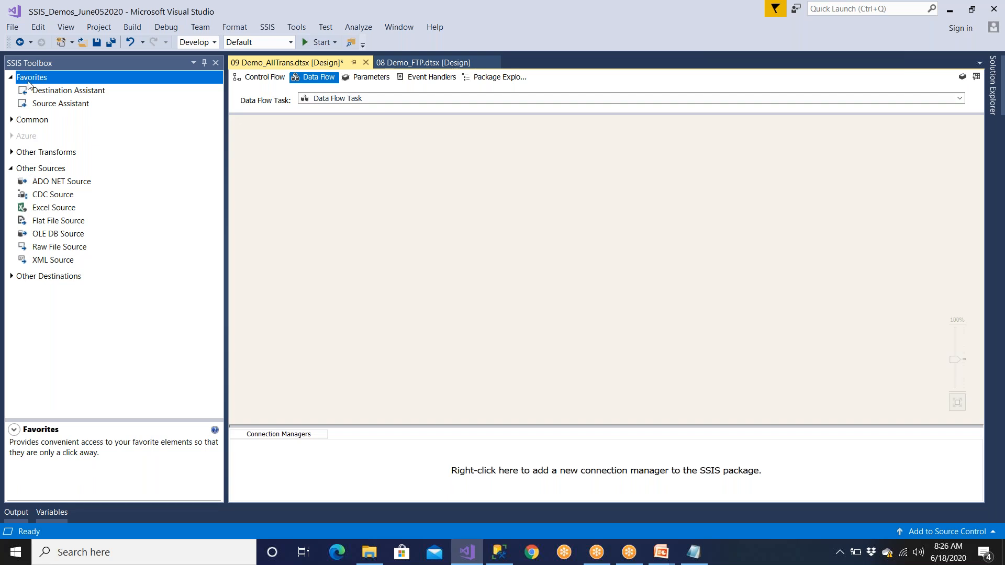
Step: Close the SSIS Toolbox, reopen it and leave the Other Sources group expanded
left_click(215, 63)
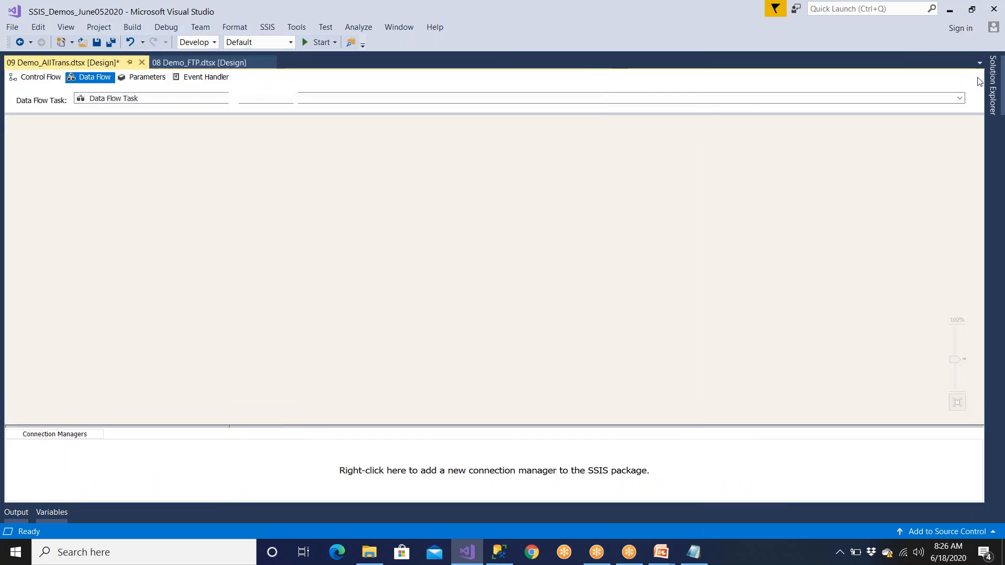
left_click(962, 77)
left_click(11, 168)
left_click(11, 169)
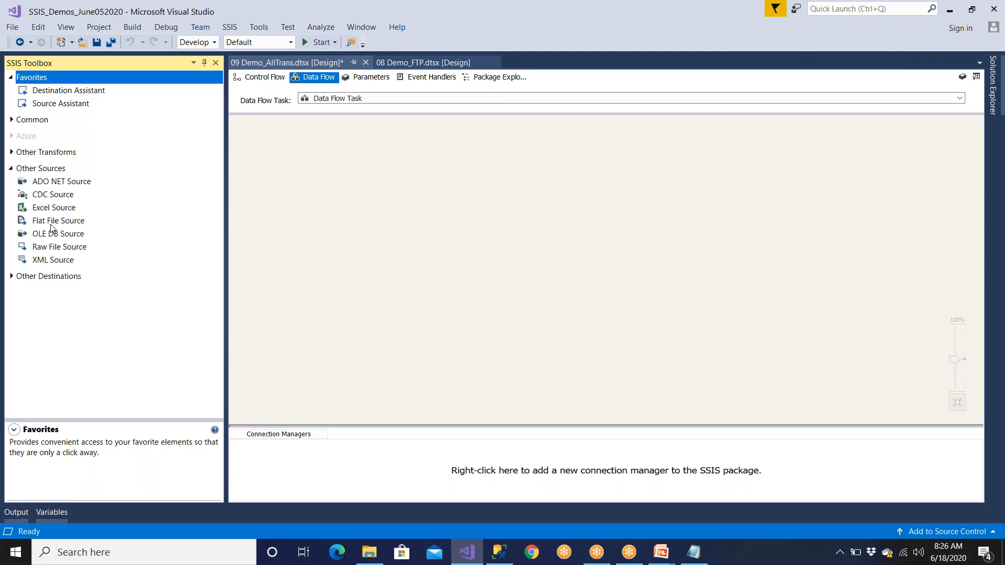
Step: Add a Flat File Source to the data flow and begin a new flat file connection manager from its editor
left_click_drag(54, 225, 351, 202)
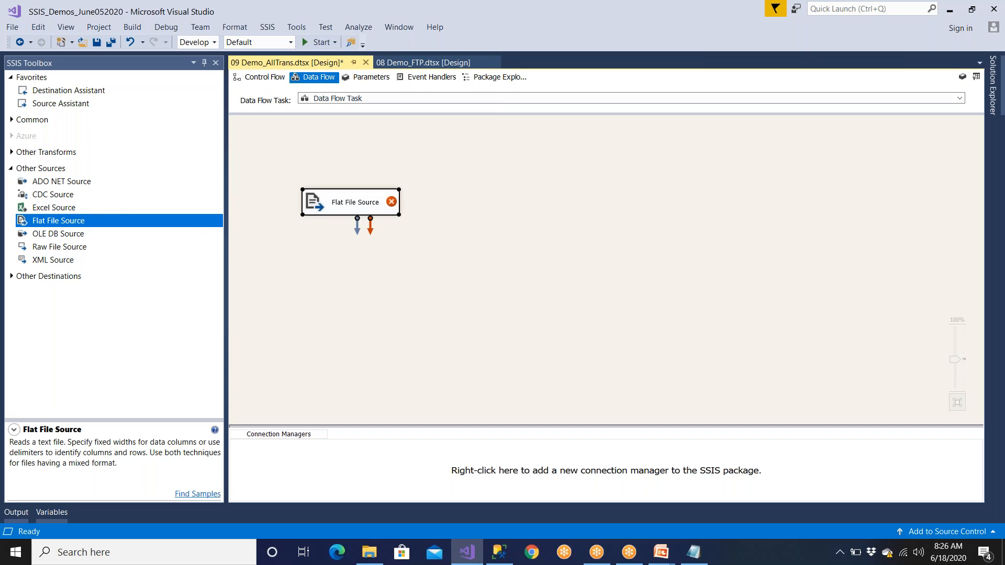
double_click(340, 209)
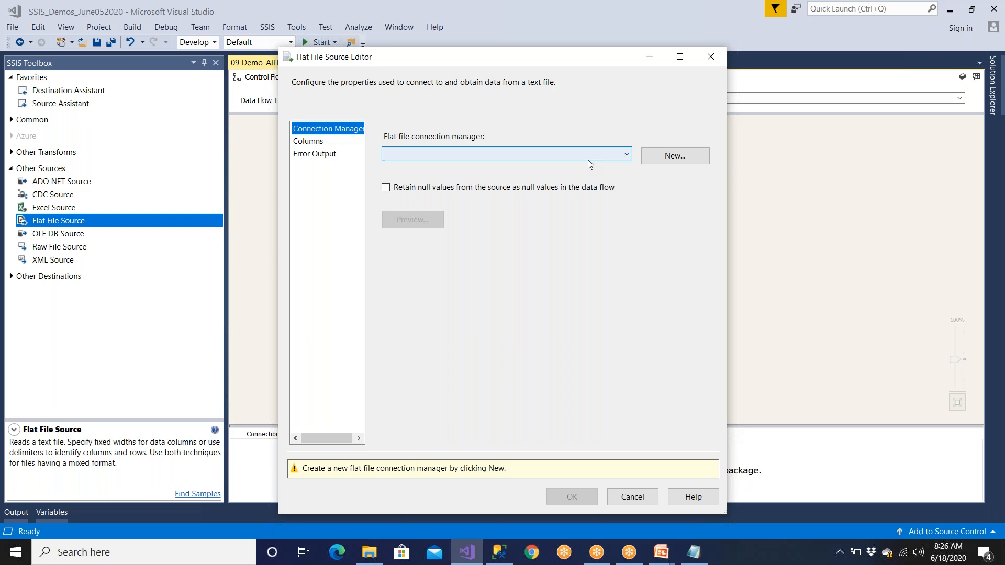
left_click(658, 159)
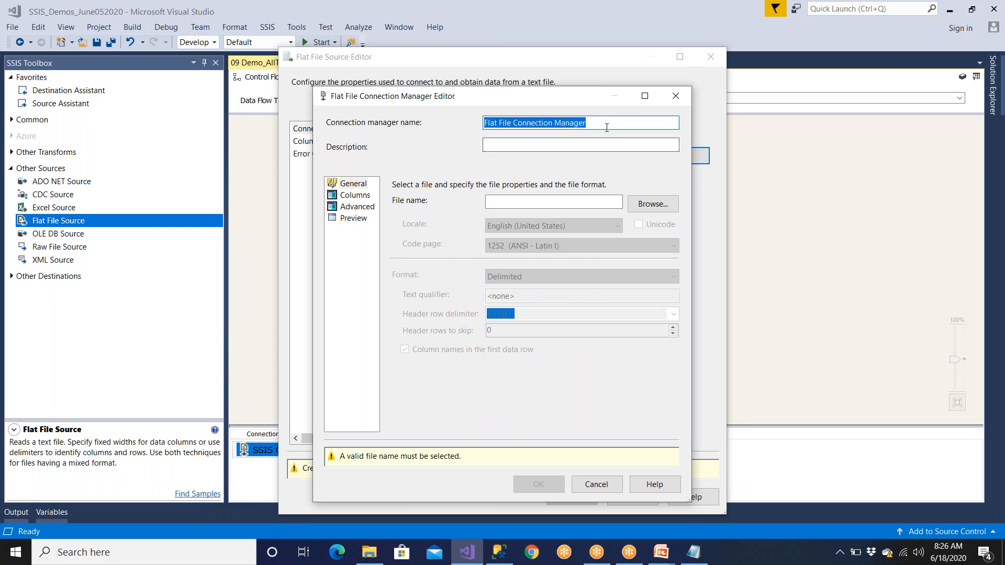
Step: Name the new flat file connection manager Source_FF_Emp
type("FF_Emp")
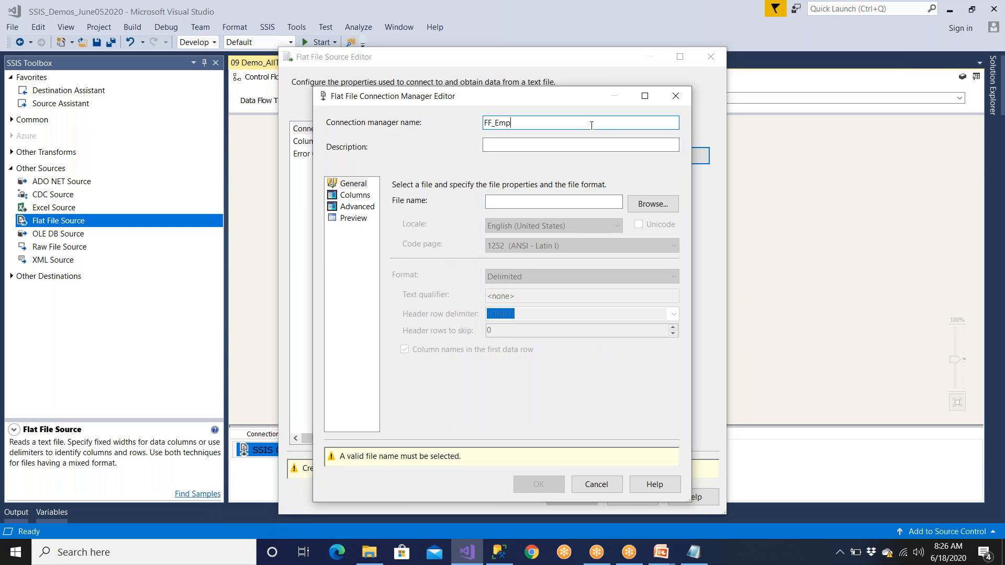
type("_Sourc")
key("BackSpace")
key("BackSpace")
key("BackSpace")
key("BackSpace")
key("BackSpace")
type("Source_")
left_click_drag(539, 123, 484, 127)
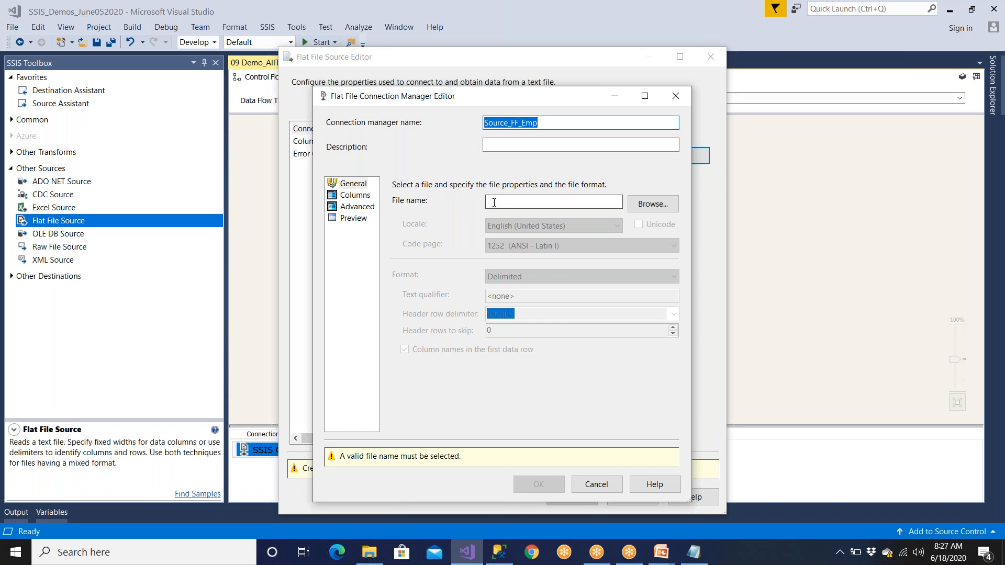
Step: Set the connection manager's file name to D:\SSISSourceData\Emp.txt, using the path noted in Notepad
left_click(576, 203)
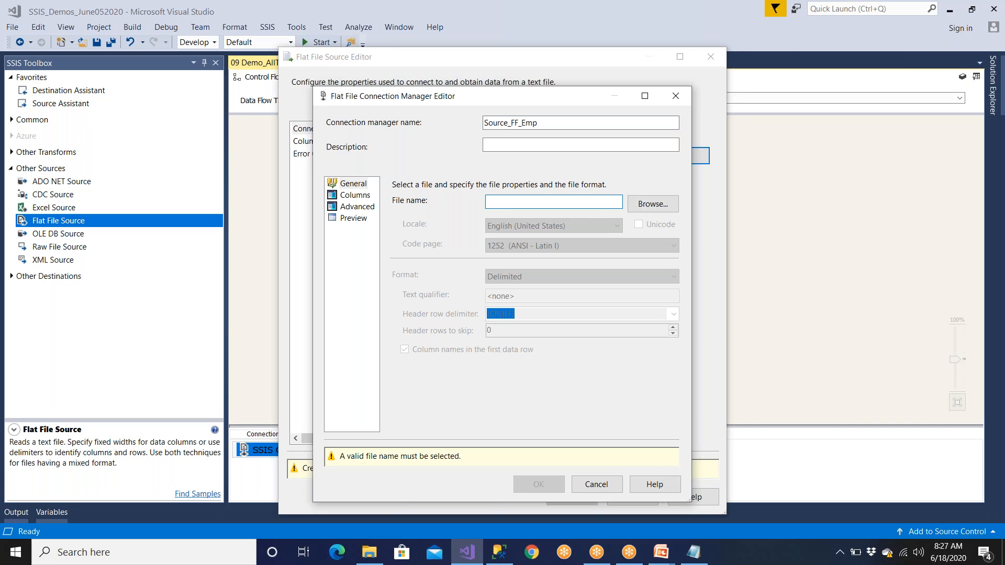
left_click(694, 552)
left_click_drag(402, 128, 223, 125)
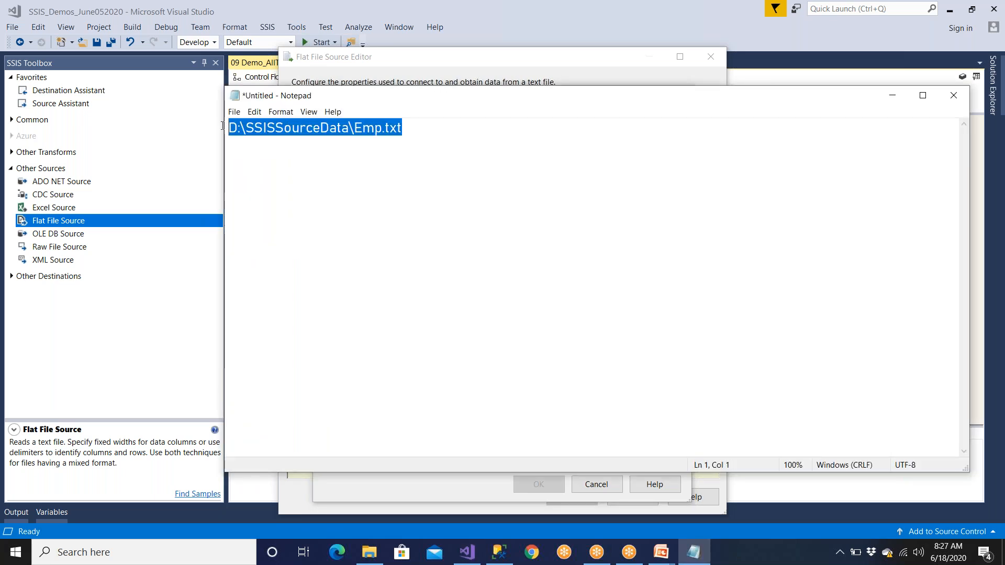
left_click(198, 158)
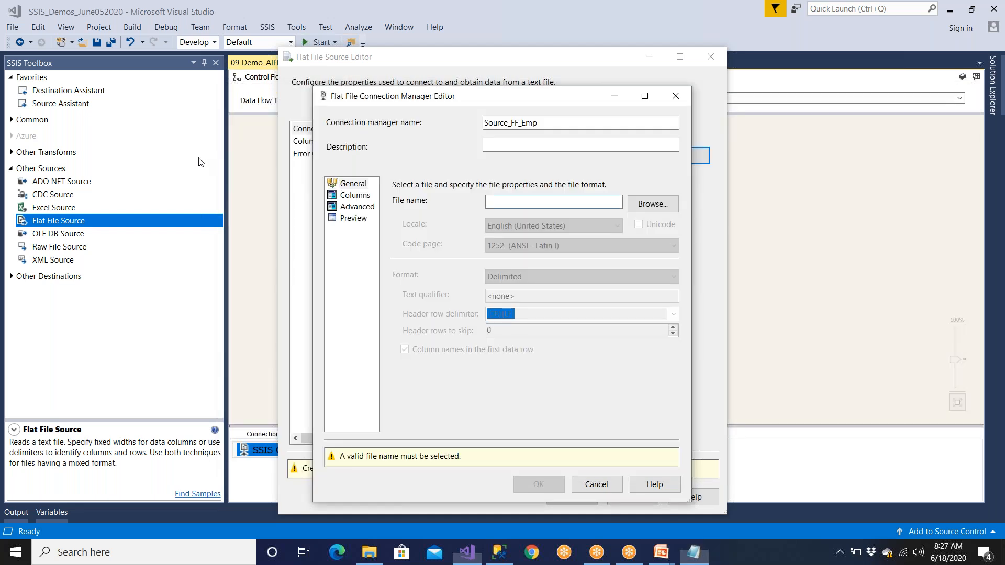
type("D:\\SSISSourceData\\Emp.txt")
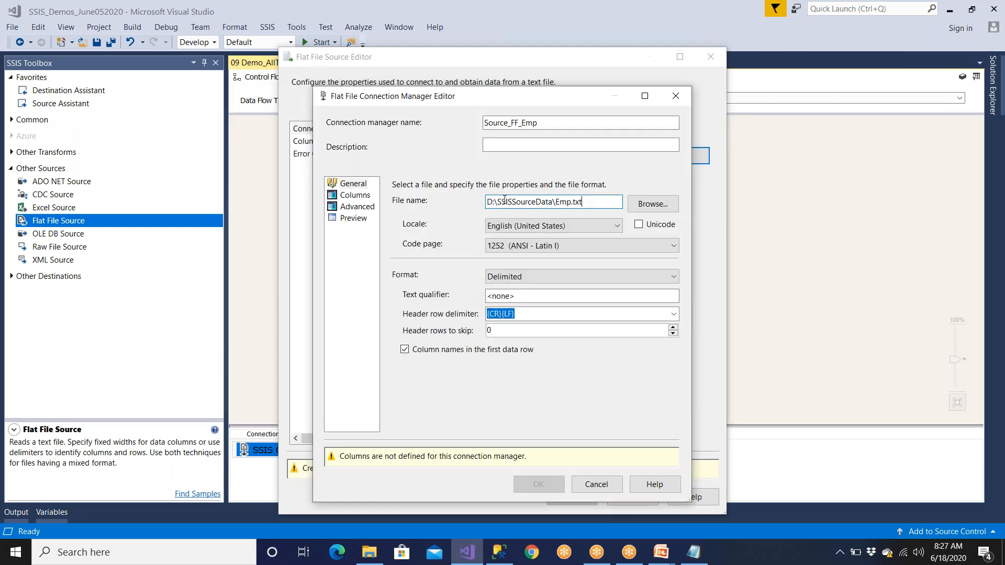
Step: Examine the connection manager's locale choices, file format choices and text qualifier setting
left_click(543, 226)
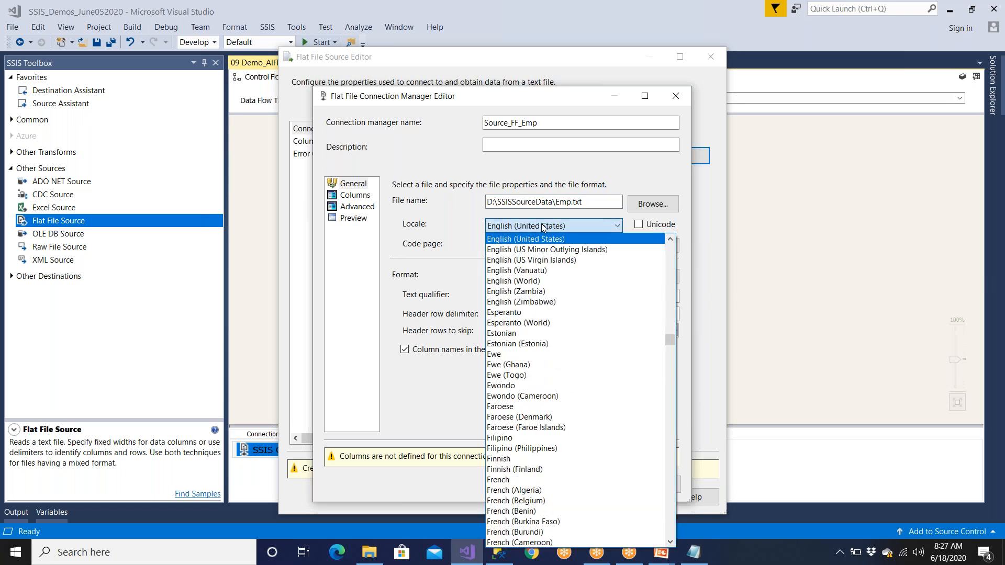
left_click(543, 226)
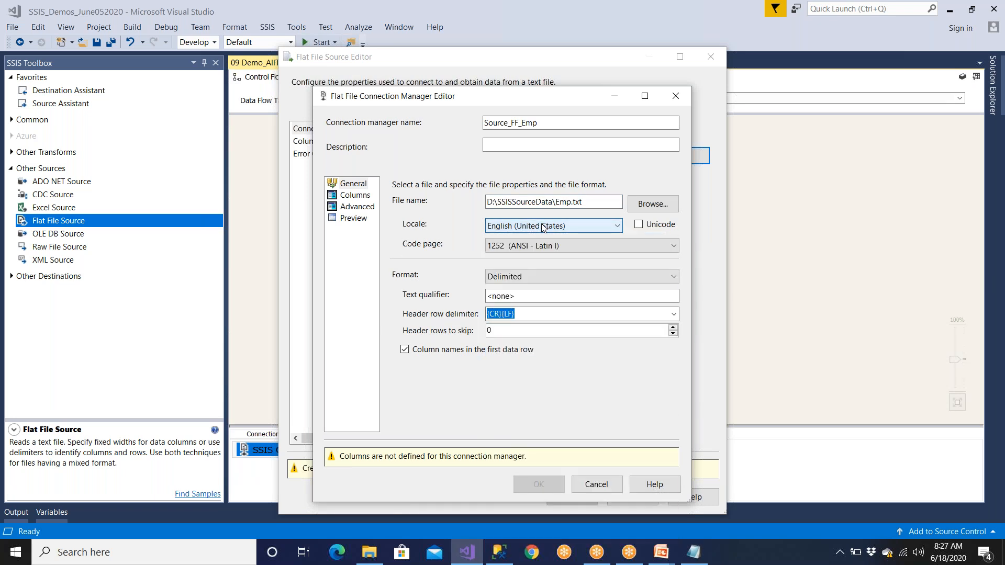
left_click(526, 277)
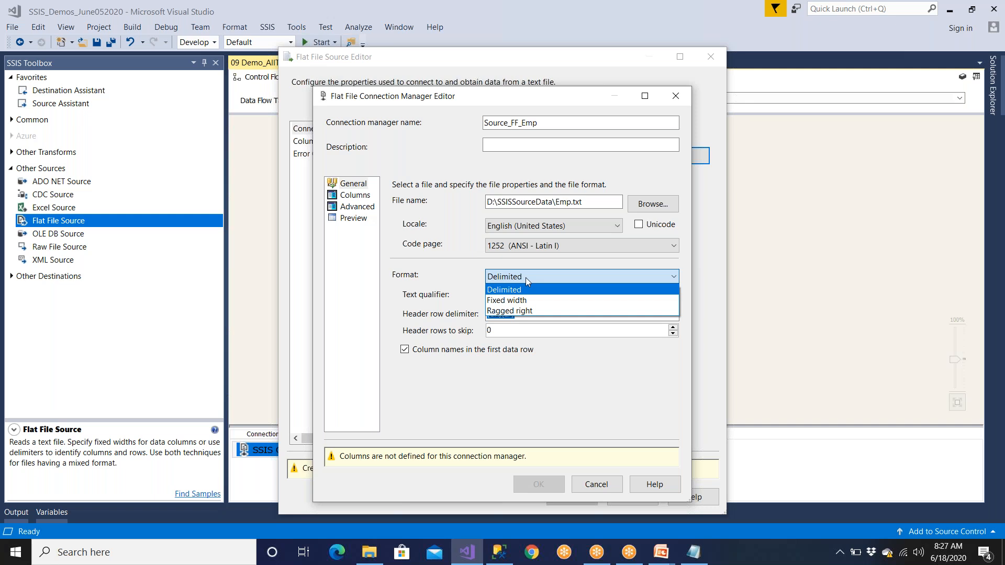
left_click(526, 278)
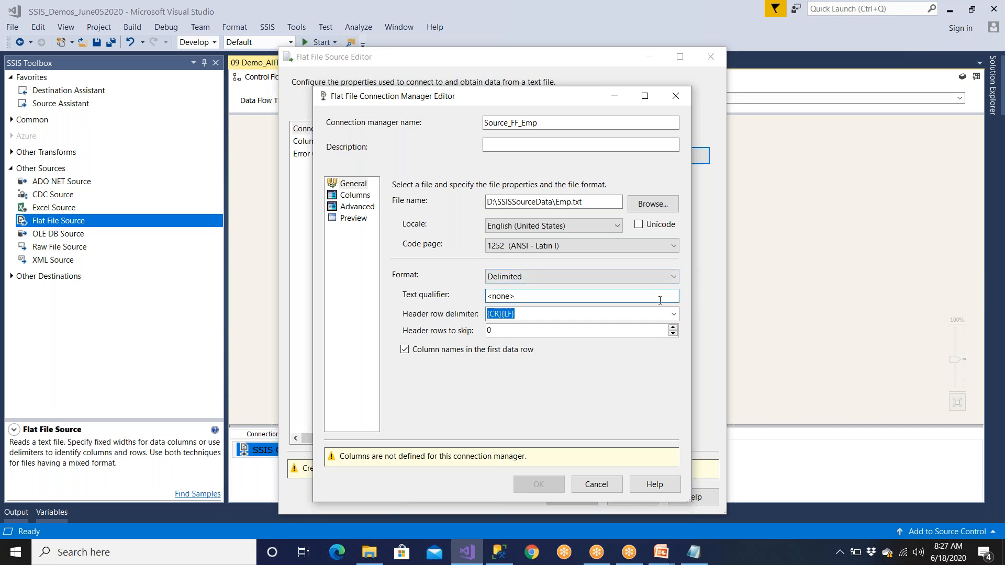
left_click_drag(549, 296, 470, 298)
left_click(517, 297)
Step: Switch to Notepad and add the header line eid,name,sal below the file path, separated by a blank line
left_click(694, 552)
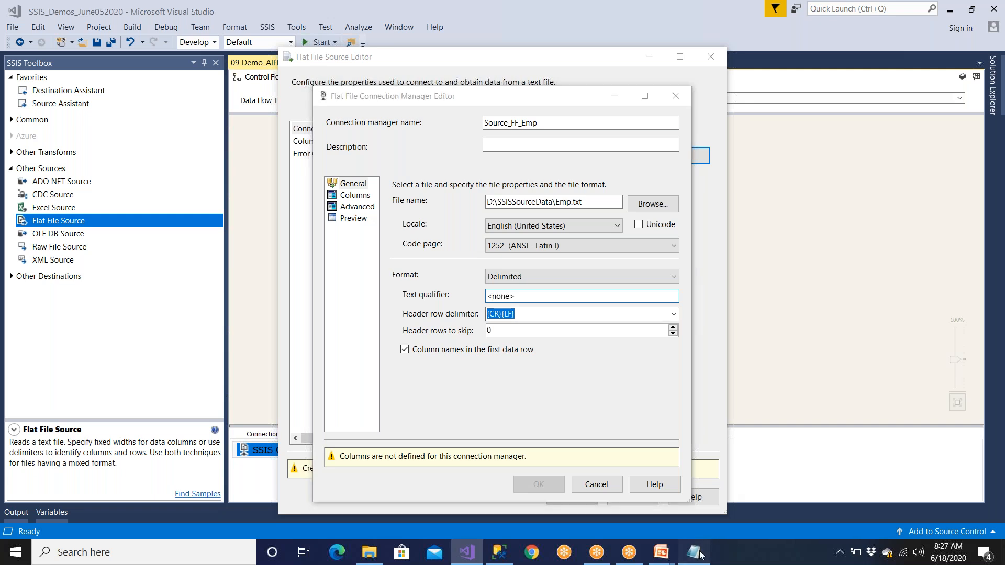
left_click(457, 136)
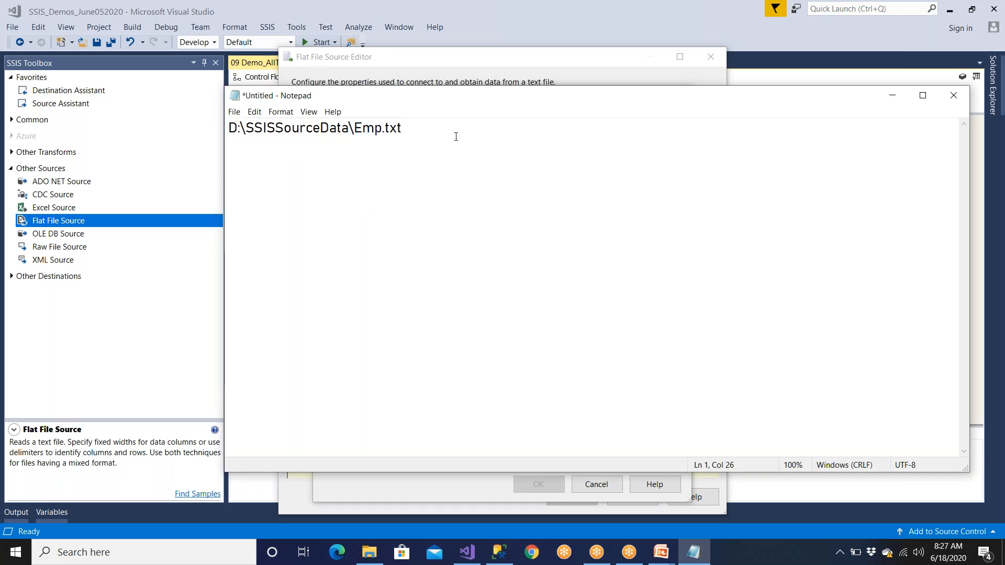
key("Return")
key("Return")
type("eid,name,sa;")
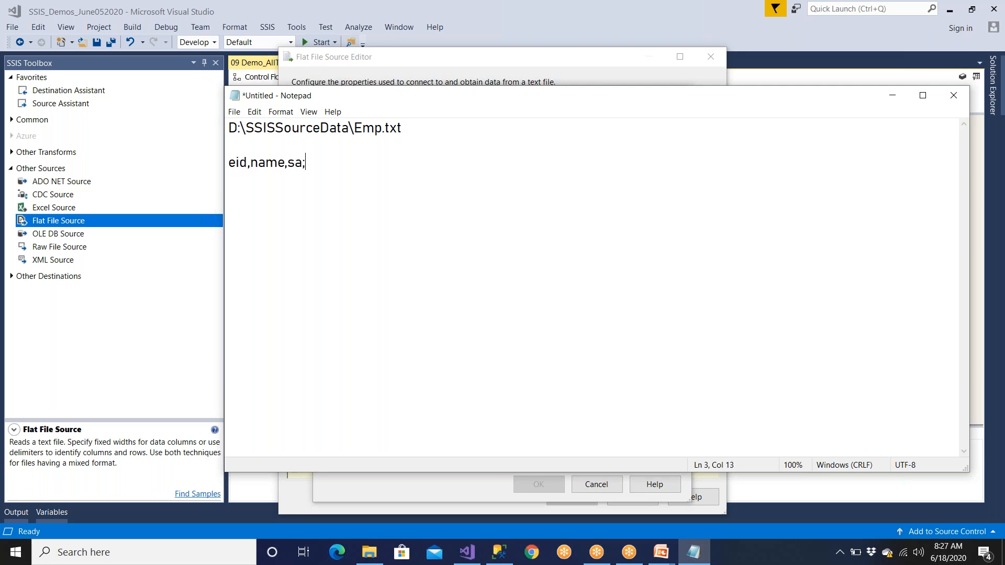
key("BackSpace")
type("l")
Step: Add a sample employee row under the header with ID 1, a first name and salary 1000, each value in double quotes
key("Return")
type("\"\"")
key("Left")
type("1")
key("Right")
type(",\"\"Ani")
key("Right")
type("\"\"")
key("Left")
type("1000")
key("Right")
Step: Add a second sample employee row with ID 2, a first name and salary 2000, each value in double quotes
key("Return")
type("2")
key("BackSpace")
type("\"\"")
key("Left")
type("2,")
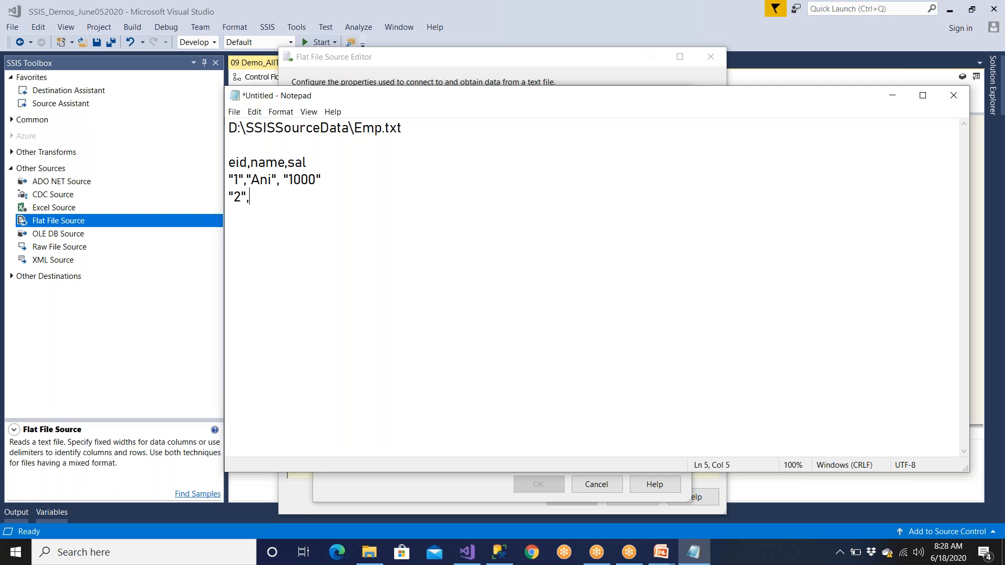
type("\"\"John")
key("Right")
type(",\"John\",\"2000")
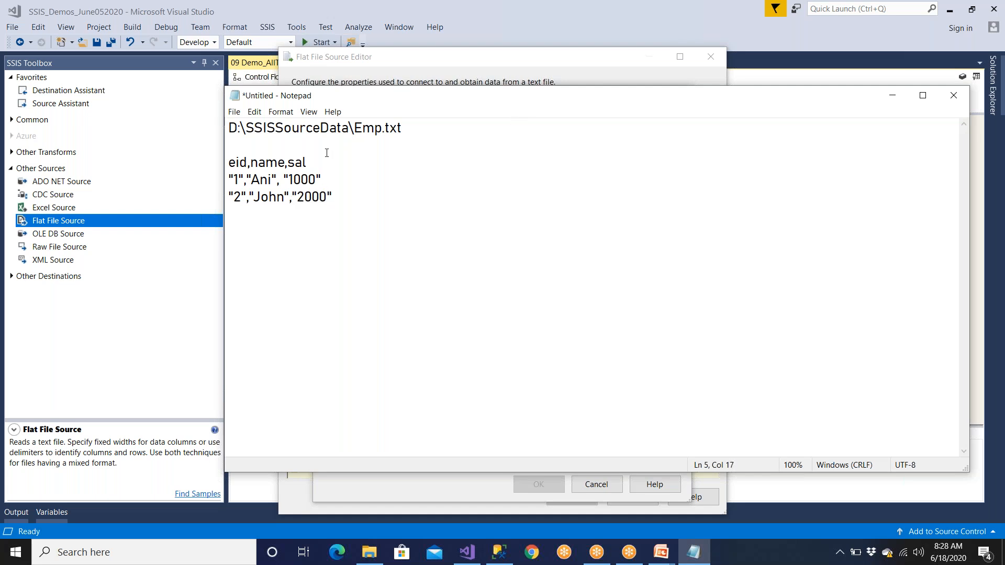
Step: Duplicate the header and both quoted sample rows below the originals, leaving two blank lines between the blocks
left_click_drag(244, 180, 216, 181)
left_click_drag(281, 178, 226, 163)
key("ctrl+c")
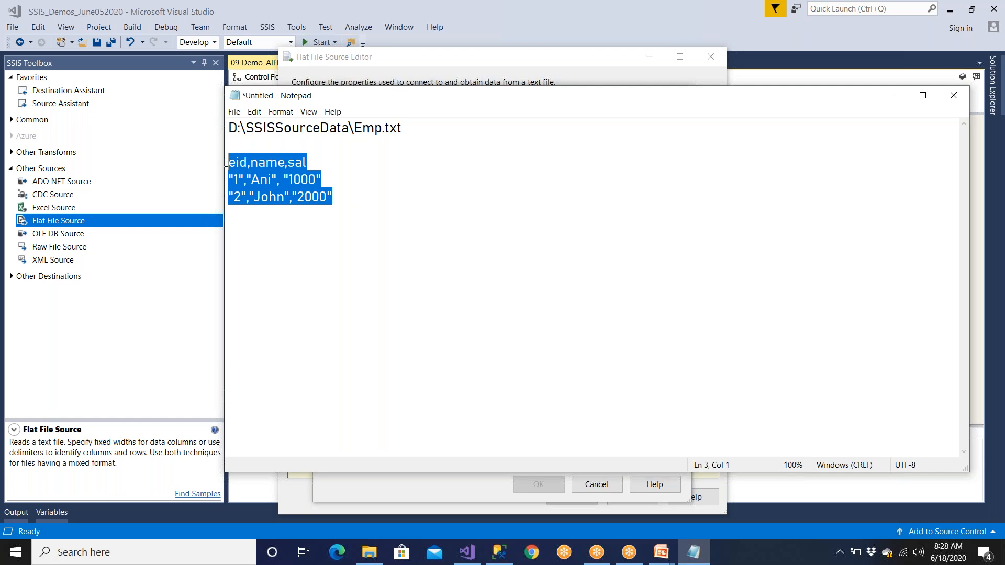
left_click(359, 203)
key("Return")
key("Return")
key("Return")
key("ctrl+v")
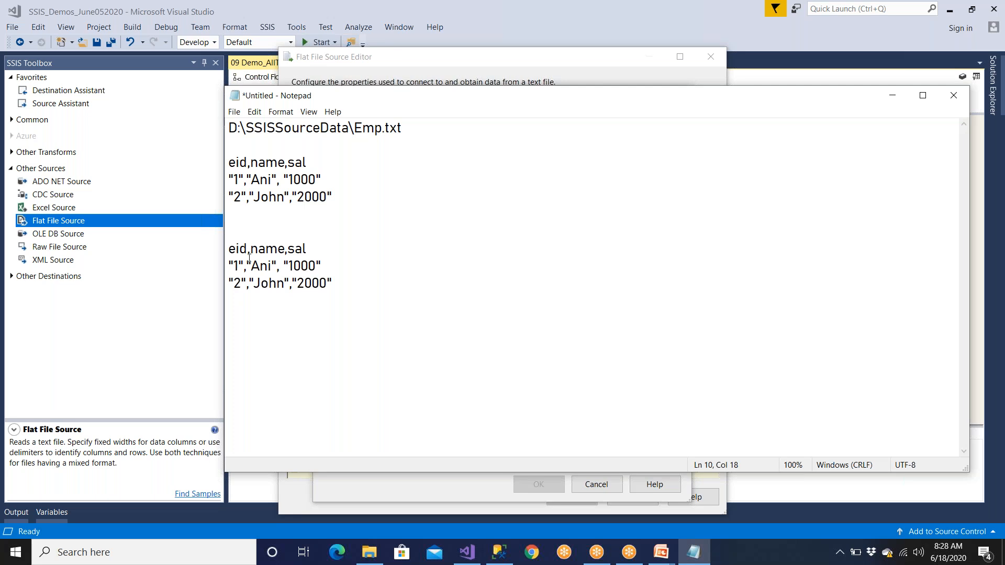
Step: Remove the double quotes around the IDs 1 and 2 in the copied rows
left_click_drag(234, 266, 222, 265)
key("Delete")
key("Right")
key("Right")
key("BackSpace")
left_click(235, 282)
key("BackSpace")
key("Right")
key("Delete")
Step: Remove the double quotes around the employee names in both copied rows
left_click(244, 267)
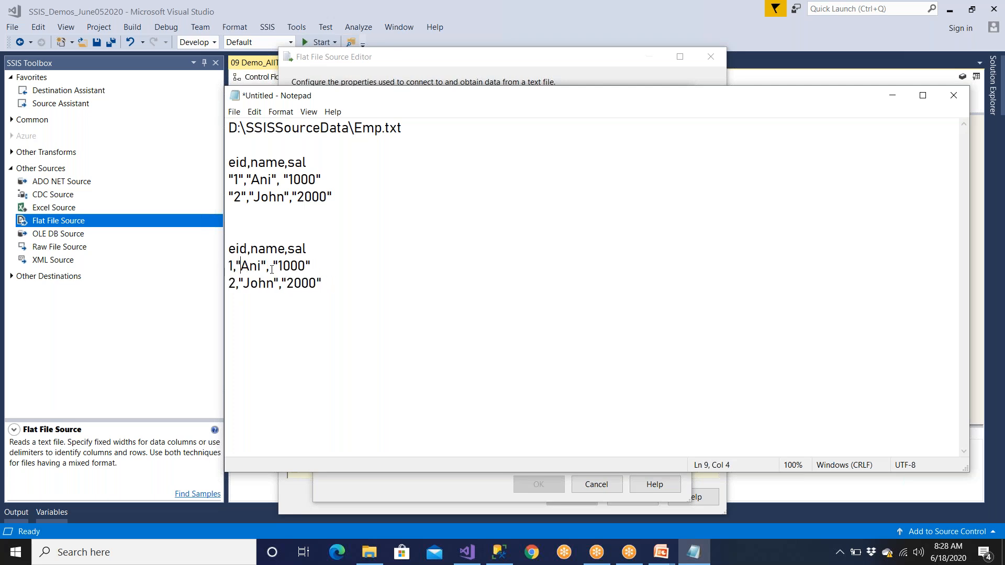
key("BackSpace")
key("Down")
key("BackSpace")
key("Right")
key("Right")
key("Right")
key("Right")
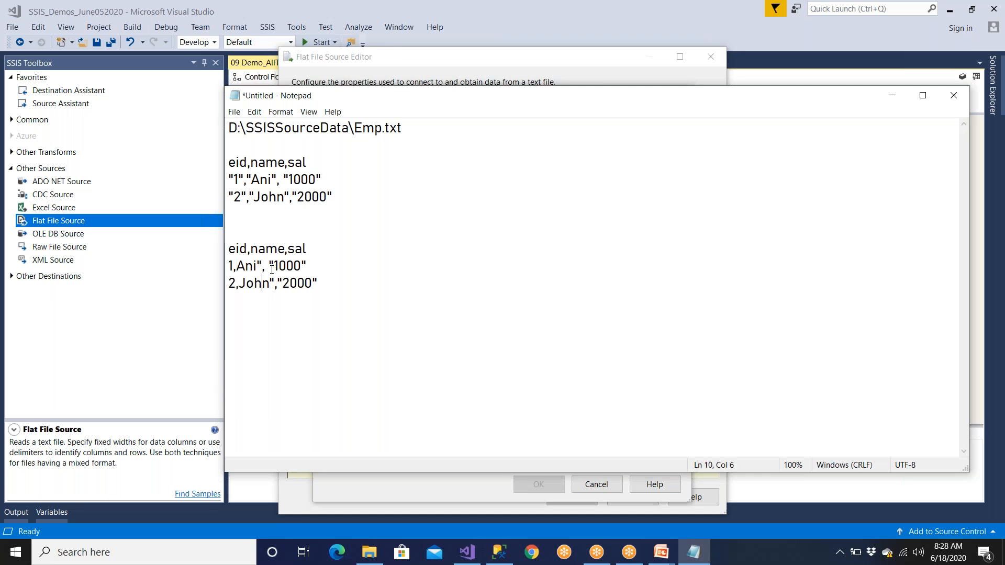
key("Delete")
key("Up")
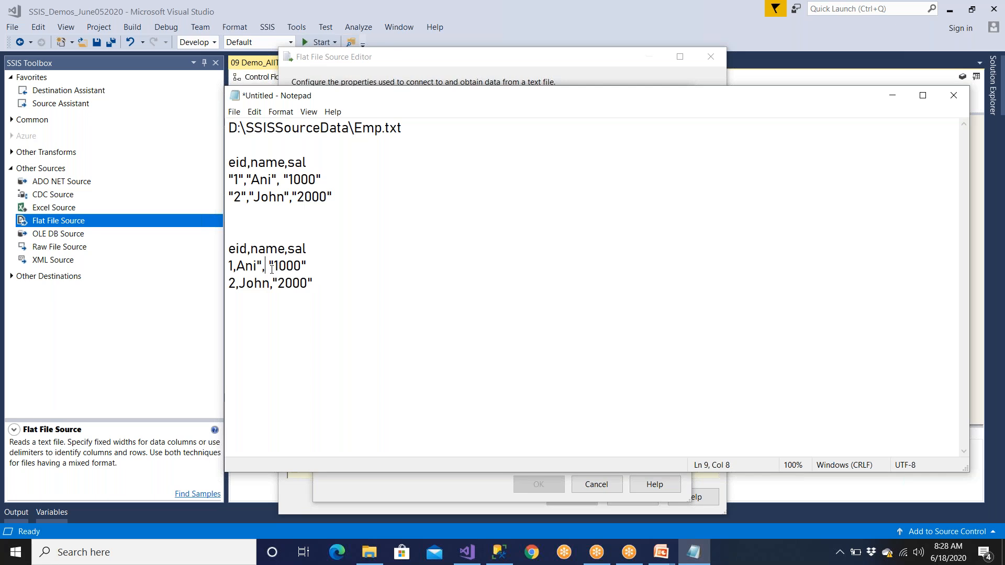
key("BackSpace")
Step: Remove the double quotes around the salaries 1000 and 2000 in the copied rows
key("Right")
key("Right")
key("BackSpace")
key("Right")
key("Right")
key("Down")
key("Left")
key("BackSpace")
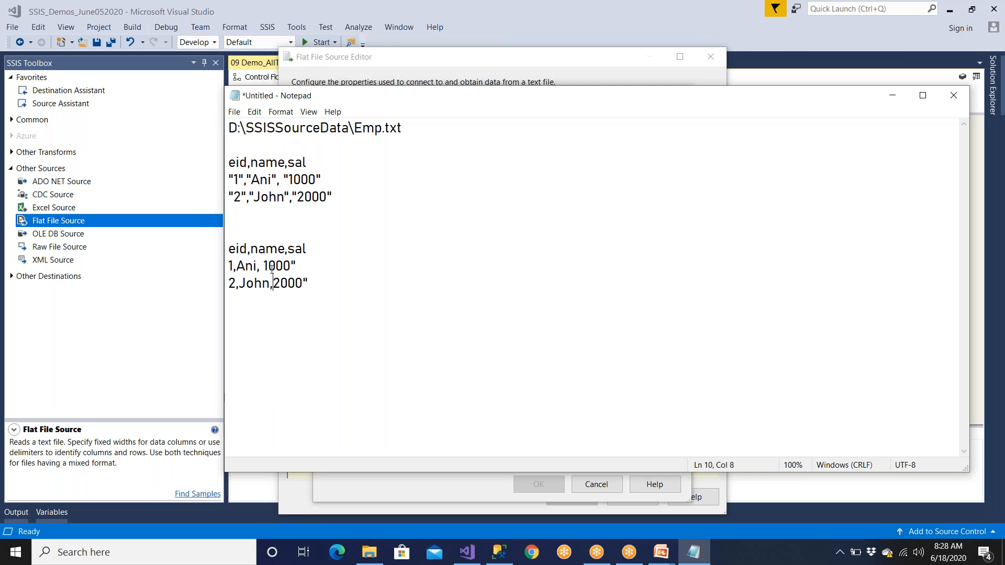
key("Right")
key("Right")
key("Right")
key("Right")
key("Up")
key("BackSpace")
Step: Switch back to Visual Studio and set the connection manager's text qualifier to a double quote
key("alt+Tab")
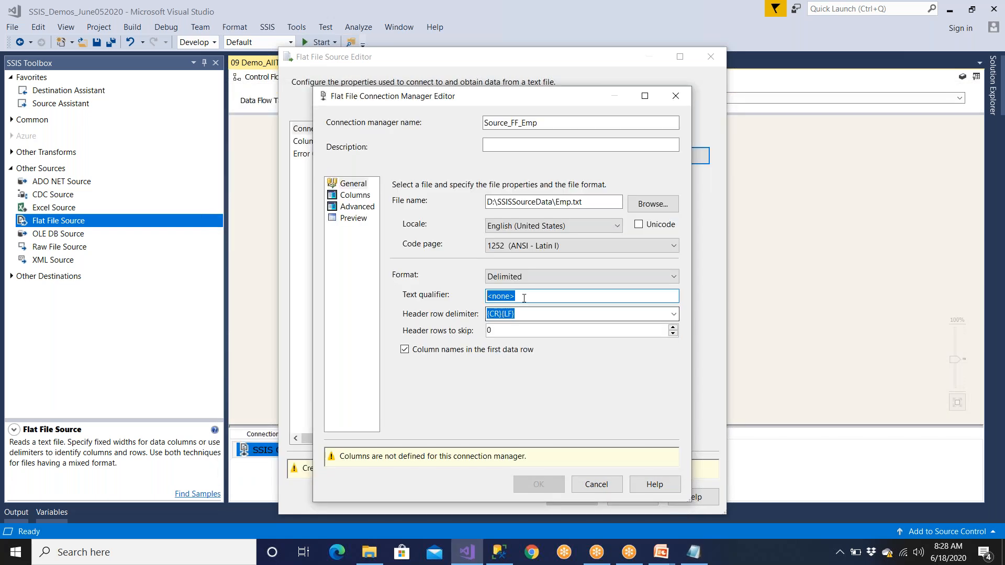
type("\"")
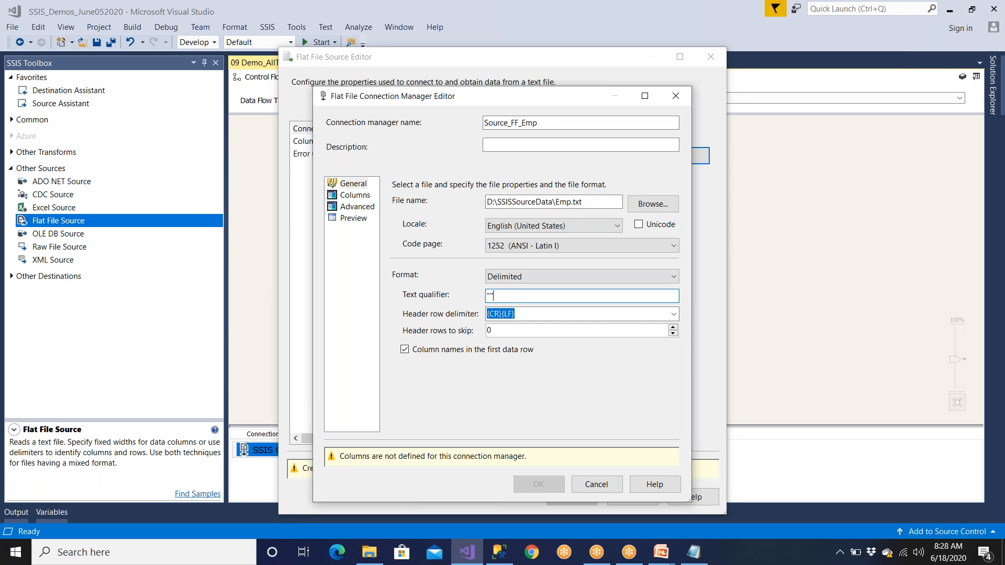
Step: Return to Notepad and replace the two unquoted rows of the lower block with the quoted rows from the upper block
left_click(694, 552)
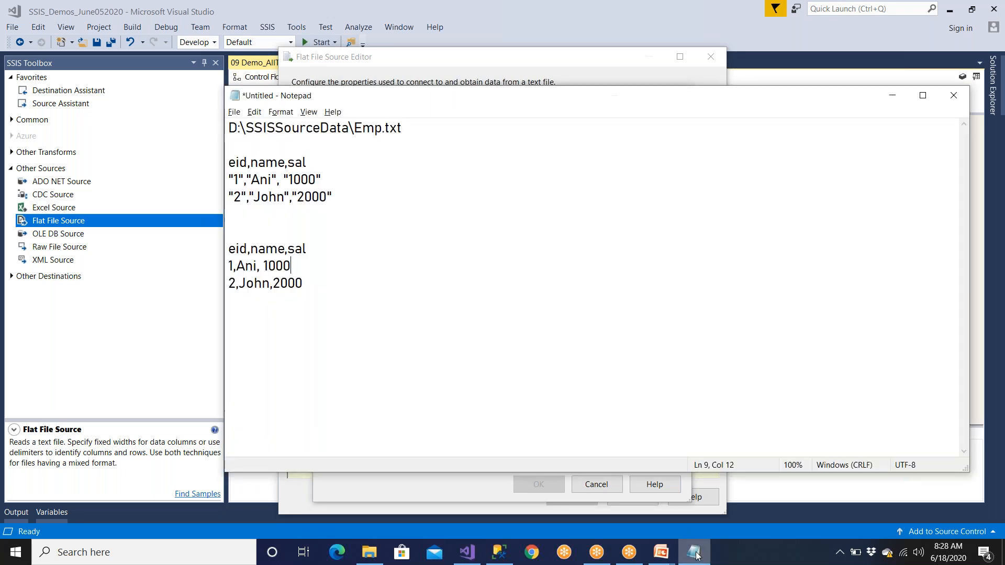
left_click_drag(331, 183, 280, 183)
left_click_drag(316, 283, 203, 270)
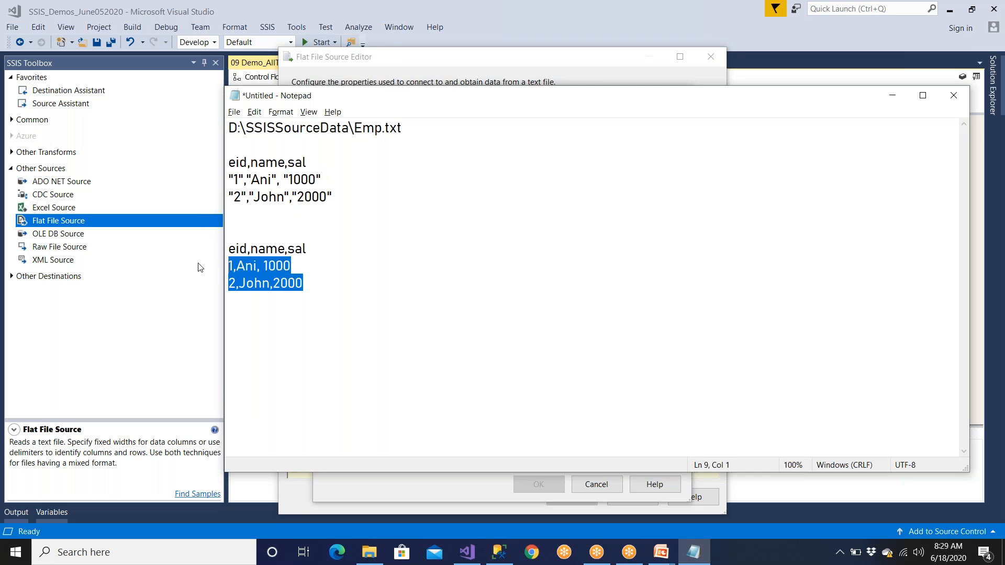
left_click(335, 224)
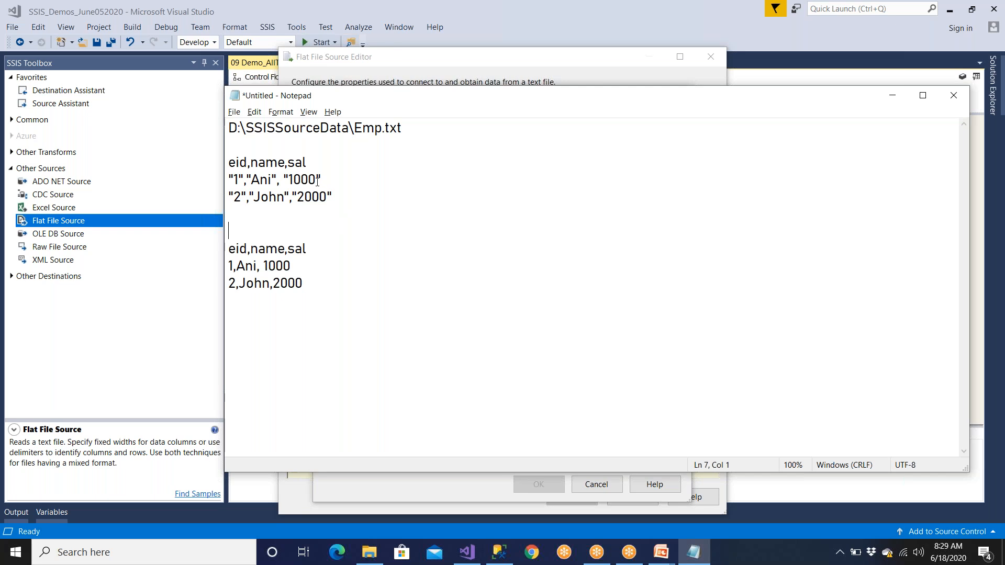
left_click_drag(337, 197, 219, 178)
key("ctrl+c")
left_click_drag(303, 284, 218, 266)
key("ctrl+v")
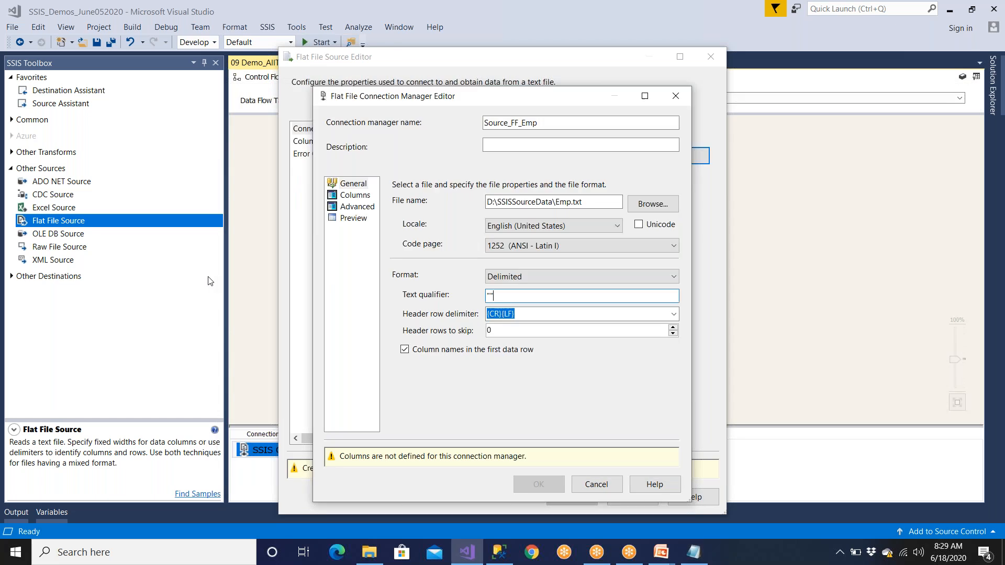
Step: Add an unquoted sample row with ID 1, a first name and salary 1000 between the two blocks, and highlight its ID
left_click(215, 279)
key("alt+Tab")
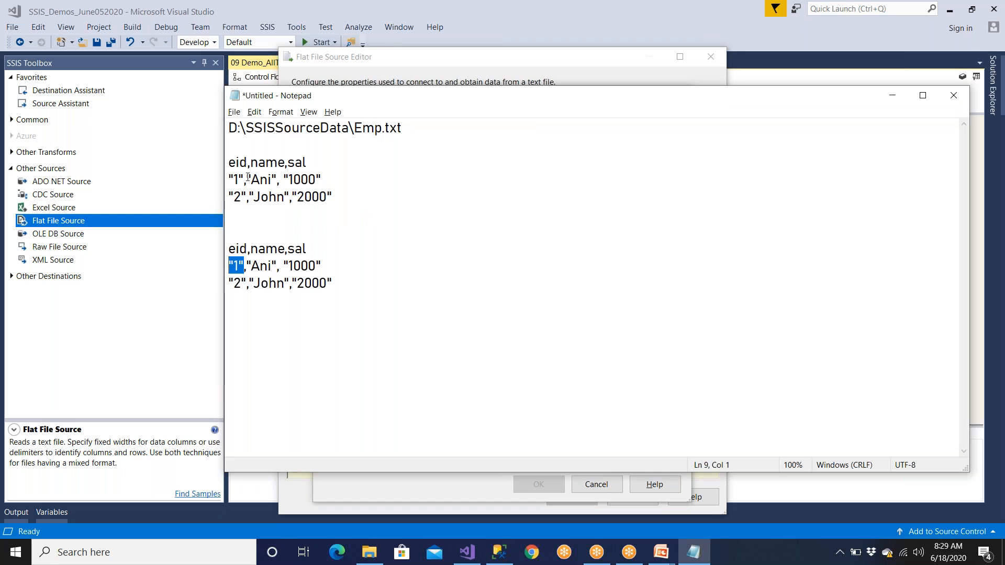
left_click_drag(244, 178, 220, 177)
left_click(363, 202)
key("Return")
key("Return")
type("1 , Raj ")
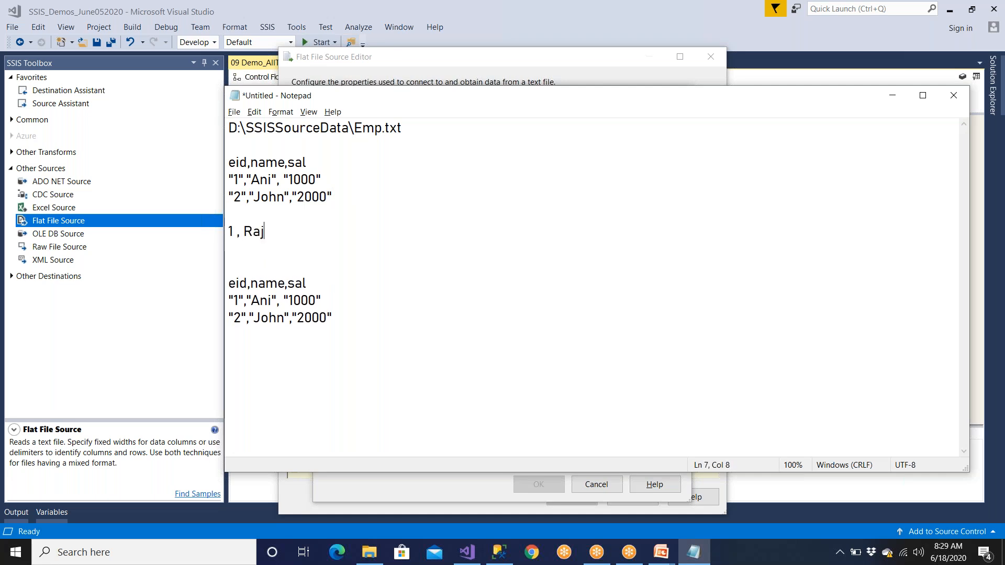
type(",1000")
key("shift+Left")
left_click_drag(264, 231, 228, 232)
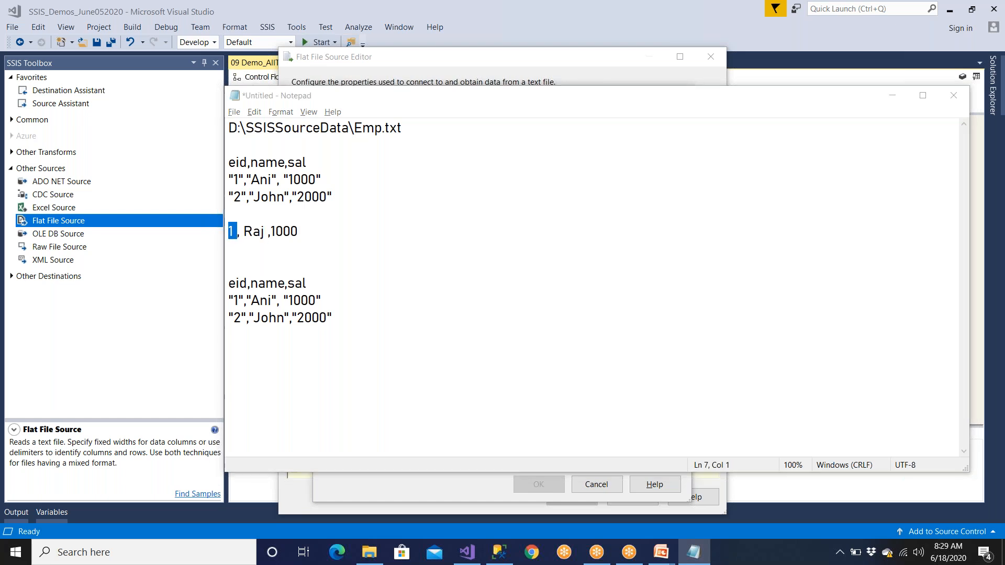
Step: Switch back to Visual Studio, clear the text qualifier, and cancel the new connection manager and the Flat File Source editor
key("alt+Tab")
double_click(502, 296)
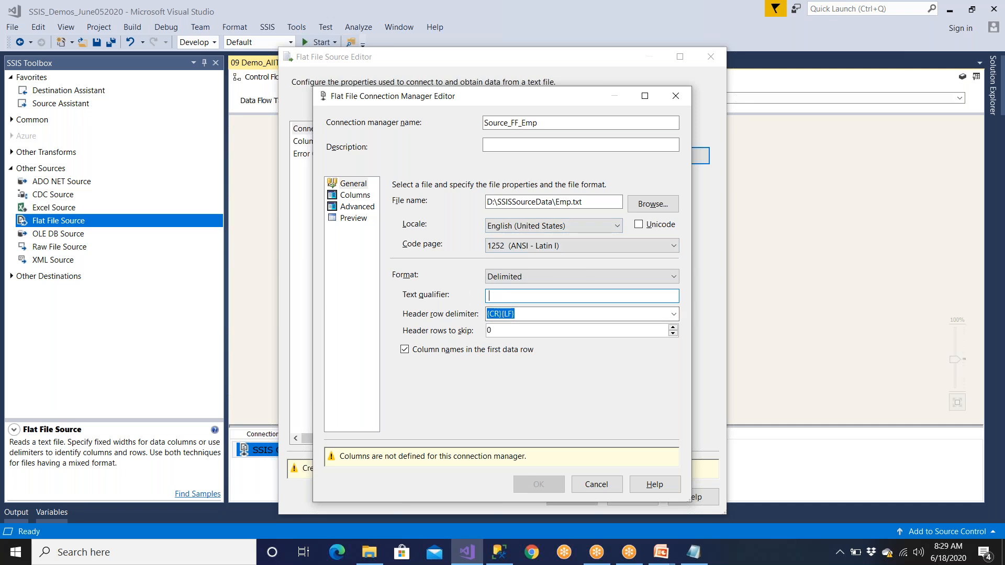
left_click(594, 485)
left_click(635, 498)
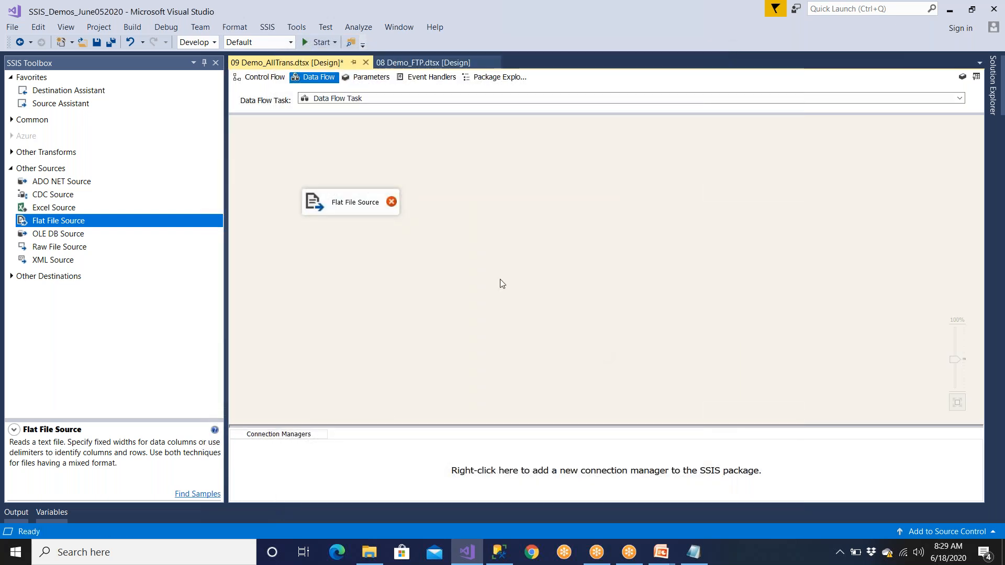
Step: Create a new flat file connection manager for the Flat File Source and name it Source_FF_Emp
double_click(388, 212)
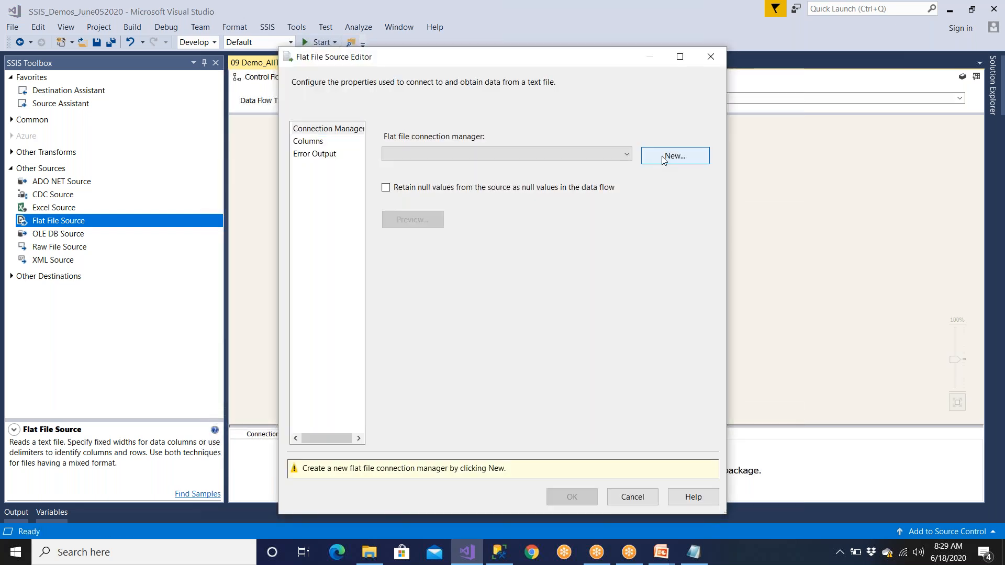
left_click(662, 156)
type("Source_")
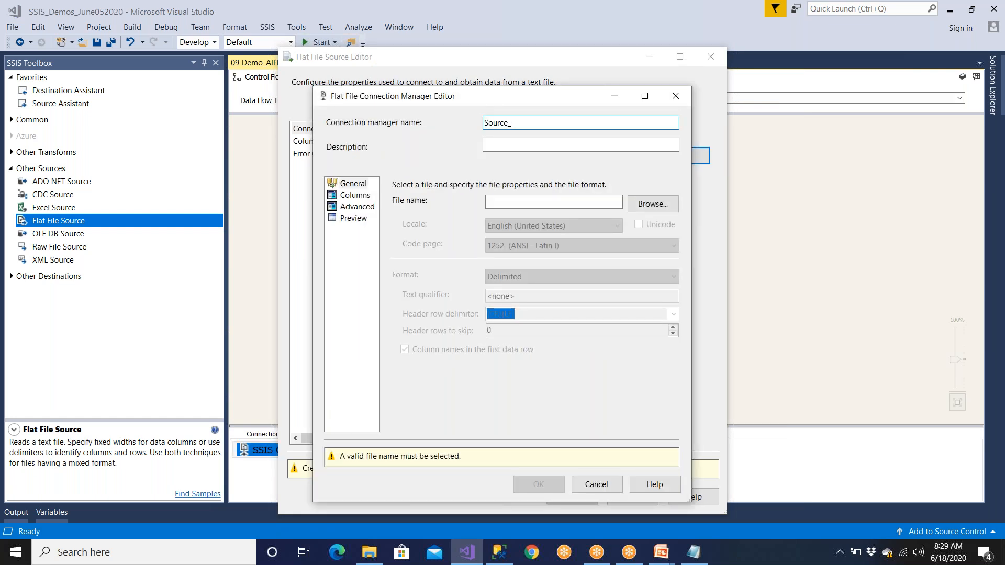
type("FF_emp")
key("BackSpace")
key("BackSpace")
key("BackSpace")
type("Emp")
left_click_drag(491, 124, 485, 125)
left_click_drag(527, 124, 522, 124)
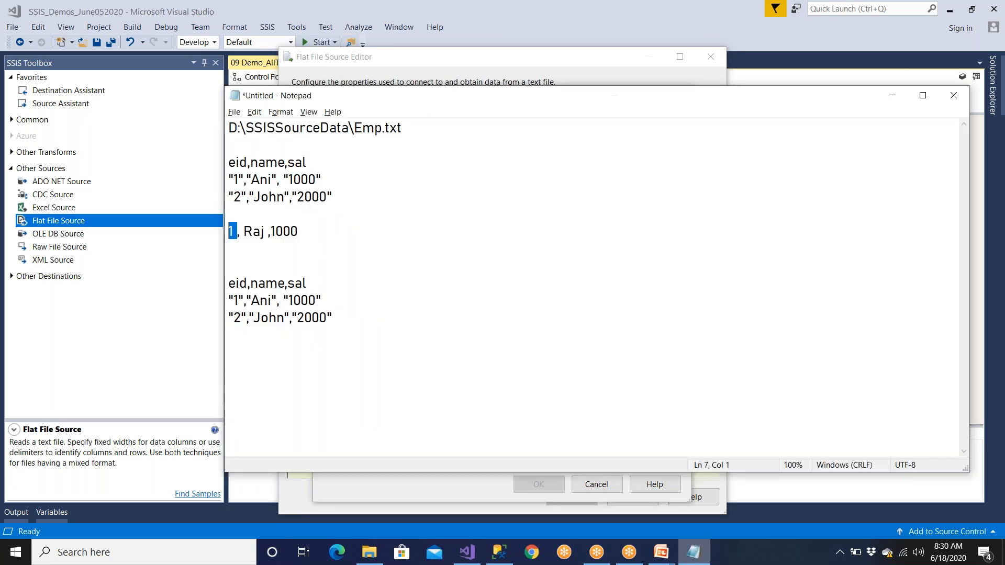
Step: Check the source path in the Notepad notes, and set the connection manager's file to D:\SSISSourceData\Emp.txt
left_click(693, 552)
left_click_drag(403, 128, 216, 134)
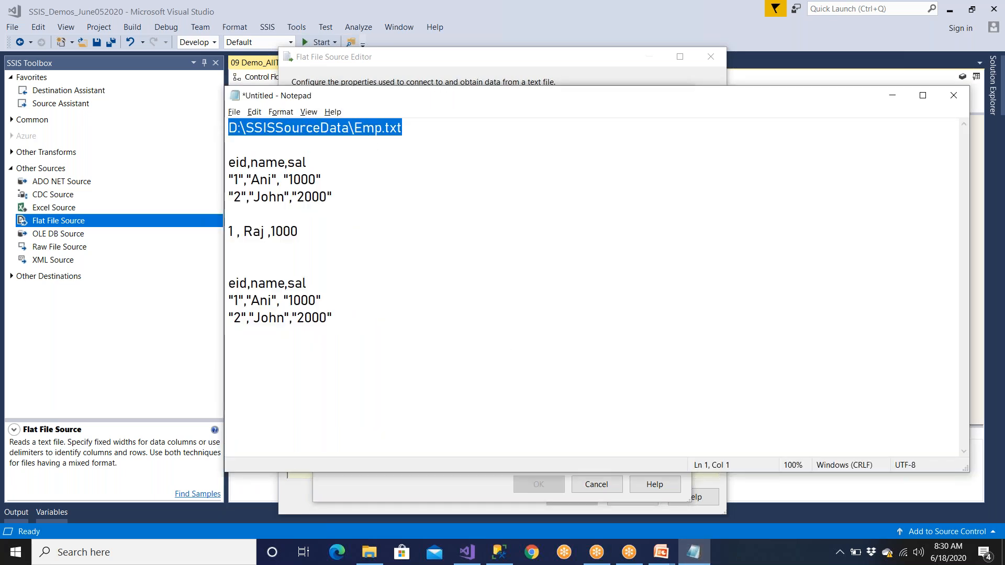
key("alt+Tab")
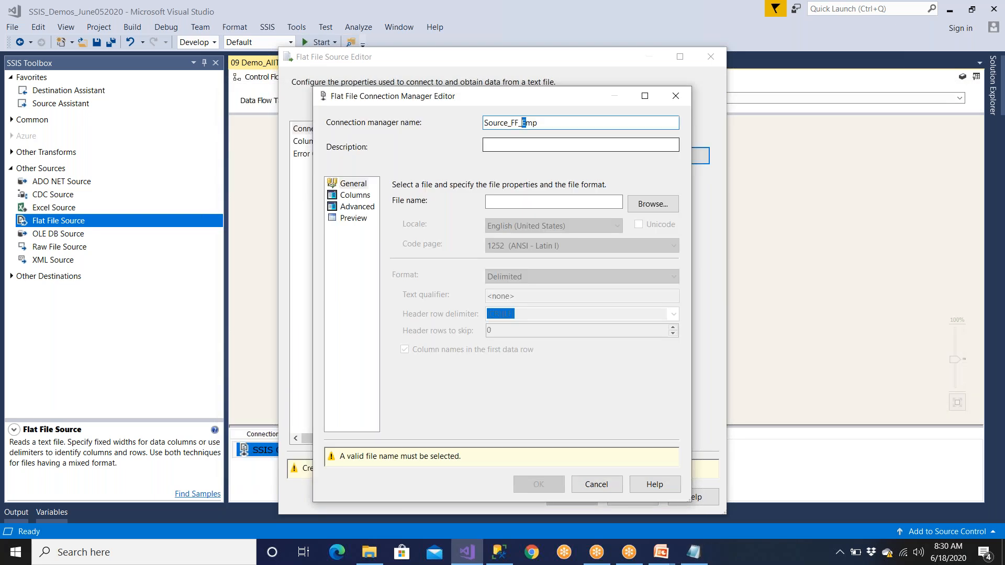
left_click(653, 204)
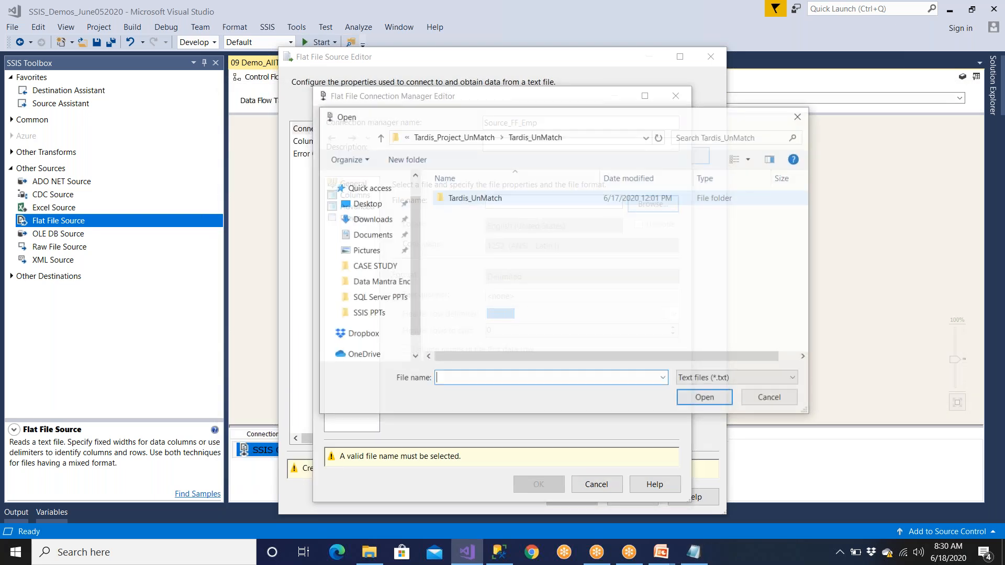
left_click(368, 324)
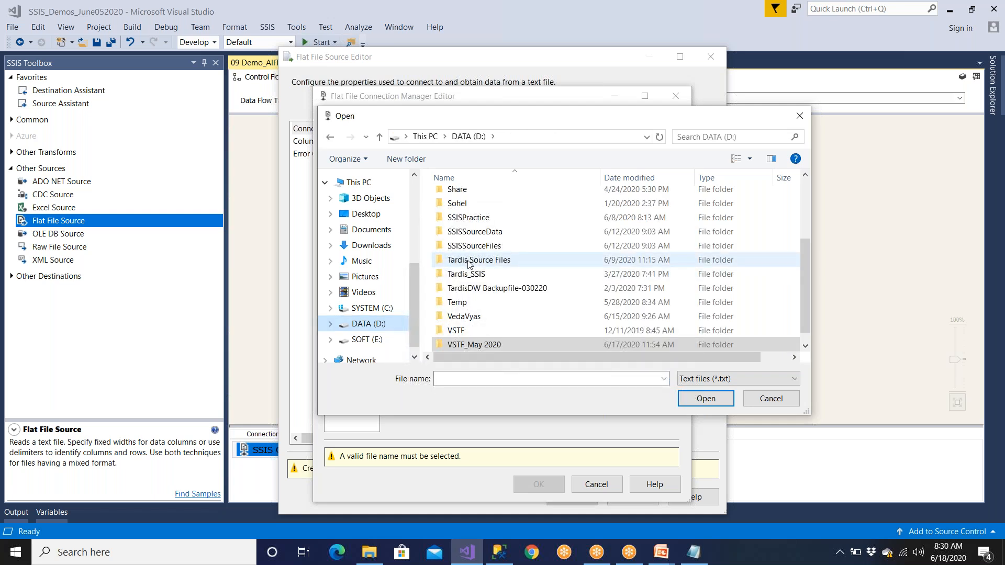
double_click(474, 231)
left_click(474, 231)
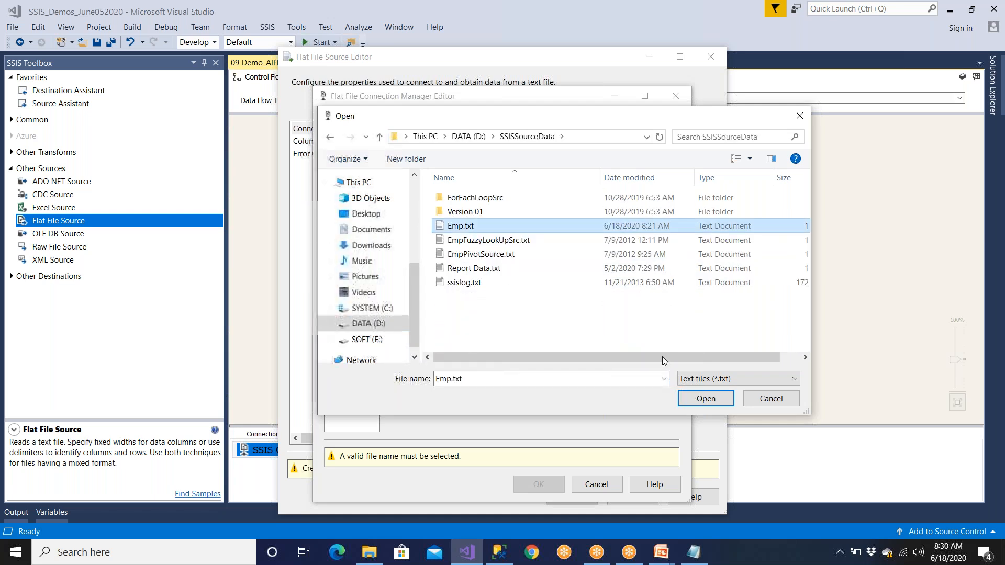
left_click(705, 399)
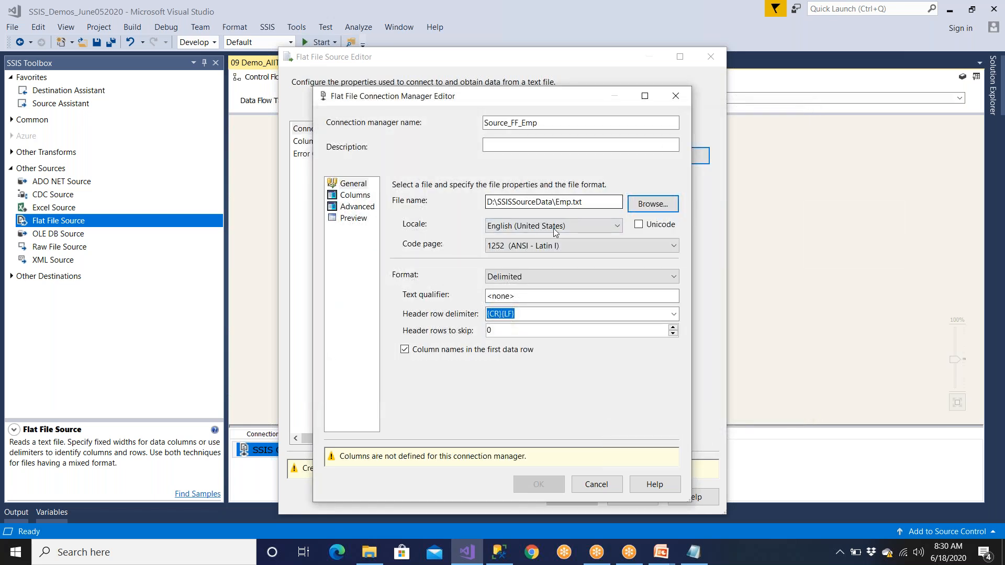
Step: View the connection manager's format choices, and open Emp.txt from the SSISSourceData folder in File Explorer
left_click(534, 277)
left_click(534, 276)
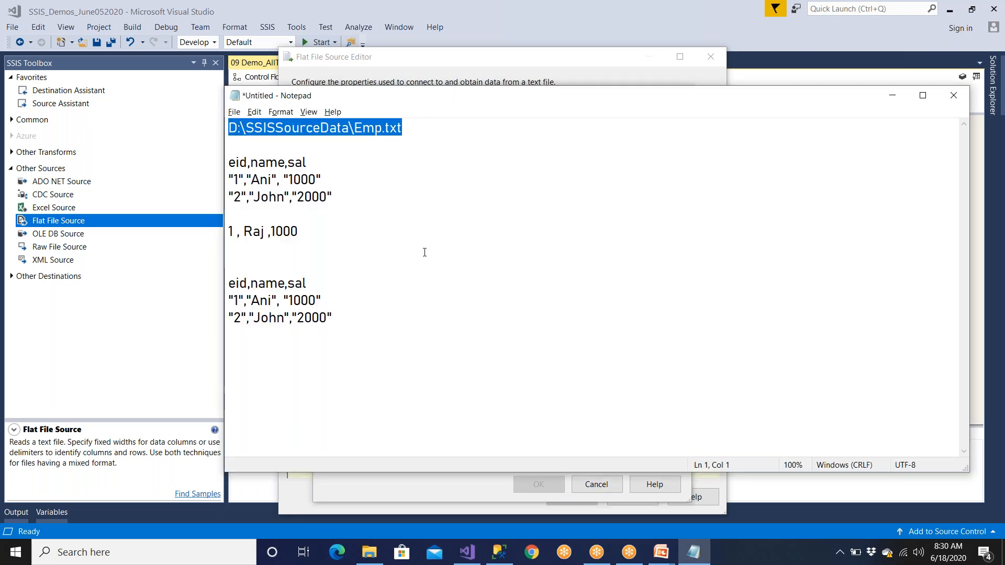
left_click(371, 556)
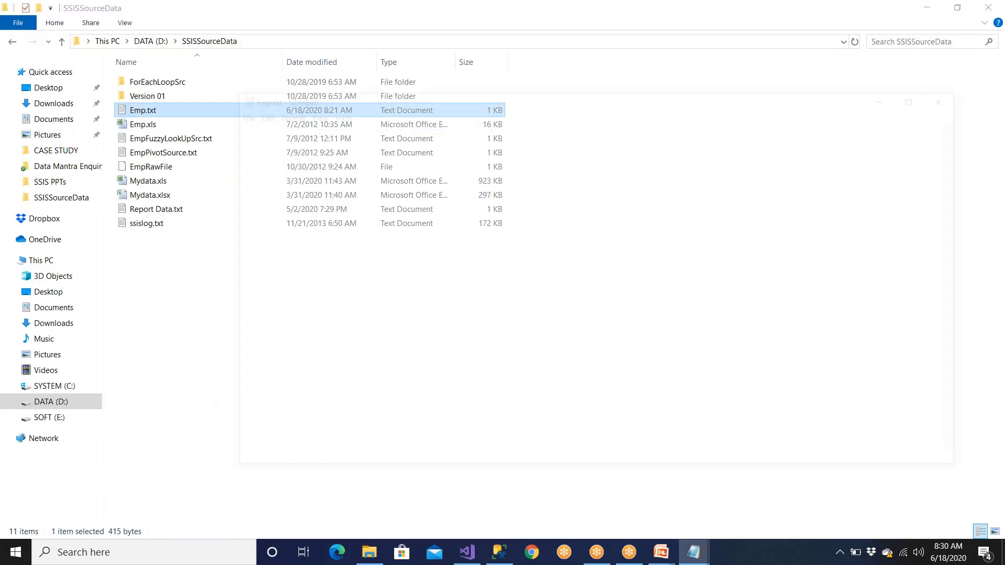
double_click(141, 112)
Step: Delete the header row EID,NAME,SALARY,GENDER,DEPTID from Emp.txt, undo the deletion, and return to the SSISSourceData folder
left_click_drag(462, 128, 223, 130)
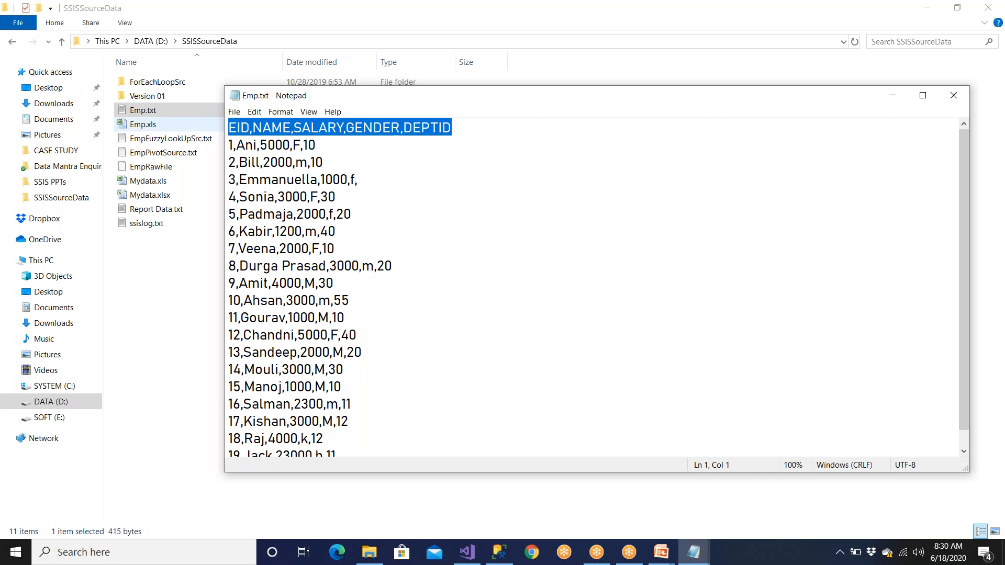
key("Delete")
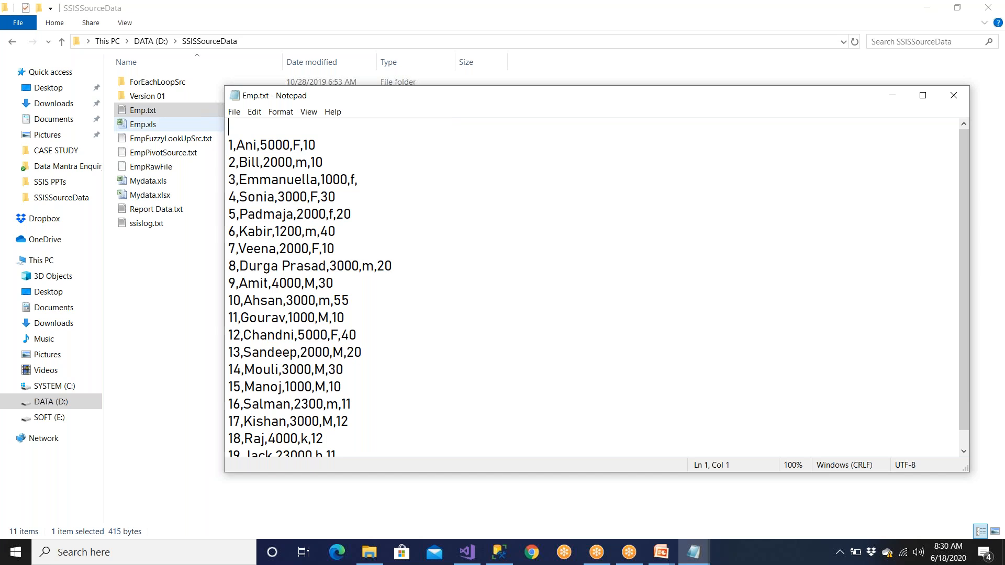
key("ctrl+z")
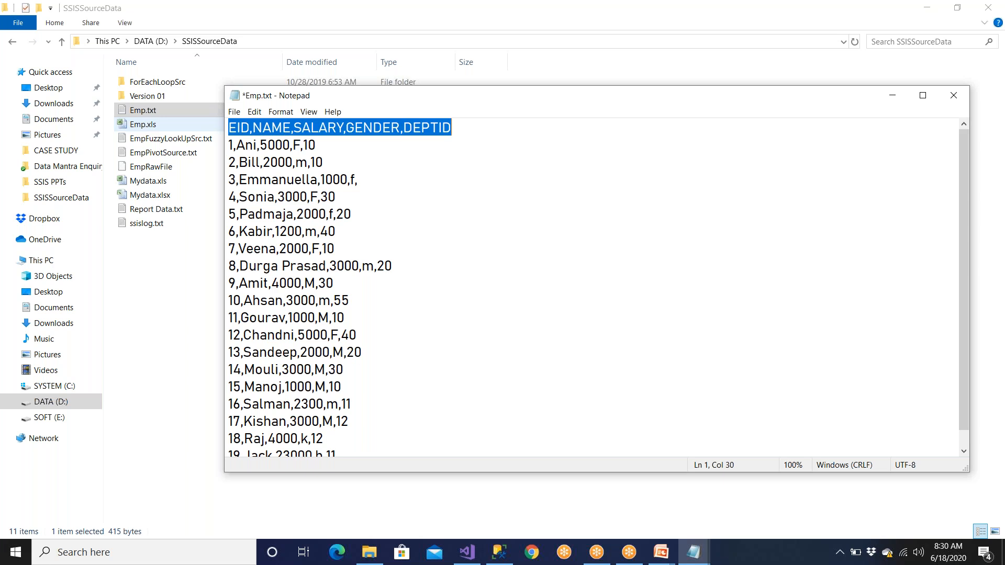
left_click(170, 313)
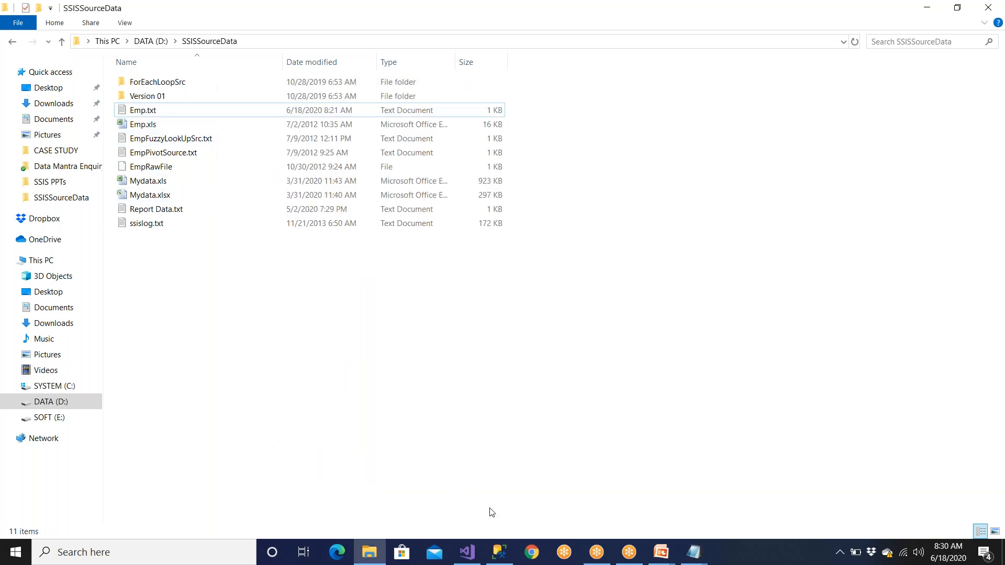
Step: Switch back to Visual Studio, preview the file's rows in the connection manager, and accept its settings
left_click(467, 552)
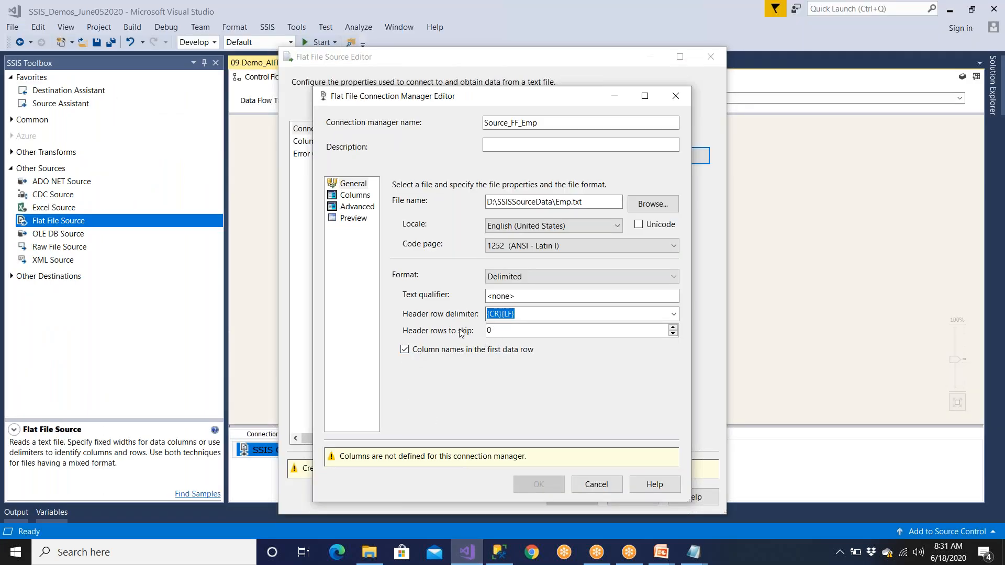
left_click(354, 218)
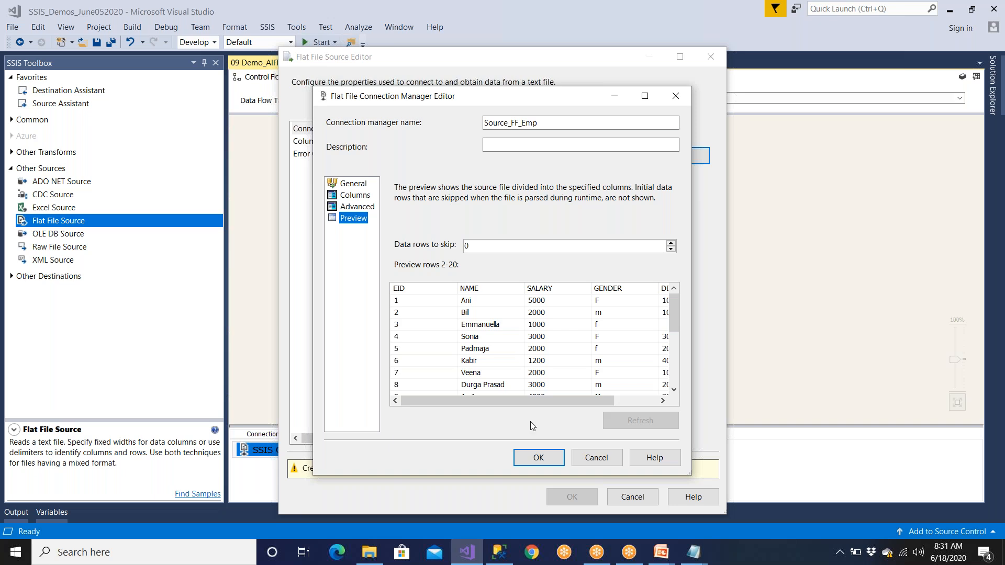
left_click(559, 462)
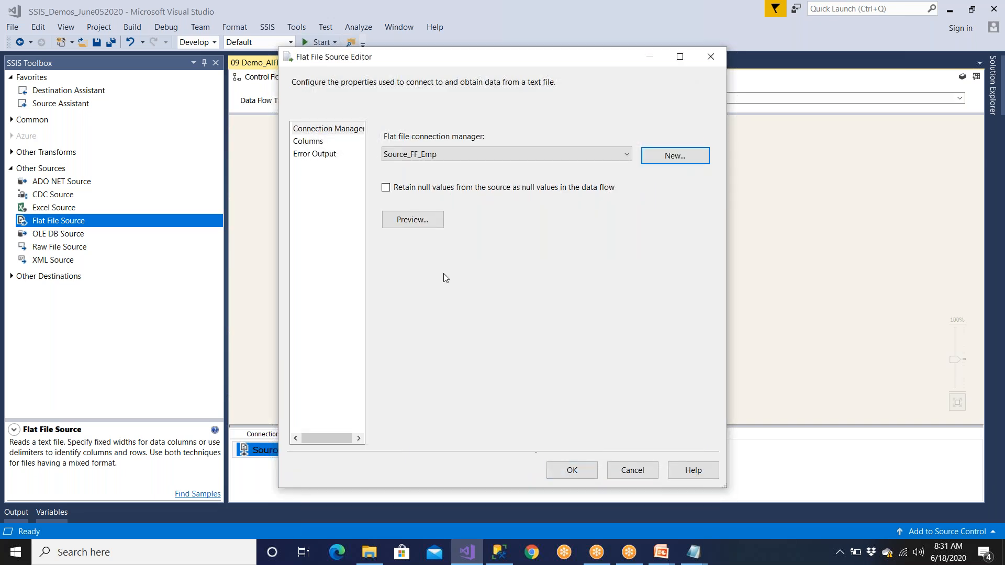
Step: Preview the Flat File Source's sample data and examine the name and gender values of the row with EID 18
left_click(422, 220)
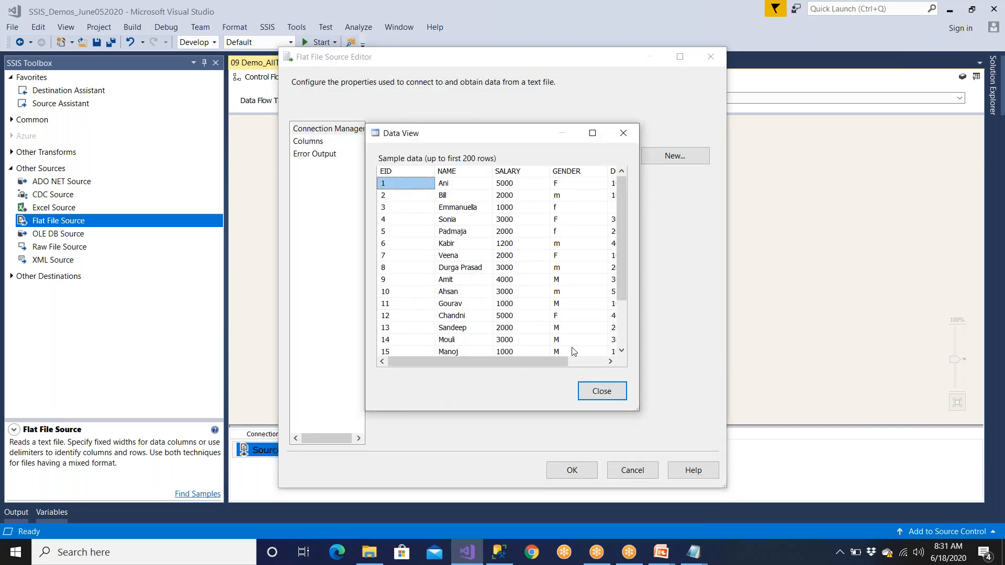
left_click(581, 361)
left_click_drag(618, 295, 620, 339)
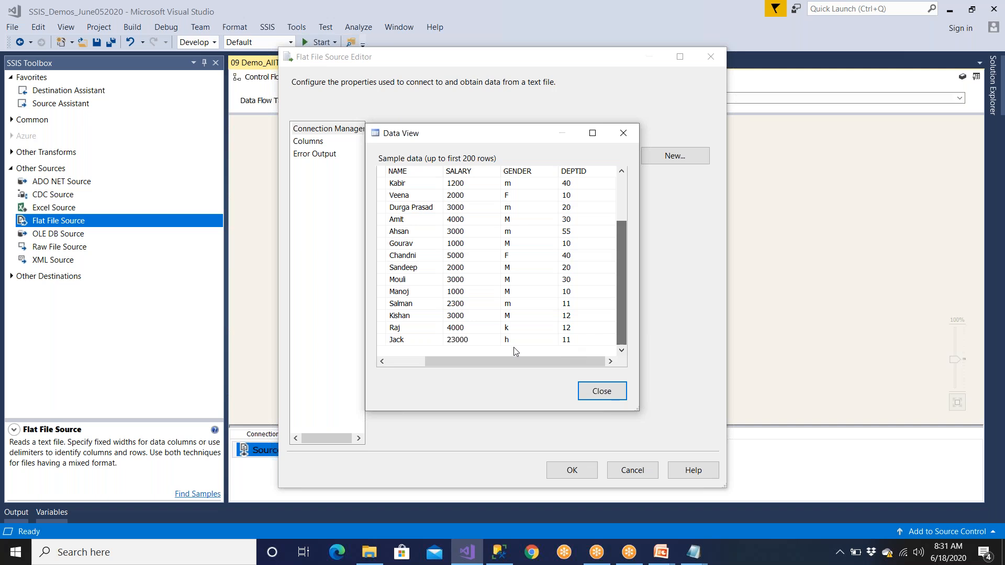
left_click(402, 359)
left_click(457, 330)
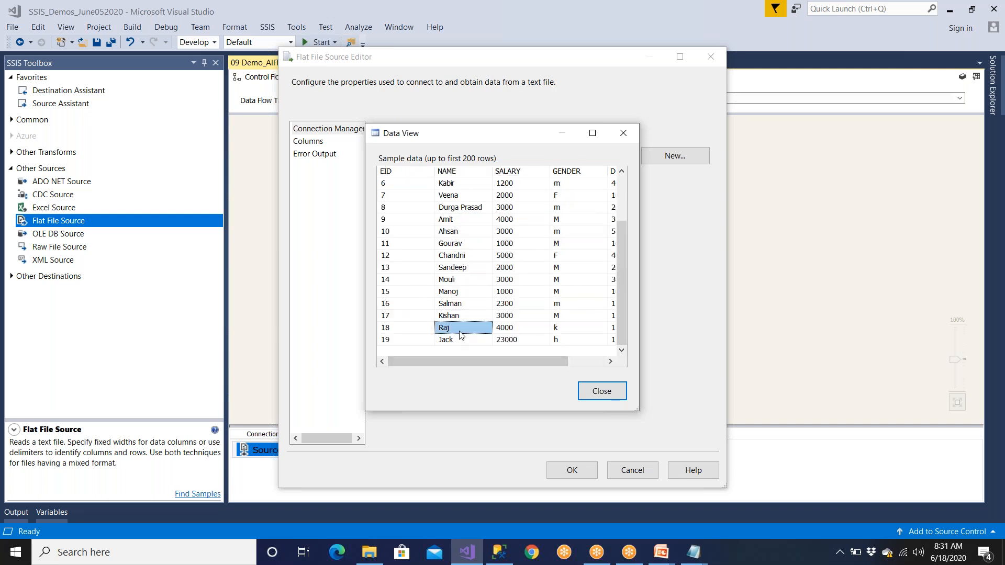
left_click(562, 330)
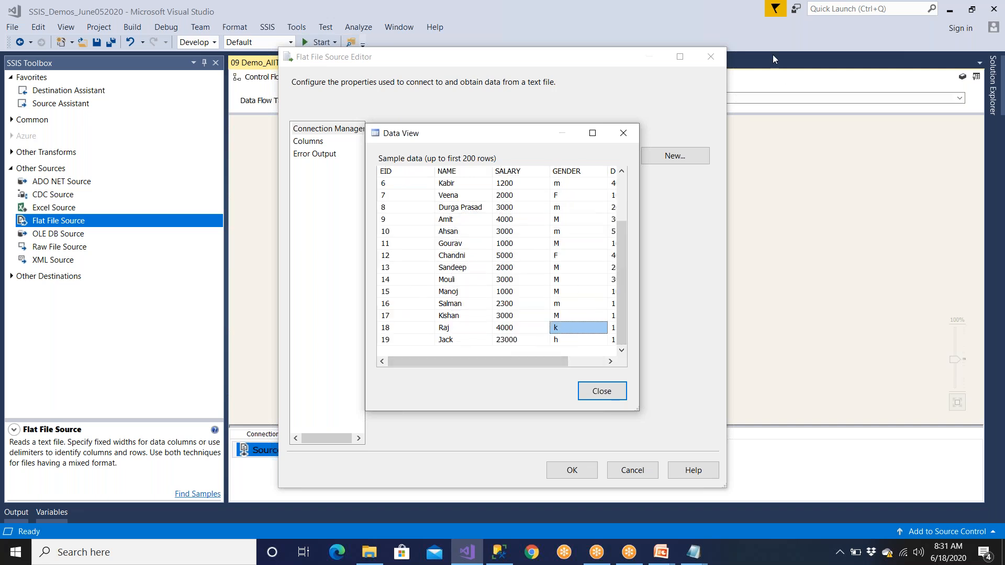
Step: Mark the GENDER values of rows 18 and 19 with the annotation pen, and circle both rows
left_click(587, 9)
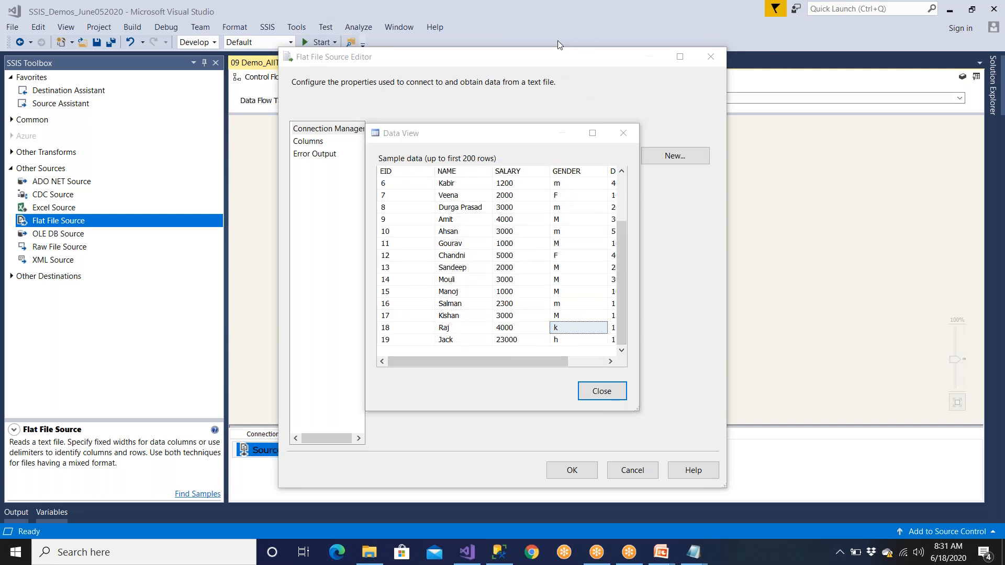
mouse_move(574, 320)
left_mouse_down()
mouse_move(538, 328)
mouse_move(568, 341)
mouse_move(582, 323)
mouse_move(573, 319)
left_mouse_up()
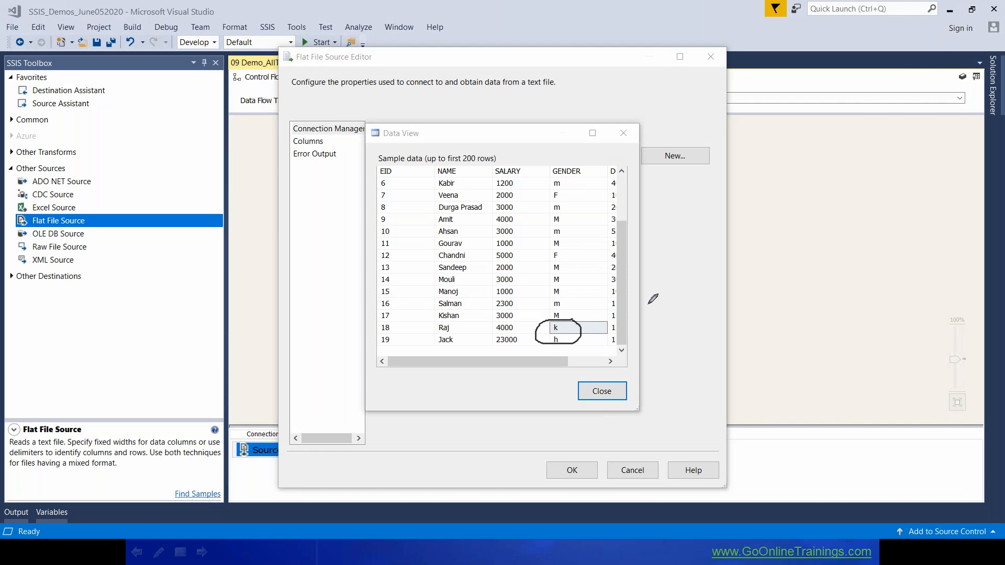
mouse_move(572, 314)
left_mouse_down()
mouse_move(592, 317)
mouse_move(582, 333)
left_mouse_up()
mouse_move(393, 317)
left_mouse_down()
mouse_move(370, 336)
mouse_move(422, 352)
mouse_move(558, 348)
mouse_move(584, 319)
mouse_move(390, 318)
left_mouse_up()
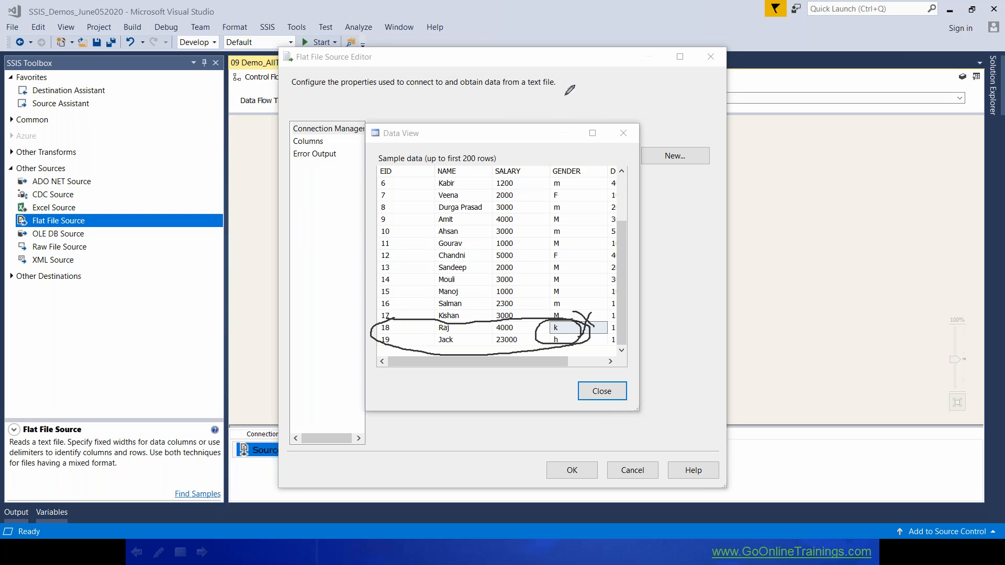
Step: Close the data preview and accept the Flat File Source settings, and reposition the source on the data flow surface
left_click(612, 387)
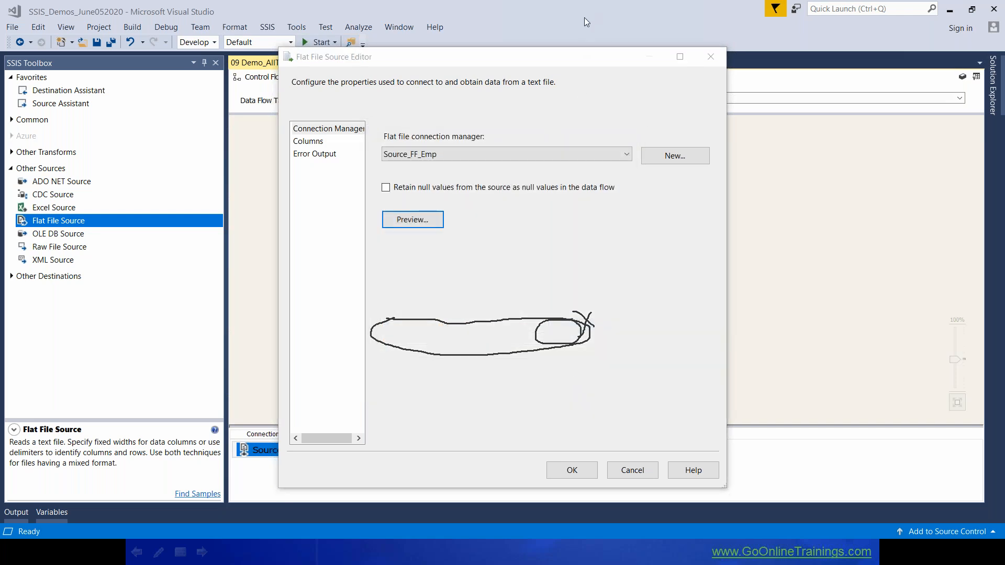
left_click(576, 464)
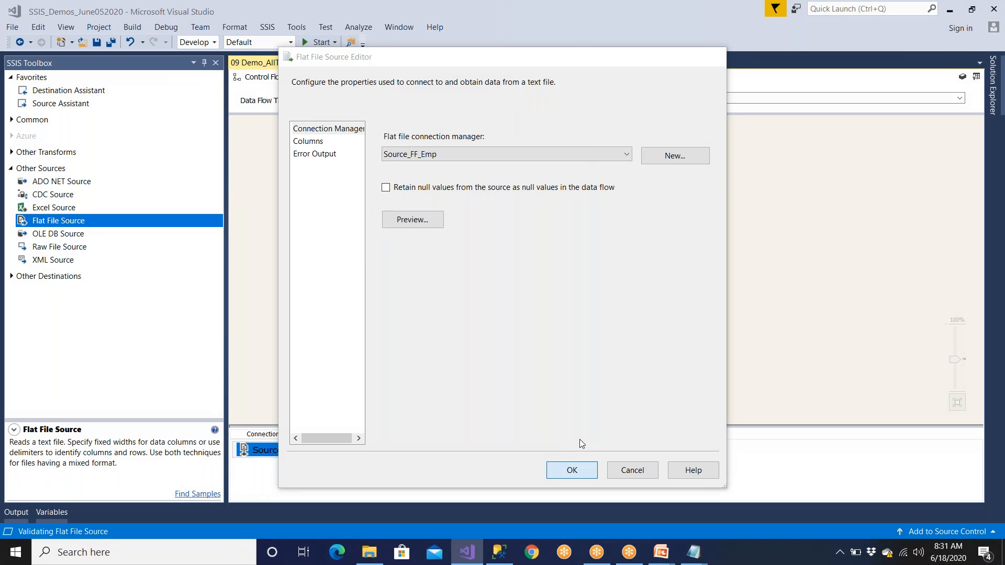
left_click_drag(354, 206, 400, 172)
left_click(409, 286)
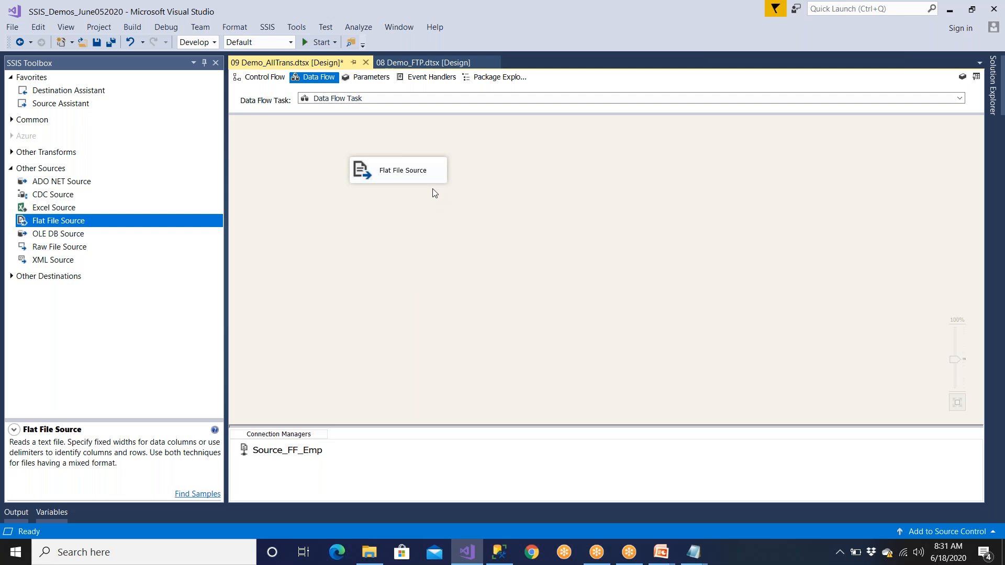
Step: Enlarge the Connection Managers area and open the Source_FF_Emp connection manager for editing
left_click(291, 451)
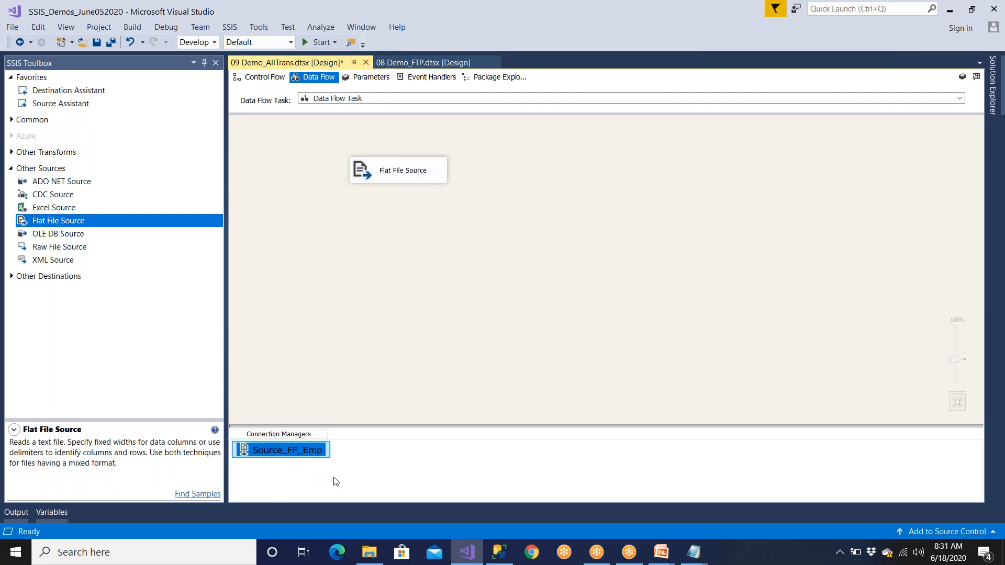
left_click_drag(369, 426, 370, 365)
left_click(347, 458)
left_click(299, 399)
double_click(299, 399)
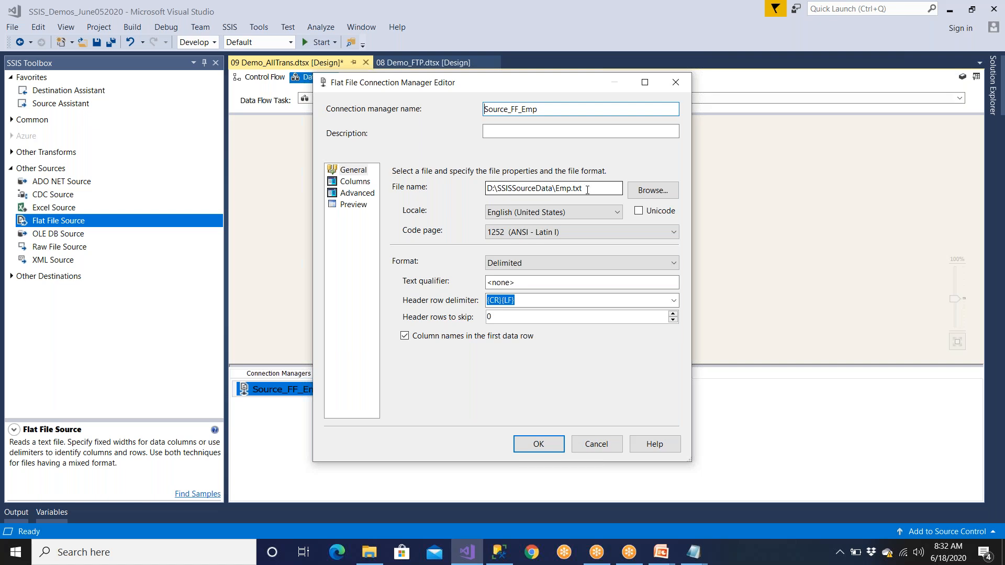
Step: Examine the connection manager's preview and column settings, and the advanced properties of EID, NAME, SALARY, GENDER and DEPTID
left_click(359, 207)
left_click(362, 194)
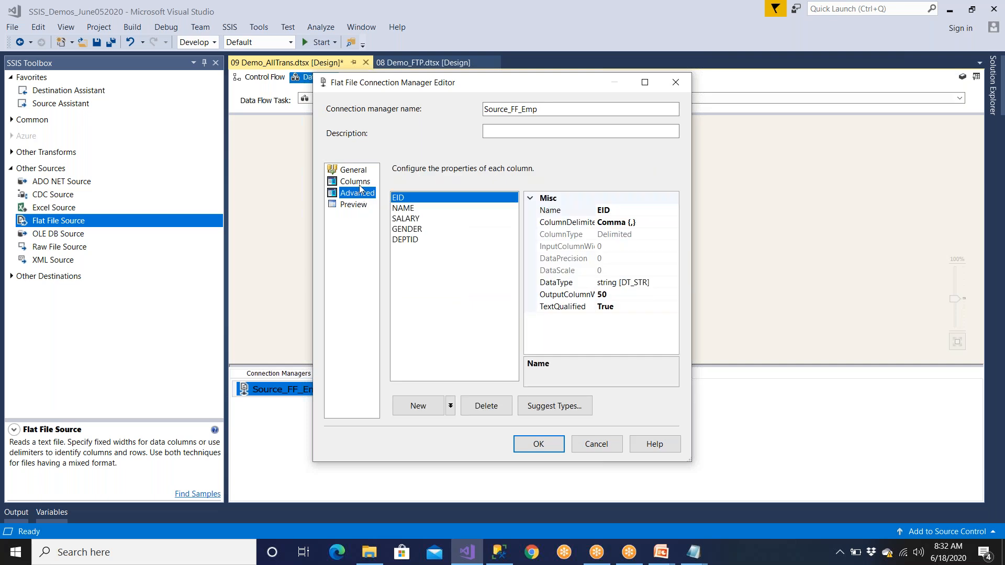
left_click(369, 183)
left_click(366, 192)
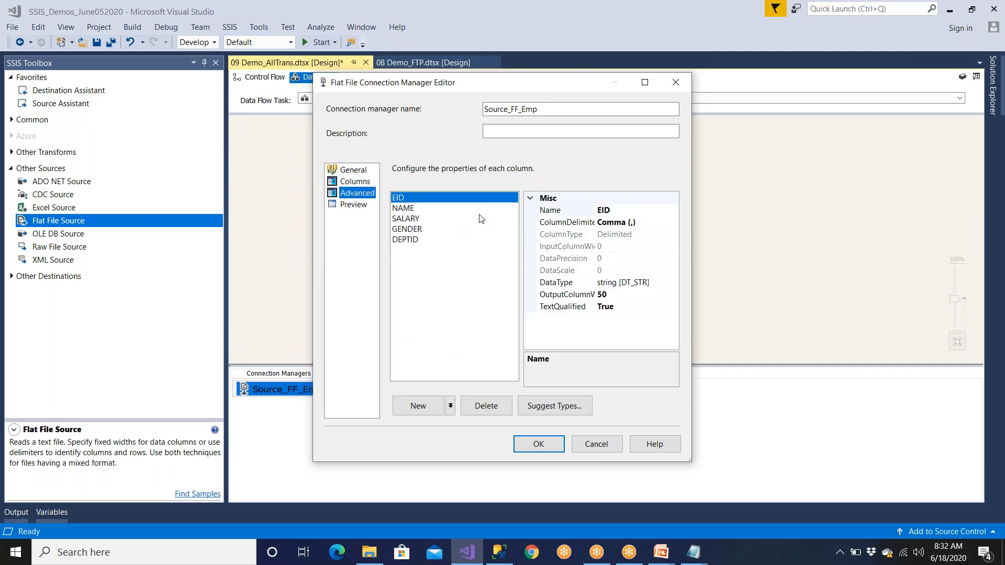
left_click(416, 209)
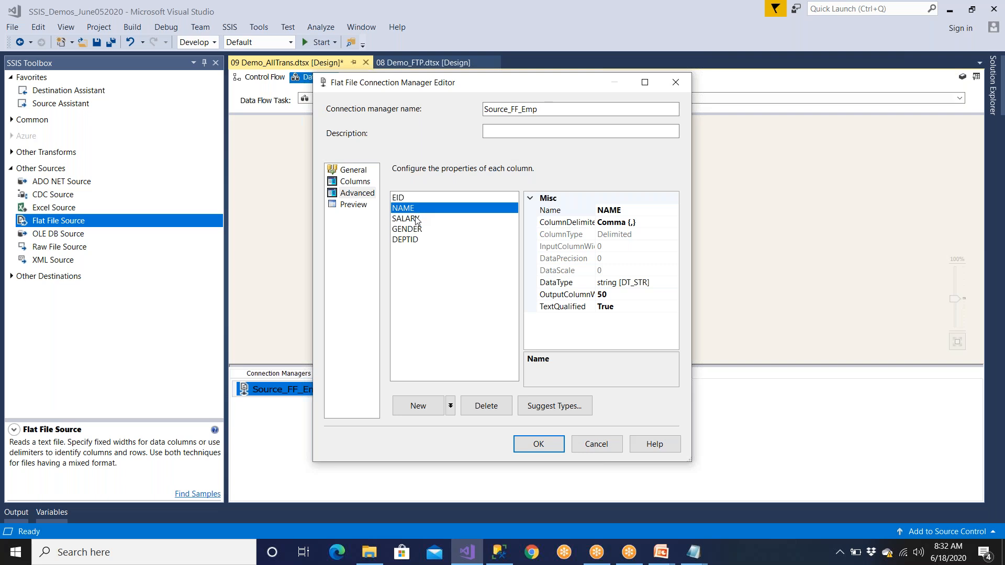
left_click(415, 222)
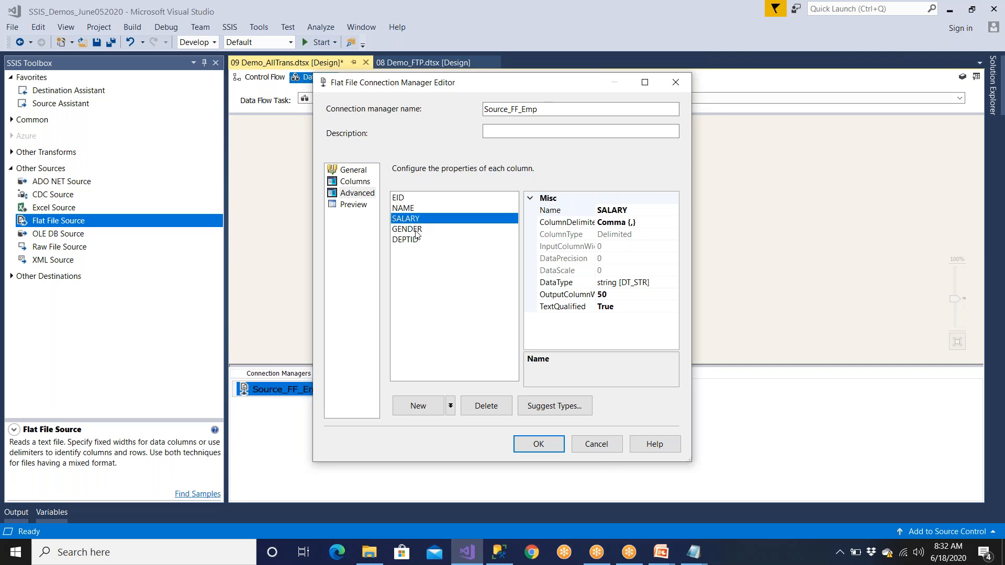
left_click(416, 229)
left_click(417, 242)
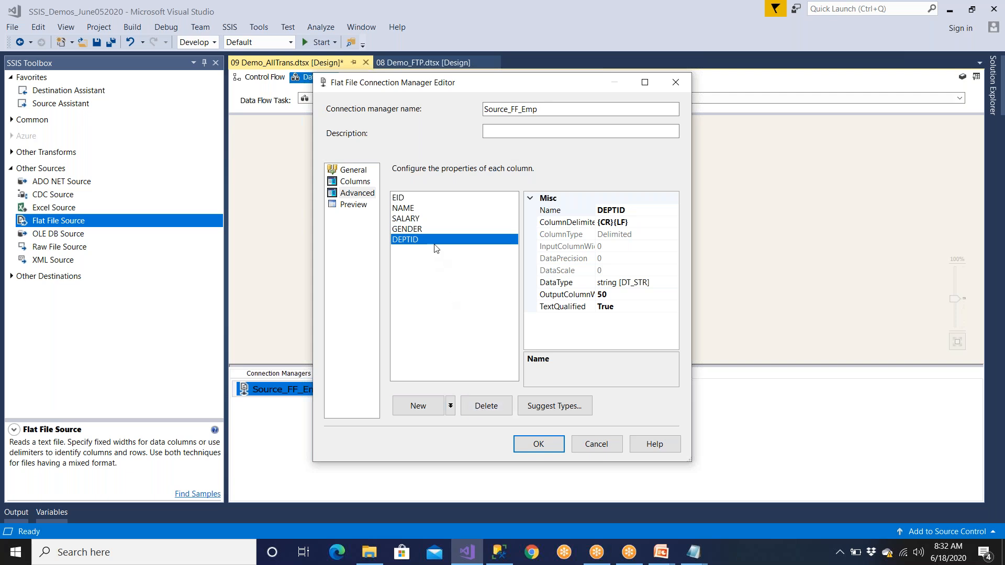
Step: Examine the data types available for the DEPTID column, and review the connection manager's general, column, advanced and preview settings
left_click(567, 284)
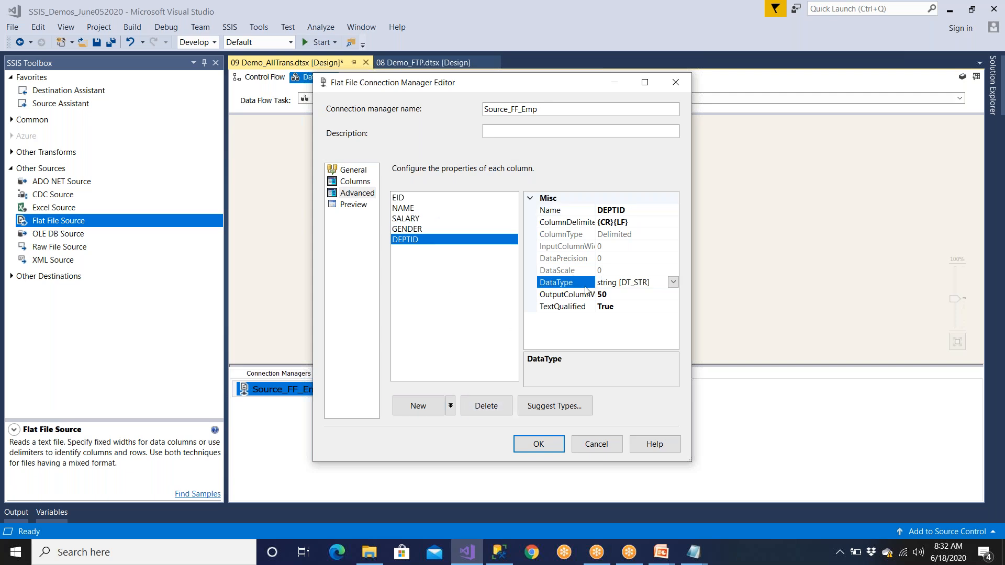
left_click(673, 283)
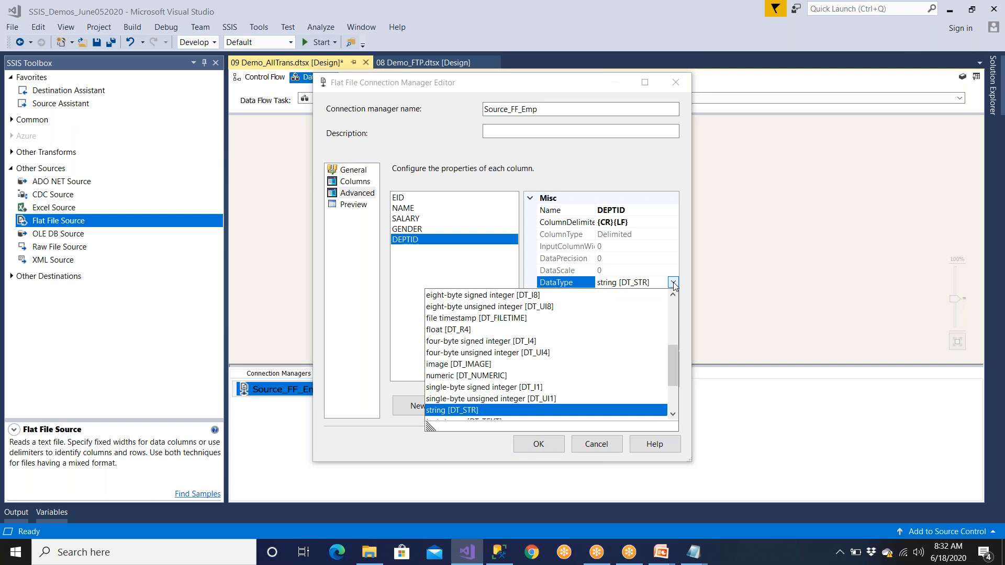
left_click(674, 283)
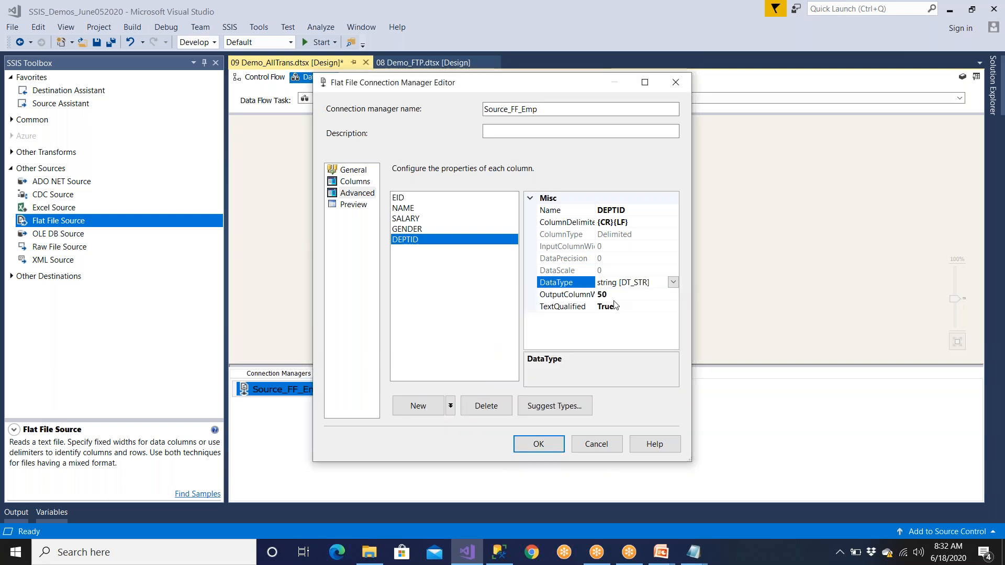
left_click(348, 183)
left_click(349, 172)
left_click(359, 194)
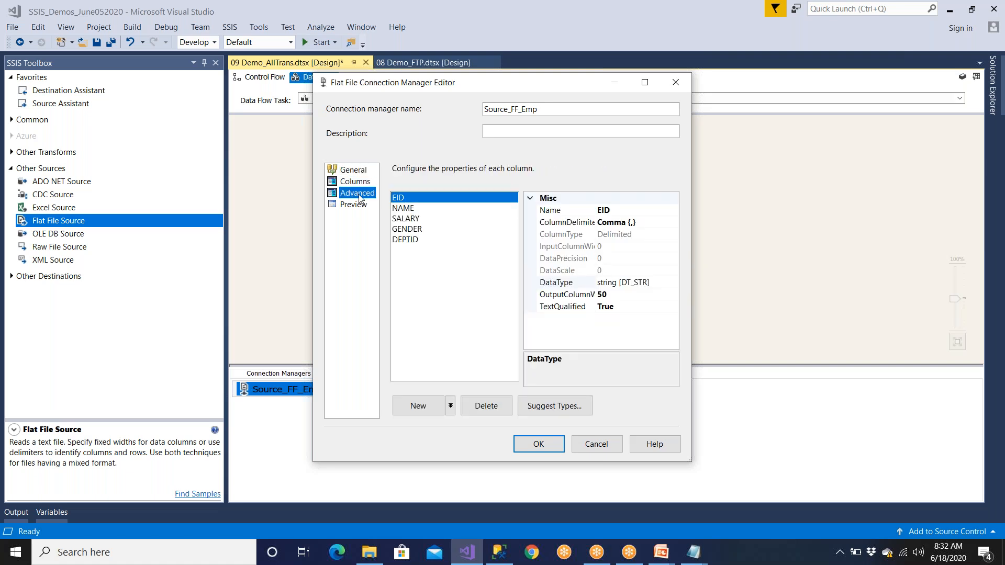
left_click(360, 172)
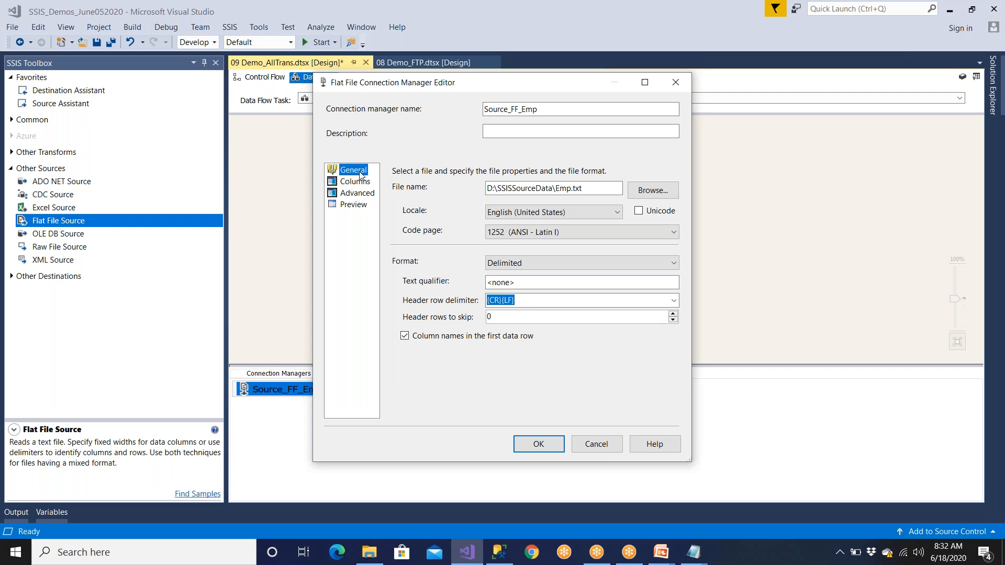
left_click(359, 210)
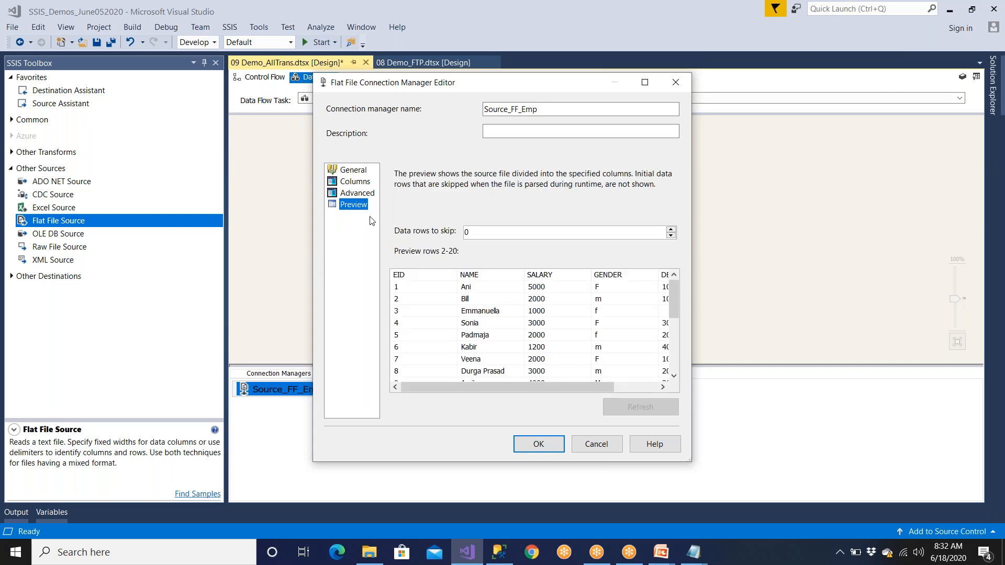
Step: Examine the column delimiters available for the Emp.txt connection, and close the connection manager without changes
left_click(355, 184)
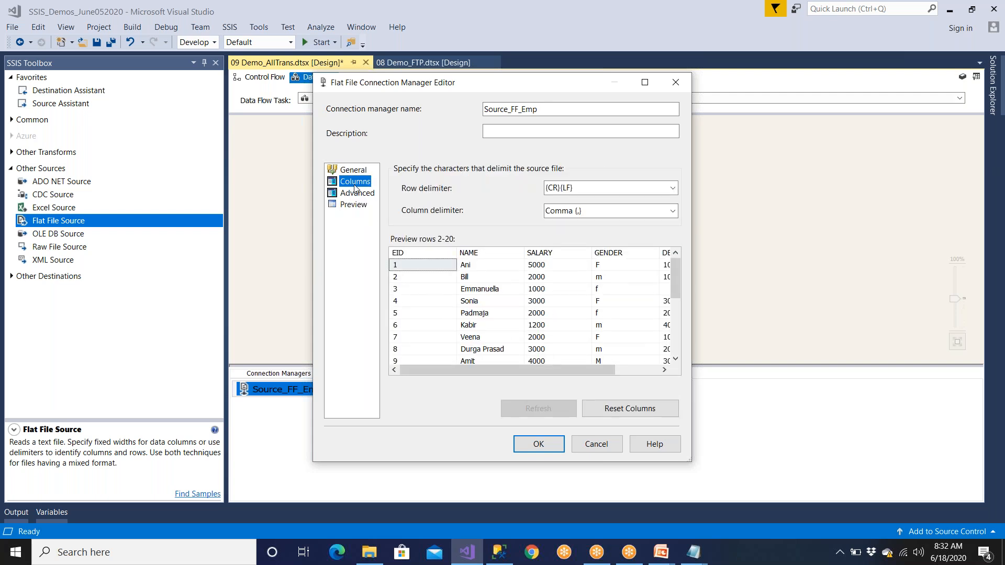
left_click_drag(597, 369, 559, 354)
left_click(671, 212)
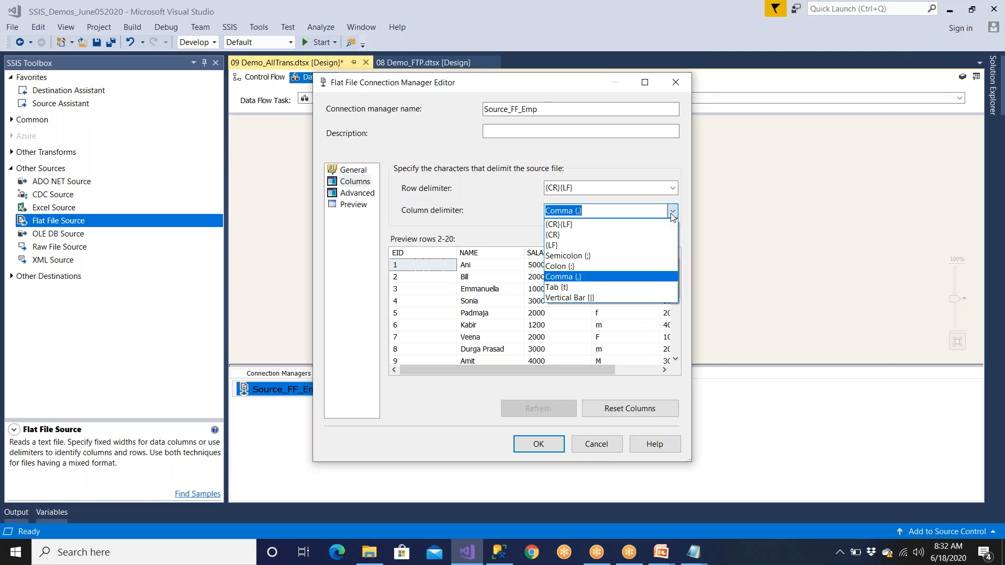
left_click(672, 212)
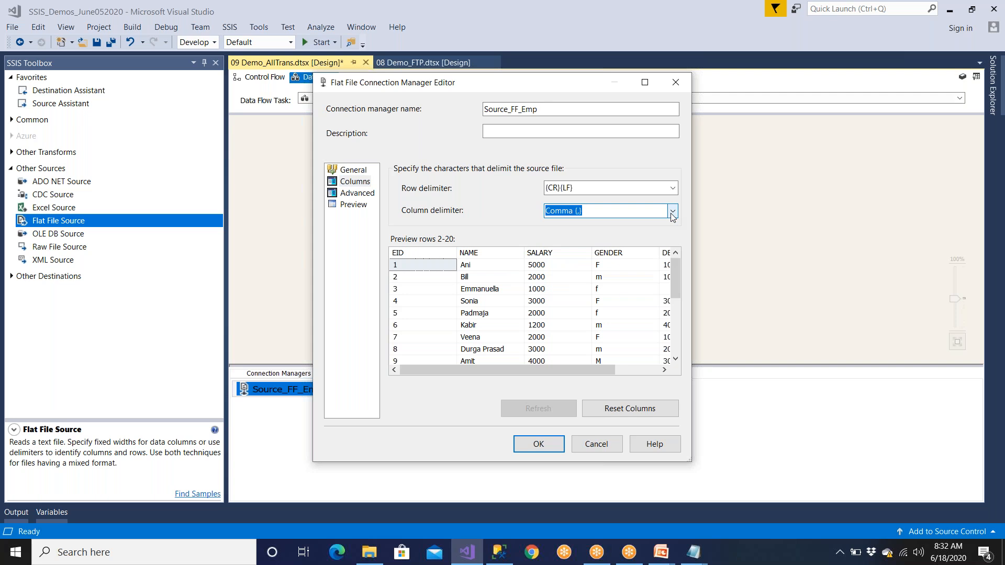
left_click(597, 444)
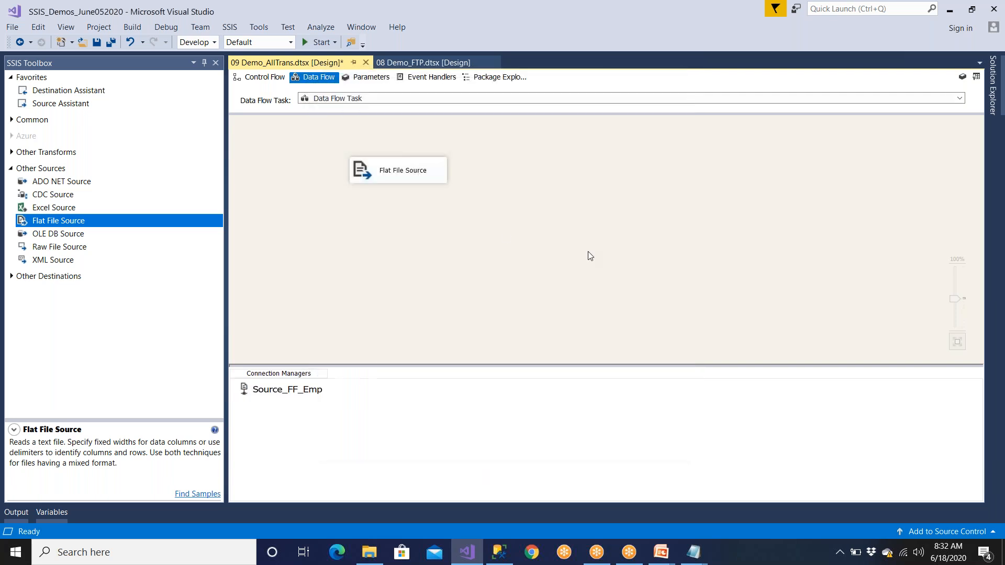
Step: Review the Flat File Source's connection setting and Source_FF_Emp's columns and data preview, closing both editors without changes
double_click(412, 178)
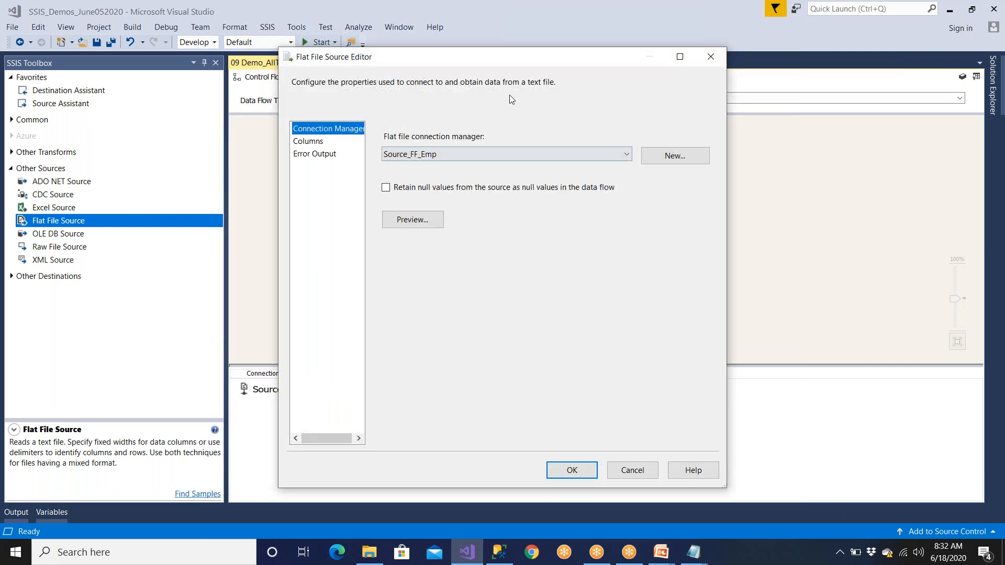
left_click(632, 469)
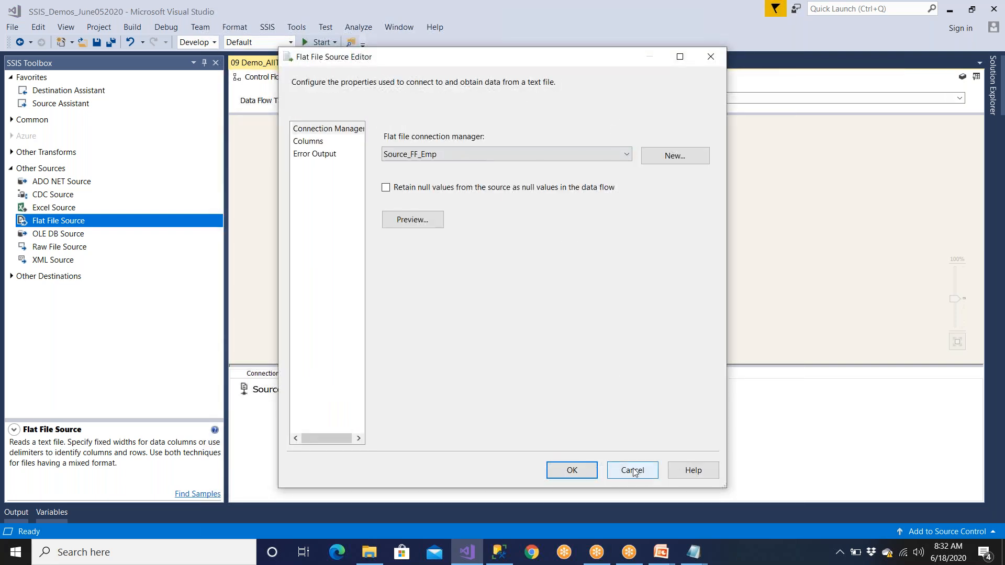
left_click(310, 394)
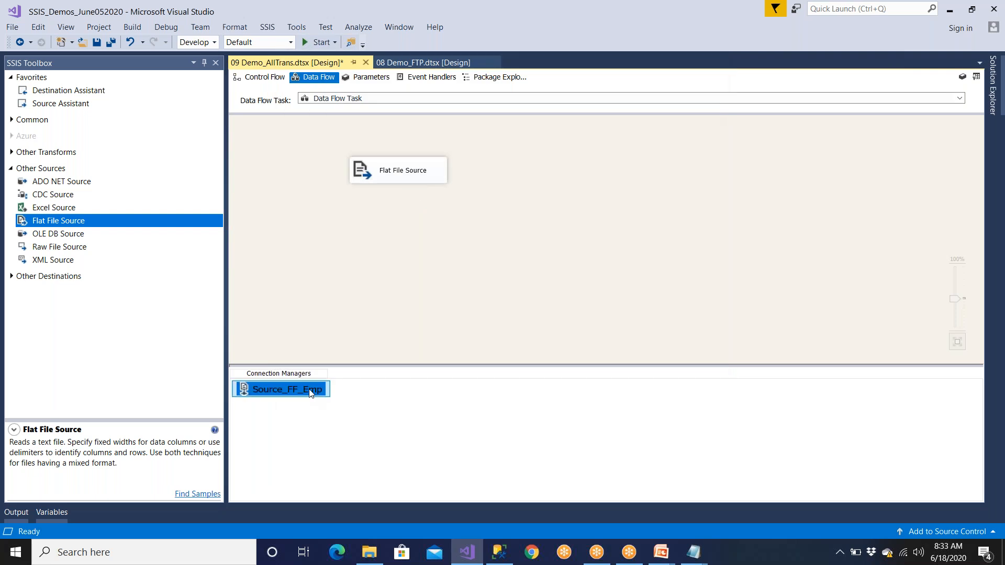
double_click(310, 394)
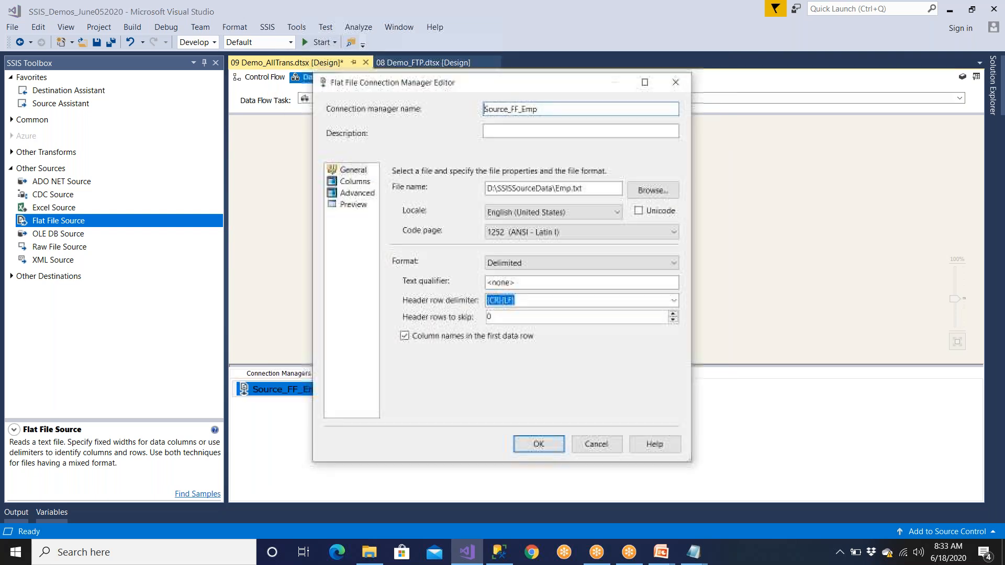
left_click(360, 187)
left_click(354, 205)
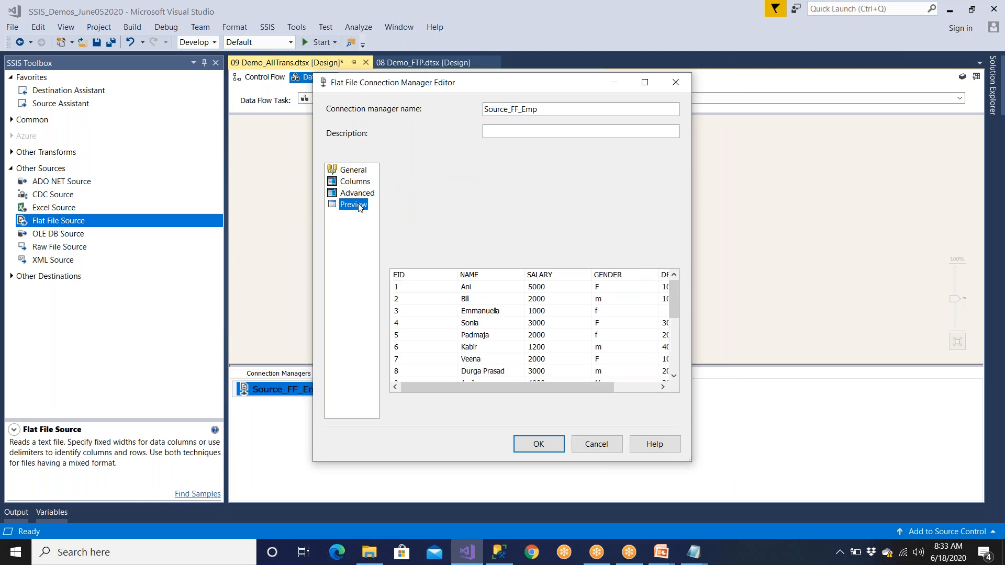
left_click(595, 444)
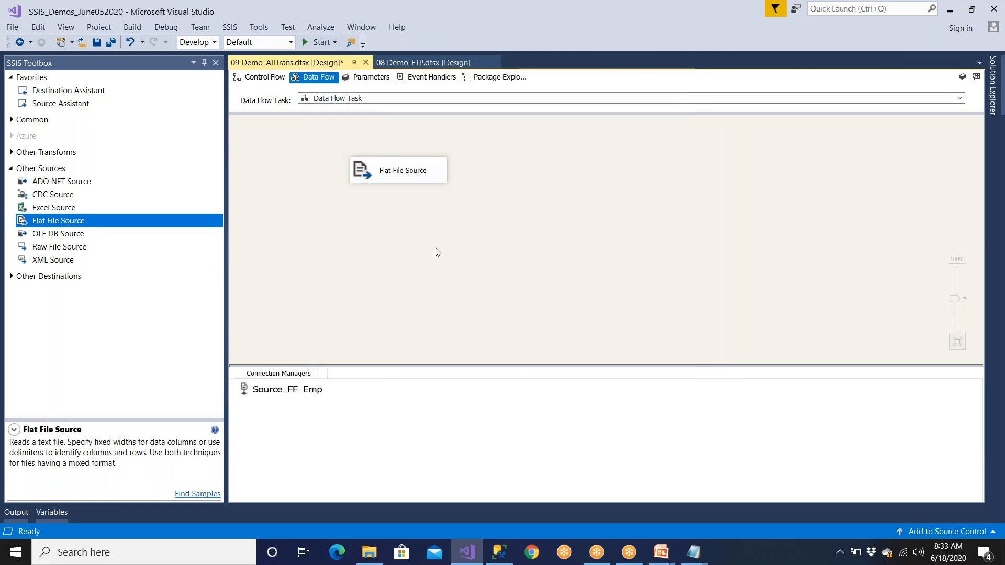
Step: Move the Flat File Source slightly higher on the data flow surface, and check rows 17 to 19 of Emp.txt in Notepad
left_click_drag(409, 183, 414, 165)
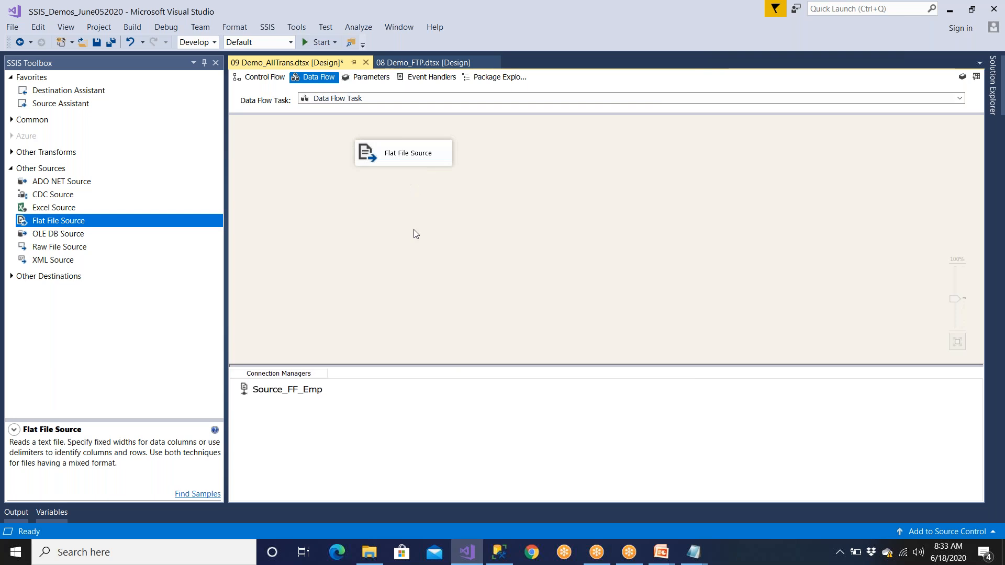
mouse_move(694, 551)
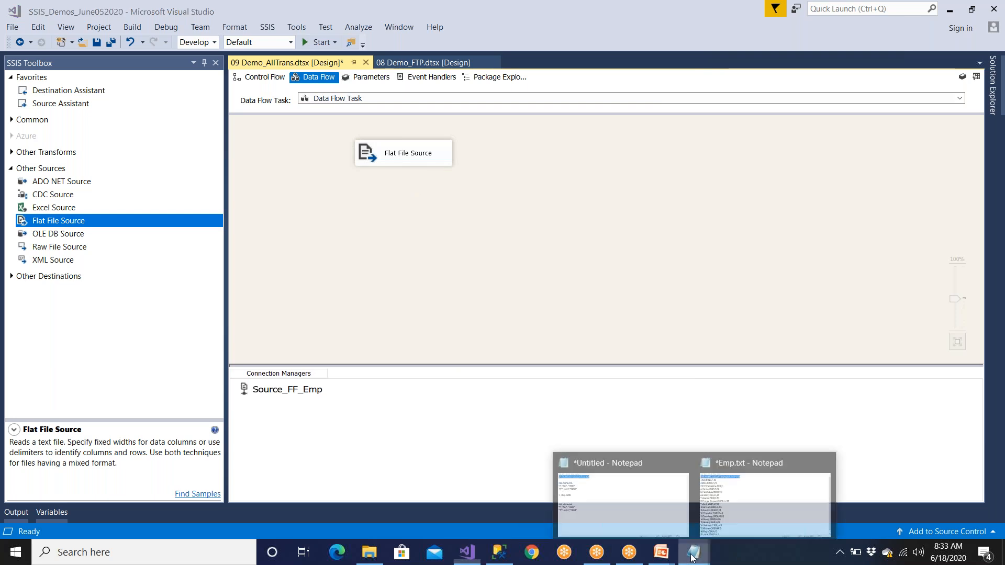
left_click(714, 489)
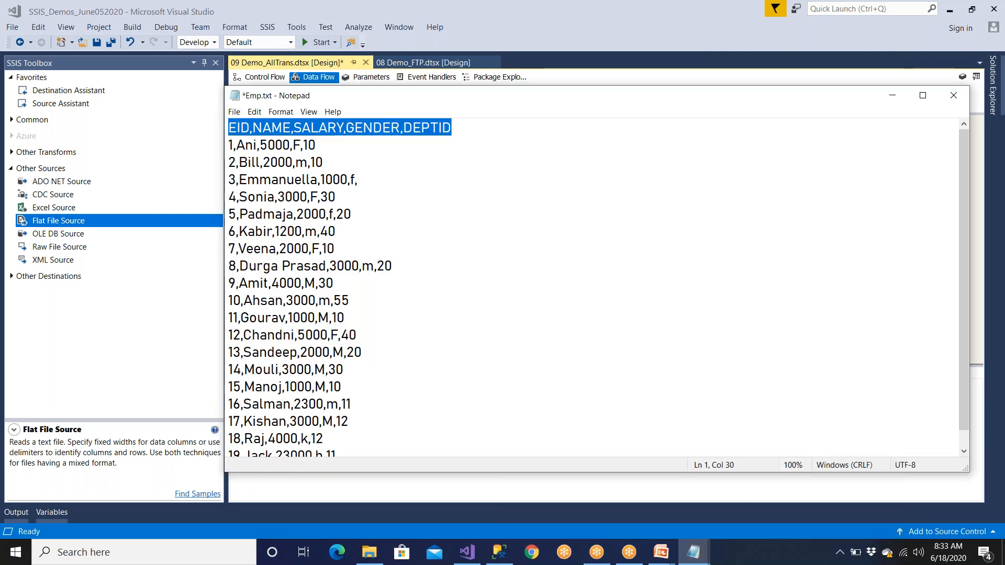
double_click(488, 100)
left_click_drag(148, 369, 4, 332)
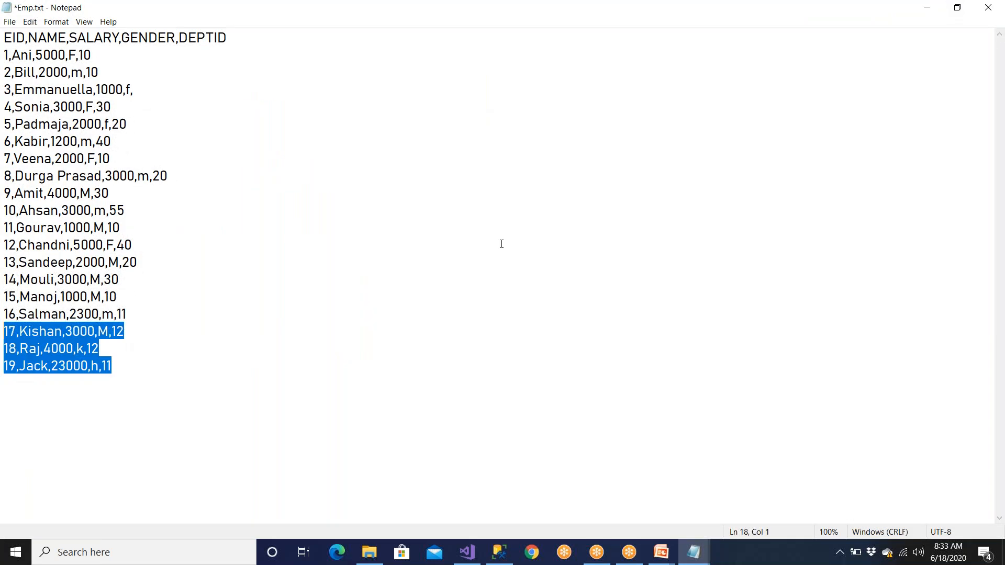
left_click(928, 8)
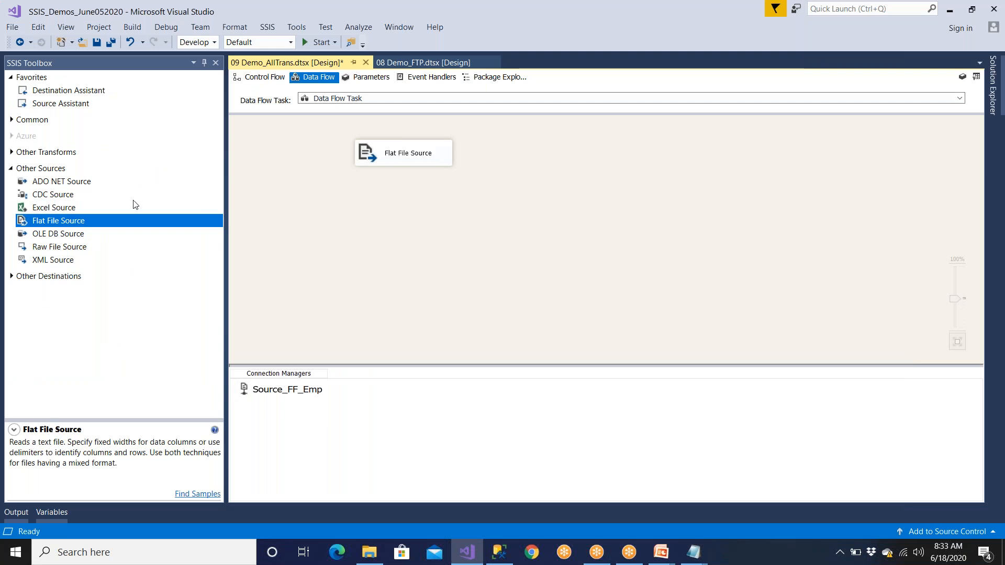
Step: Add a Conditional Split below the Flat File Source and connect the source's regular data output to it
left_click(12, 119)
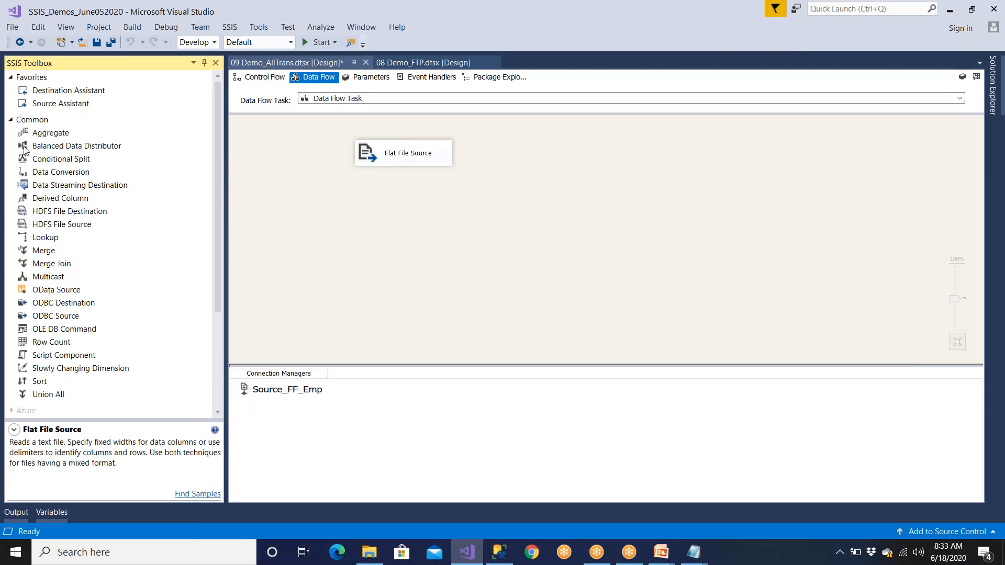
left_click(37, 124)
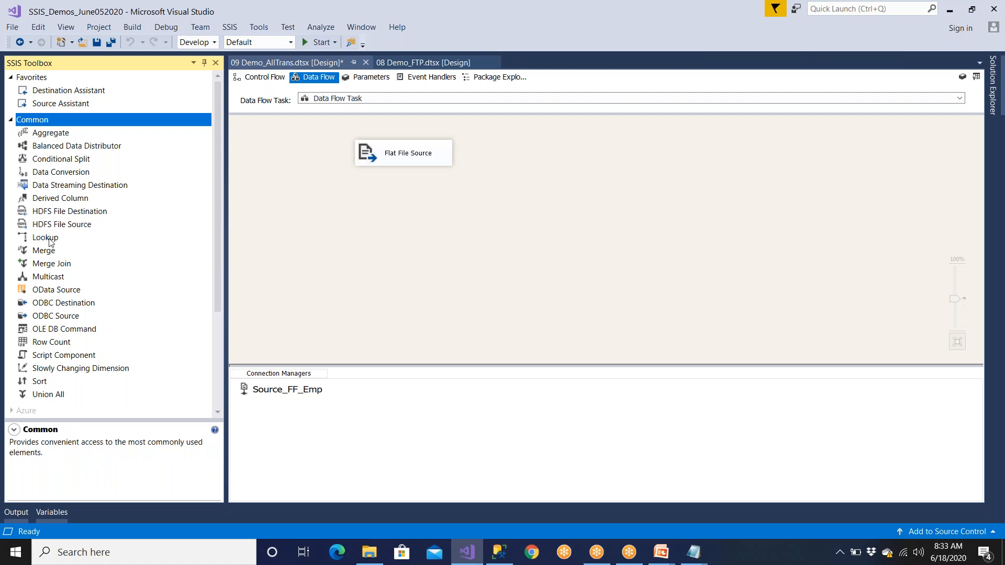
left_click_drag(78, 163, 377, 222)
left_click(421, 160)
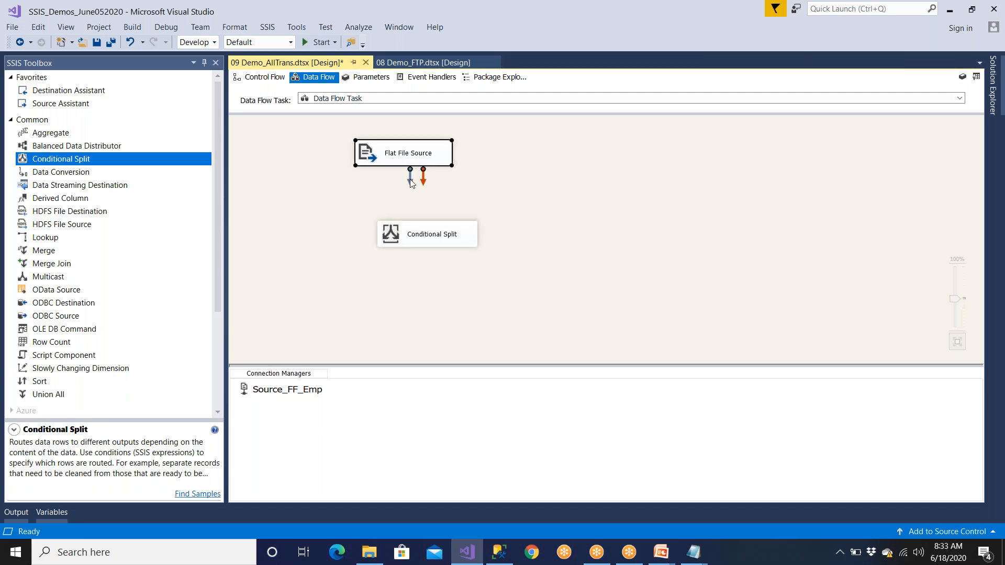
left_click_drag(411, 183, 413, 234)
left_click(564, 208)
left_click(422, 160)
left_click(446, 282)
Step: Open the Conditional Split for editing and add an output named MaleData with the condition [GENDER]=="M"
left_click(447, 242)
double_click(447, 242)
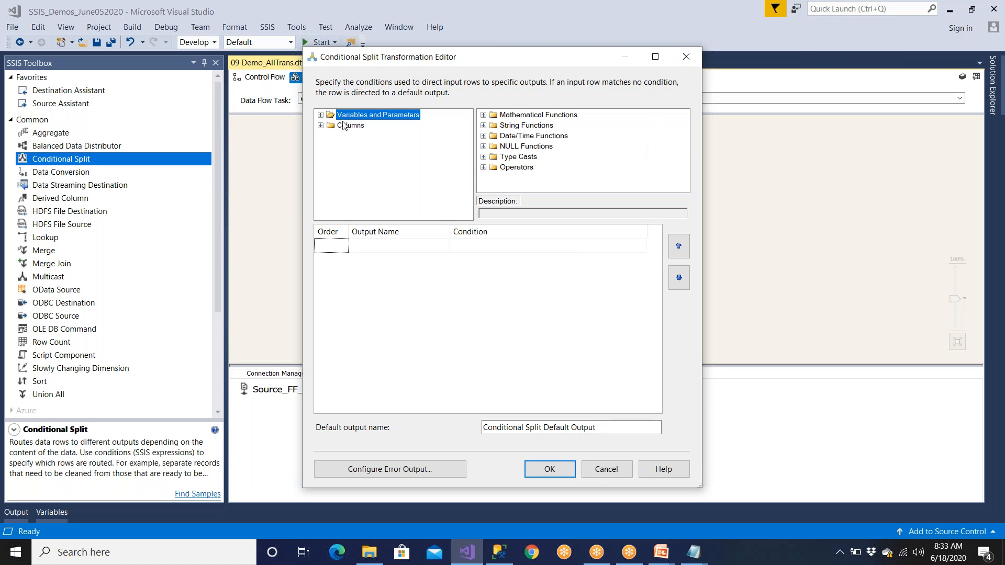
left_click(320, 125)
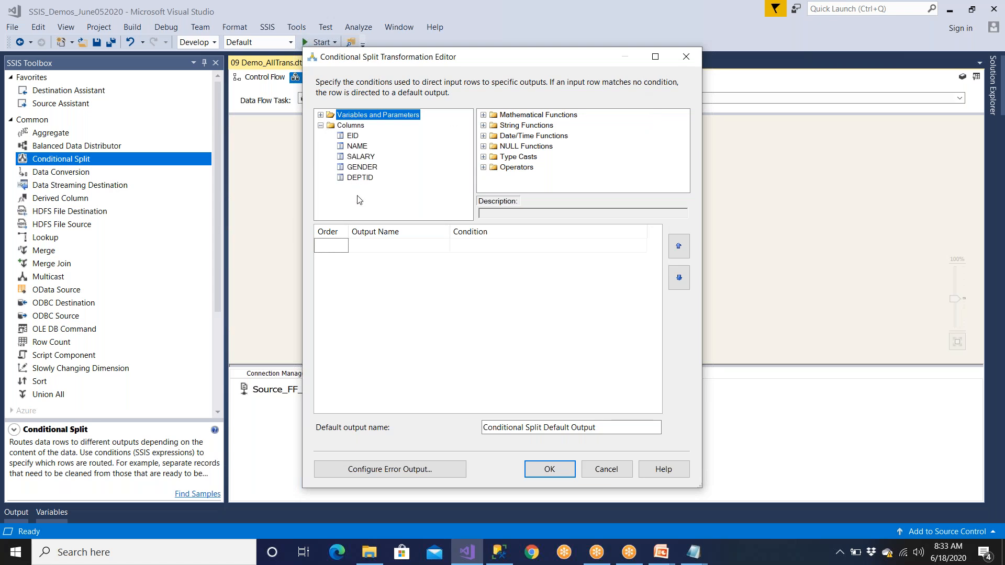
left_click_drag(363, 168, 449, 246)
left_click(508, 244)
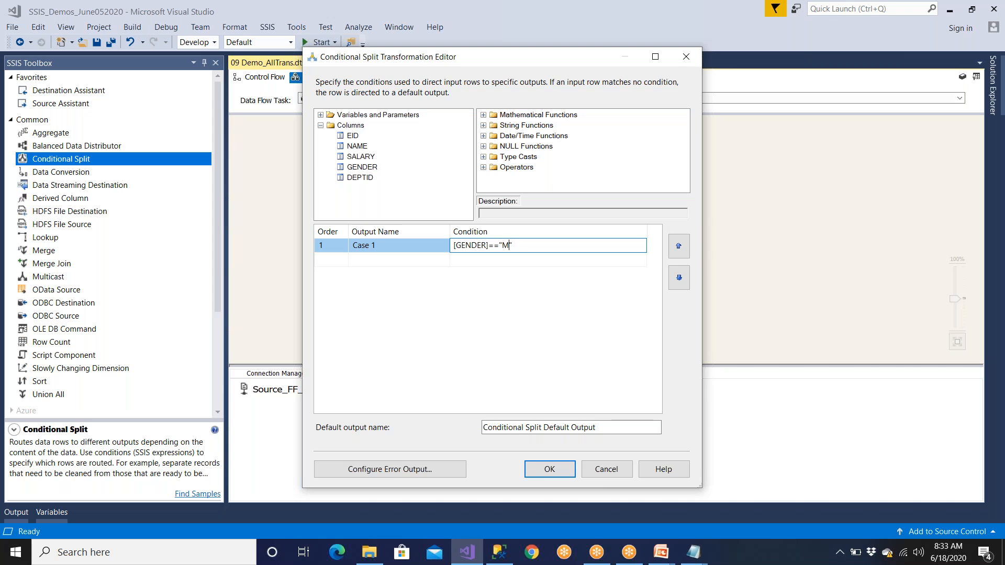
left_click(382, 245)
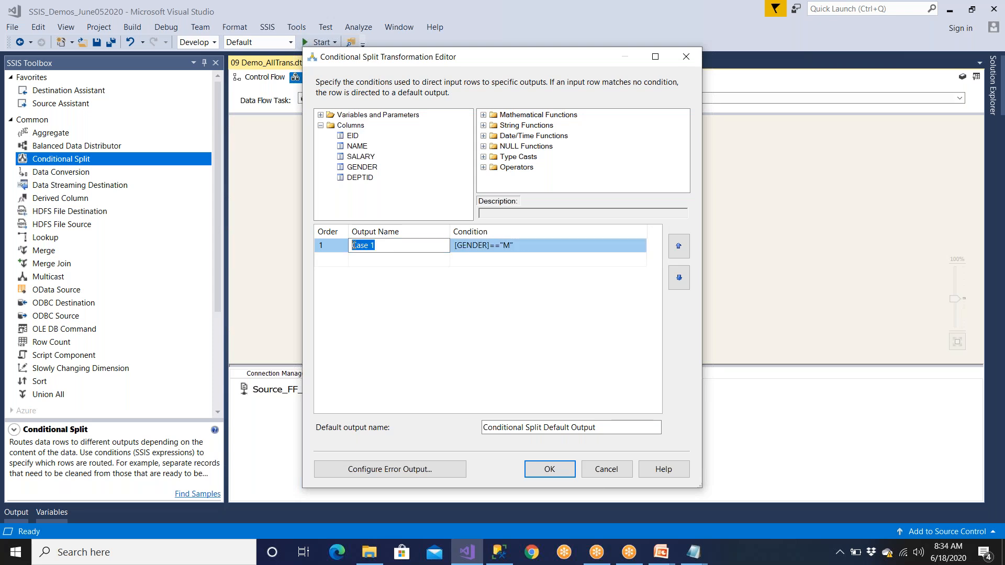
type("MaleData")
Step: Maximize the editor and add a second output named FemaleData with the condition [GENDER]=="F"
left_click(654, 56)
left_click_drag(60, 116, 165, 212)
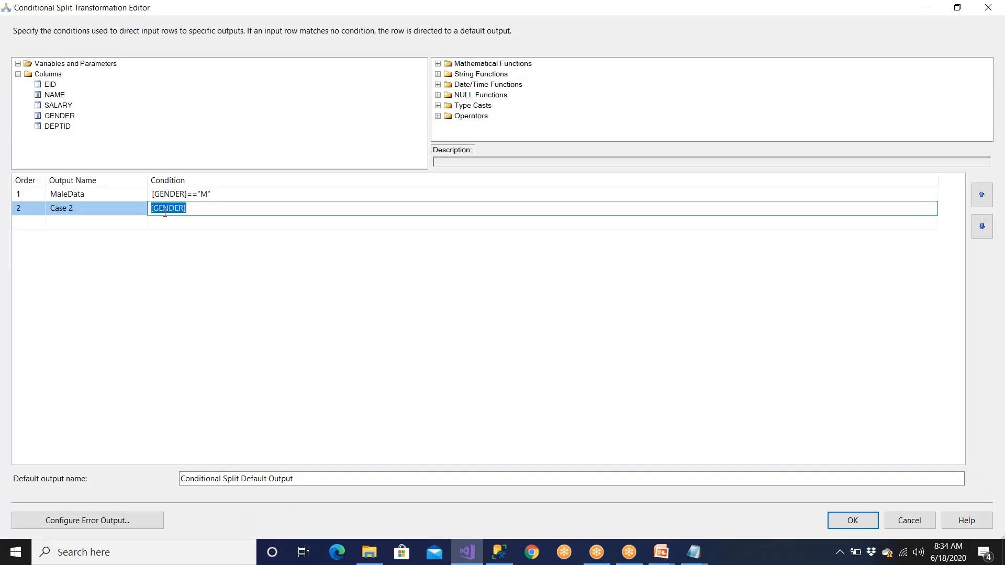
left_click(209, 208)
type("==")
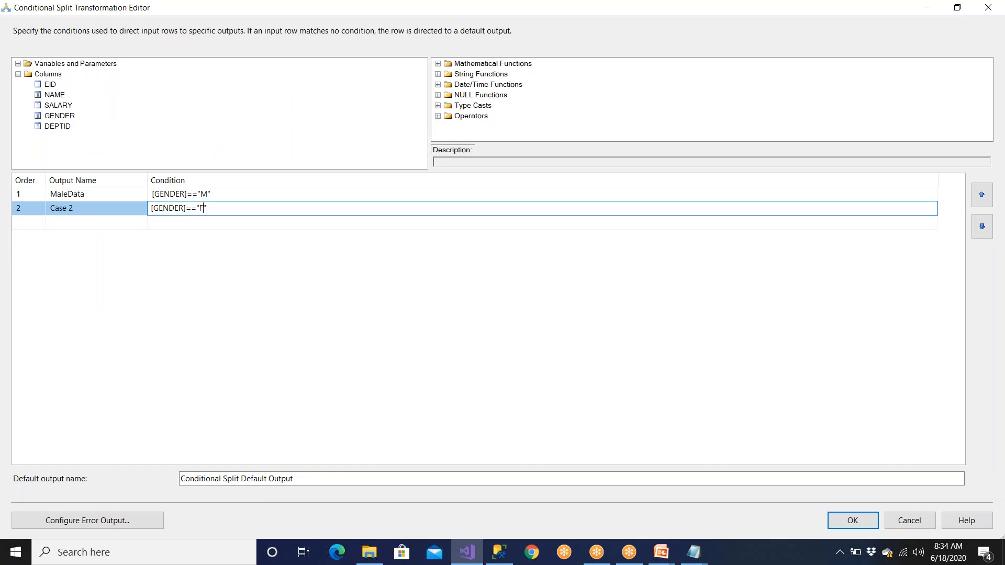
left_click(94, 211)
key("BackSpace")
key("BackSpace")
key("BackSpace")
key("BackSpace")
type("Fenake")
key("BackSpace")
key("BackSpace")
key("BackSpace")
key("BackSpace")
type("maleData")
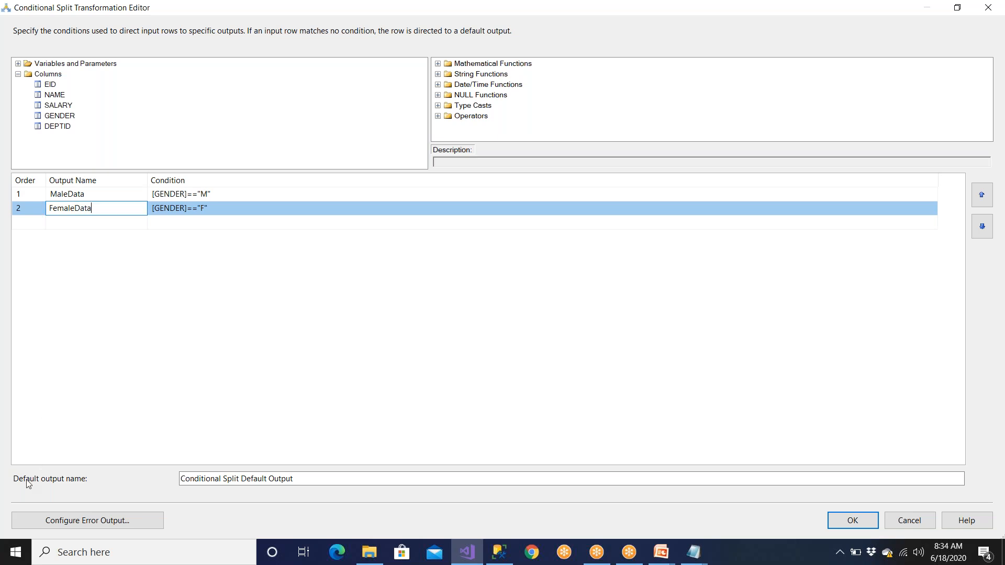
Step: Name the Conditional Split's default output UnMatchedData and accept the transformation settings
left_click_drag(309, 479, 171, 481)
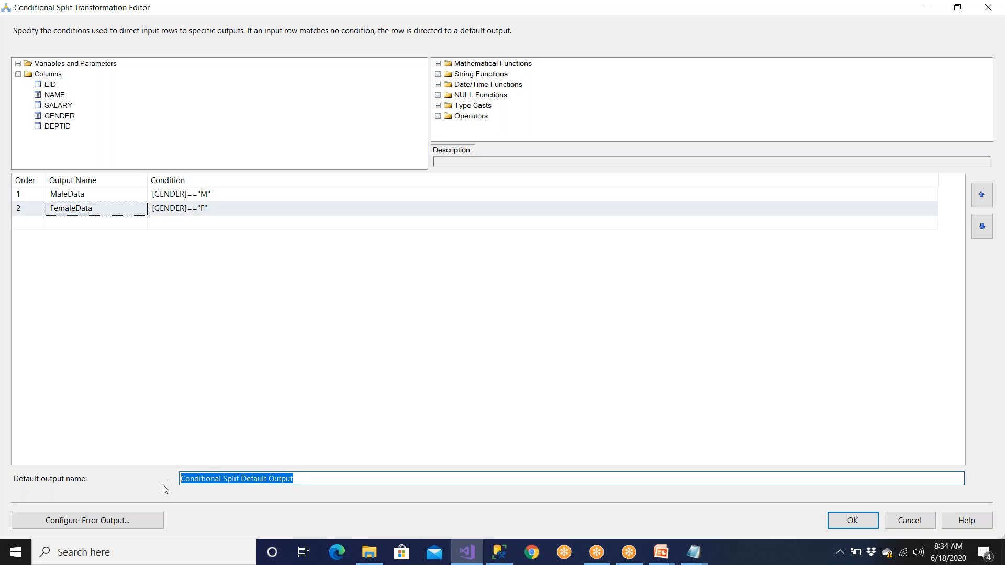
type("UnMatc")
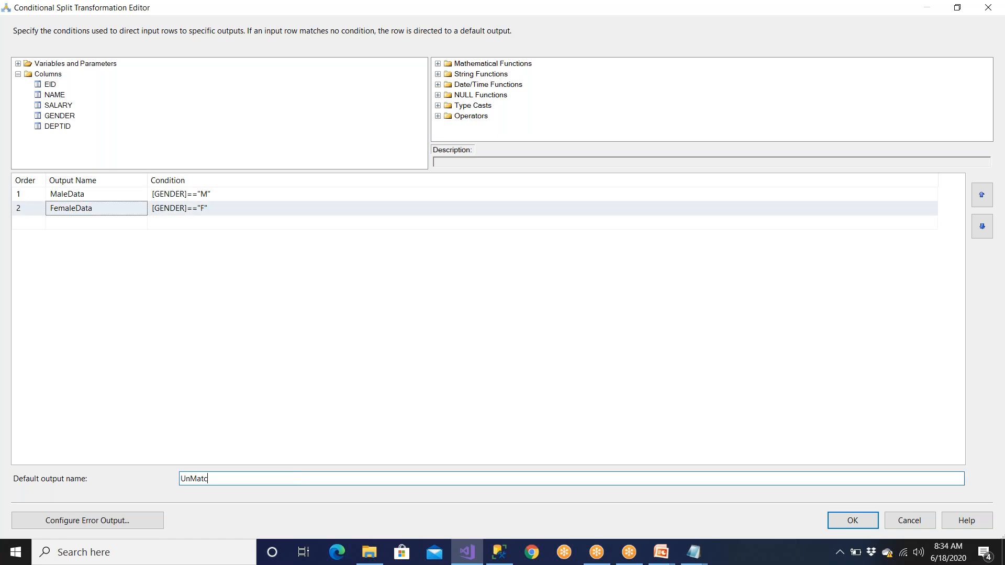
type("hedData")
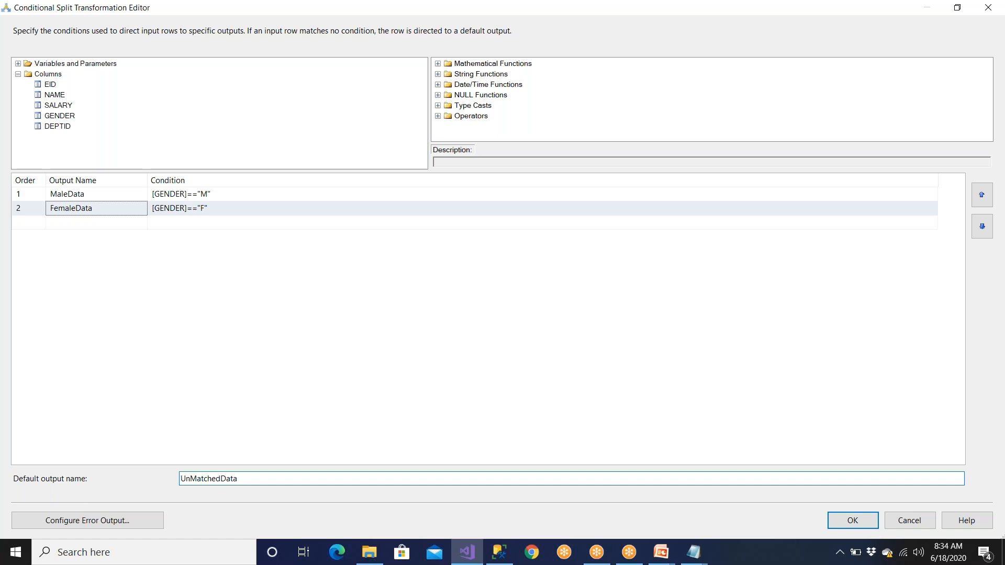
left_click(847, 521)
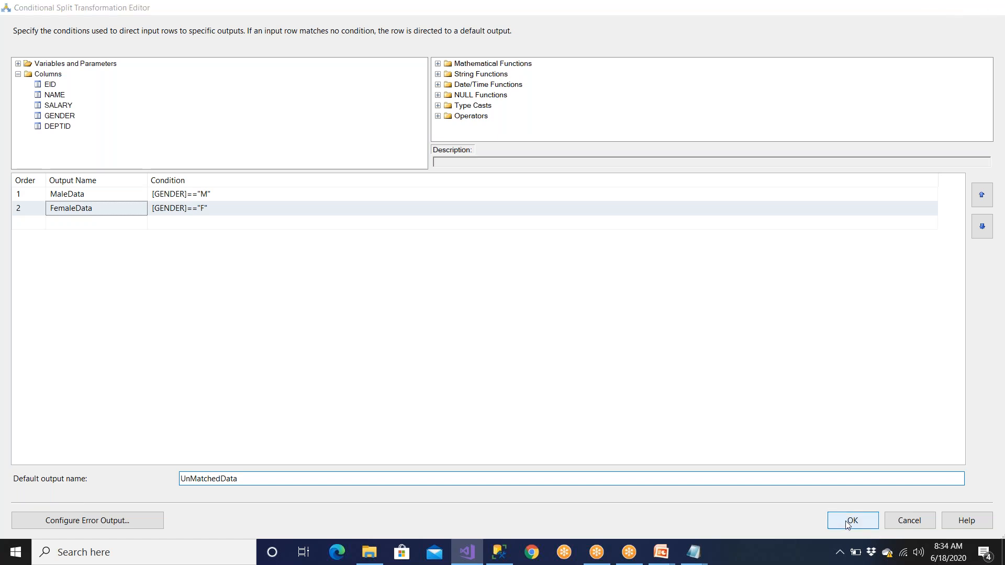
Step: Open the Conditional Split for editing and copy the MaleData condition into the untitled Notepad document, replacing all its text
left_click_drag(460, 240, 491, 229)
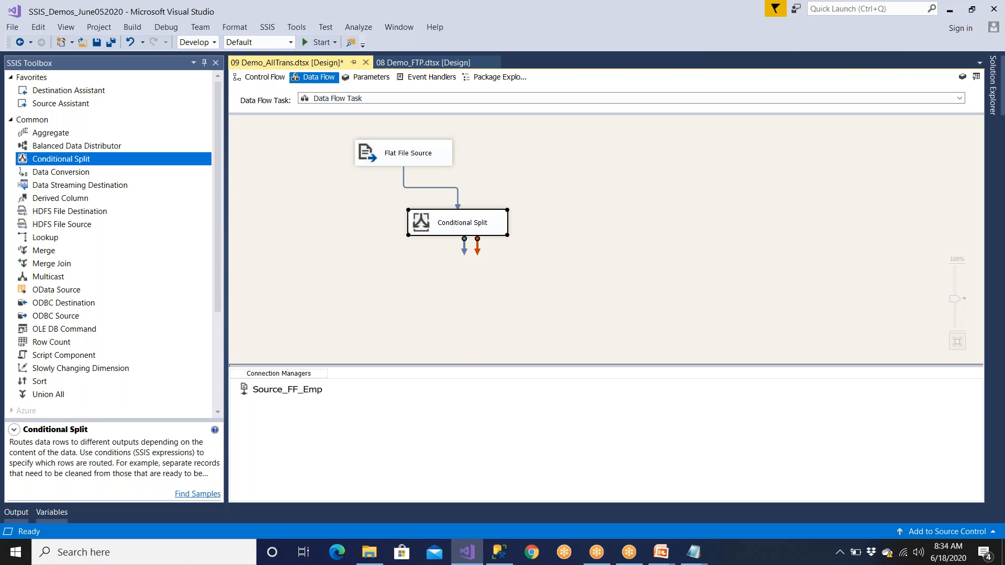
left_click(479, 264)
left_click(490, 234)
double_click(489, 234)
left_click(450, 246)
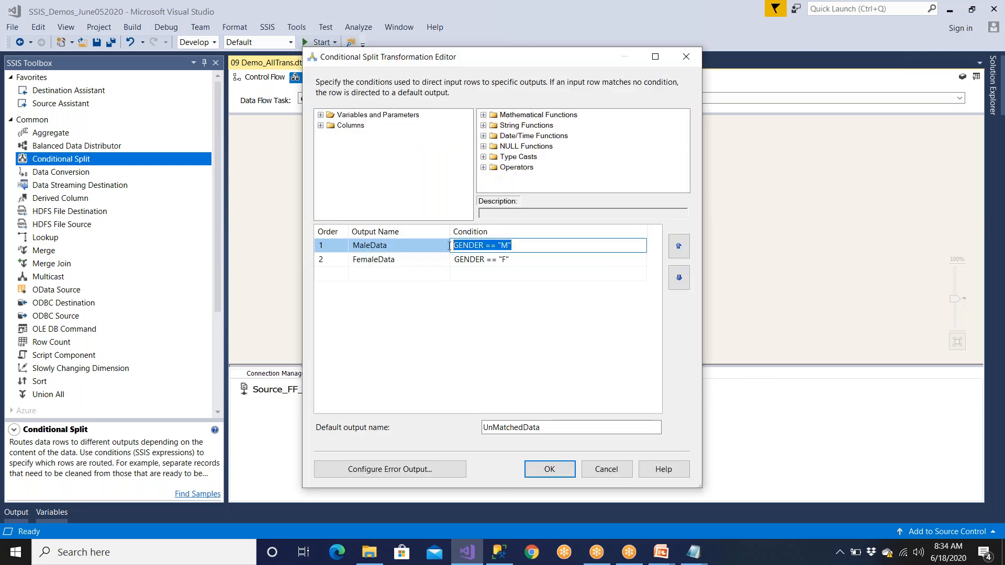
right_click(487, 245)
left_click(508, 278)
mouse_move(694, 553)
left_click(624, 482)
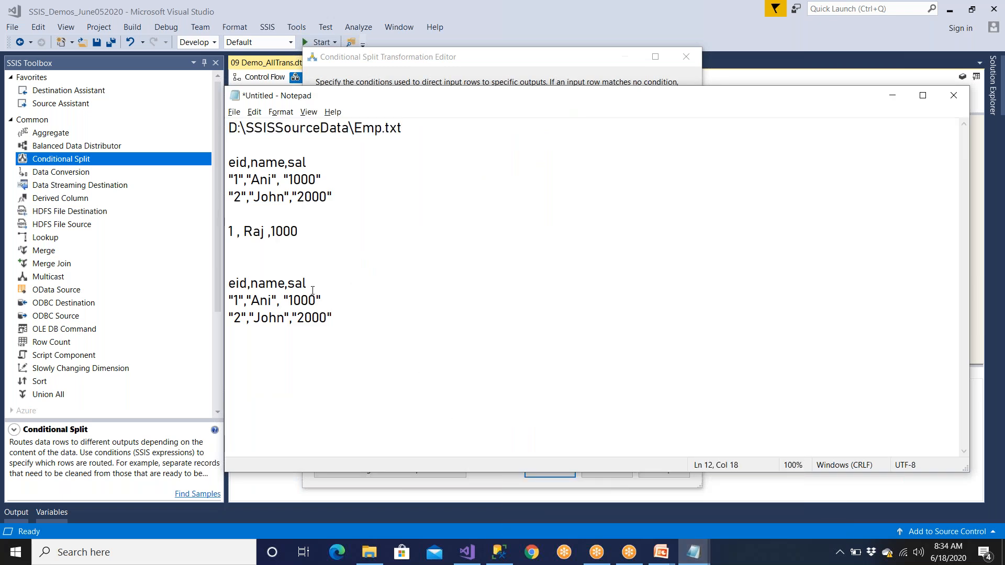
left_click_drag(349, 318, 218, 120)
key("ctrl+v")
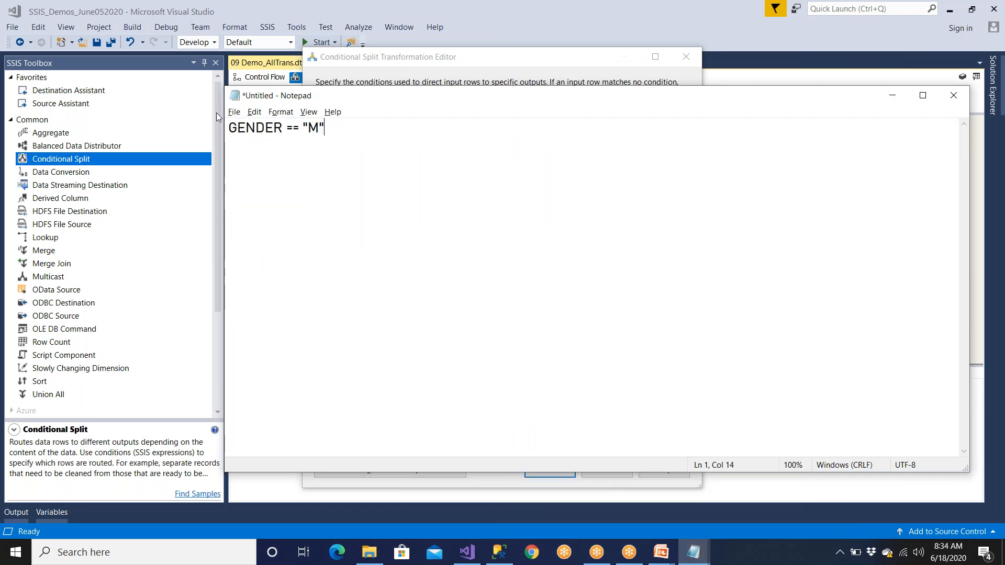
Step: Retype the quoted "M" and the == operator of the expression in Notepad, and return to the Conditional Split editor
left_click_drag(303, 128, 334, 126)
type("\"\"")
type("M")
left_click_drag(287, 128, 292, 129)
key("BackSpace")
type("=")
left_click_drag(326, 135, 229, 129)
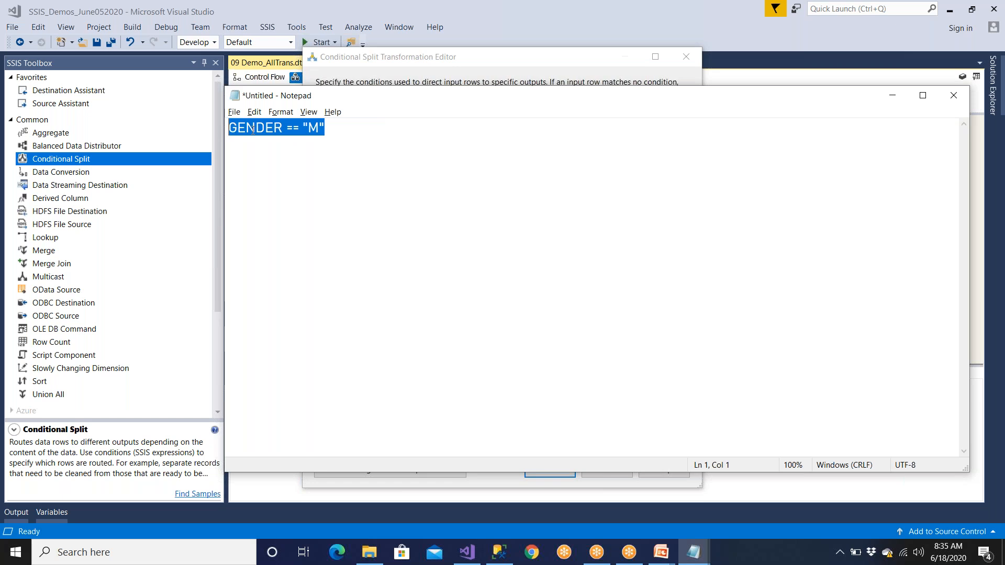
left_click(365, 77)
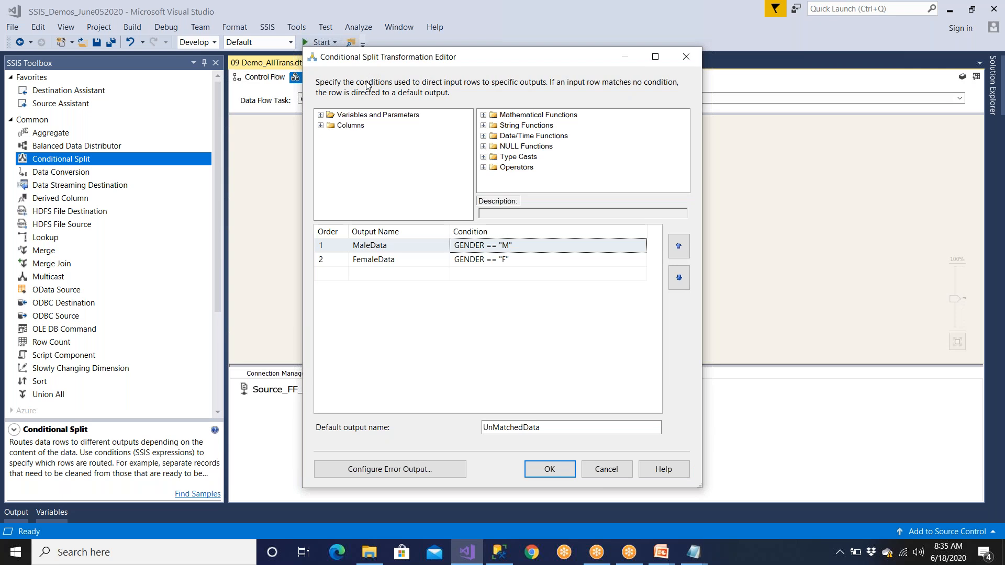
Step: Maximize the Conditional Split editor, expand the Operators group and enlarge the function list area
left_click(378, 245)
left_click(382, 259)
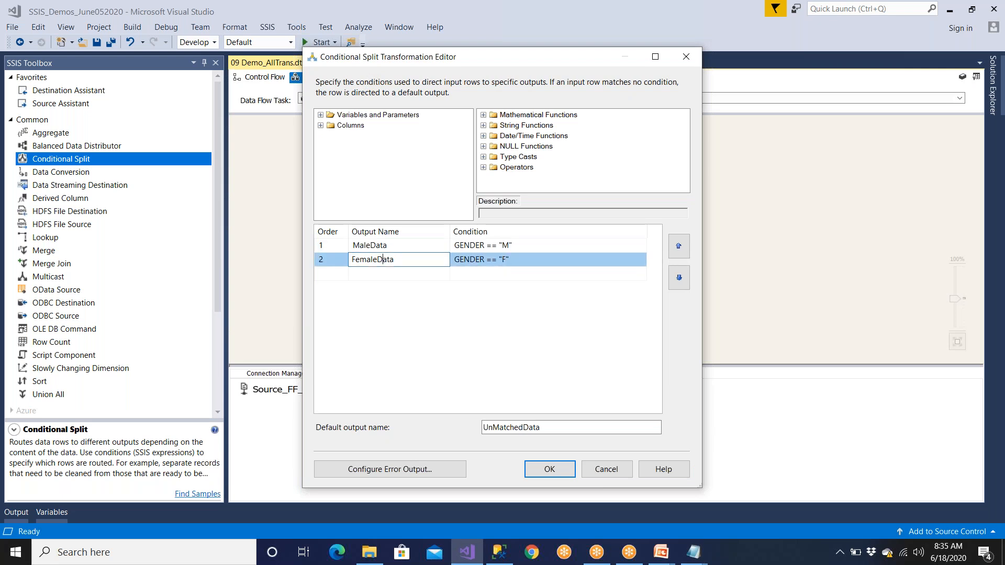
left_click(656, 58)
left_click(209, 194)
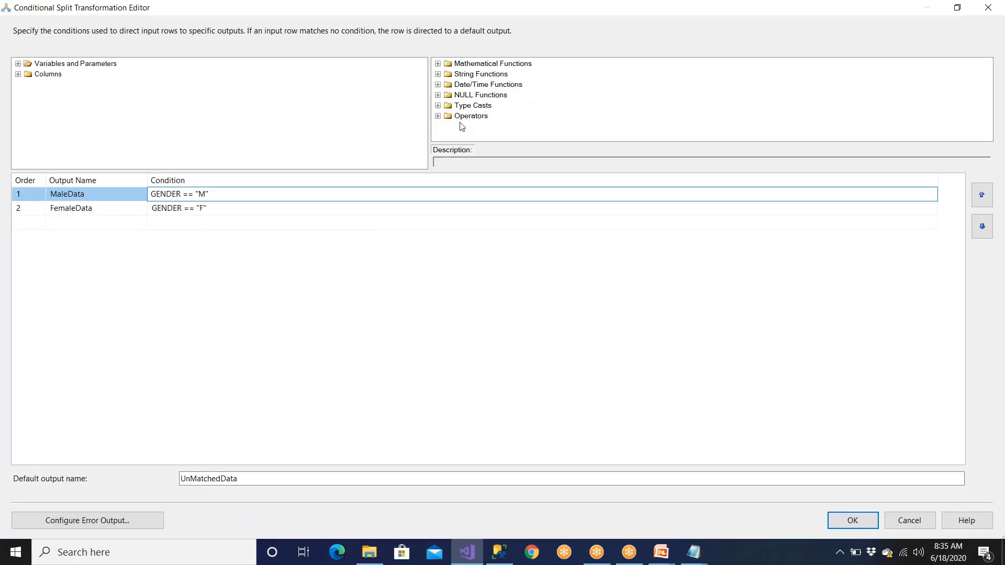
left_click(438, 116)
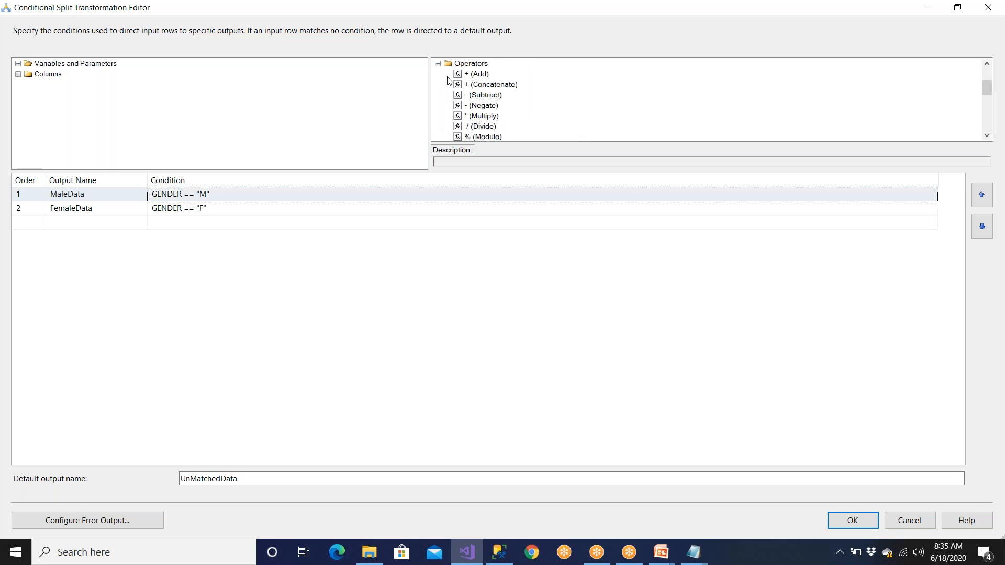
left_click(439, 63)
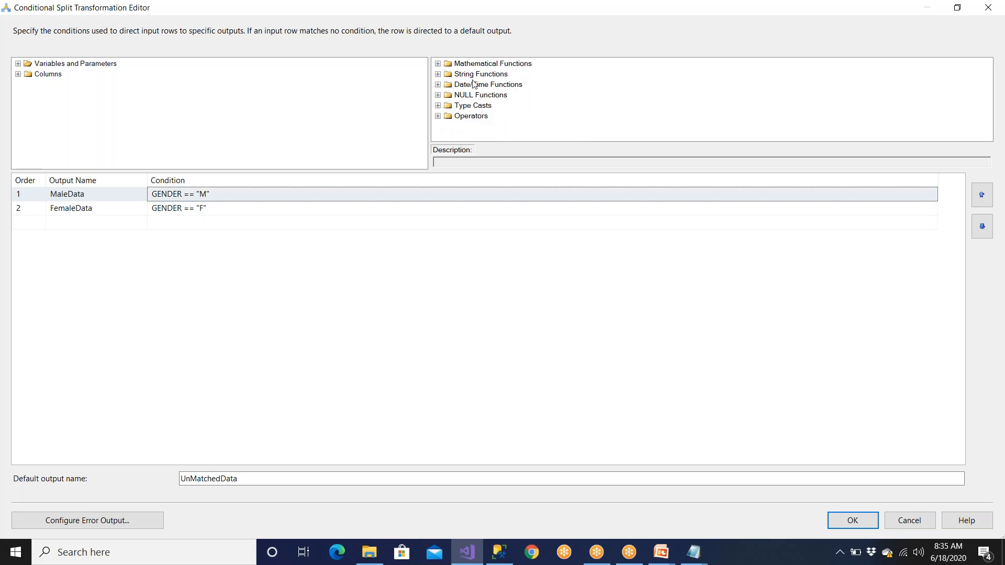
left_click(228, 194)
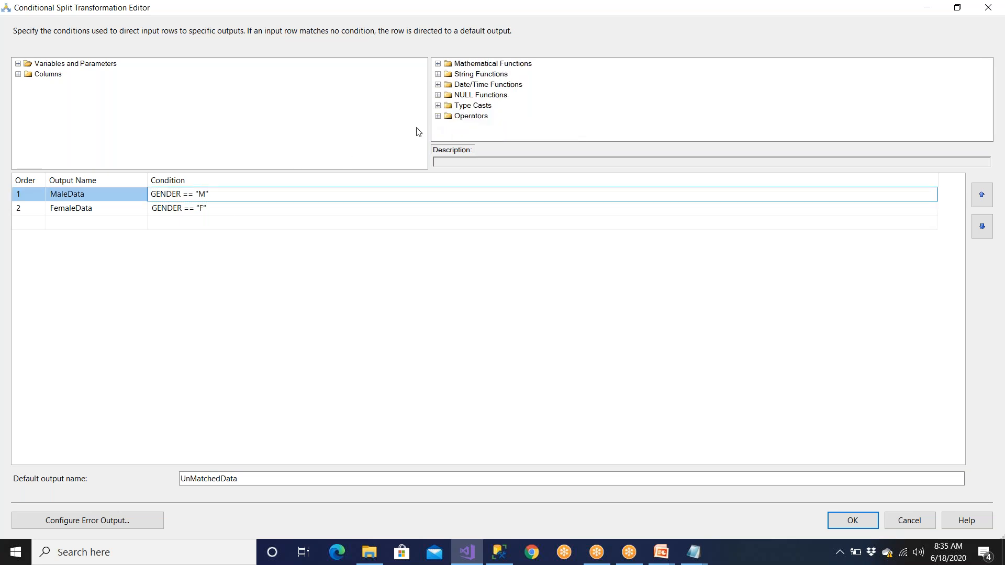
left_click(438, 116)
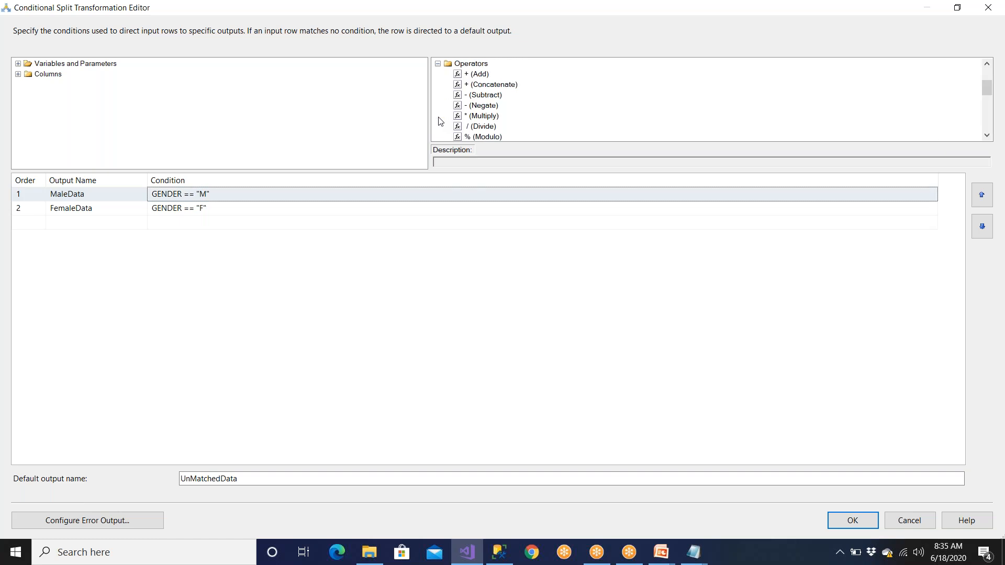
left_click_drag(471, 171, 487, 315)
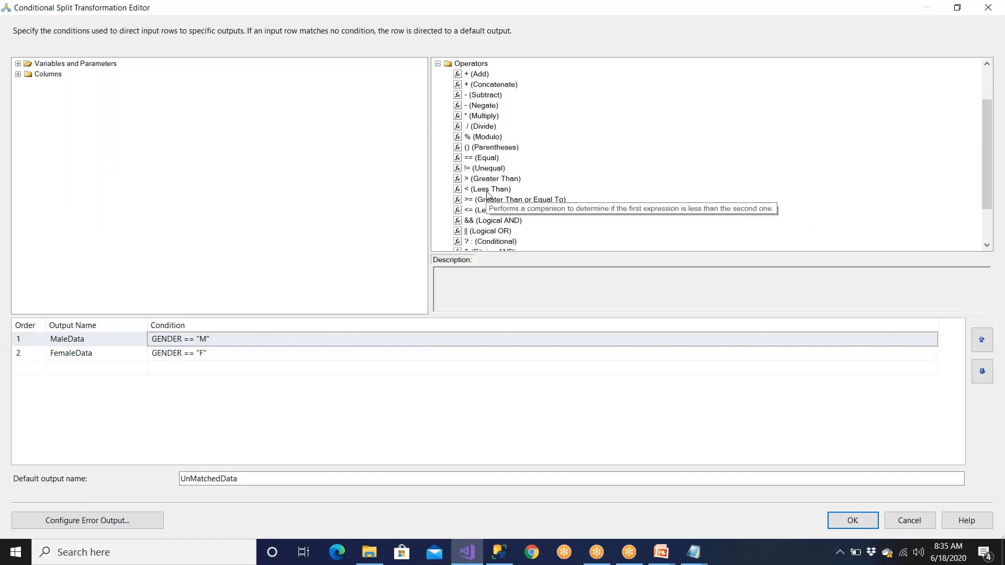
scroll(481, 155, "up", 2)
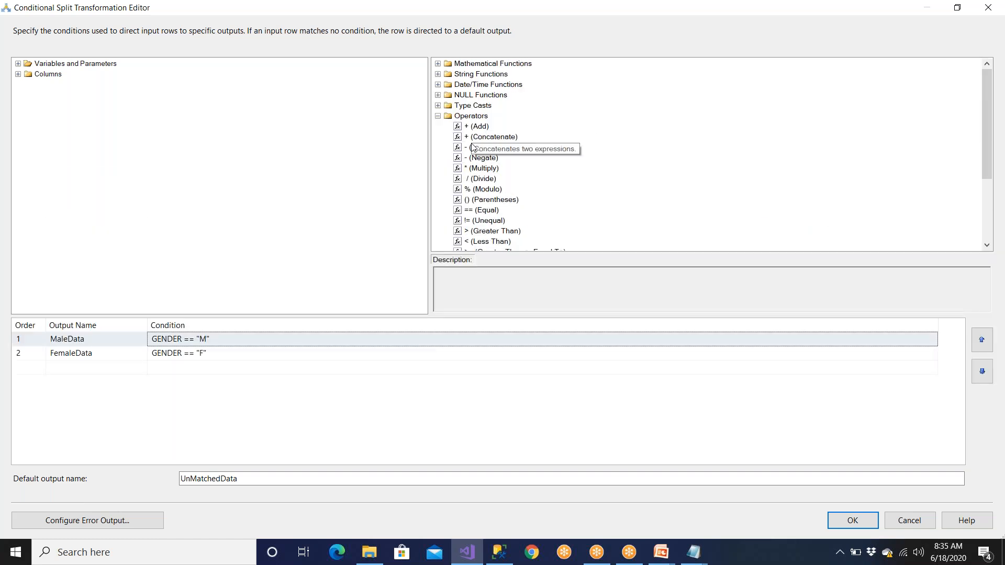
Step: Extend the MaleData condition to GENDER == "M" || GENDER == "F" with the Logical OR operator and a copy of the FemaleData condition
left_click(475, 179)
scroll(480, 186, "down", 3)
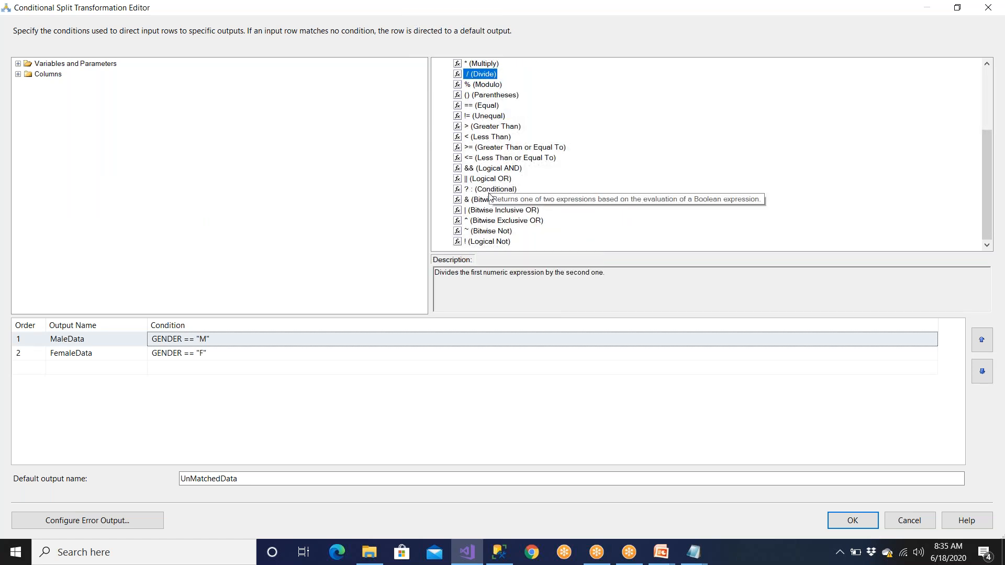
left_click(492, 180)
left_click_drag(494, 183, 290, 339)
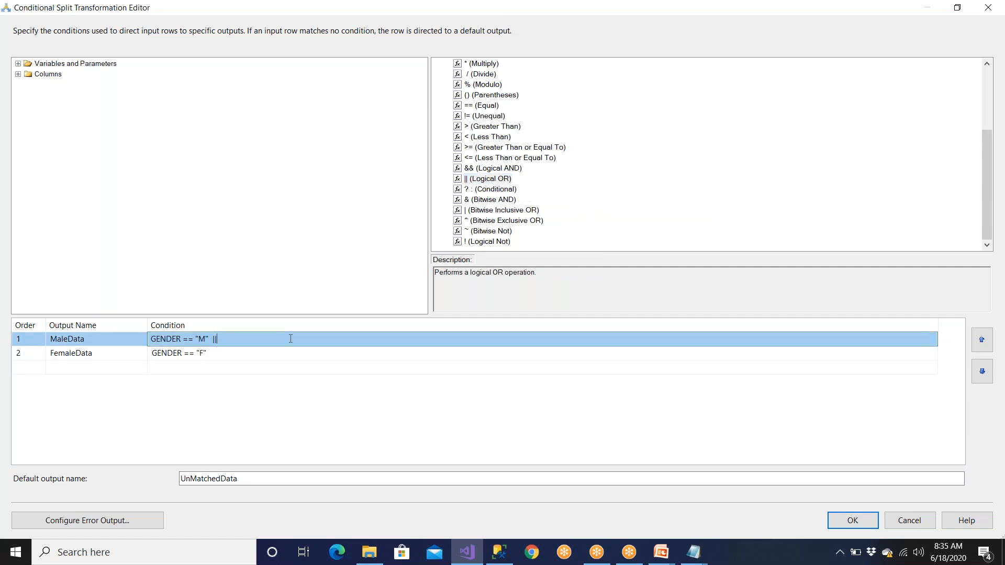
left_click(230, 356)
left_click(230, 355)
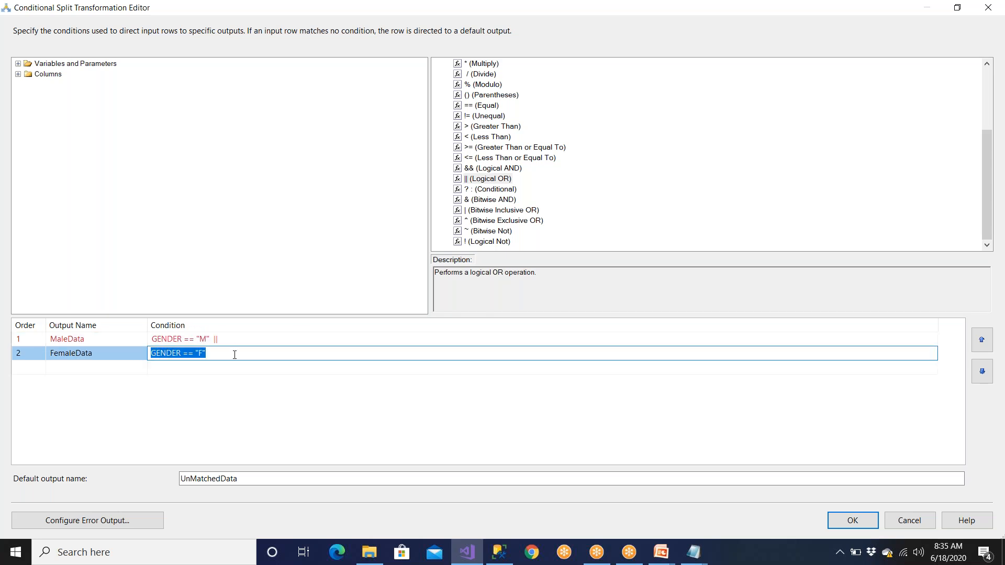
left_click(246, 339)
key("ctrl+v")
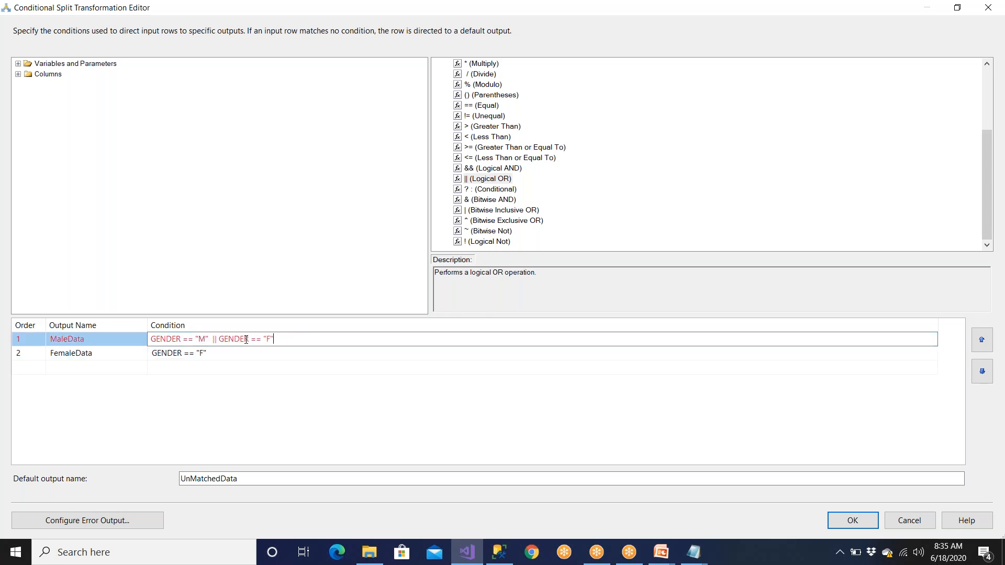
key("Return")
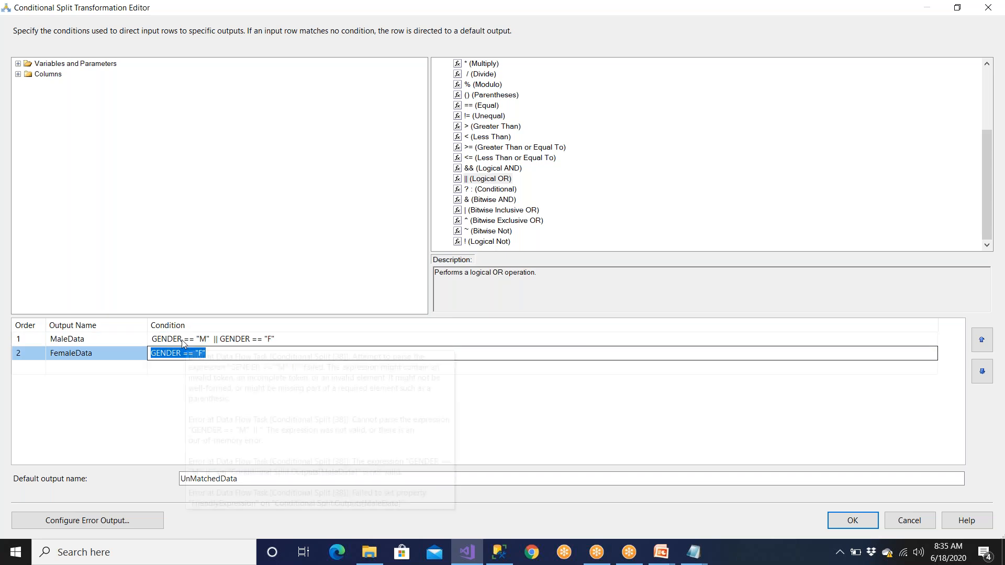
Step: Delete the FemaleData output row from the Conditional Split
left_click(29, 352)
right_click(28, 353)
left_click(62, 398)
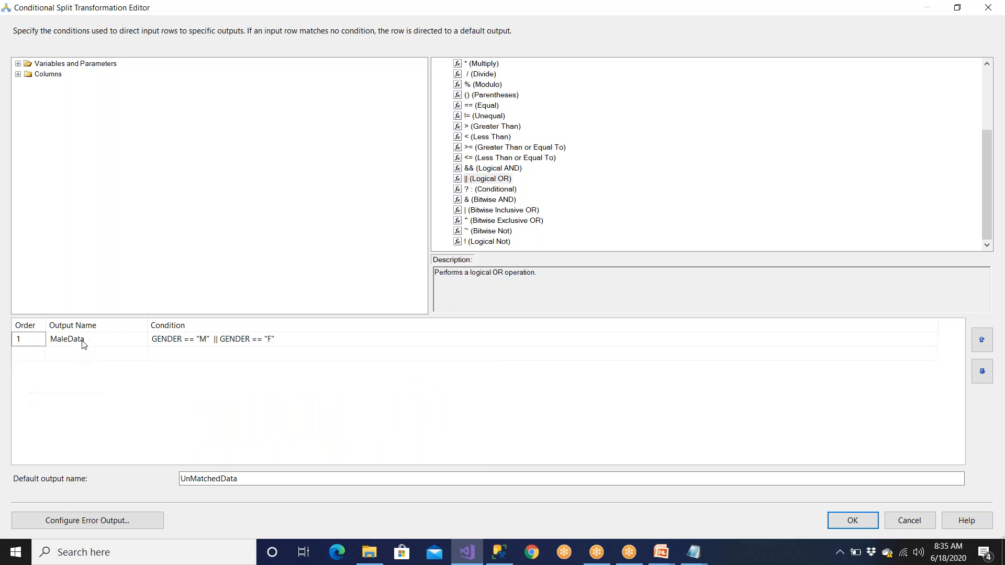
Step: Rename the MaleData output as MatchedData
left_click(110, 341)
key("BackSpace")
key("BackSpace")
key("BackSpace")
key("BackSpace")
key("BackSpace")
key("BackSpace")
key("BackSpace")
key("BackSpace")
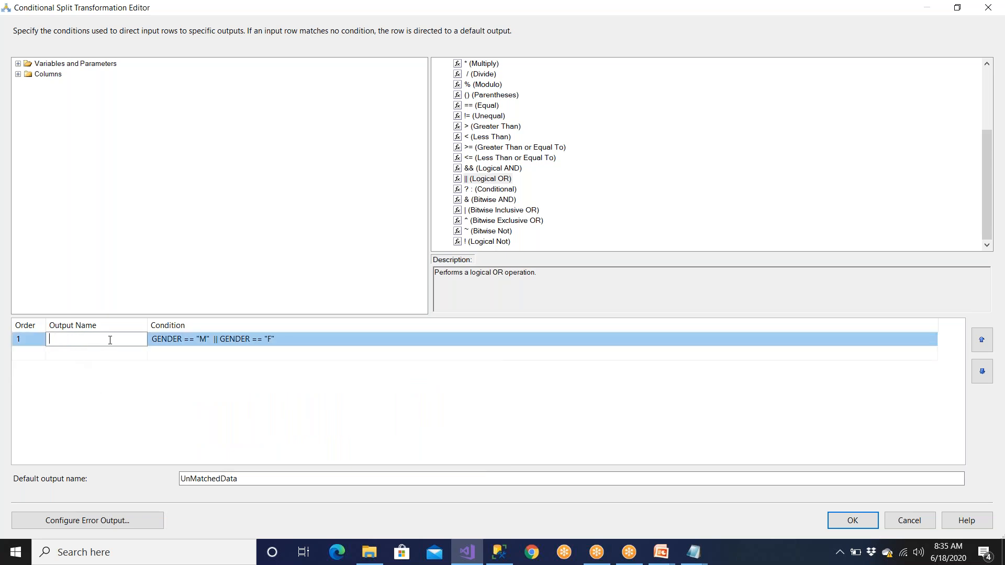
type("MatchedData")
left_click(120, 372)
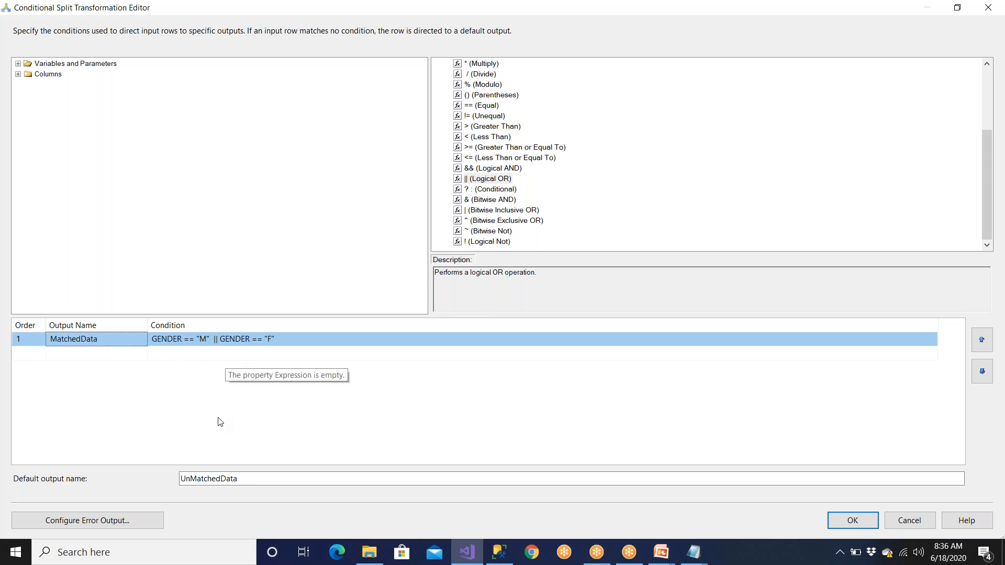
Step: Review the default output name and the Logical AND operator's description, and accept the Conditional Split settings
left_click(240, 478)
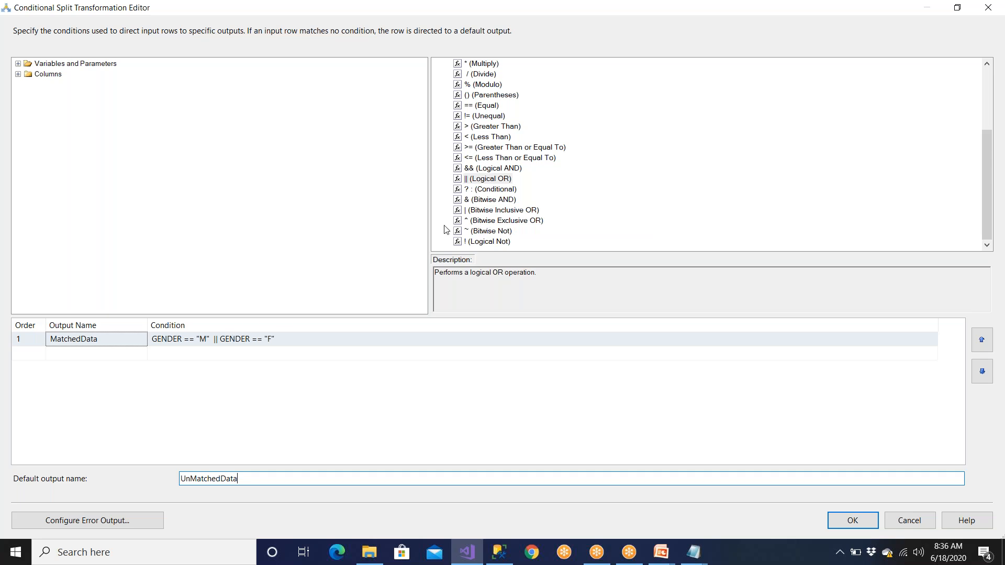
left_click(507, 169)
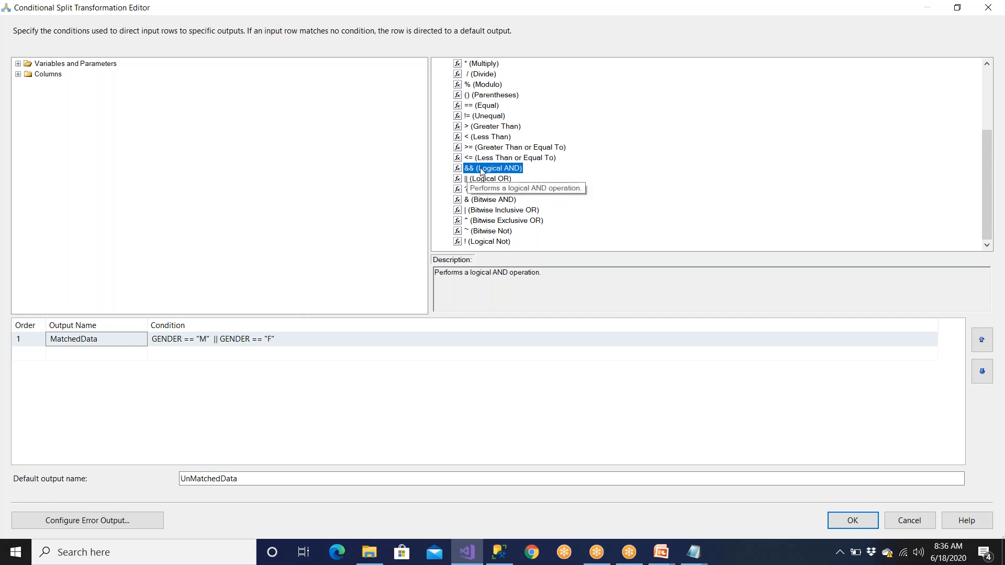
left_click(851, 521)
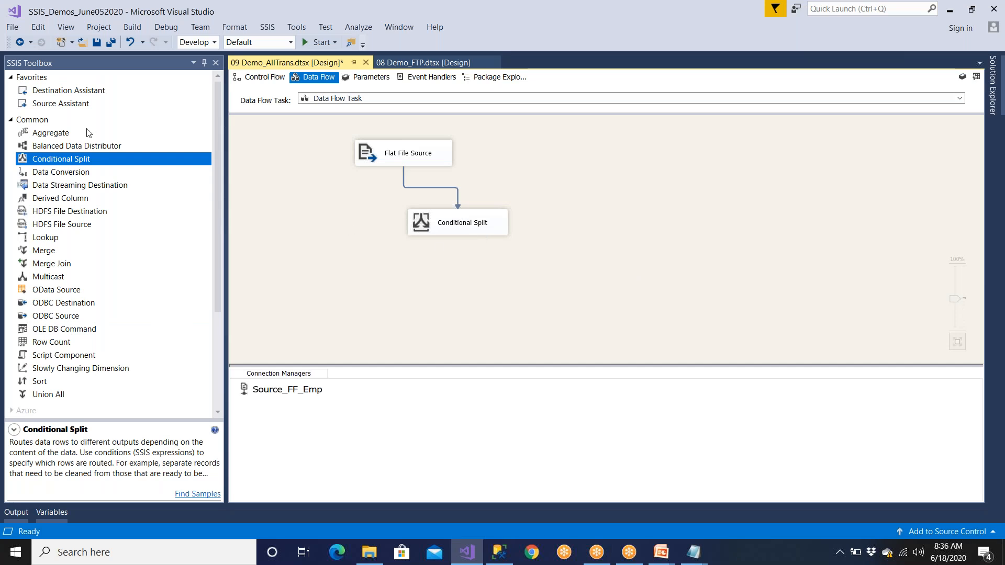
Step: Add an OLE DB Destination to the data flow and place it below and to the right of the Conditional Split
left_click(12, 123)
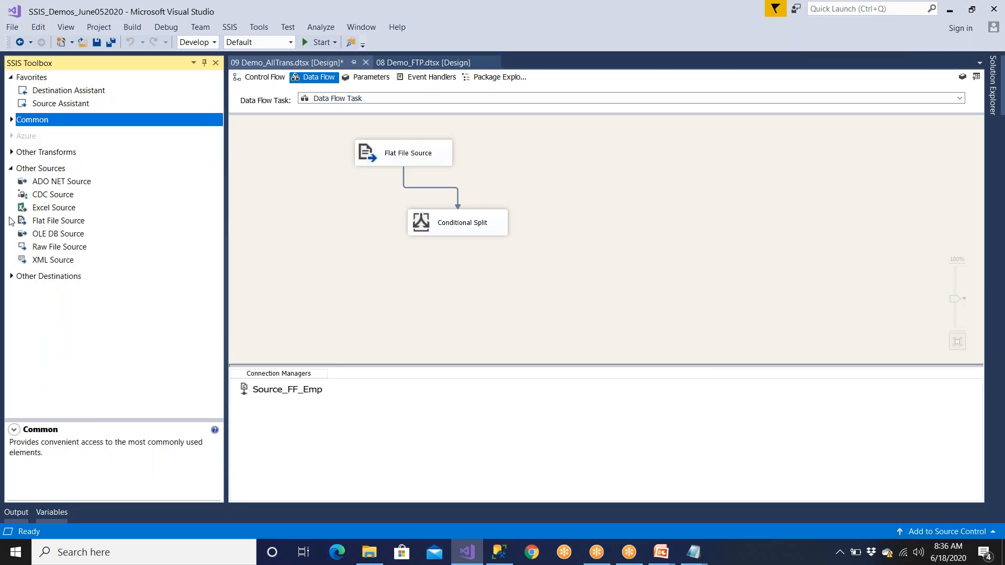
left_click(51, 236)
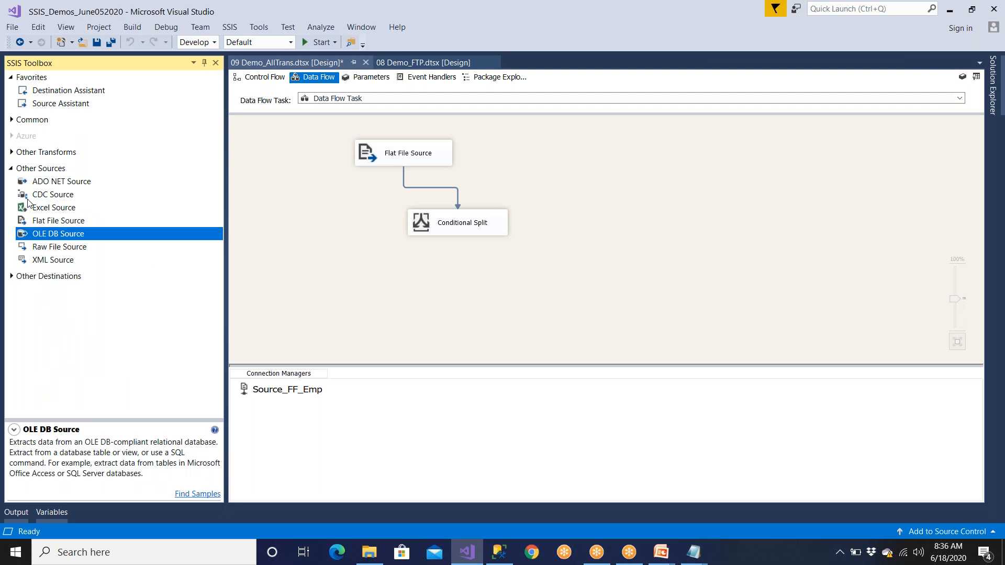
left_click(11, 171)
left_click(12, 185)
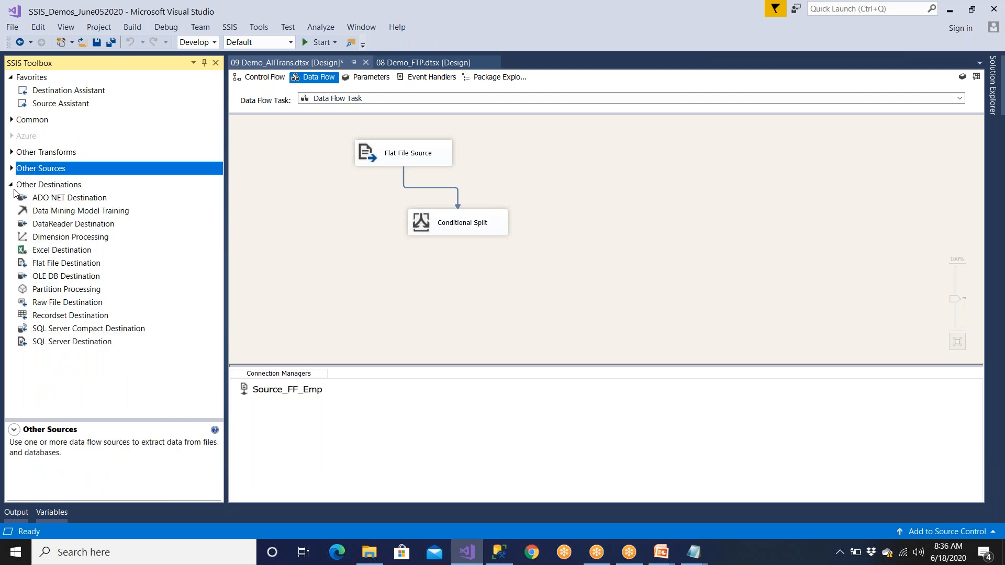
left_click_drag(62, 277, 518, 312)
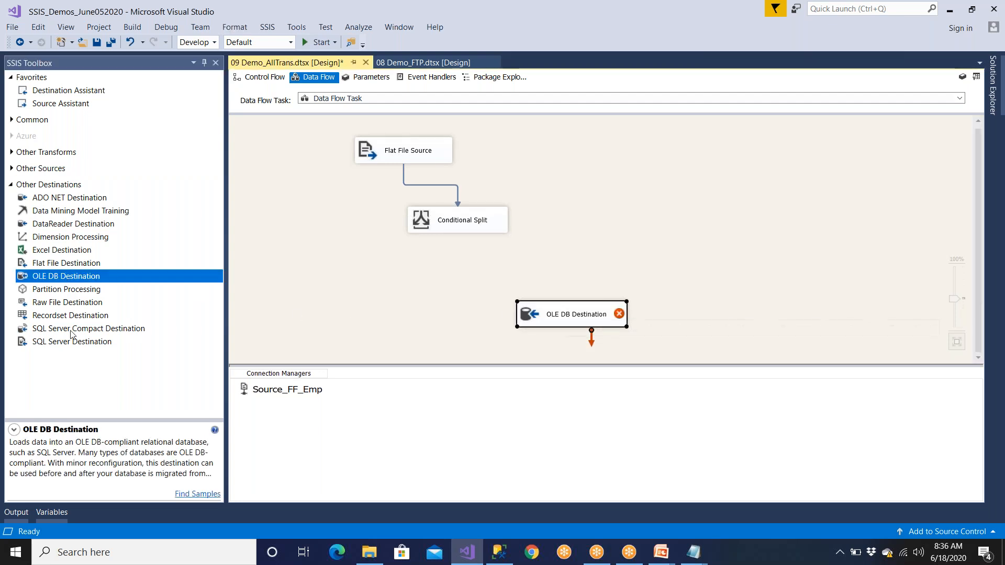
left_click(58, 347)
left_click_drag(58, 347, 573, 279)
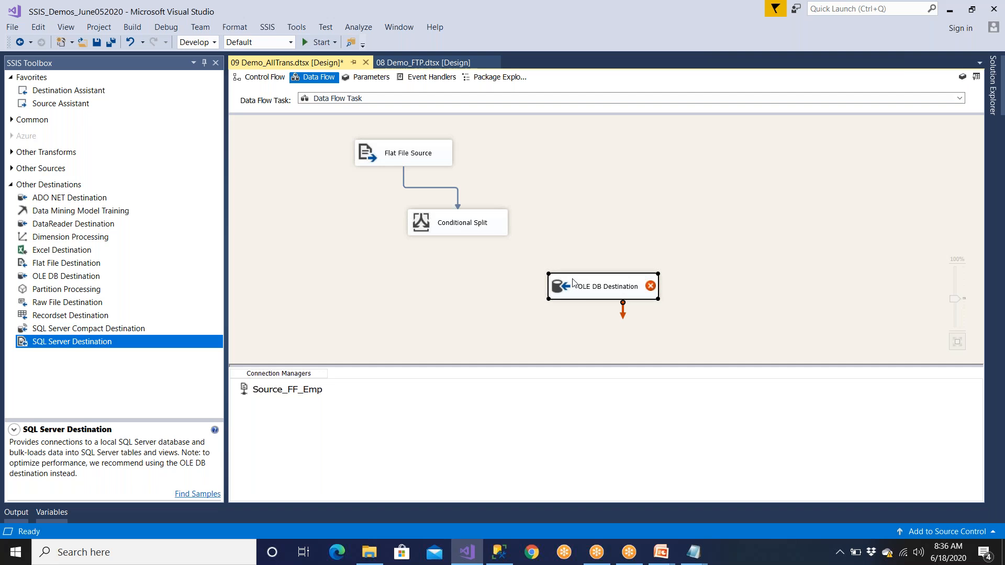
Step: Connect the Conditional Split's MatchedData output to the OLE DB Destination Input
left_click(472, 230)
left_click_drag(465, 251, 563, 291)
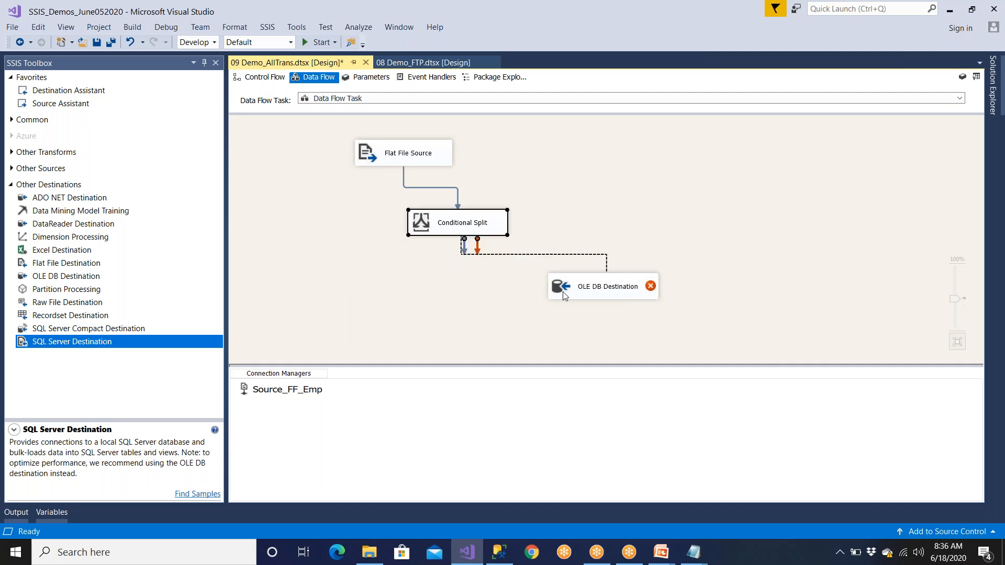
left_click(545, 281)
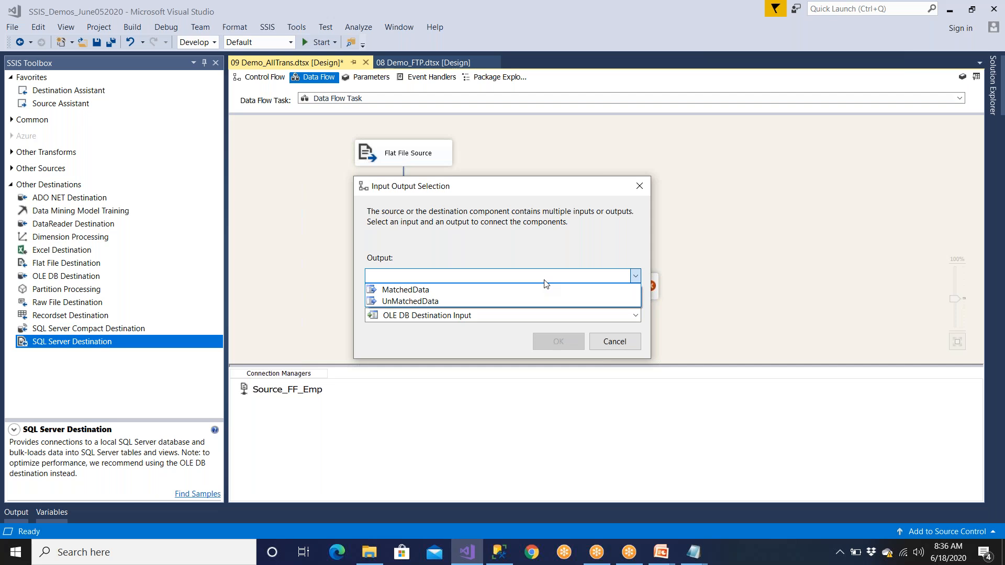
left_click(449, 289)
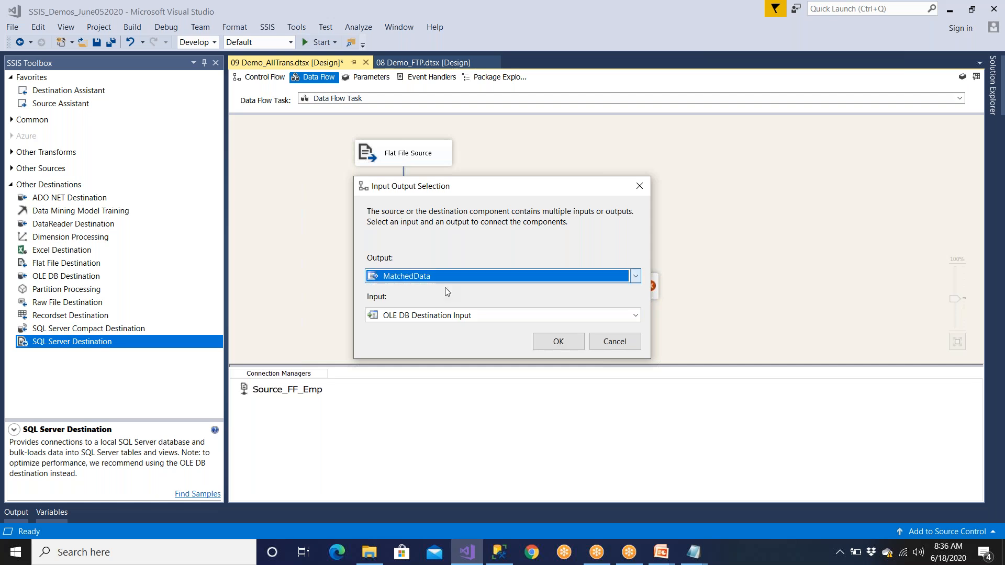
left_click(556, 341)
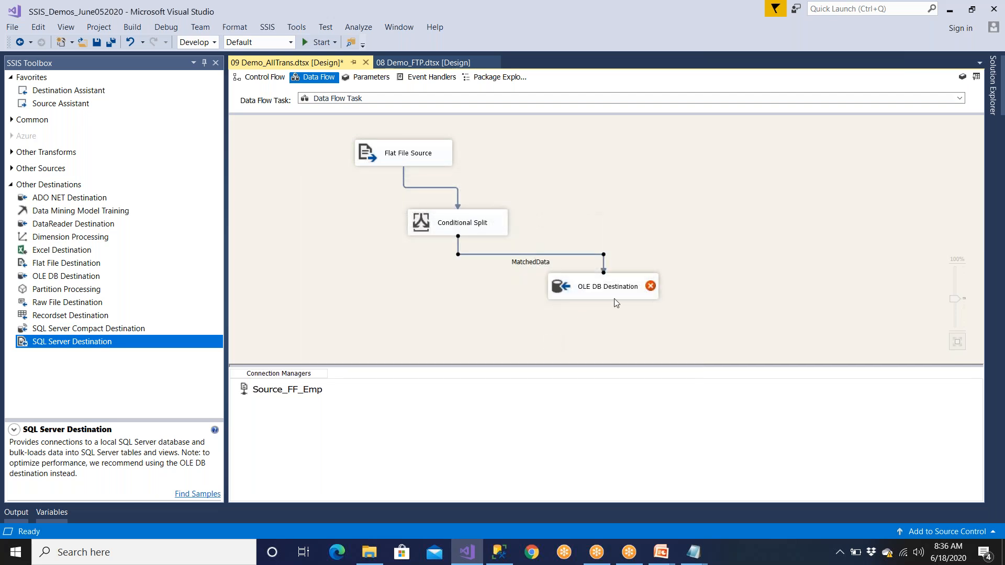
Step: Look over the OLE DB Destination's connection settings without changing them, and check the error message on the component
double_click(615, 297)
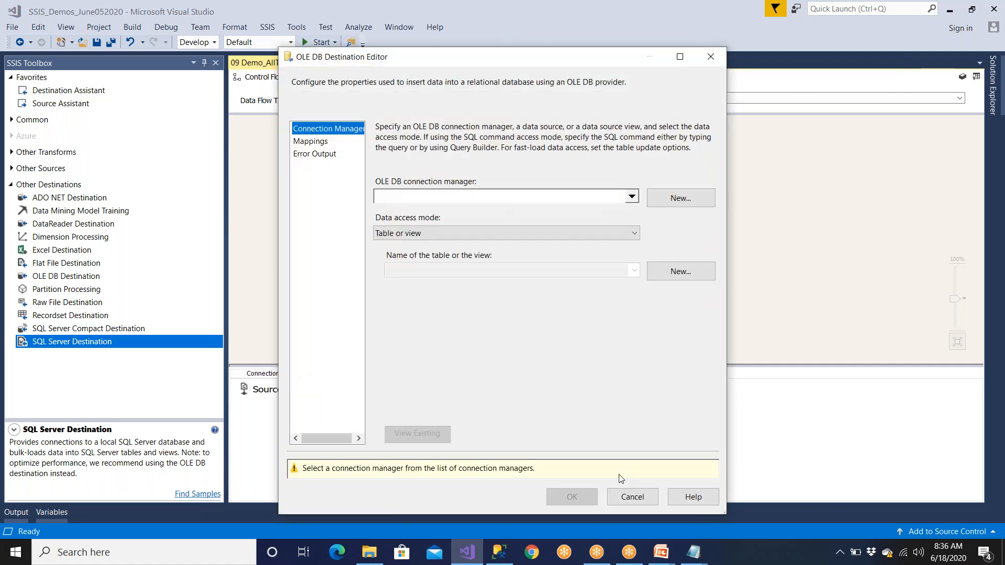
left_click(633, 496)
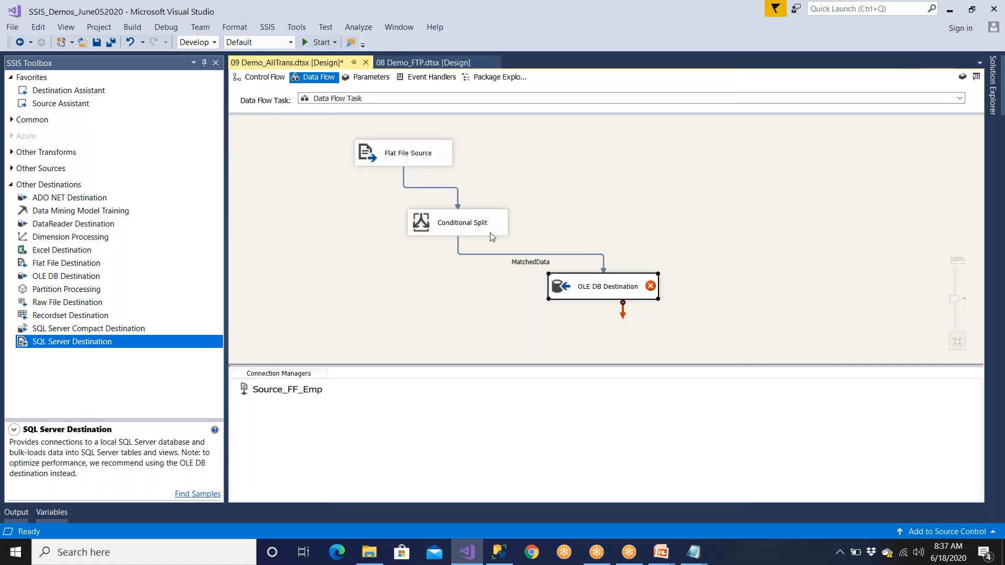
left_click(565, 288)
left_click(433, 159)
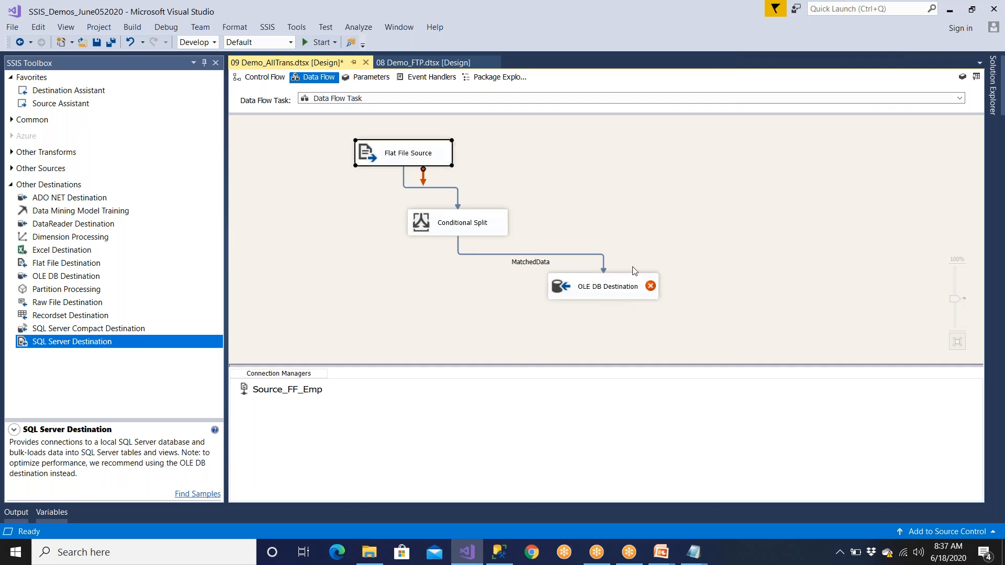
left_click(638, 297)
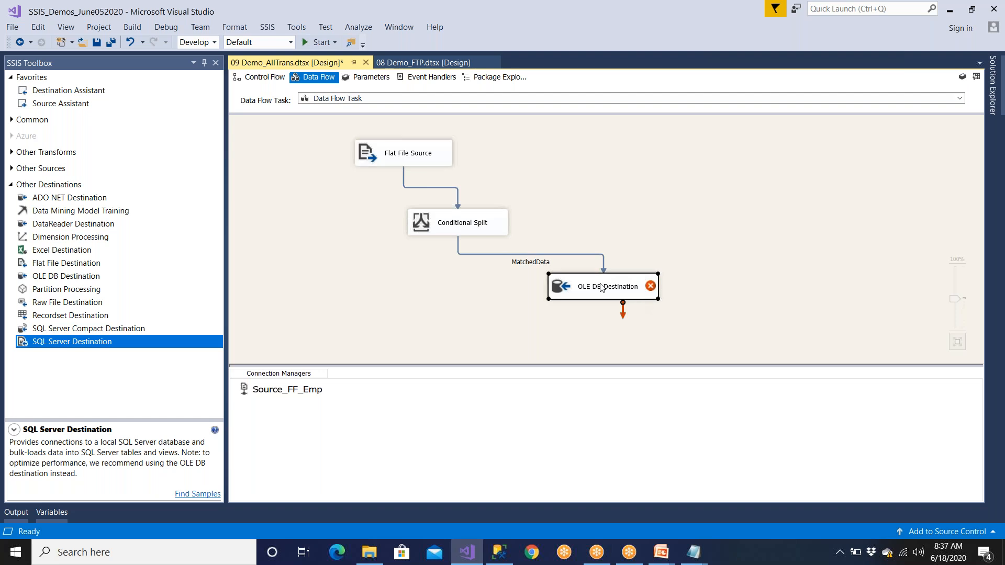
mouse_move(648, 292)
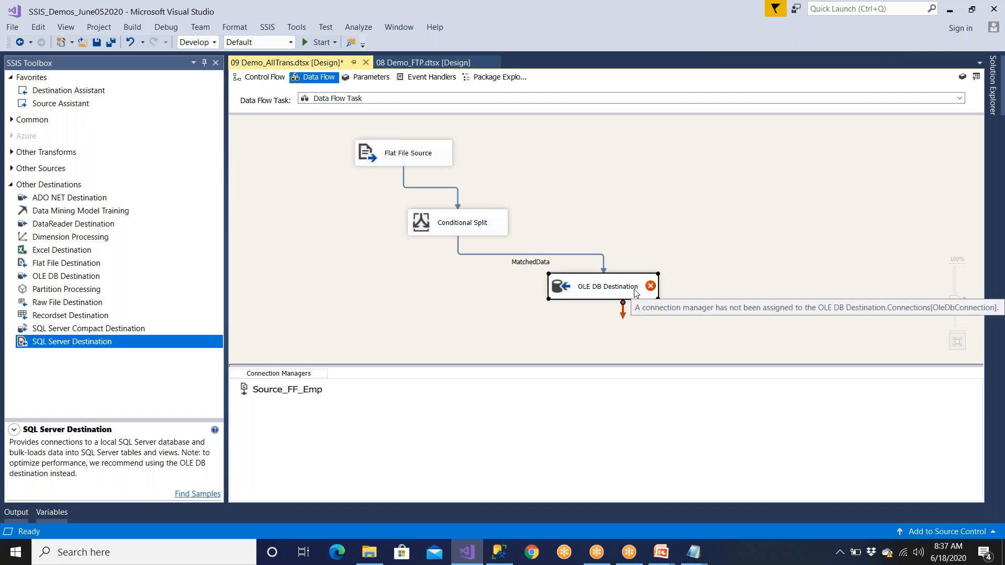
Step: Switch to SQL Server Management Studio and run "use Stage_Company" followed by "go" in the empty query
left_click(500, 552)
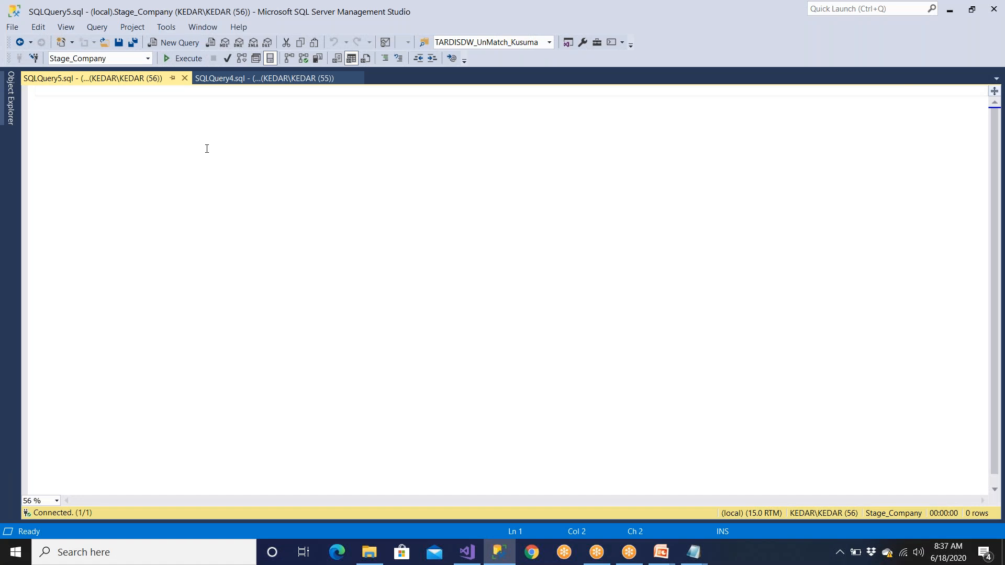
type("use")
scroll(207, 149, "up", 4)
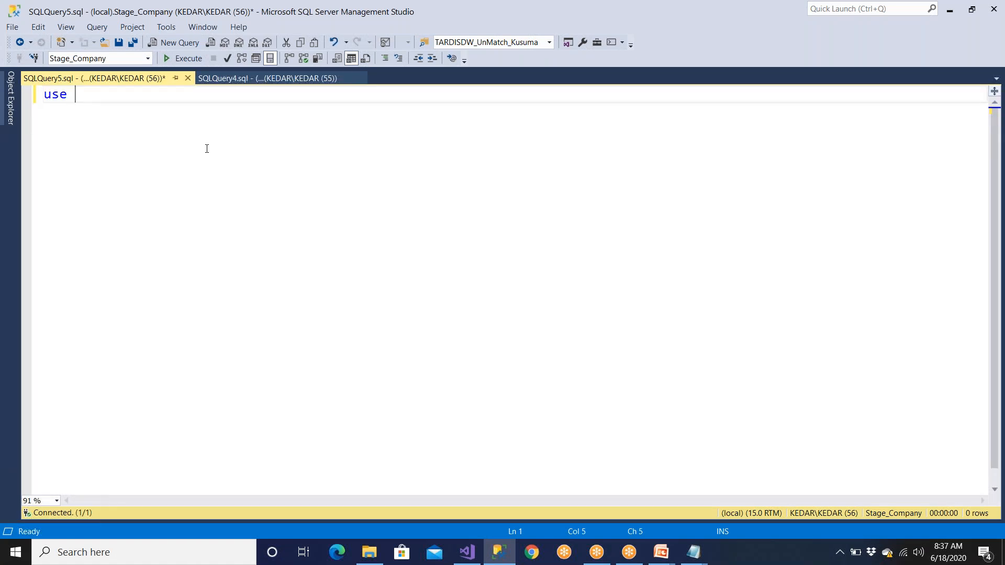
type("Stage_Company")
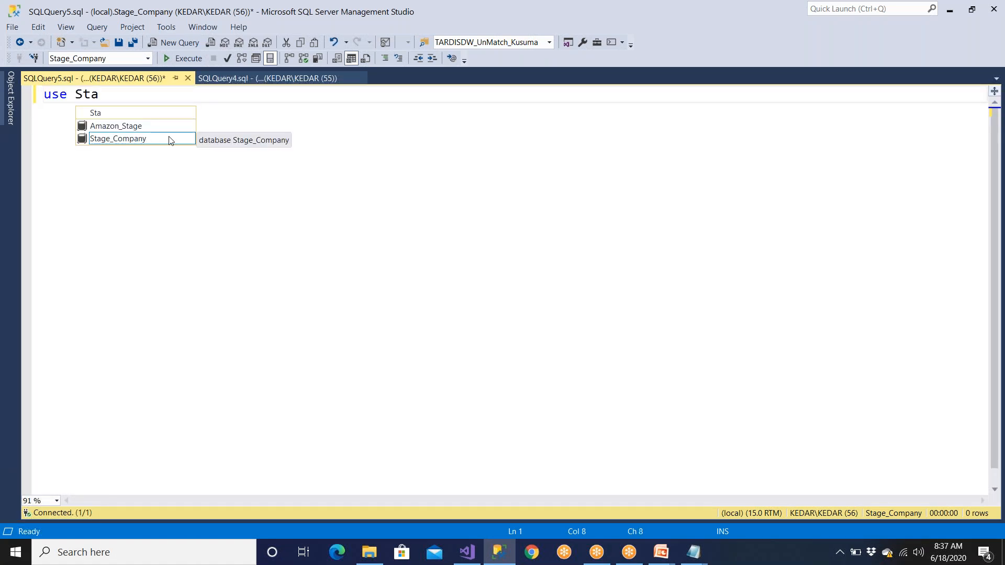
key("Tab")
key("Return")
type("go")
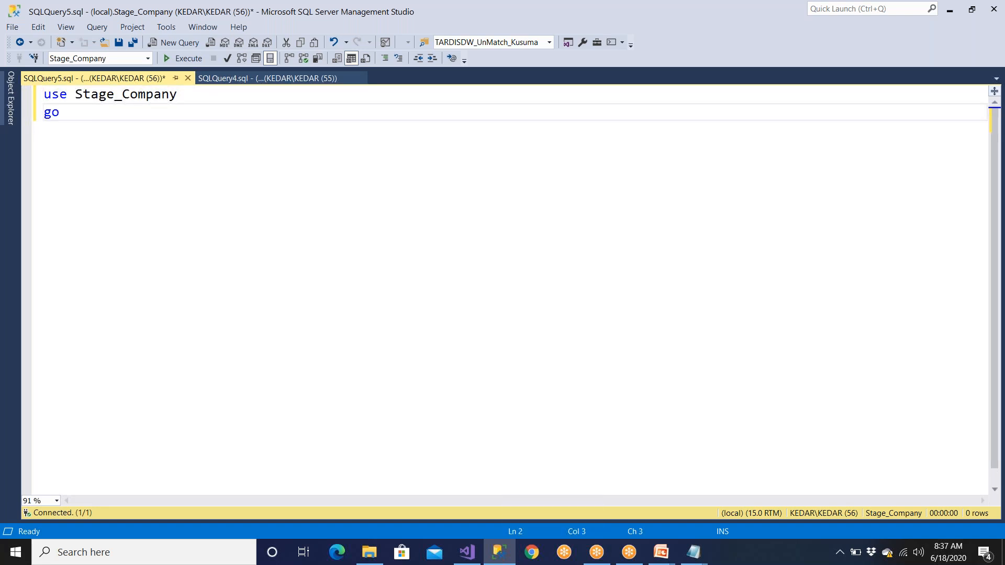
key("F5")
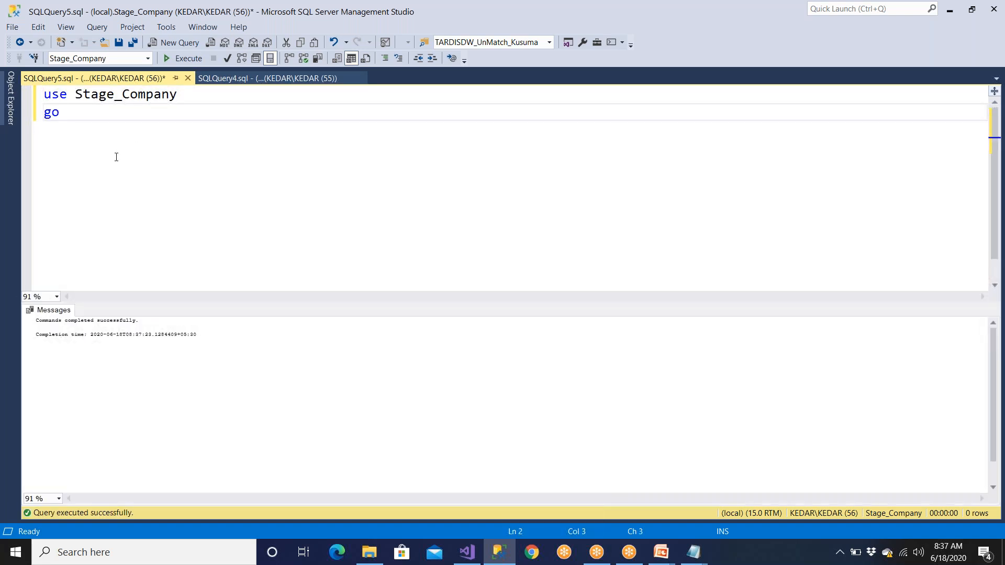
key("Return")
key("Return")
type("create ta")
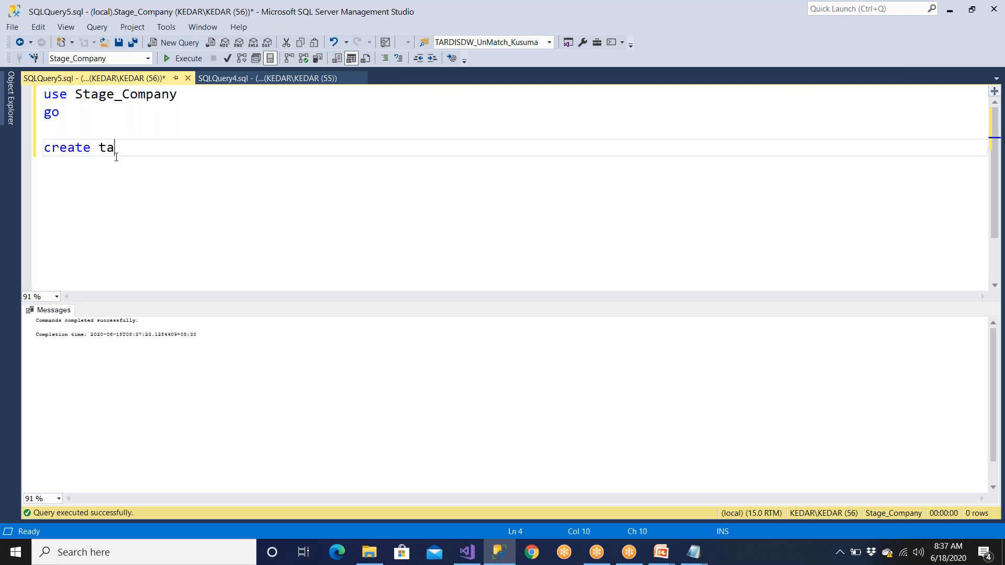
key("BackSpace")
key("BackSpace")
key("BackSpace")
key("BackSpace")
key("BackSpace")
key("BackSpace")
key("BackSpace")
key("BackSpace")
key("BackSpace")
Step: Switch back to Visual Studio and browse the providers offered for a new OLE DB Destination connection, including the Oracle provider
key("alt+Tab")
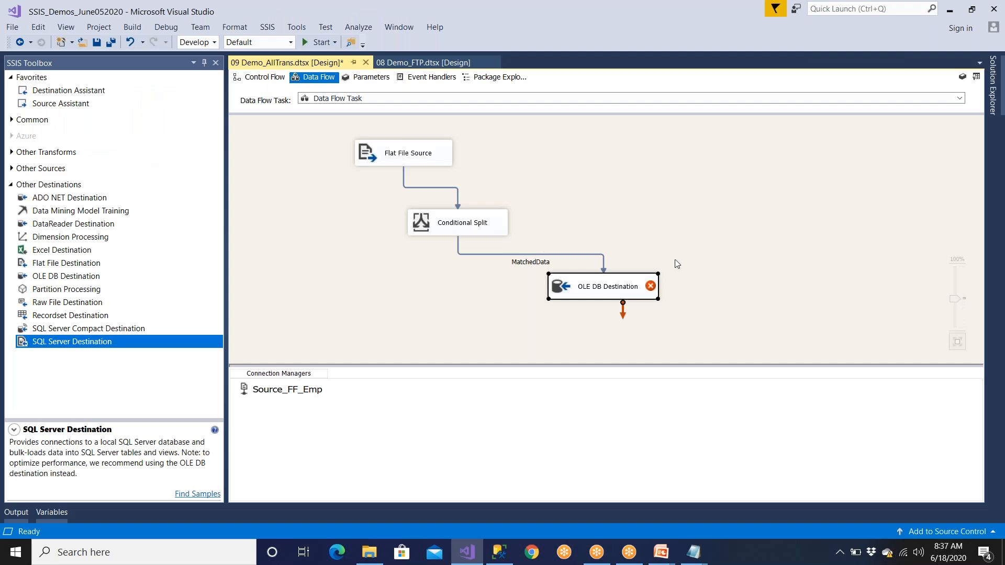
left_click(645, 289)
double_click(645, 289)
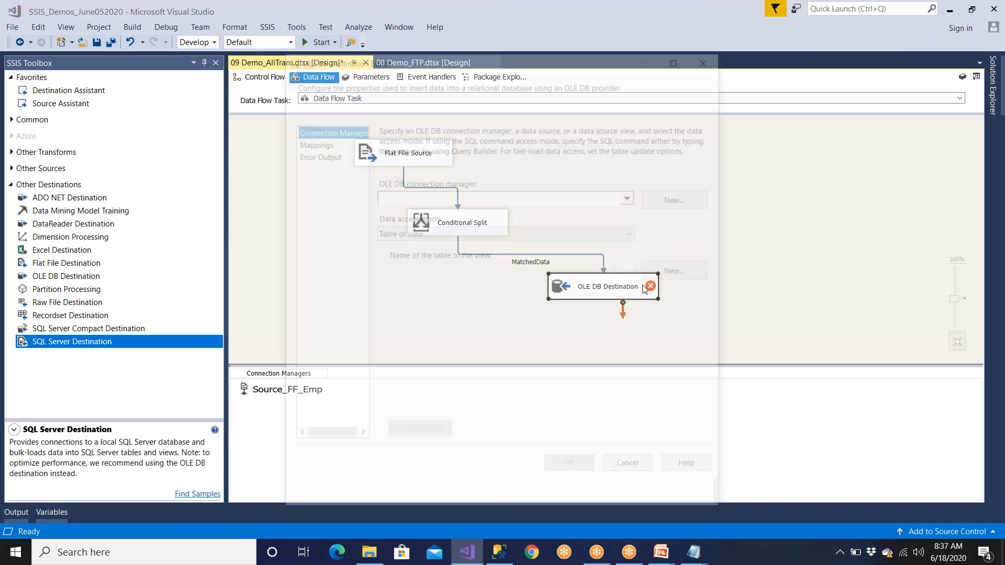
left_click(677, 201)
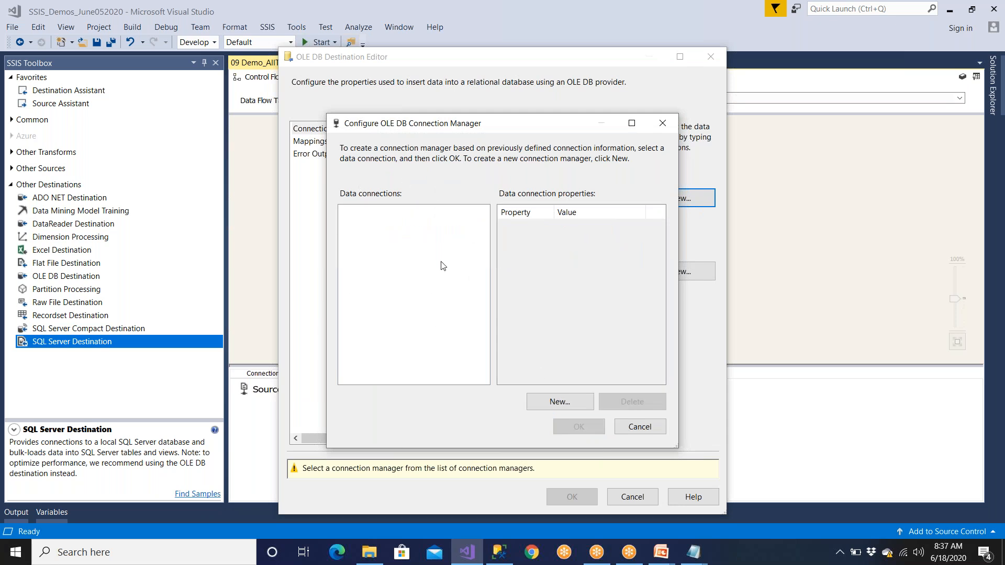
left_click(571, 403)
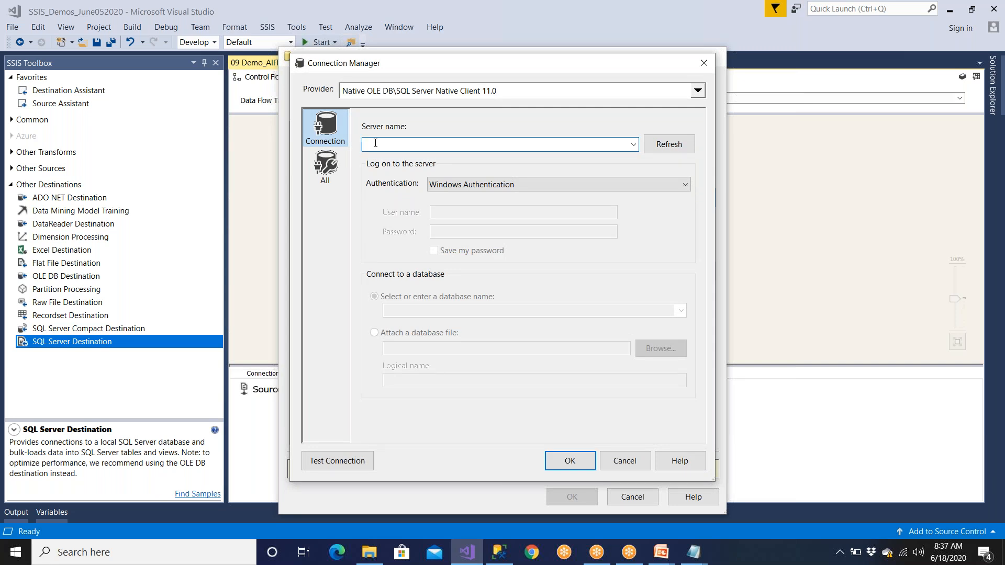
left_click(699, 91)
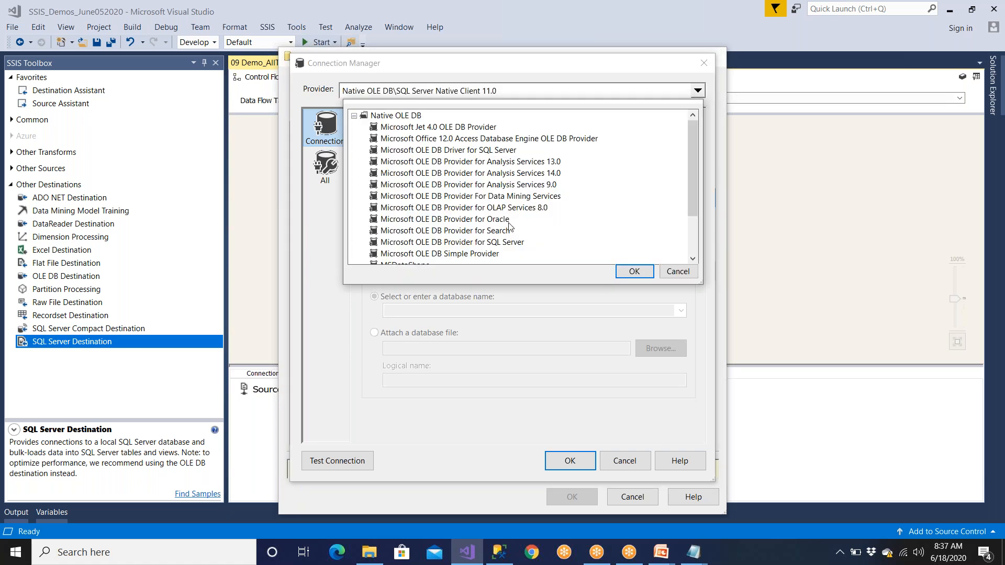
left_click(509, 223)
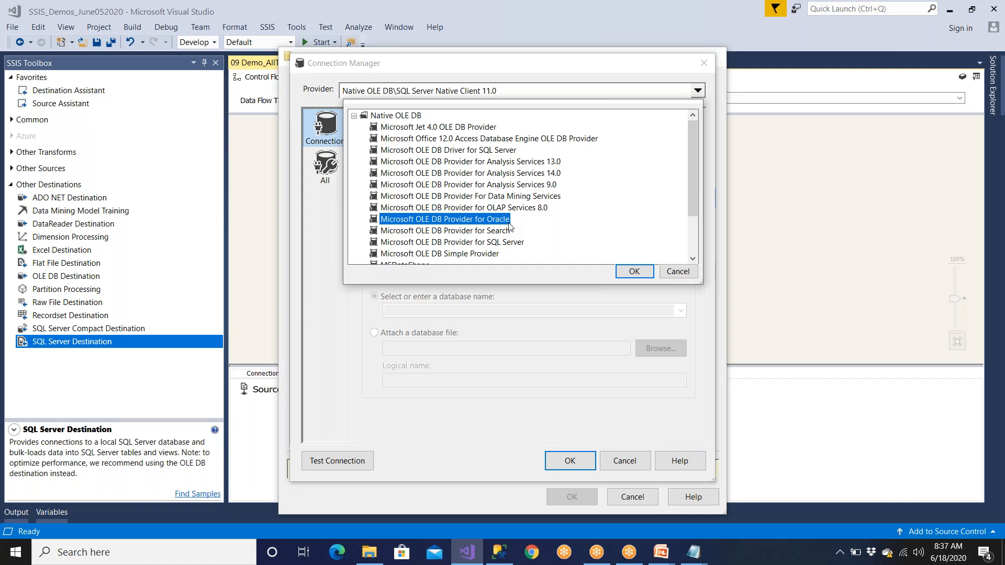
left_click(693, 259)
left_click(692, 260)
scroll(523, 205, "down", 1)
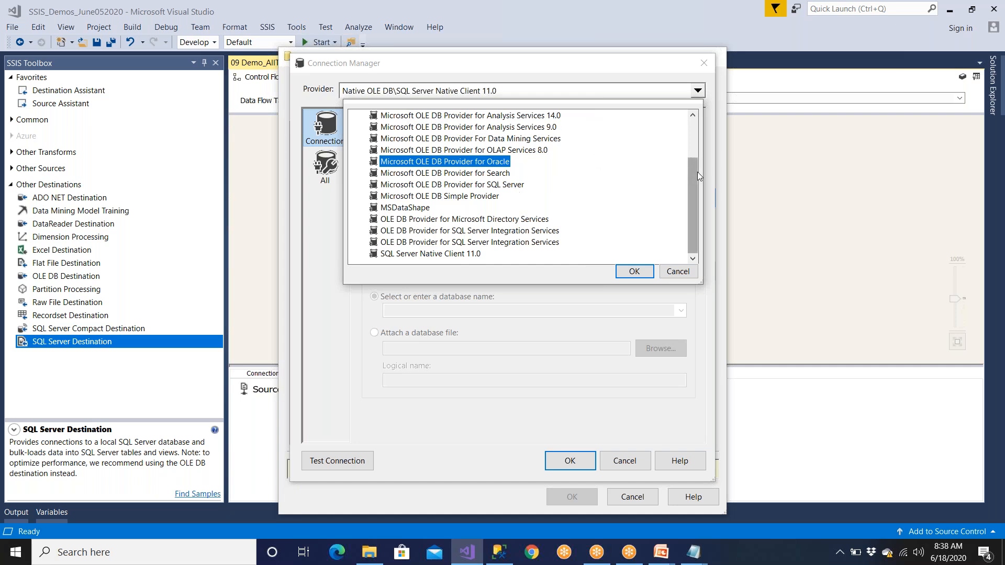
left_click_drag(697, 168, 697, 127)
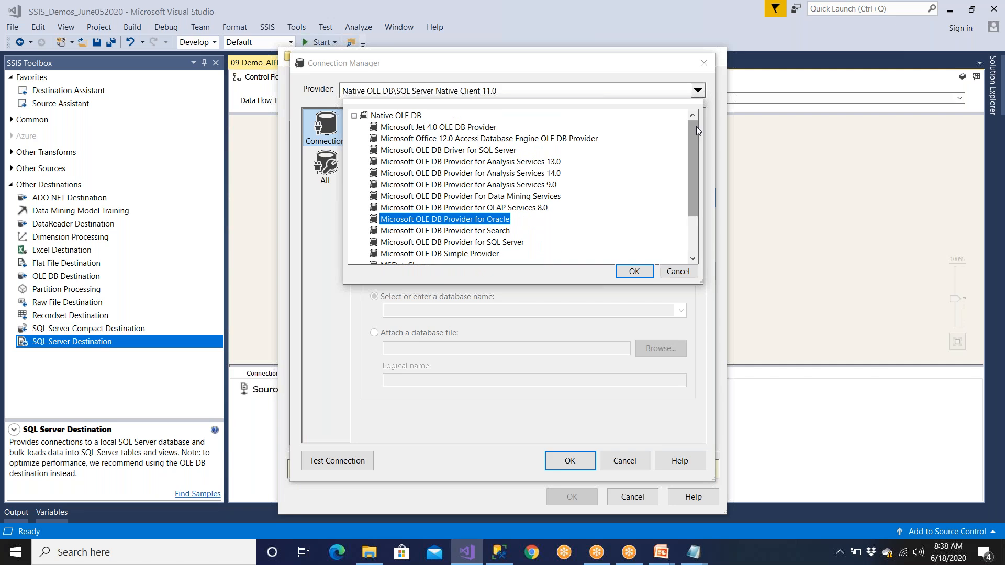
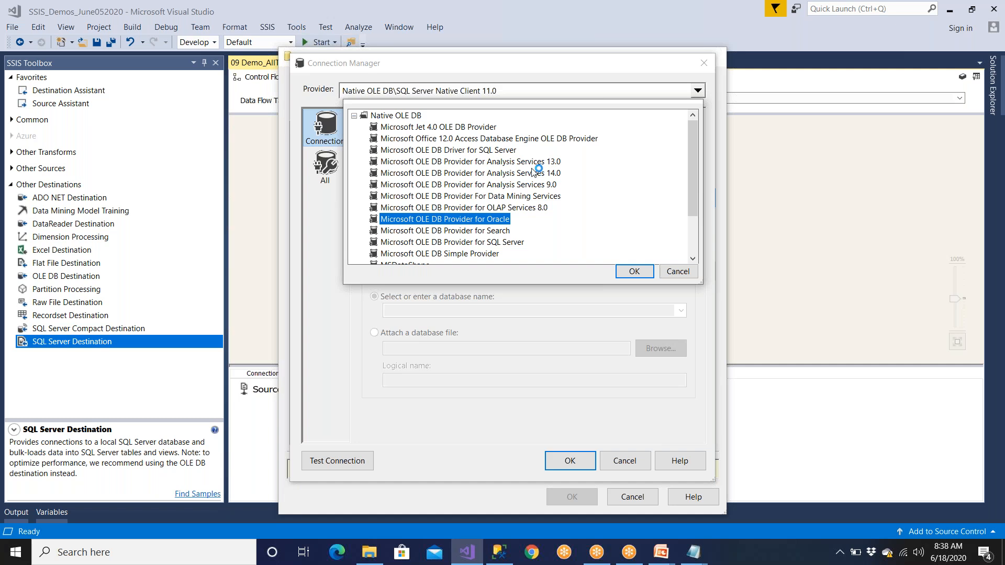
Step: Compare the Microsoft Jet 4.0 and Office 12.0 Access Database Engine providers, and cancel out of the OLE DB Destination's settings
left_click(429, 131)
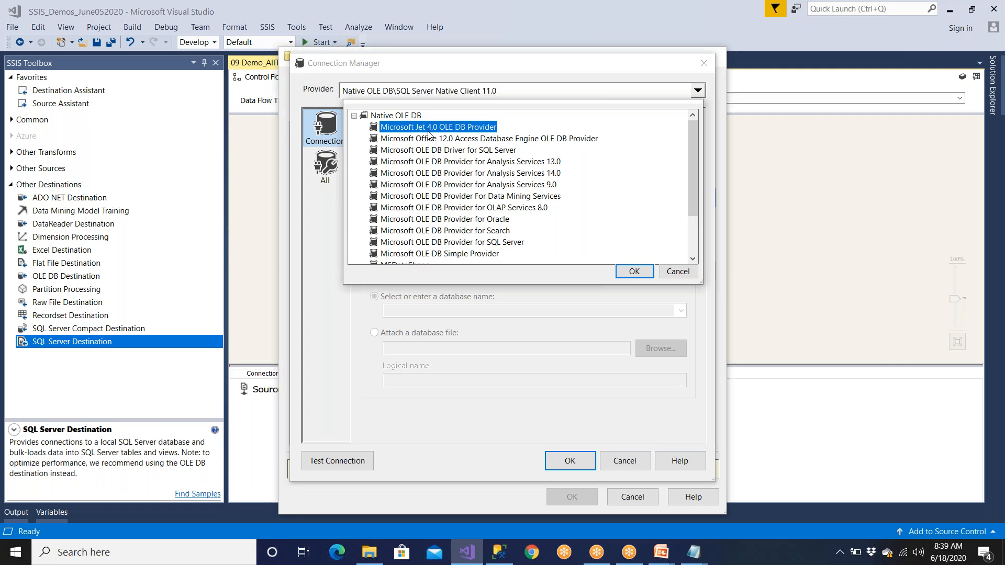
left_click(505, 140)
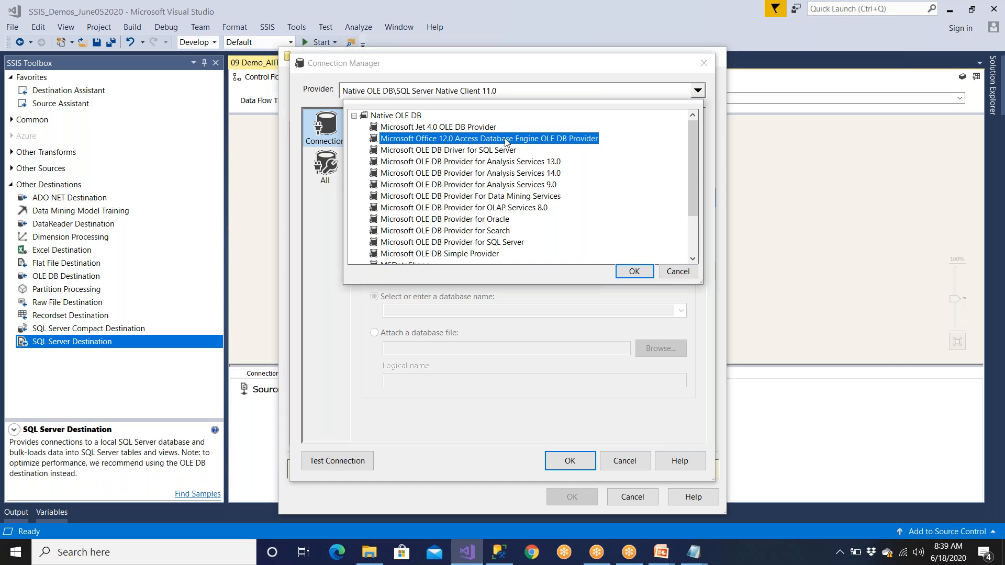
left_click(487, 128)
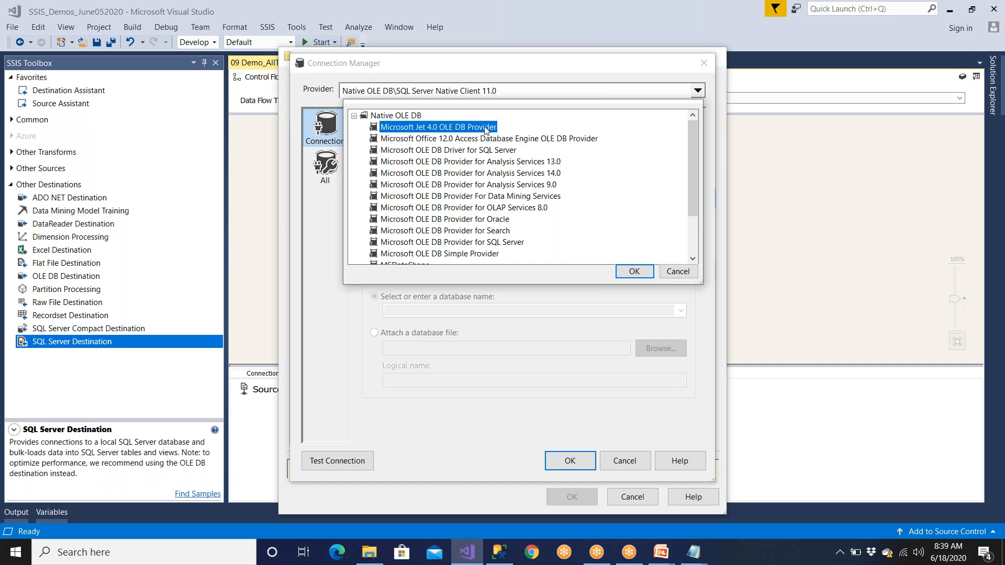
left_click(486, 140)
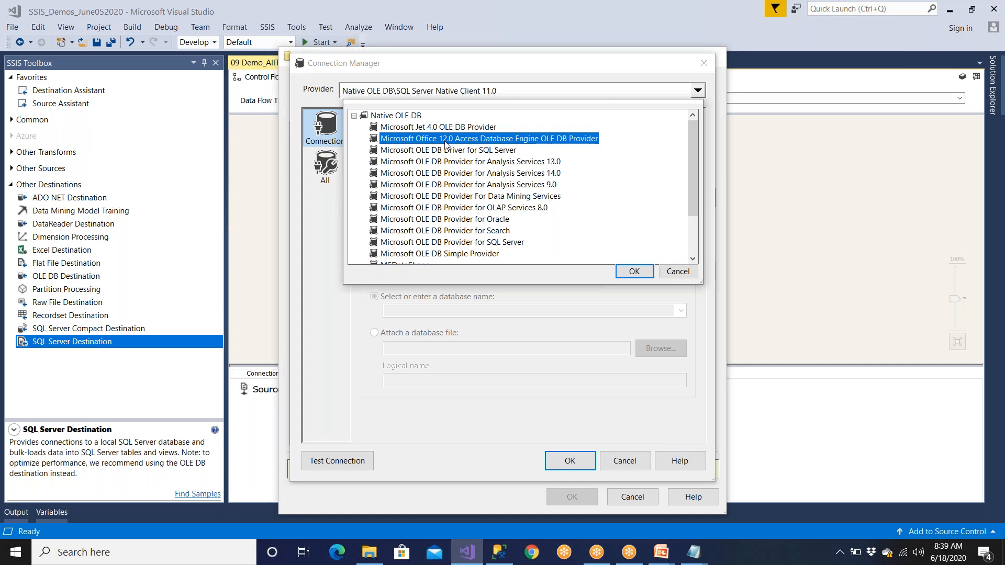
left_click(463, 130)
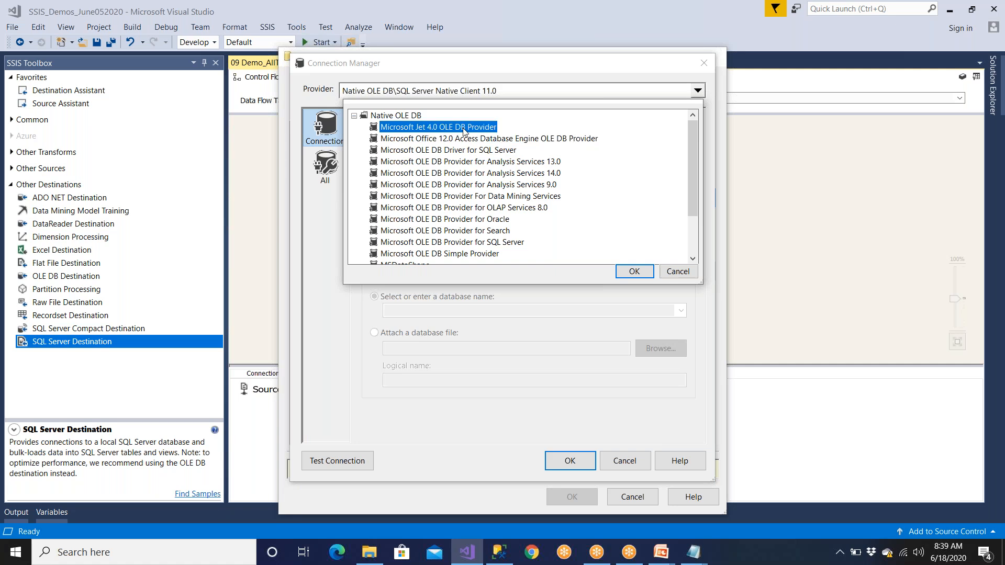
left_click(506, 140)
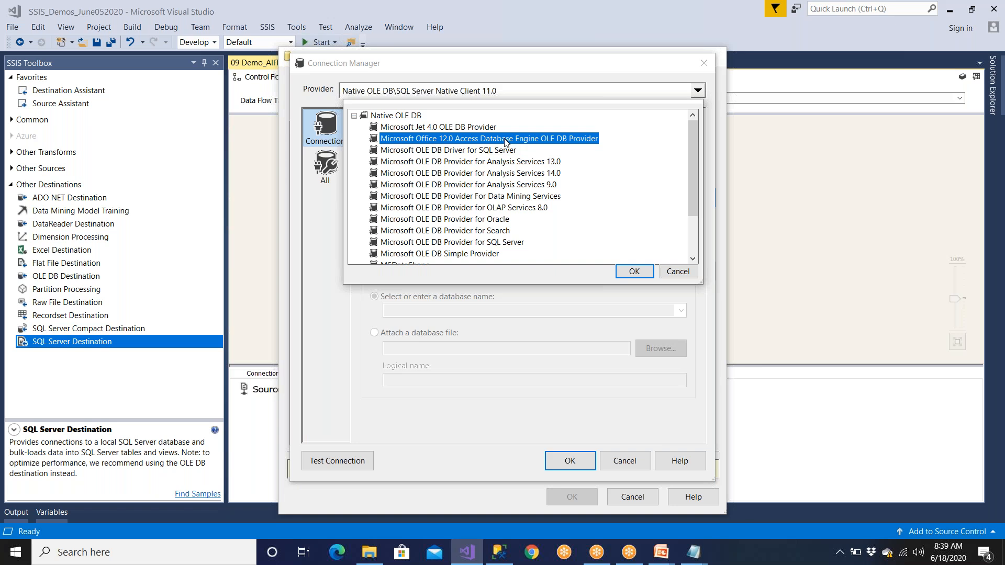
key("Escape")
left_click(626, 461)
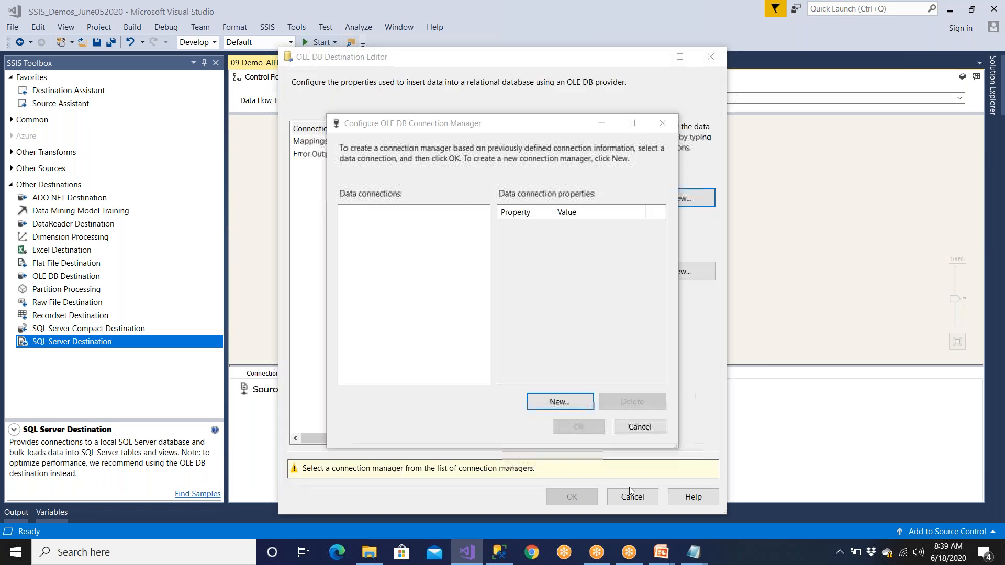
left_click(639, 427)
left_click(633, 497)
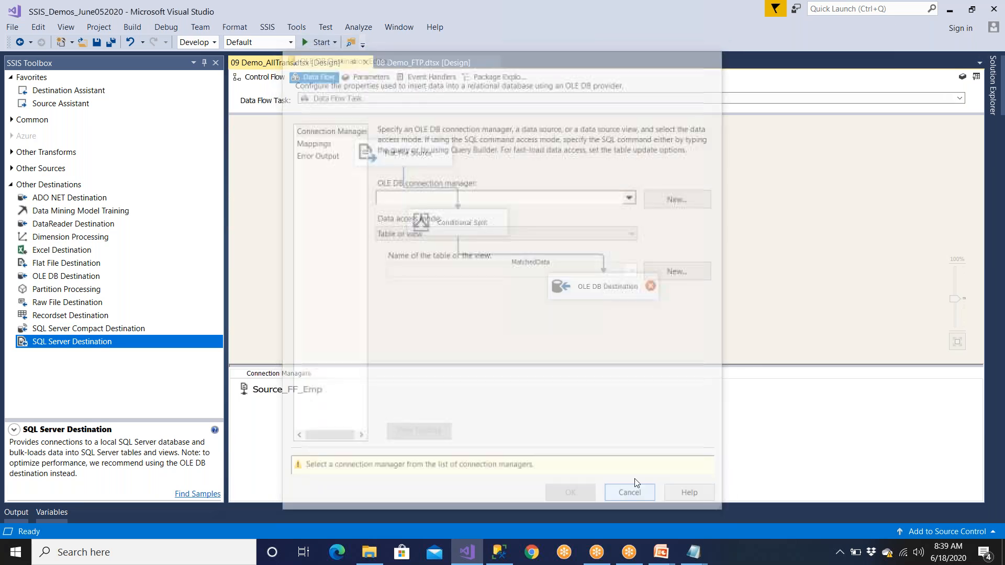
Step: Start a new OLE DB connection for the OLE DB Destination and enter the local machine's name as the server name
left_click(628, 292)
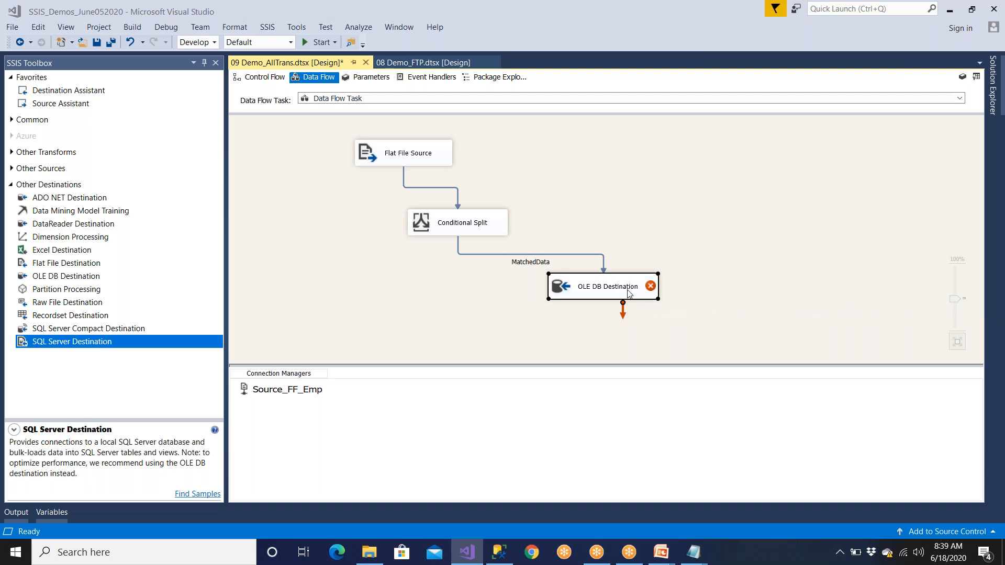
double_click(628, 292)
left_click(680, 201)
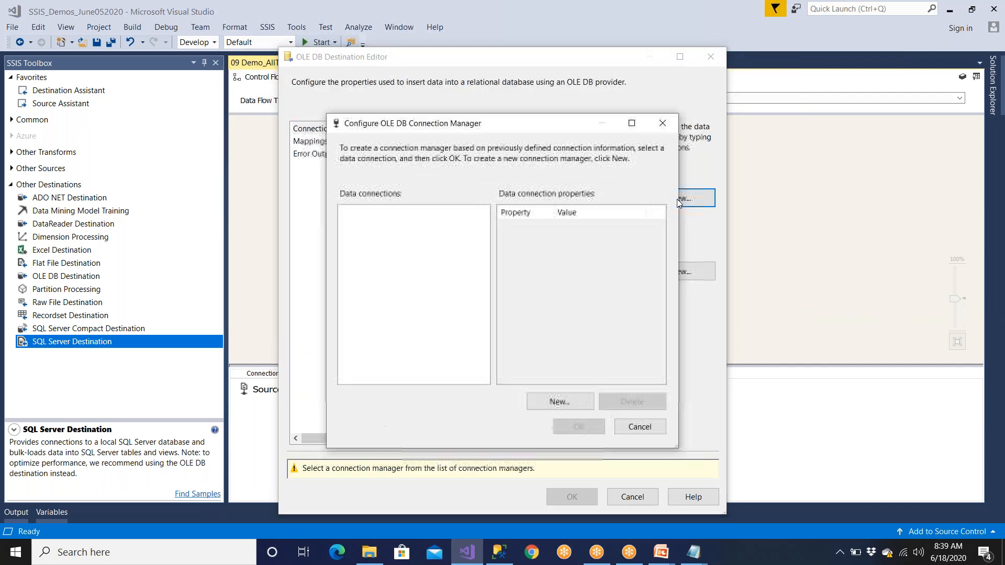
left_click(570, 401)
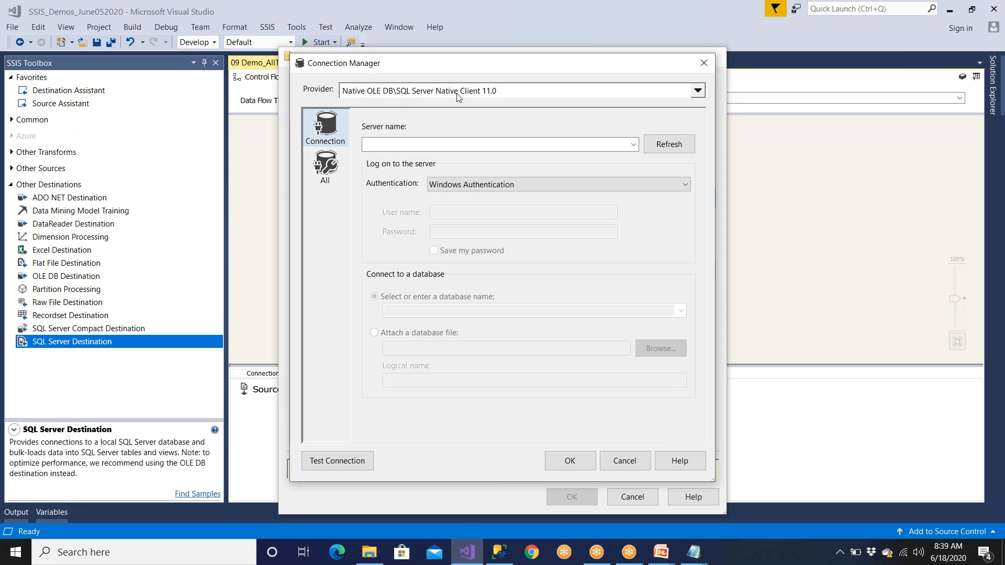
left_click(379, 145)
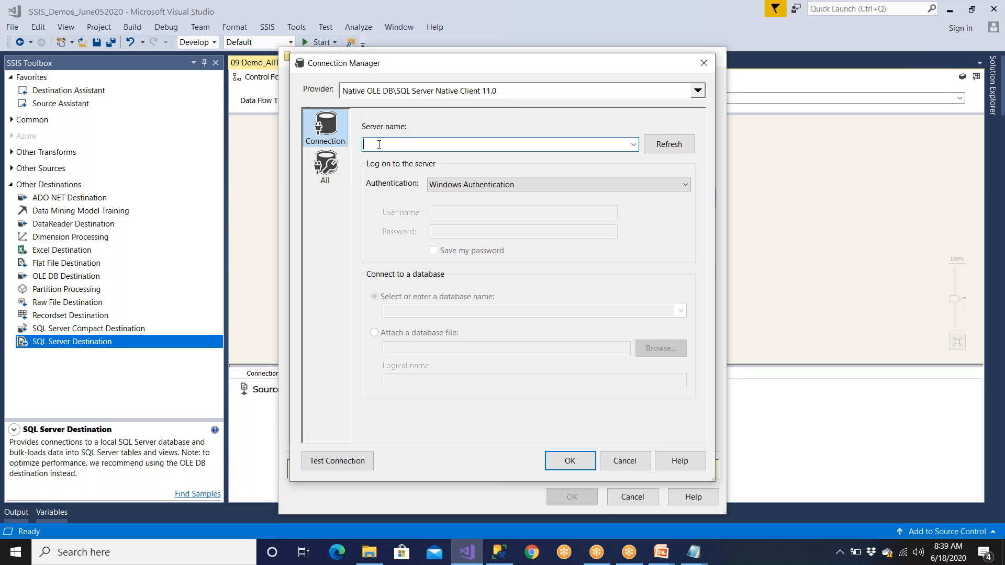
type(".")
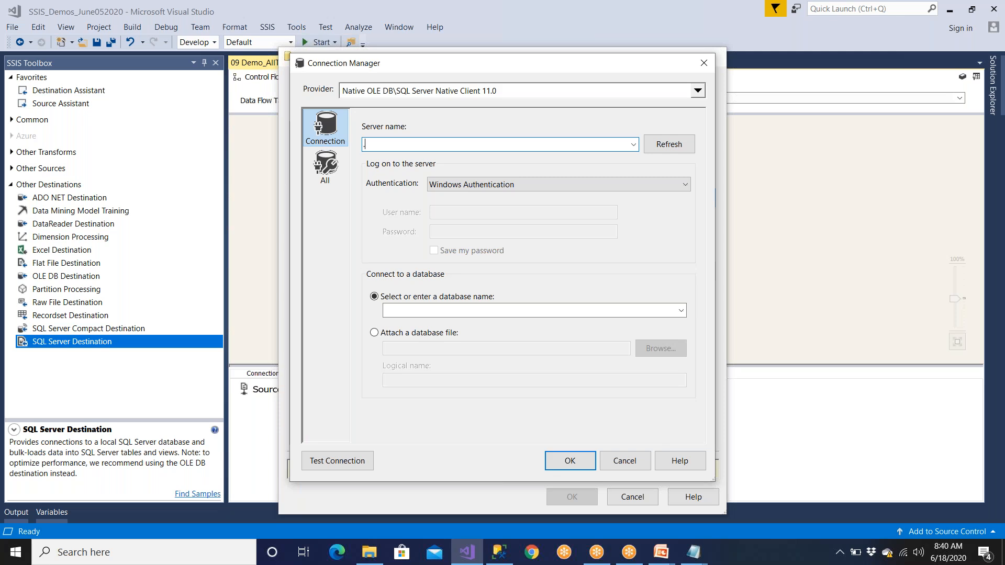
key("BackSpace")
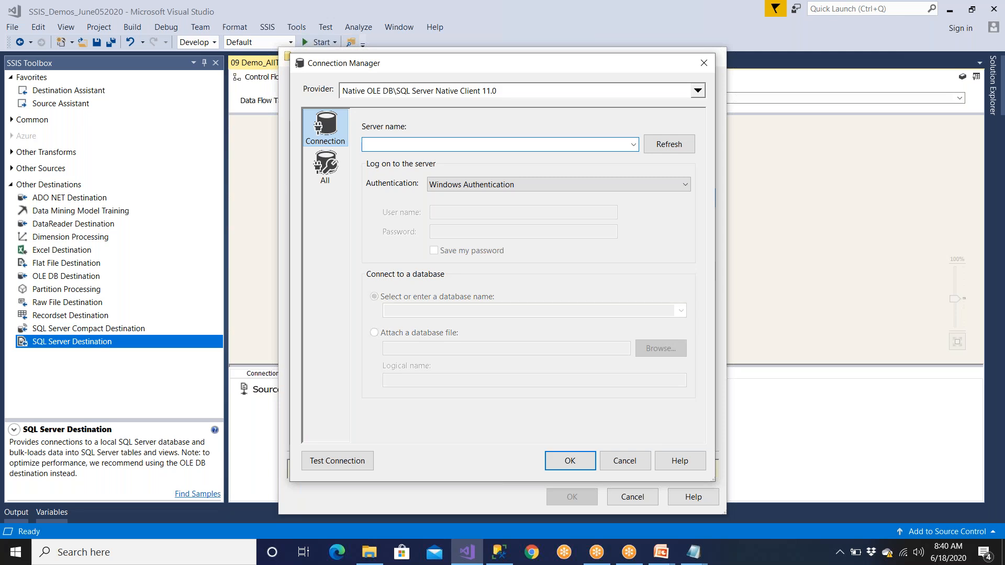
type("KEDAR")
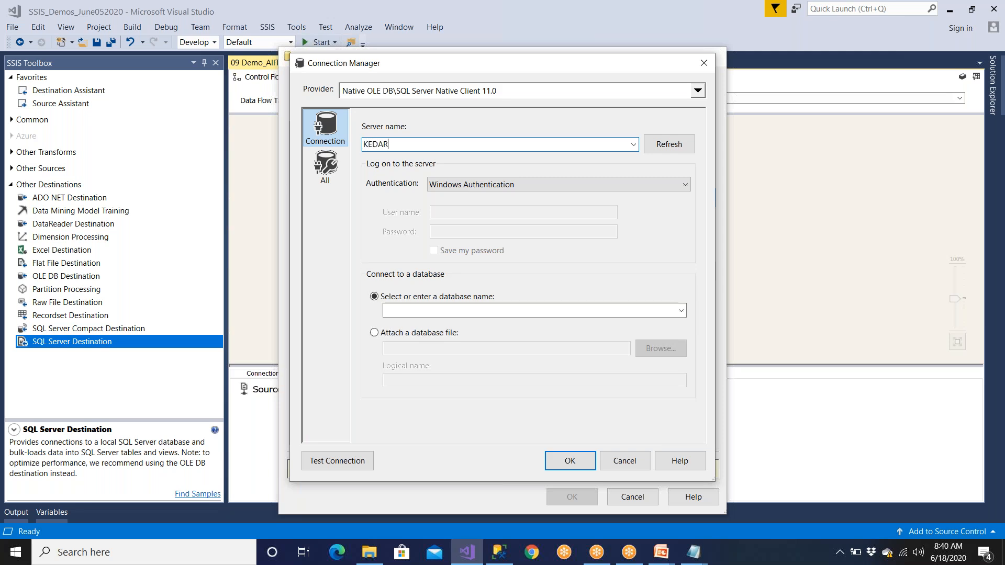
Step: Test the server connection, and try a dot as the server name before testing with the local machine's name again
left_click(349, 464)
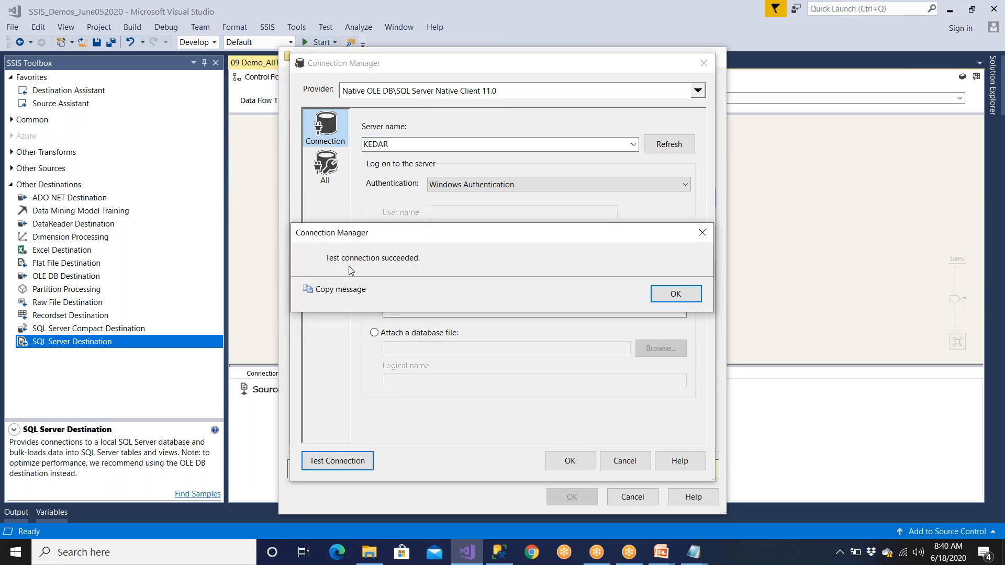
left_click(673, 294)
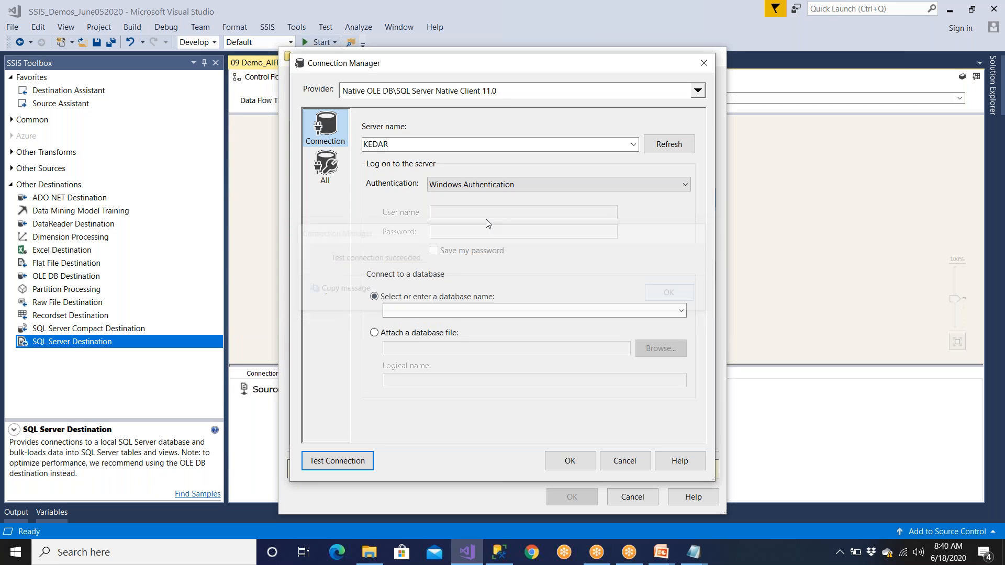
double_click(397, 148)
type(".")
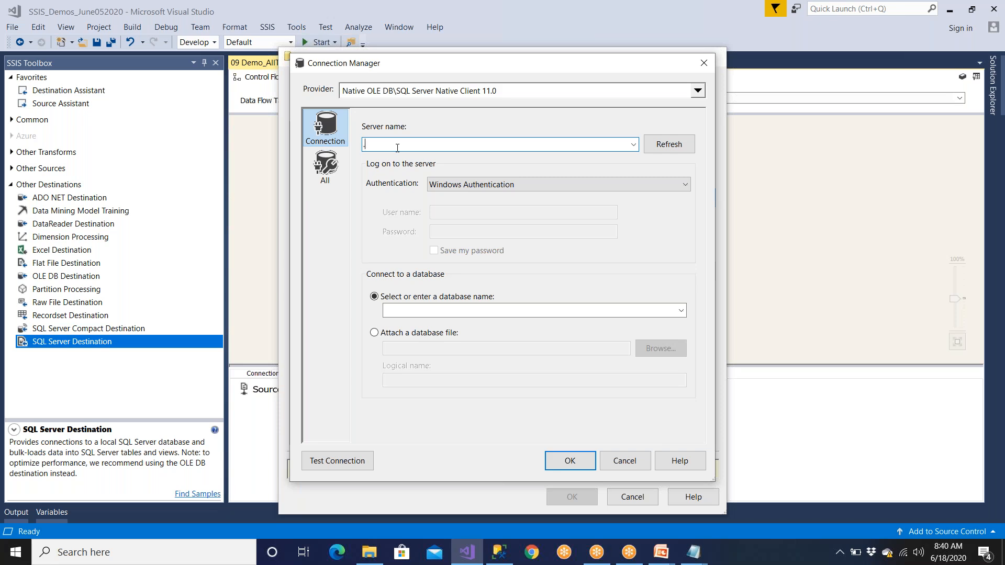
key("BackSpace")
type("K")
left_click(342, 469)
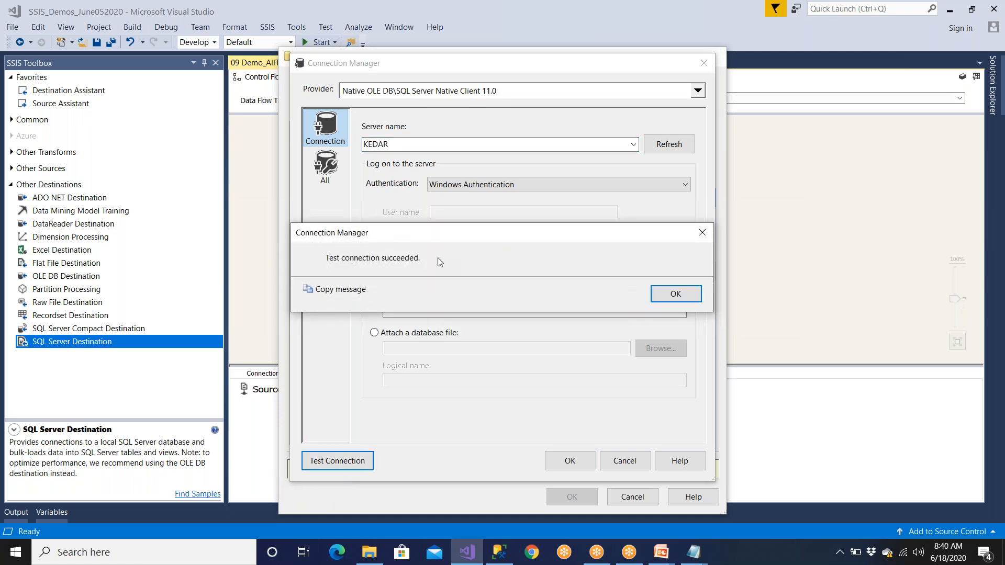
left_click(676, 293)
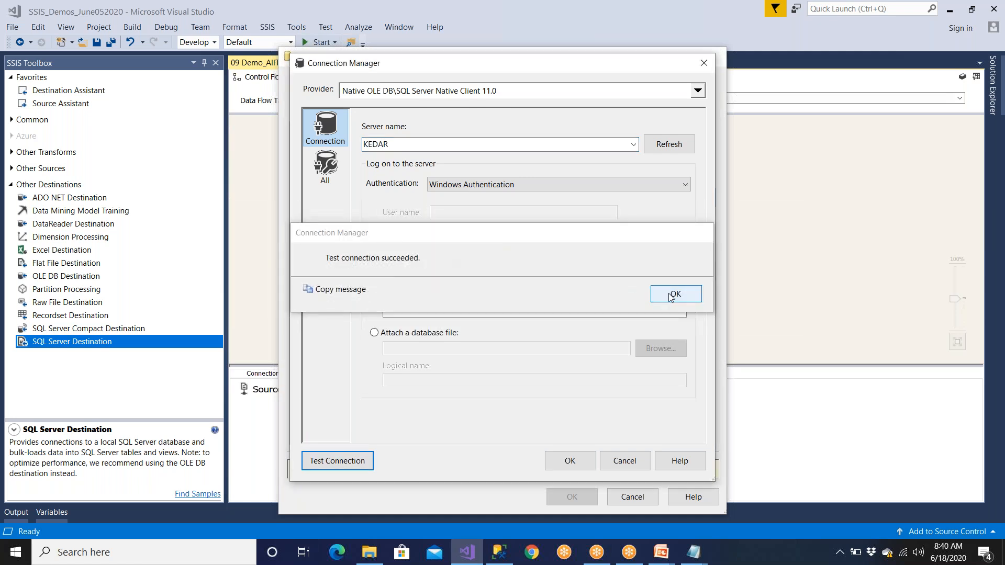
Step: Re-enter the local machine's name as the server name and test the connection
double_click(380, 142)
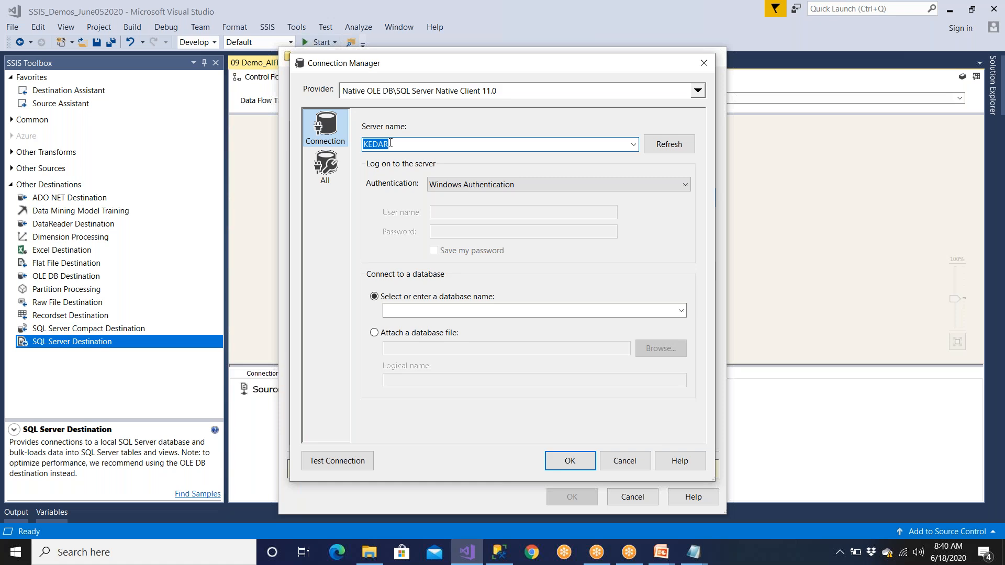
type("kedar")
left_click(355, 461)
left_click(665, 294)
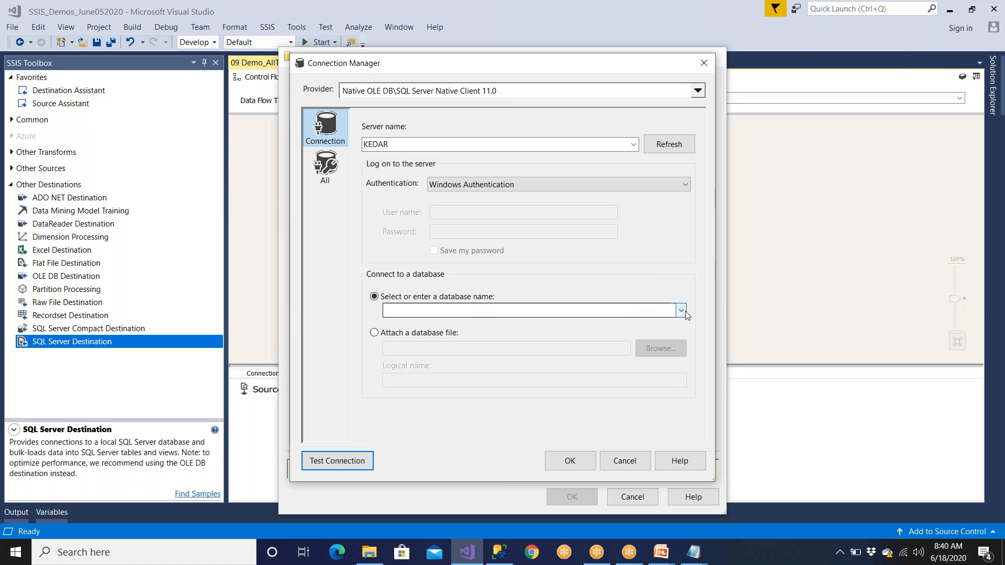
Step: Choose Stage_Company as the database for the connection and test it
left_click(681, 311)
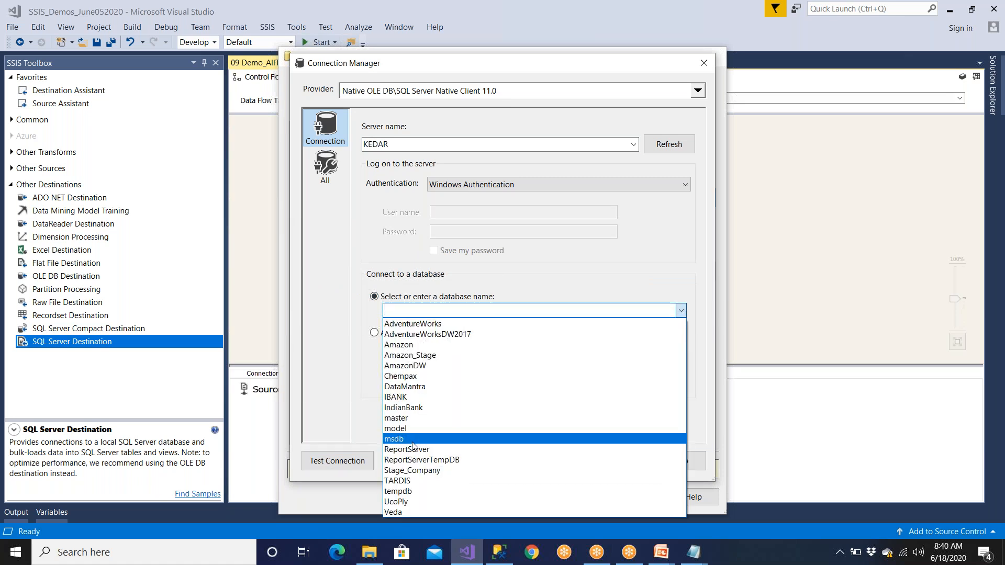
left_click(419, 469)
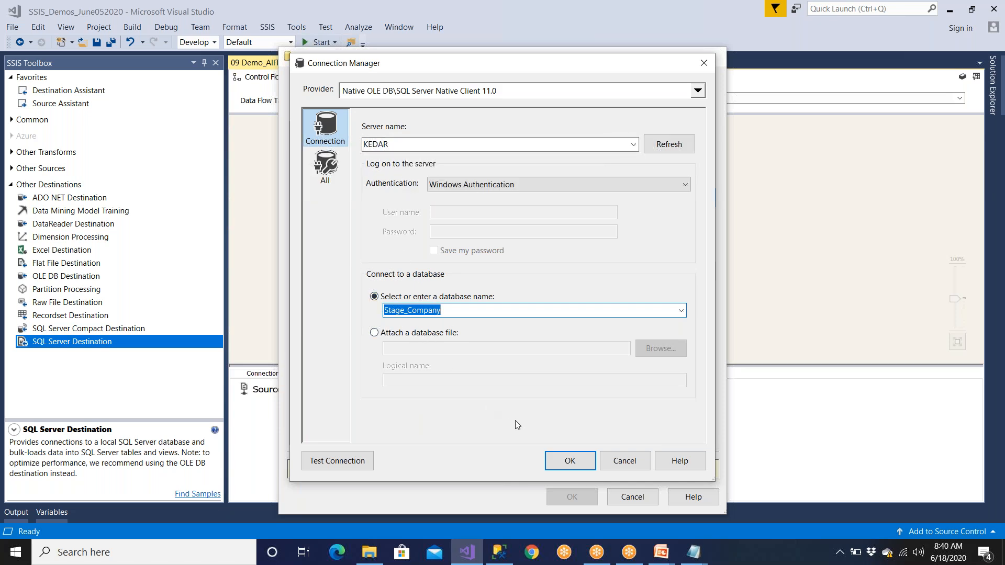
left_click(356, 463)
left_click(672, 293)
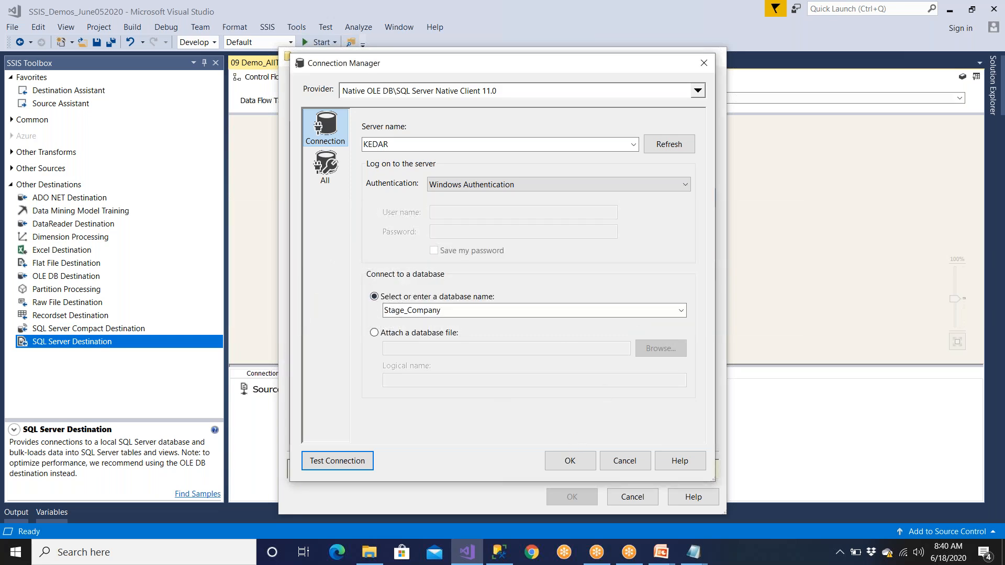
Step: Keep Windows Authentication for the connection and accept it for the OLE DB Destination
left_click(489, 184)
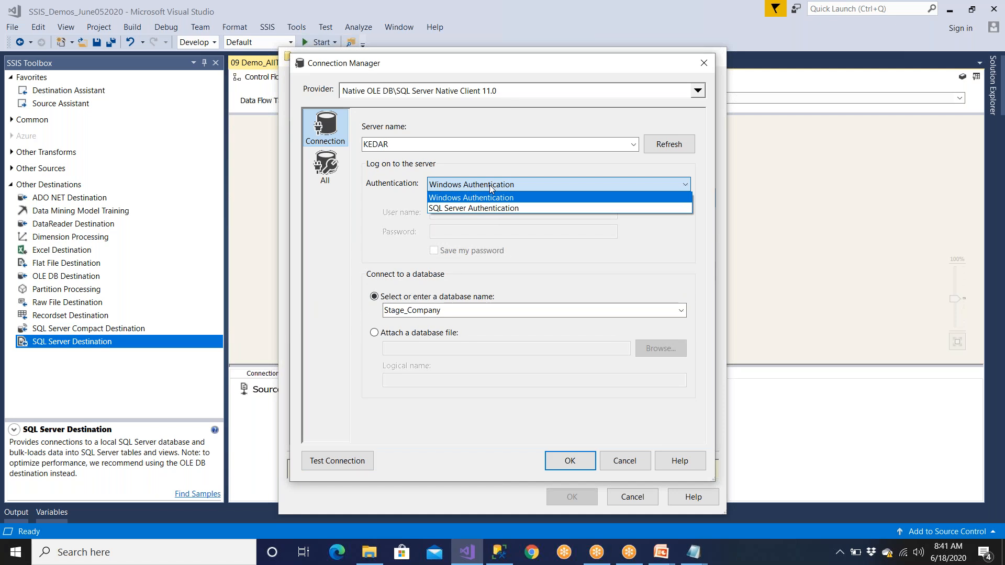
left_click(489, 184)
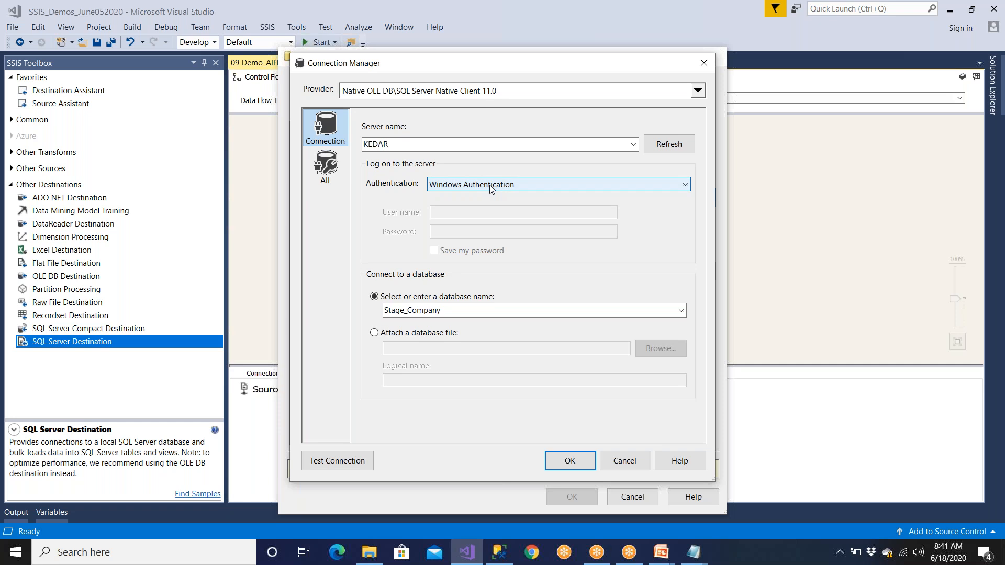
left_click(566, 457)
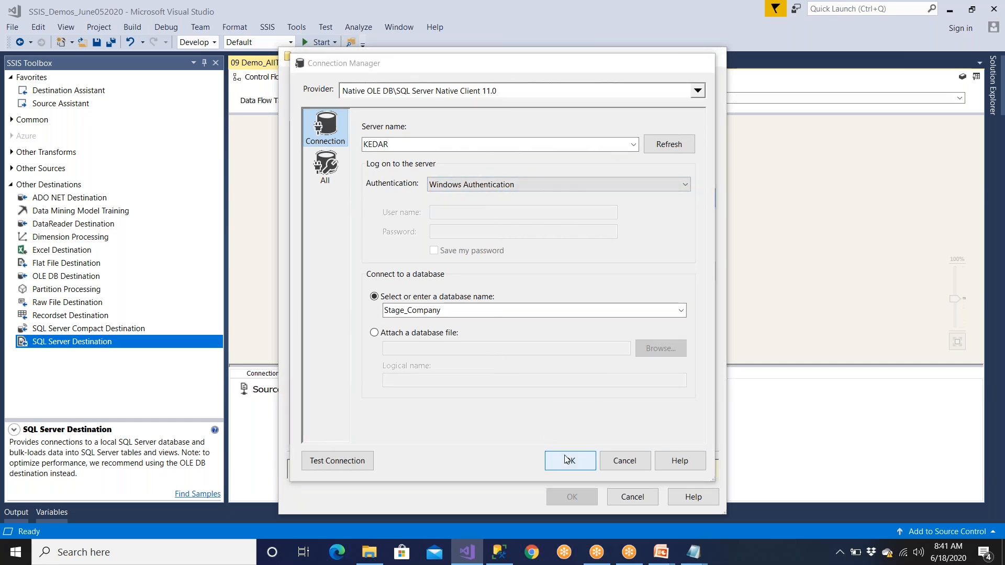
left_click(579, 427)
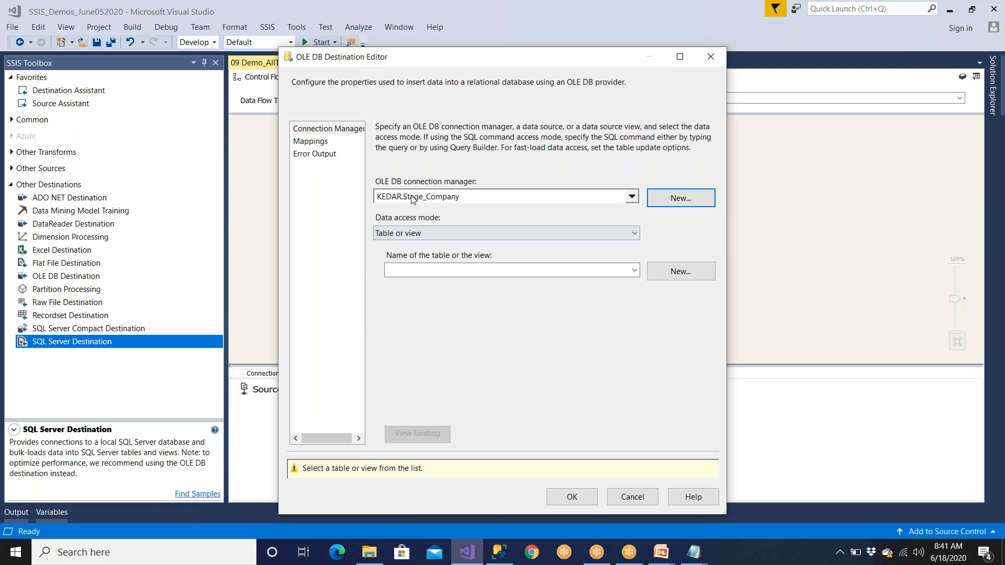
Step: Switch to SQL Server Management Studio and list the tables of the Stage_Company database
left_click(499, 553)
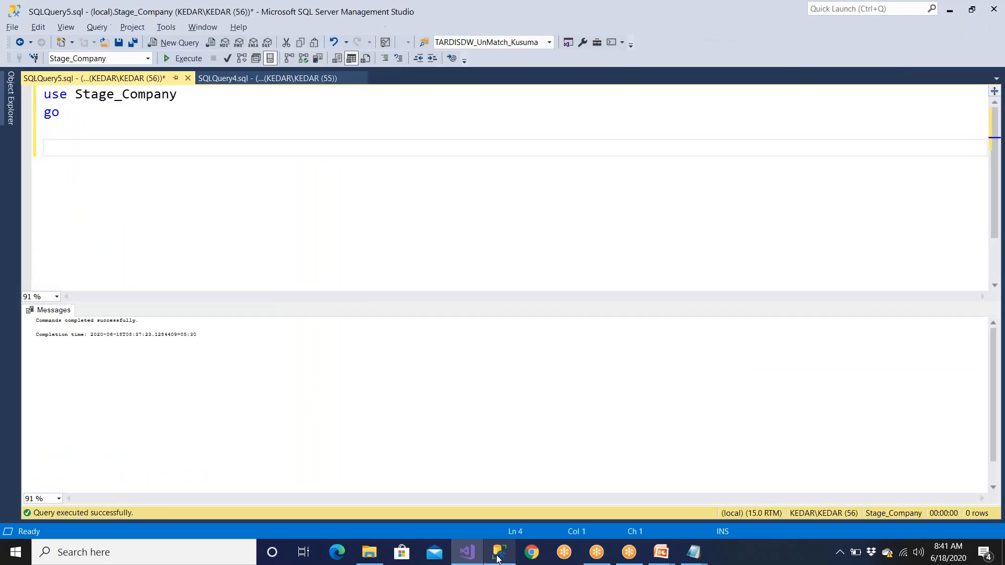
left_click(10, 106)
double_click(82, 306)
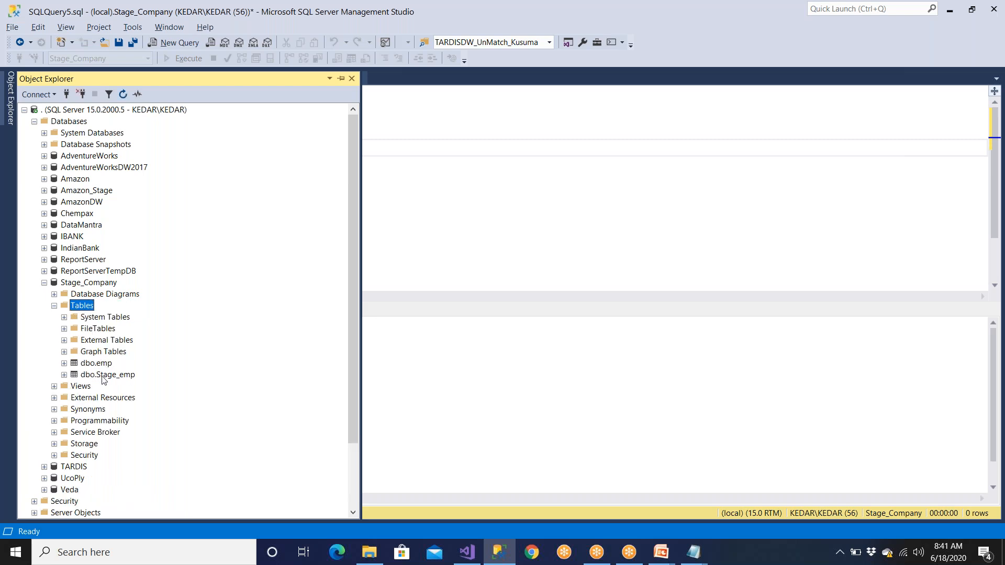
Step: Switch back to Visual Studio and set the OLE DB Destination's data access mode to Table or view - fast load
key("alt+Tab")
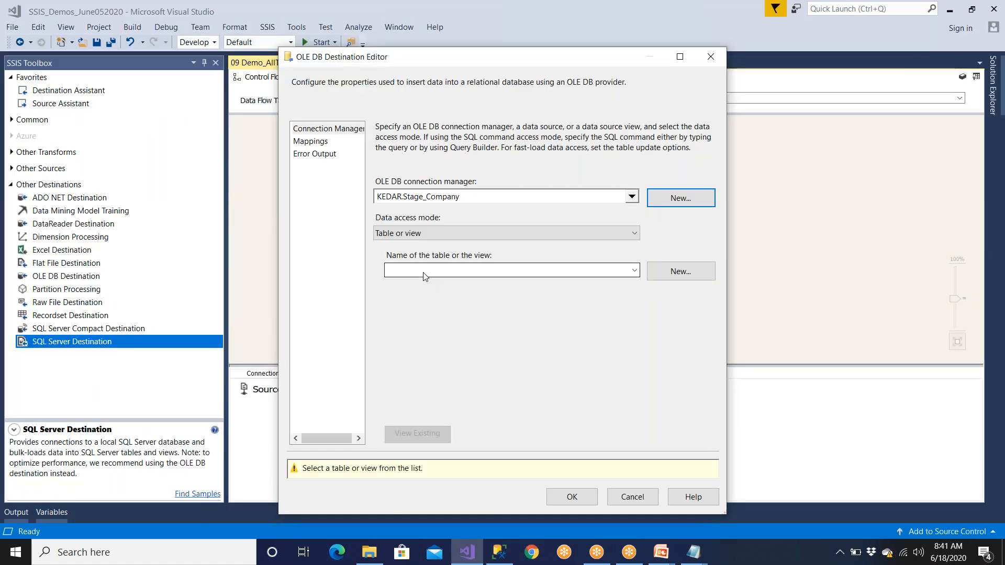
left_click(422, 235)
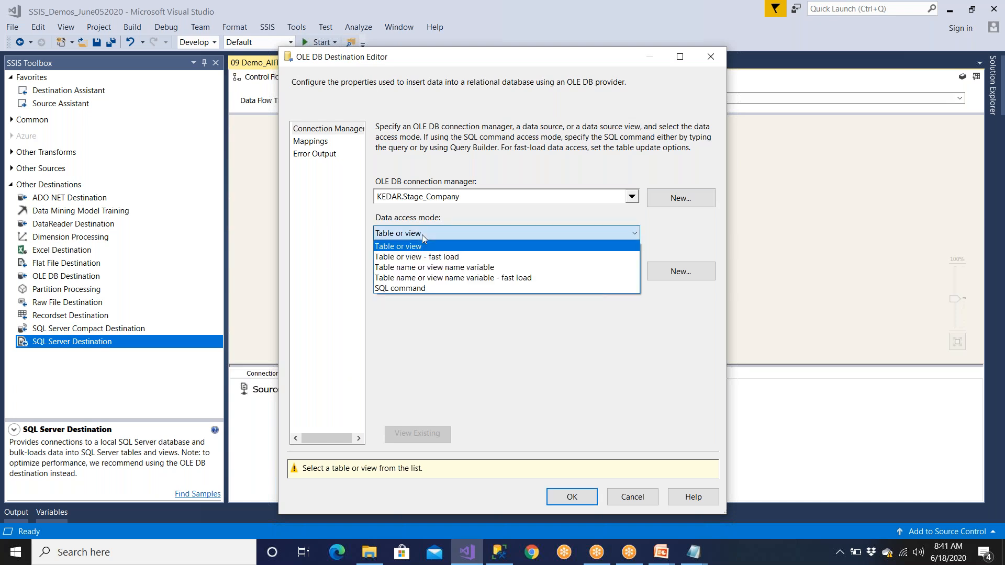
left_click(467, 248)
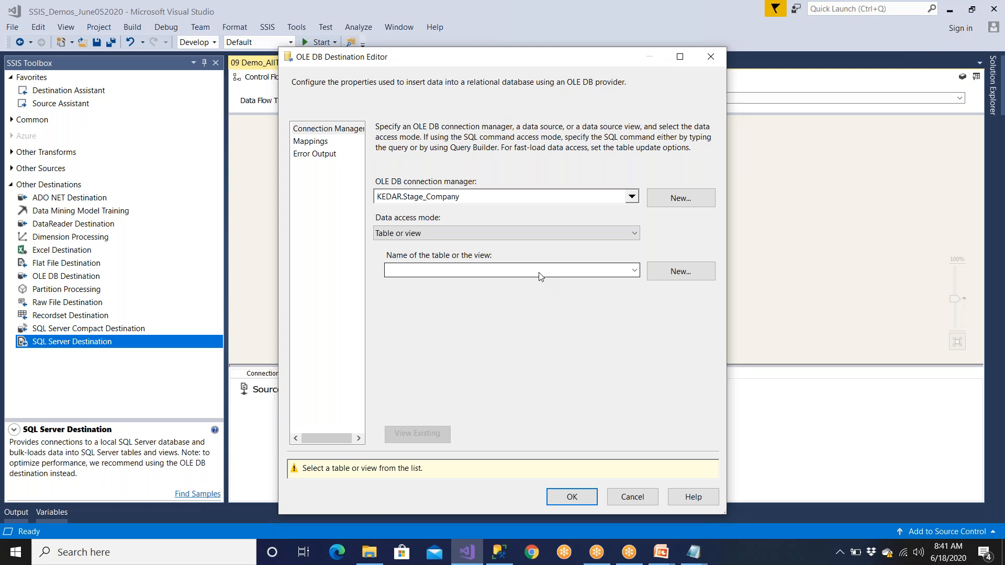
left_click(490, 235)
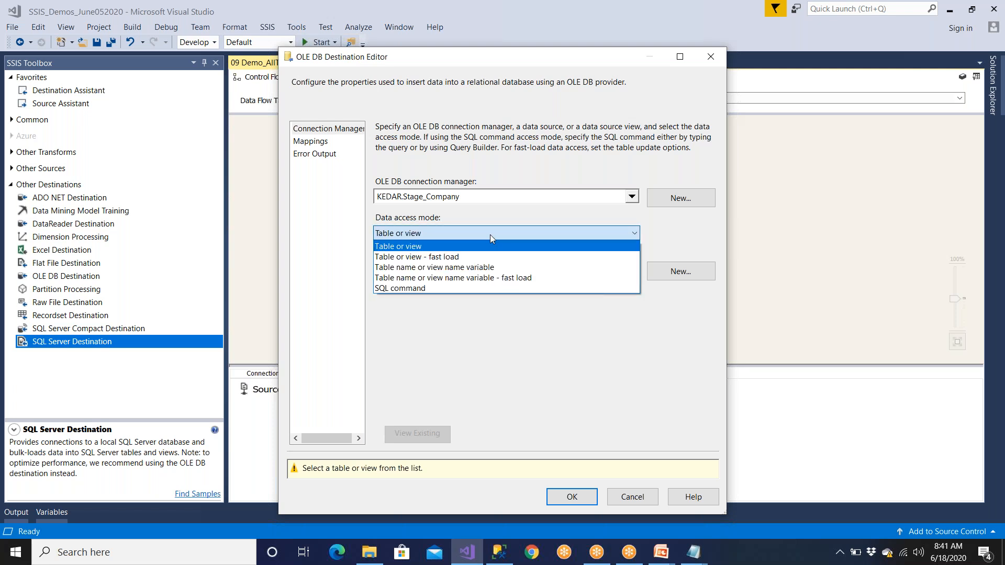
left_click(469, 256)
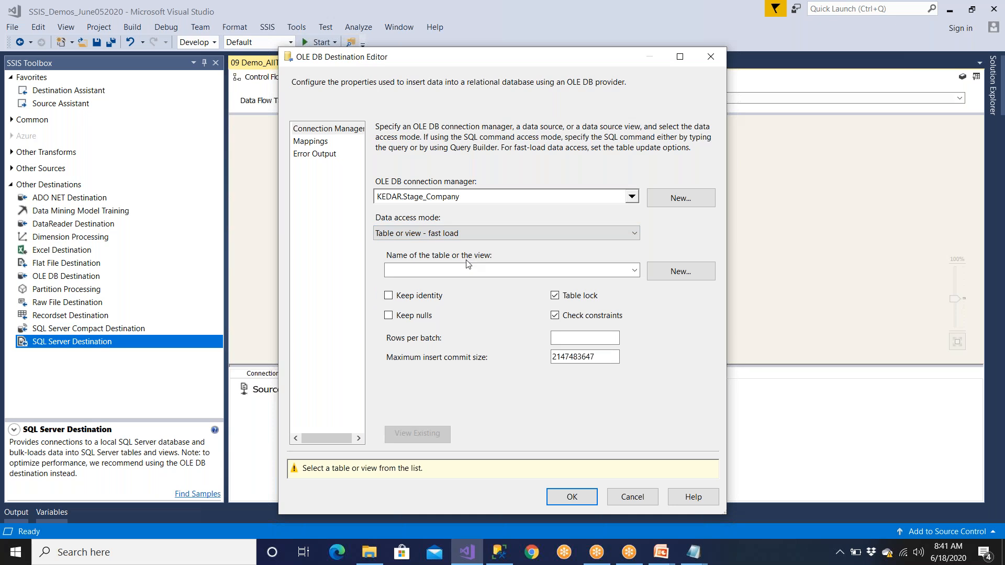
Step: Set the rows per batch to 1000 for the fast load, and select the maximum insert commit size value
left_click(563, 337)
type("1000")
left_click_drag(570, 338, 556, 338)
left_click(584, 342)
left_click_drag(613, 358, 521, 361)
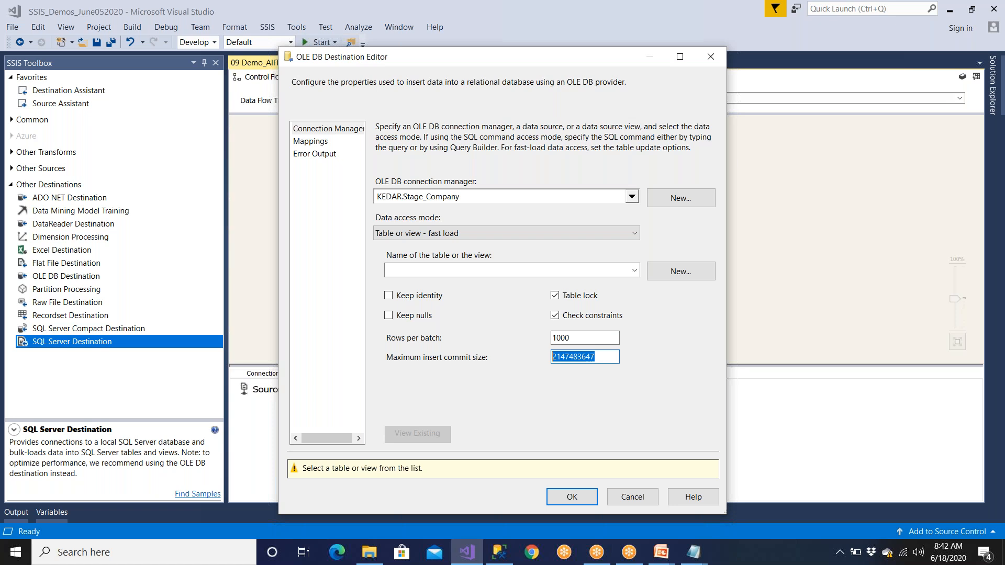
Step: Switch to the untitled Notepad document and replace its text with "Hi" and, after a blank line, "I am" followed by the person's name
left_click(693, 552)
left_click(653, 517)
left_click(372, 164)
left_click_drag(372, 163, 217, 118)
type("Hi")
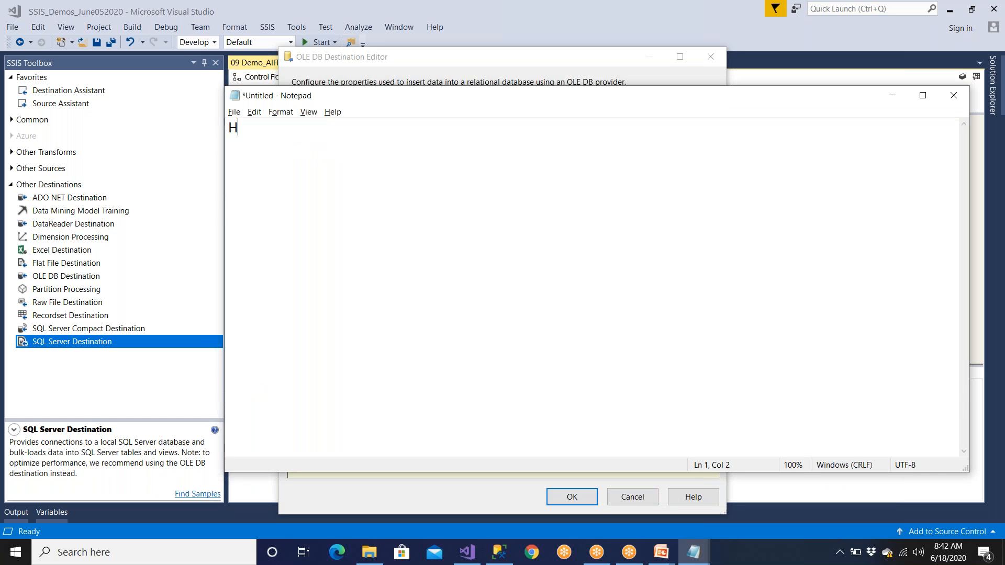
key("Return")
key("Return")
type("I am Bhasa")
key("BackSpace")
type("kar")
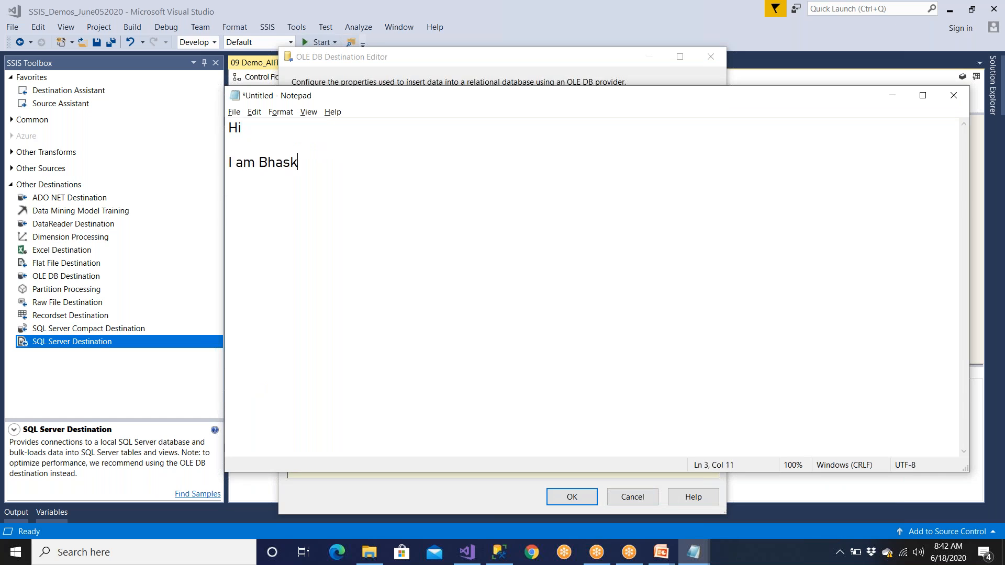
Step: Save the note as Pers in the Downloads folder
left_click(235, 112)
left_click(251, 163)
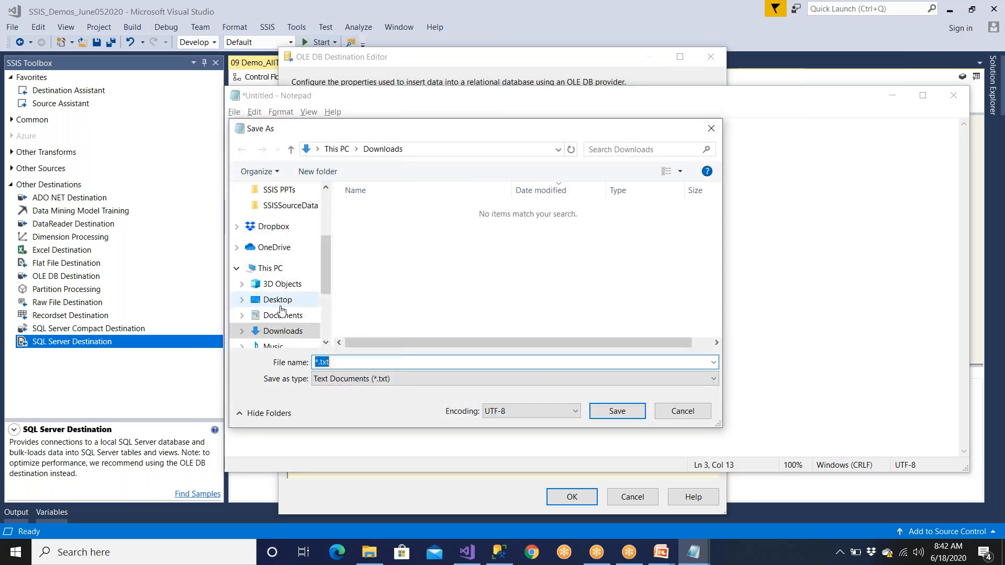
left_click(325, 219)
left_click(278, 232)
left_click(338, 362)
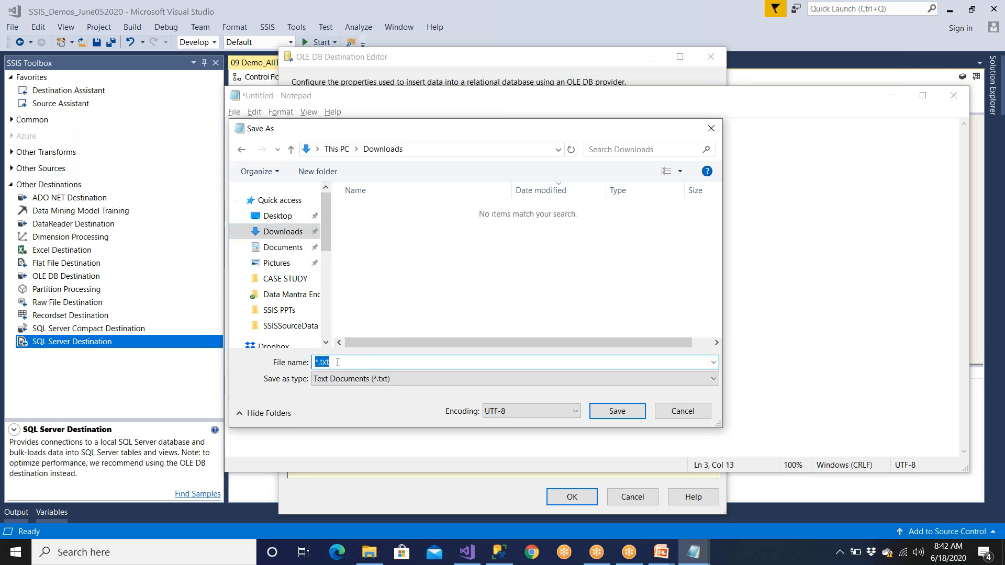
type("Pers")
left_click(610, 414)
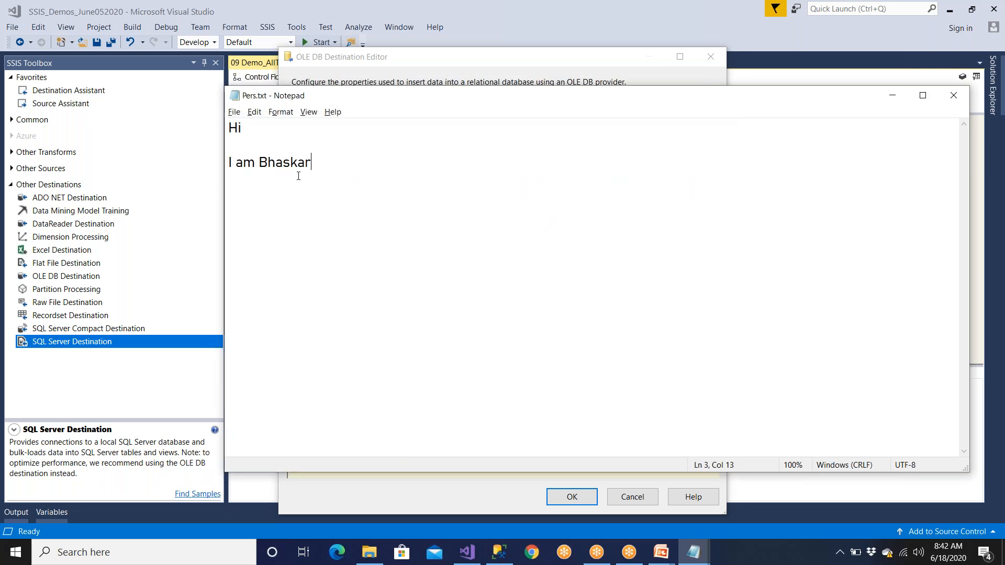
Step: Append "from India" to the introduction sentence in Pers.txt and save the file
left_click(234, 113)
left_click(313, 162)
type("from I")
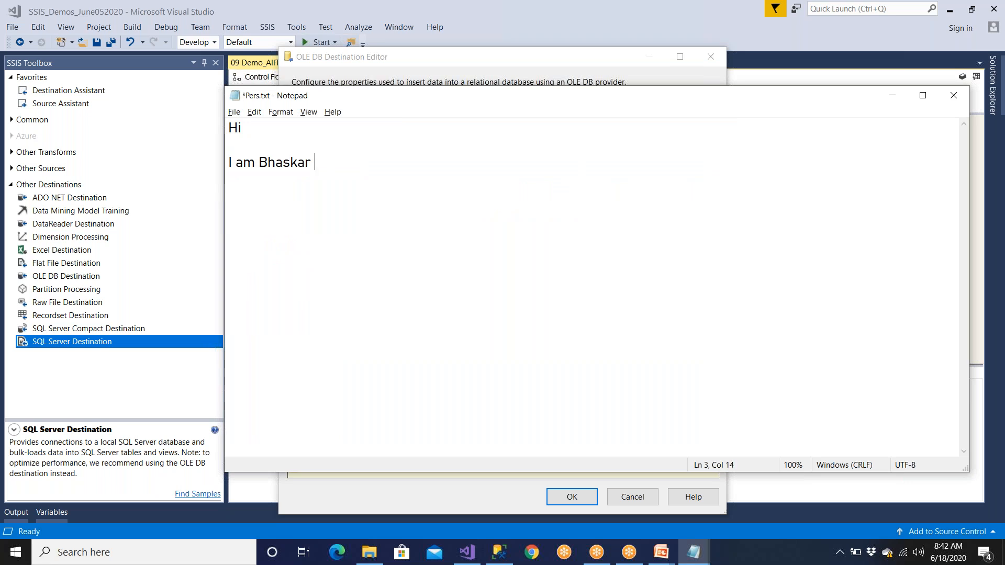
type("ndia")
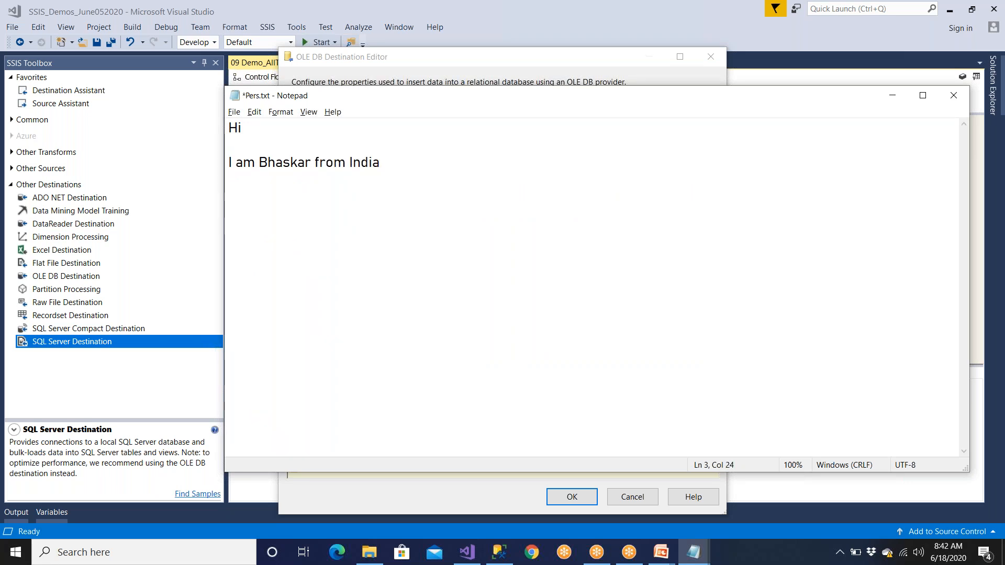
left_click(234, 112)
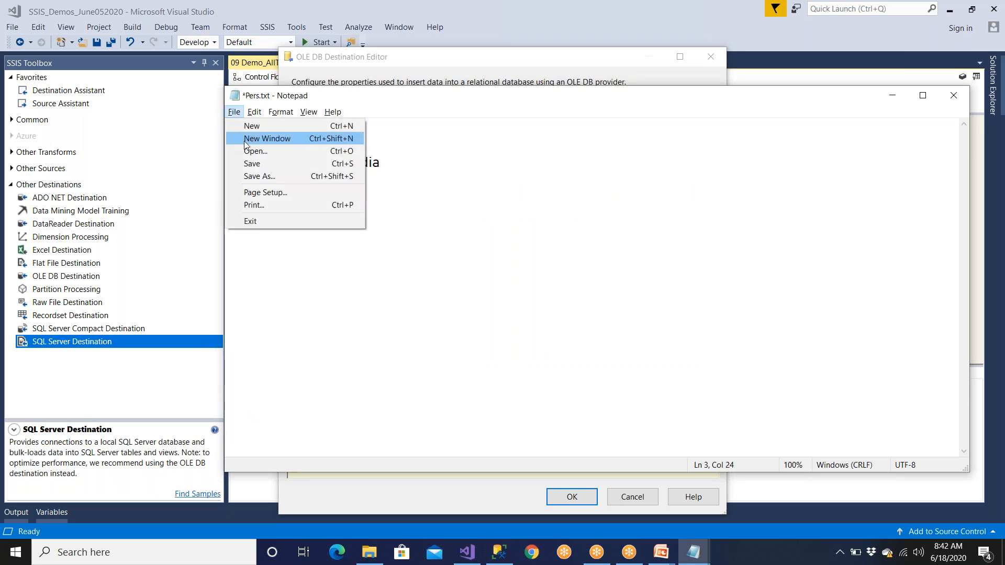
left_click(252, 164)
left_click(235, 112)
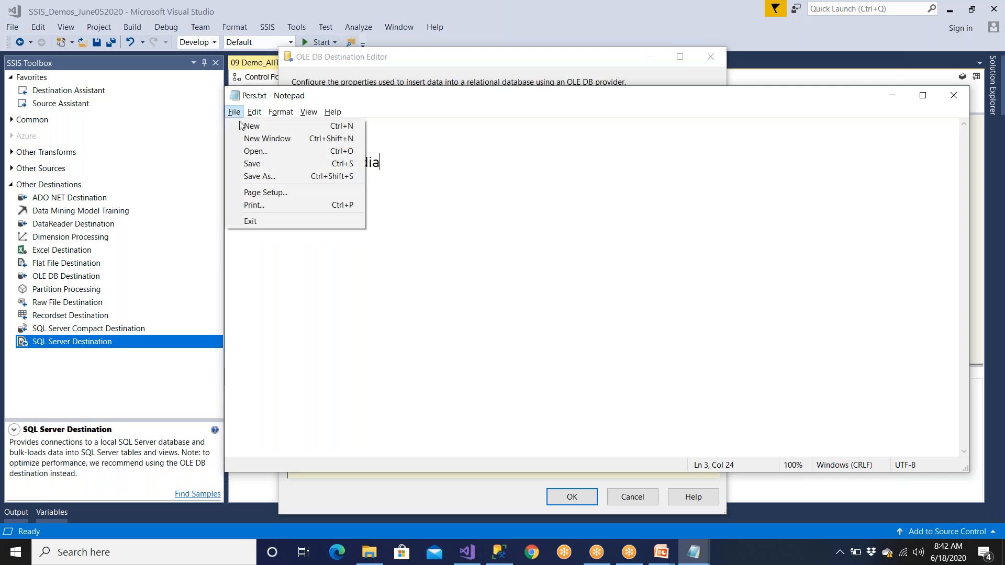
left_click(293, 163)
left_click(235, 113)
left_click(257, 162)
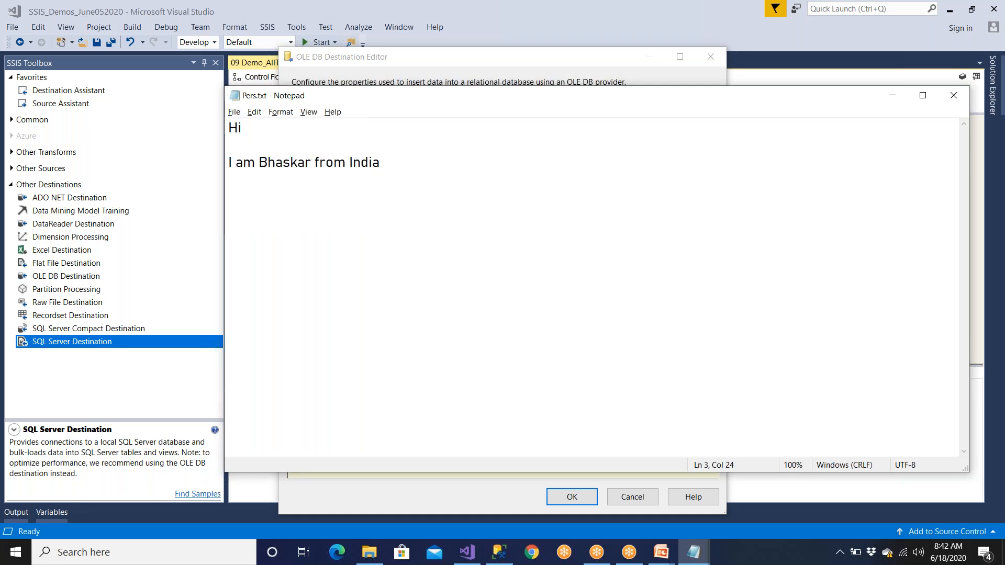
Step: Add the sentence "I am Trainer" after "India." in Pers.txt
type(". Iam")
key("BackSpace")
key("BackSpace")
key("BackSpace")
key("BackSpace")
type("am Trainere")
key("BackSpace")
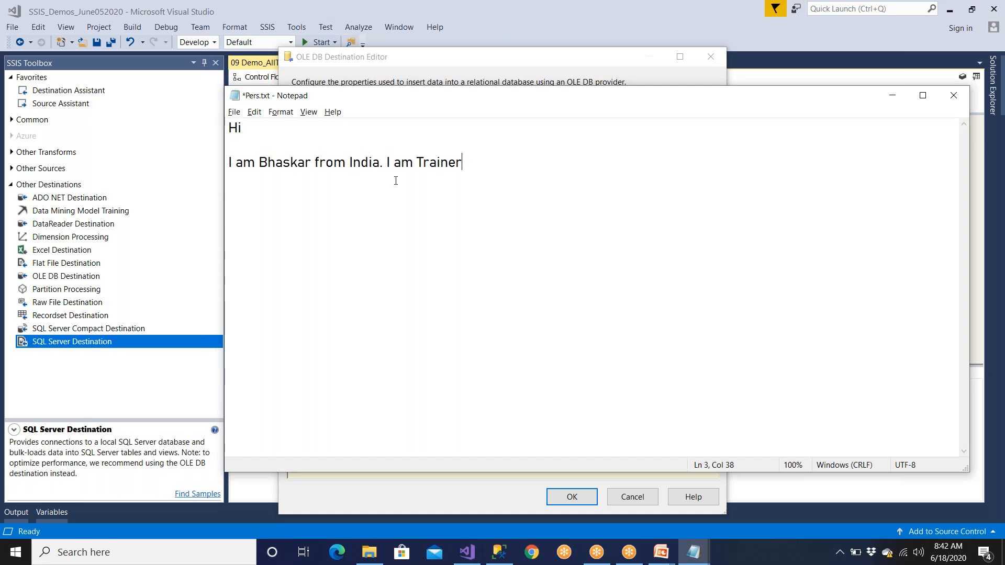
Step: Compare the saved first sentence with the unsaved "I am Trainer" by highlighting each in turn
left_click_drag(385, 168, 228, 164)
left_click(388, 199)
left_click_drag(388, 164, 463, 163)
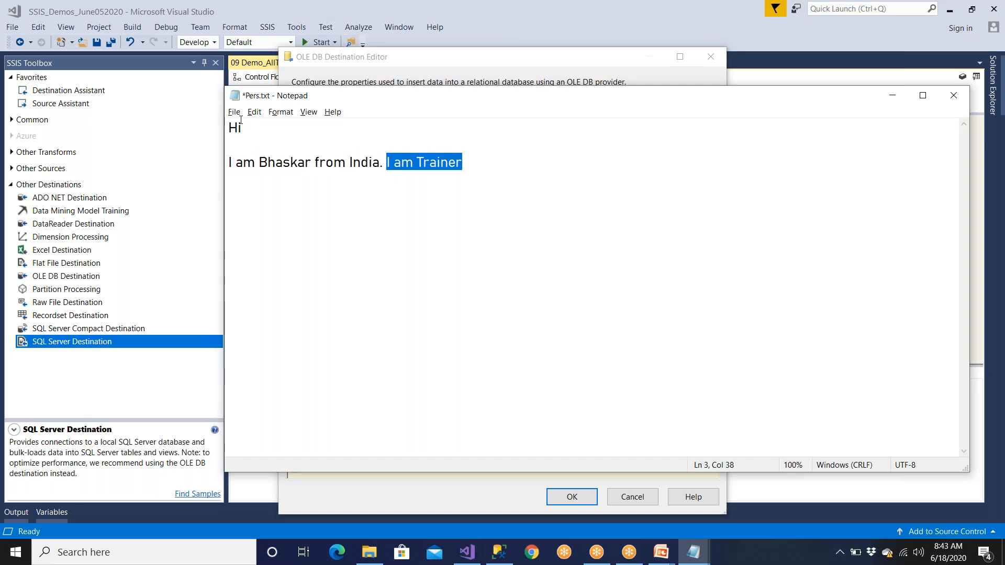
left_click(397, 194)
left_click_drag(383, 163, 478, 163)
left_click(474, 163)
left_click_drag(387, 162, 400, 308)
Step: Review the Rows per batch and Maximum insert commit size values in the OLE DB Destination Editor and return to Pers.txt
left_click(390, 500)
left_click_drag(574, 338, 529, 338)
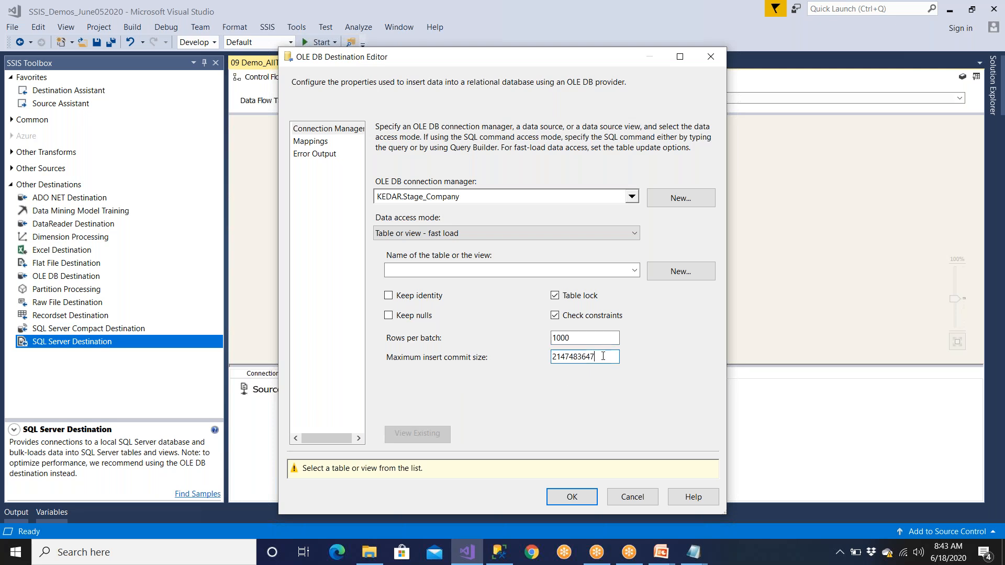
left_click_drag(597, 356, 531, 361)
key("alt+Tab")
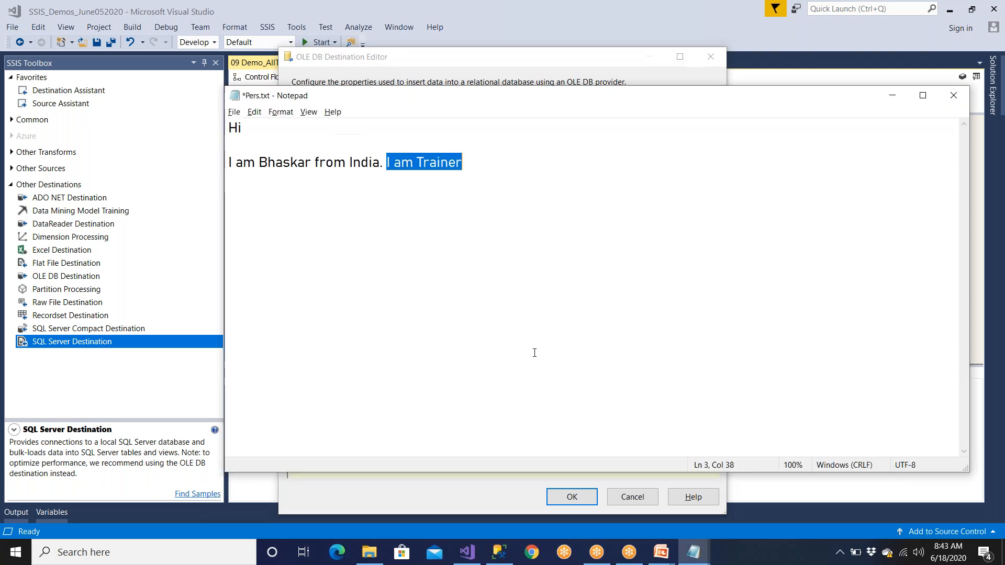
Step: Extend the sentence "I am Trainer" in Pers.txt with "for MSBI and SQL Server. We have a"
left_click(485, 164)
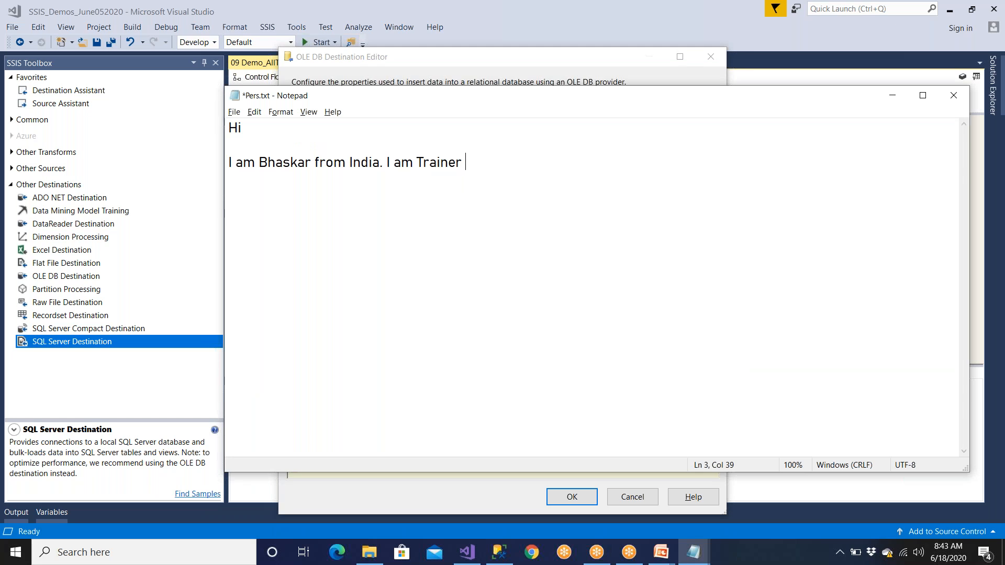
type("for MSBI and an")
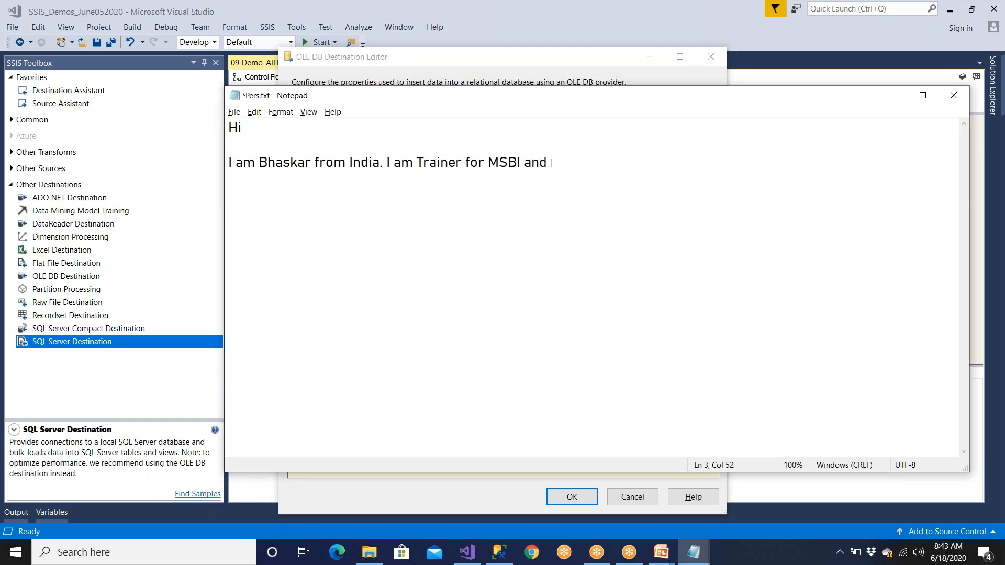
key("BackSpace")
key("BackSpace")
type("SQL Ser")
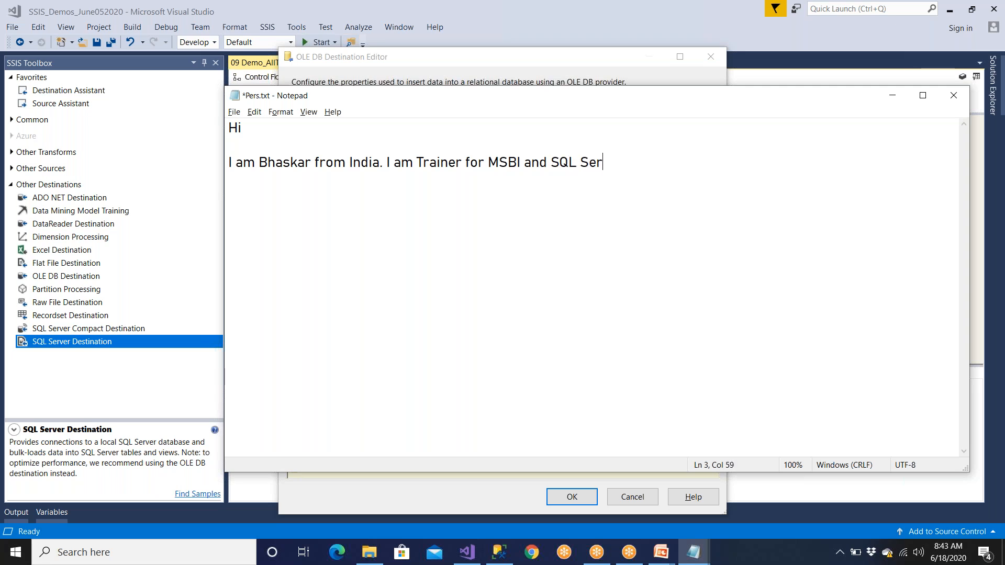
type("ver. We have   a")
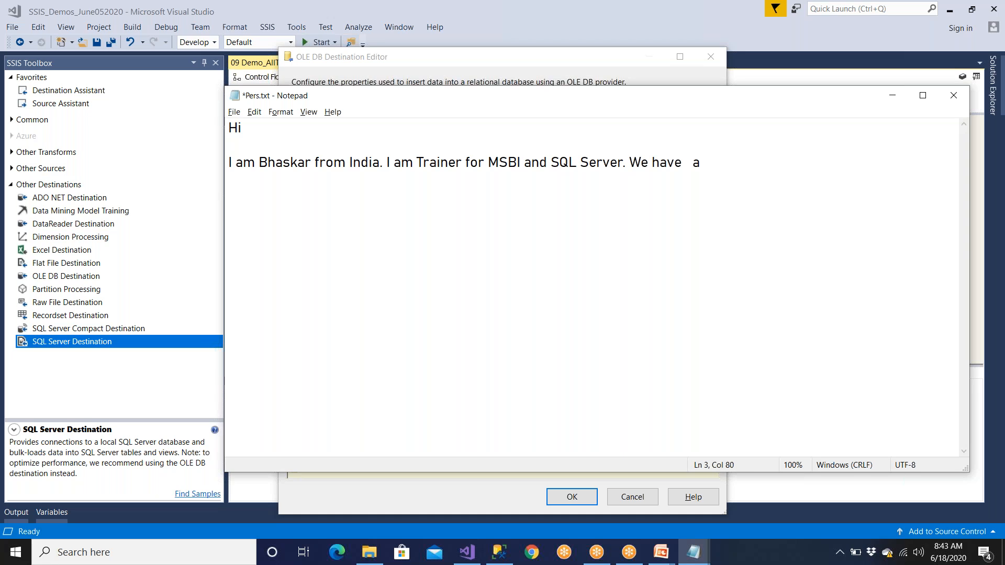
Step: Put the sentence starting with "I am Trainer" on its own line in Pers.txt and delete that line's text
left_click(234, 114)
left_click(248, 164)
left_click(388, 163)
key("Return")
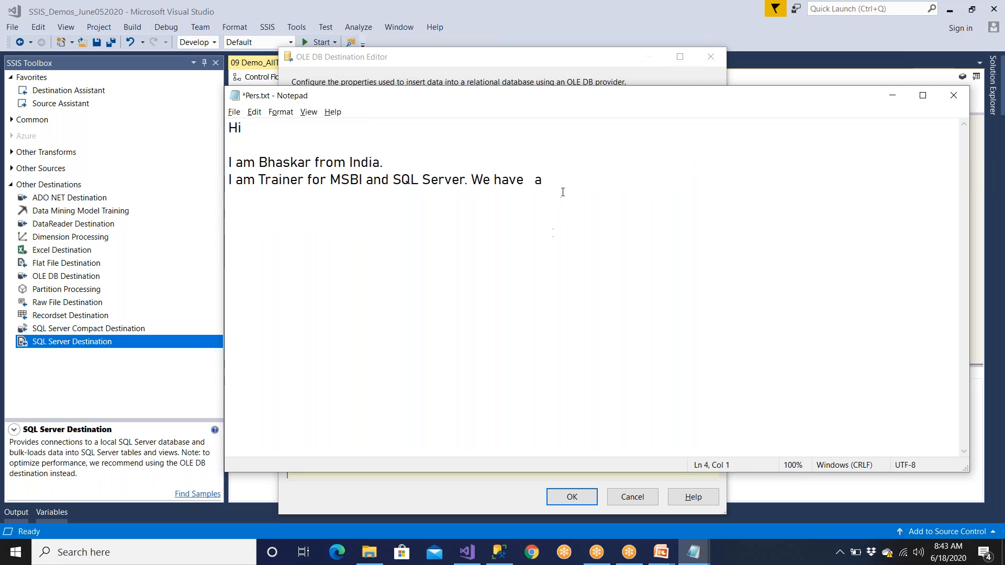
key("shift+End")
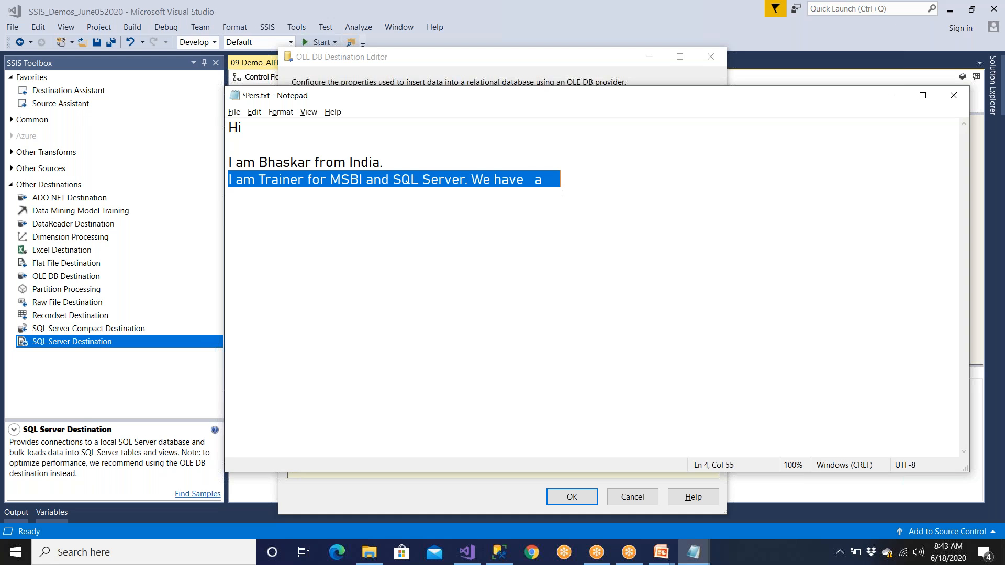
left_click_drag(563, 192, 212, 184)
key("BackSpace")
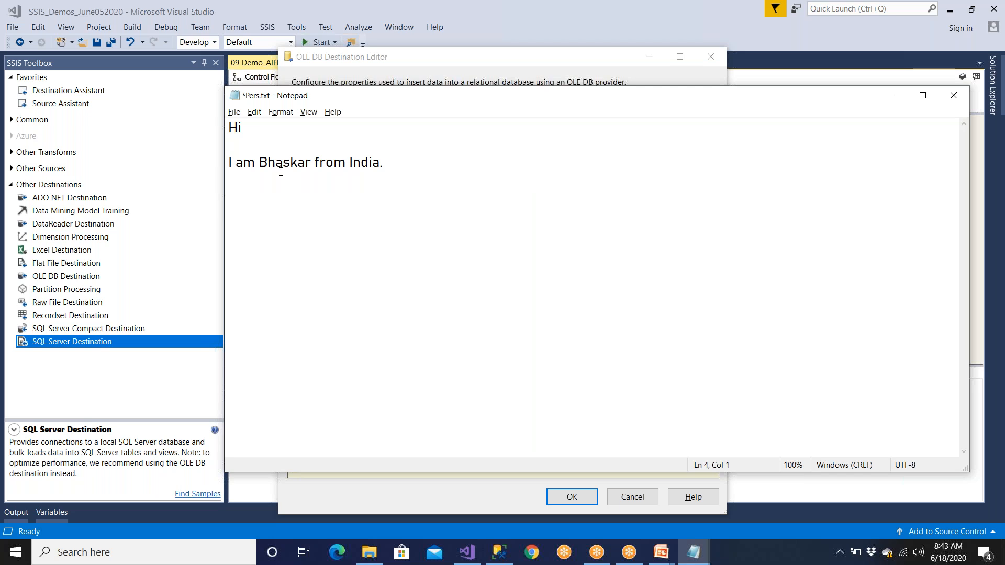
Step: Set the Maximum insert commit size to 10000 in the OLE DB Destination Editor and compare it with Rows per batch
left_click(385, 67)
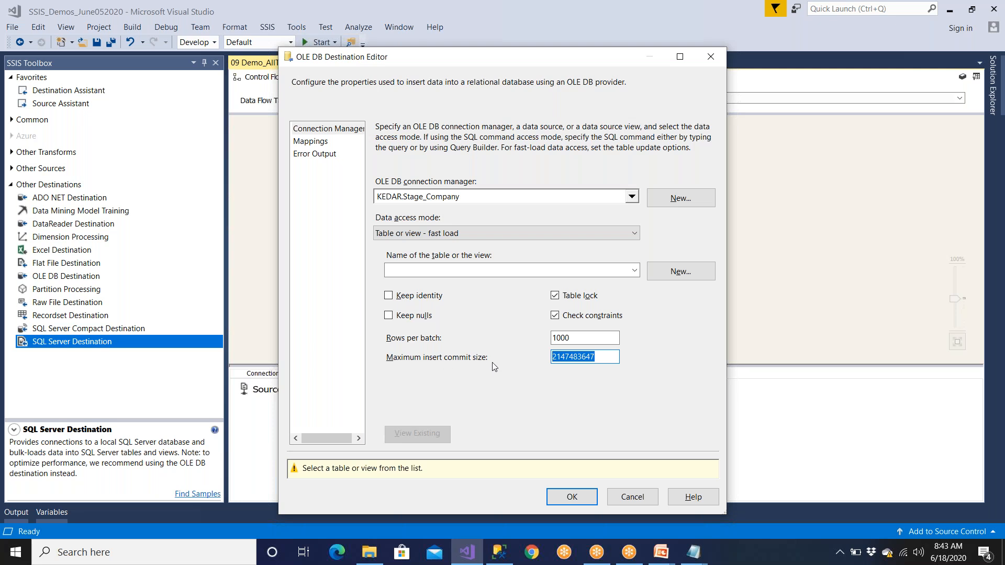
left_click(573, 338)
left_click_drag(574, 338, 504, 338)
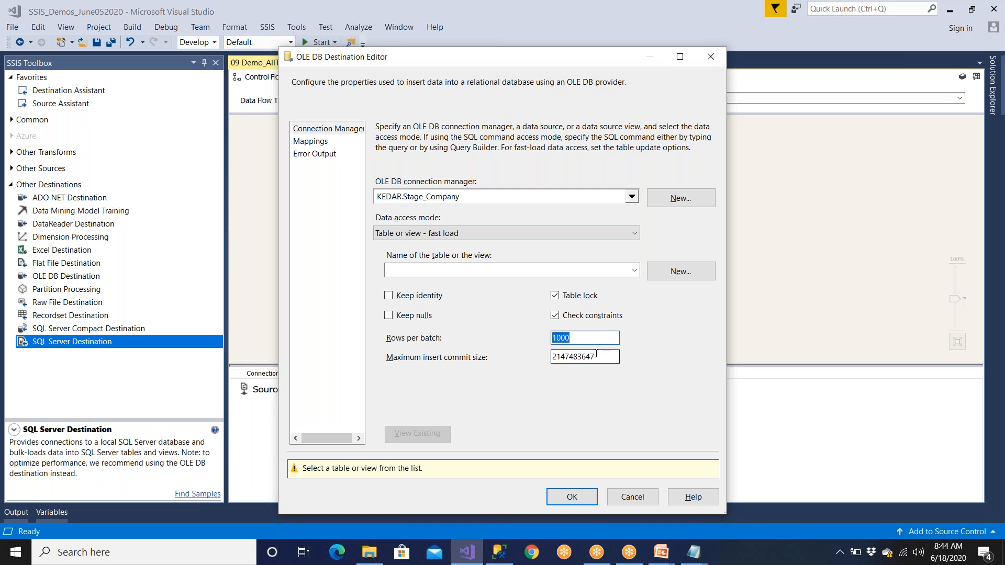
left_click_drag(595, 358, 532, 357)
type("1000")
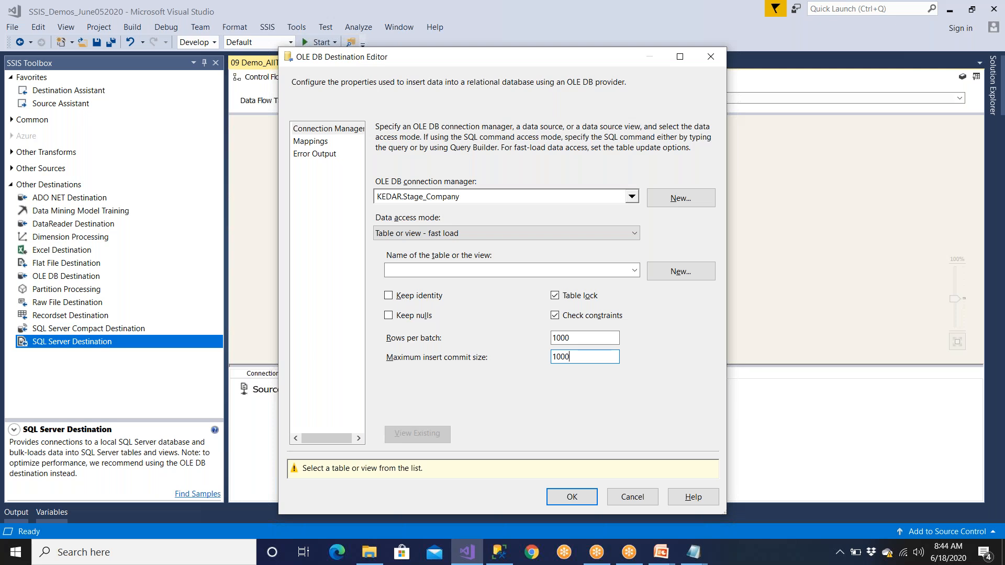
type("0")
key("shift+Tab")
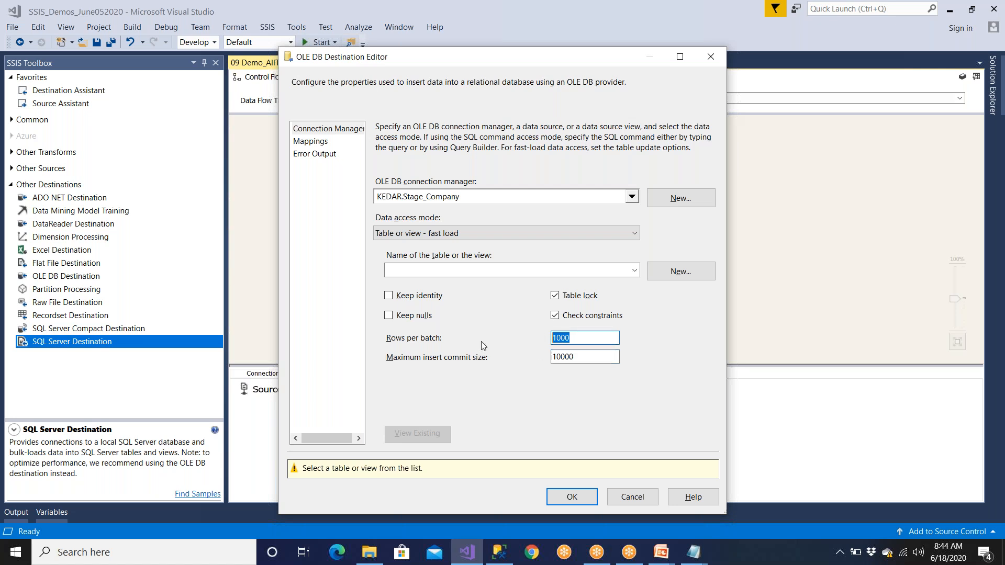
key("Tab")
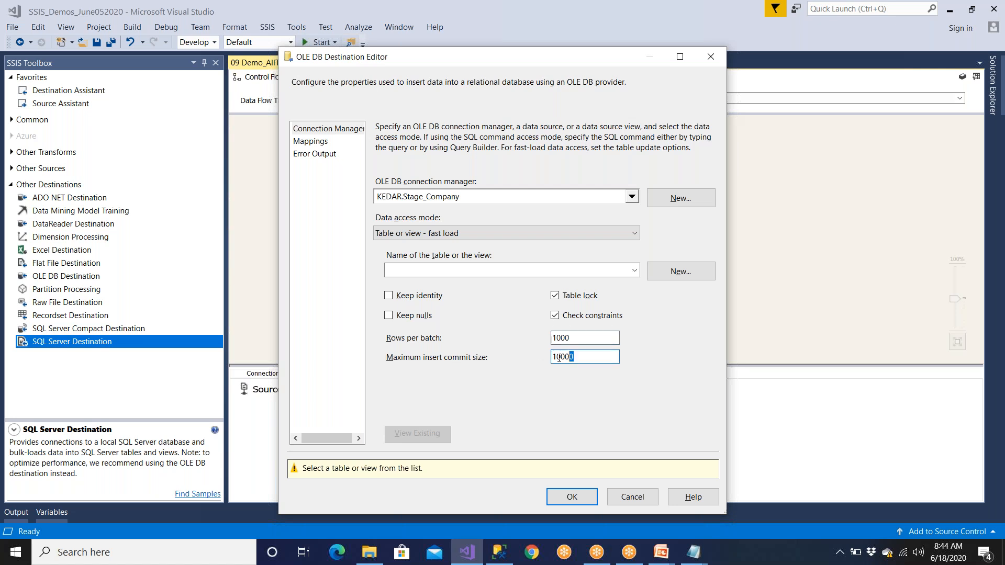
Step: Switch to Pers.txt in Notepad to review its file commands and return to the OLE DB Destination Editor
mouse_move(693, 552)
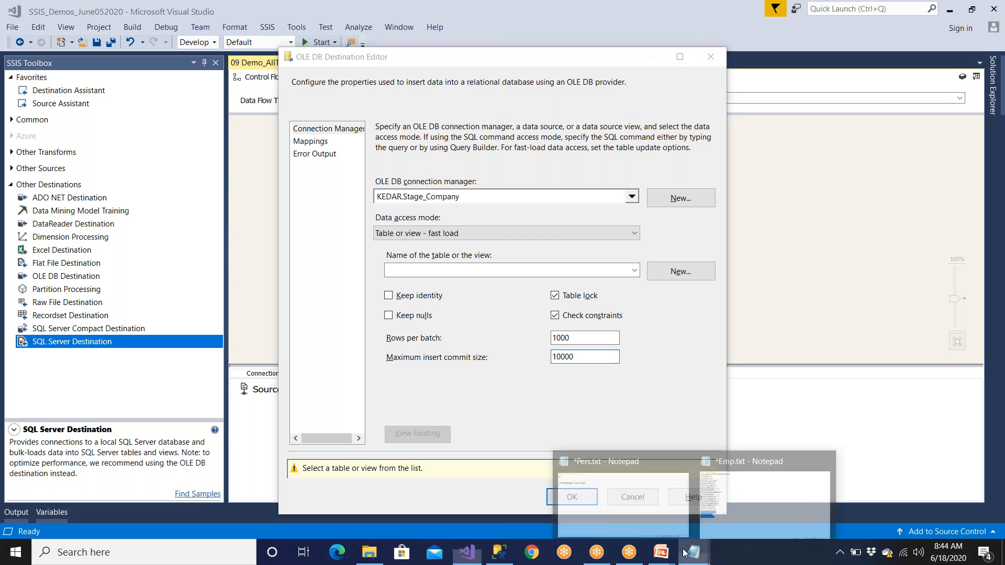
left_click(640, 460)
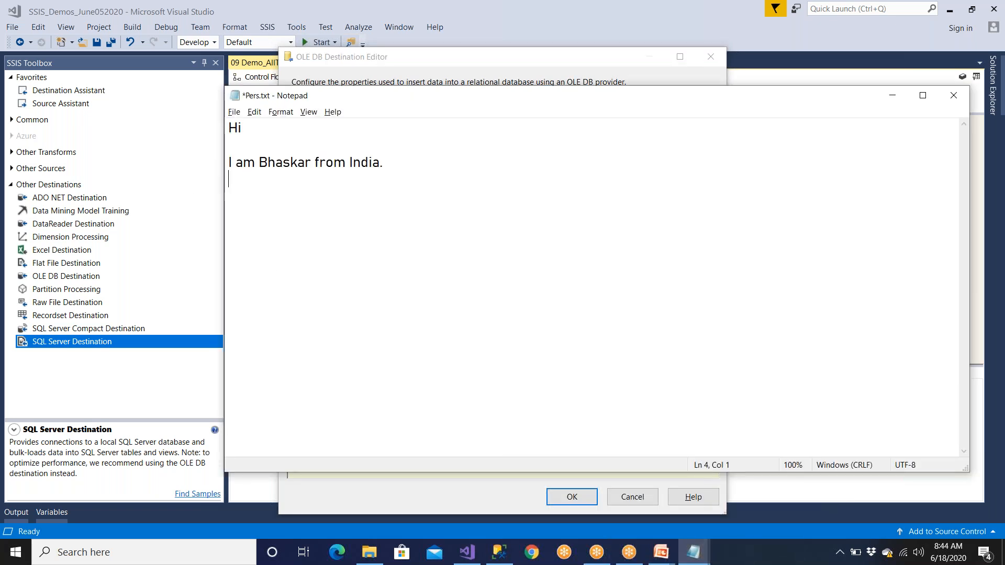
left_click(234, 112)
left_click(250, 165)
left_click(368, 79)
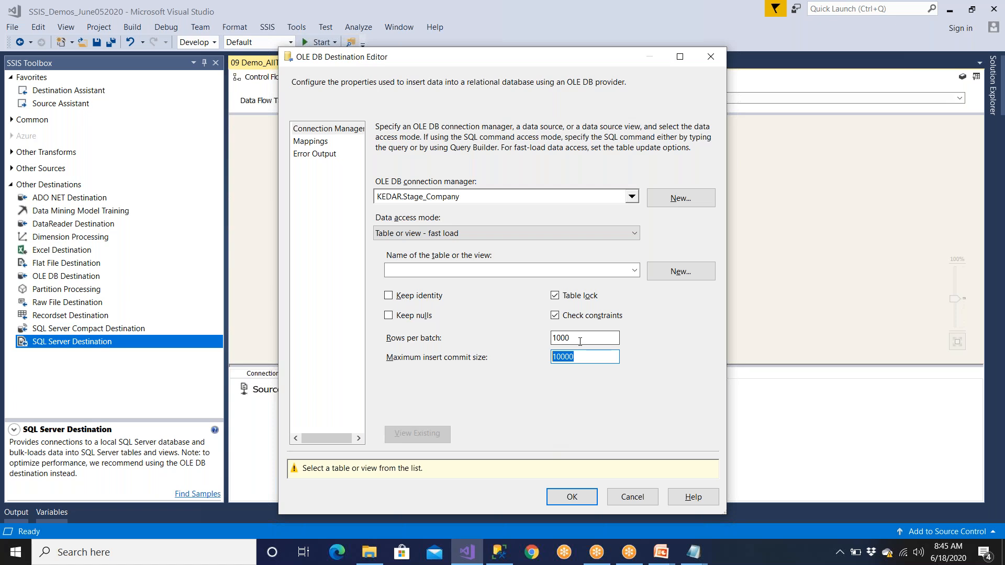
Step: Go over the batch and commit size fields and cancel the OLE DB Destination Editor to discard its changes
left_click(586, 358)
key("BackSpace")
left_click_drag(580, 340, 510, 341)
left_click(576, 359)
left_click_drag(576, 360, 499, 361)
key("shift+Tab")
left_click(633, 492)
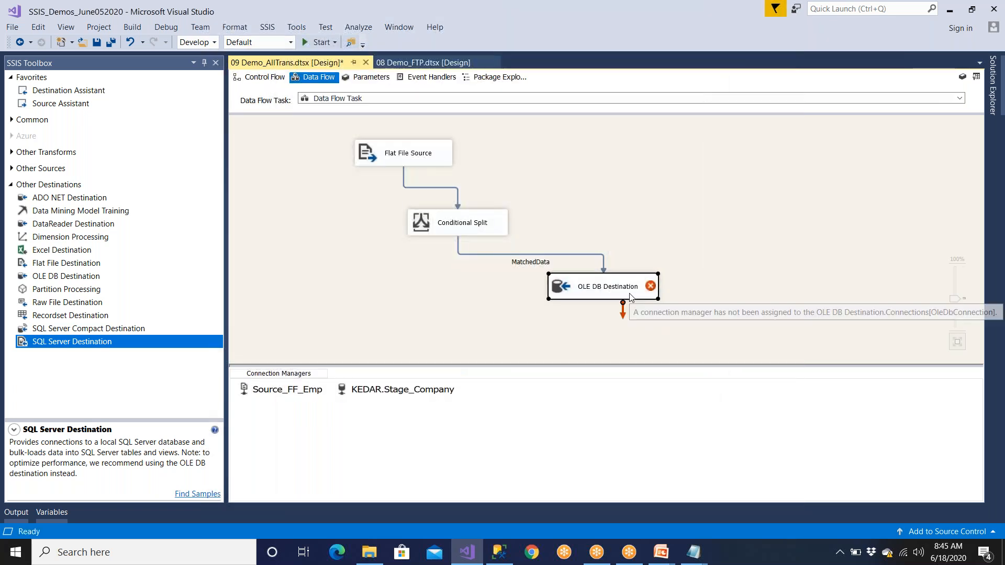
Step: Reopen the OLE DB Destination and compare the settings of the Table or view and Table or view - fast load access modes
double_click(630, 294)
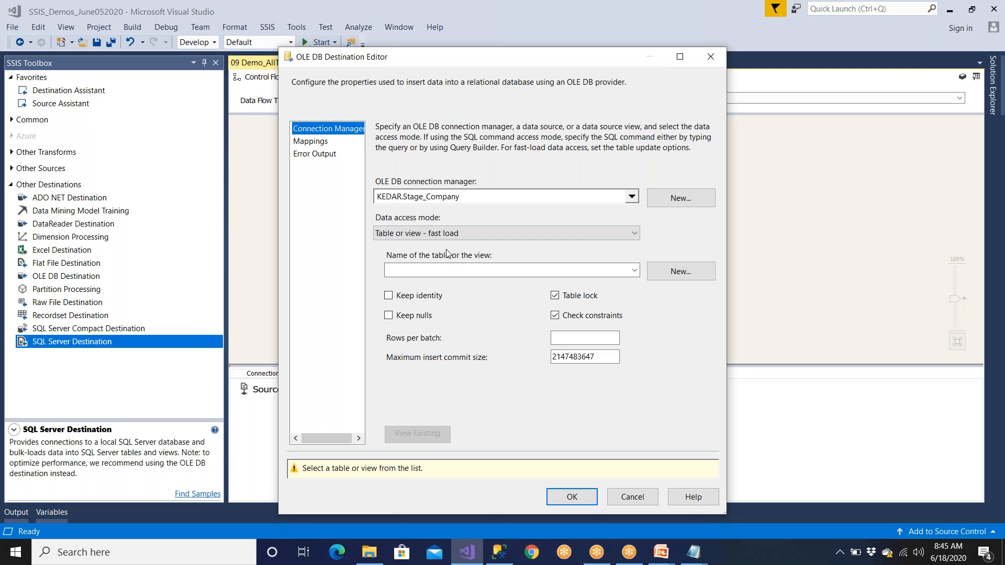
left_click(444, 235)
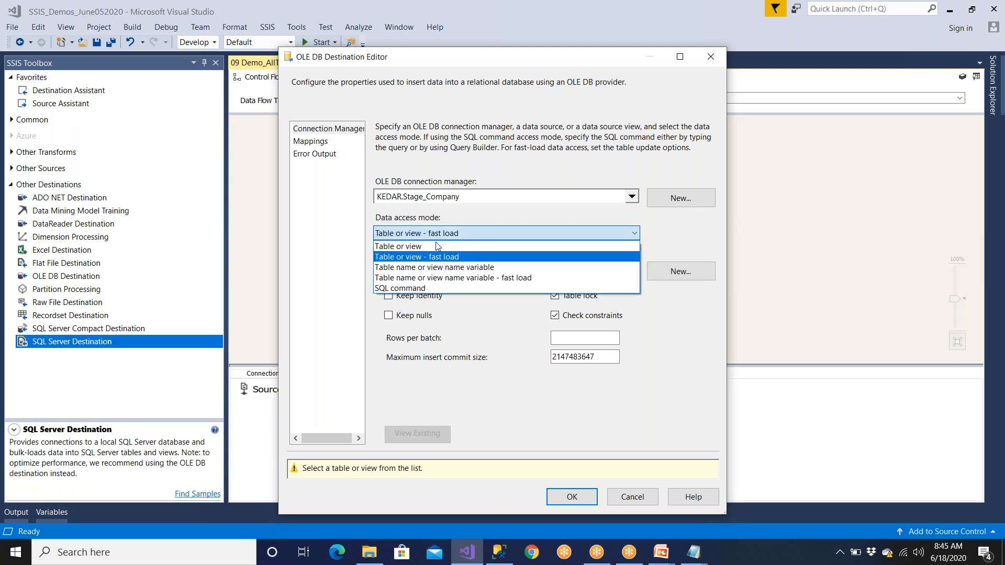
left_click(438, 246)
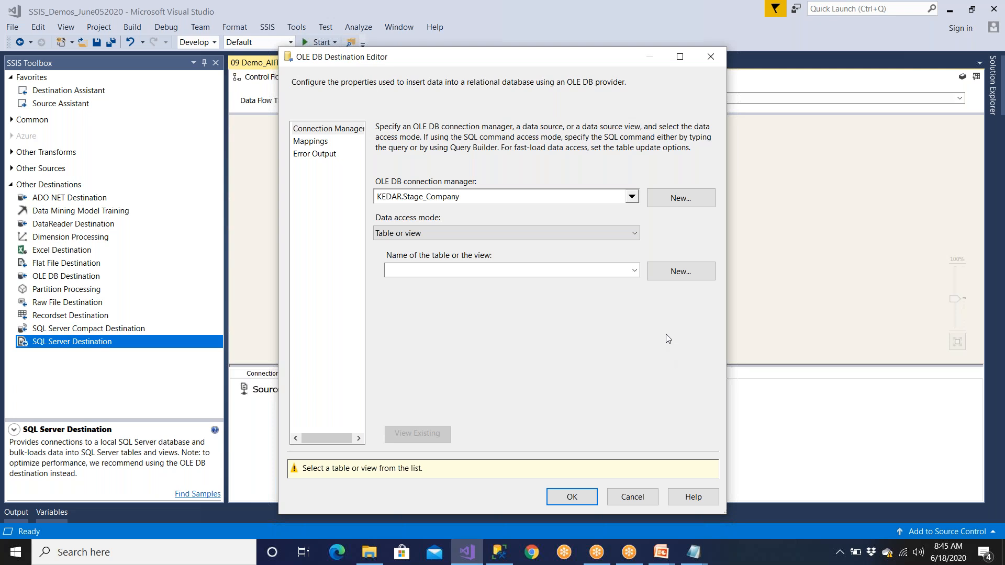
left_click(448, 234)
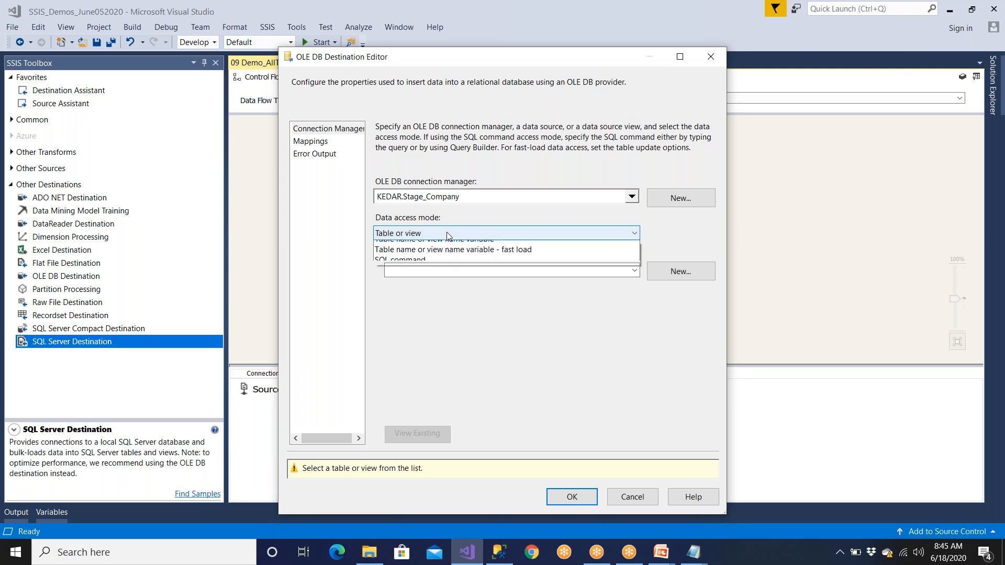
left_click(449, 257)
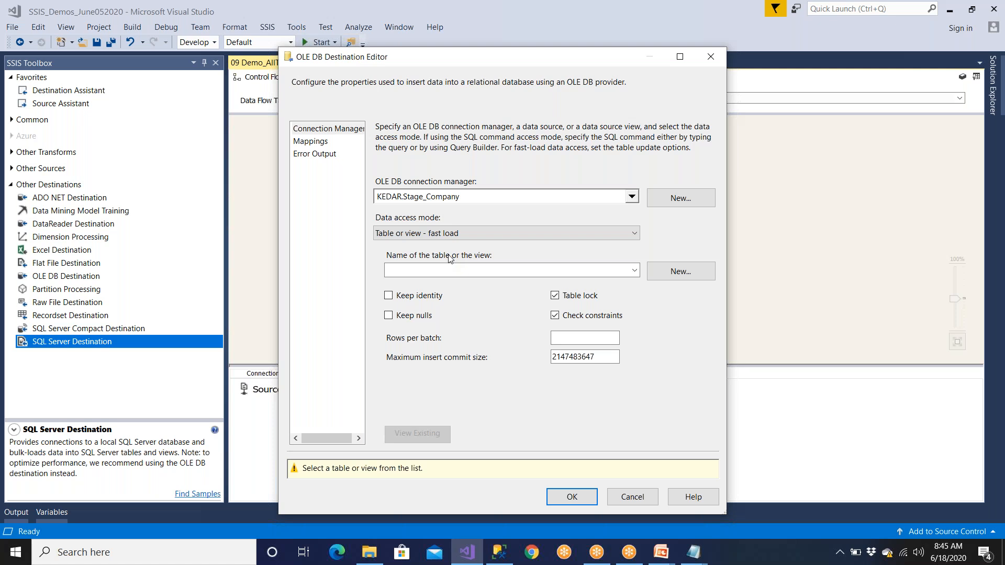
left_click(562, 342)
double_click(575, 355)
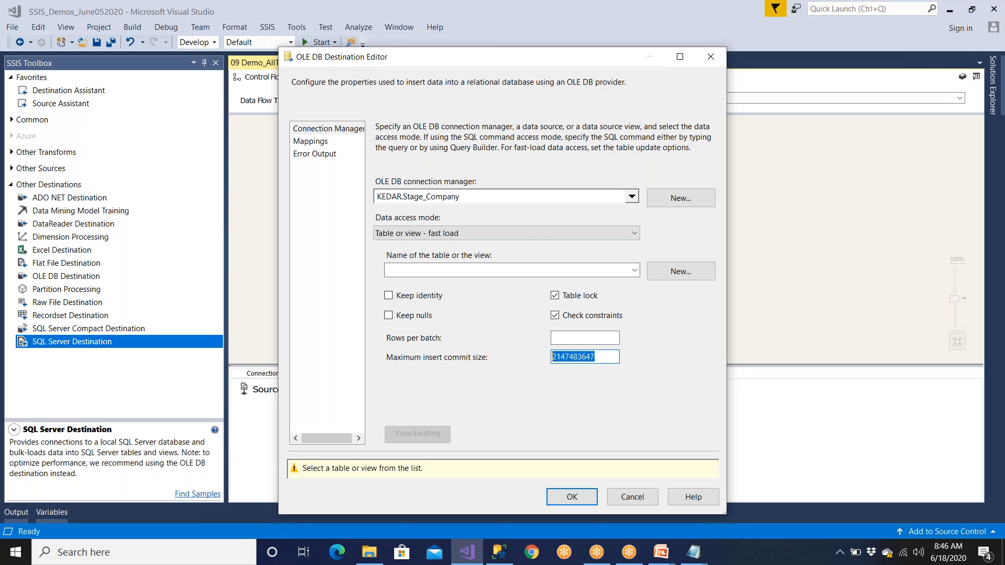
left_click(568, 336)
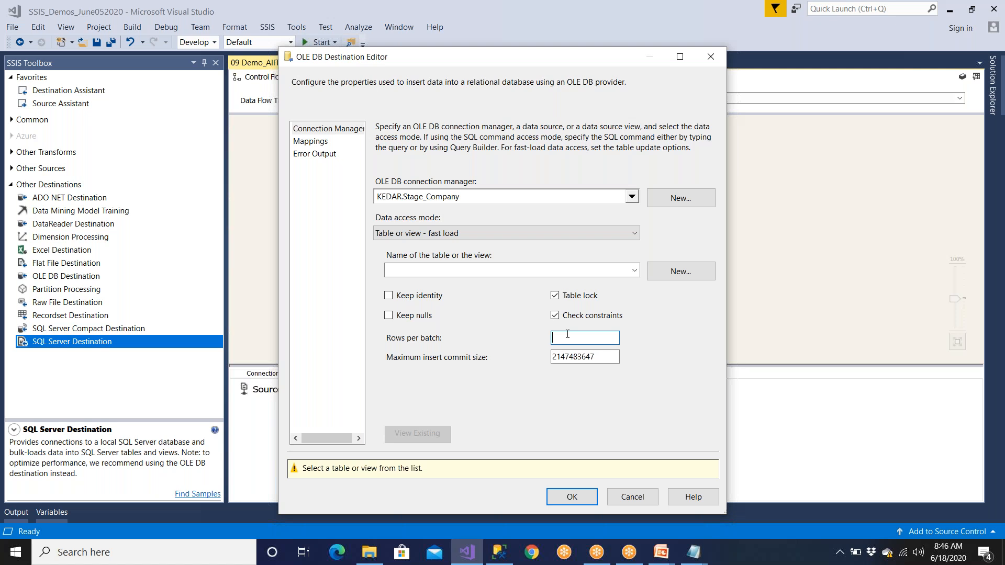
left_click(512, 235)
left_click(421, 246)
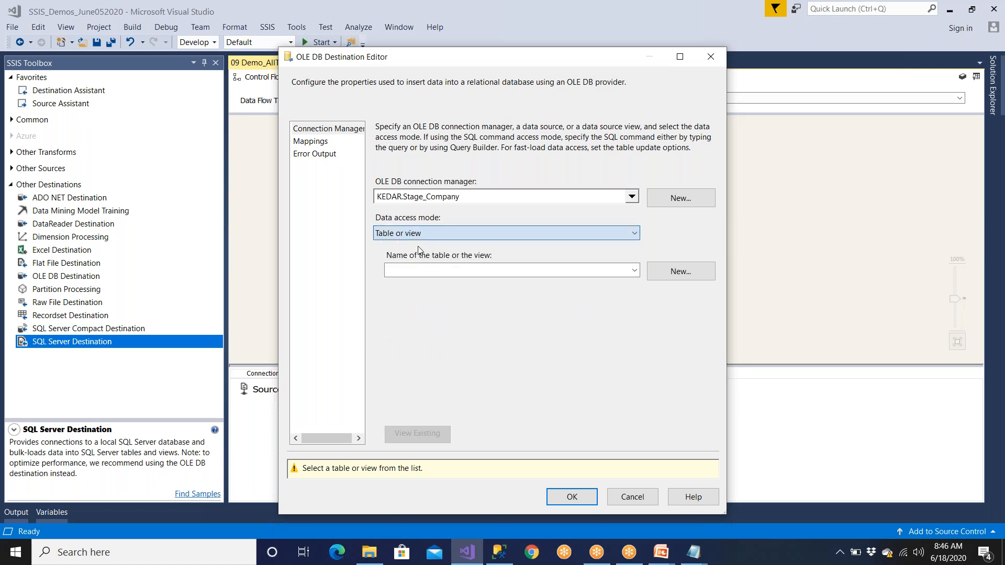
left_click(435, 235)
left_click(441, 254)
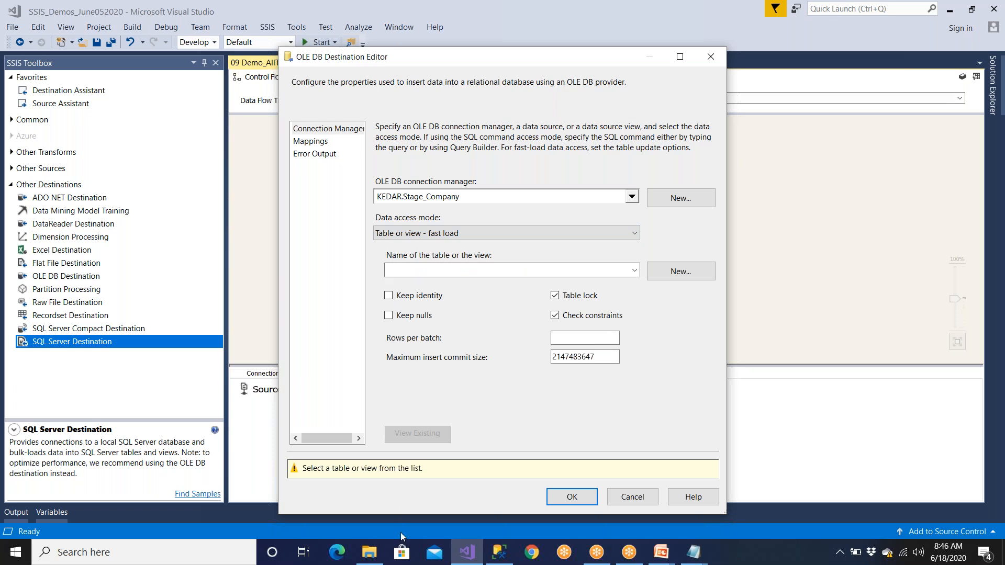
Step: Switch to SQL Server Management Studio, check the Stage_Company tables, and begin a create table statement in the open query
left_click(500, 555)
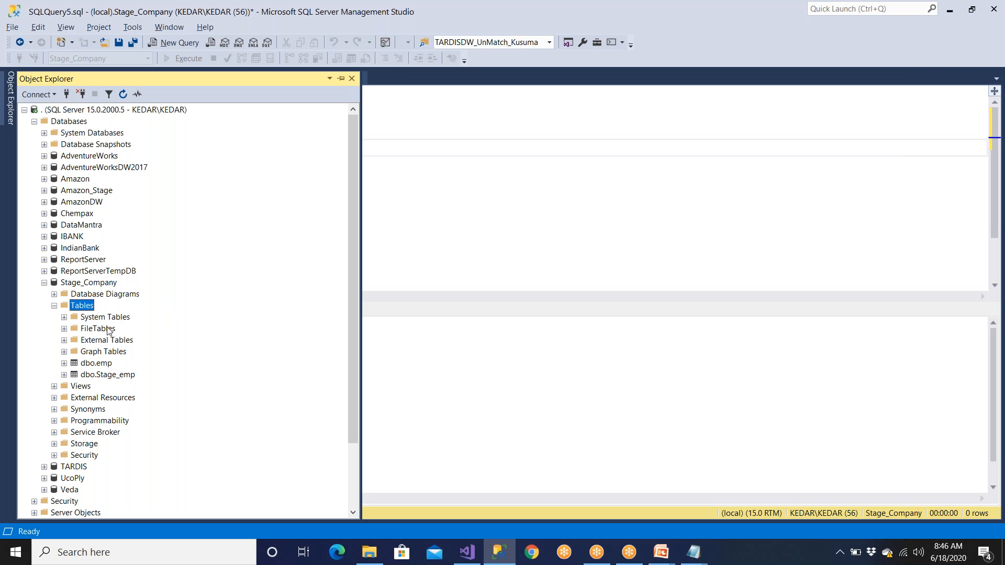
left_click(107, 375)
left_click(105, 364)
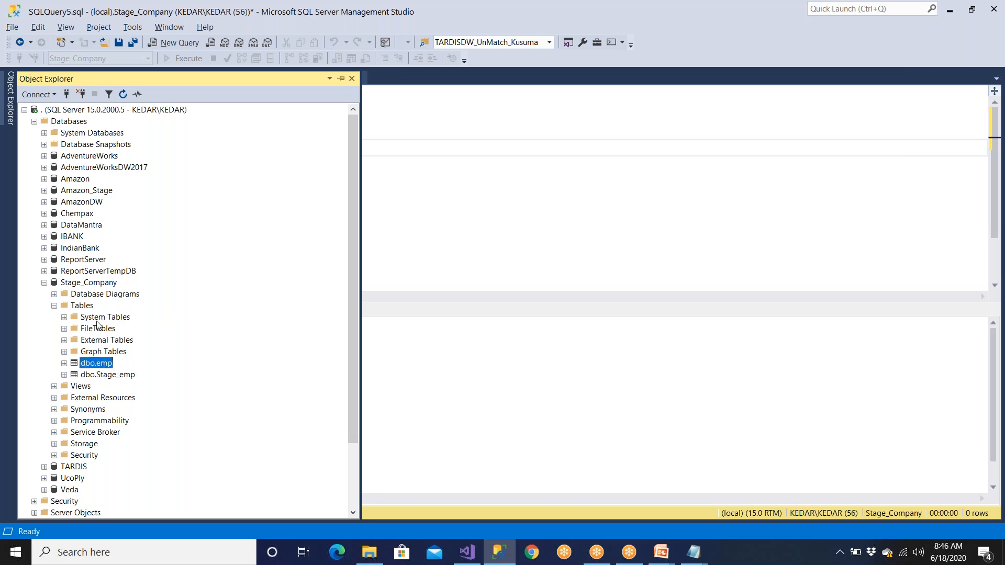
left_click(85, 285)
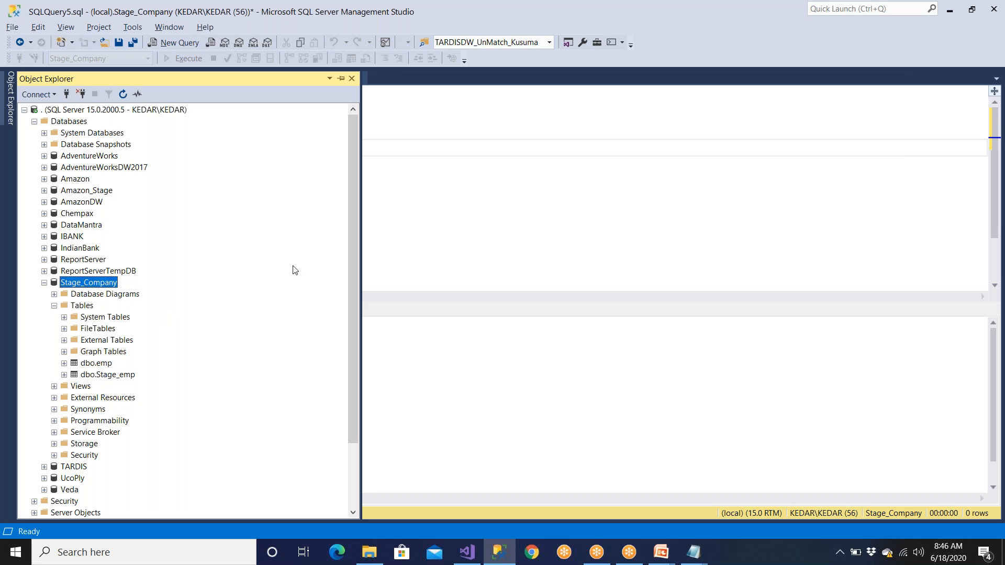
left_click(400, 173)
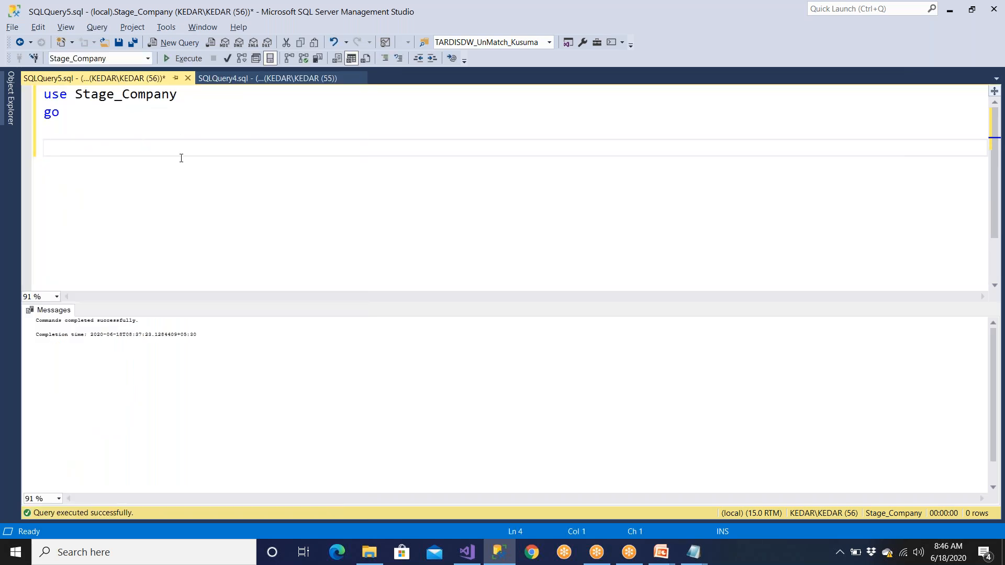
type("create tabke")
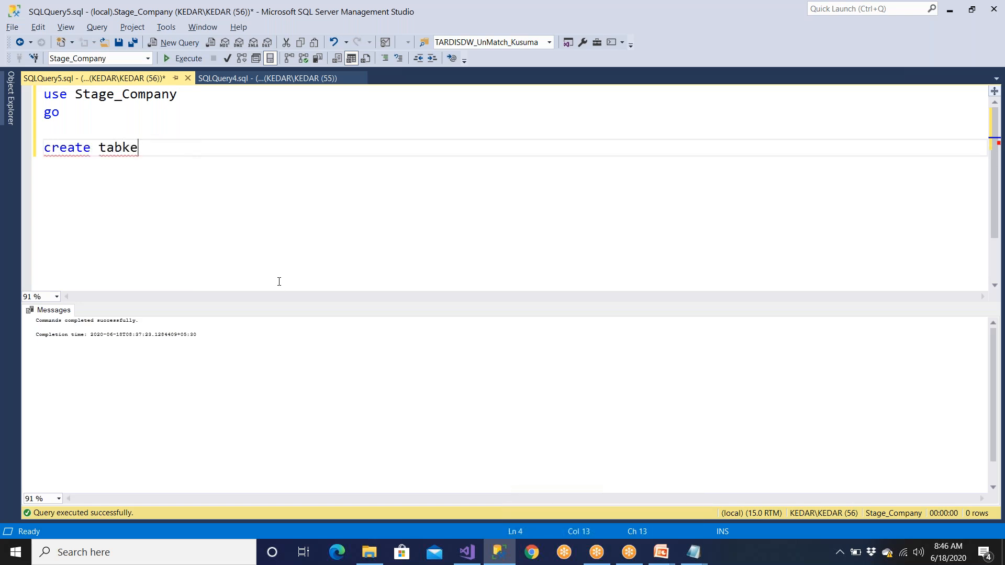
Step: Return to the OLE DB Destination Editor in Visual Studio, start a new destination table and name it Stage_Employee in the CREATE TABLE script
left_click(471, 553)
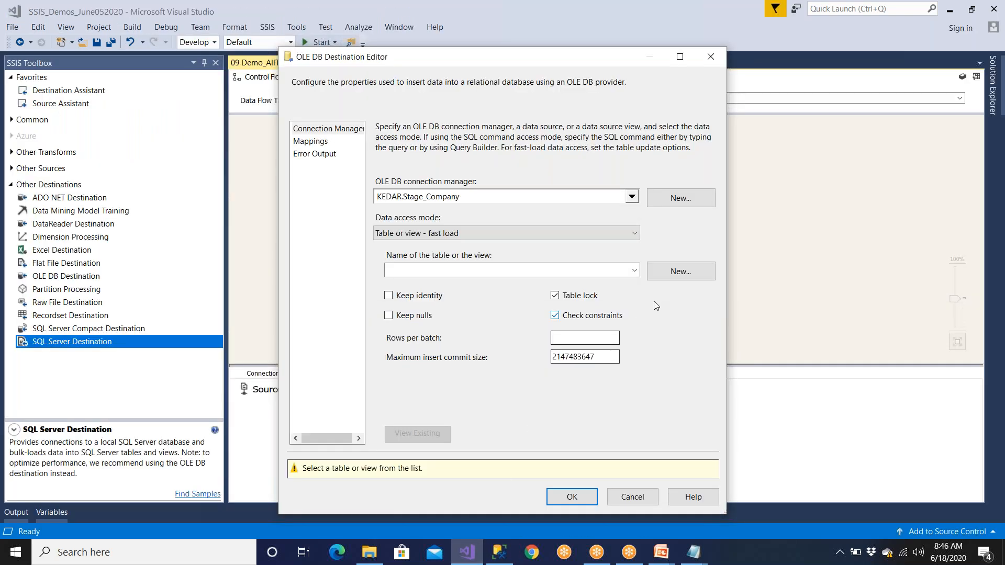
left_click(681, 274)
left_click_drag(498, 246, 336, 147)
left_click(611, 287)
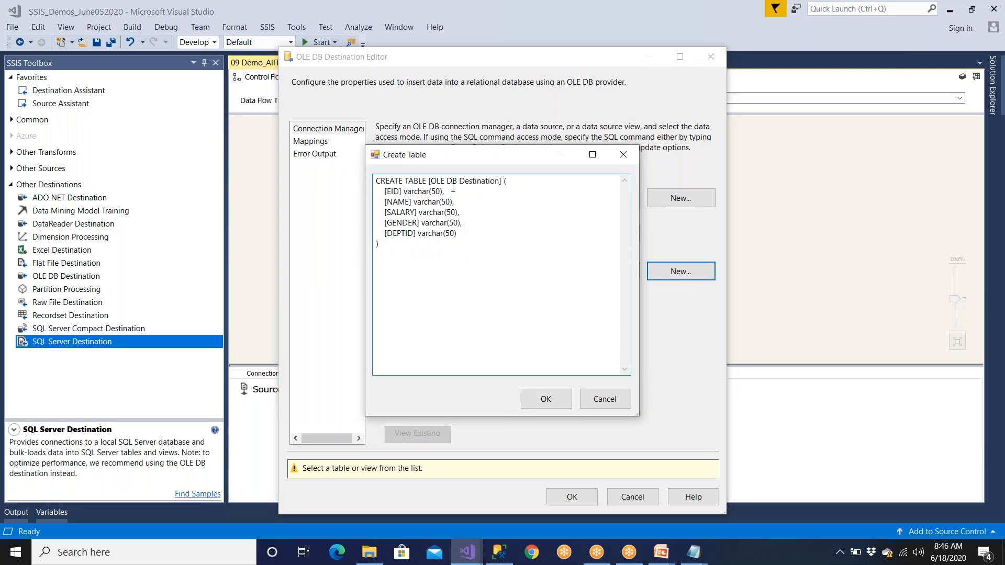
left_click_drag(431, 181, 500, 181)
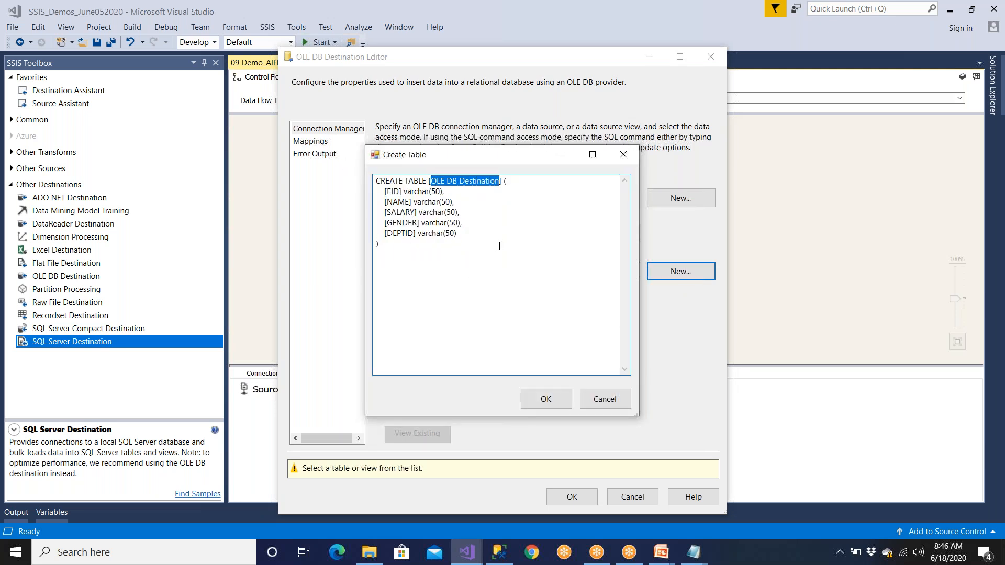
type("Stage_Empls")
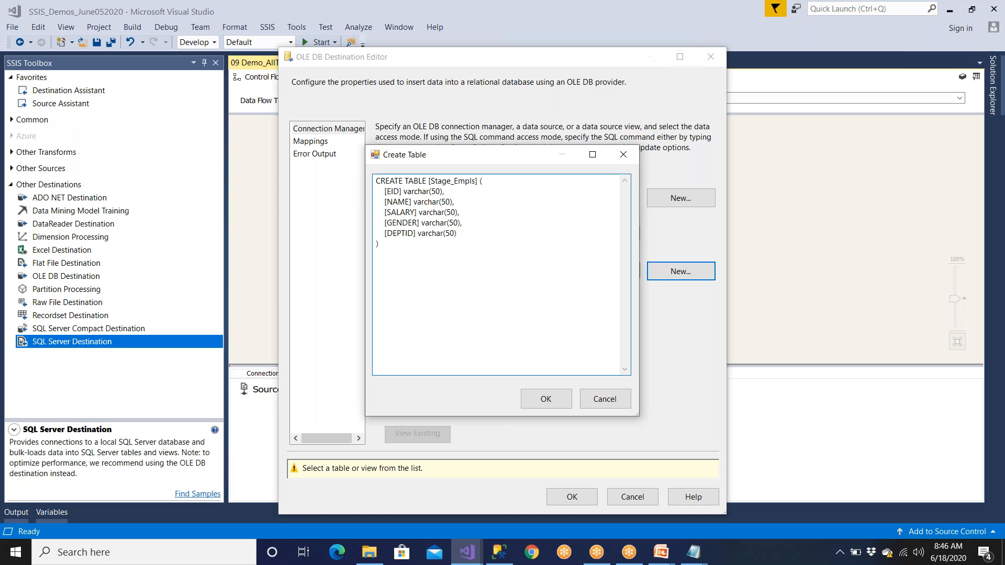
key("BackSpace")
key("BackSpace")
type("s")
key("BackSpace")
type("loyee")
Step: Copy the table name Stage_Employee from the CREATE TABLE script
key("shift+Left")
key("shift+Left")
key("shift+Left")
key("shift+Left")
key("shift+Left")
key("shift+Left")
key("shift+Left")
key("shift+Left")
key("shift+Left")
key("shift+Left")
key("shift+Left")
key("shift+Left")
key("shift+Left")
key("shift+Left")
key("ctrl+c")
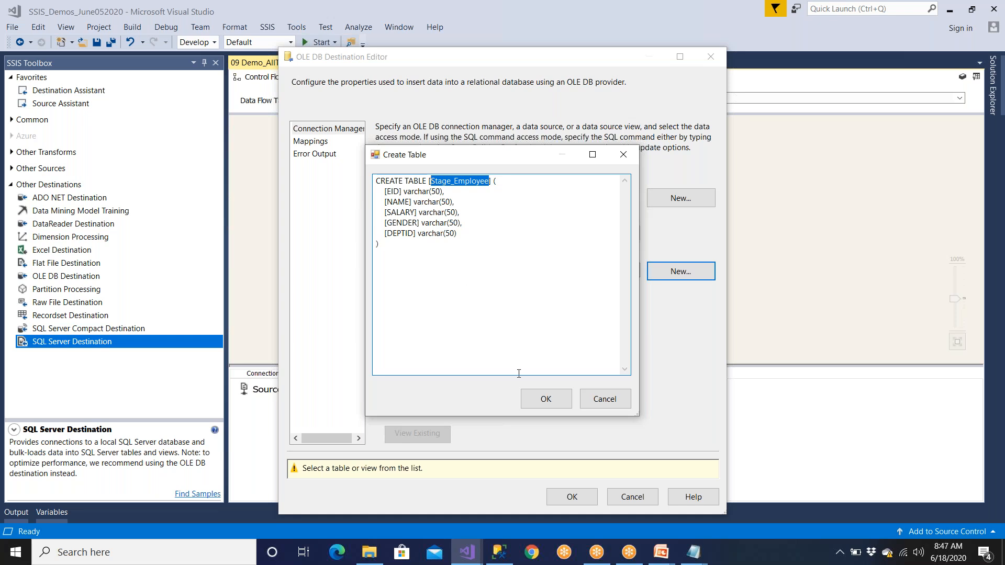
Step: Create the Stage_Employee destination table with the five generated varchar(50) columns and accept the OLE DB Destination settings
left_click_drag(383, 190, 489, 232)
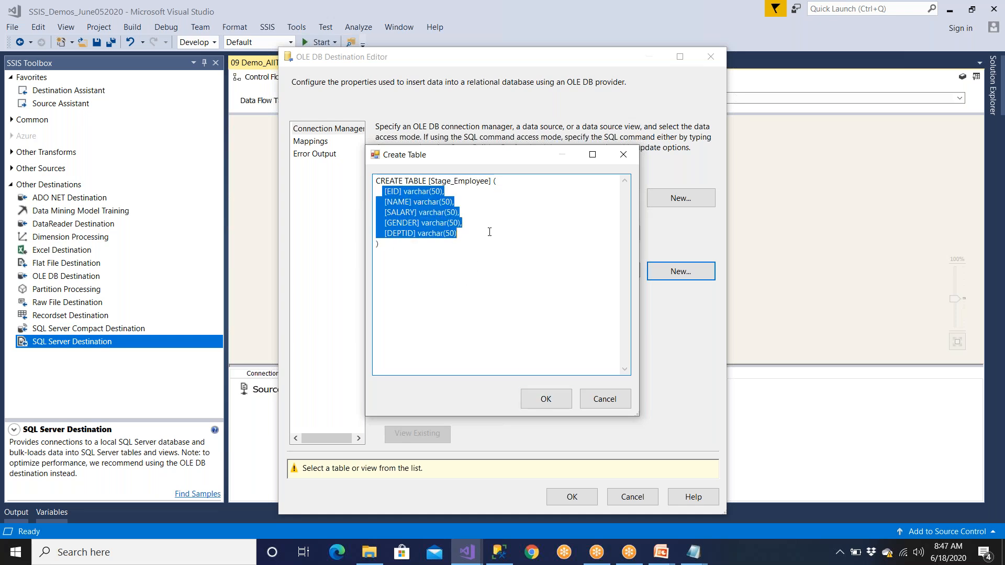
left_click(545, 399)
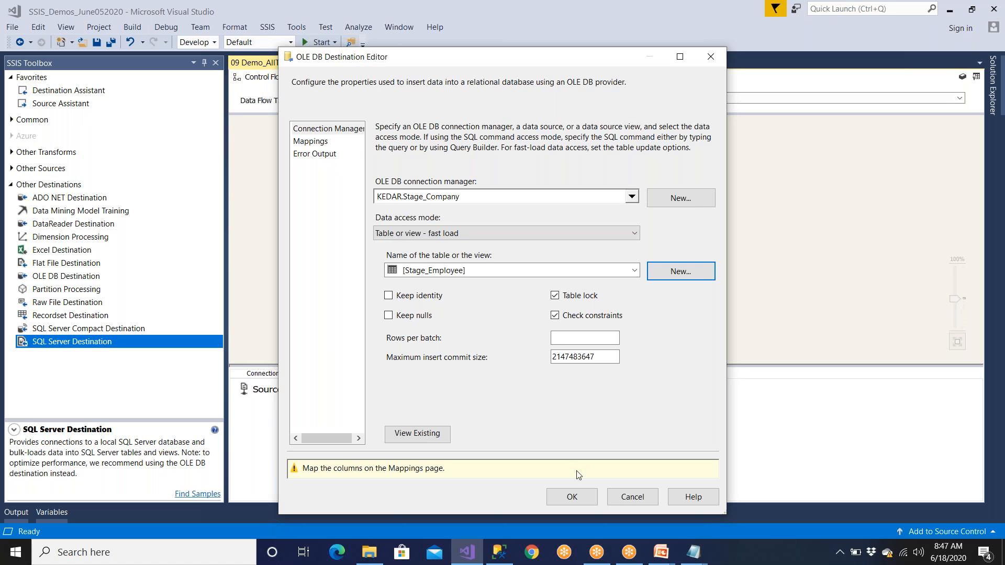
left_click(572, 498)
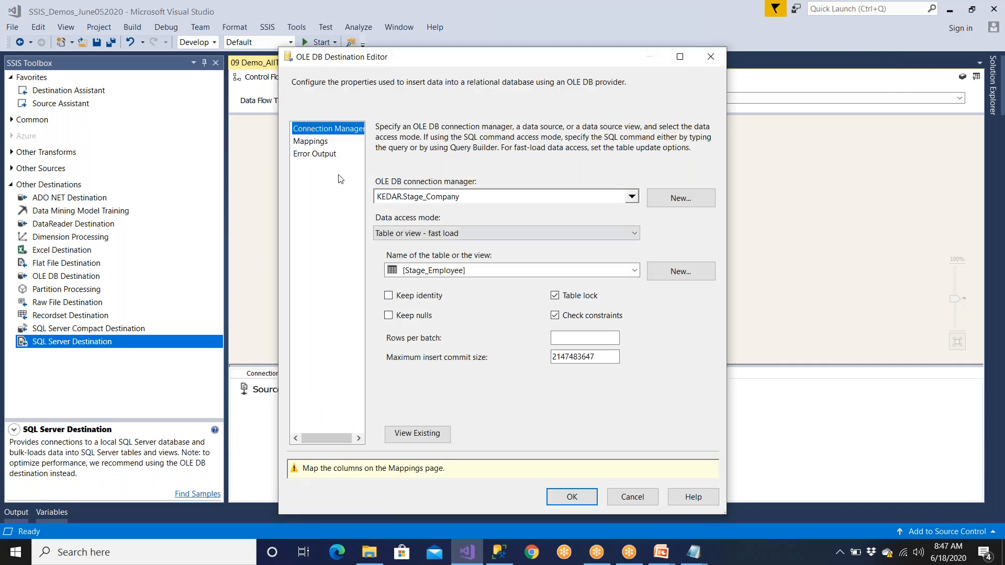
Step: Map the input columns EID, NAME, SALARY, GENDER and DEPTID to the Stage_Employee columns and enlarge both column lists to show every field
left_click(317, 142)
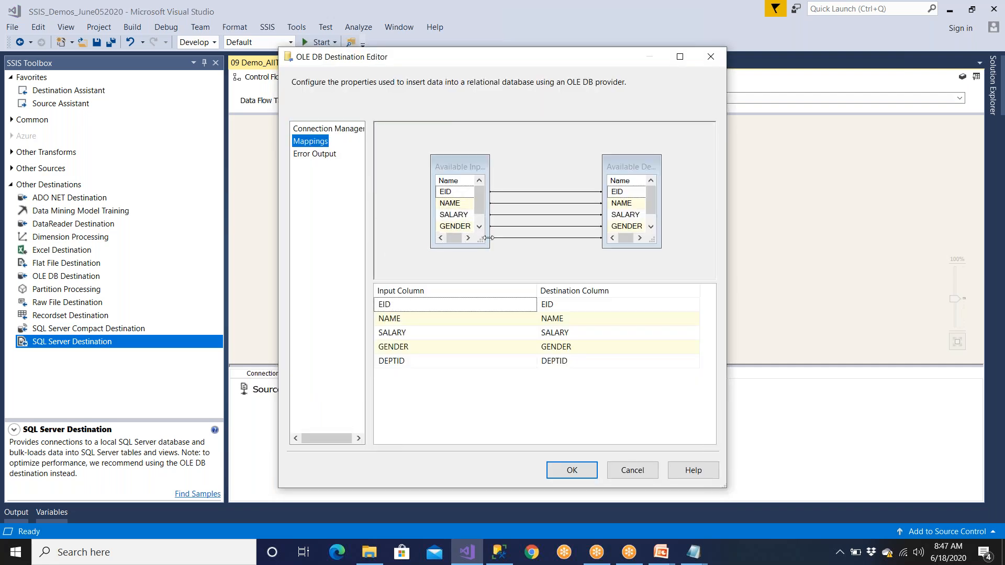
left_click_drag(491, 254, 505, 279)
left_click_drag(660, 247, 666, 270)
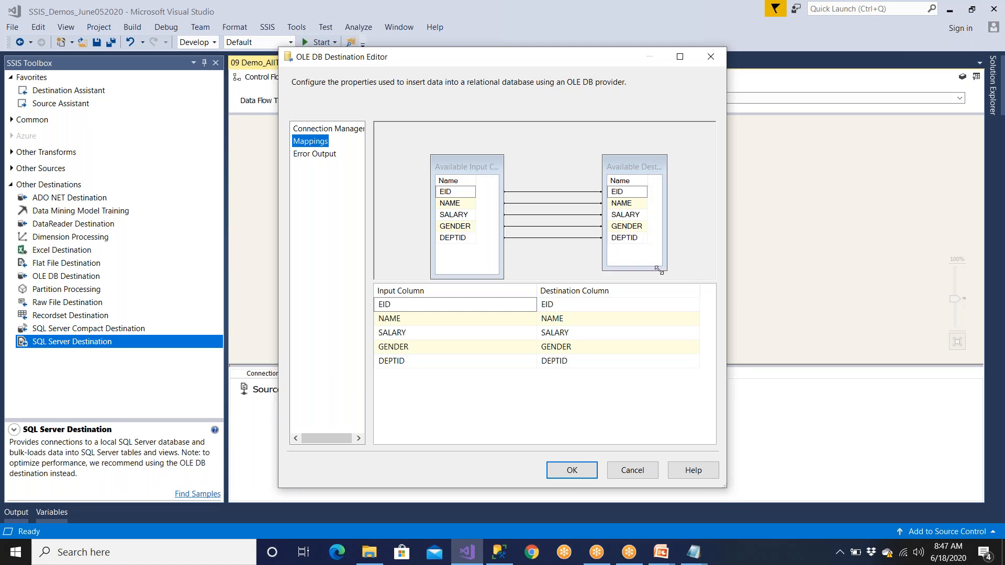
Step: Switch to SQL Server Management Studio, refresh the Stage_Company database and locate the dbo.Stage_Employee table
left_click(501, 559)
mouse_move(11, 113)
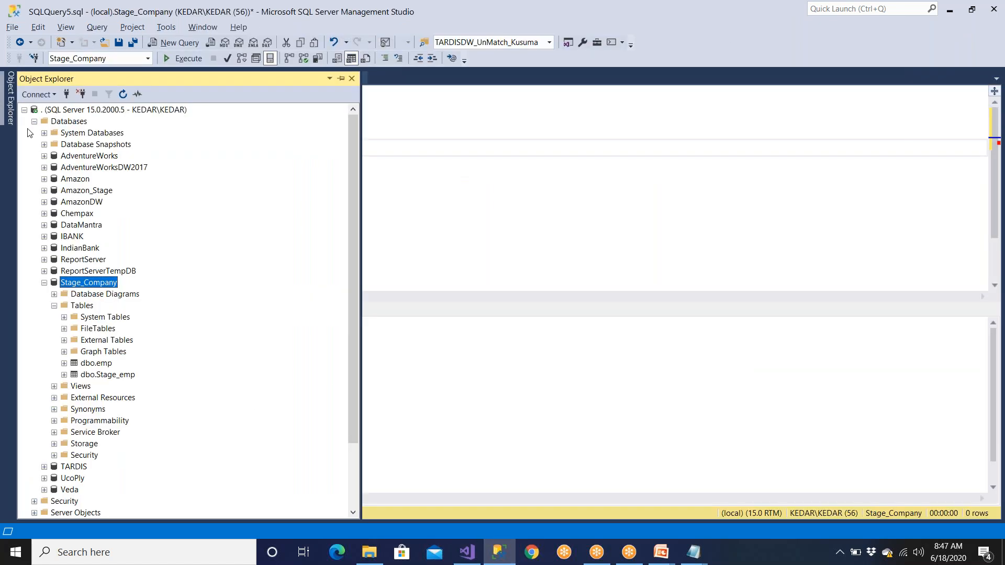
left_click(123, 94)
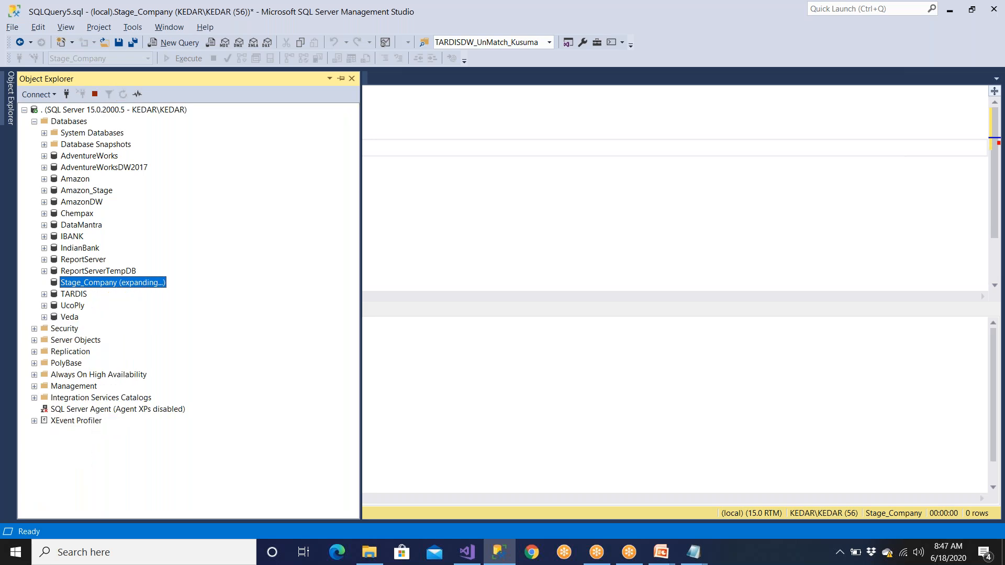
left_click(54, 306)
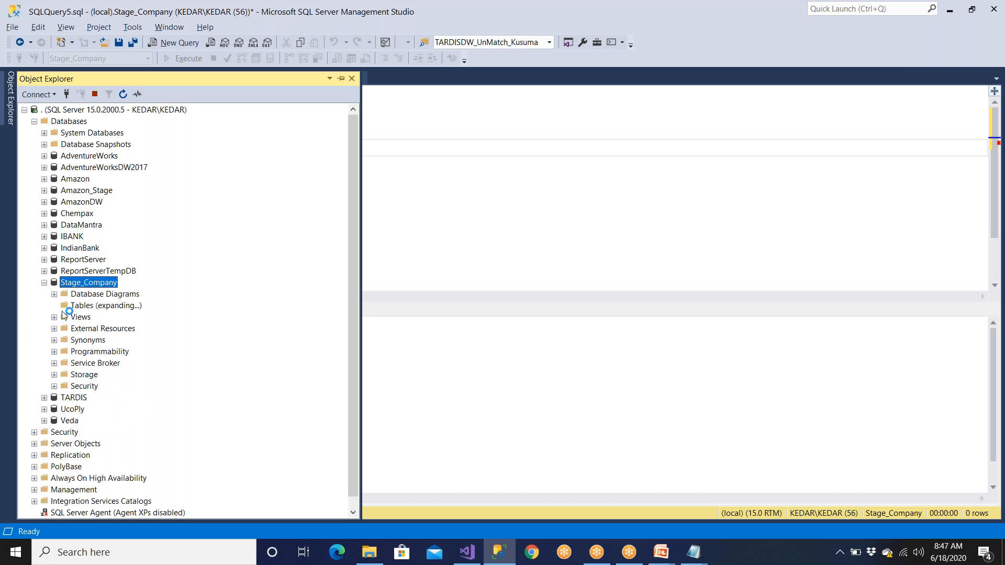
left_click(130, 387)
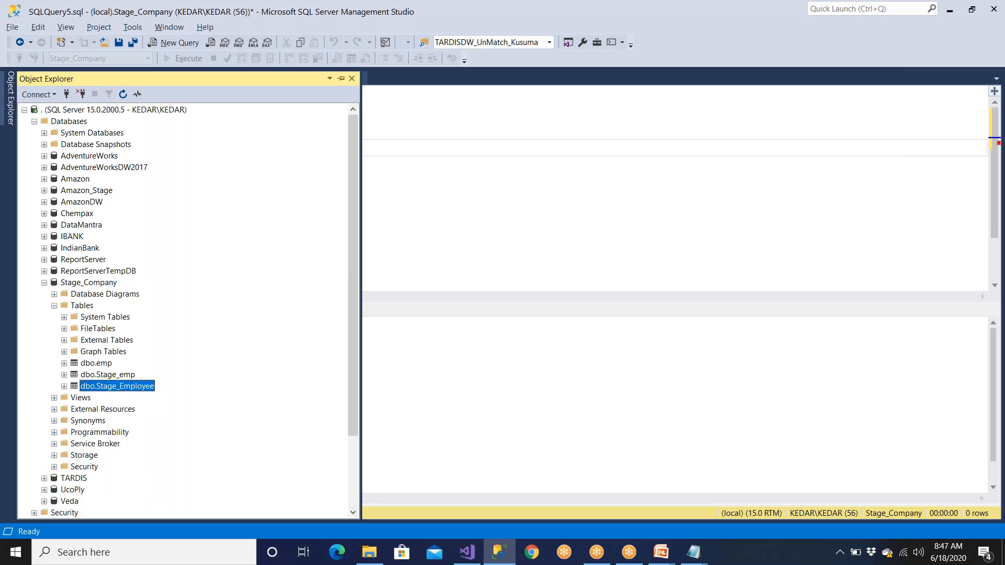
Step: Write the query select * from Stage_Employee below the use Stage_Company lines and run it
left_click_drag(138, 147, 44, 129)
type("seel")
type("ct")
key("BackSpace")
key("BackSpace")
key("BackSpace")
key("BackSpace")
key("BackSpace")
type("lect * from")
key("ctrl+v")
key("Left")
key("Left")
key("Left")
key("Left")
key("Left")
key("Left")
key("Left")
key("Left")
key("Left")
key("Left")
key("Left")
key("Left")
key("Left")
key("Left")
key("Left")
key("Right")
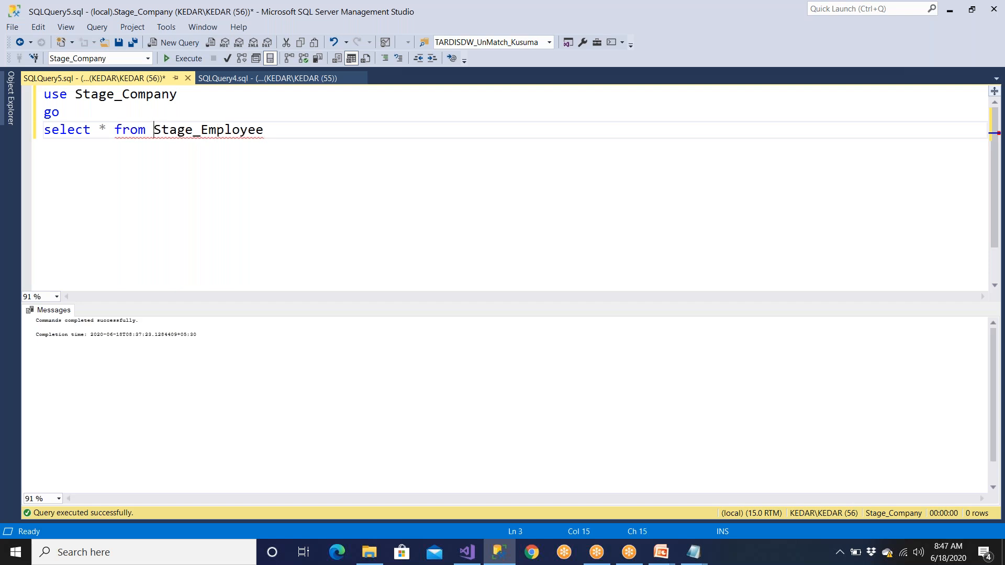
key("F5")
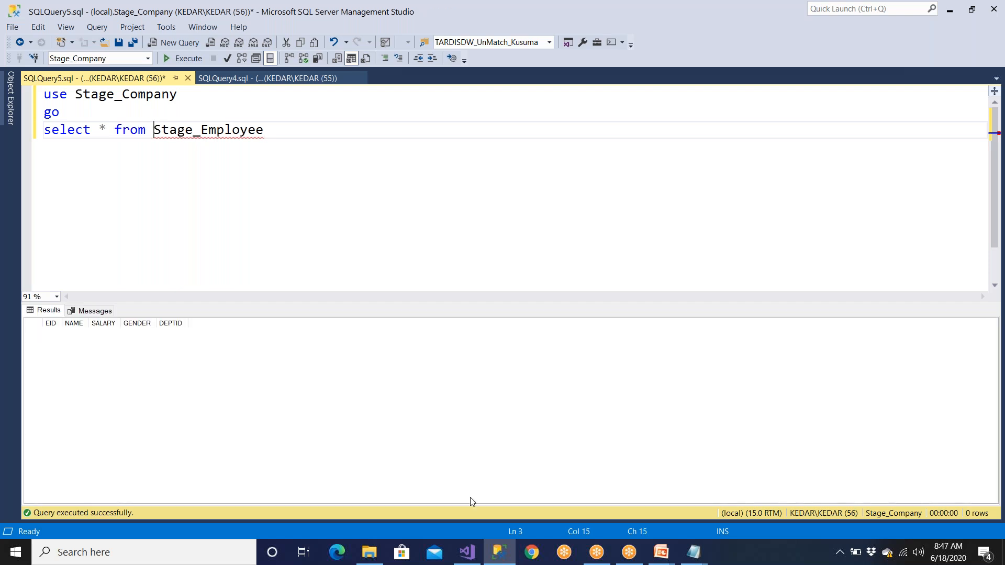
Step: Switch to Visual Studio, accept the OLE DB Destination settings and rename the Stage_Company connection manager as Dest_StageDB
left_click(478, 552)
left_click(572, 470)
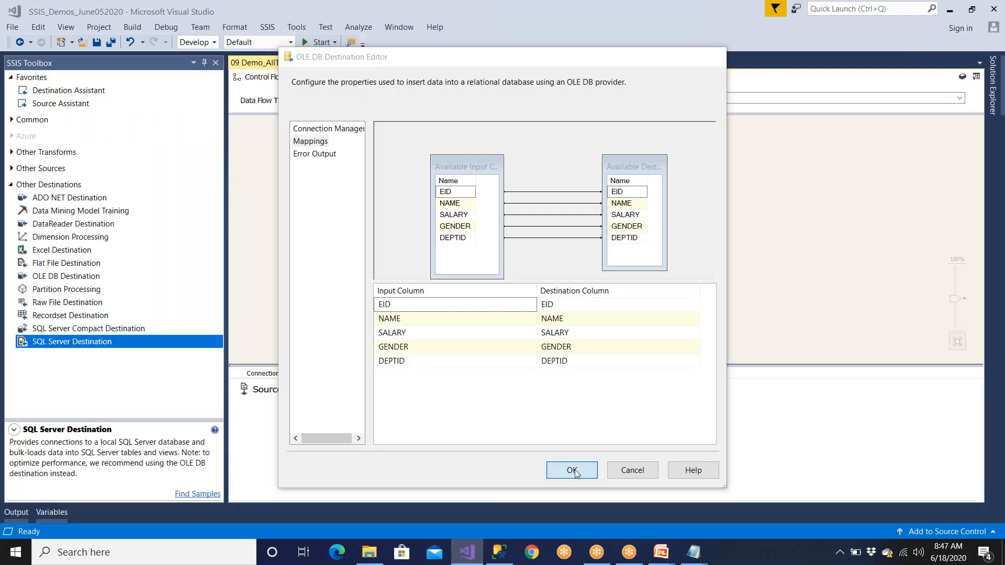
left_click(433, 397)
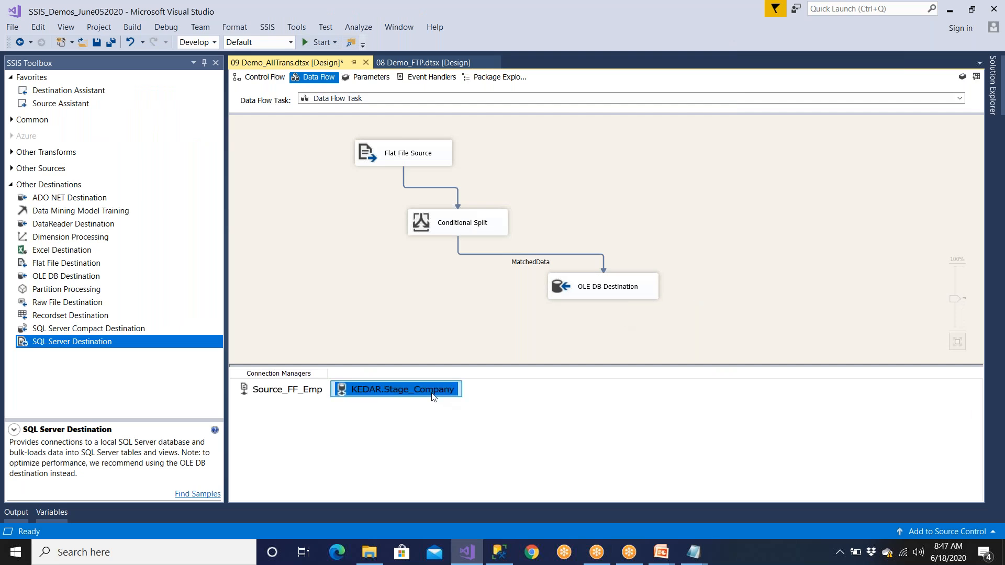
right_click(432, 396)
left_click(481, 372)
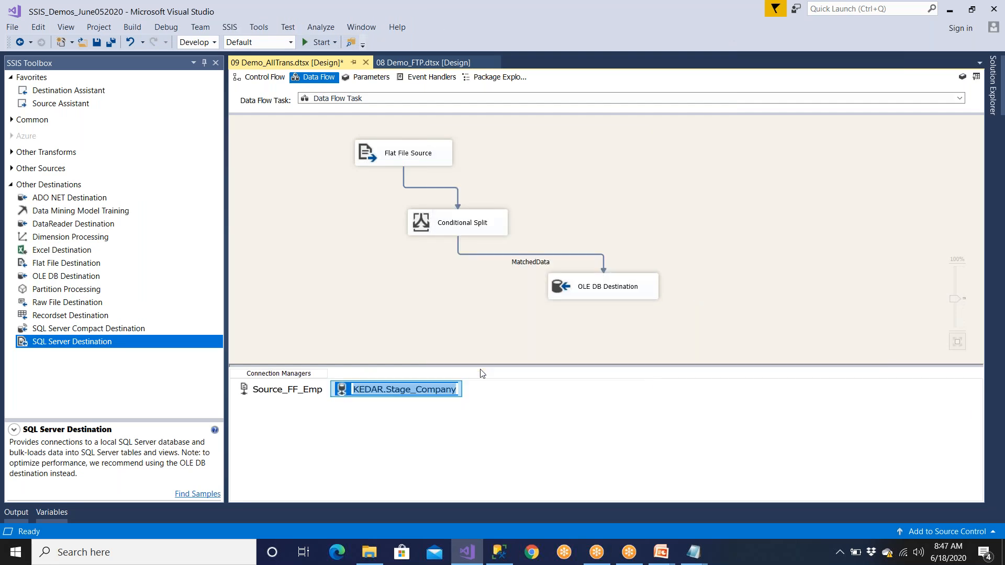
type("Dest_StageDB")
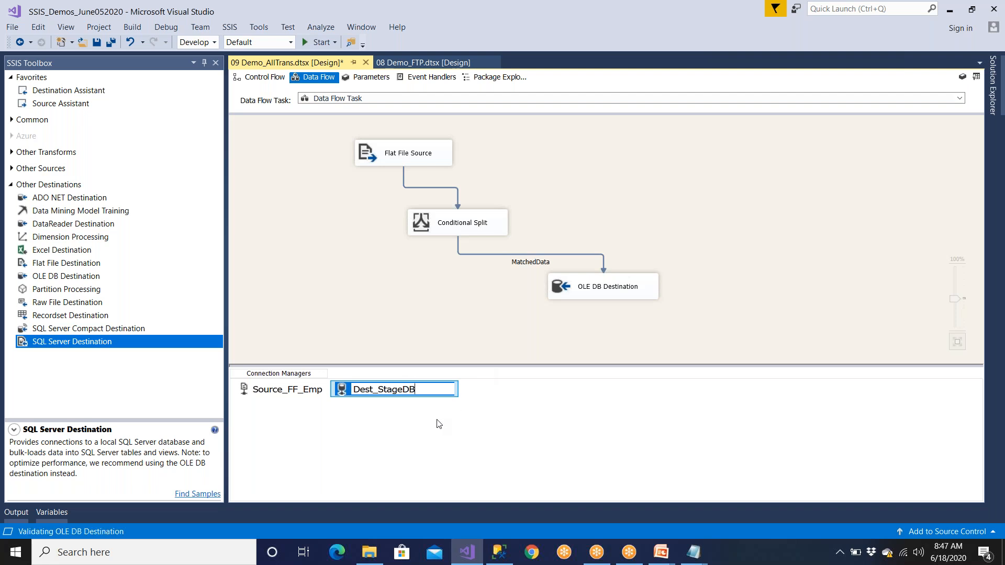
key("Return")
left_click(368, 400)
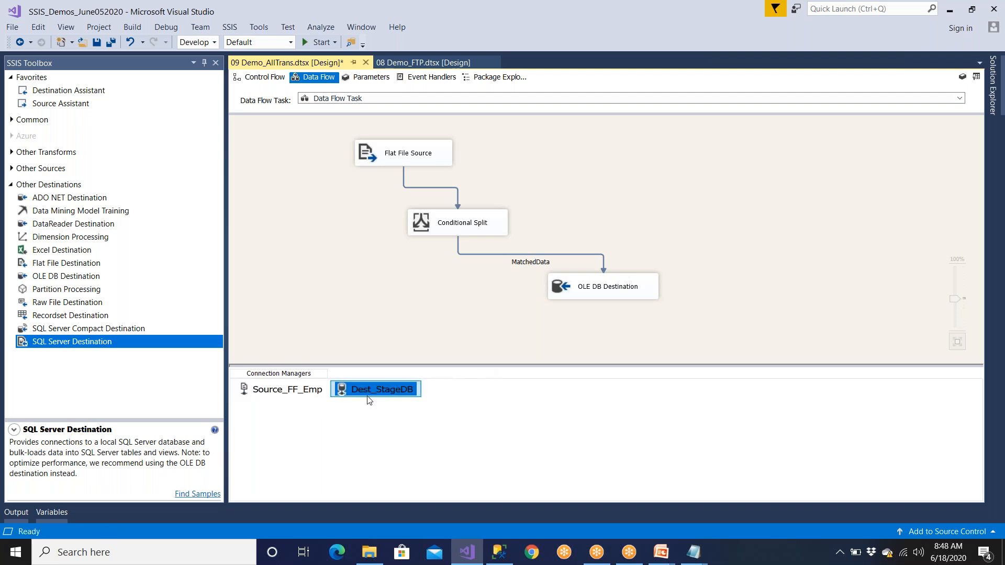
Step: Review the OLE DB Destination's connection manager, data access mode options and column mappings
left_click(604, 296)
double_click(603, 296)
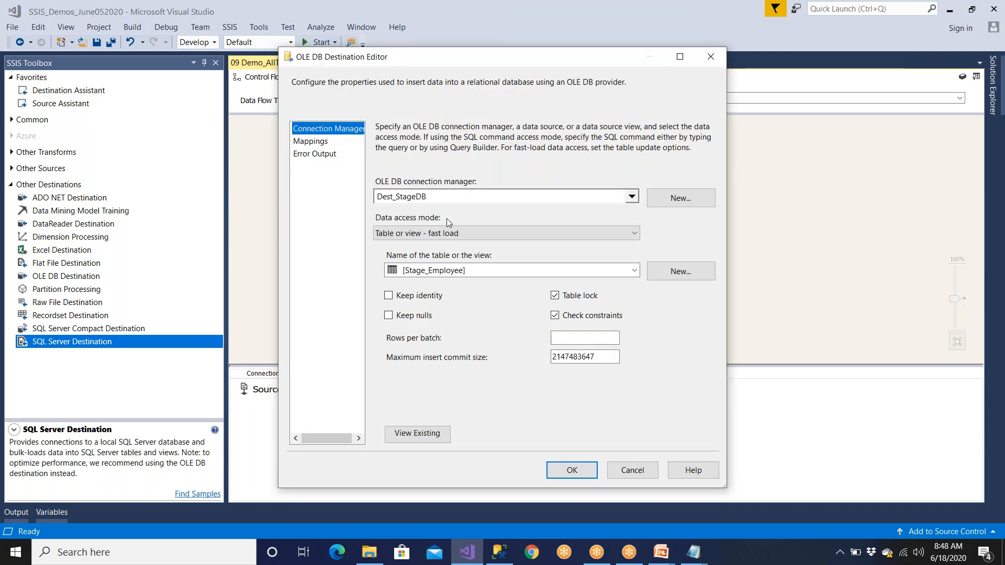
left_click(449, 234)
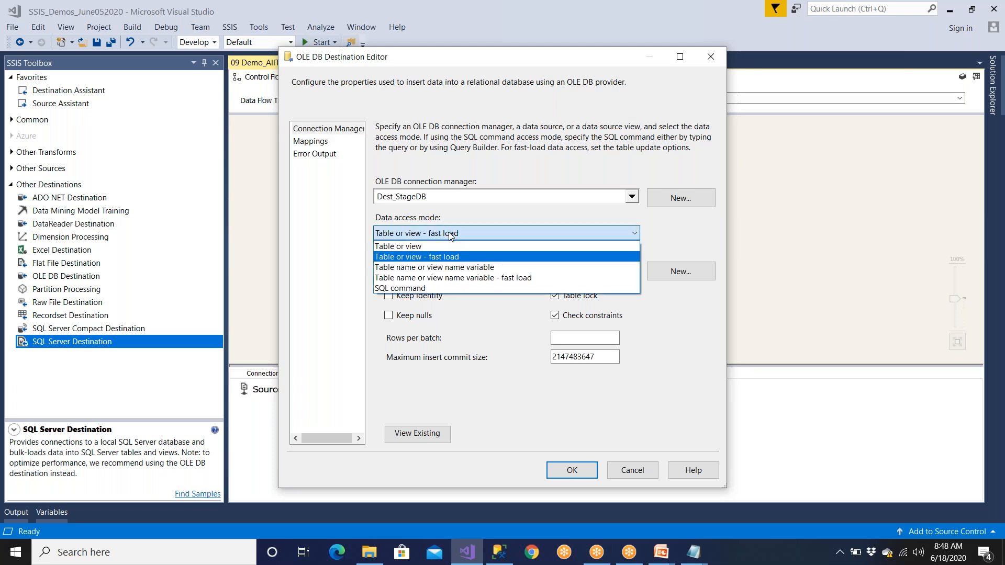
left_click(449, 234)
left_click(317, 145)
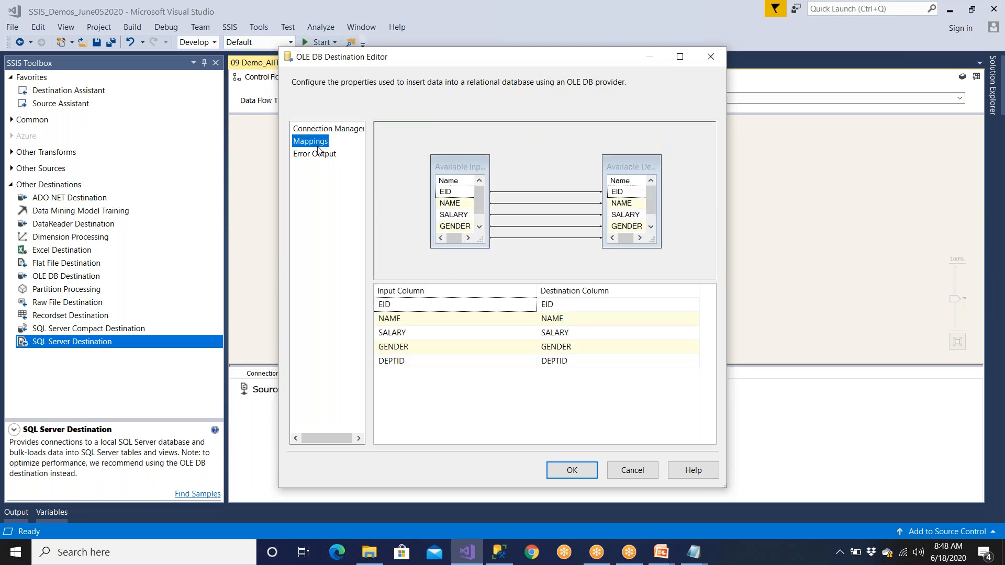
left_click(594, 476)
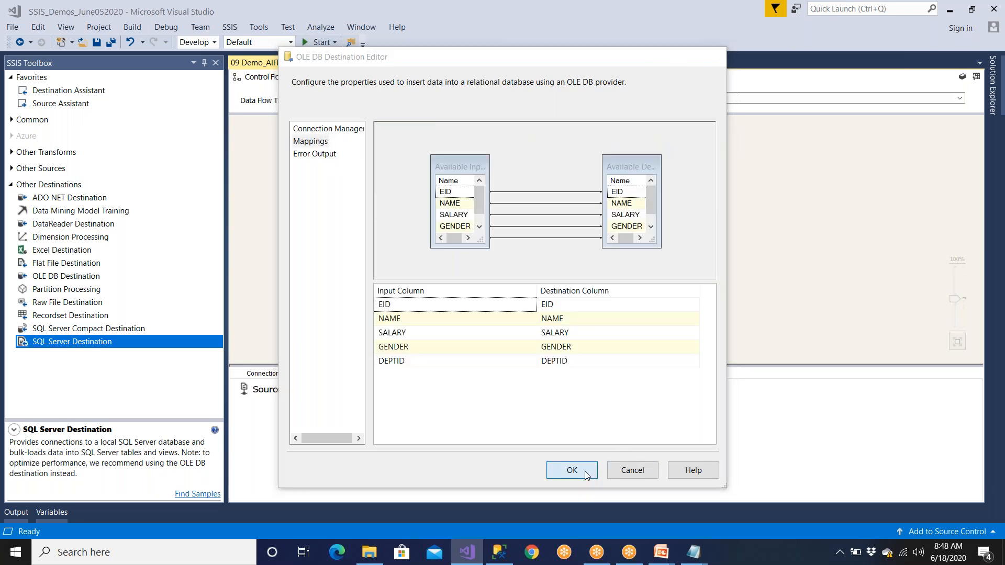
Step: Move the OLE DB Destination closer to the Conditional Split and save the package
left_click_drag(581, 297, 528, 302)
left_click(634, 229)
left_click(97, 43)
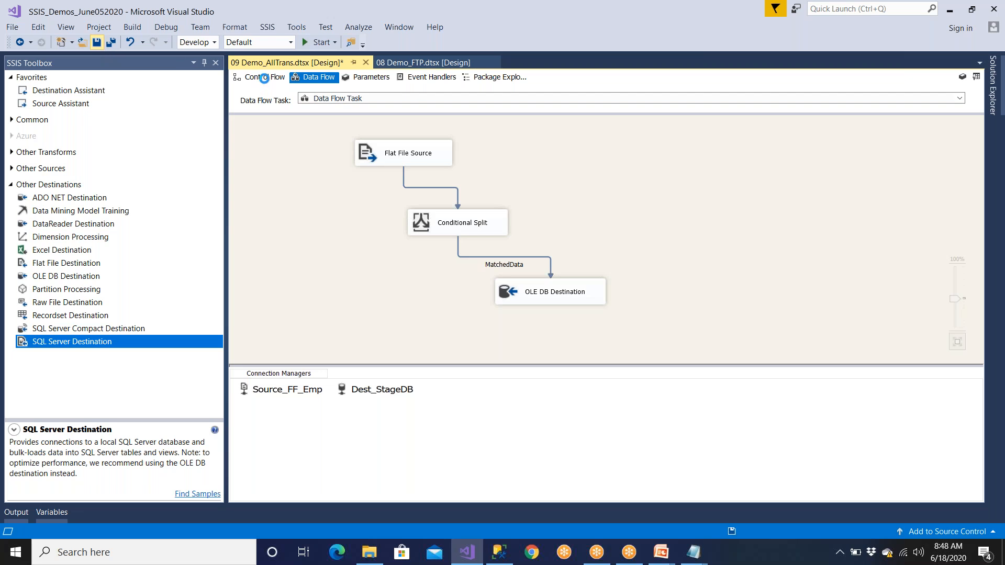
Step: Check the package's control flow and data flow, and rerun the Stage_Employee query in SQL Server Management Studio
left_click(265, 77)
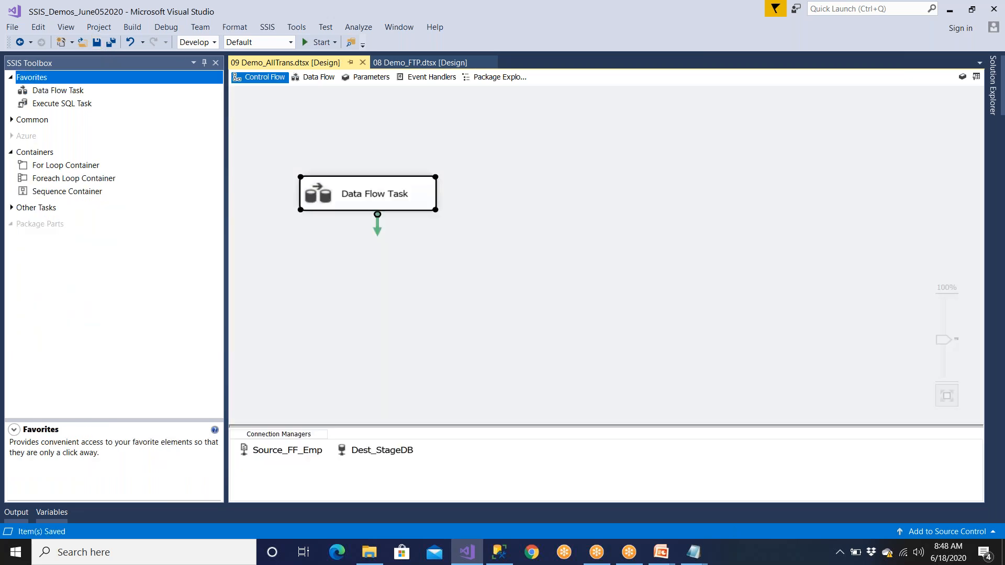
double_click(373, 194)
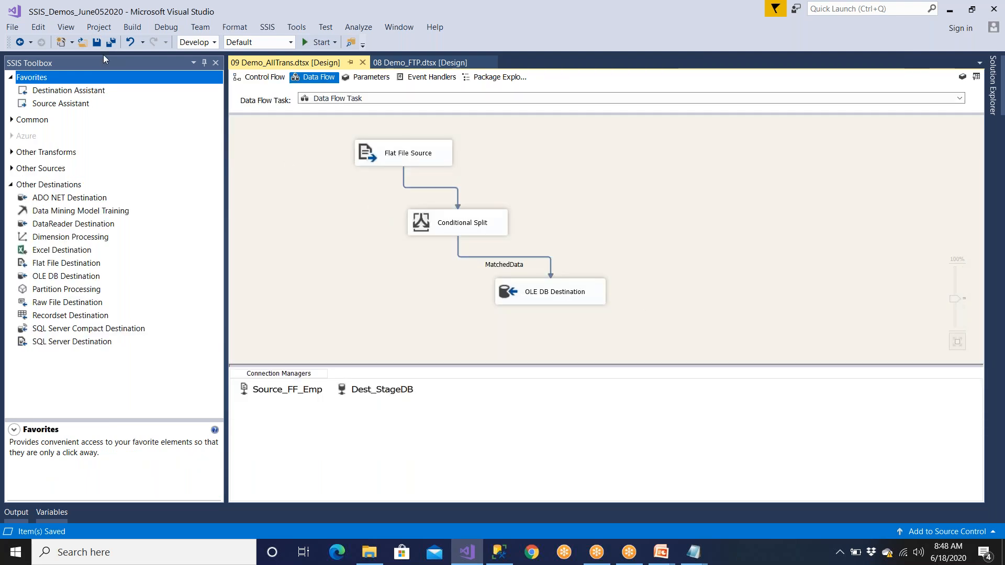
left_click(499, 553)
left_click(187, 59)
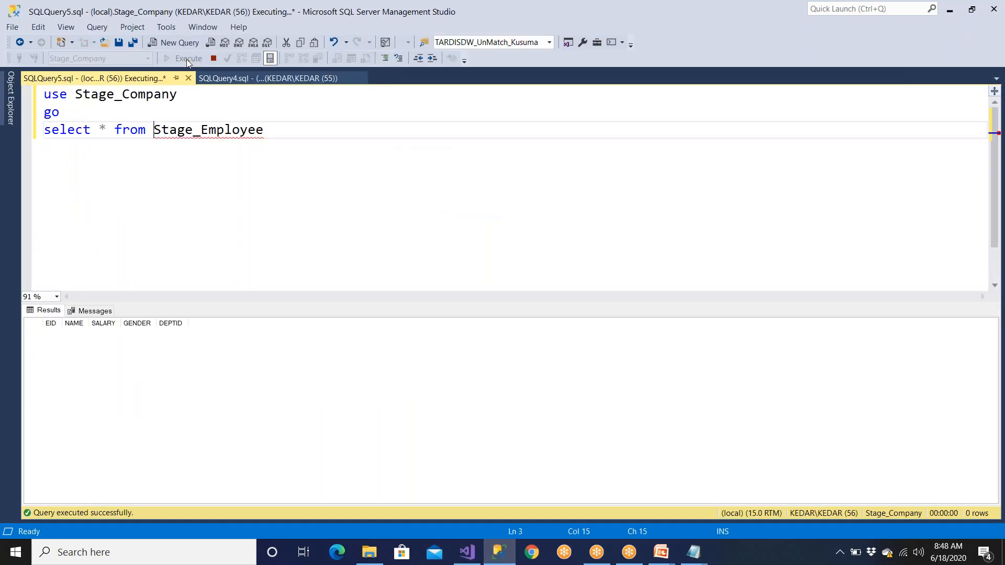
Step: Switch to Visual Studio, run the 09 Demo_AllTrans package and return to design mode
left_click(468, 552)
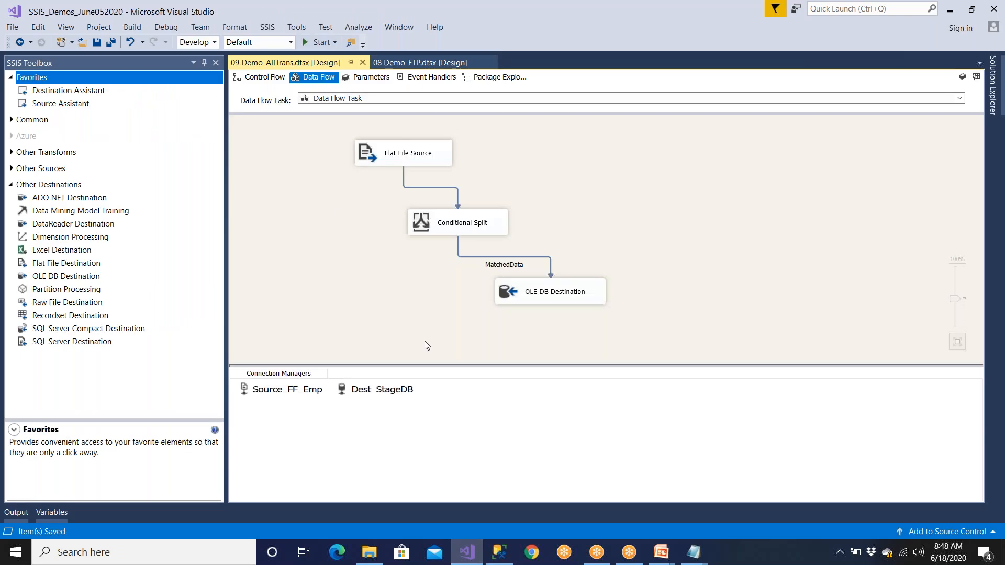
key("F5")
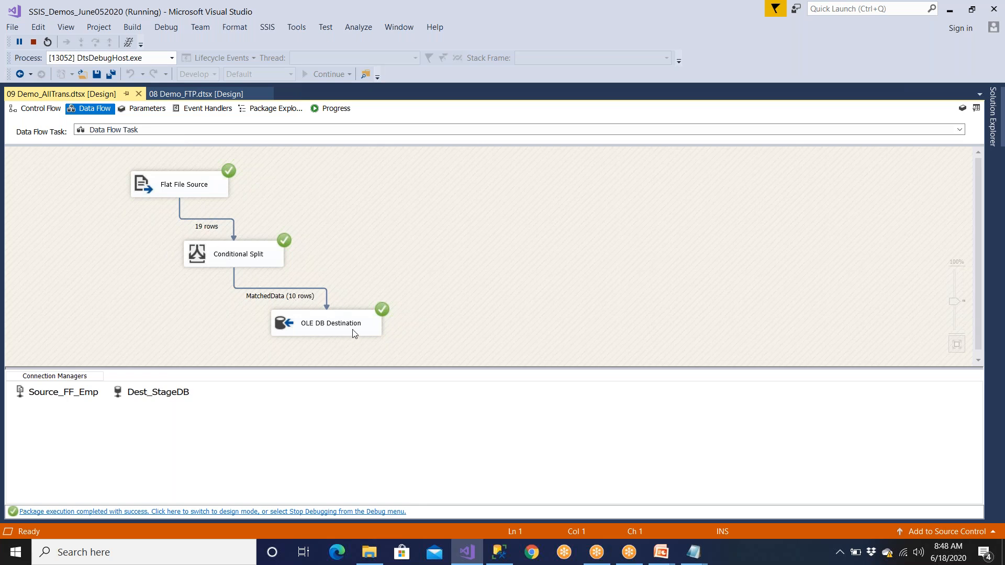
left_click(373, 512)
Step: Switch to SQL Server Management Studio and rerun the Stage_Employee query to inspect the loaded rows
left_click(502, 559)
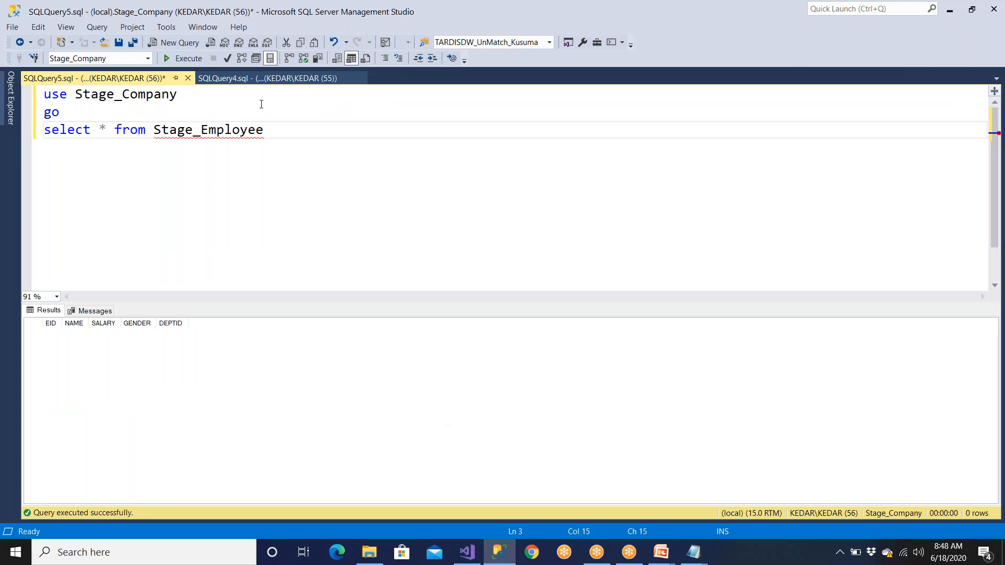
left_click(196, 57)
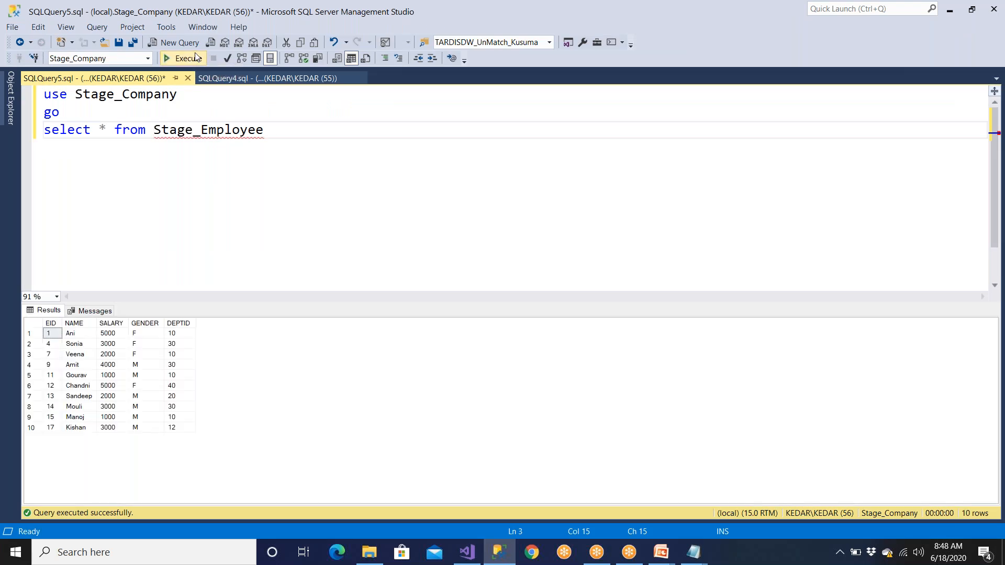
left_click(198, 429)
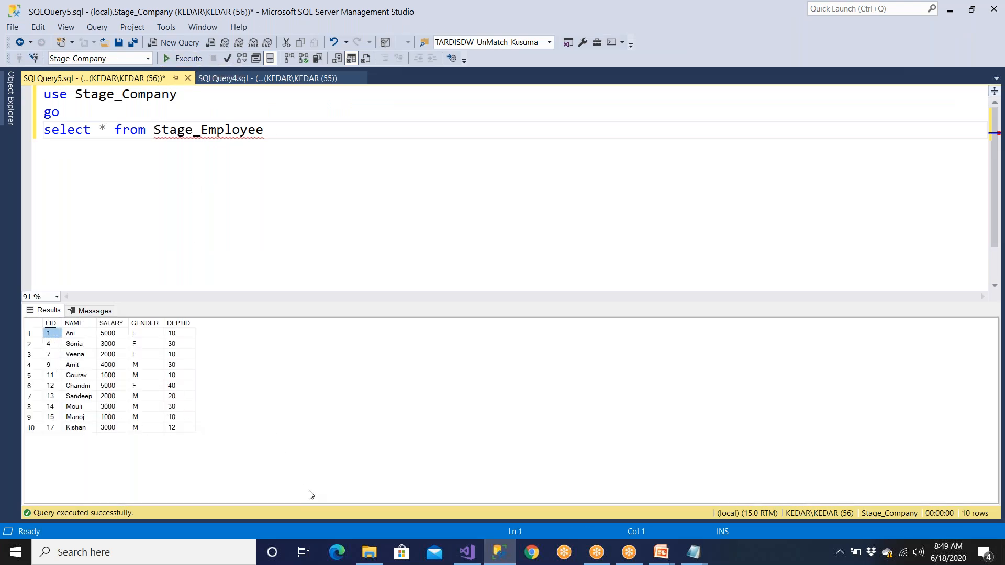
Step: Examine the source rows in Emp.txt in Notepad, comparing records 18 and 19 with records 1 to 17
mouse_move(694, 553)
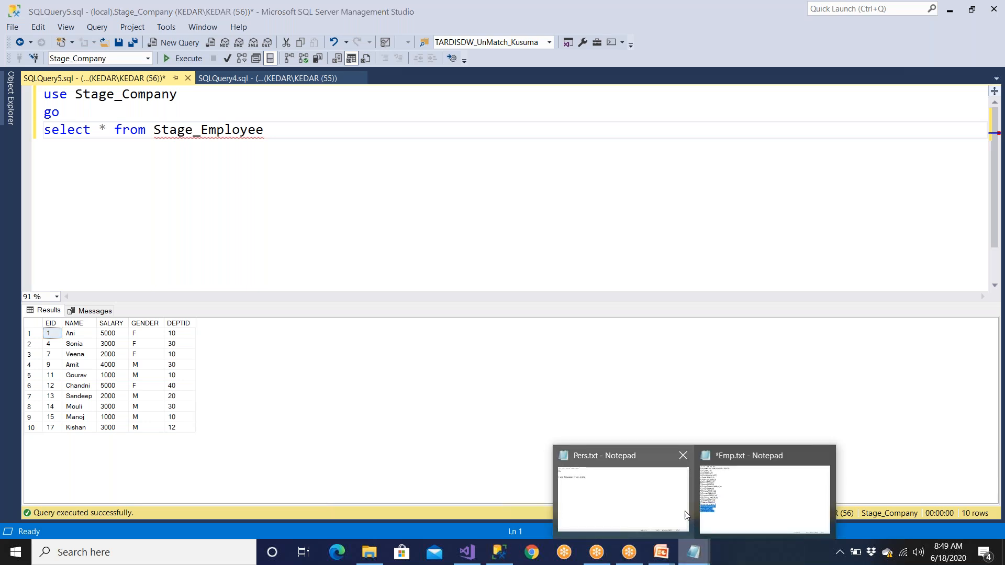
left_click(748, 506)
left_click_drag(96, 373, 4, 37)
left_click_drag(116, 373, 2, 349)
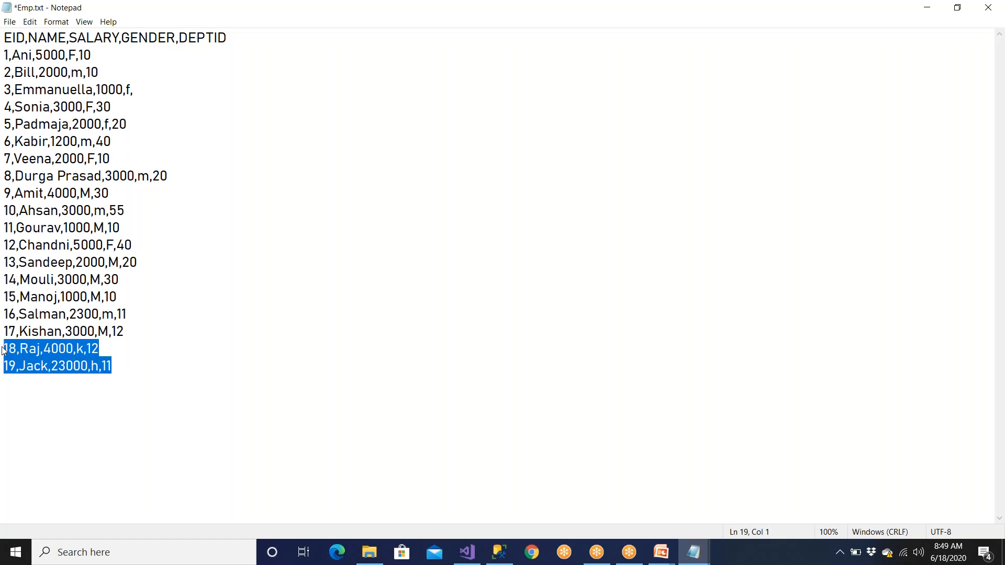
left_click_drag(128, 330, 5, 55)
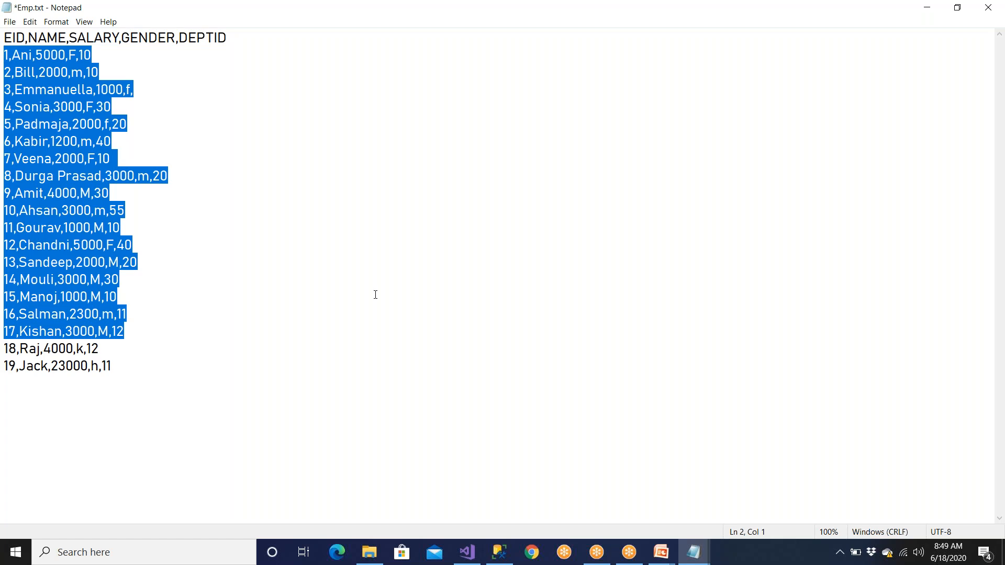
left_click(925, 8)
left_click(987, 10)
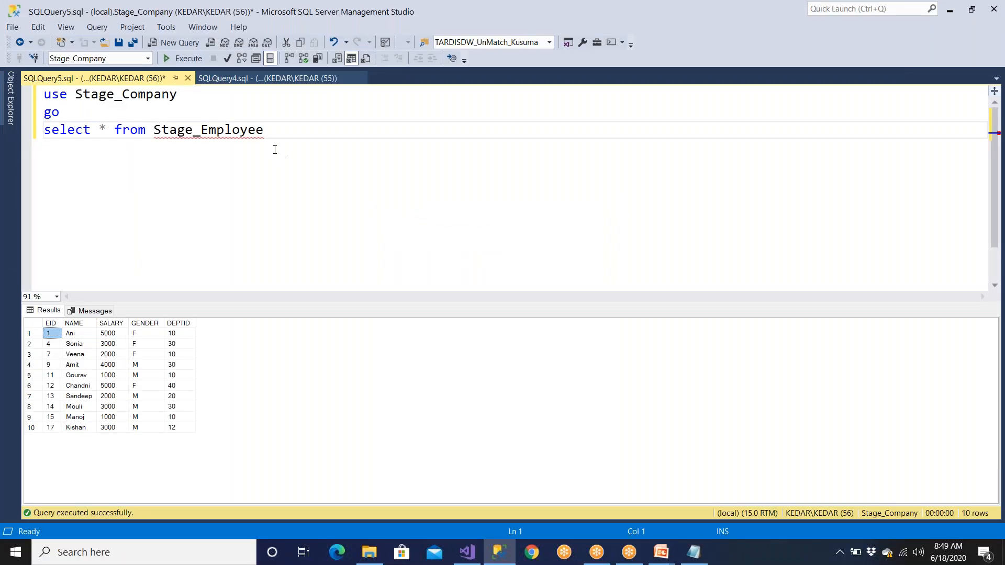
Step: Execute only the select statement on Stage_Employee to recheck the table's rows
left_click_drag(150, 132, 43, 131)
left_click(177, 59)
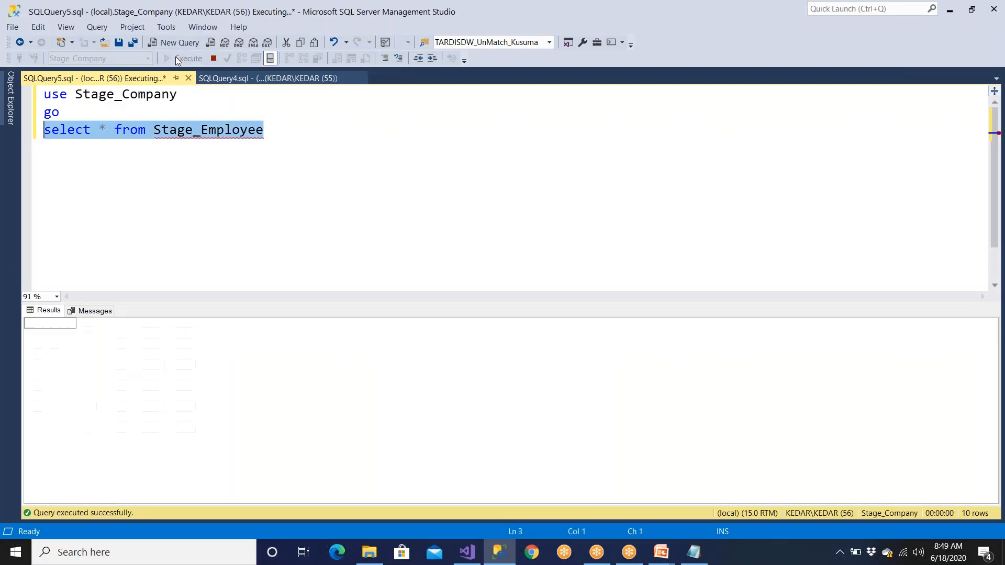
left_click(191, 197)
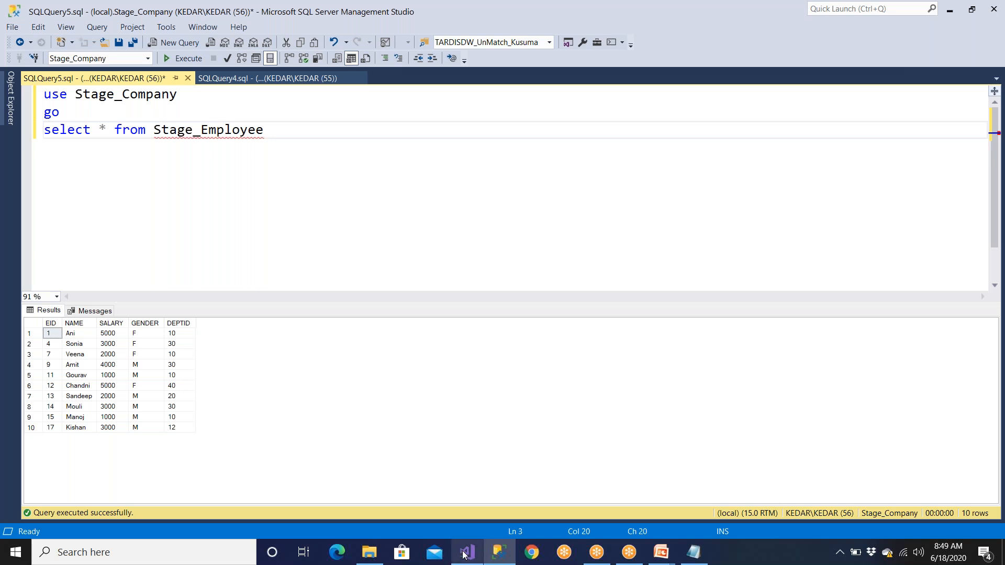
Step: In Visual Studio, add a second OLE DB Destination apart from the first and connect the Conditional Split's UnMatchedData output to it
left_click(467, 552)
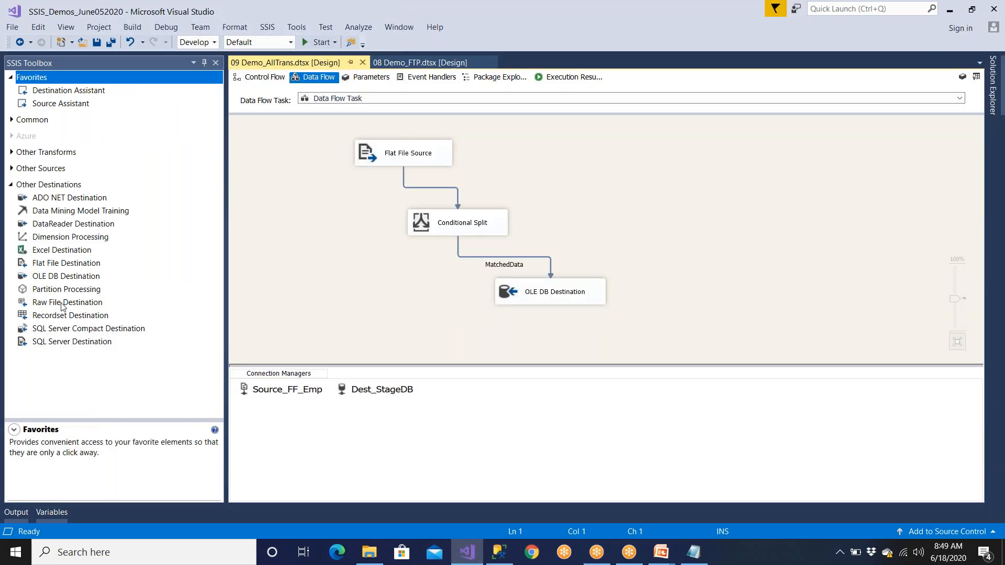
left_click_drag(62, 282, 333, 325)
left_click_drag(554, 283, 664, 297)
left_click(492, 213)
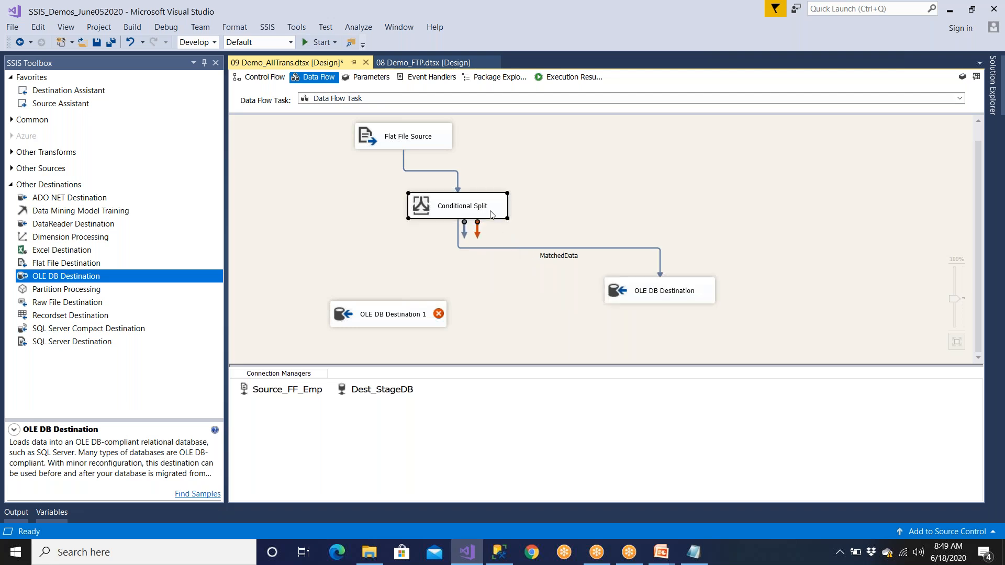
left_click_drag(464, 236, 393, 319)
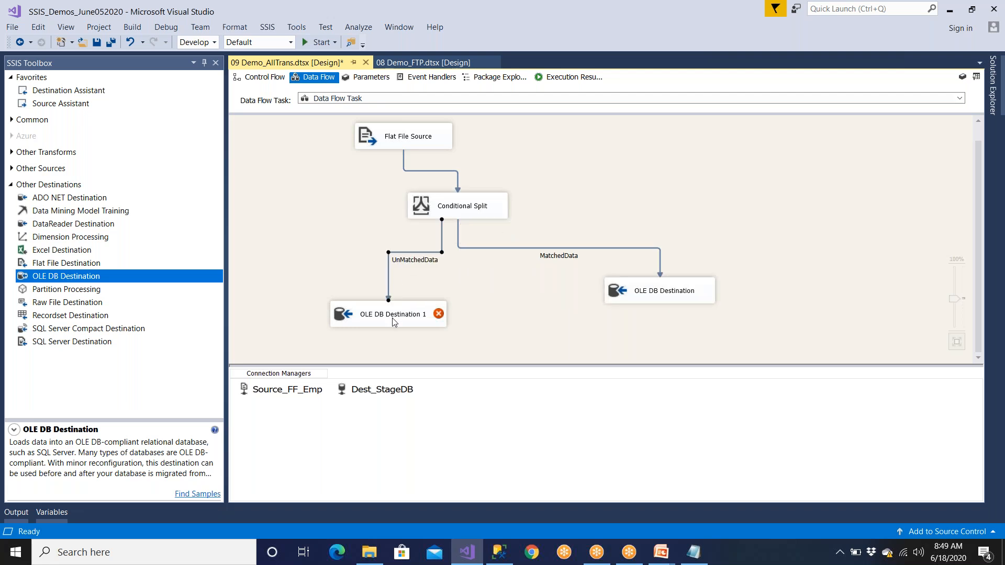
Step: Reposition the MatchedData OLE DB Destination and set OLE DB Destination 1's data access mode to Table or view - fast load
left_click_drag(681, 304, 644, 314)
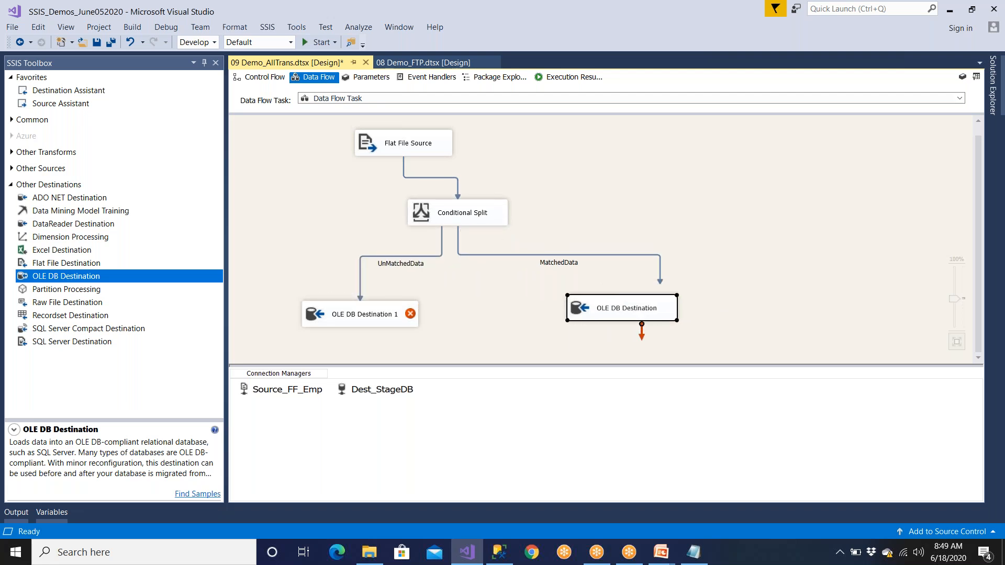
double_click(397, 320)
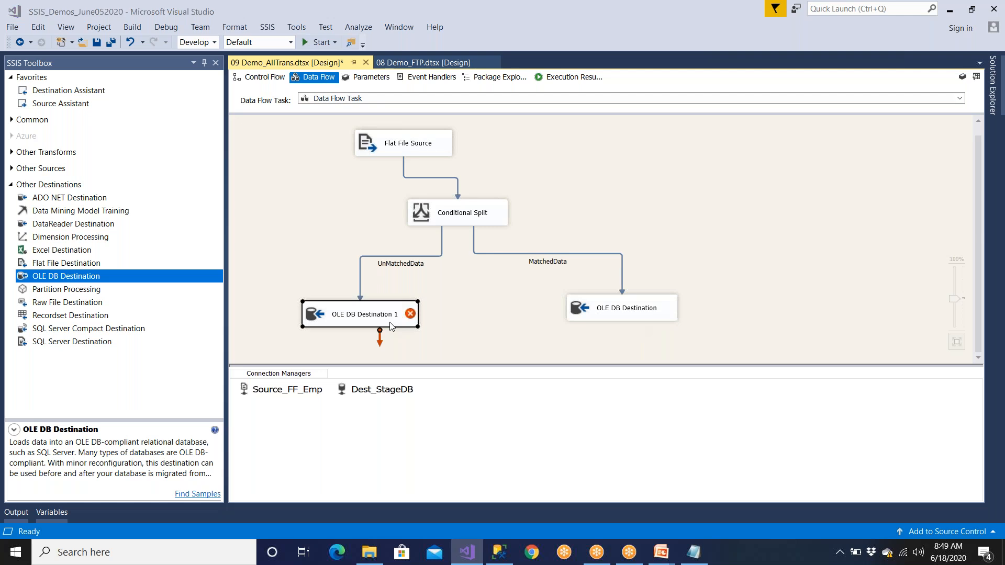
left_click(419, 233)
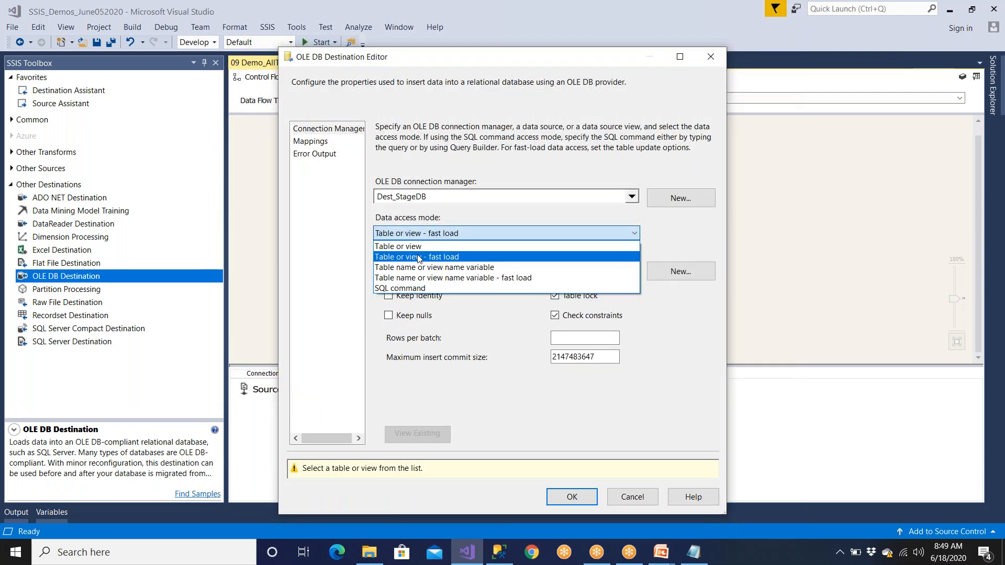
left_click(420, 254)
Step: Create a new destination table named Stage_Emp_UnMatched for OLE DB Destination 1 and accept its column mappings
left_click(681, 271)
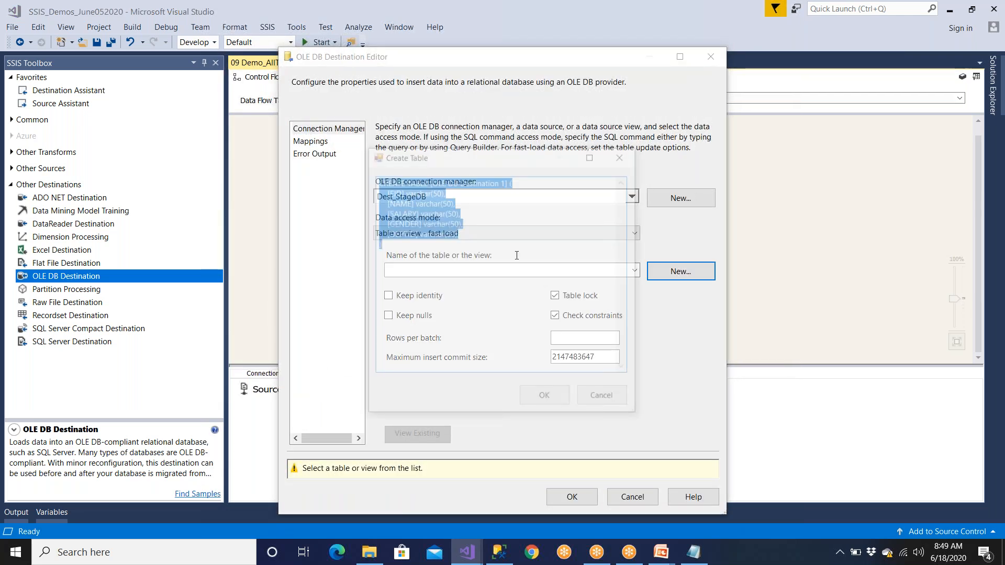
key("shift+Right")
key("shift+Right")
key("shift+Right")
key("shift+Right")
key("shift+Right")
key("shift+Right")
key("shift+Right")
key("shift+Right")
key("shift+Right")
key("shift+Right")
key("shift+Right")
key("shift+Right")
key("shift+Right")
key("shift+Right")
key("shift+Right")
key("shift+Right")
key("shift+Right")
key("shift+Right")
key("shift+Right")
key("shift+Right")
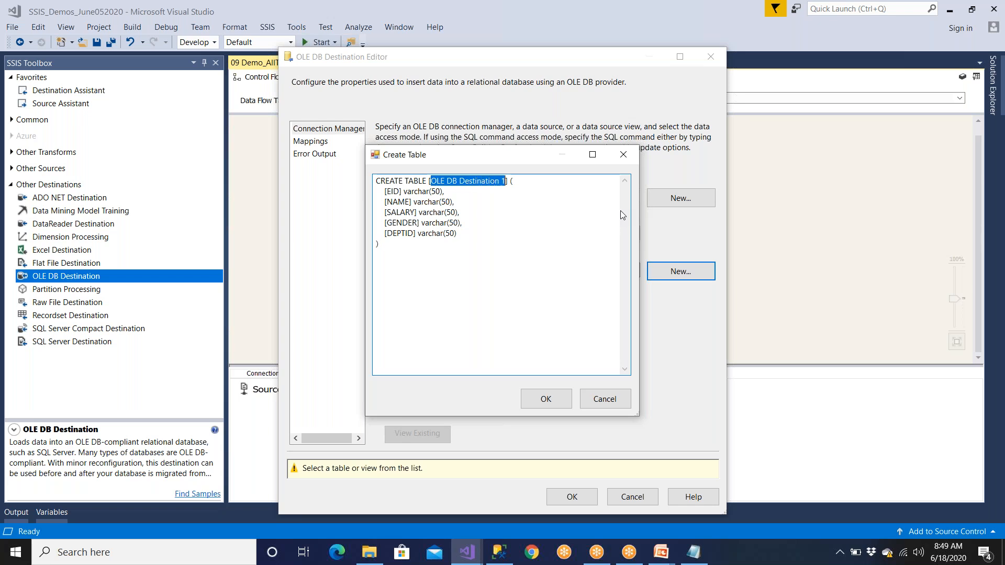
type("Stage_Emp")
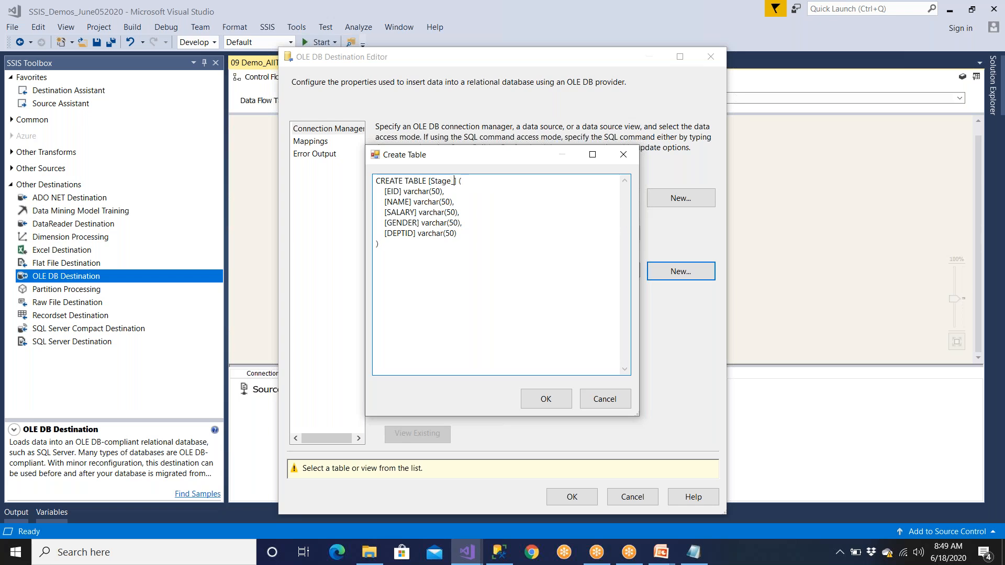
type("_UnMatched")
double_click(436, 183)
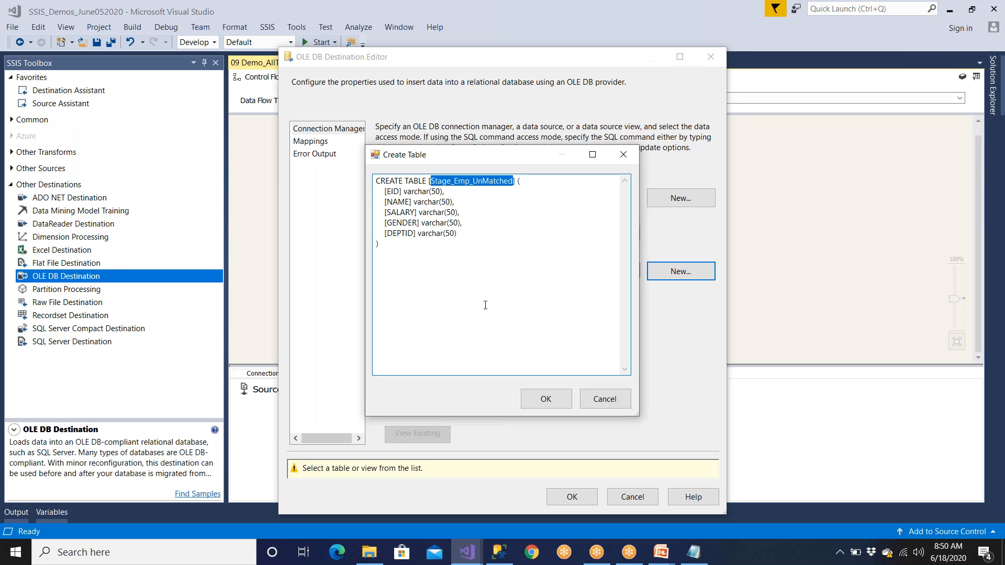
left_click(538, 399)
left_click(321, 142)
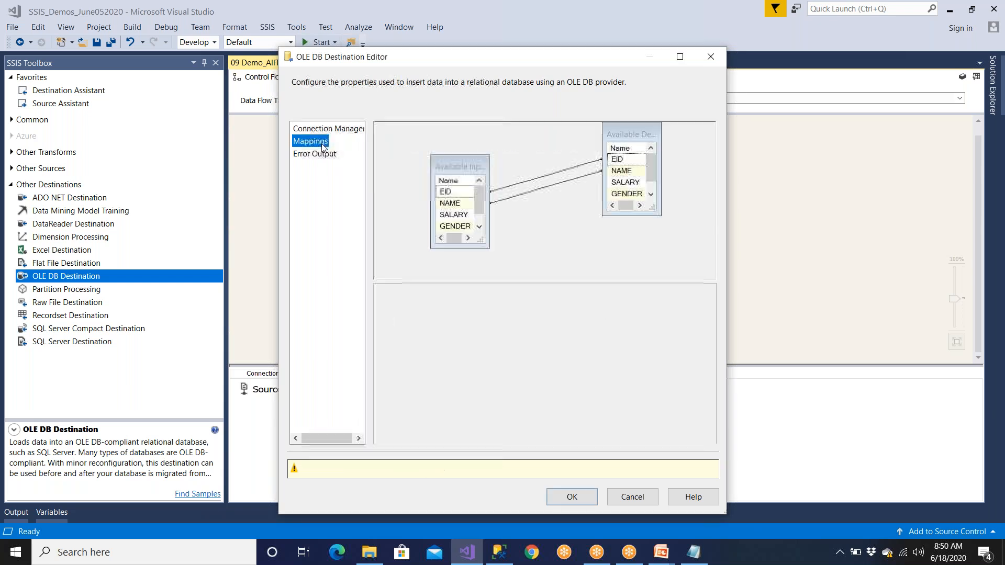
left_click(572, 497)
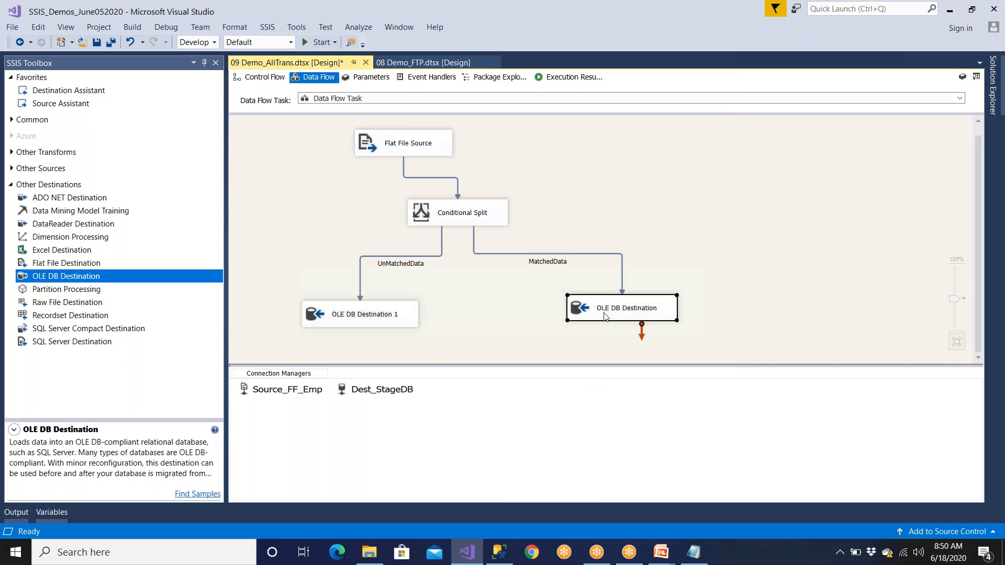
Step: Switch to SQL Server Management Studio, refresh the Stage_Company database and expand its tables
left_click(499, 553)
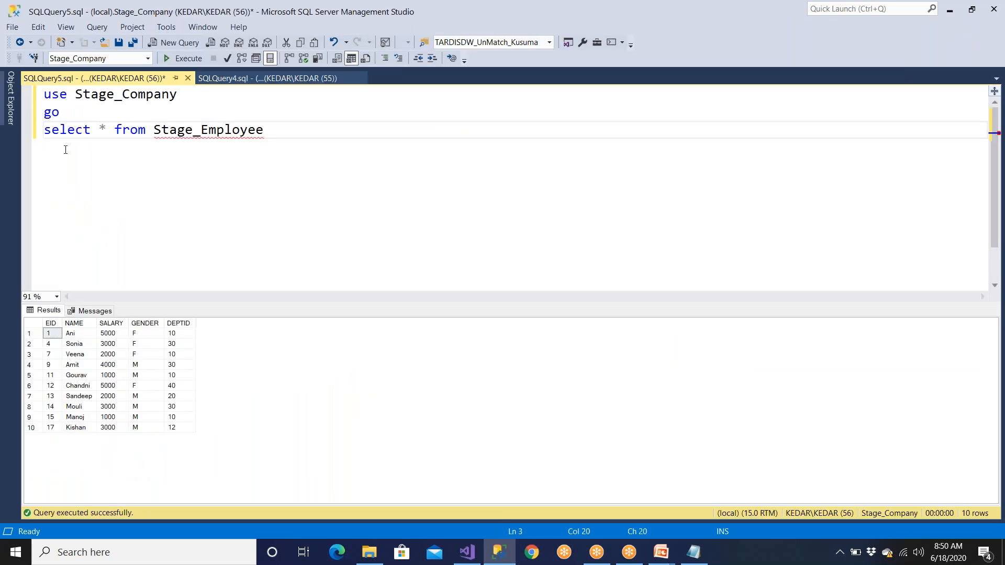
left_click(11, 109)
left_click(81, 283)
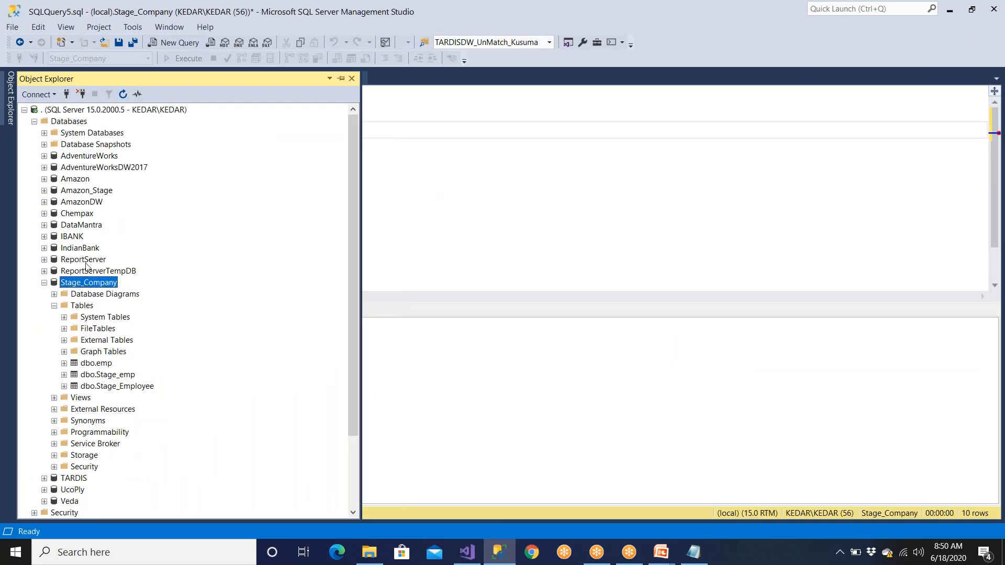
left_click(124, 95)
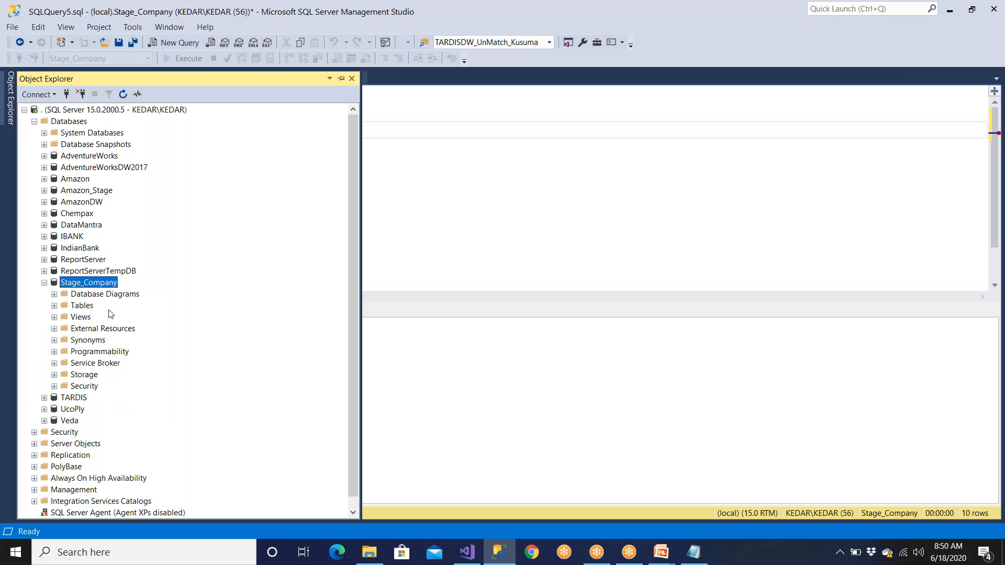
double_click(87, 309)
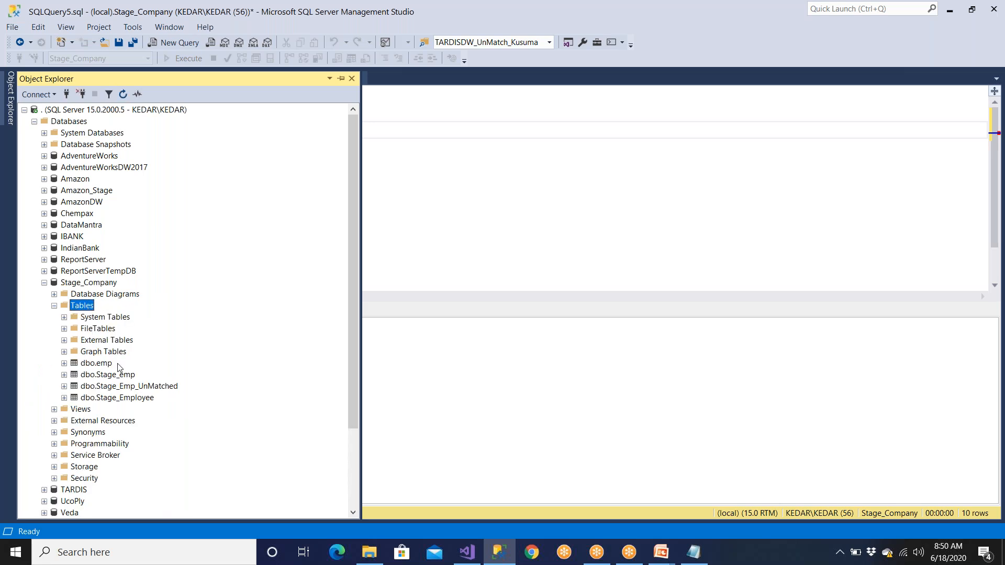
Step: Add select * from Stage_Emp_UnMatched below the Stage_Employee query and execute both queries
left_click_drag(129, 387, 511, 240)
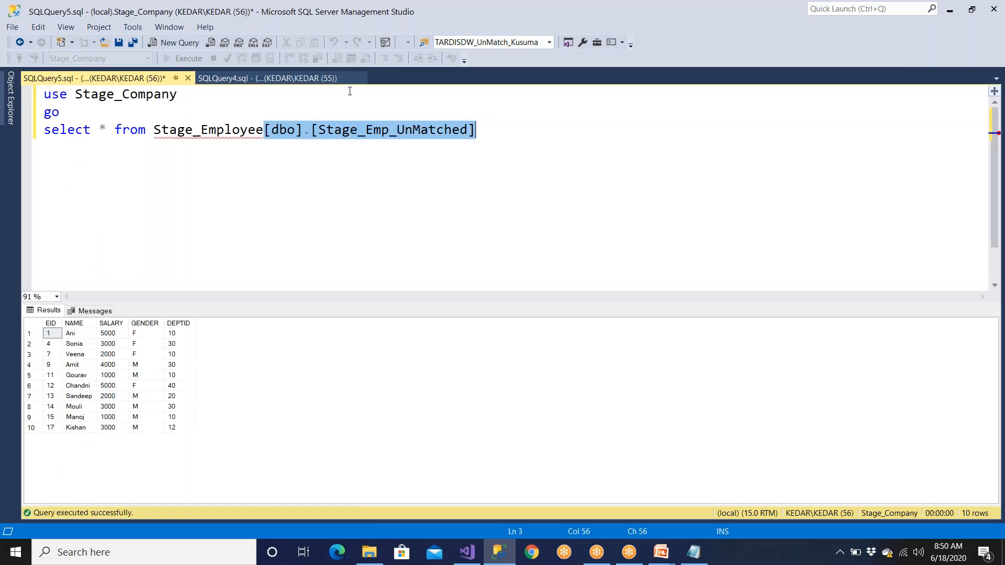
left_click(266, 132)
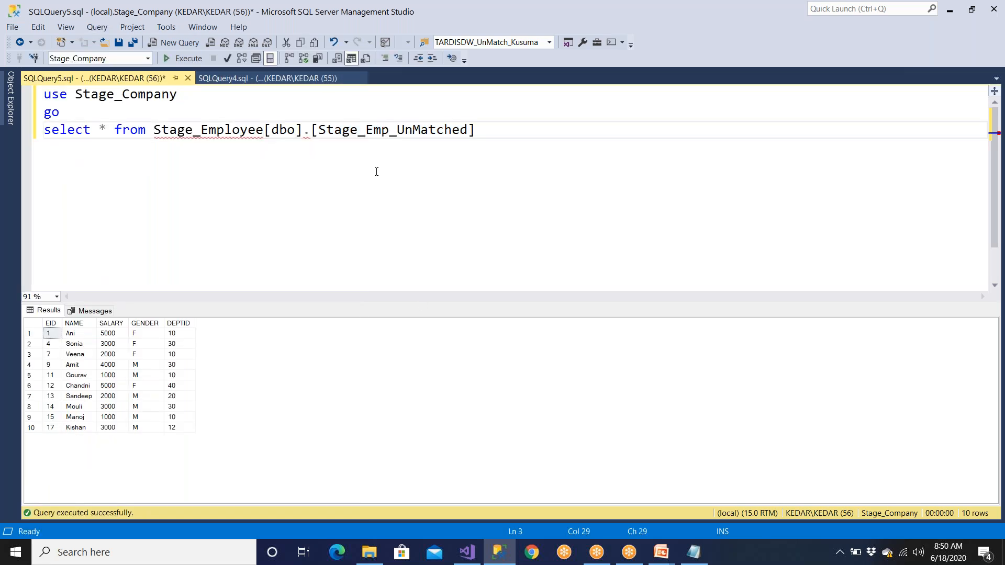
key("Return")
key("Return")
type("select * from")
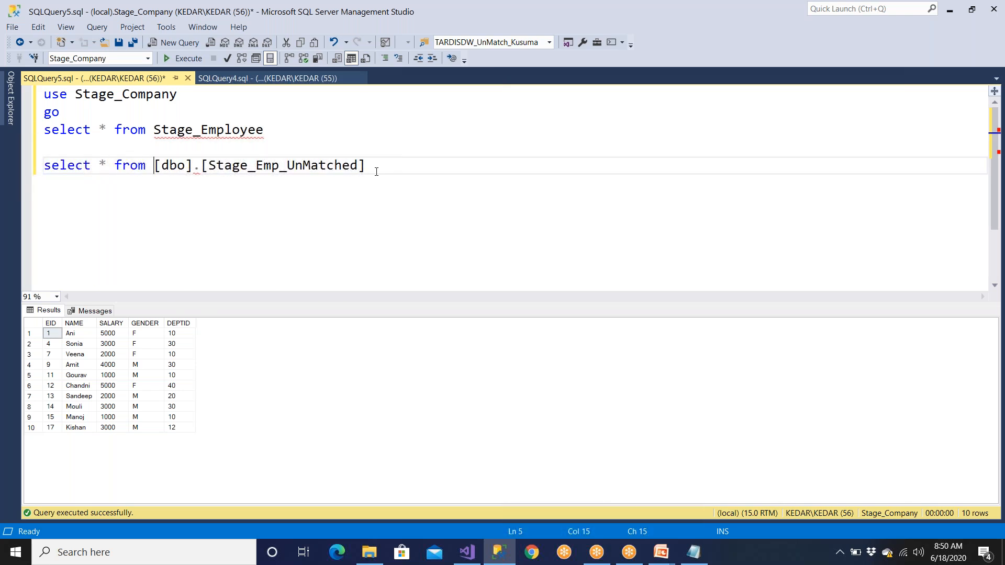
key("Delete")
key("Delete")
key("Delete")
key("Delete")
key("Delete")
key("Delete")
key("Delete")
key("Right")
key("Right")
key("Right")
key("Right")
key("Right")
key("Right")
key("Right")
key("Right")
key("Right")
key("Right")
key("Right")
key("Right")
key("Right")
key("Right")
key("Right")
key("Right")
key("Right")
key("Right")
key("Right")
key("Right")
key("BackSpace")
key("F5")
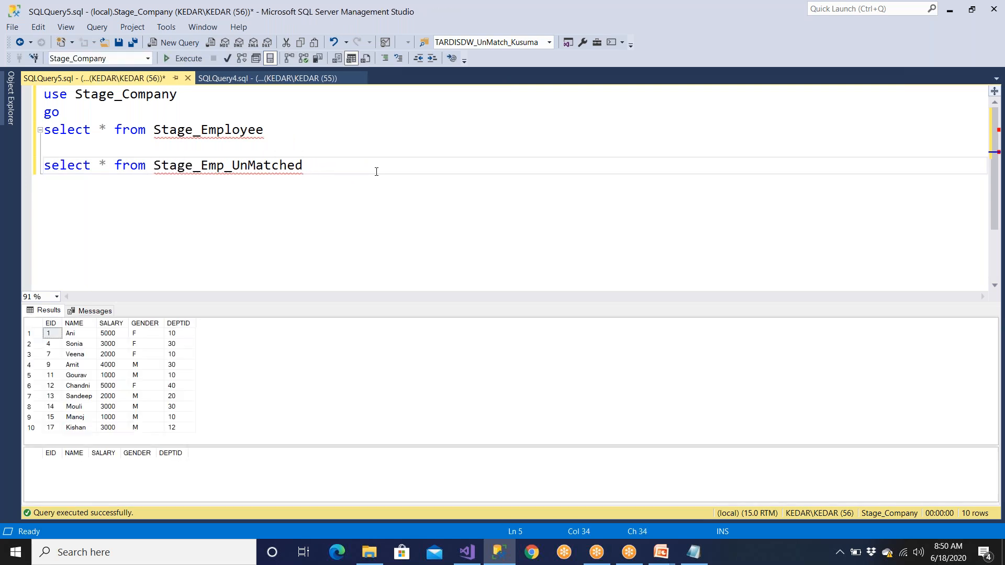
Step: Append delete statements for Stage_Employee and Stage_Emp_UnMatched and execute the whole script to clear both tables
left_click_drag(115, 130, 276, 128)
left_click(321, 165)
key("Return")
key("Return")
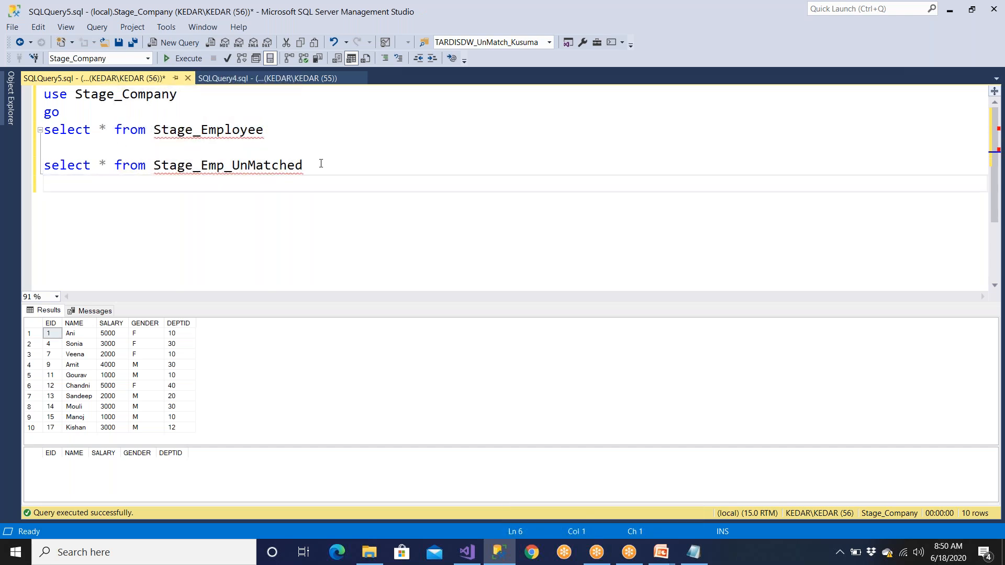
type("delete from Stage_Employee")
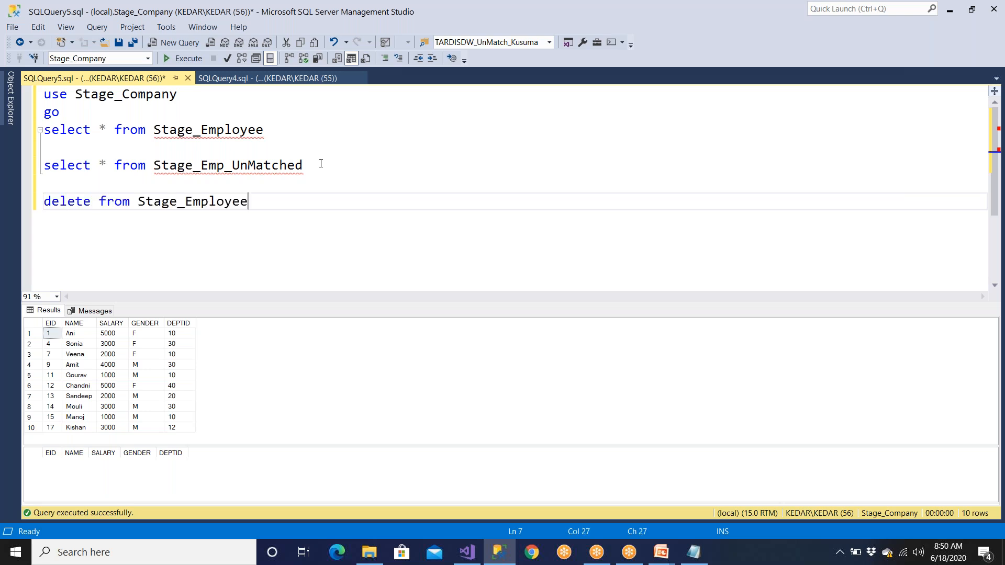
key("Return")
type("delete")
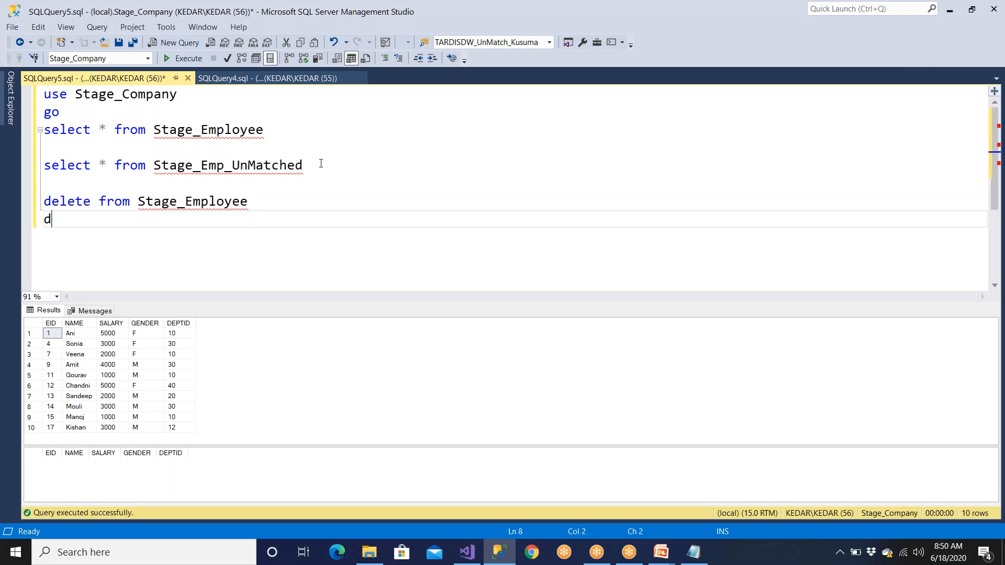
left_click_drag(115, 167, 304, 166)
key("ctrl+c")
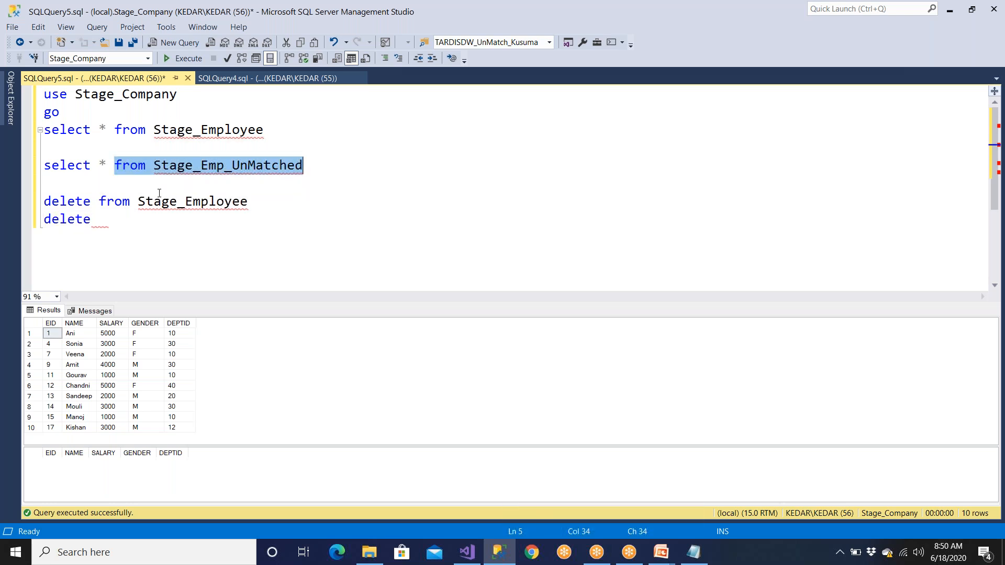
left_click(122, 216)
key("ctrl+v")
left_click(190, 59)
left_click(192, 58)
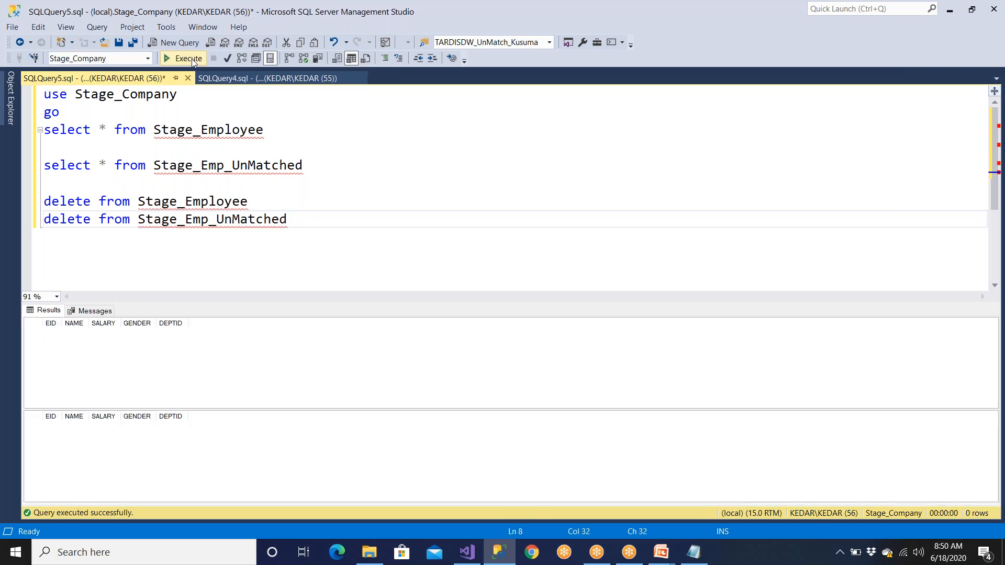
Step: Execute only the use statement and the two select statements to recheck both staging tables
left_click(320, 168)
left_click_drag(320, 168, 44, 95)
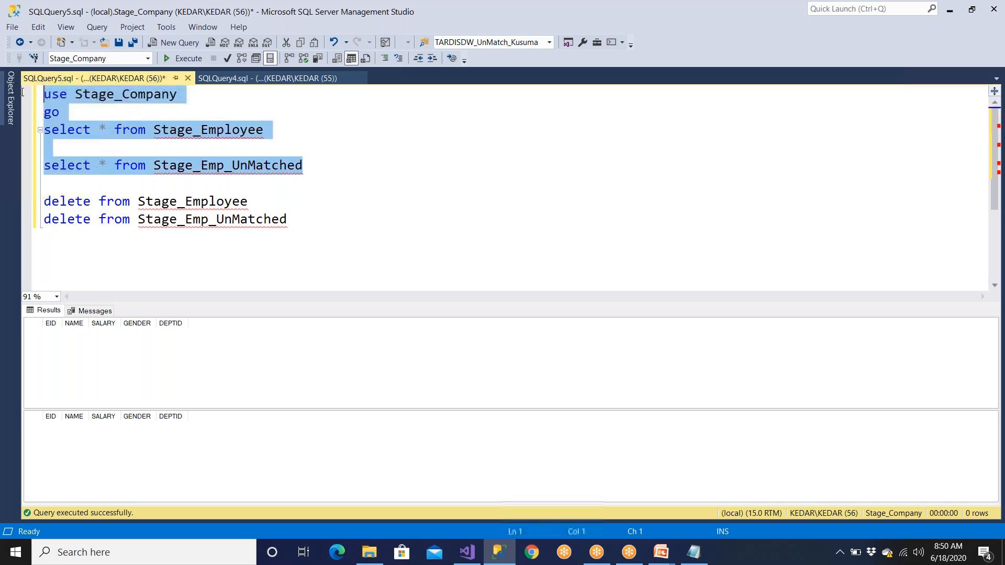
left_click(186, 59)
Step: Switch to Visual Studio, save the 09 Demo_AllTrans.dtsx package and run it
left_click(467, 551)
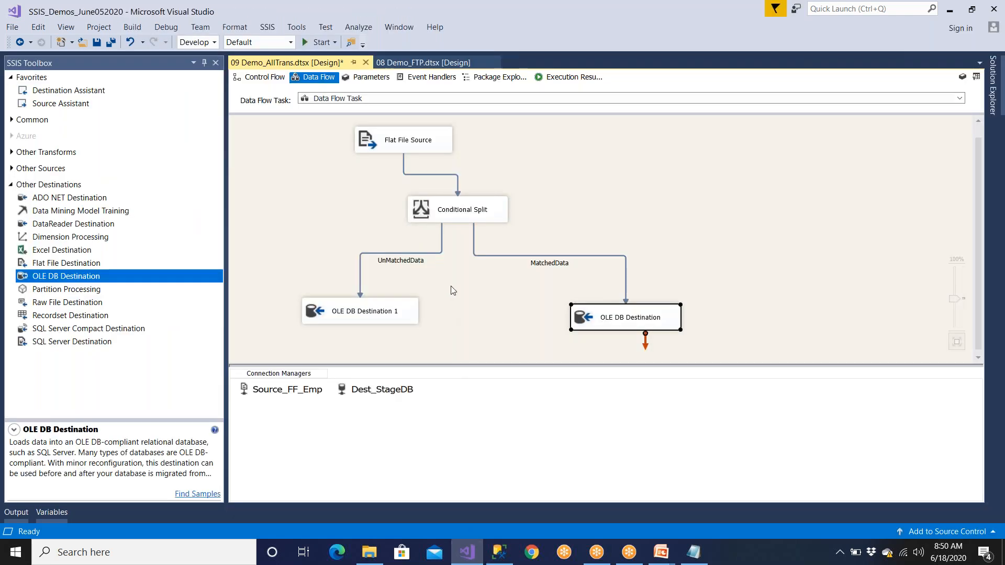
left_click(96, 43)
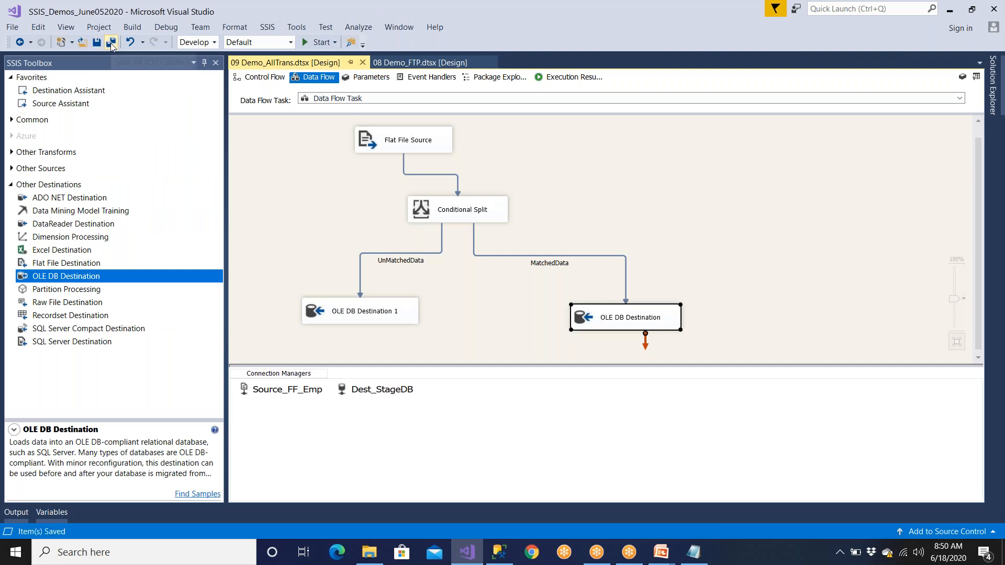
left_click(318, 42)
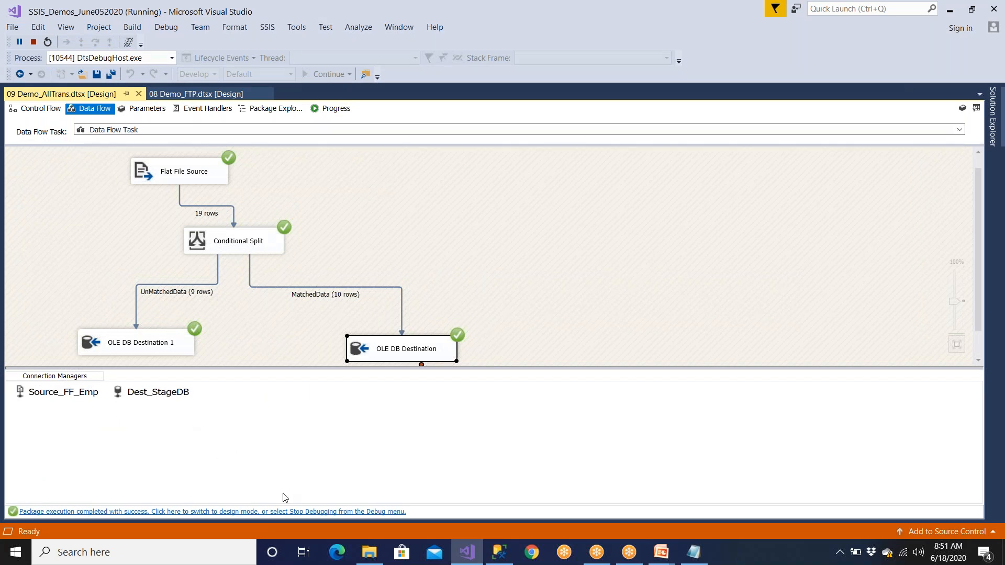
Step: Close the Pers.txt window in Notepad and return the executed package to design mode
left_click(694, 553)
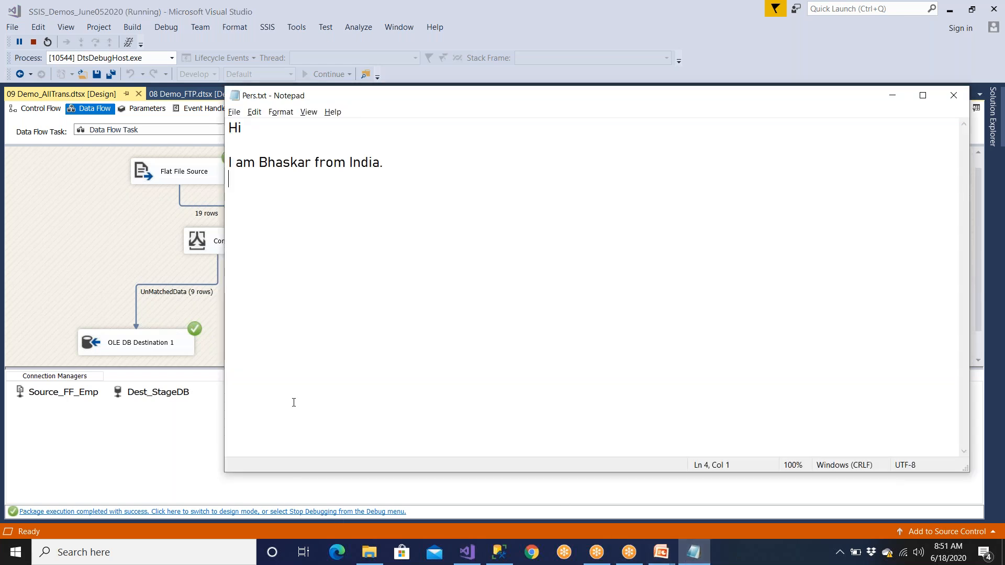
left_click(953, 94)
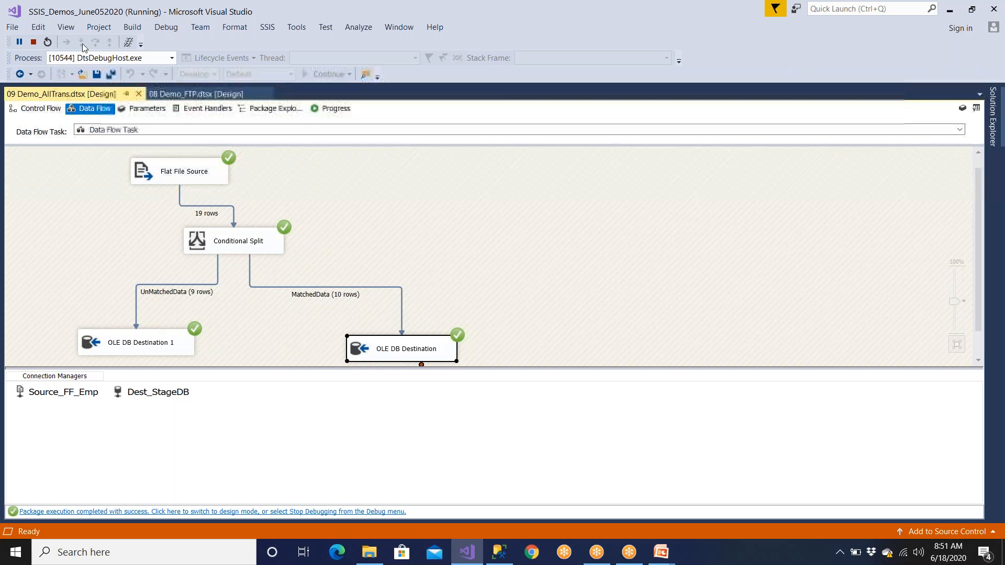
left_click(343, 512)
Step: Switch to SQL Server Management Studio and execute the Stage_Employee and Stage_Emp_UnMatched select statements separately to inspect the loaded rows
left_click(500, 552)
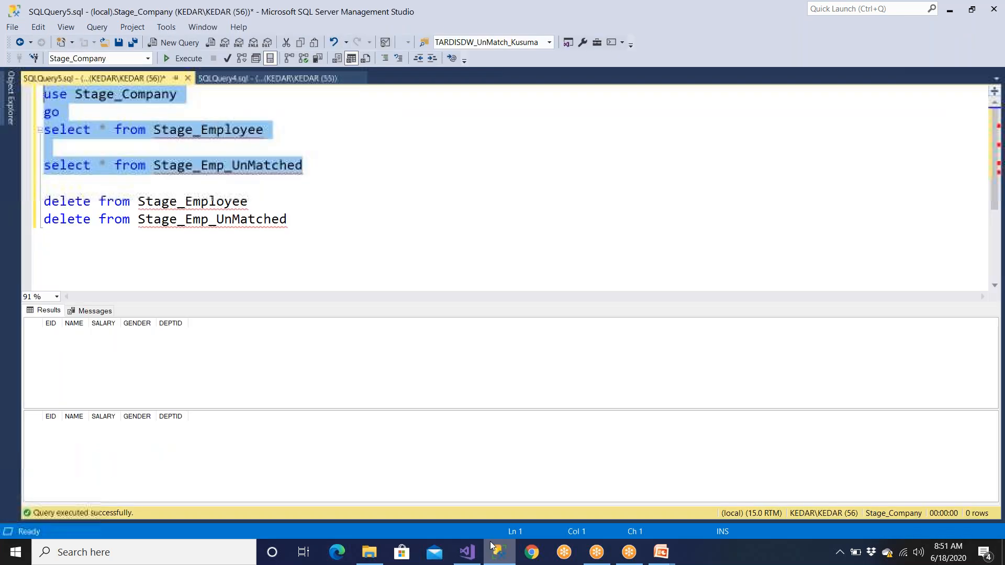
left_click(308, 166)
left_click_drag(282, 131, 44, 94)
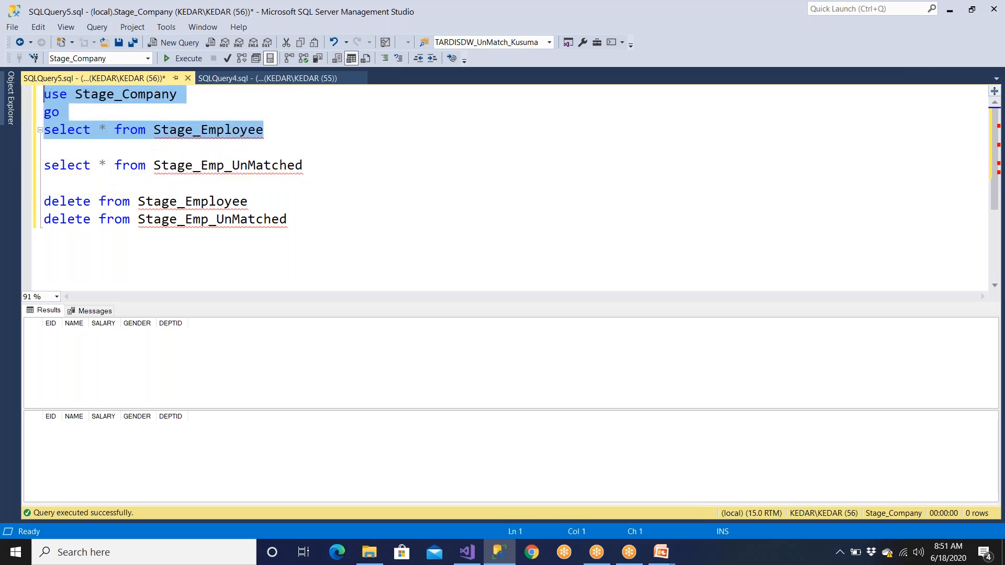
left_click(183, 58)
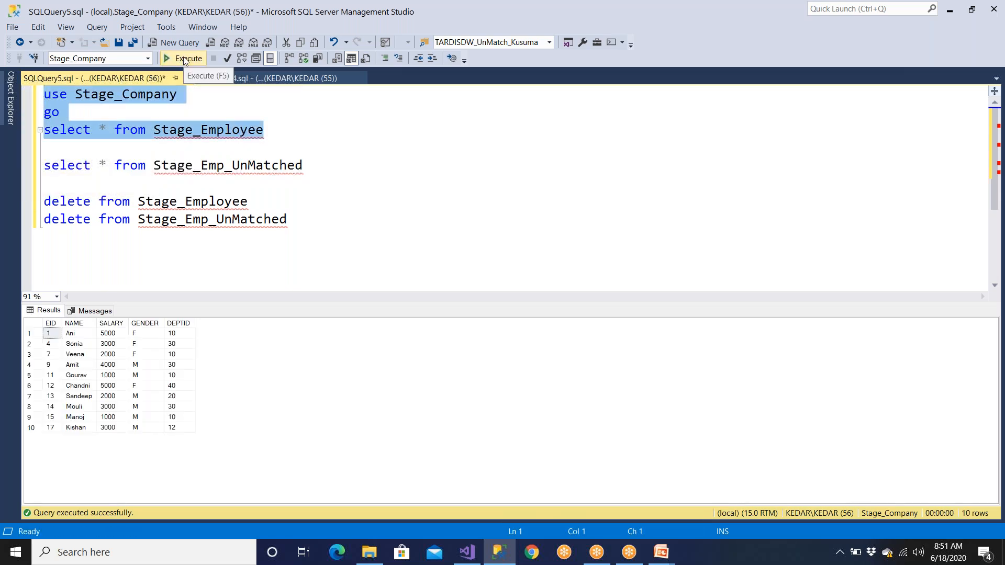
left_click_drag(304, 165, 29, 172)
left_click(180, 58)
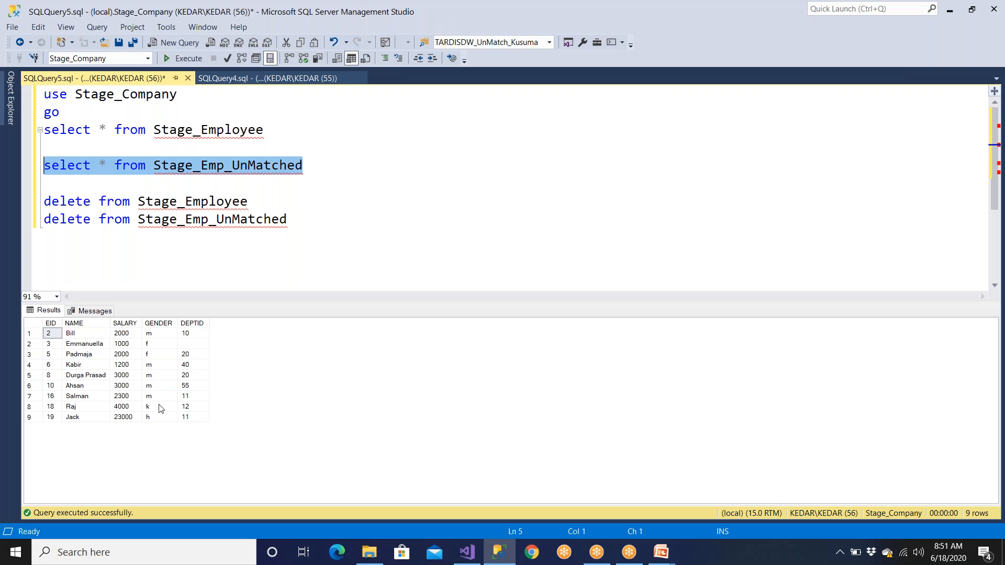
Step: Examine the GENDER values in the Stage_Emp_UnMatched results, comparing EIDs 18 and 19 with the first seven rows
left_click_drag(151, 407, 210, 426)
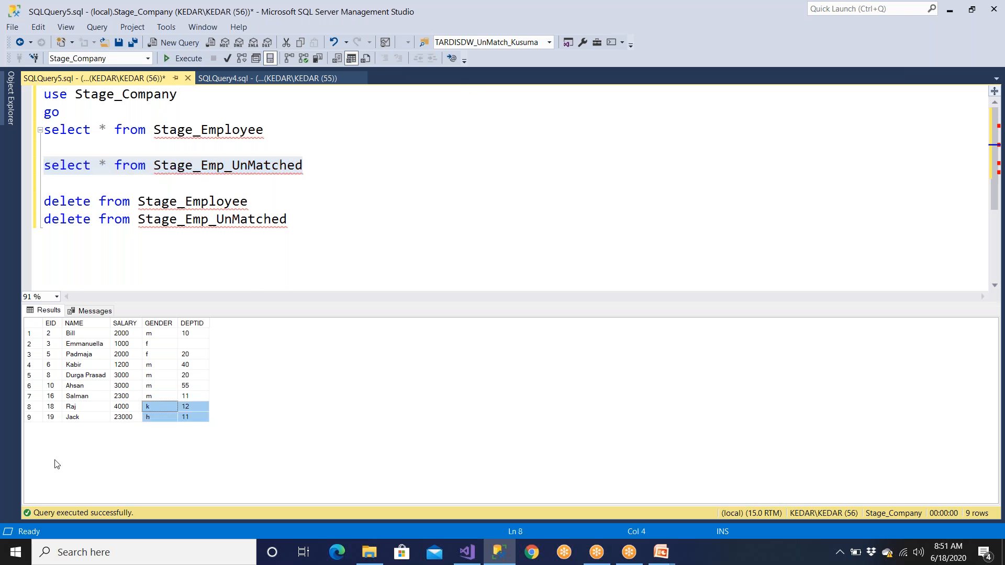
left_click(149, 407)
left_click(156, 418)
left_click(159, 397)
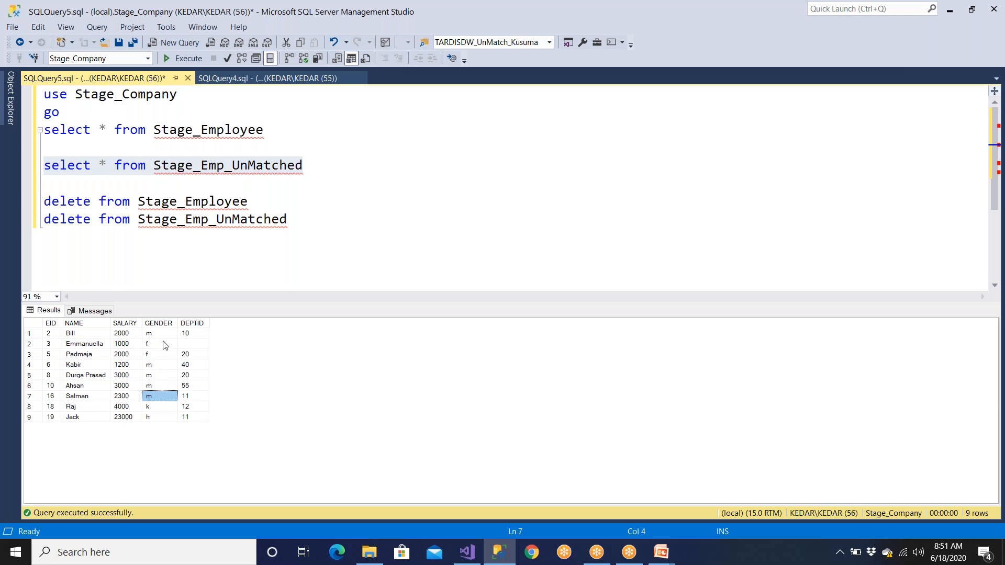
left_click(165, 337, "shift")
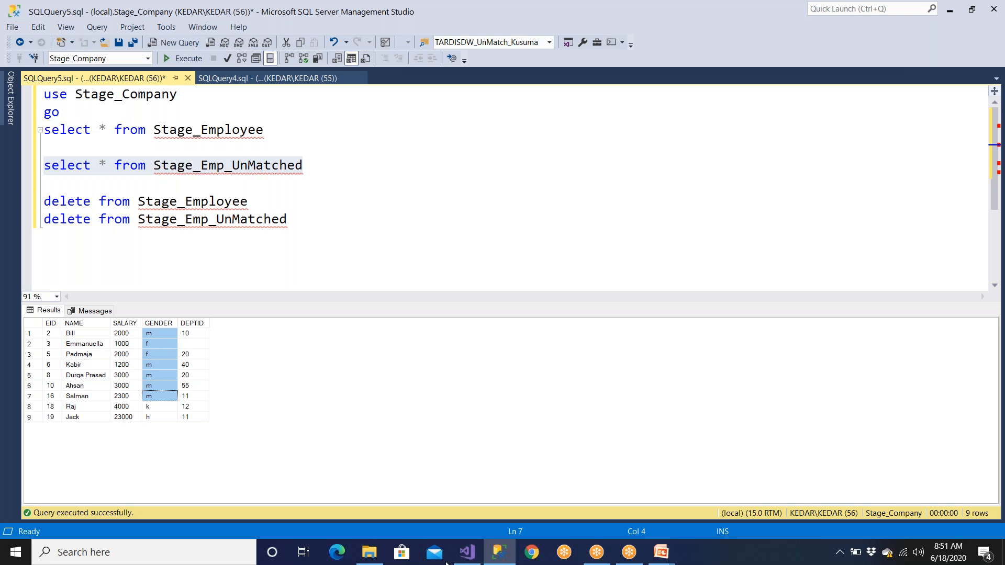
Step: Switch to Visual Studio and copy the Conditional Split's MatchedData condition into a new Notepad document
left_click(468, 555)
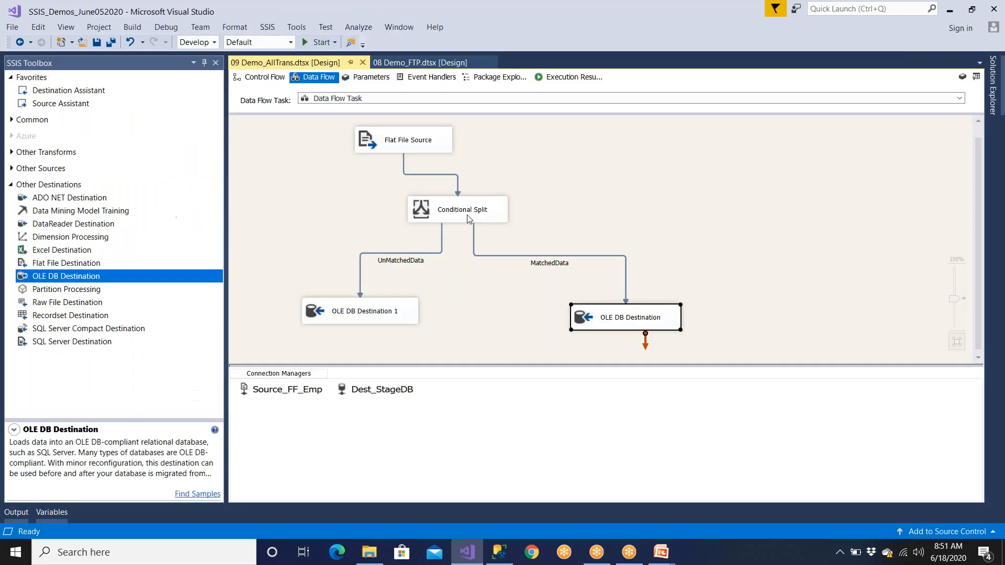
double_click(468, 218)
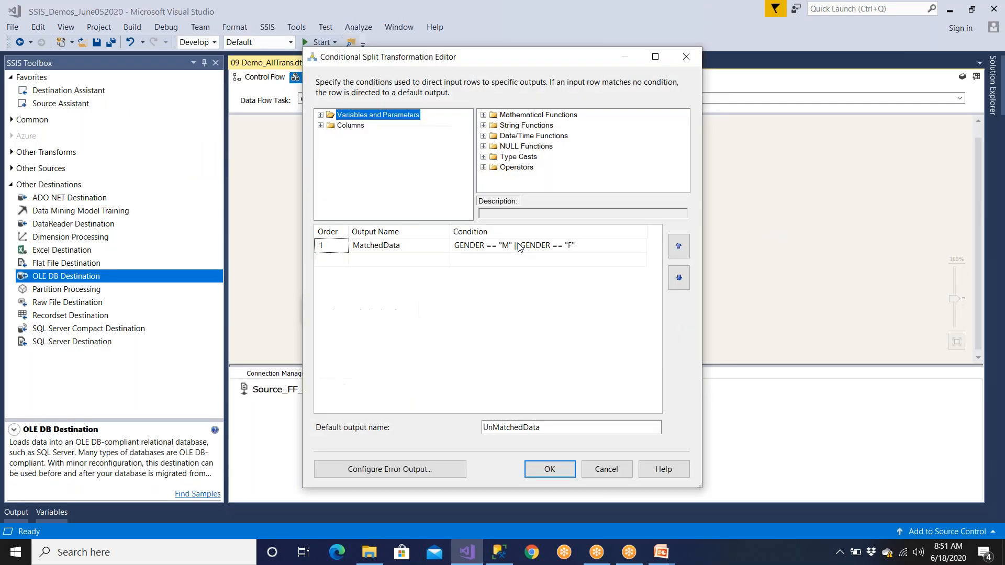
left_click(504, 247)
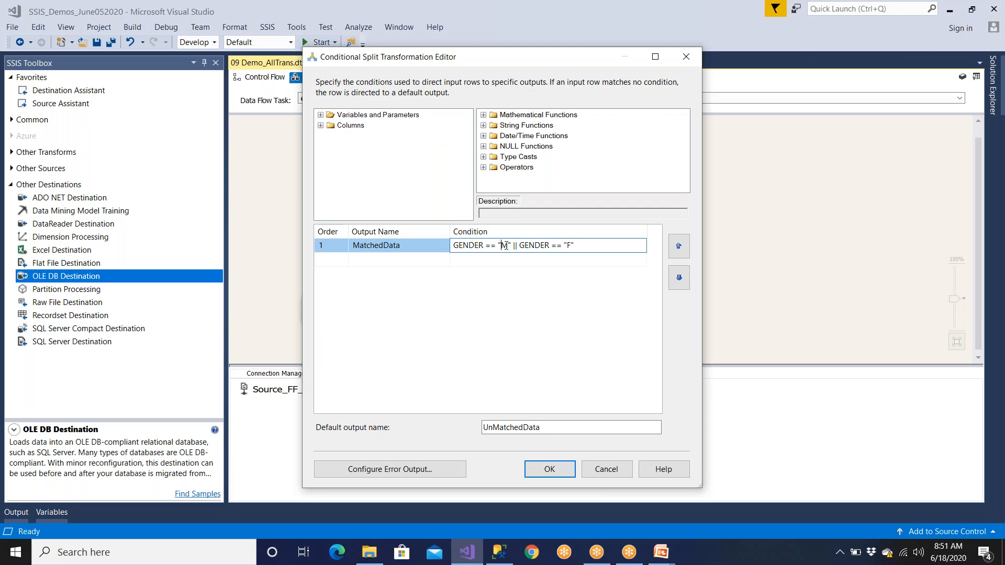
key("ctrl+a")
key("ctrl+c")
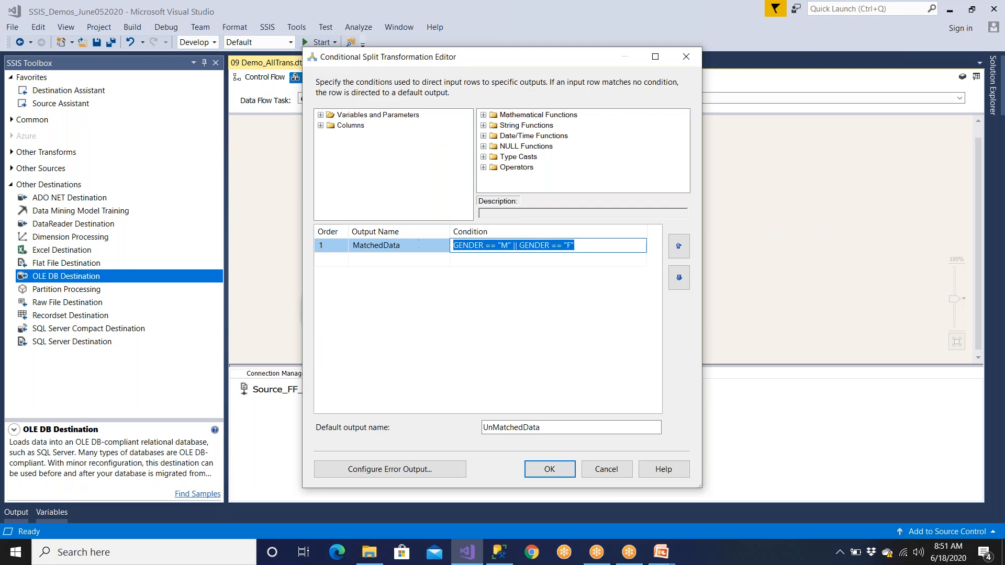
key("super")
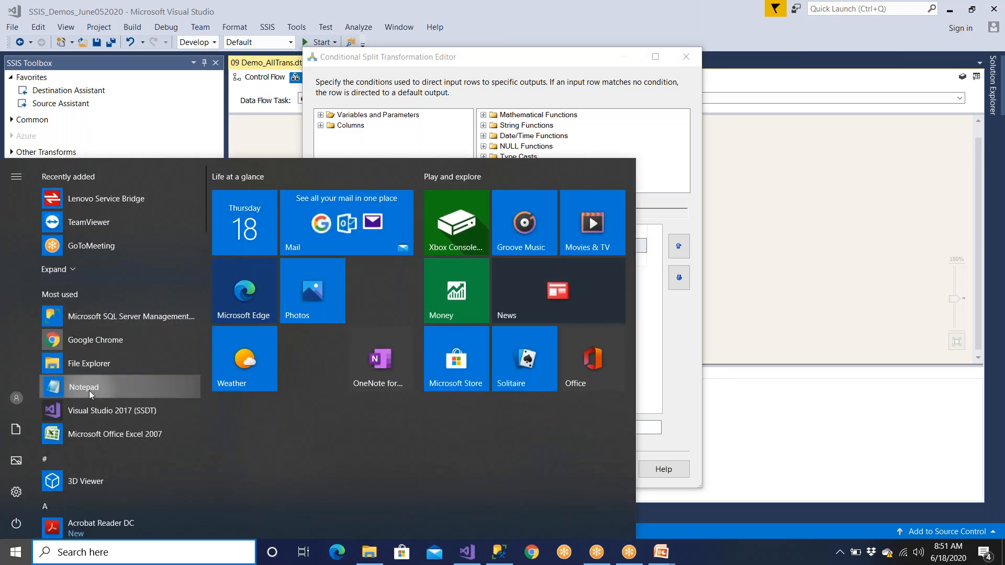
left_click(89, 390)
key("ctrl+v")
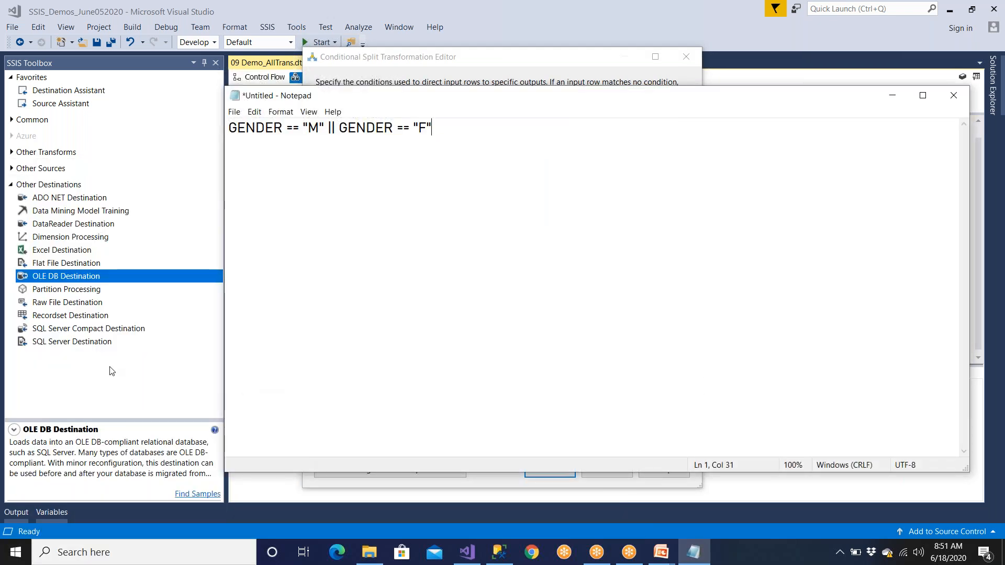
Step: Change the GENDER values in the Notepad copy to "f" and "m", and accept the Conditional Split editor with its own condition as is
double_click(313, 128)
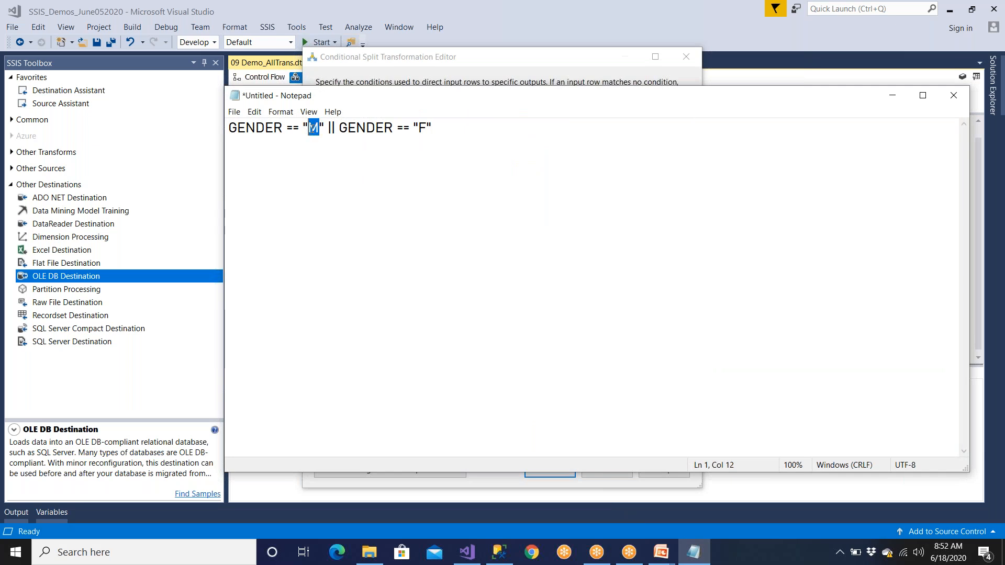
type("f")
double_click(416, 128)
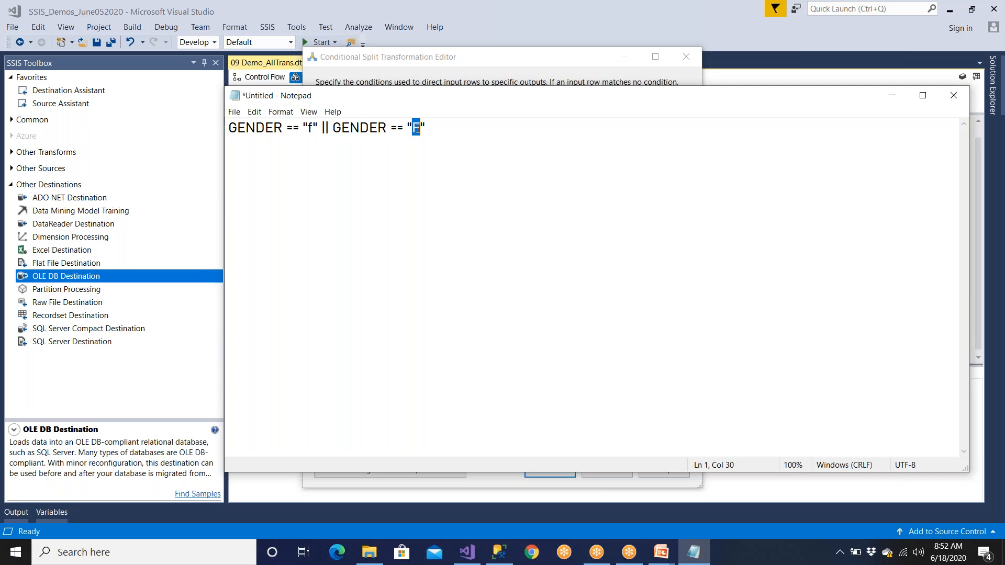
type("m")
left_click(384, 70)
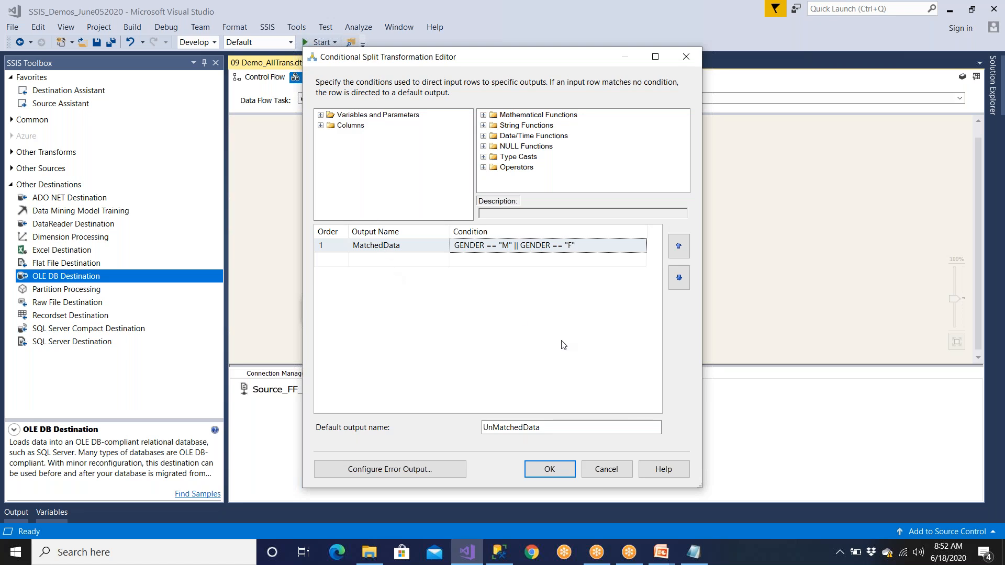
left_click(556, 473)
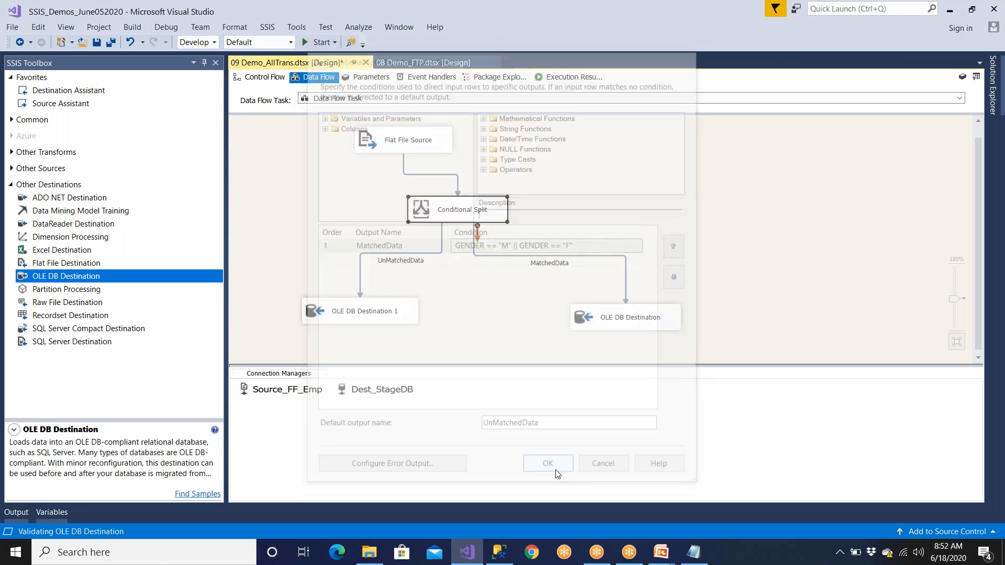
Step: Switch to SQL Server Management Studio, run both select statements together and examine the GENDER values of Stage_Emp_UnMatched
left_click(499, 553)
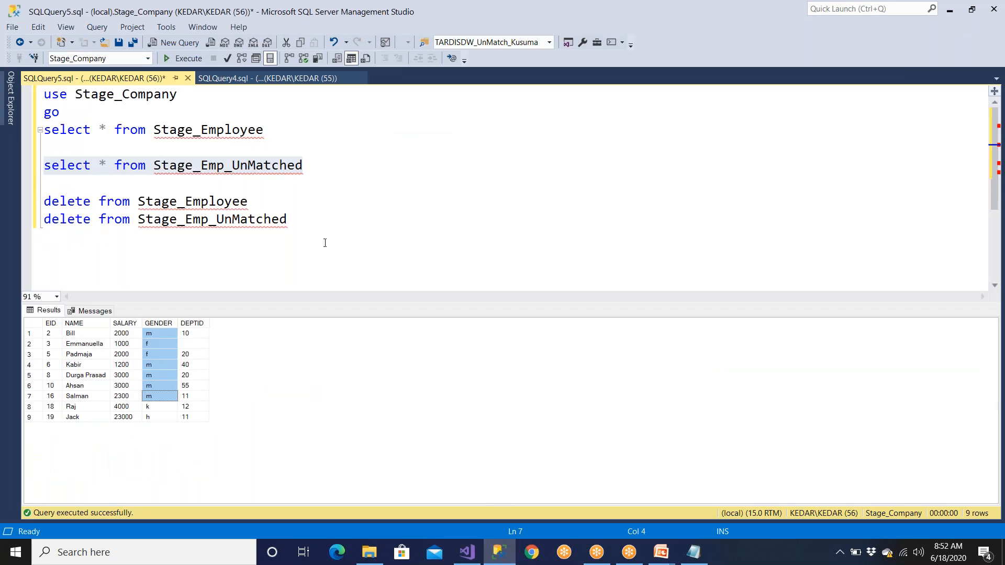
left_click_drag(314, 166, 44, 131)
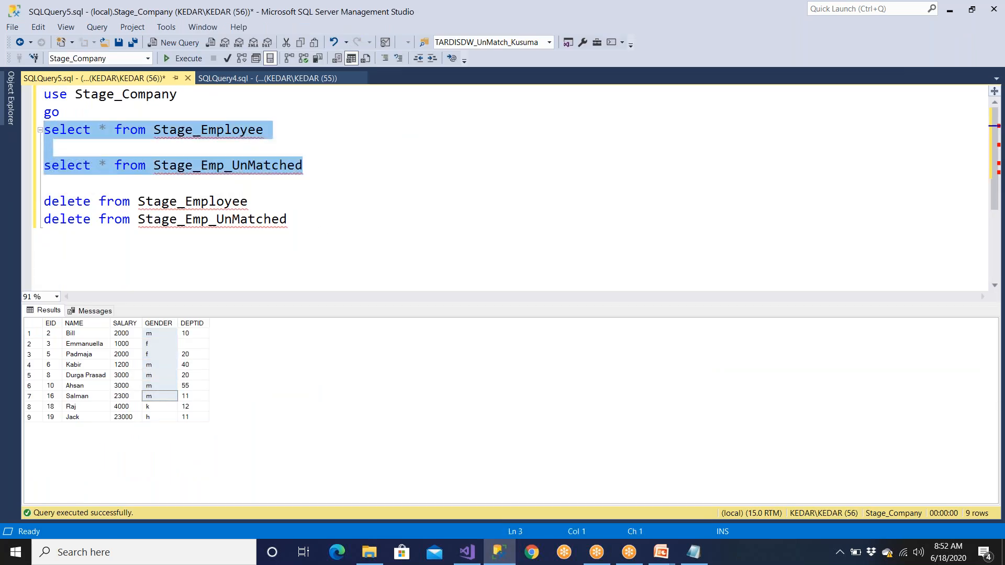
left_click(170, 59)
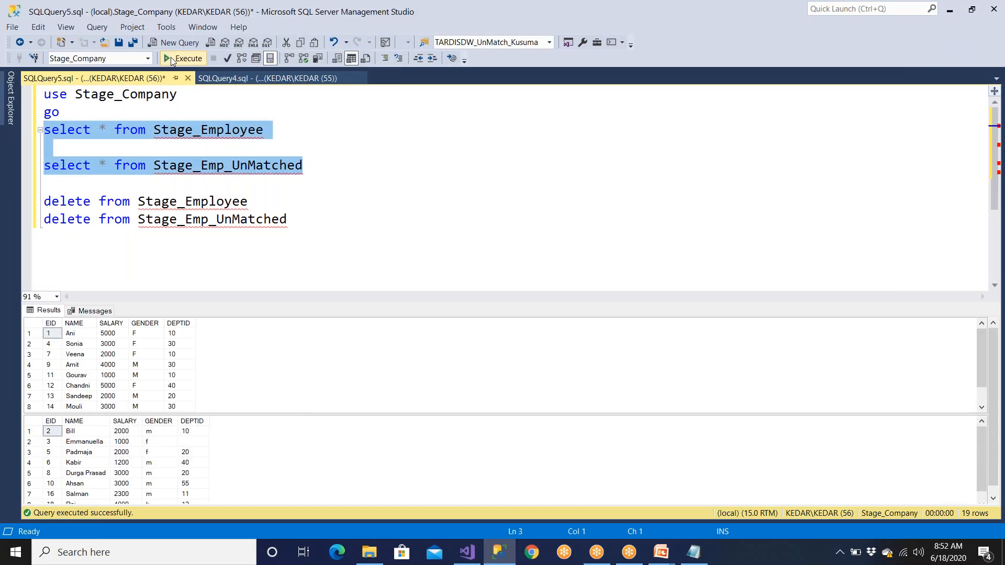
left_click_drag(155, 443, 164, 498)
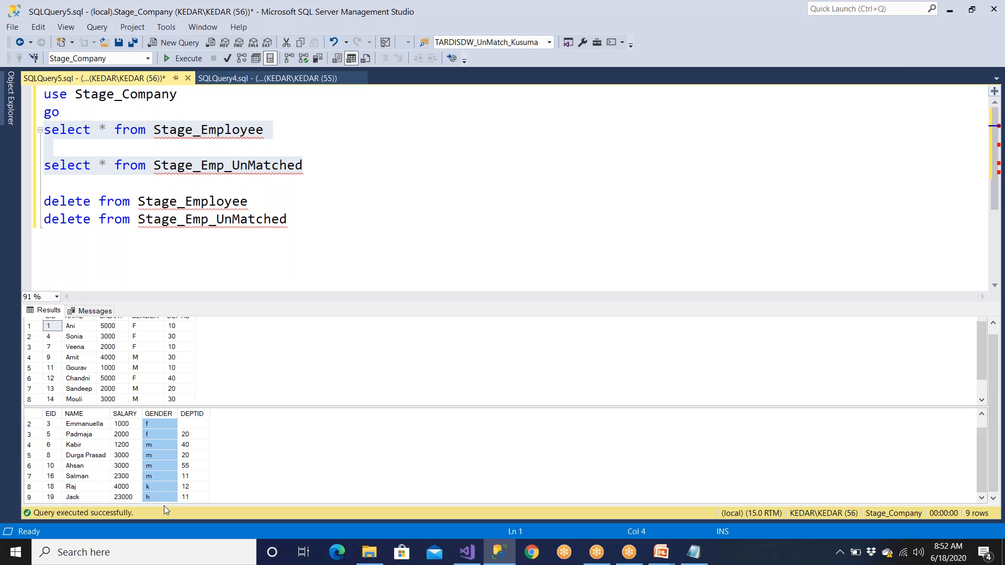
Step: Delete all rows from Stage_Employee and Stage_Emp_UnMatched, and rerun both select statements to check the tables
left_click_drag(287, 220, 44, 202)
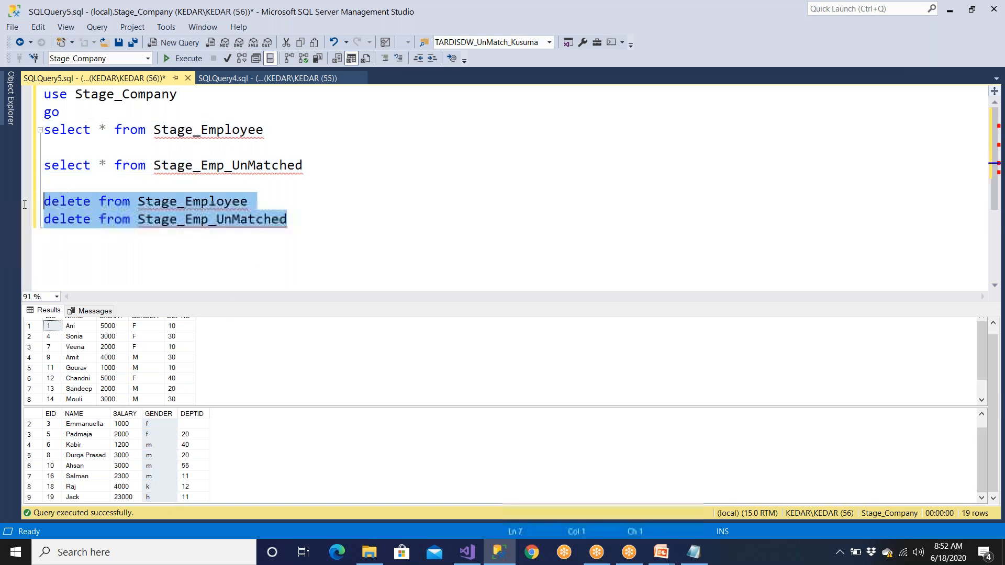
left_click(187, 59)
left_click_drag(319, 166, 44, 94)
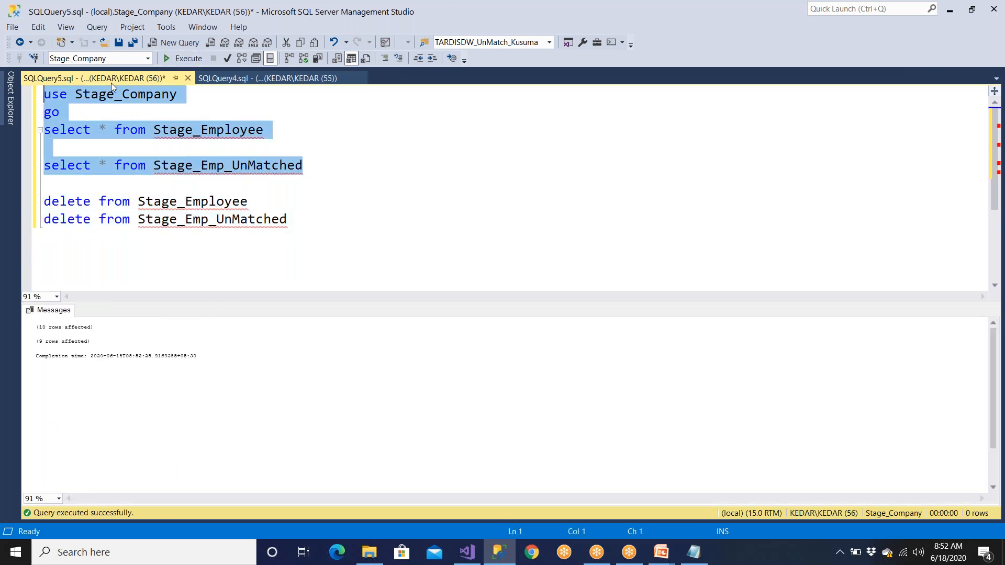
left_click(184, 60)
Step: Switch to Visual Studio and preview the Flat File Source data in an enlarged view, examining the GENDER column
left_click(467, 552)
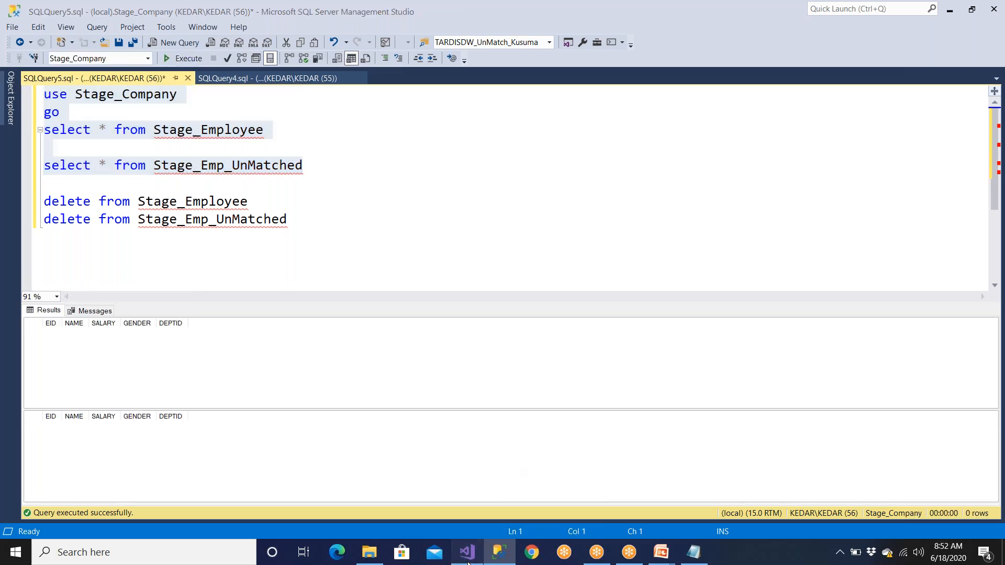
double_click(433, 147)
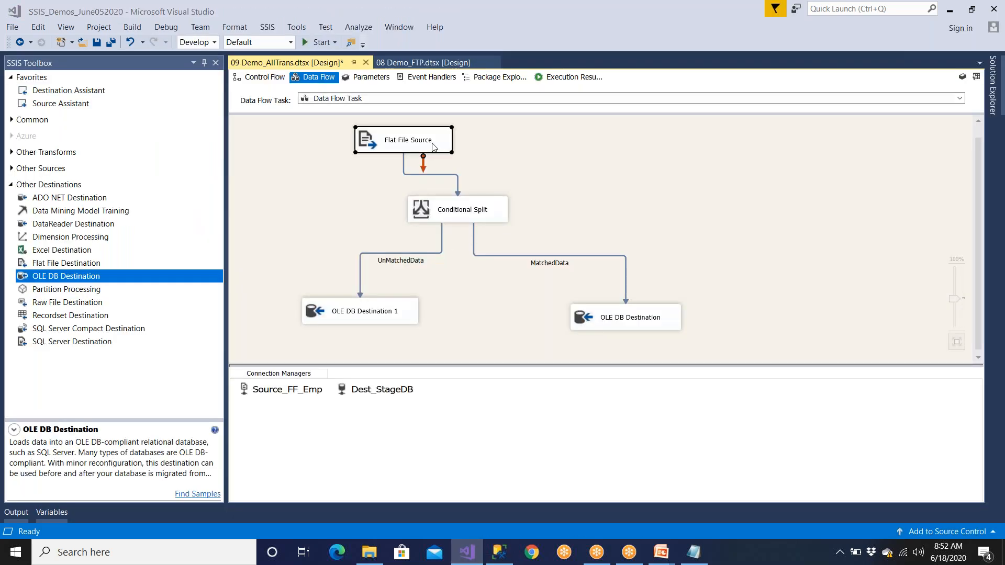
left_click(425, 217)
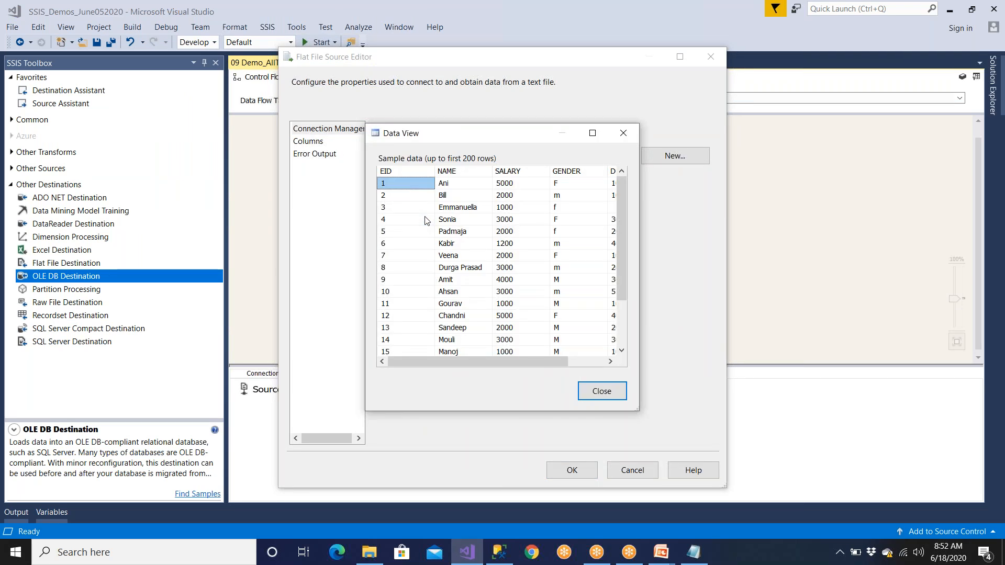
left_click(592, 133)
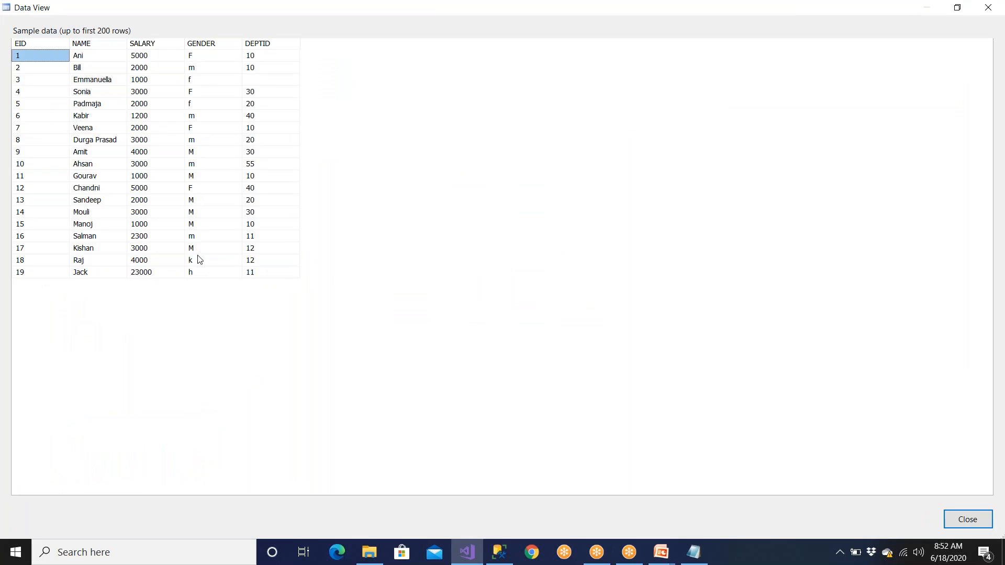
left_click(986, 520)
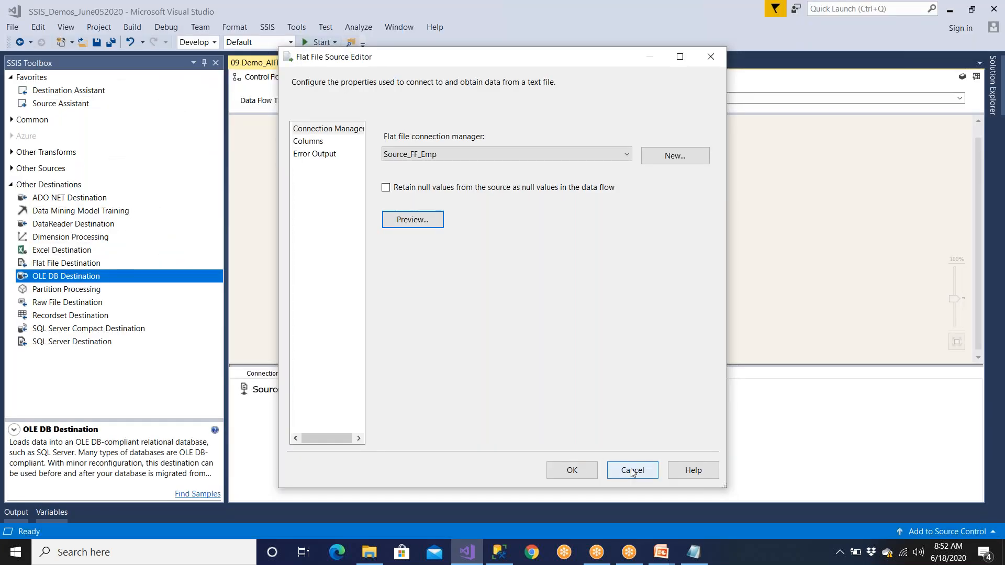
left_click(580, 470)
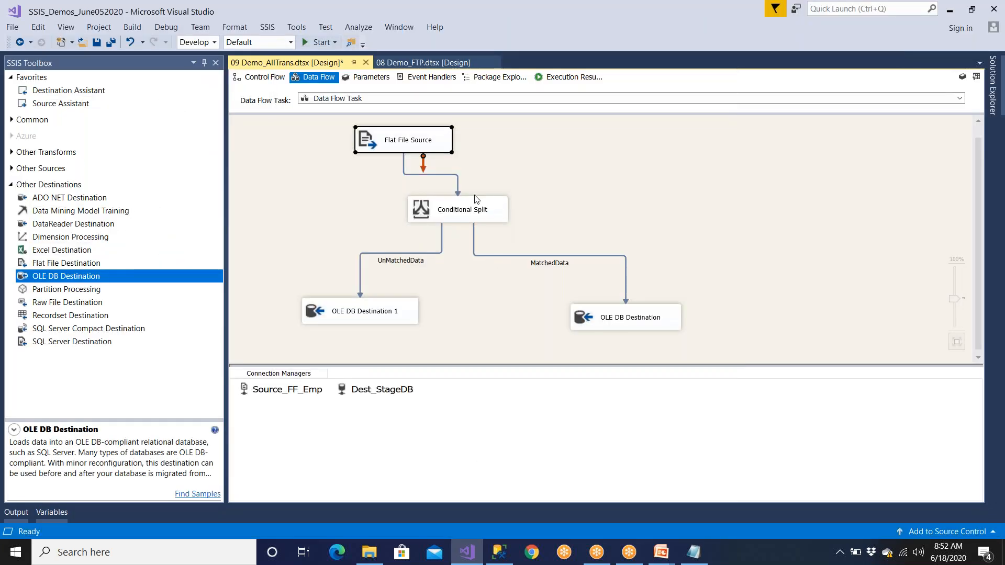
Step: Delete the data path between the Flat File Source and the Conditional Split
left_click(458, 189)
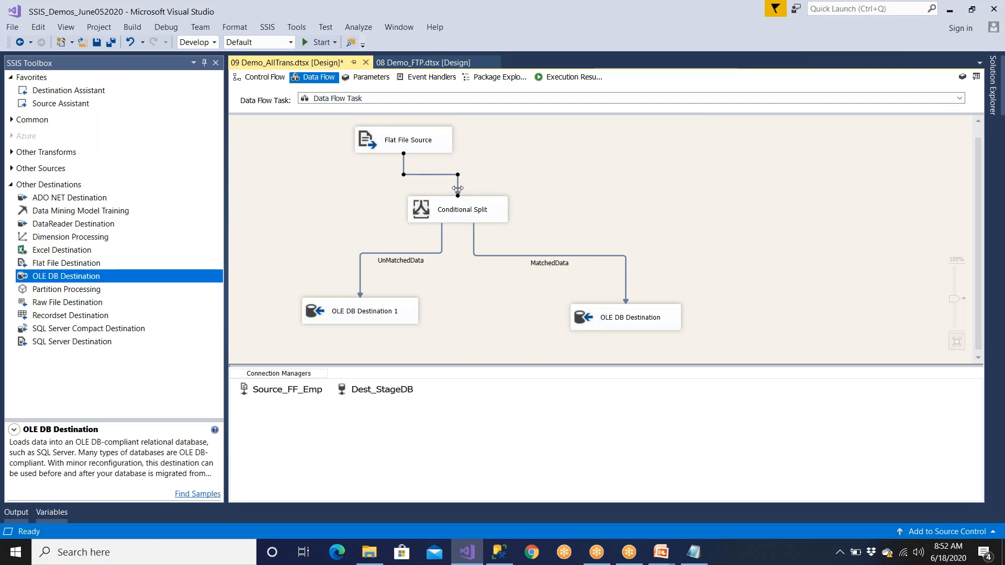
right_click(458, 188)
left_click(490, 316)
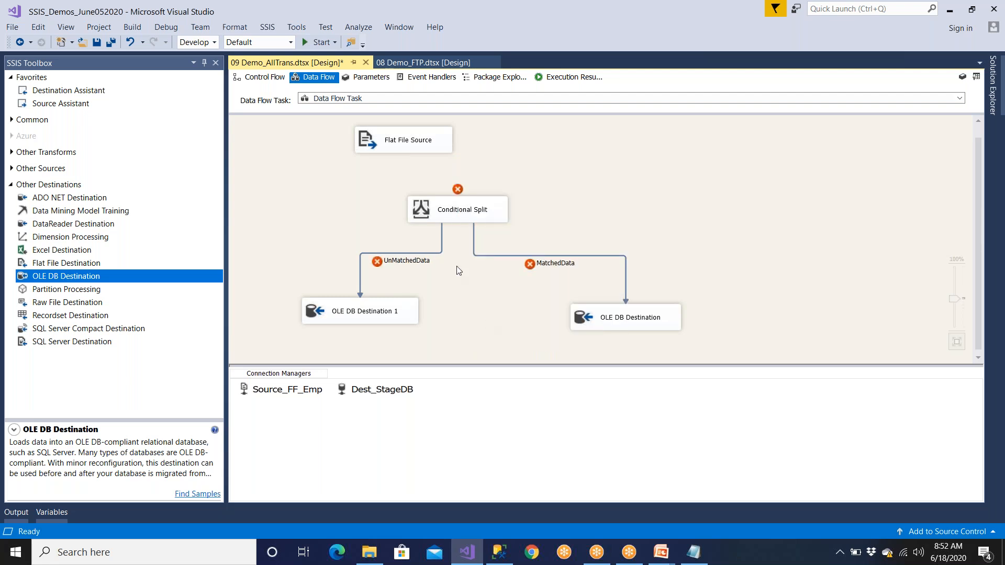
Step: Add a Character Map transformation beside the Flat File Source and connect the source's output to it
left_click(11, 184)
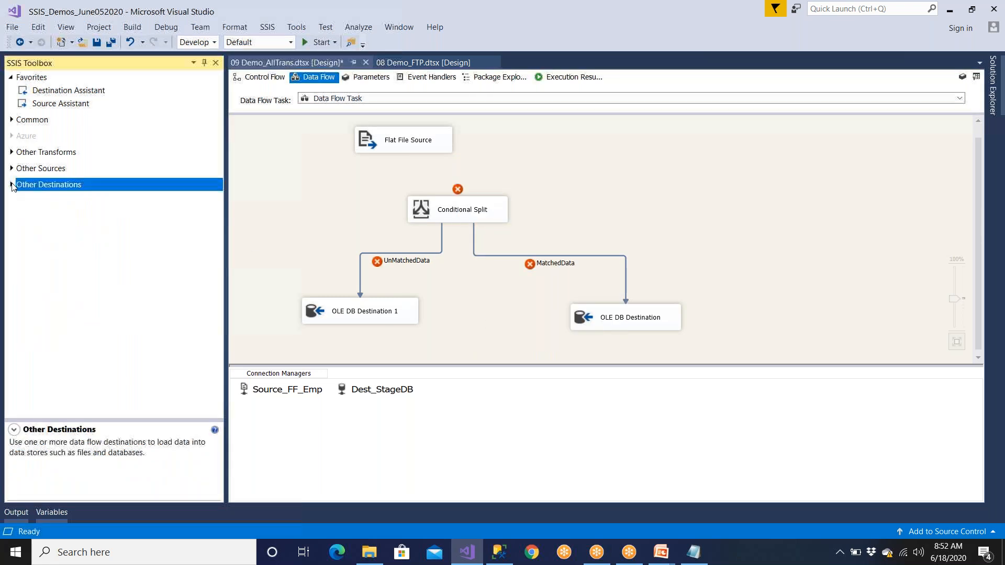
left_click(12, 152)
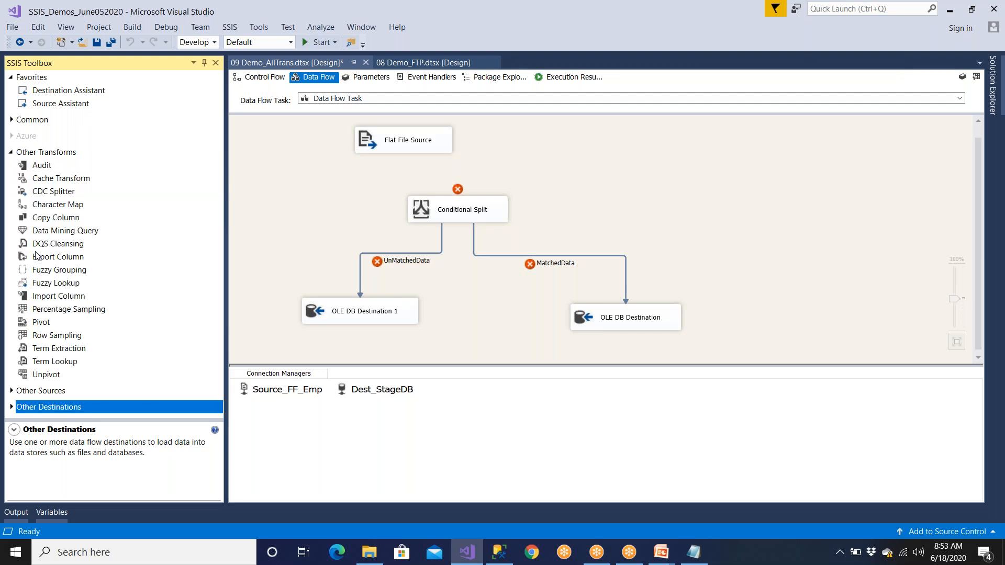
left_click_drag(66, 205, 571, 133)
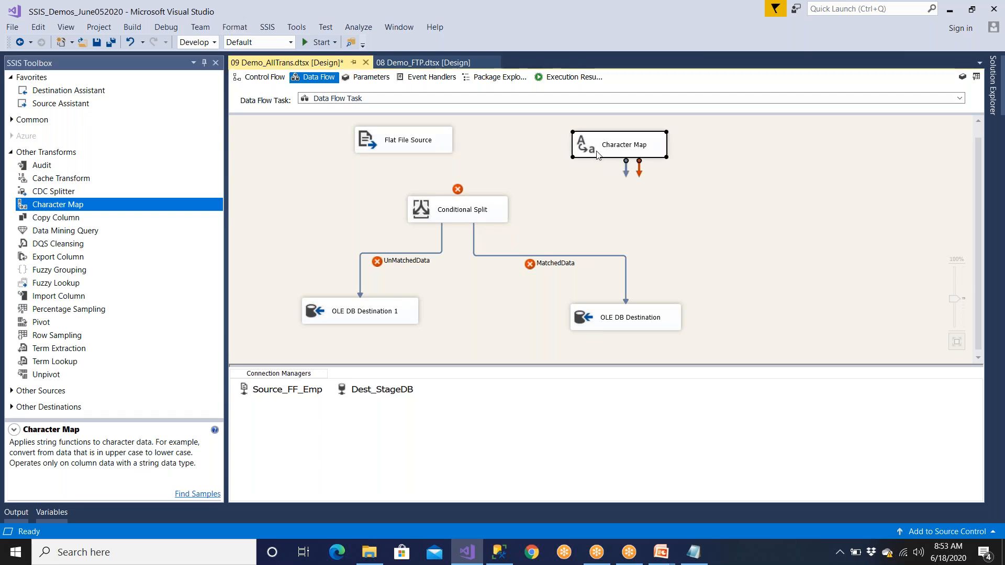
left_click(437, 147)
left_click_drag(410, 165, 579, 148)
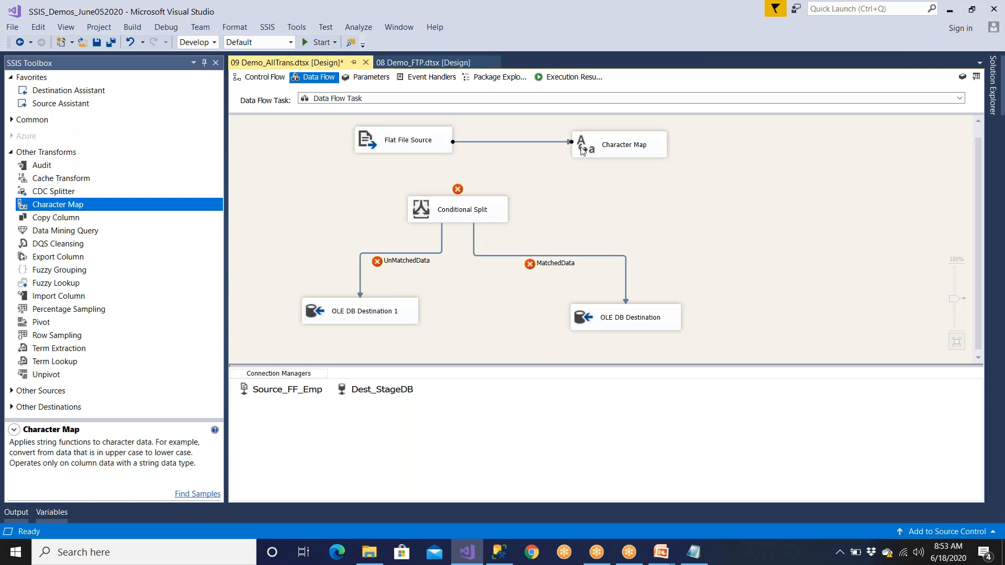
Step: Configure the Character Map to process the GENDER column as an In-place change with the Uppercase operation
left_click(646, 155)
double_click(645, 157)
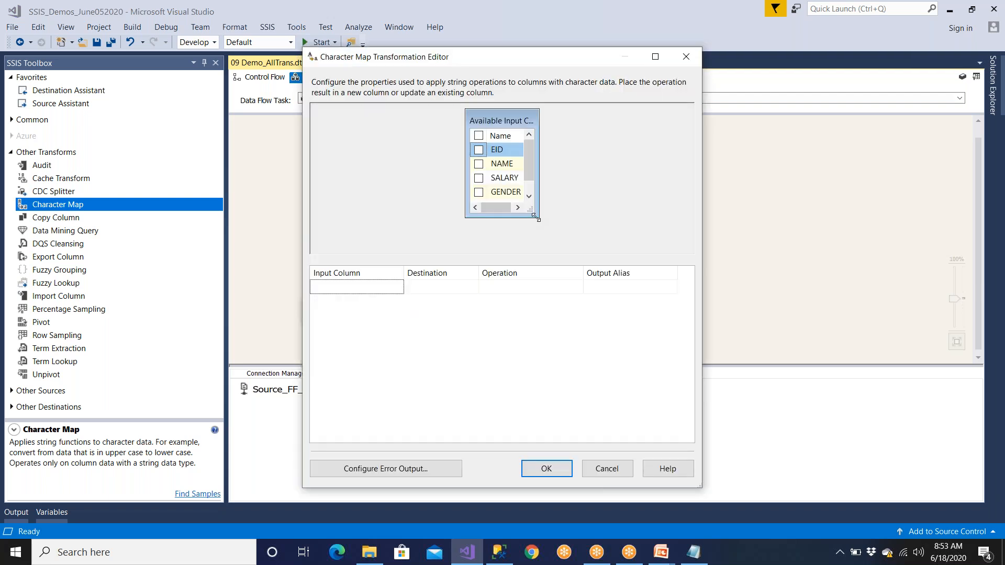
left_click(479, 193)
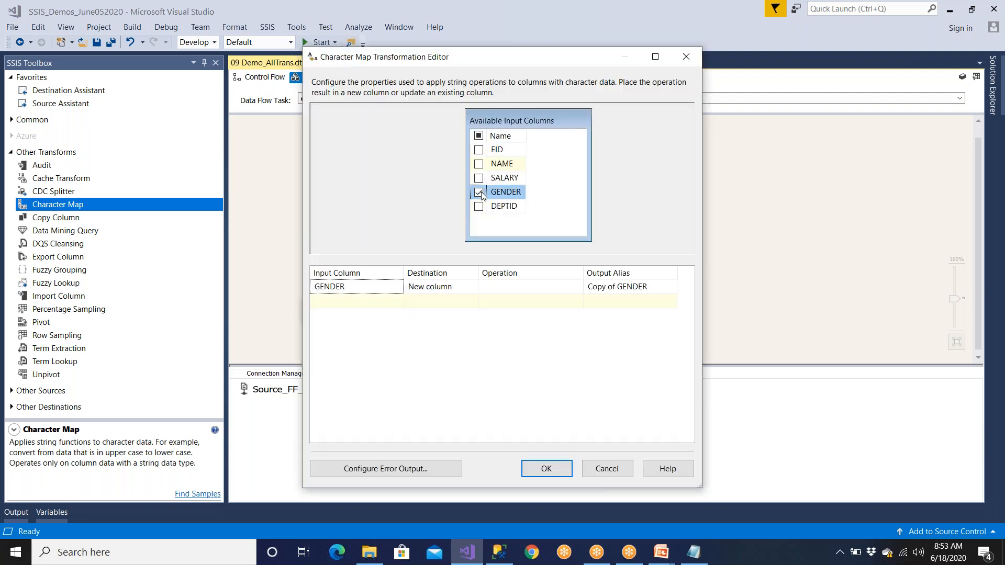
left_click(441, 289)
left_click(448, 311)
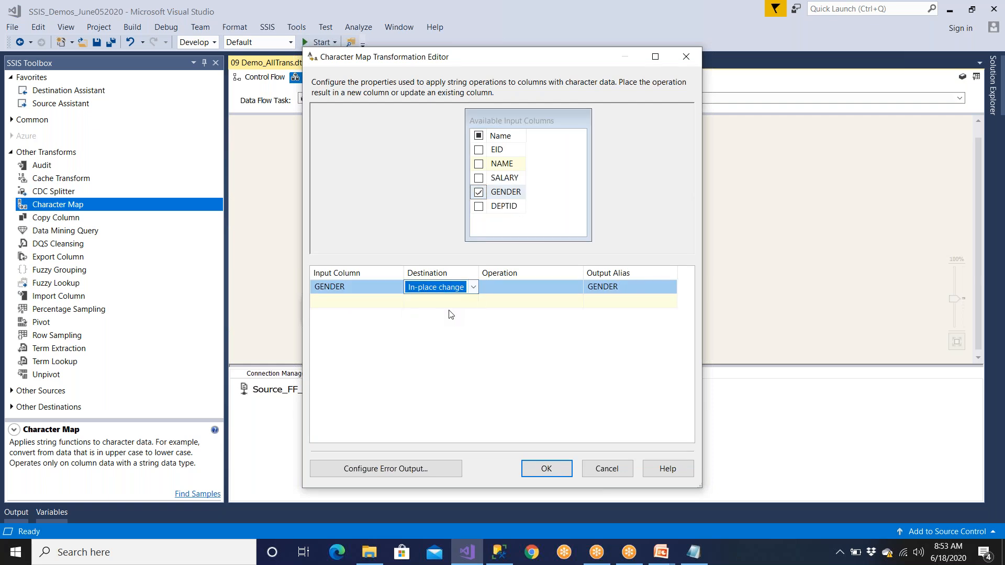
left_click(567, 291)
left_click(575, 288)
left_click(496, 325)
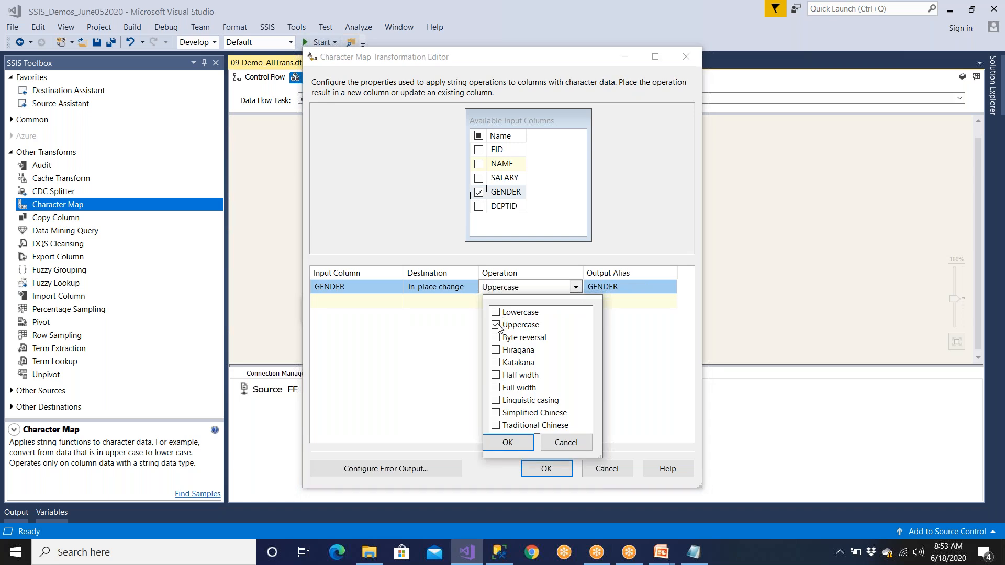
left_click(516, 442)
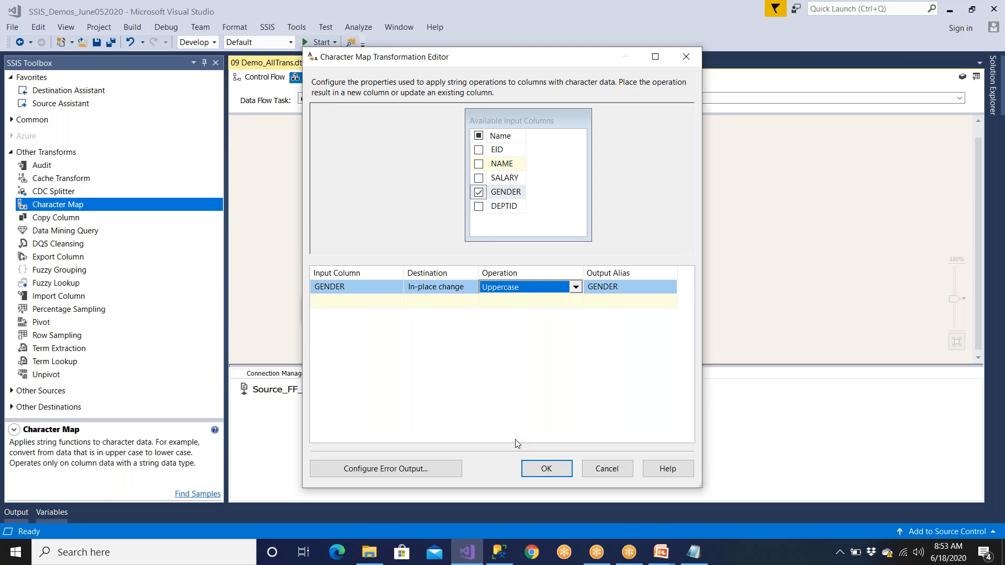
left_click(416, 291)
left_click(416, 292)
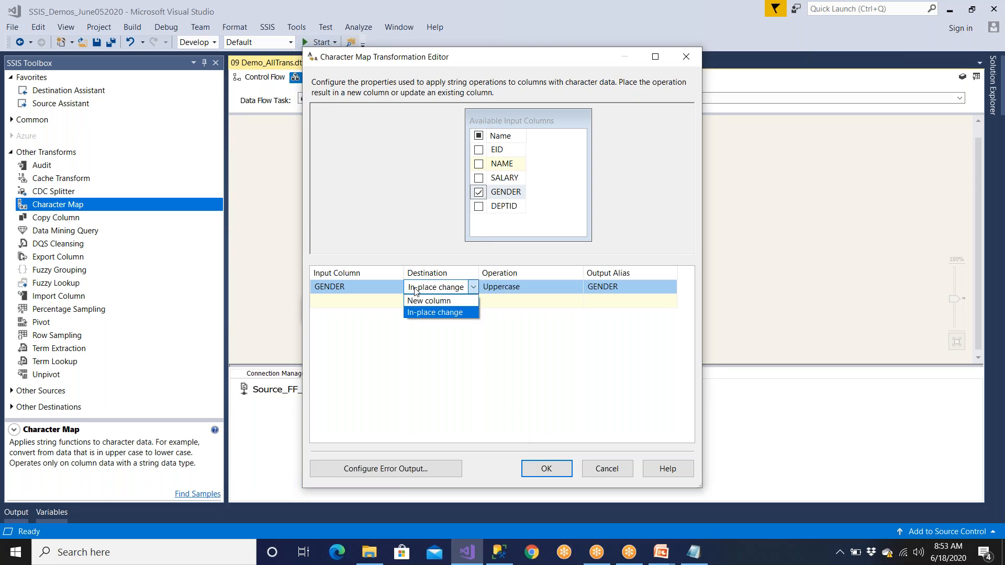
left_click(424, 312)
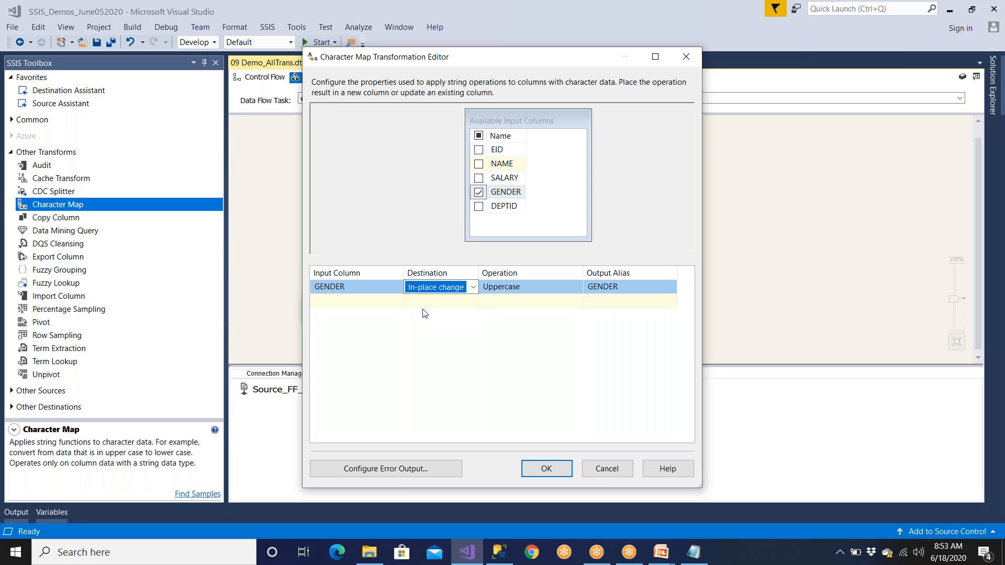
Step: Confirm Uppercase as the operation on the GENDER column and apply the Character Map settings
left_click(511, 292)
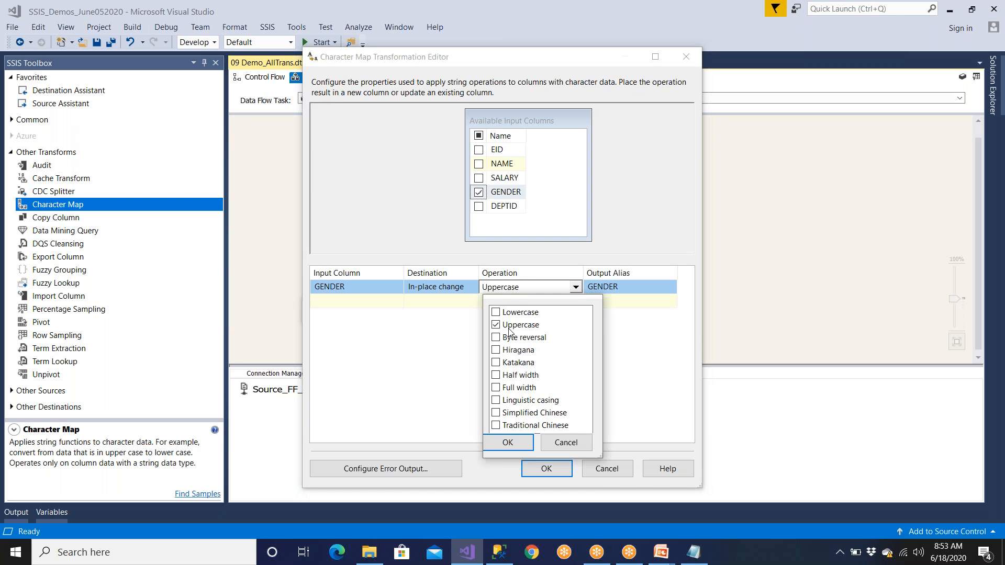
left_click(510, 443)
left_click(556, 468)
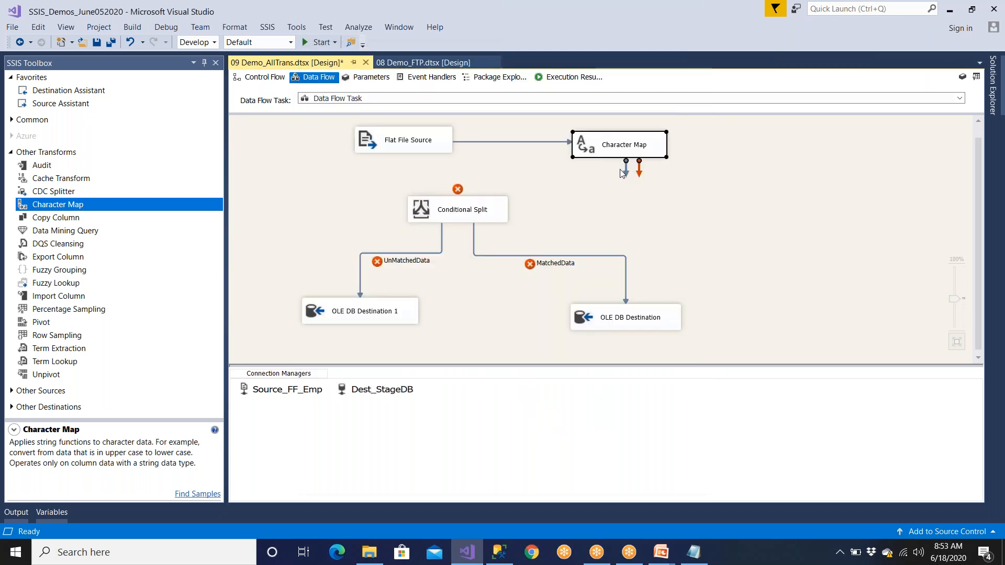
Step: Connect the Character Map's output to the Conditional Split, recheck the Character Map settings, and save the package
left_click_drag(627, 167, 497, 214)
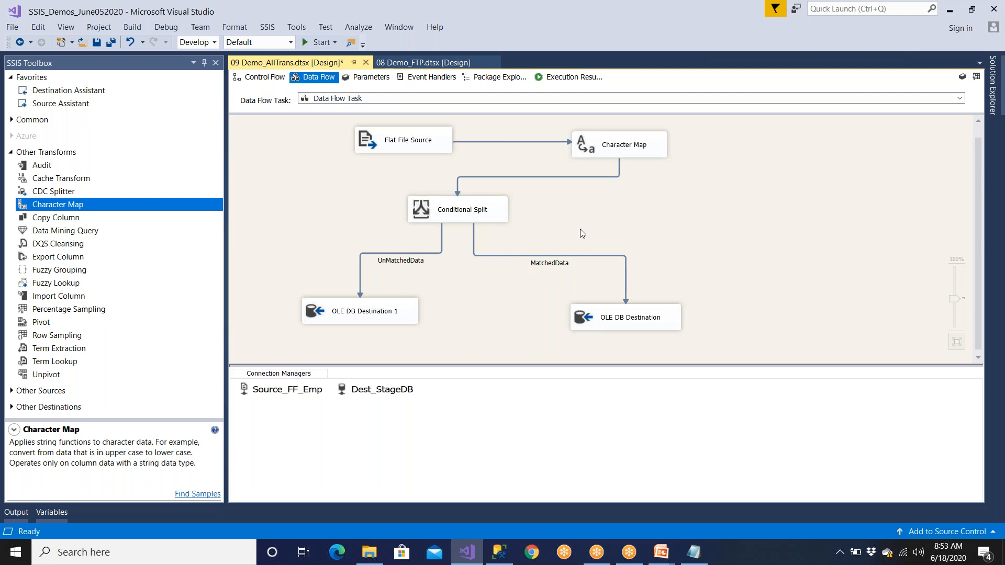
double_click(611, 151)
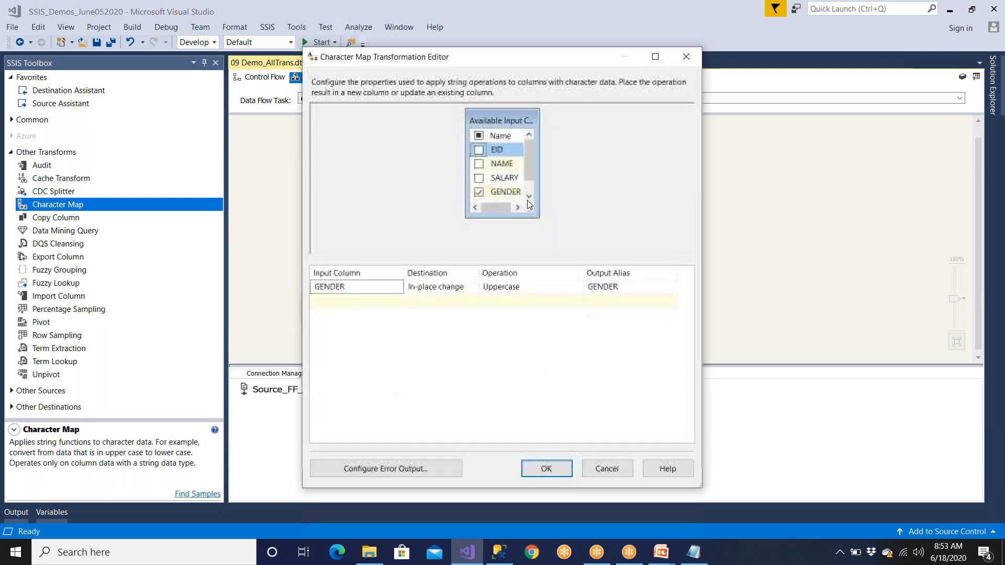
left_click(559, 470)
left_click(102, 46)
Step: Switch to SQL Server Management Studio and rerun the select queries on Stage_Employee and Stage_Emp_UnMatched
left_click(500, 552)
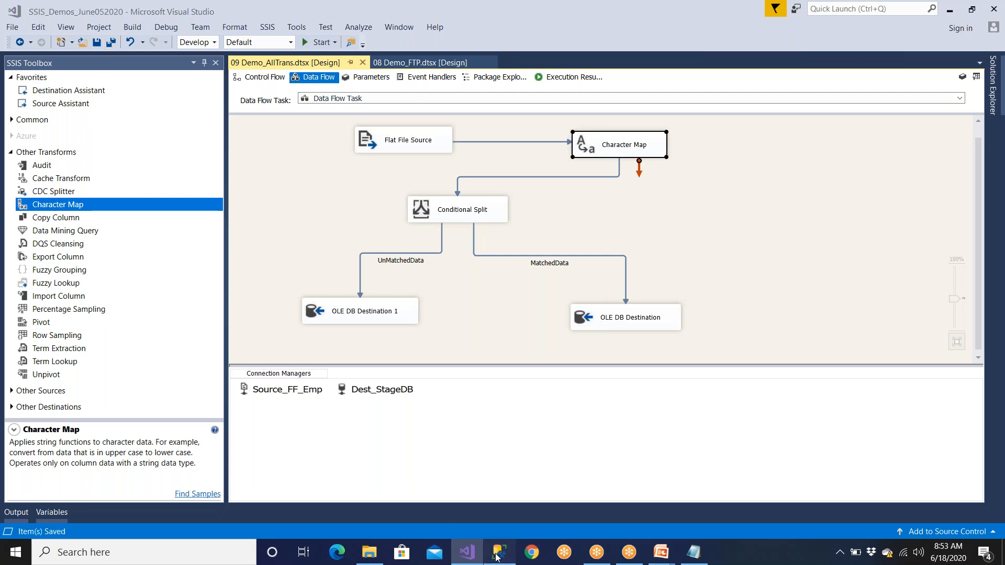
left_click(175, 62)
left_click(175, 61)
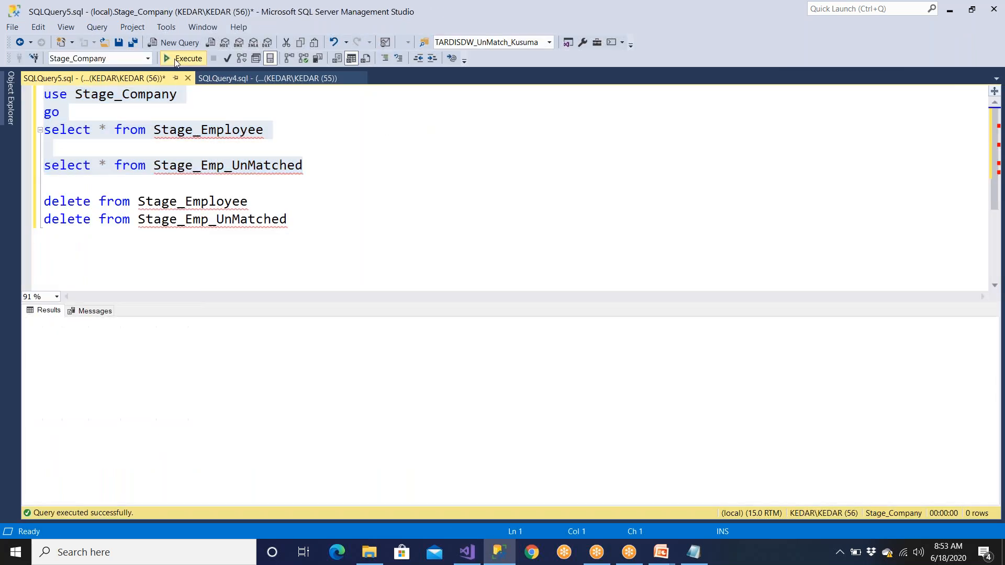
Step: Switch to Visual Studio, execute the 09 Demo_AllTrans.dtsx package, and return to design mode
key("alt+Tab")
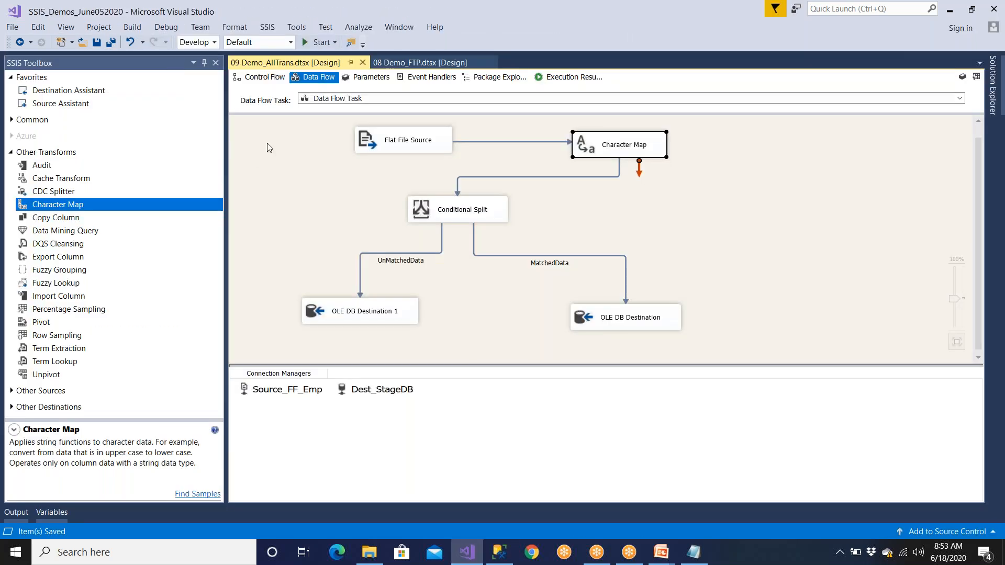
key("F5")
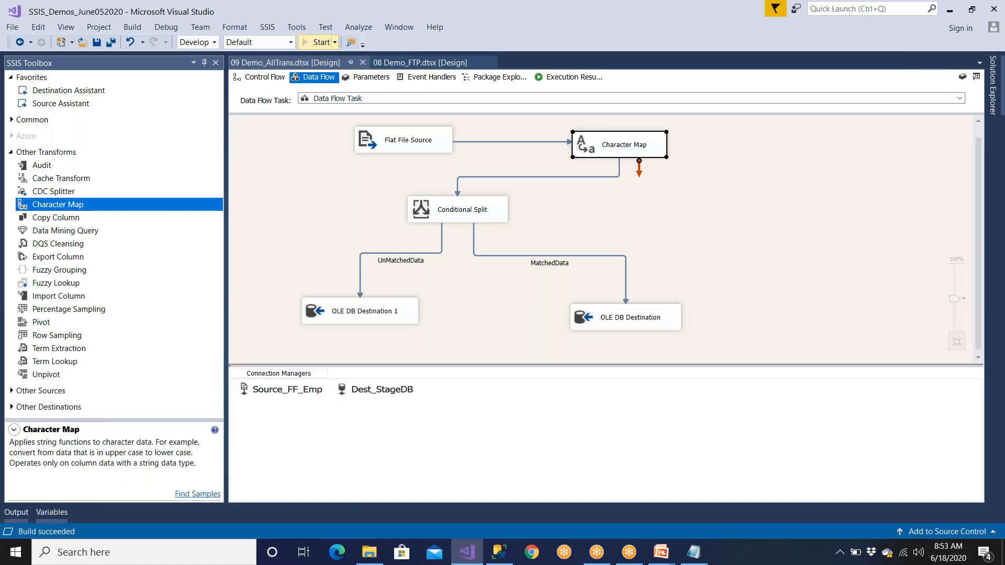
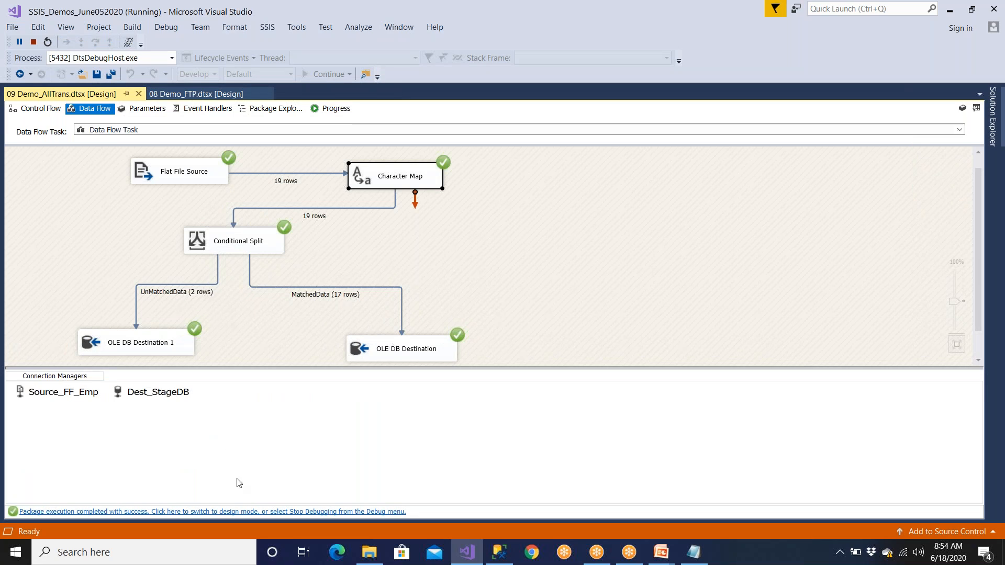
left_click(246, 513)
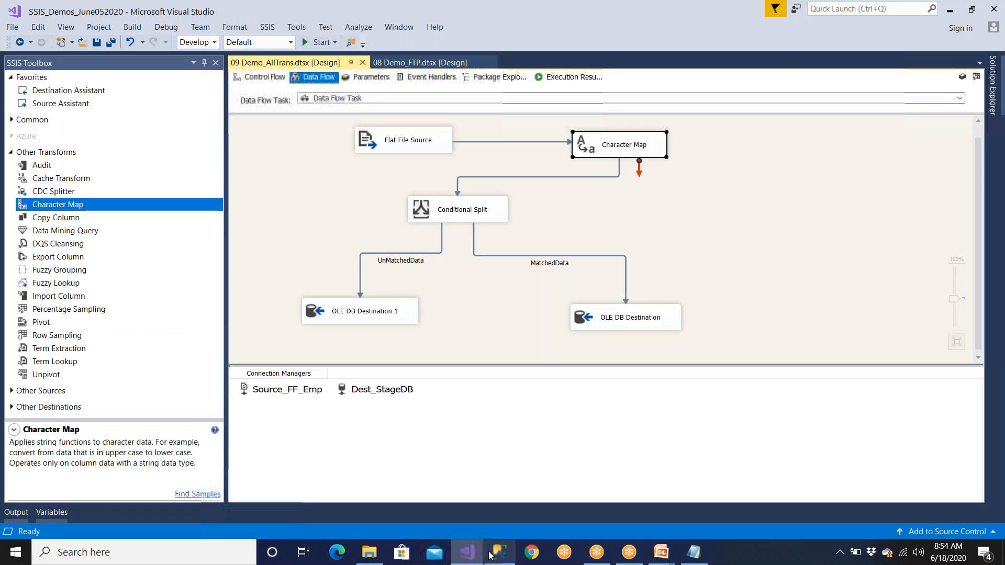
Step: Switch to SQL Server Management Studio, query Stage_Employee in Stage_Company, and examine the GENDER values
key("alt+Tab")
left_click_drag(265, 130, 130, 80)
left_click(173, 55)
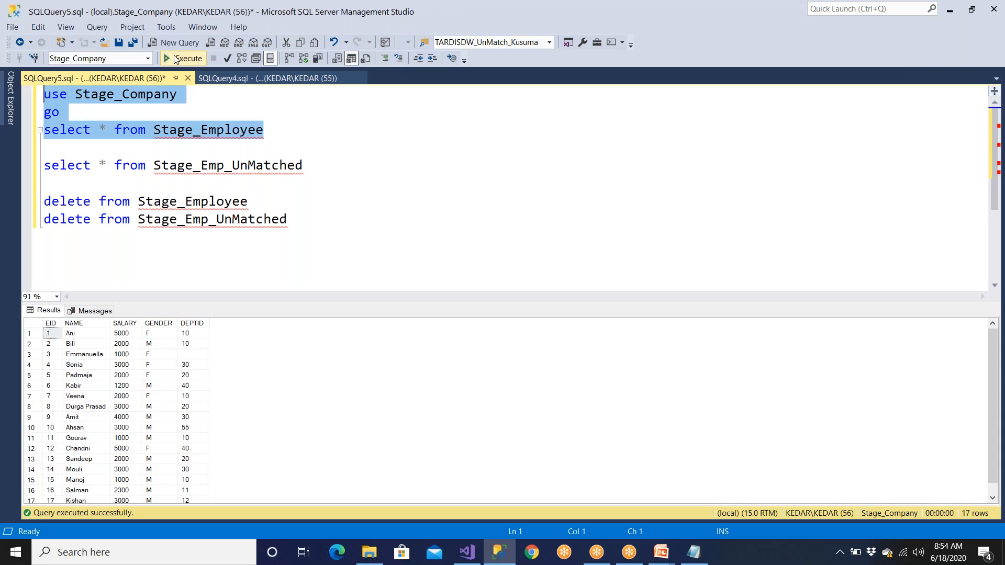
left_click(163, 386)
scroll(162, 386, "down", 1)
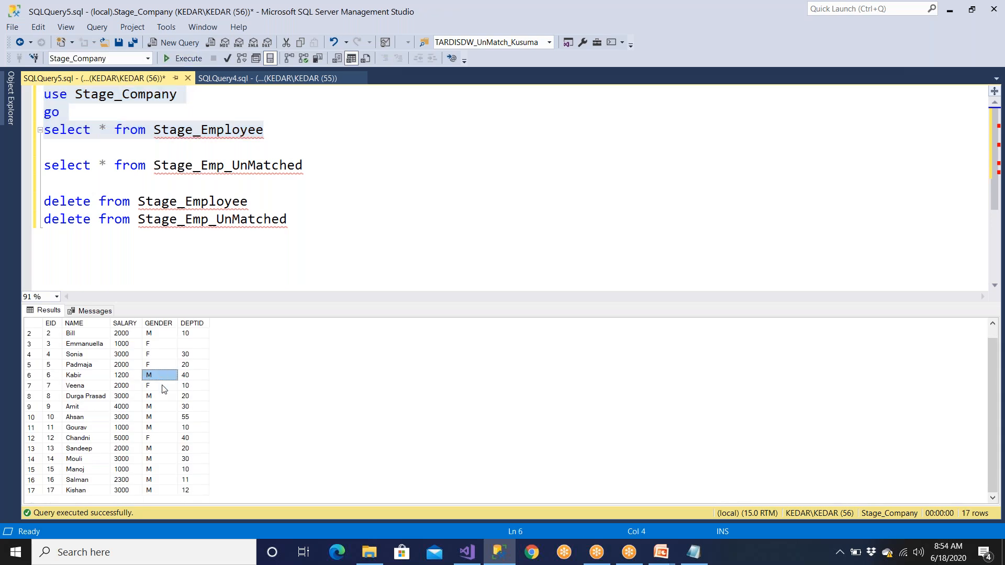
Step: Query Stage_Emp_UnMatched and examine the GENDER values of the unmatched rows
left_click_drag(315, 165, 27, 169)
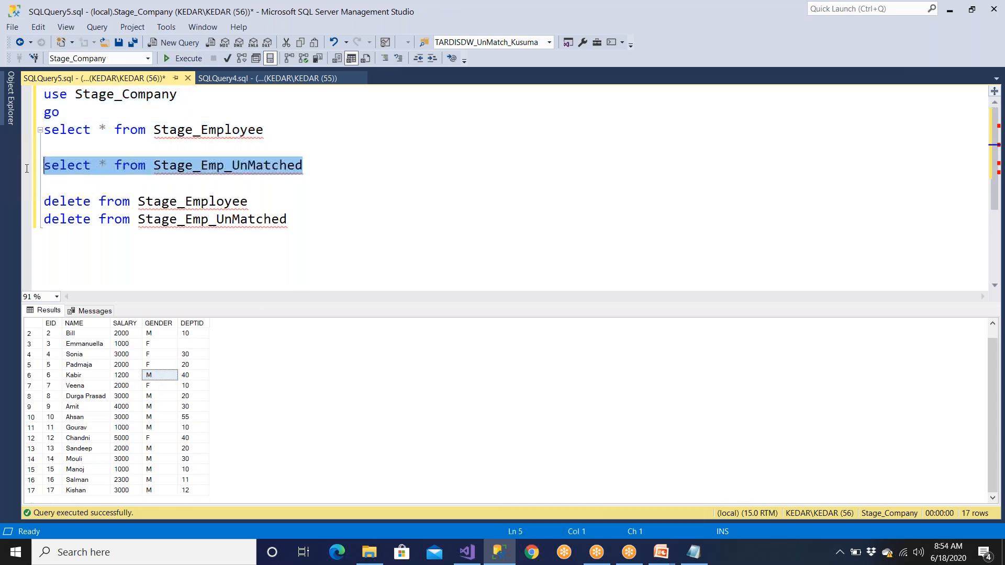
left_click(168, 60)
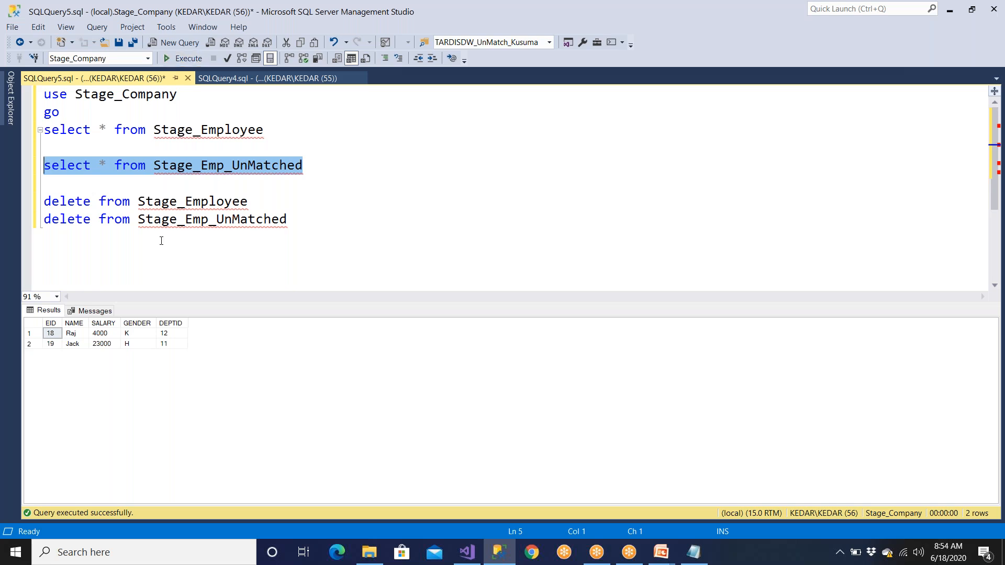
left_click(139, 335)
left_click(77, 347)
left_click(148, 350)
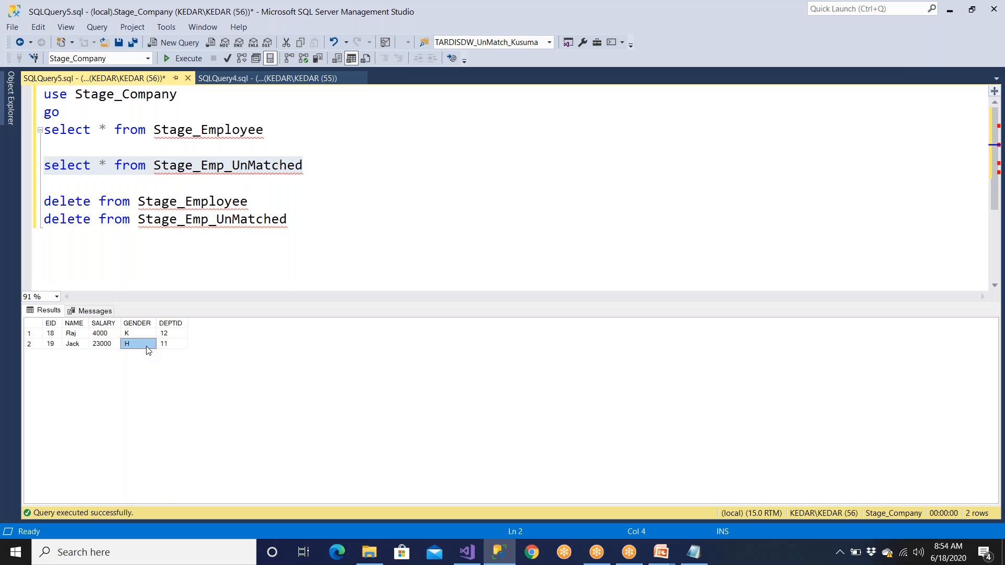
Step: Switch to Visual Studio, delete the Character Map, and connect the Flat File Source directly to the Conditional Split
left_click(467, 552)
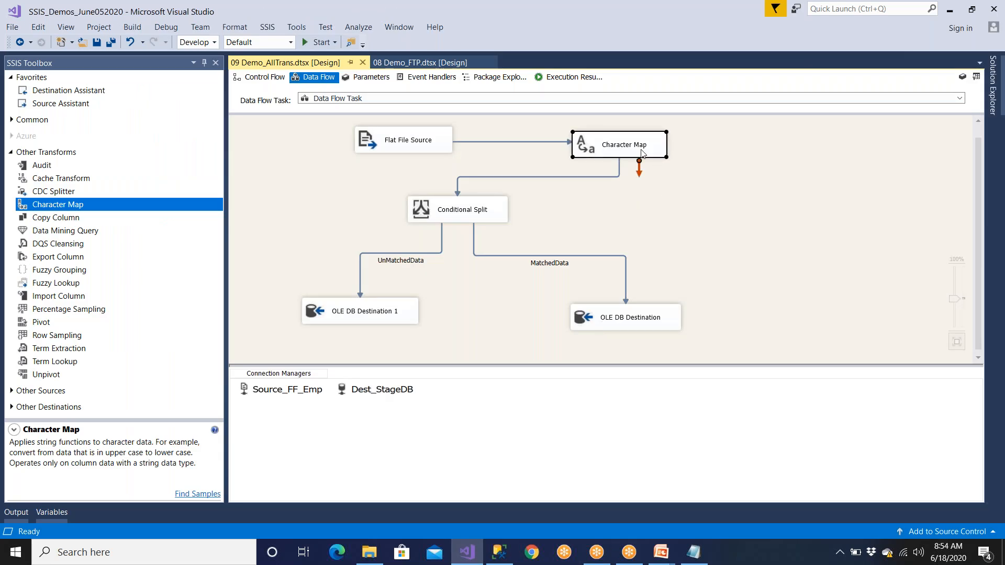
key("Delete")
left_click(419, 147)
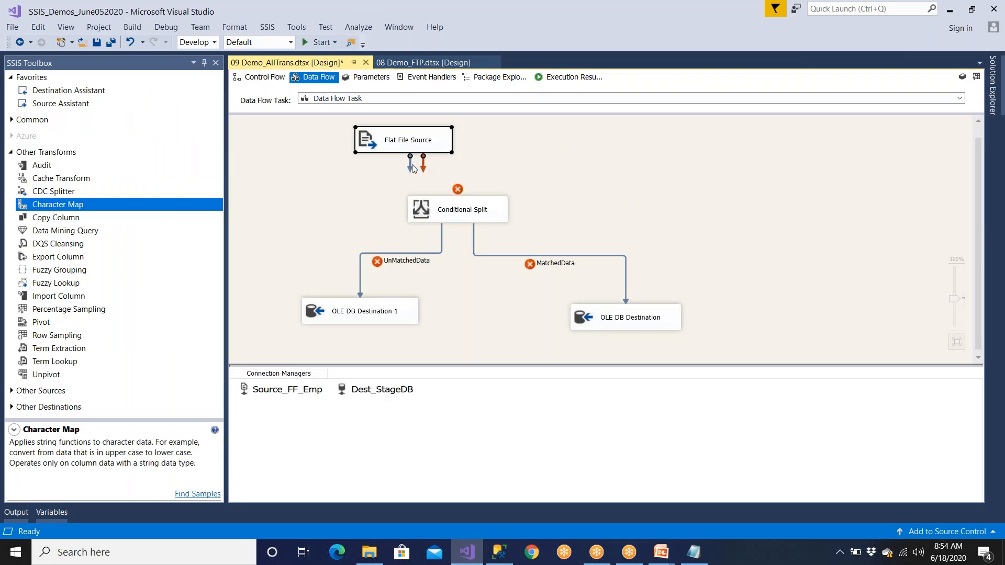
left_click_drag(410, 166, 455, 209)
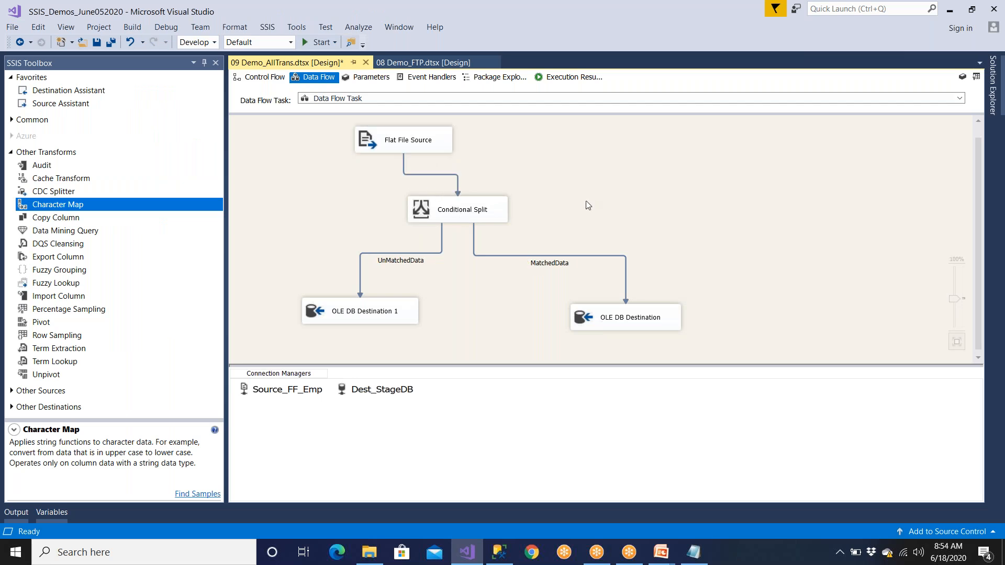
Step: Open the Conditional Split for editing and insert the UPPER string function at the start of the MatchedData condition
double_click(496, 217)
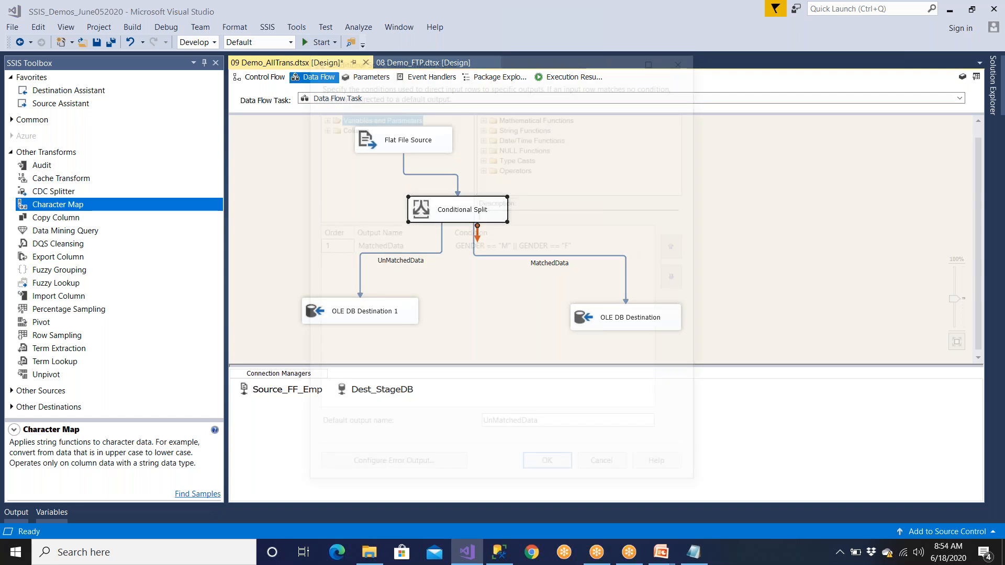
left_click(655, 56)
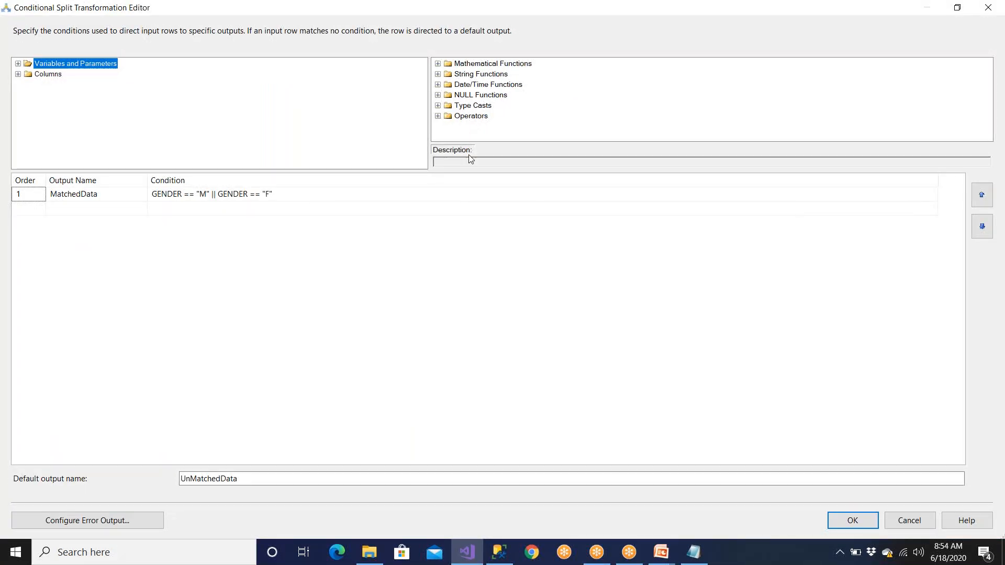
left_click_drag(470, 170, 479, 252)
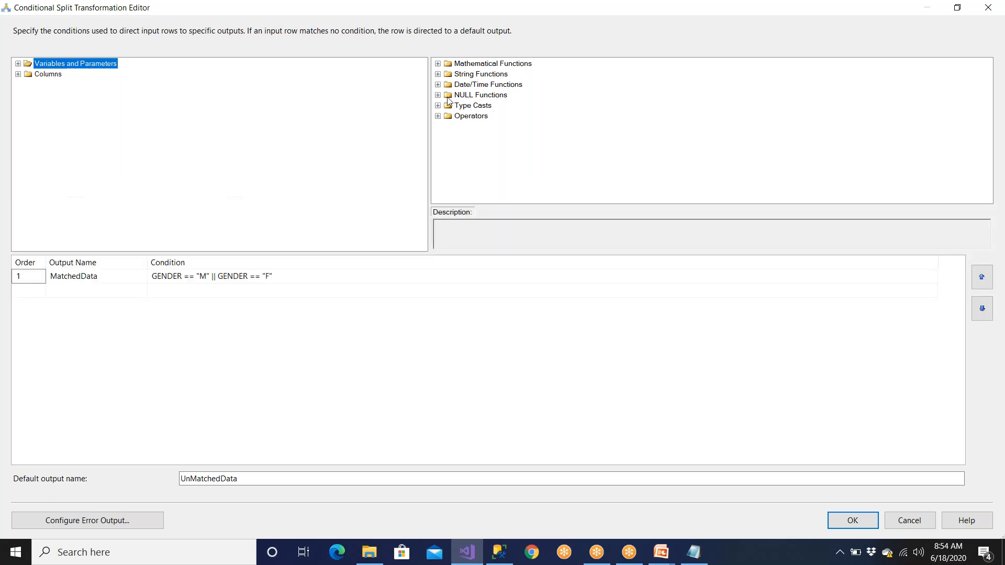
left_click(438, 75)
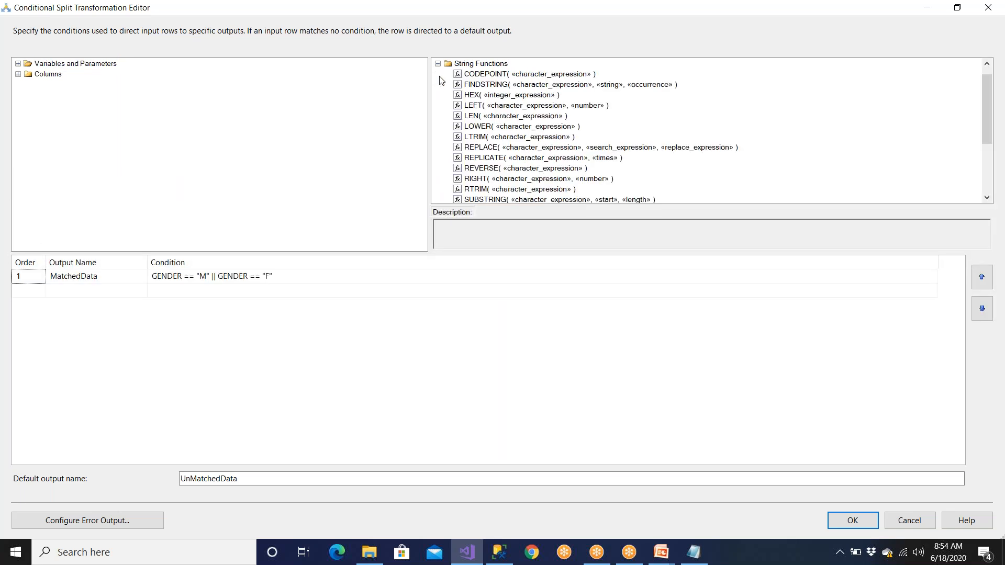
left_click(490, 169)
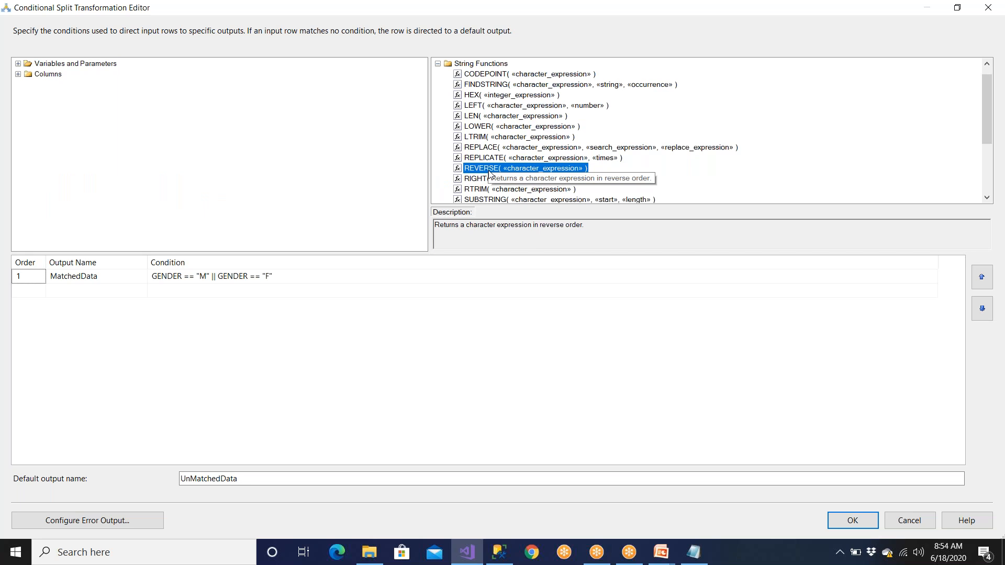
scroll(490, 175, "down", 2)
left_click(521, 179)
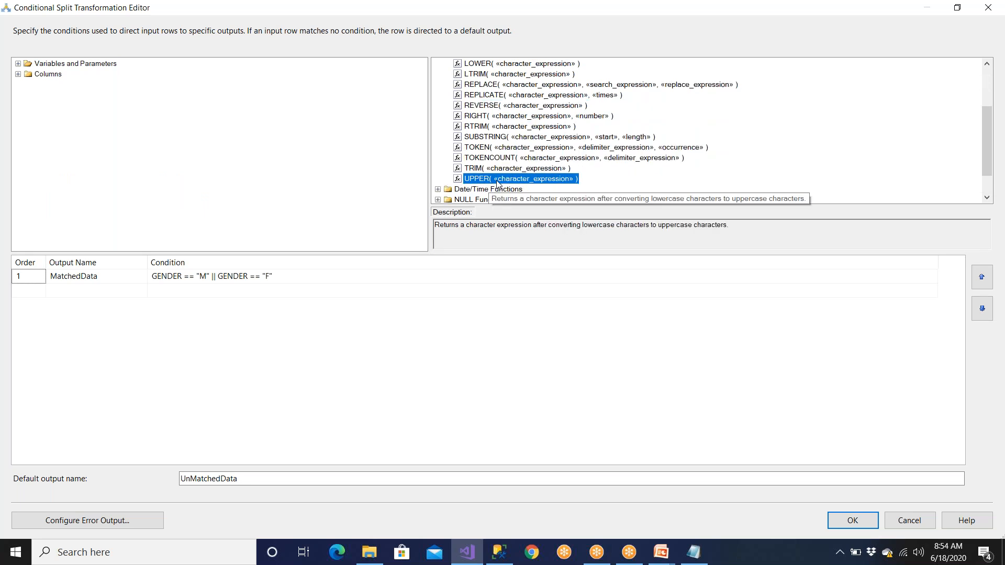
left_click_drag(496, 182, 154, 288)
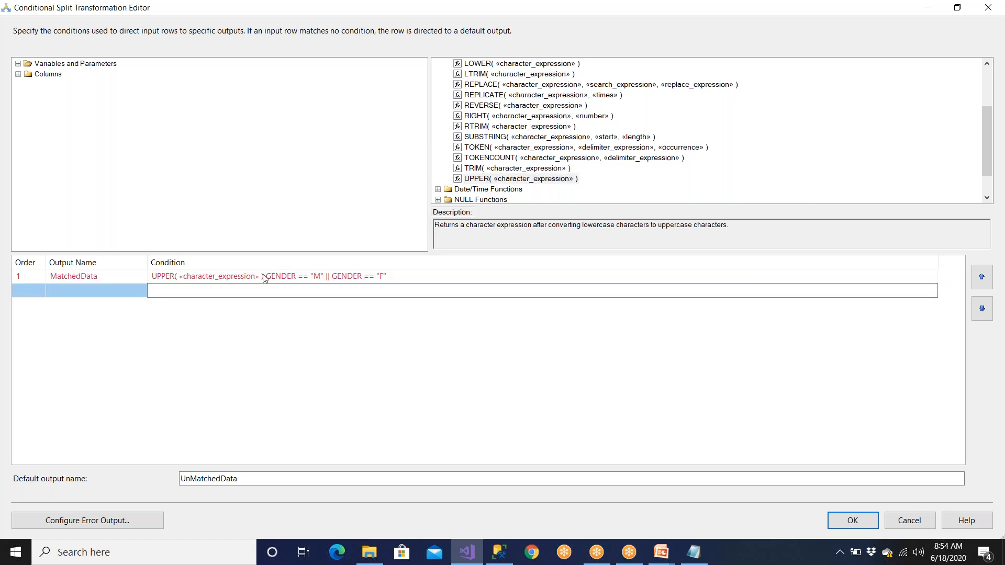
Step: Remove the UPPER function's placeholder argument and wrap the first GENDER so the comparison starts with UPPER(GENDER)
left_click(264, 277)
key("BackSpace")
key("BackSpace")
key("BackSpace")
key("BackSpace")
key("BackSpace")
key("BackSpace")
key("BackSpace")
key("BackSpace")
key("BackSpace")
key("BackSpace")
key("BackSpace")
key("BackSpace")
key("BackSpace")
key("BackSpace")
key("BackSpace")
key("BackSpace")
key("BackSpace")
key("BackSpace")
key("BackSpace")
key("BackSpace")
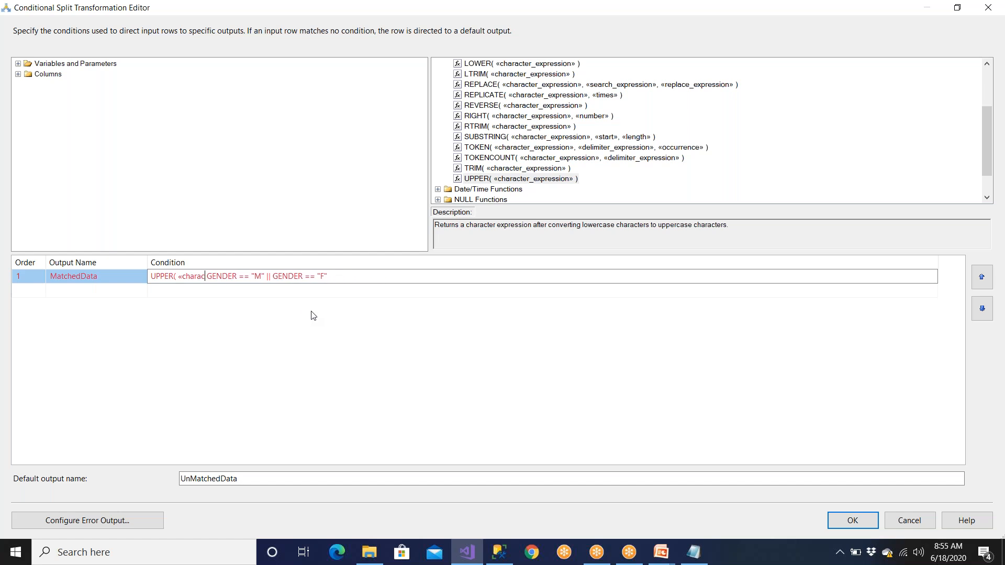
key("BackSpace")
key("BackSpace")
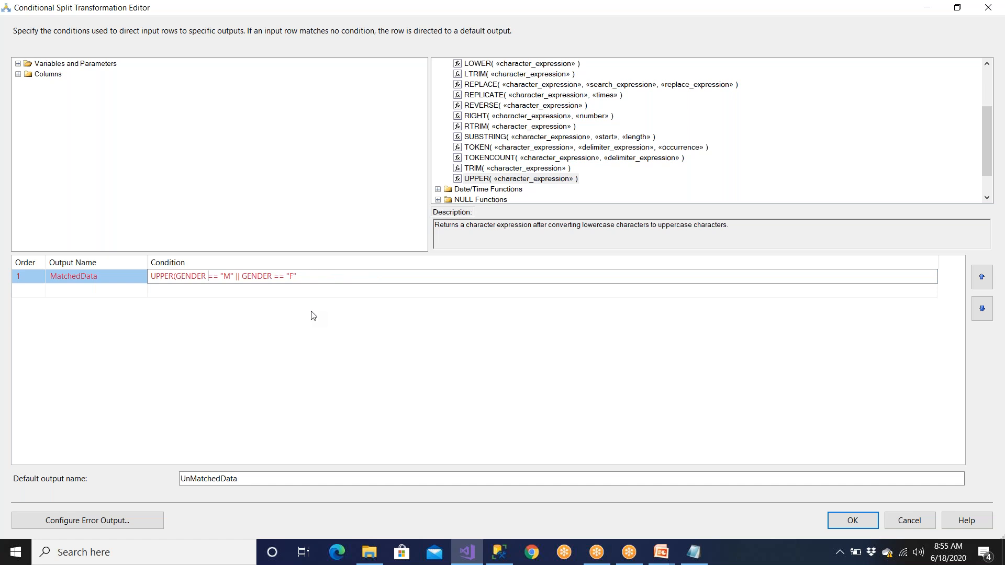
type(")")
Step: Complete the MatchedData condition as UPPER(GENDER) == "M" || UPPER(GENDER) == "F", apply it, and save the package
key("shift+Left")
key("shift+Left")
key("shift+Left")
key("shift+Left")
key("shift+Left")
key("shift+Left")
key("shift+Left")
key("shift+Left")
key("shift+Left")
key("shift+Left")
key("shift+Left")
key("shift+Left")
key("shift+Left")
key("ctrl+c")
key("Right")
key("Right")
key("Right")
key("Right")
key("shift+Right")
key("shift+Right")
key("shift+Right")
key("shift+Right")
key("shift+Right")
key("ctrl+v")
key("Return")
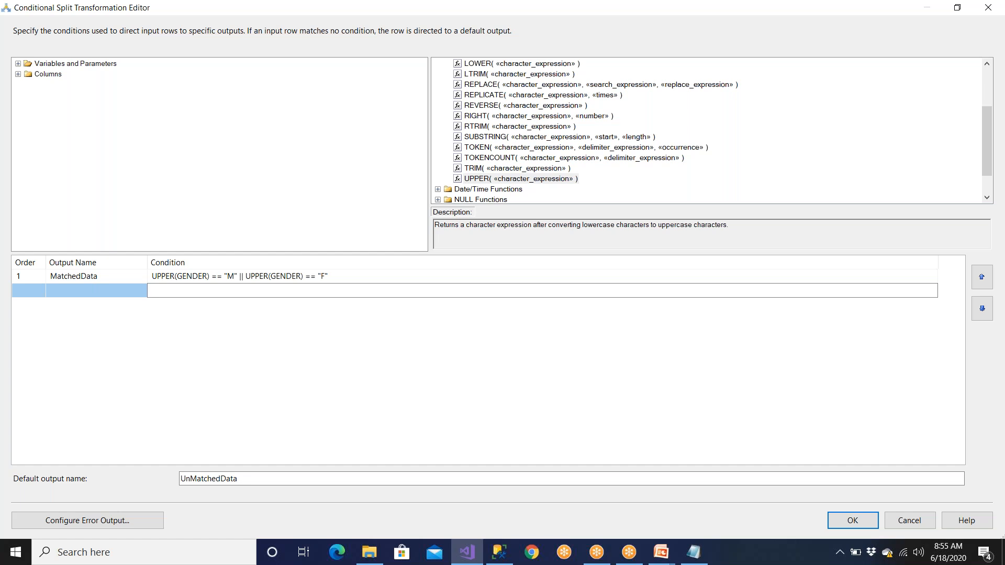
left_click(846, 521)
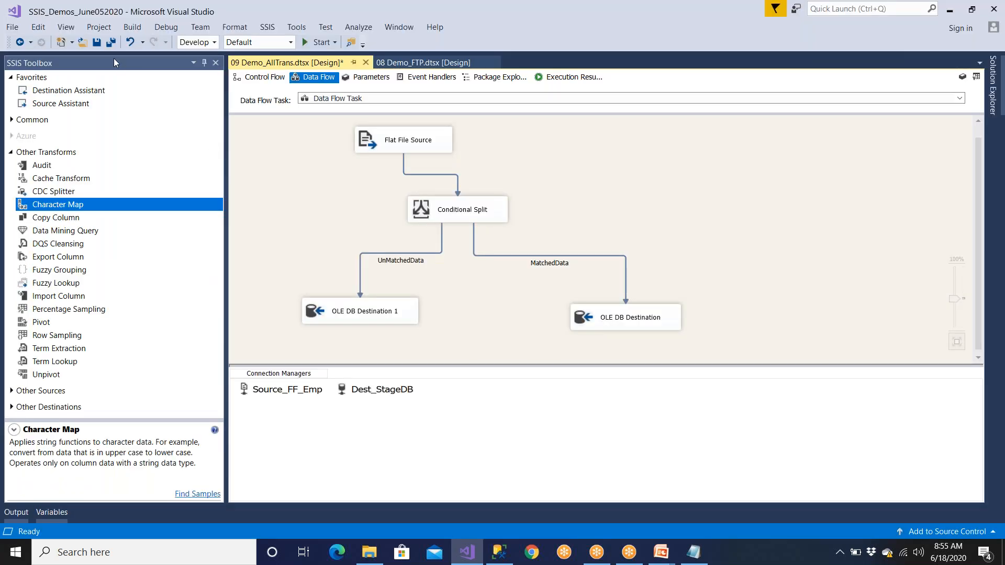
left_click(96, 42)
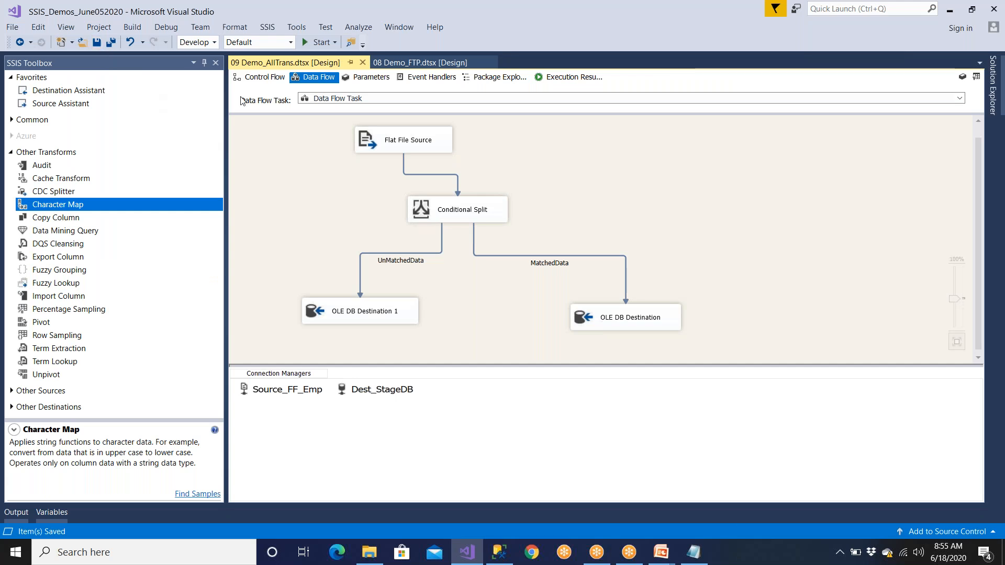
Step: Reopen the Conditional Split to review its MatchedData condition, and close the editor
left_click(432, 146)
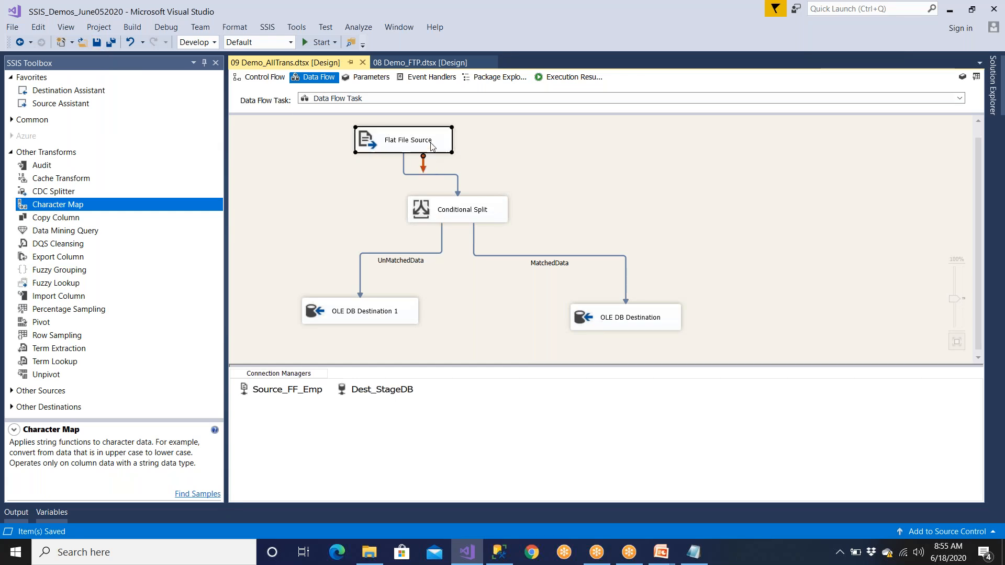
left_click(438, 208)
double_click(438, 208)
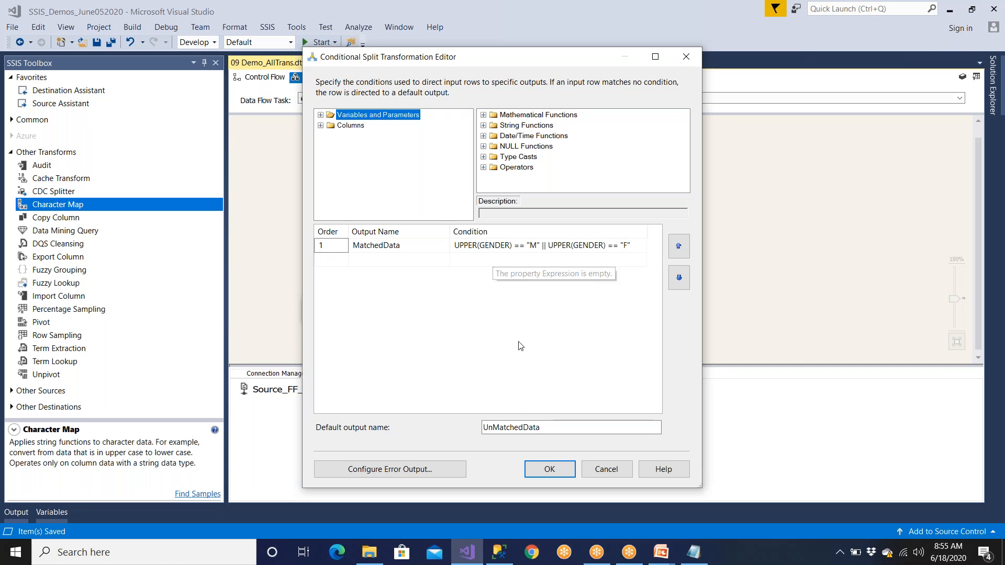
left_click(560, 472)
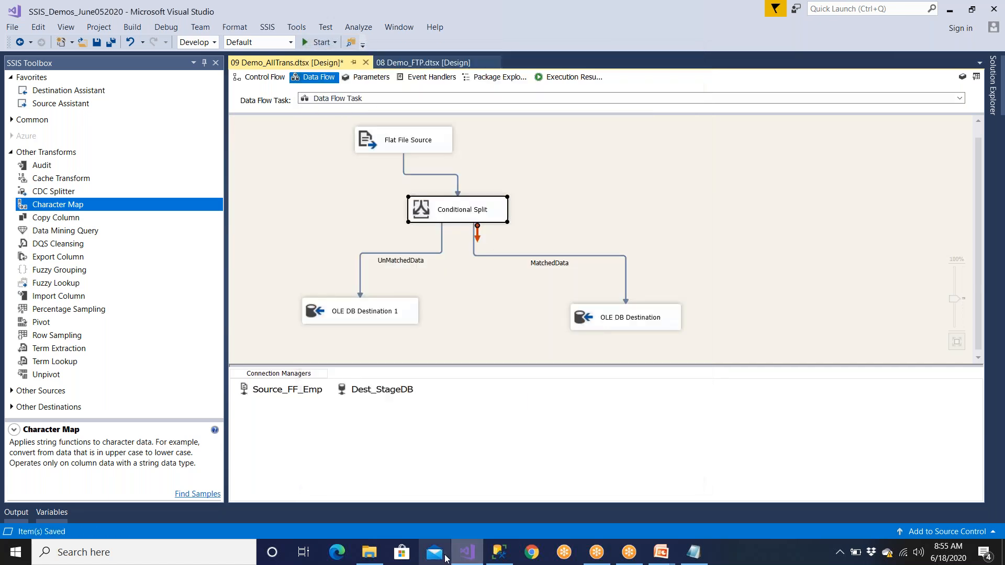
Step: Switch to SQL Server Management Studio, query all rows of Stage_Employee, and check the values in the GENDER column
left_click(499, 552)
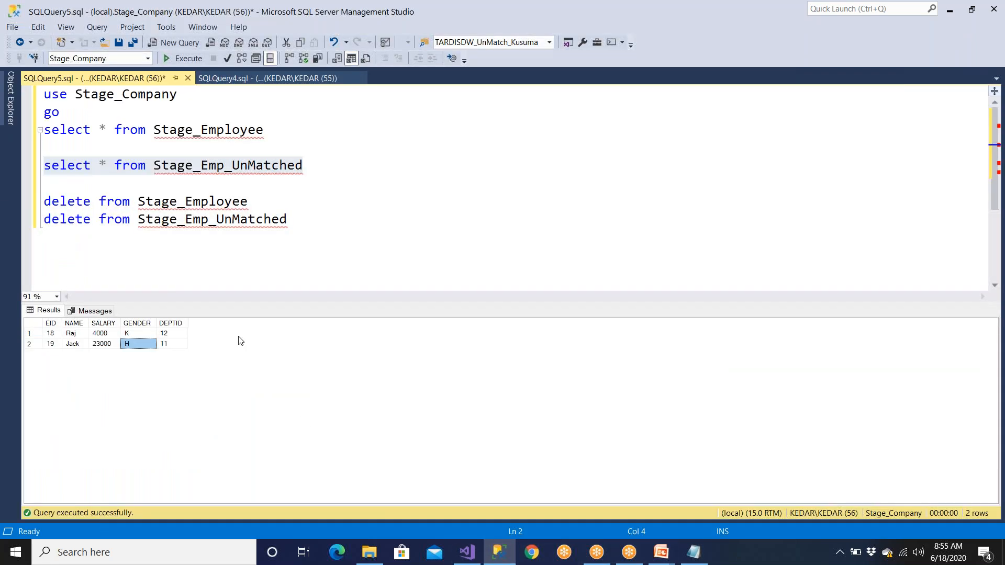
left_click_drag(296, 131, 43, 130)
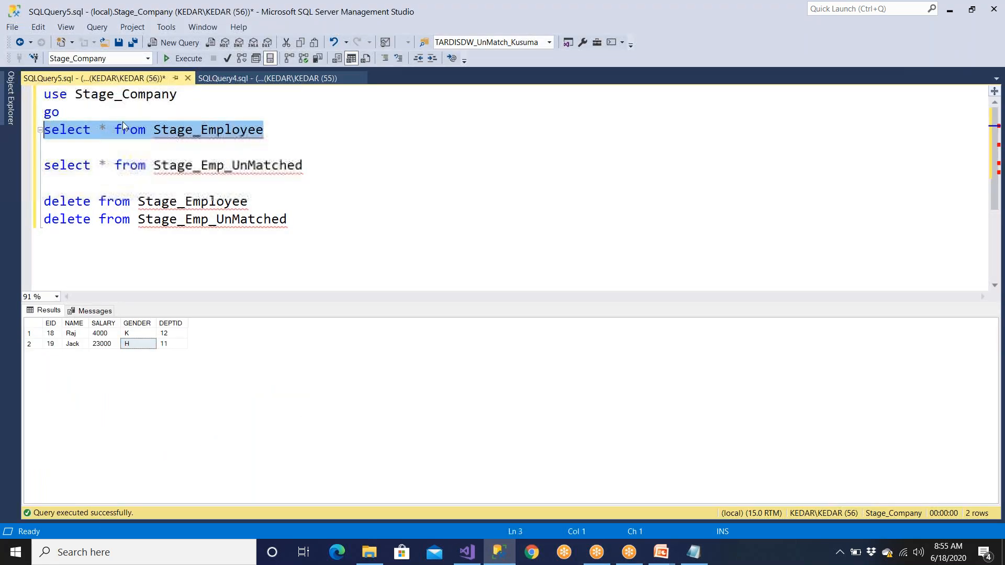
left_click(178, 59)
left_click_drag(157, 333, 167, 453)
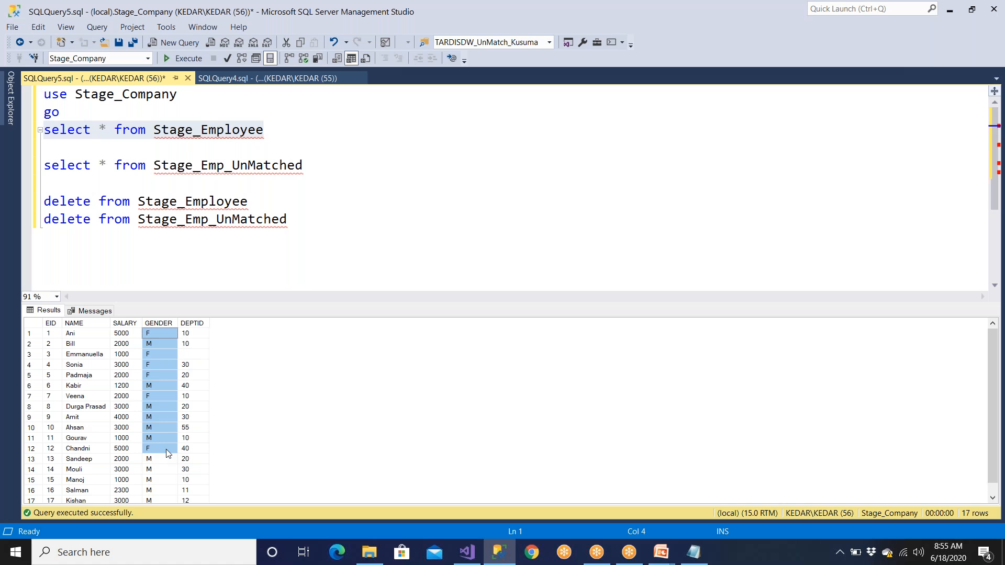
left_click(157, 469)
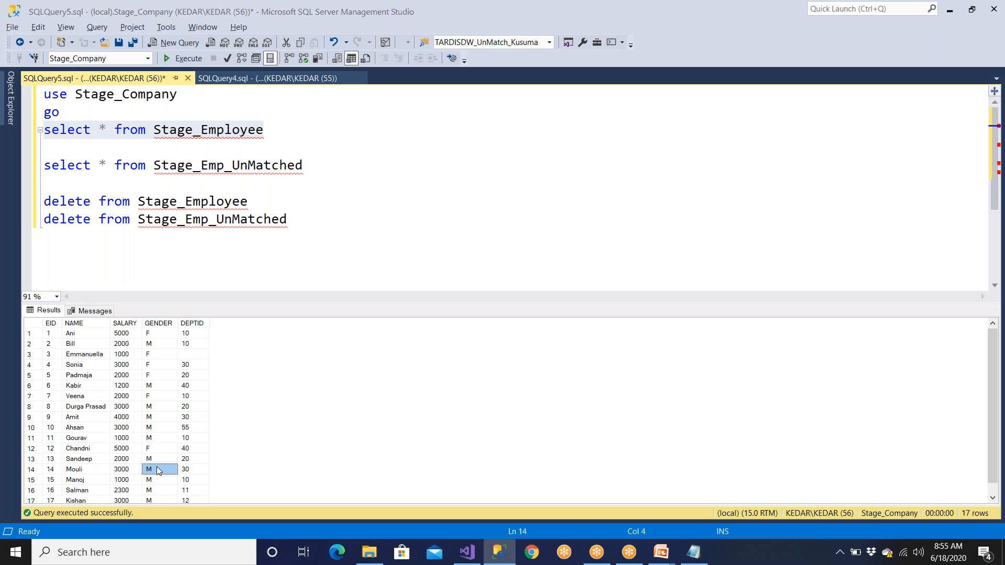
Step: Copy the MatchedData condition UPPER(GENDER) == "M" || UPPER(GENDER) == "F" from the Conditional Split into the Notepad note, below the lowercase condition
key("alt+Tab")
double_click(502, 215)
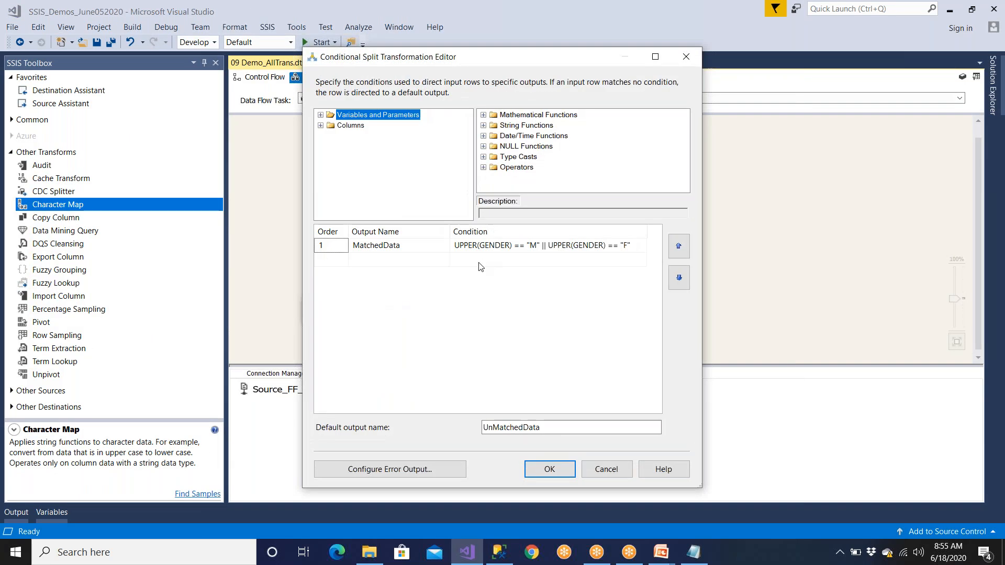
left_click(642, 246)
left_click_drag(642, 246, 423, 247)
key("ctrl+c")
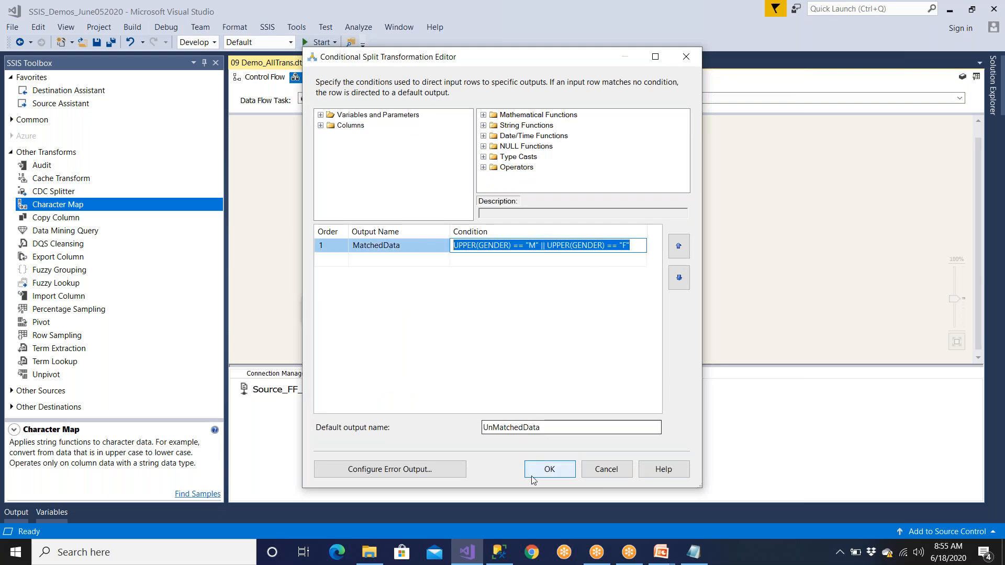
left_click(694, 553)
left_click(453, 134)
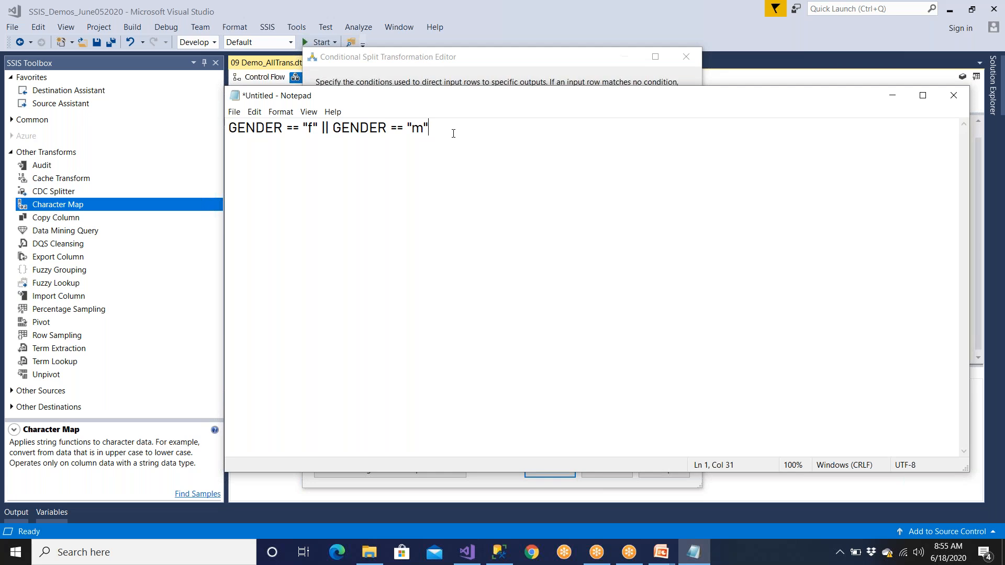
key("ctrl+v")
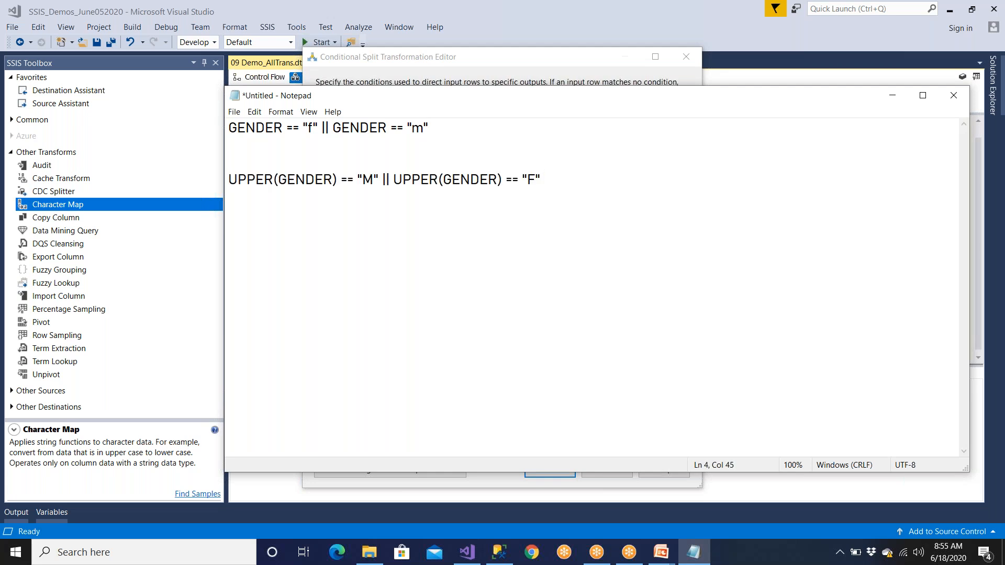
Step: Review the UPPER(GENDER) comparisons in the Notepad note, and close the Conditional Split editor in Visual Studio
left_click_drag(341, 180, 541, 186)
key("ctrl+c")
left_click(376, 215)
left_click(395, 178)
left_click(541, 186)
double_click(426, 180)
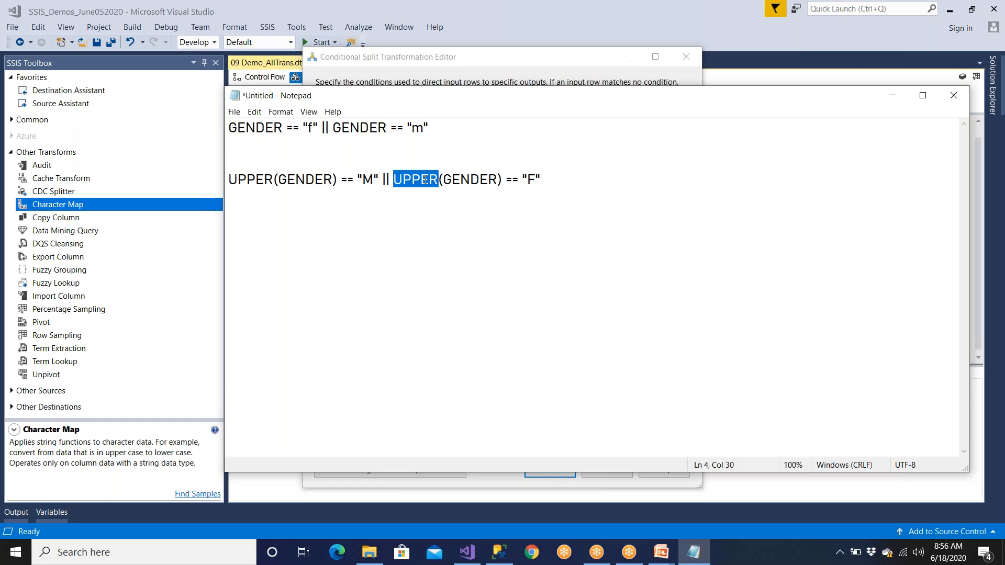
key("alt+Tab")
left_click(550, 468)
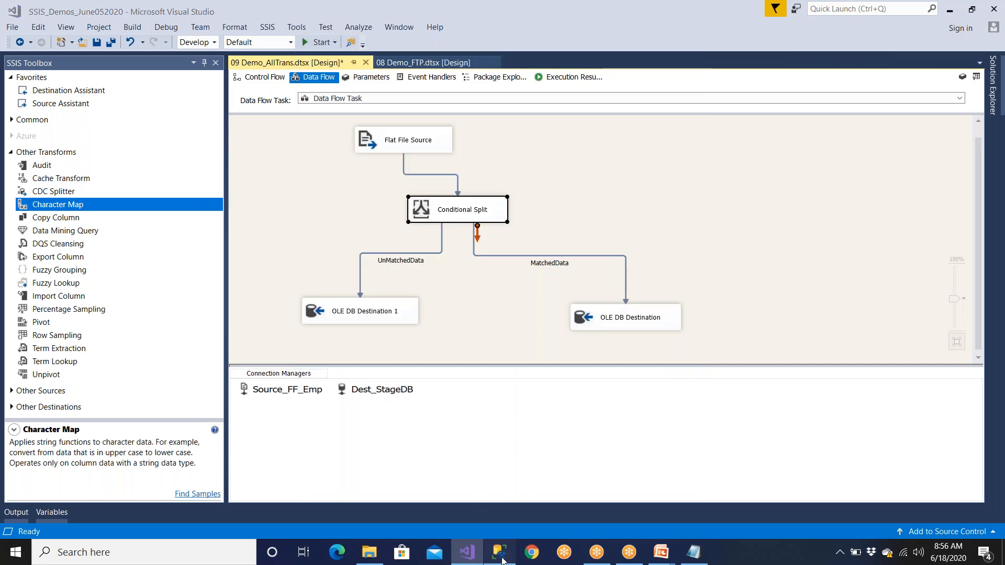
Step: In SQL Server Management Studio, delete all rows from Stage_Employee and Stage_Emp_UnMatched, and query both tables
left_click(510, 563)
left_click_drag(332, 222, 46, 183)
key("F5")
left_click_drag(306, 172, 44, 131)
left_click(188, 59)
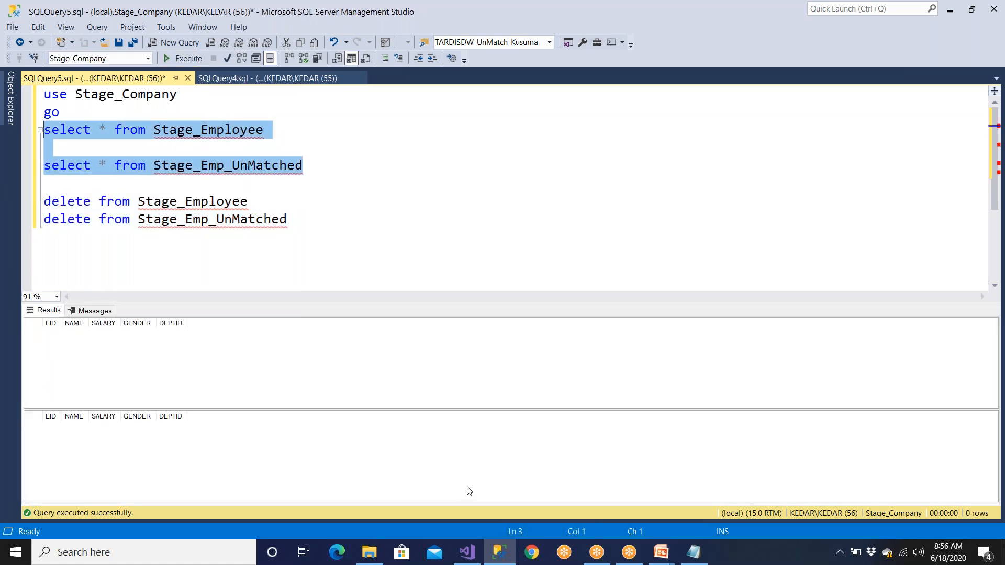
Step: In the package's control flow in Visual Studio, move the Data Flow Task lower and connect a new Execute SQL Task into it
left_click(467, 553)
left_click(261, 77)
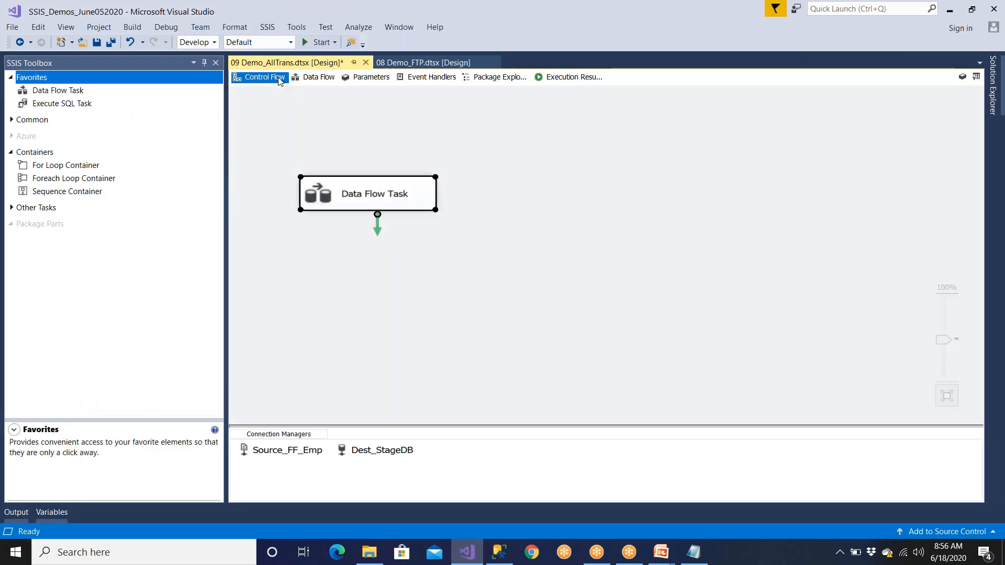
left_click_drag(426, 200, 500, 319)
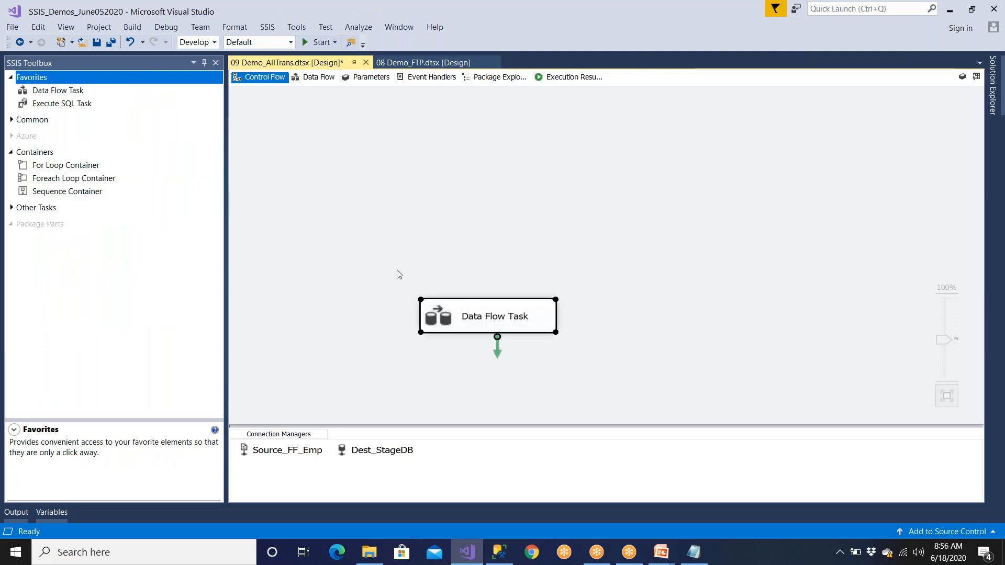
left_click_drag(92, 105, 472, 178)
left_click_drag(553, 230, 502, 325)
Step: Rename the Execute SQL Task as "Delete all Rows from Both Tables"
left_click(544, 199)
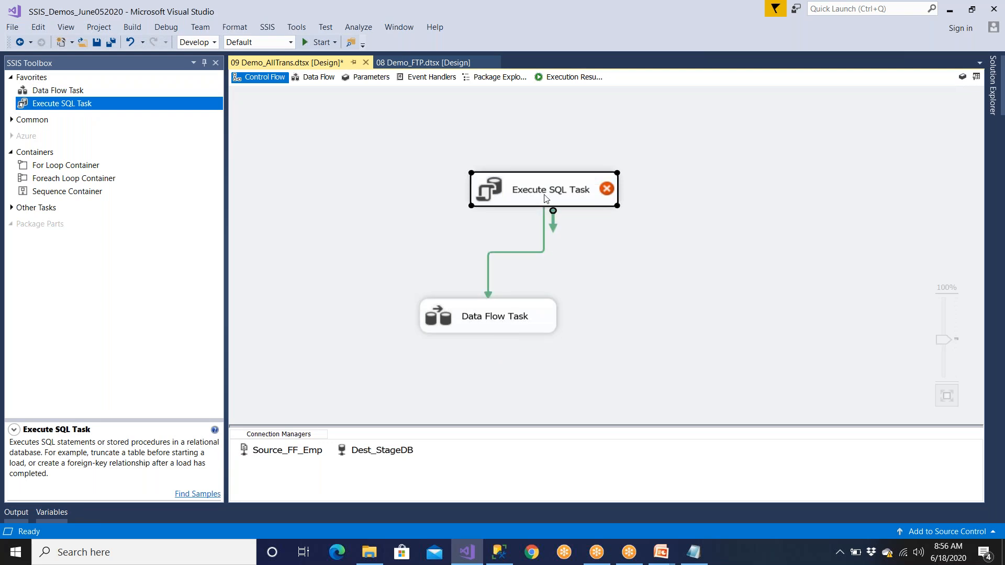
right_click(544, 199)
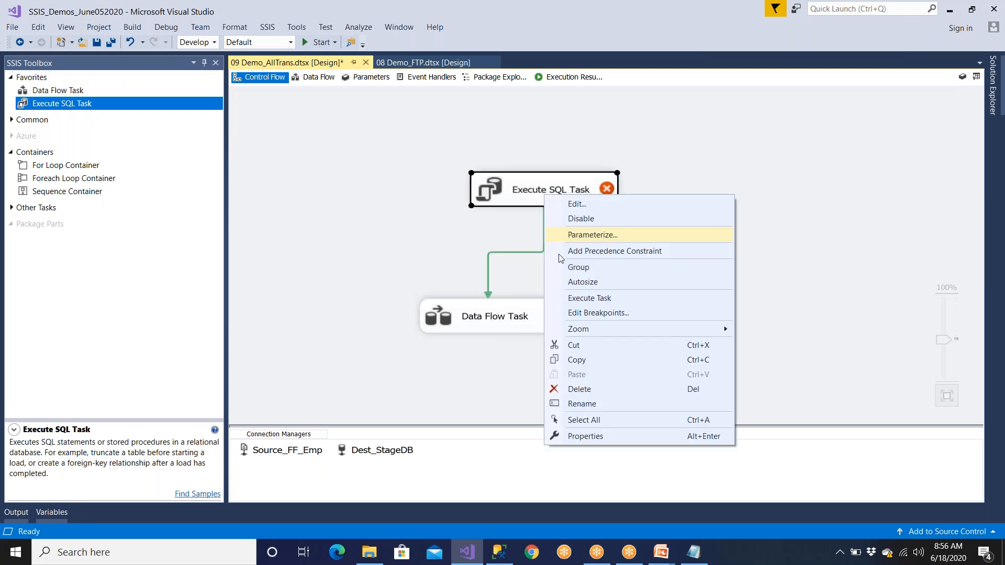
left_click(577, 407)
type("Delete aa")
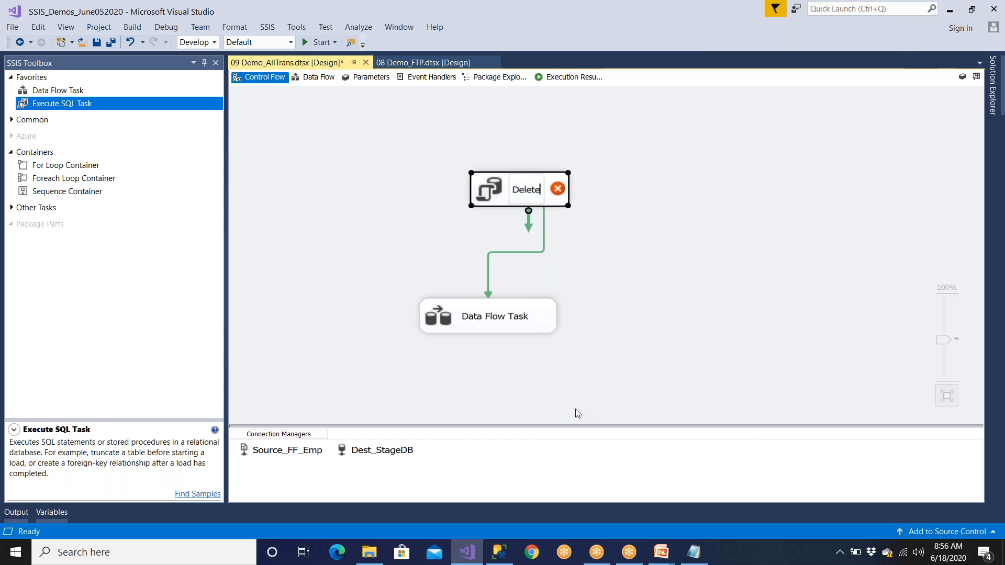
key("BackSpace")
key("BackSpace")
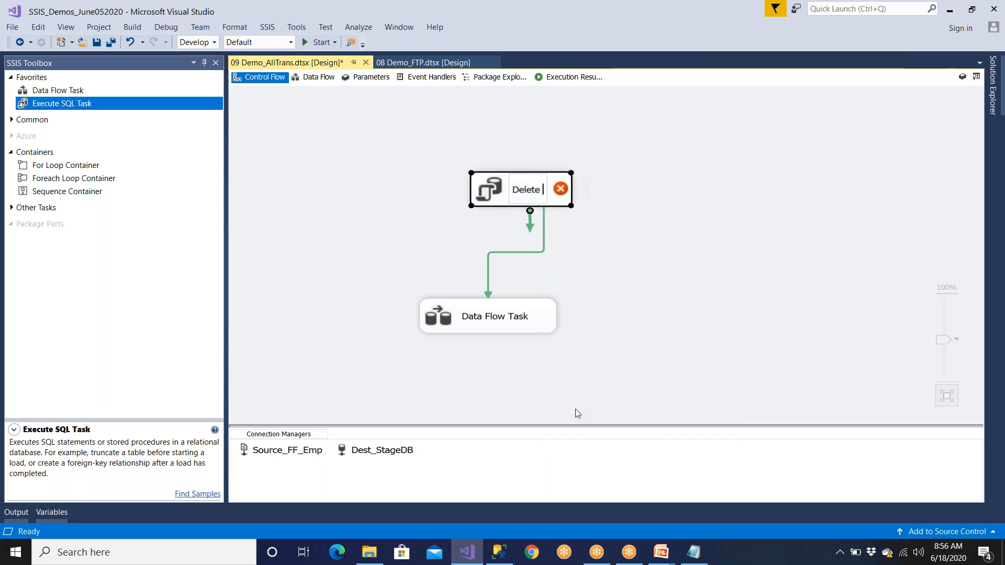
type("all Rows ")
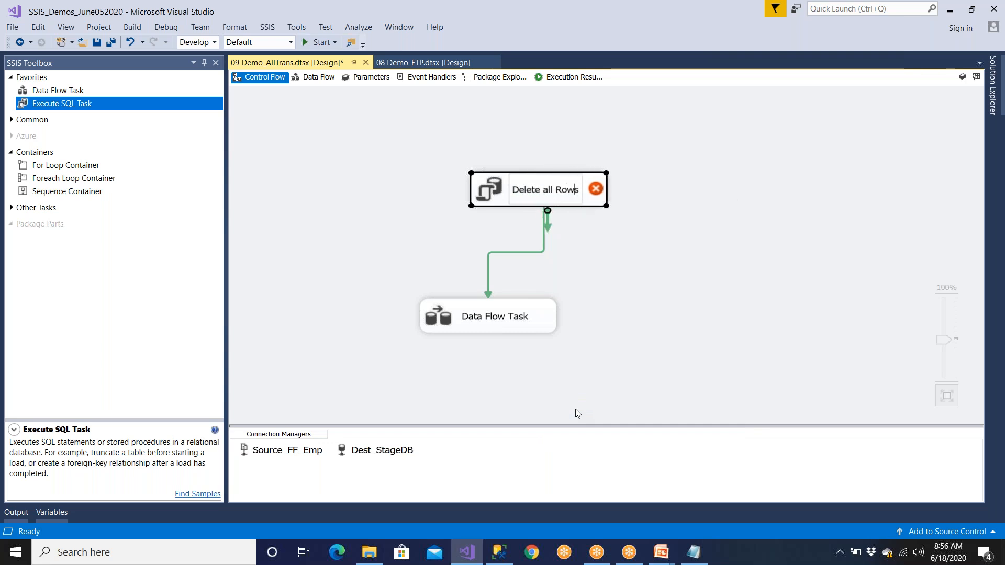
type("from B")
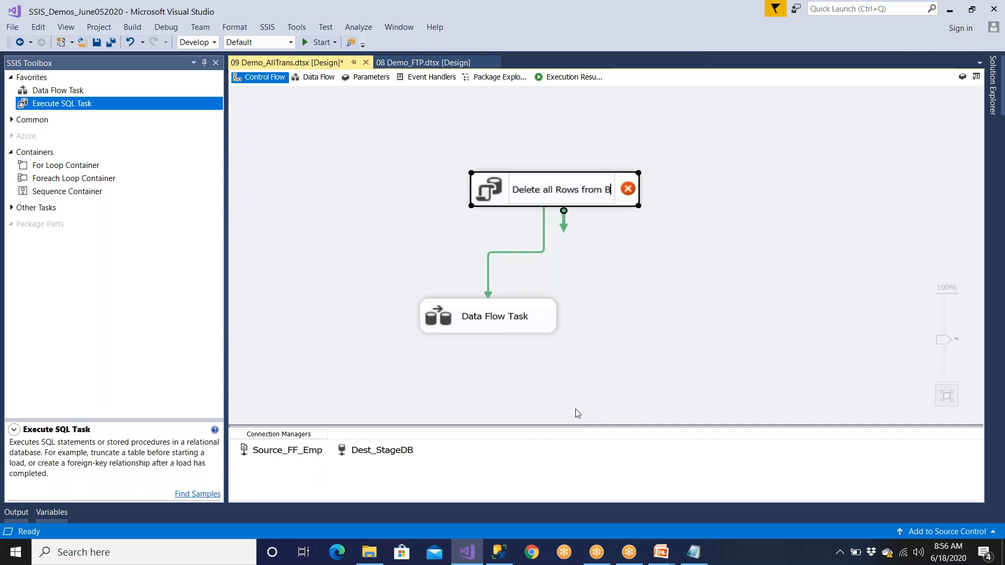
type("oth Tav")
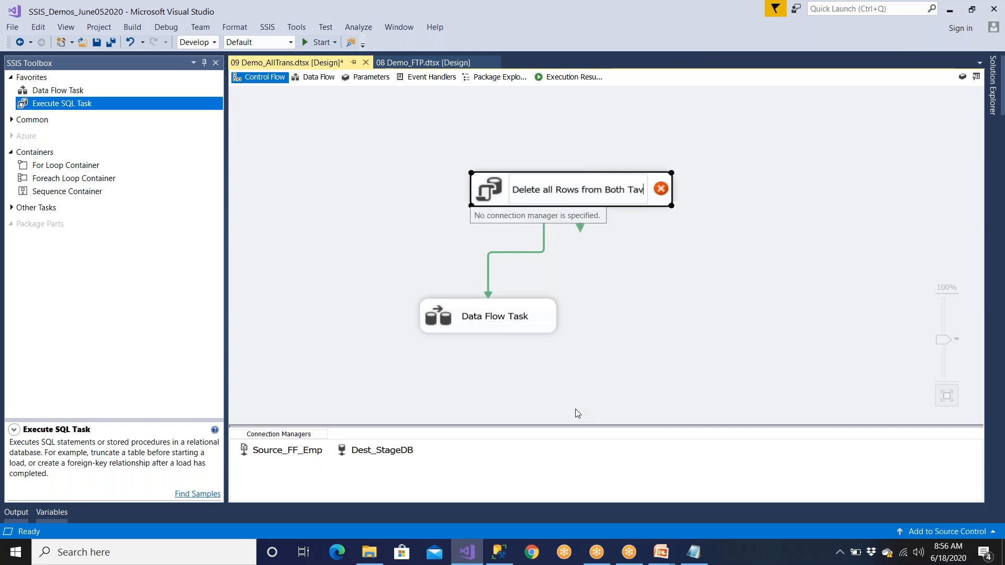
key("BackSpace")
type("bles")
key("Return")
key("Return")
left_click(604, 441)
Step: Set the Execute SQL Task's connection to Dest_StageDB and open its SQL statement for editing
double_click(650, 184)
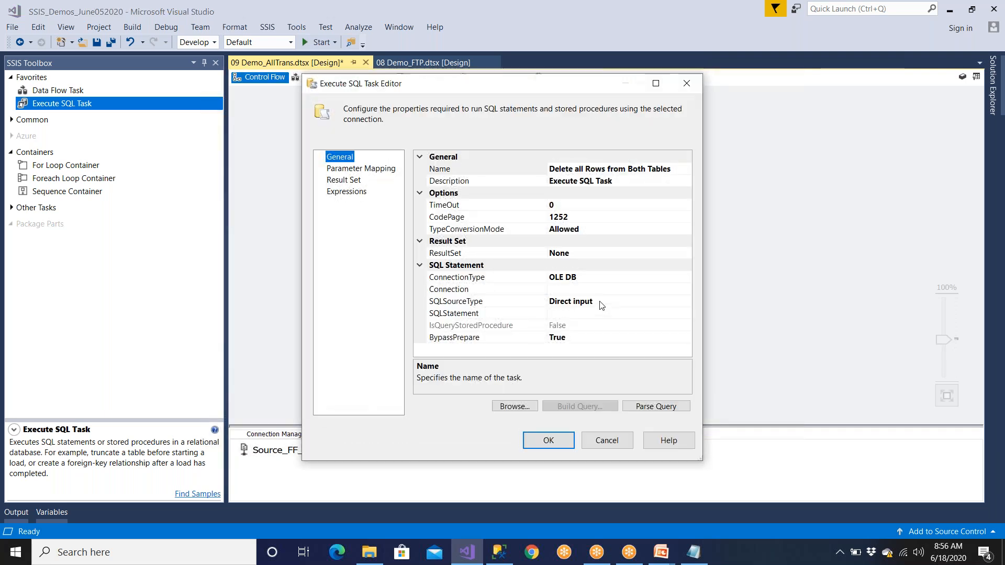
left_click(602, 289)
left_click(638, 289)
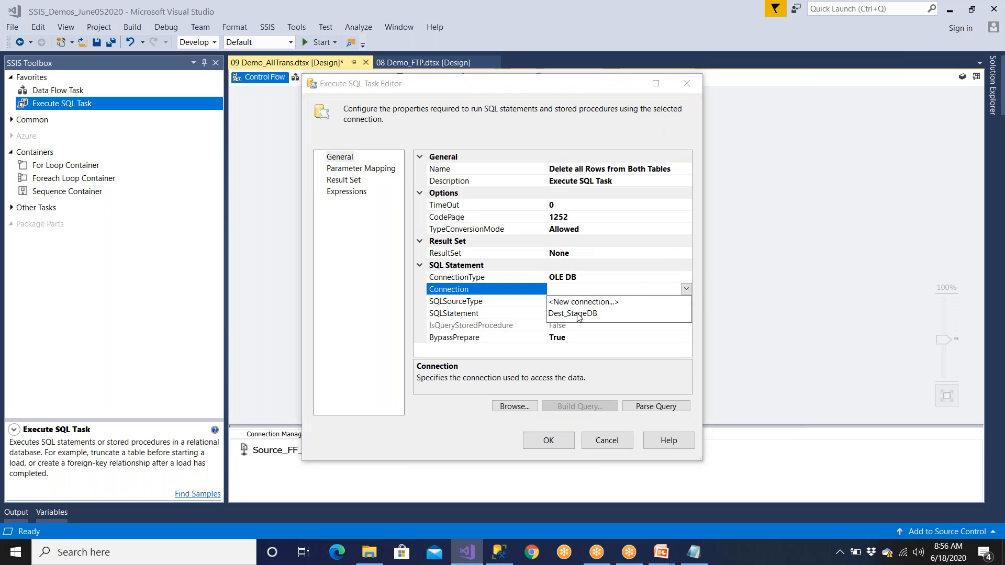
left_click(578, 313)
left_click(577, 313)
left_click(687, 314)
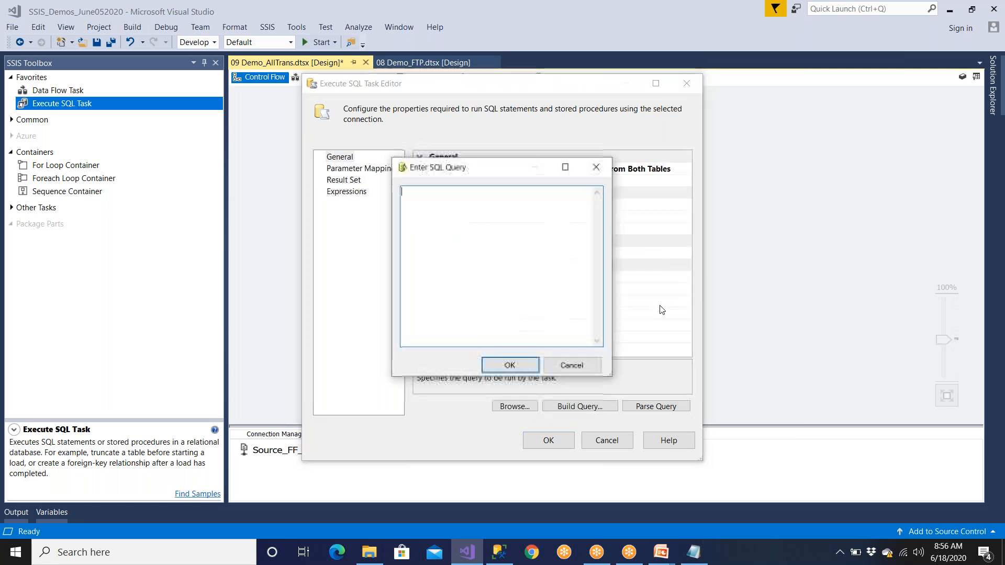
key("ctrl+v")
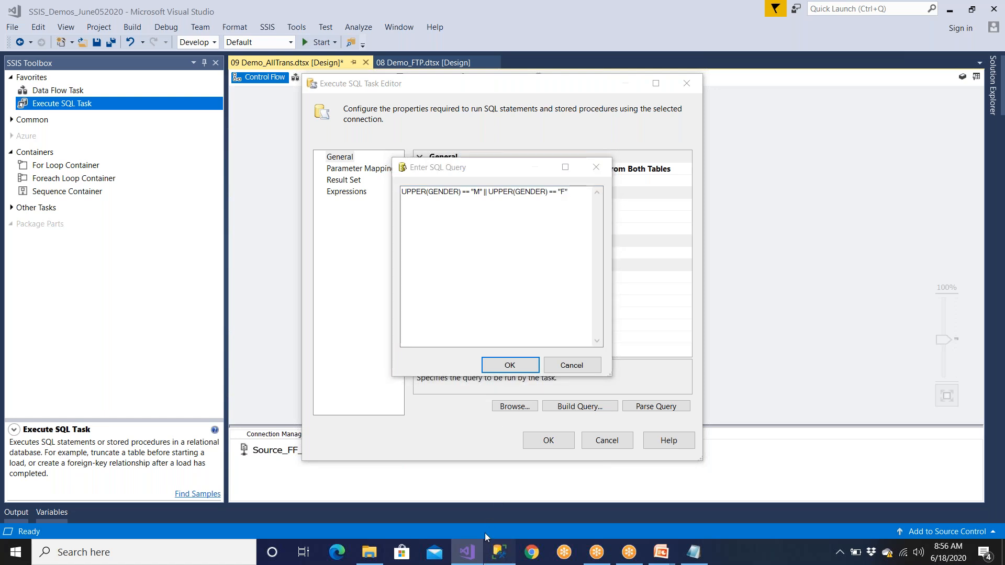
Step: In the SQL Server Management Studio query, add a go line after each of the two delete statements
left_click(500, 553)
key("Return")
type("go")
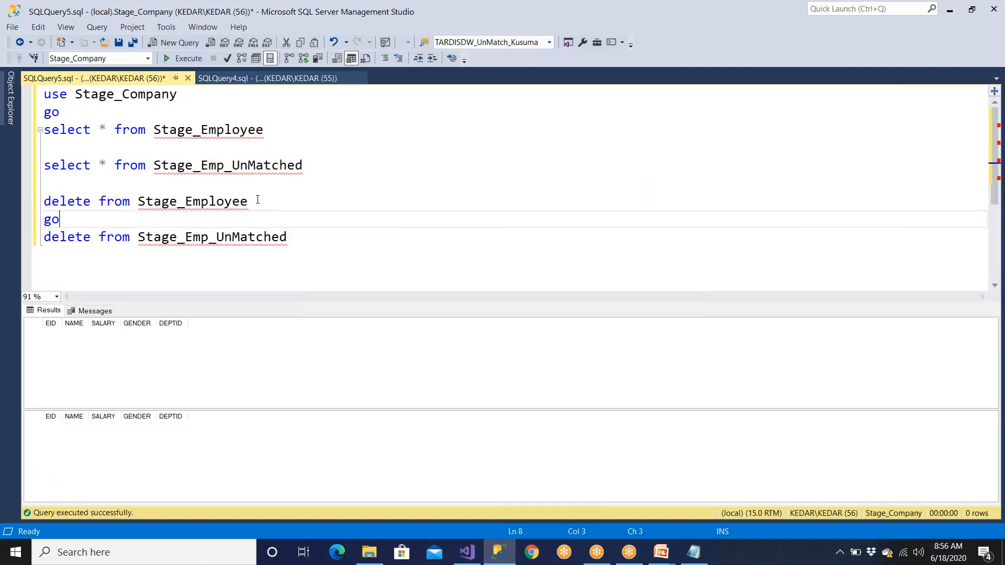
left_click(295, 239)
key("Return")
type("go")
Step: Copy both delete statements with their go lines, replace the Execute SQL Task's query text with them, and apply the task settings
left_click_drag(103, 255, 45, 183)
left_click(90, 269)
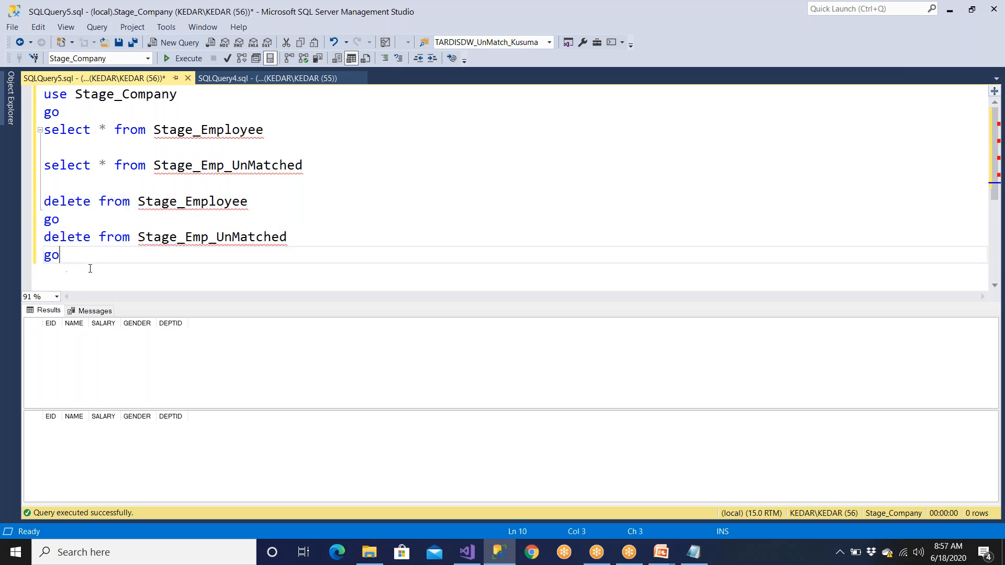
left_click_drag(81, 266, 45, 201)
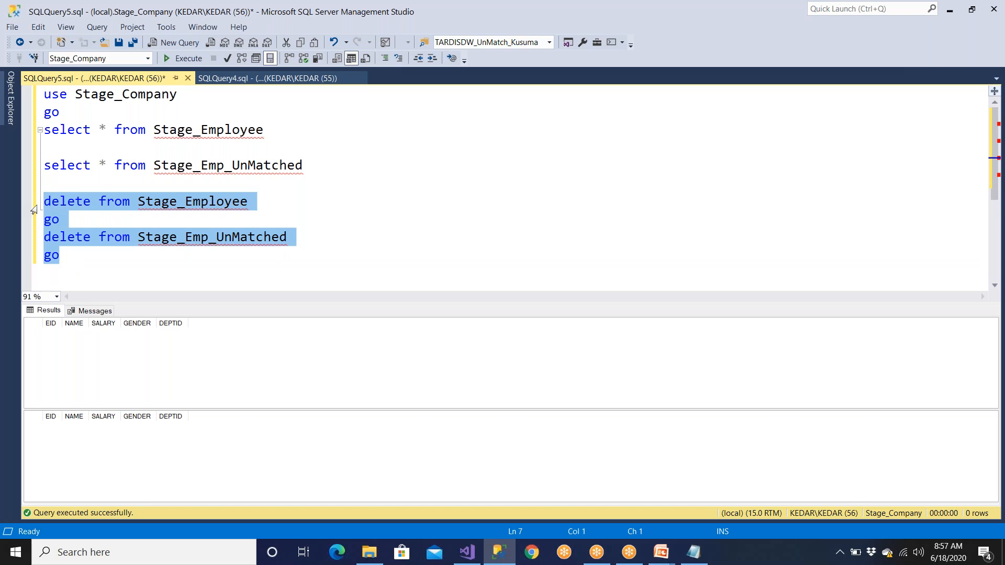
right_click(45, 205)
left_click(65, 233)
left_click(498, 555)
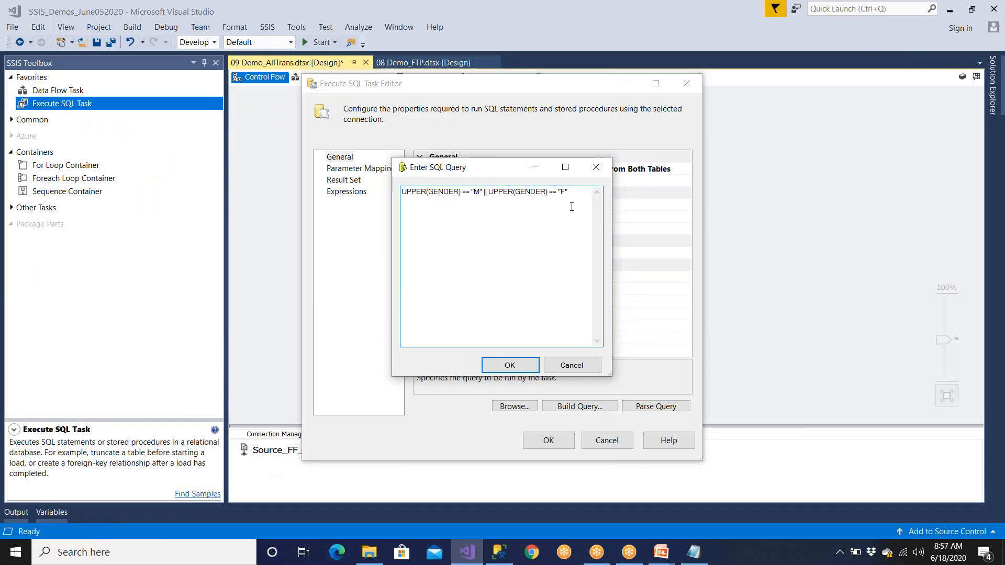
left_click_drag(569, 192, 376, 192)
key("ctrl+v")
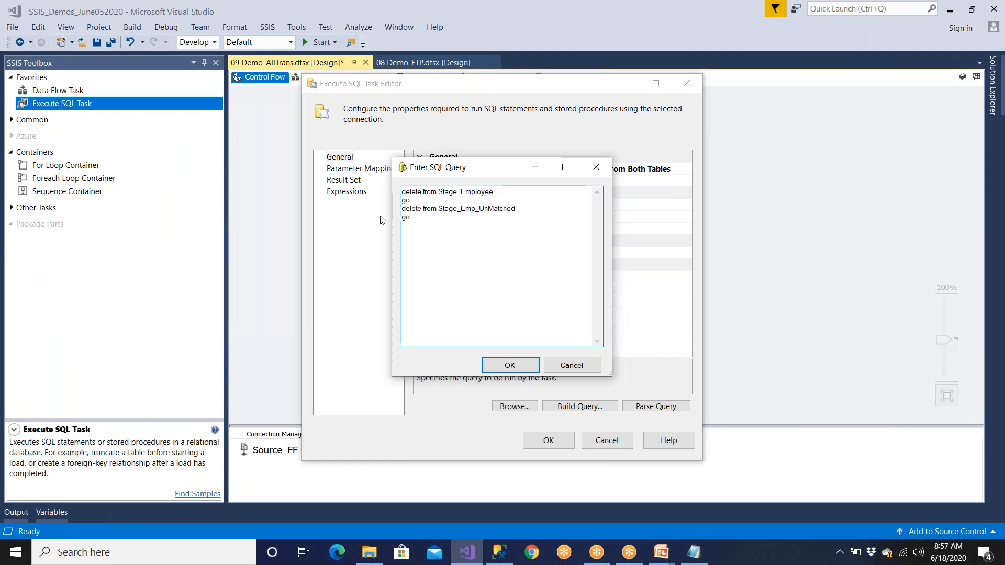
left_click(493, 364)
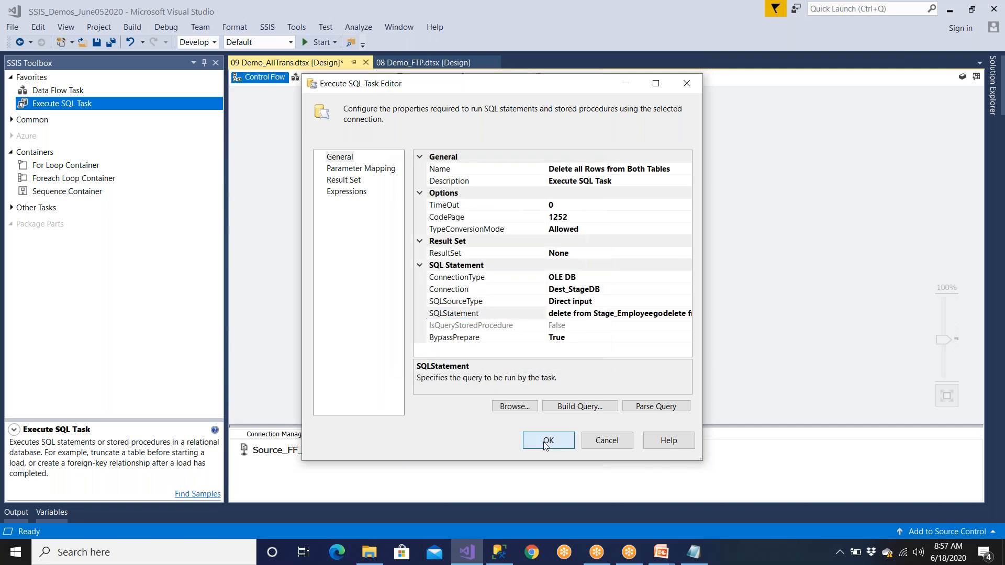
left_click(548, 440)
Step: Rename the Data Flow Task as "Loading The Data into Both Tables"
right_click(533, 326)
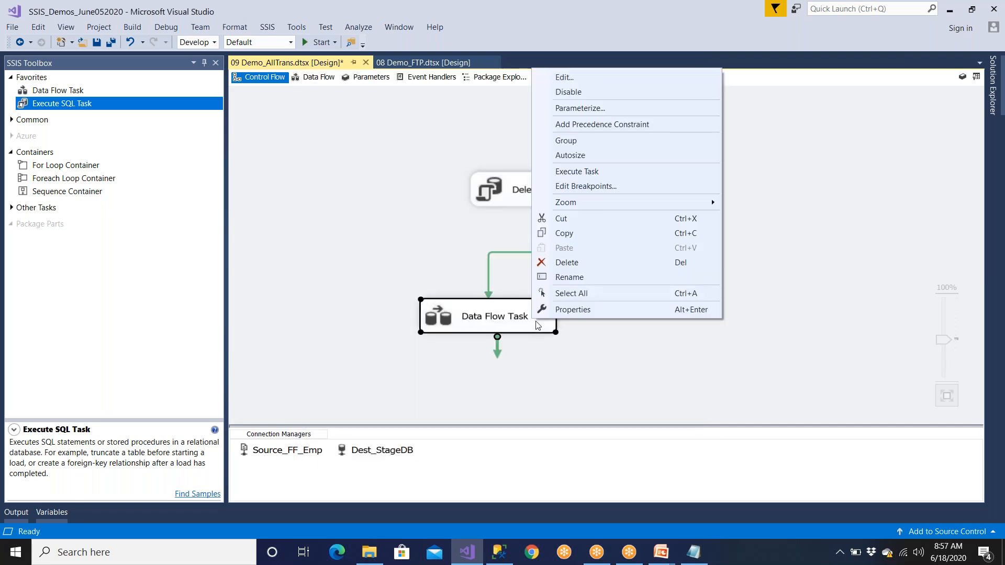
left_click(565, 279)
type("L")
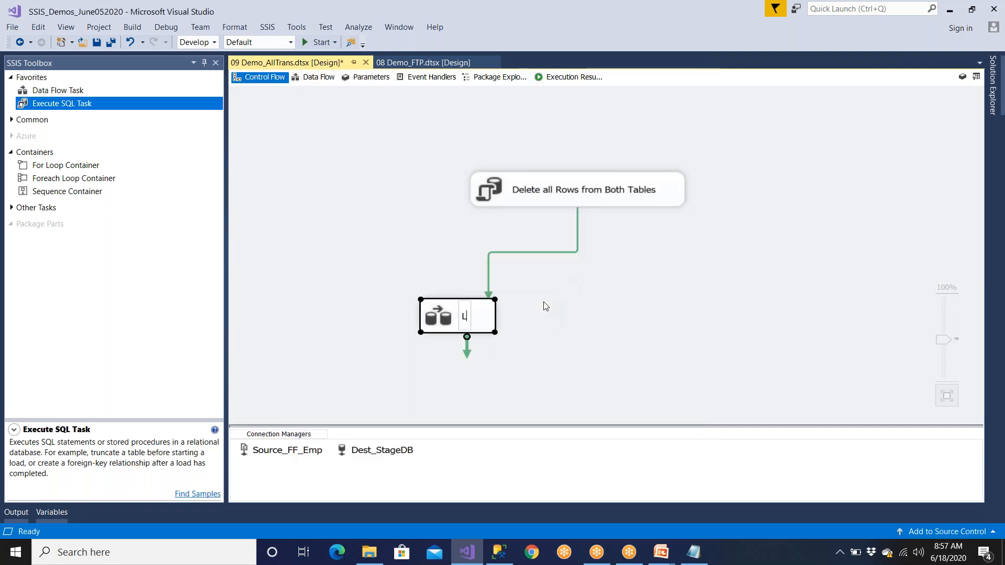
type("oading The")
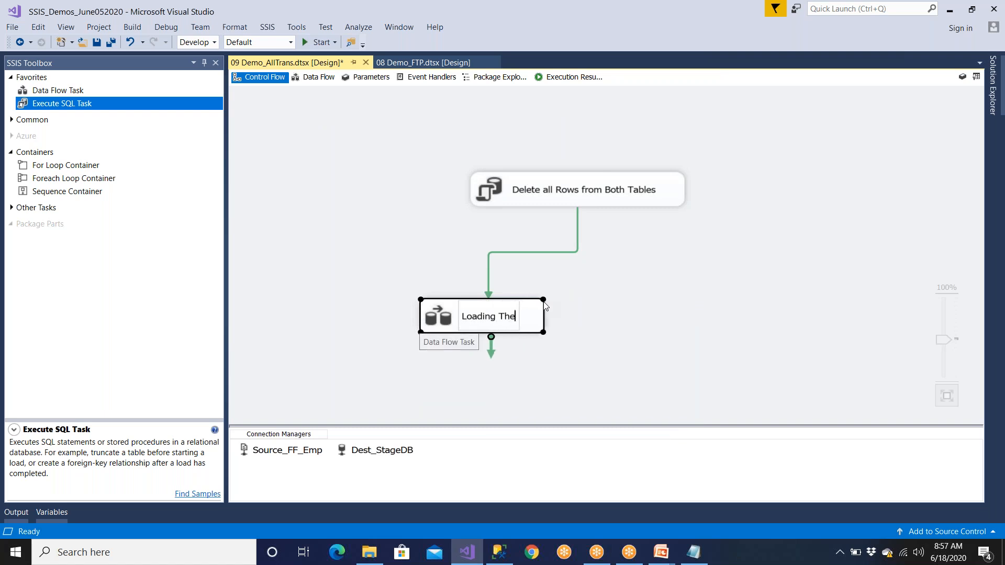
type(" Data ")
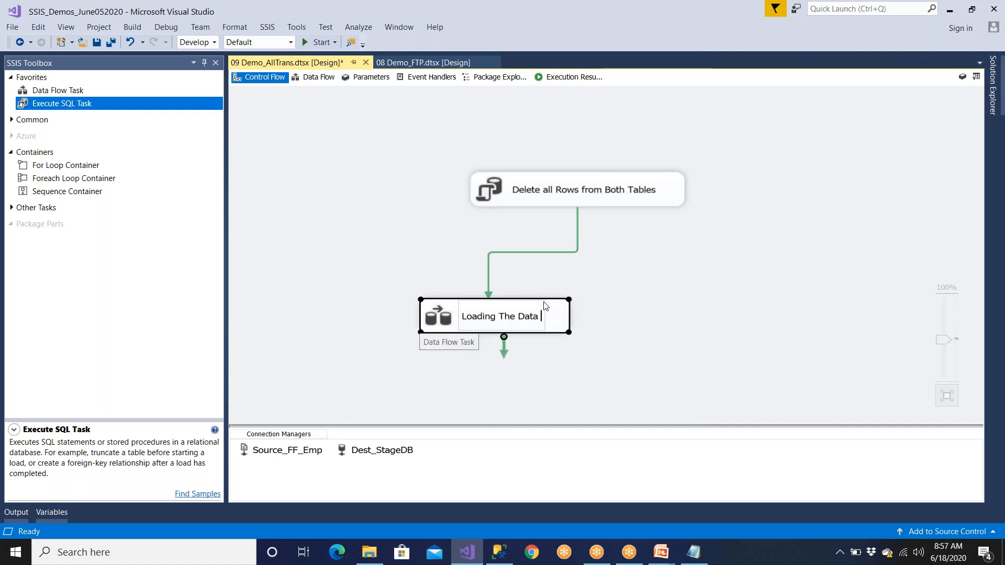
type("into Both Tables")
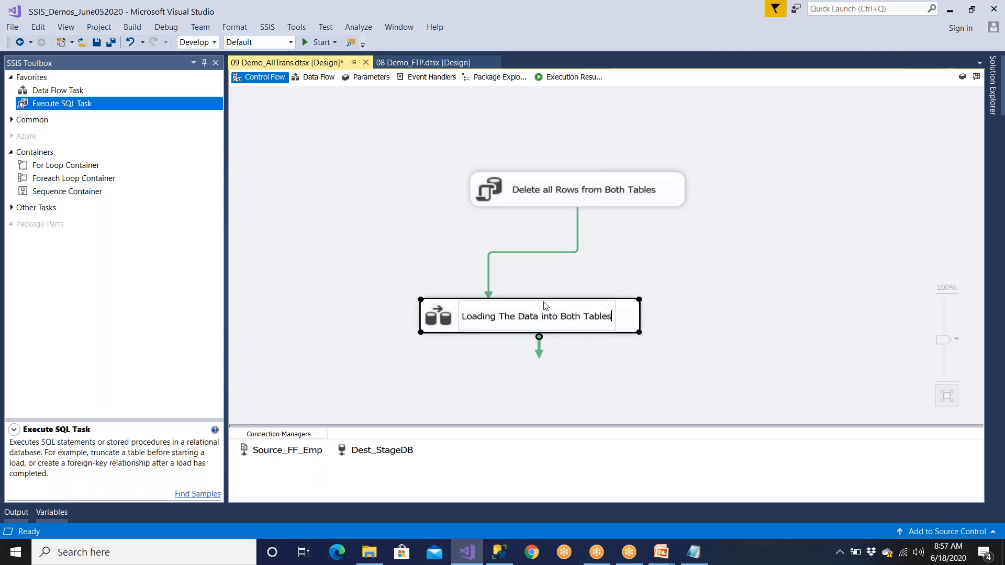
Step: Prefix the Data Flow Task's name with "DFT - " and the Execute SQL Task's name with "SQL - ", and save the package
type("DFT -")
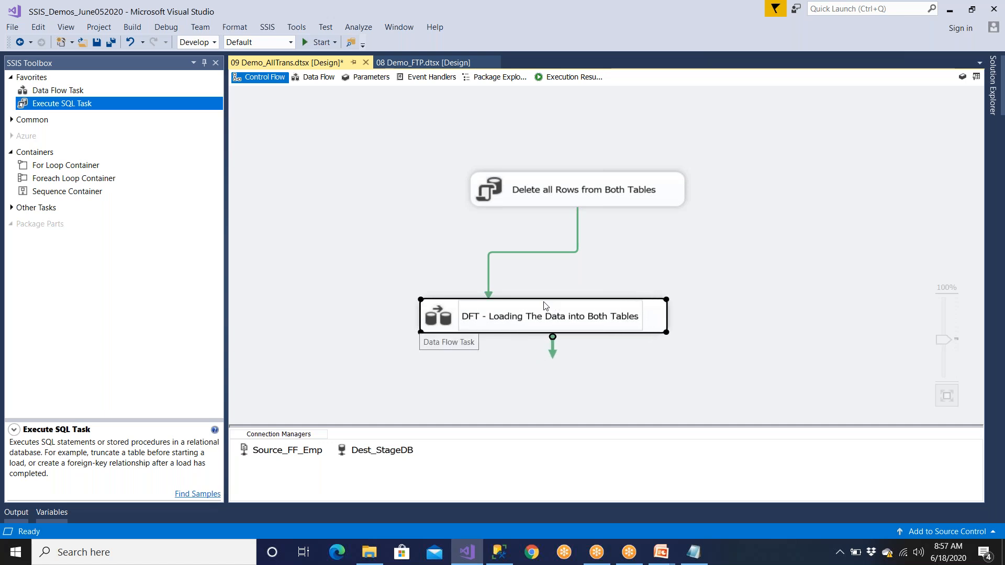
left_click(545, 386)
left_click(525, 196)
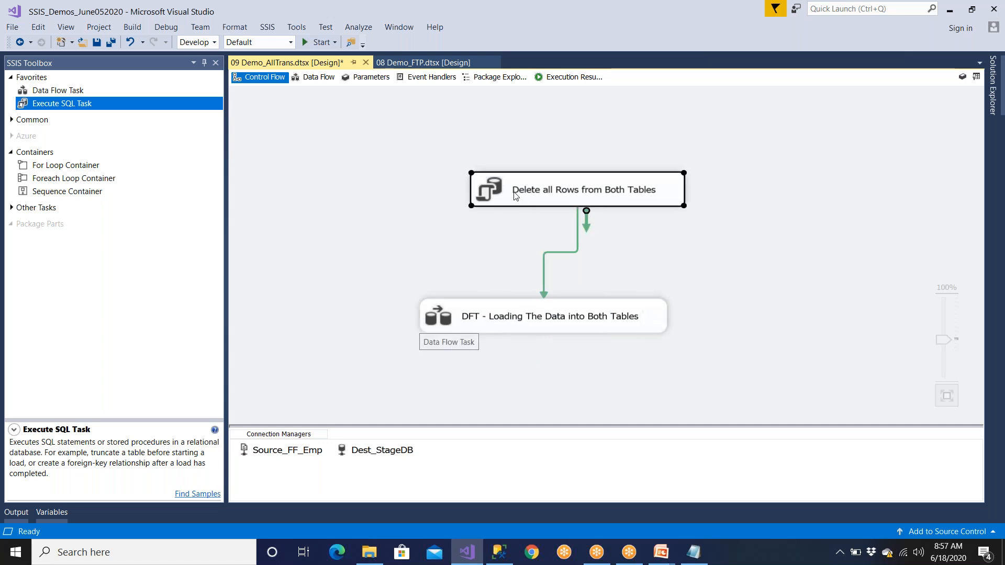
left_click(515, 195)
key("Home")
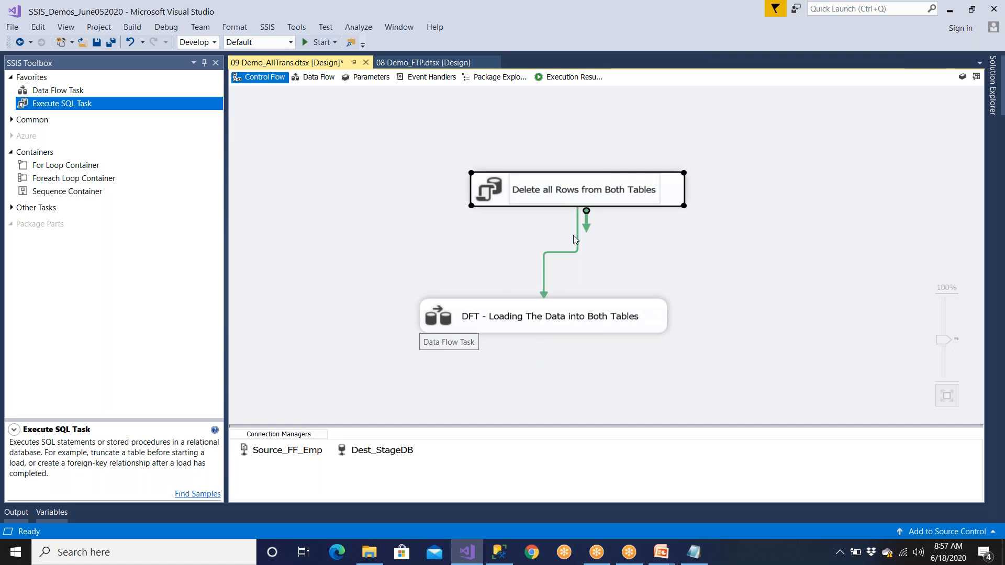
type("SQL -")
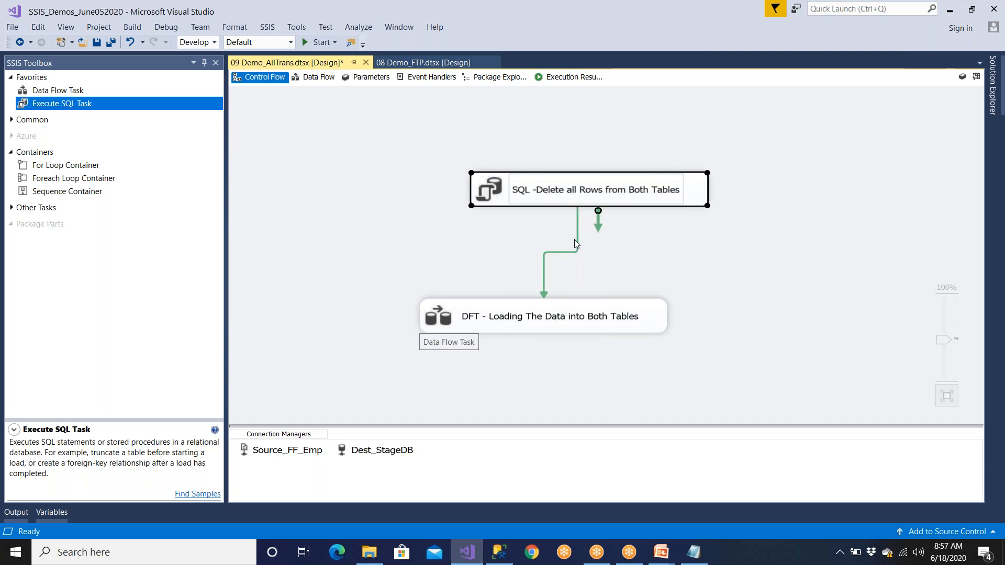
left_click(677, 248)
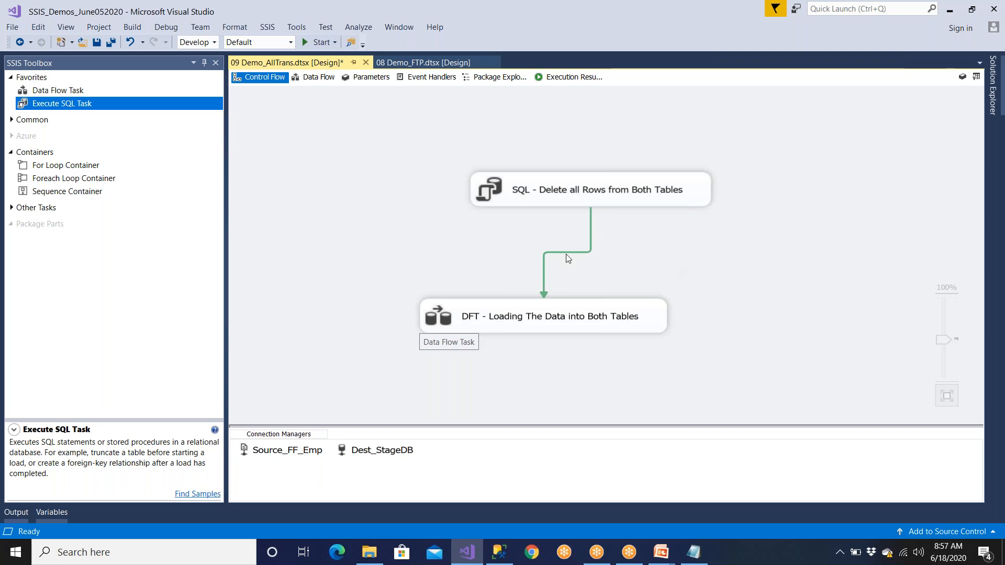
left_click(604, 194)
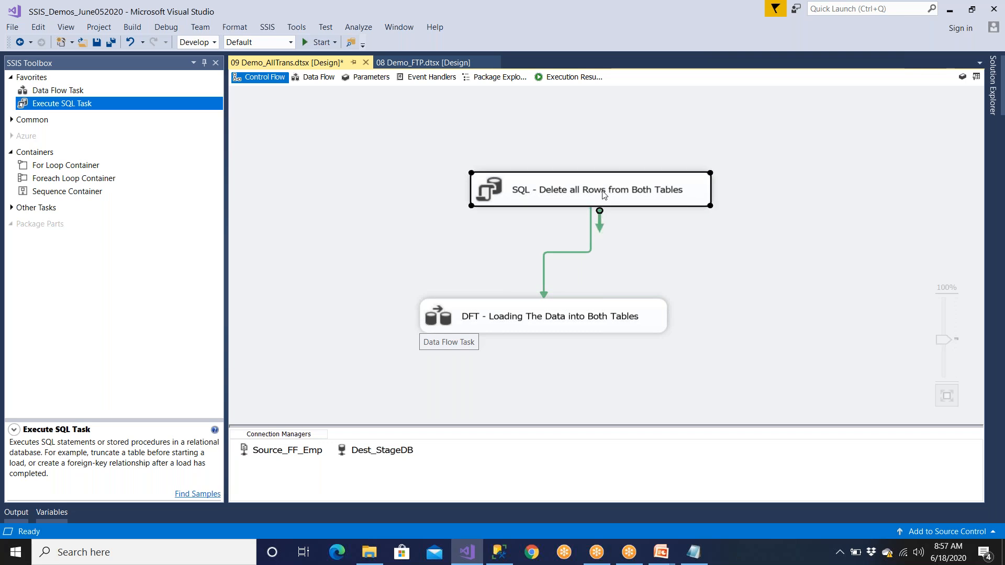
left_click(599, 323)
left_click(96, 43)
Step: In SQL Server Management Studio, run the two delete statements and remove them from the query
left_click(500, 552)
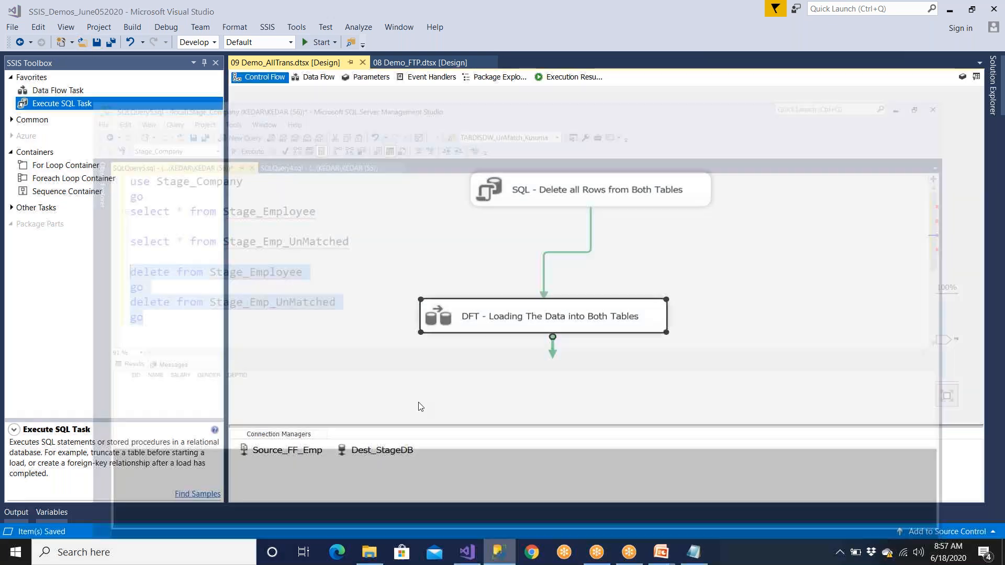
left_click(188, 59)
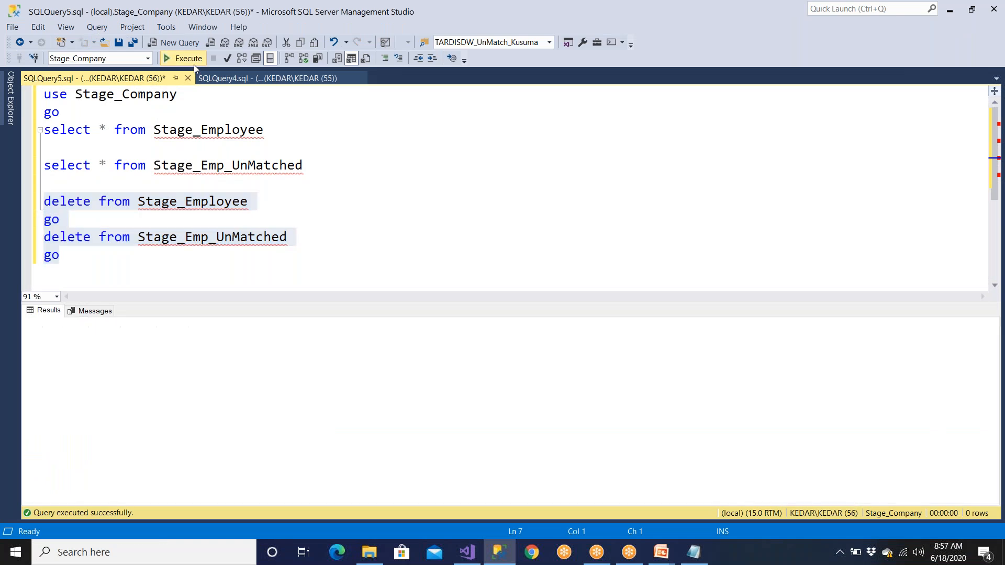
key("Delete")
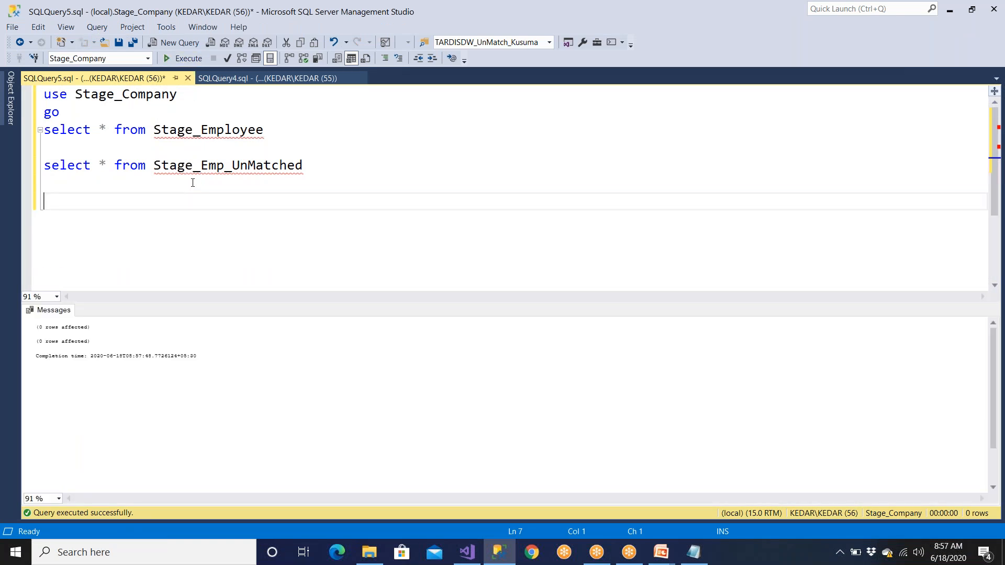
Step: Run the remaining query with both select statements to check the contents of Stage_Employee and Stage_Emp_UnMatched
key("shift+Up")
key("shift+Up")
key("shift+Up")
key("shift+Up")
key("shift+Up")
key("shift+Up")
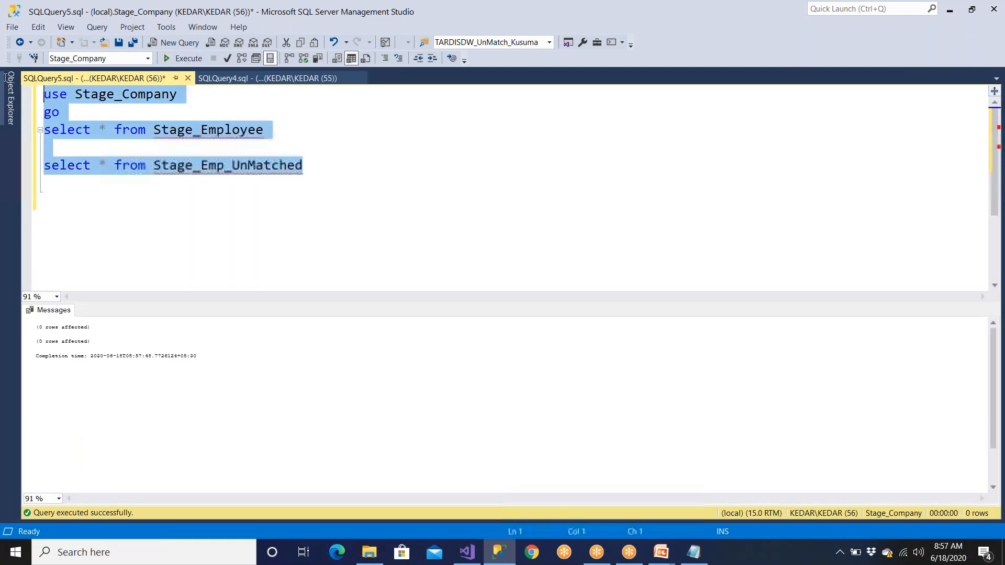
left_click(177, 59)
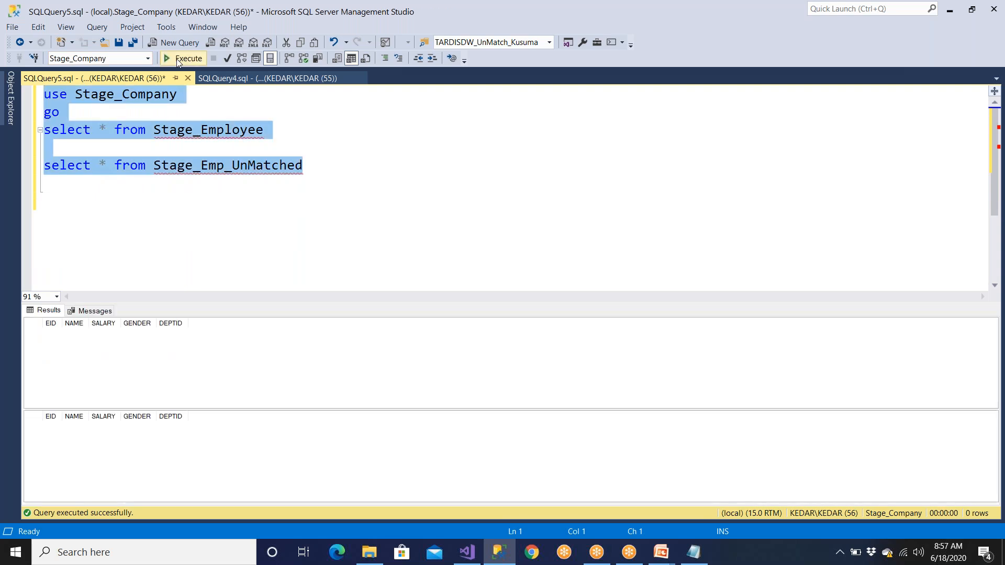
Step: In Visual Studio, run the package and review the data flow's row counts and the execution progress log
key("alt+Tab")
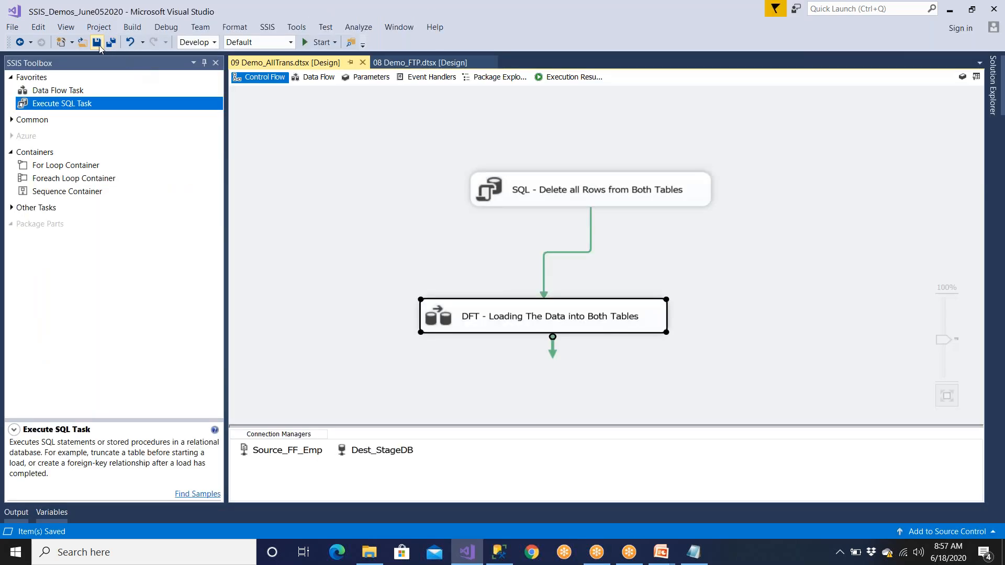
left_click(318, 42)
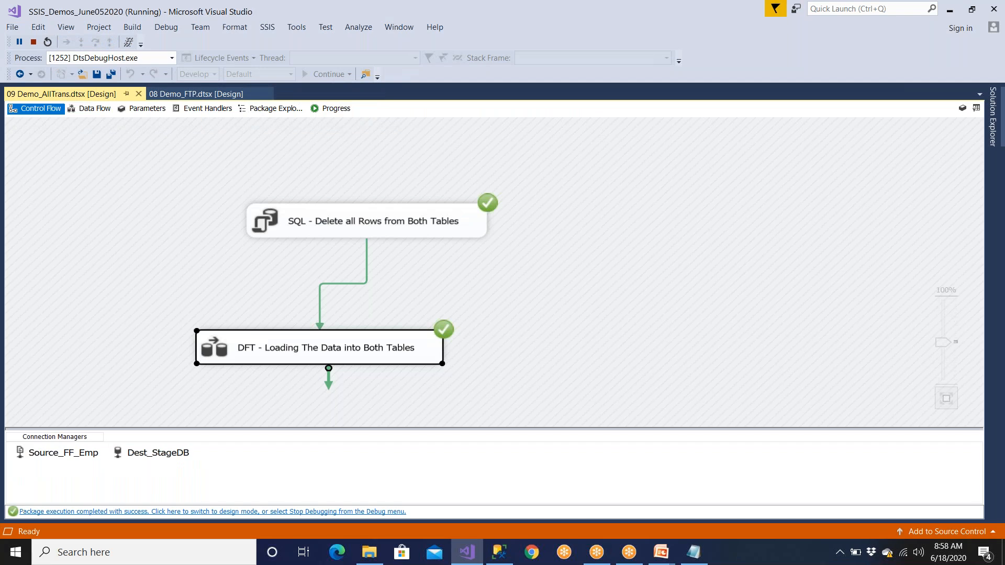
left_click(93, 109)
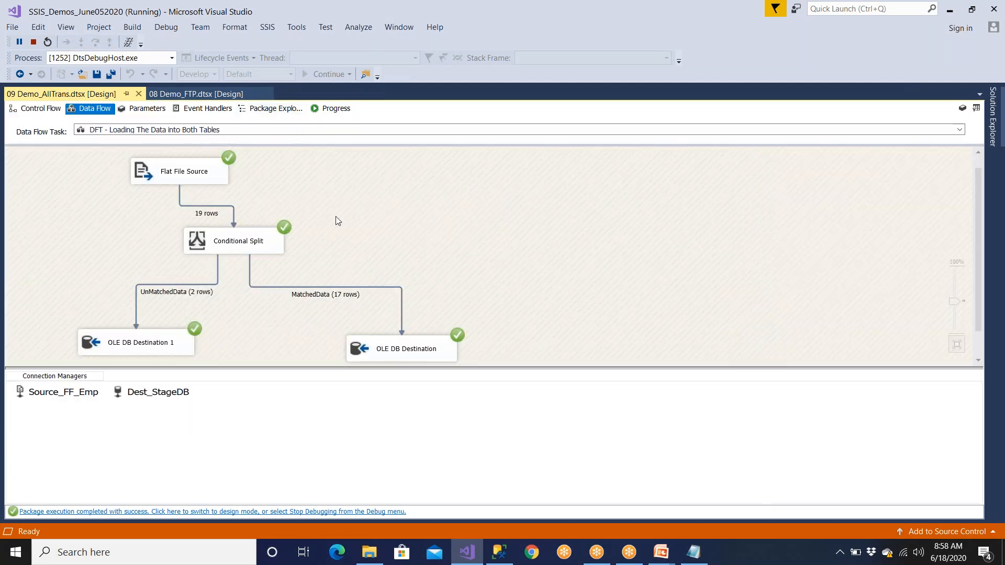
left_click(338, 114)
scroll(248, 475, "down", 5)
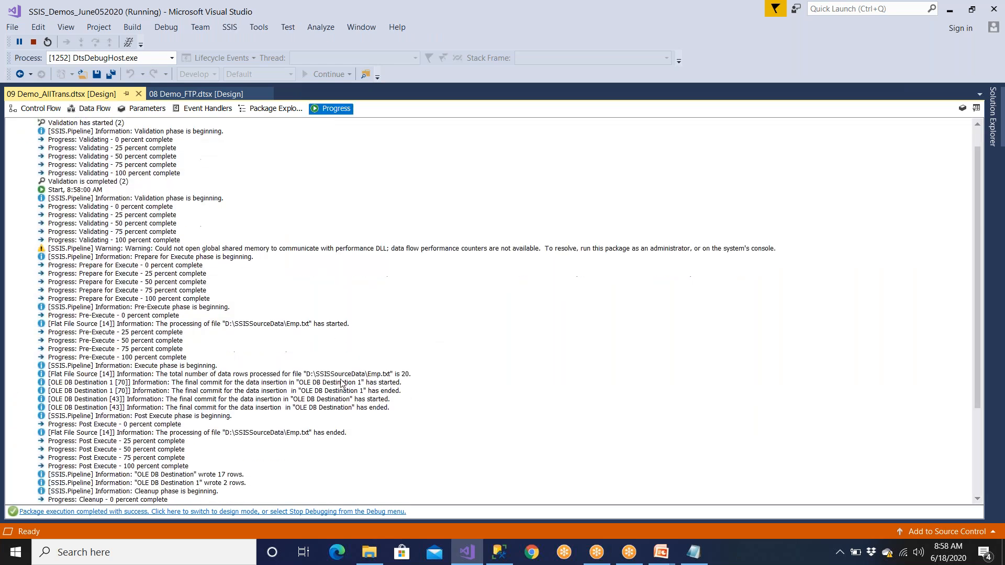
left_click(176, 501)
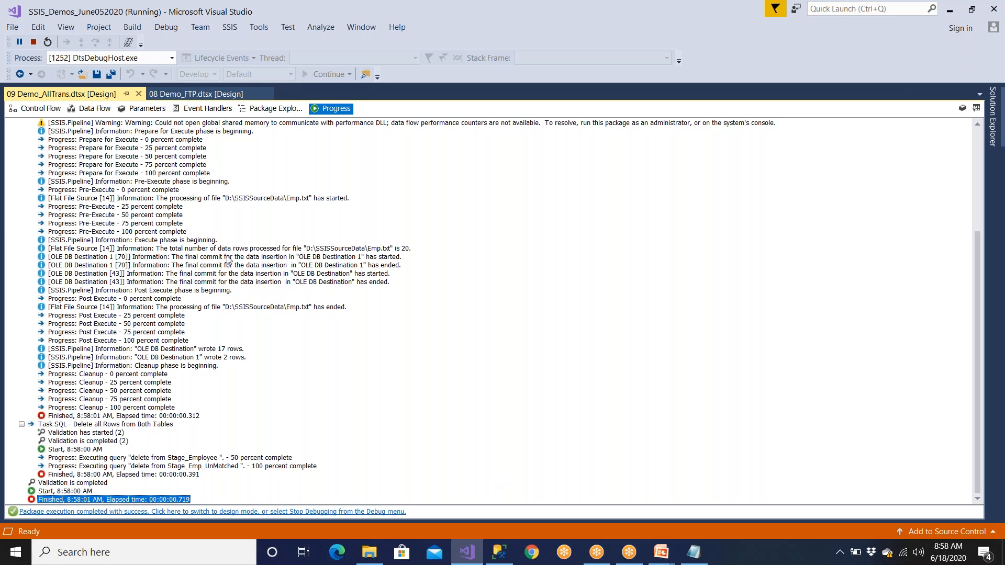
Step: Recheck the control flow and data flow of the executed package, and stop debugging
left_click(40, 112)
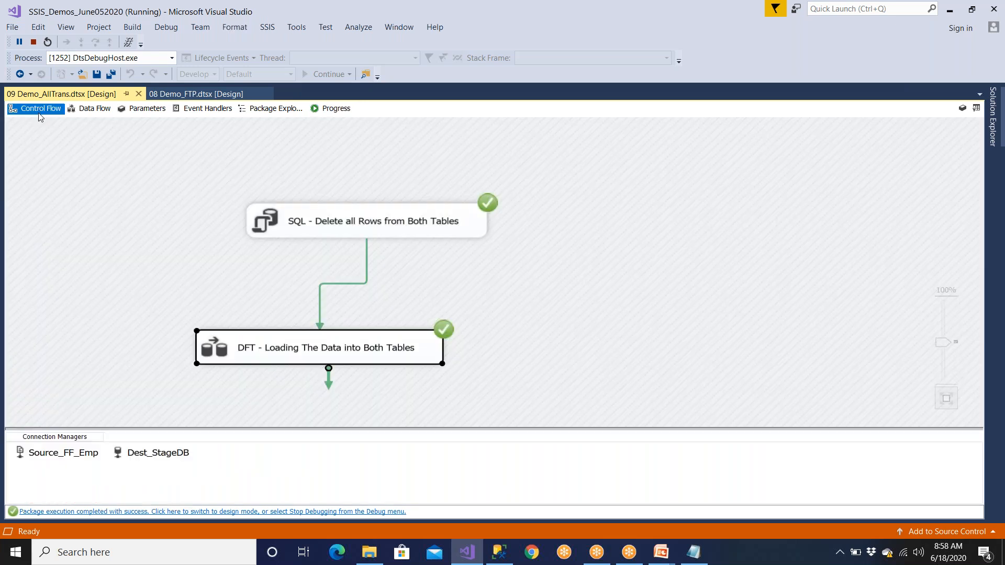
left_click(95, 113)
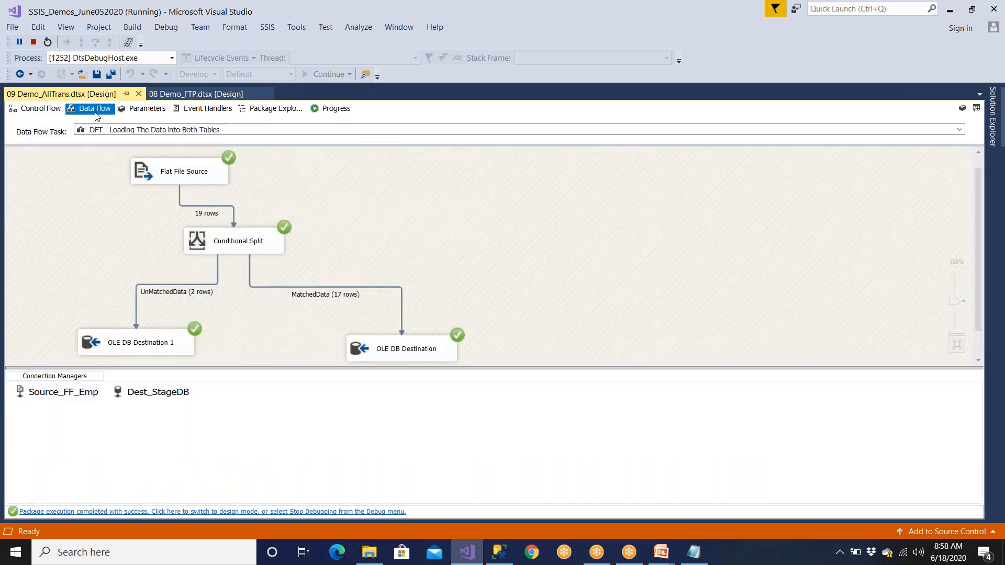
left_click(34, 43)
Step: In SQL Server Management Studio, rerun both select statements to check the loaded staging tables
left_click(499, 553)
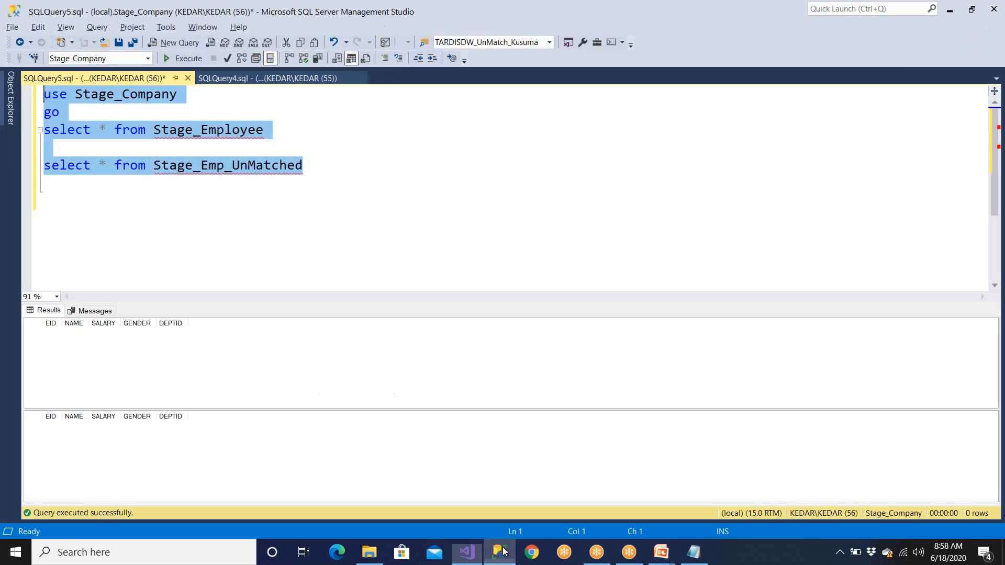
left_click(177, 59)
left_click(208, 193)
Step: Run the Stage_Employee and Stage_Emp_UnMatched select statements separately, and review the GENDER values in Stage_Employee
left_click_drag(266, 130, 44, 130)
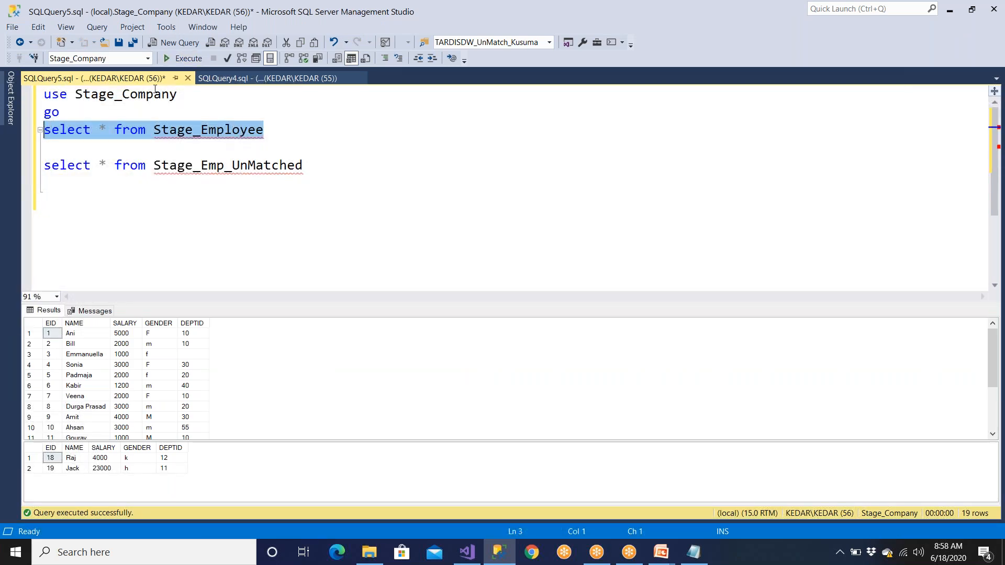
left_click(187, 59)
left_click(155, 345)
left_click_drag(155, 350, 160, 387)
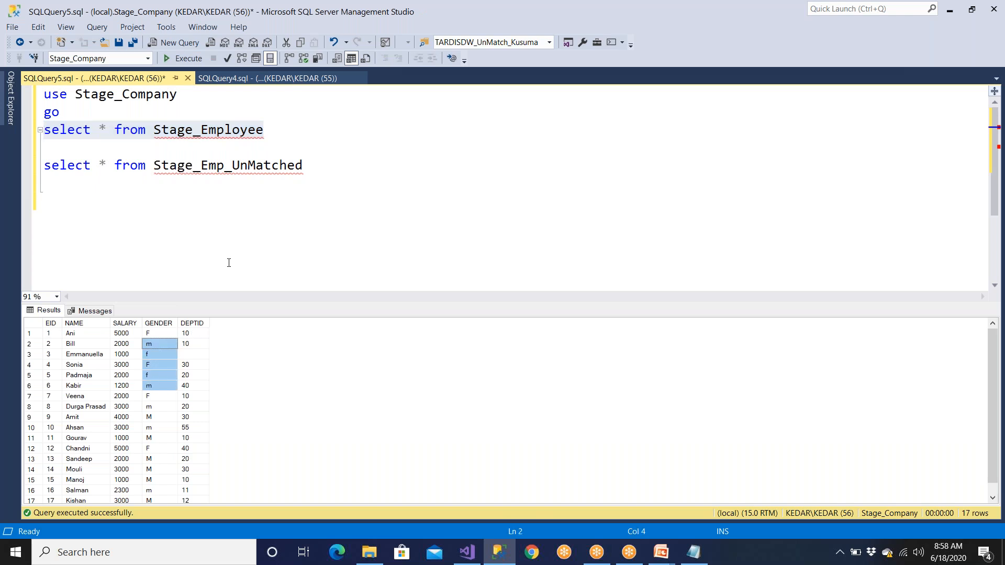
left_click_drag(324, 157, 43, 166)
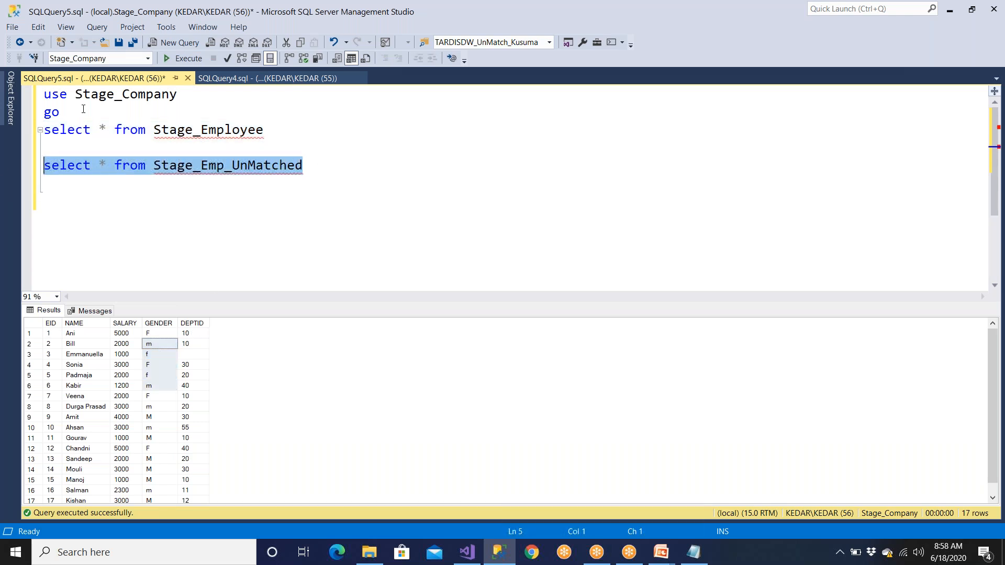
left_click(180, 59)
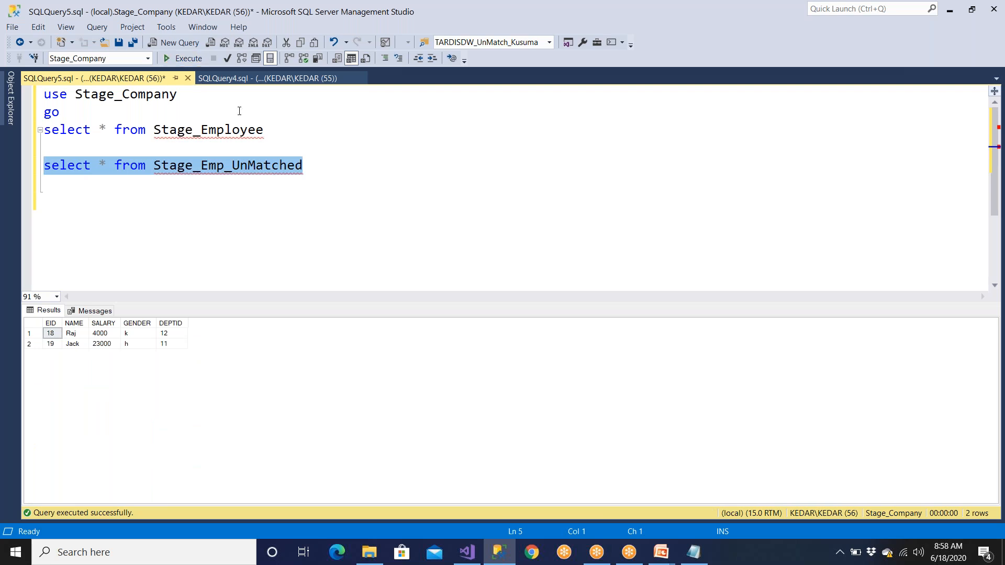
Step: Run the query from use Stage_Company through the Stage_Employee select, and examine the letter case of the GENDER values
left_click_drag(271, 131, 66, 142)
left_click_drag(271, 130, 6, 90)
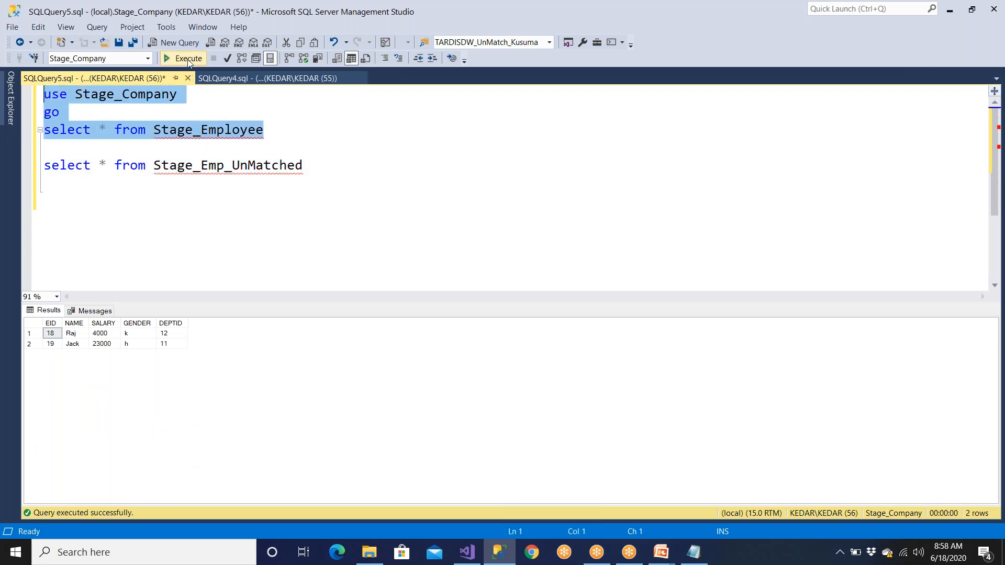
left_click(183, 59)
left_click(160, 344)
left_click(160, 375)
left_click(162, 418)
scroll(148, 479, "down", 1)
left_click_drag(158, 490, 155, 420)
left_click_drag(160, 335, 159, 335)
left_click(159, 336)
left_click(159, 353)
left_click(160, 396)
left_click(160, 427)
left_click(160, 469)
scroll(160, 477, "down", 1)
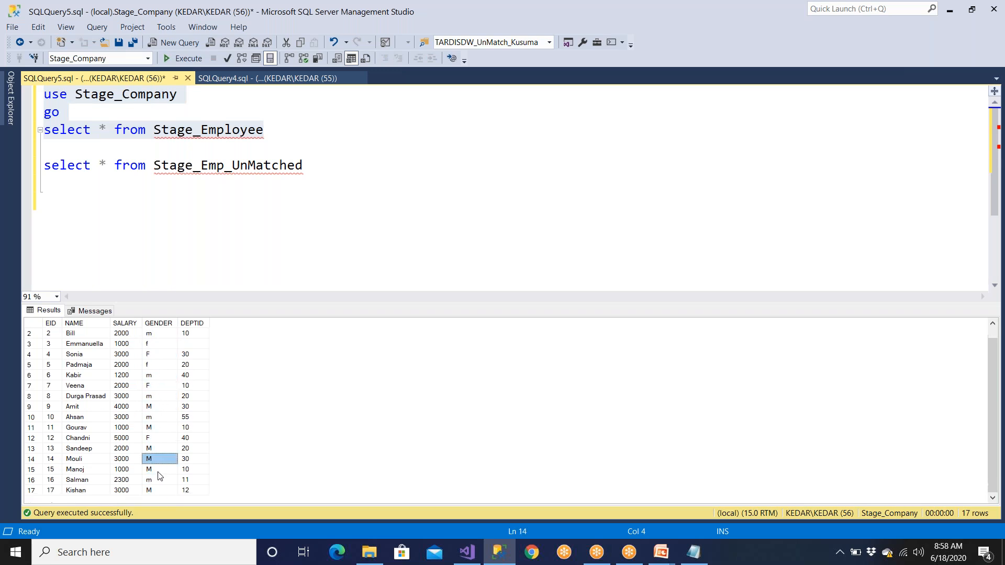
Step: In Visual Studio, open the Conditional Split and remove the UPPER function around GENDER in the "M" comparison of the MatchedData condition
left_click(467, 555)
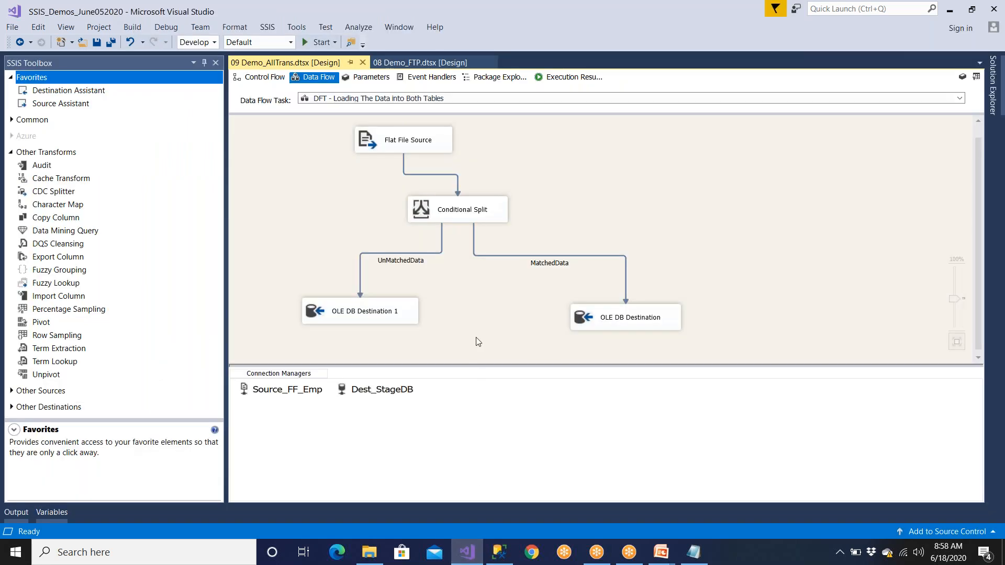
double_click(463, 209)
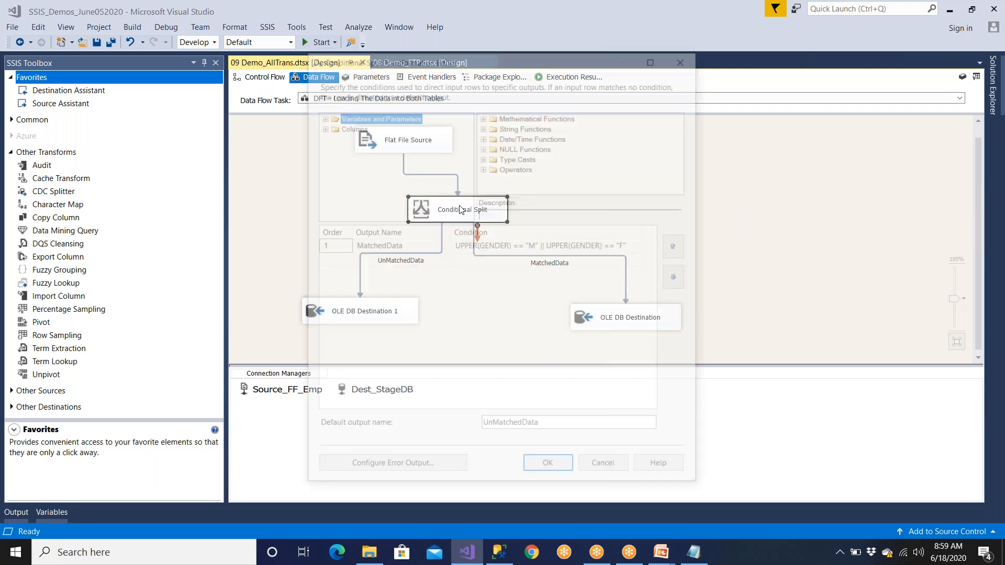
left_click(481, 247)
key("BackSpace")
key("BackSpace")
key("BackSpace")
key("BackSpace")
key("BackSpace")
key("BackSpace")
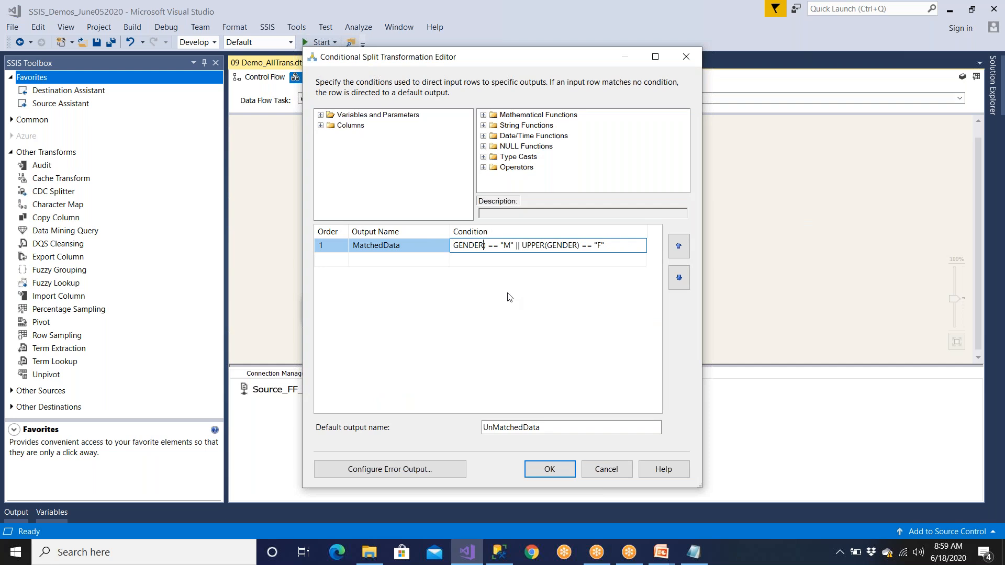
key("Delete")
Step: Remove the UPPER function around GENDER in the "F" comparison of the MatchedData condition and apply the Conditional Split changes
key("Right")
key("Right")
key("Right")
key("Right")
key("Right")
key("Right")
key("Right")
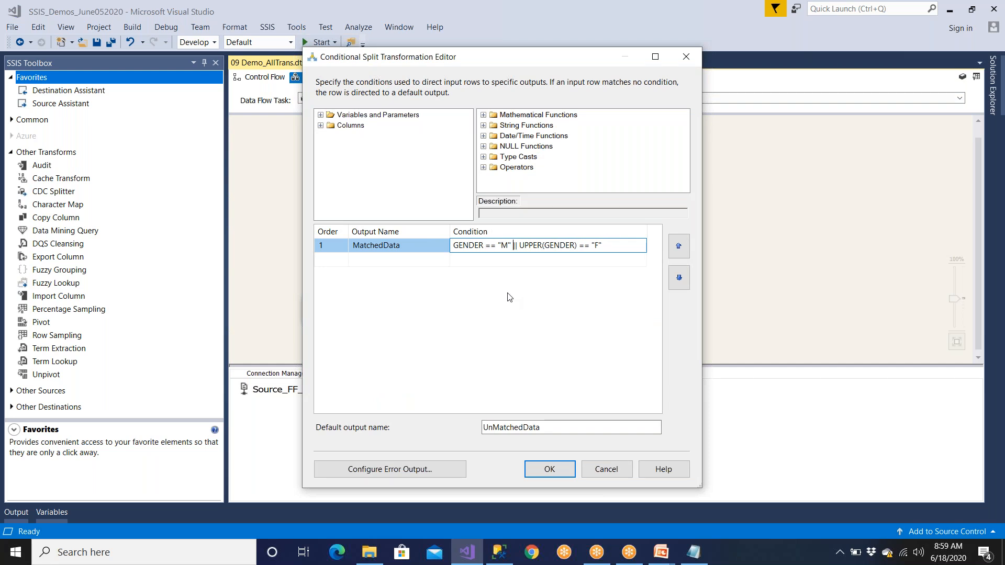
key("BackSpace")
key("BackSpace")
key("BackSpace")
key("BackSpace")
key("BackSpace")
key("BackSpace")
key("Delete")
left_click(549, 470)
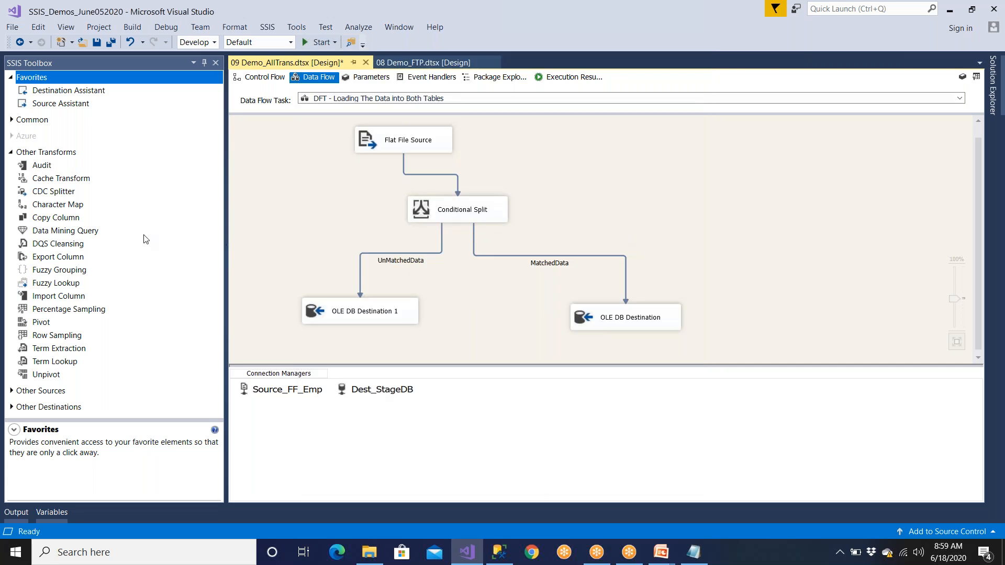
Step: Look through the Common and Other Transforms components, and add a Character Map beside the Flat File Source in the data flow
left_click(11, 152)
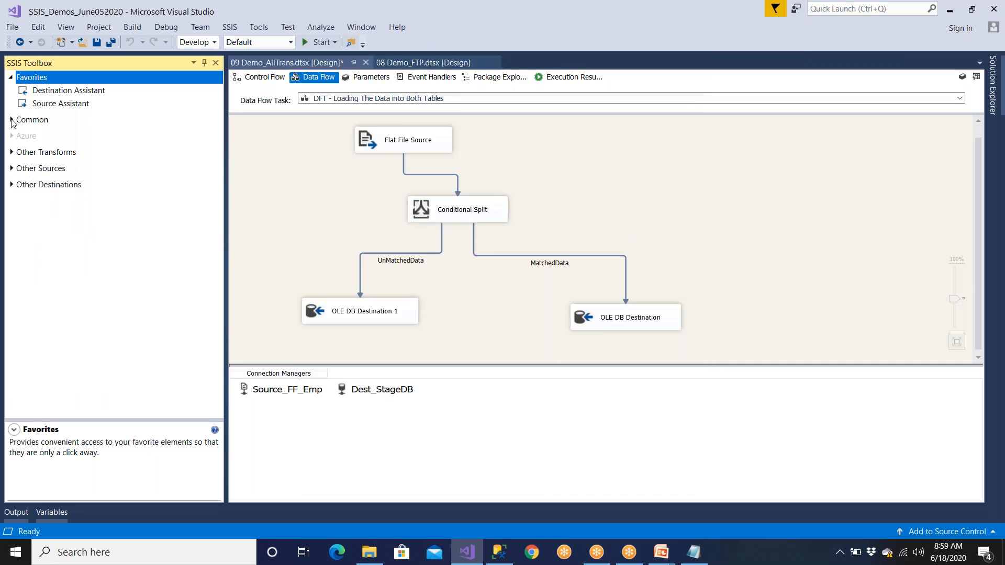
left_click(11, 121)
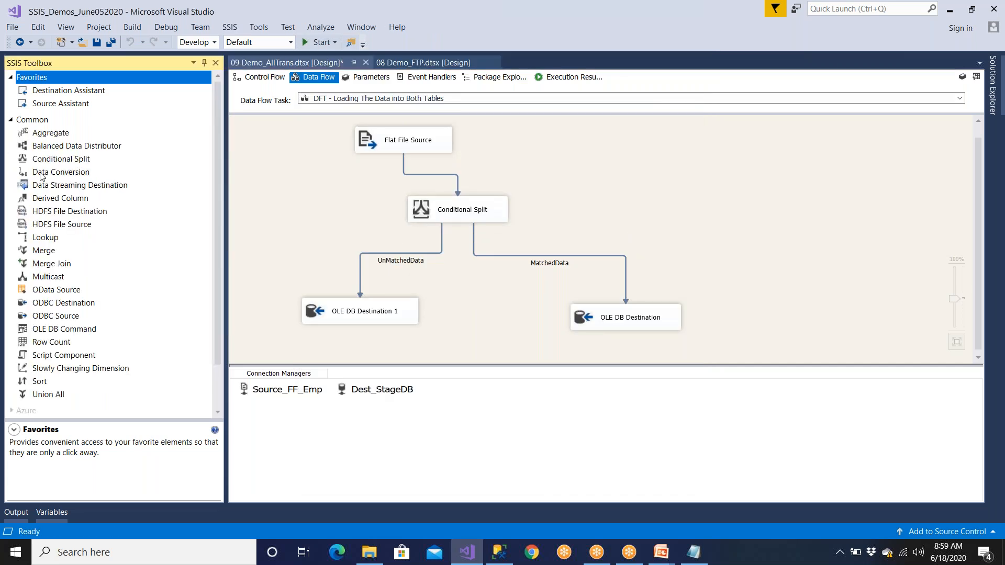
left_click(11, 121)
left_click(12, 152)
left_click(12, 153)
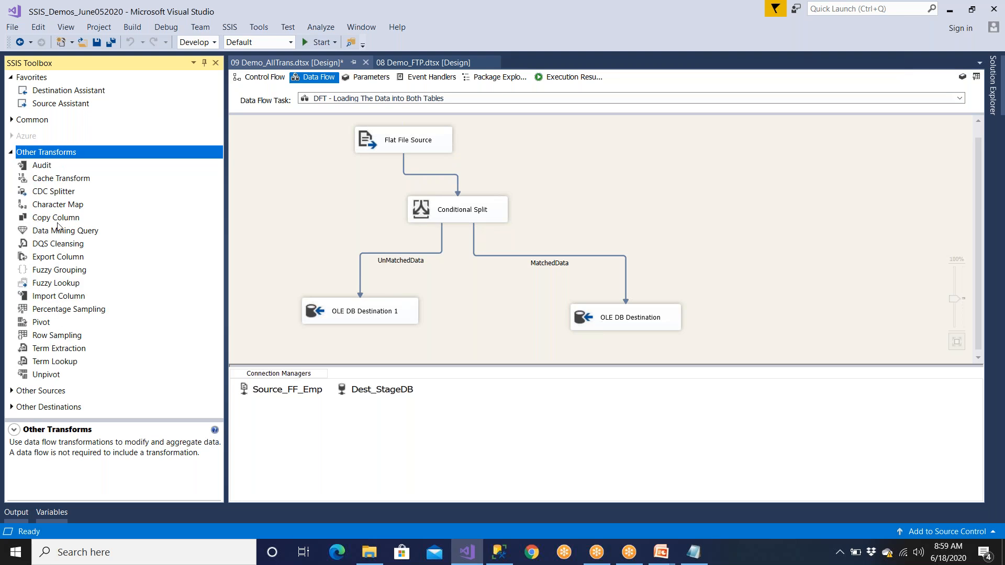
left_click_drag(62, 209, 584, 153)
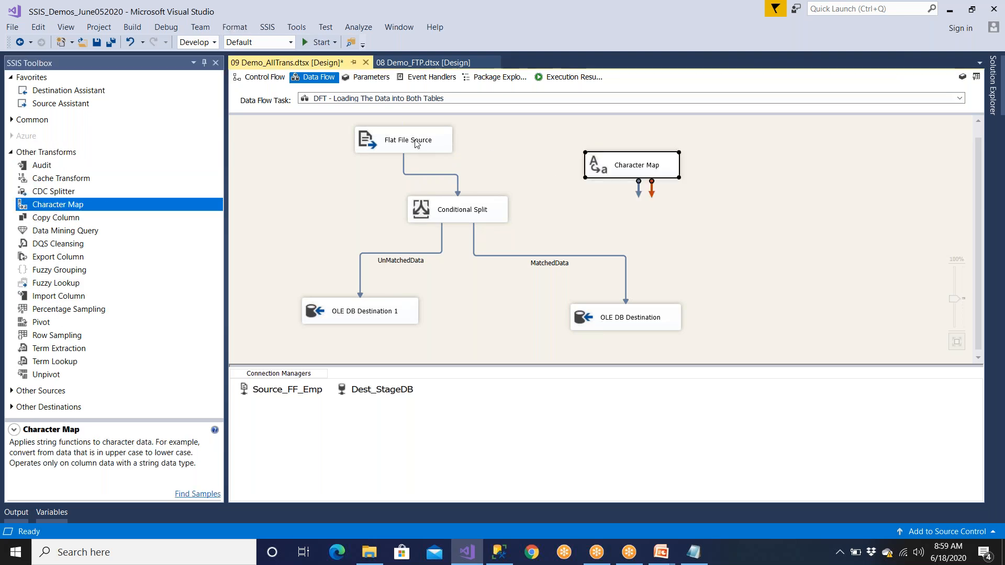
Step: Delete the path between the Flat File Source and the Conditional Split, and select the Flat File Source
left_click(417, 140)
left_click(434, 173)
key("Delete")
left_click(428, 148)
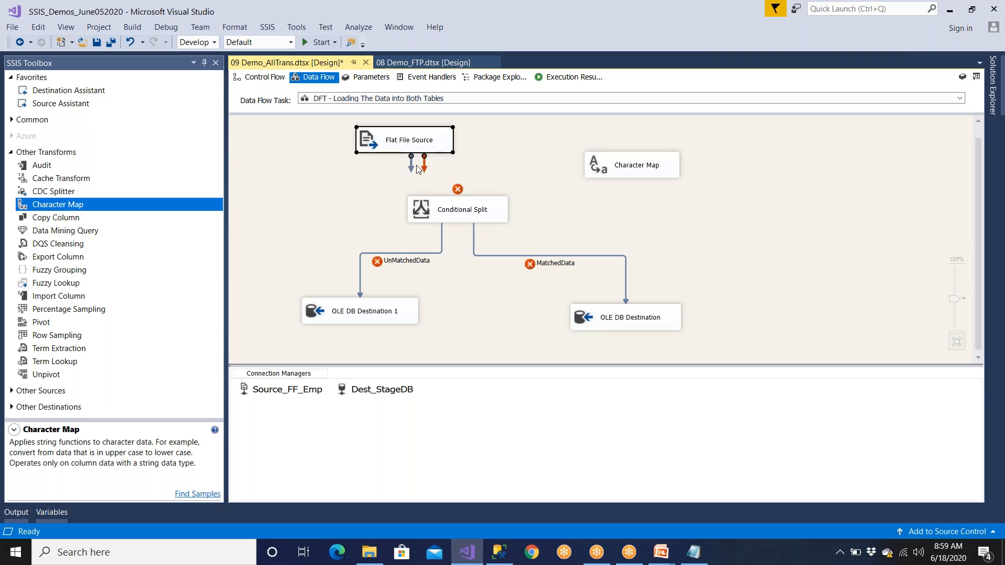
Step: Connect the Flat File Source to the Character Map and map the GENDER column as an in-place change
left_click_drag(413, 169, 641, 170)
double_click(641, 170)
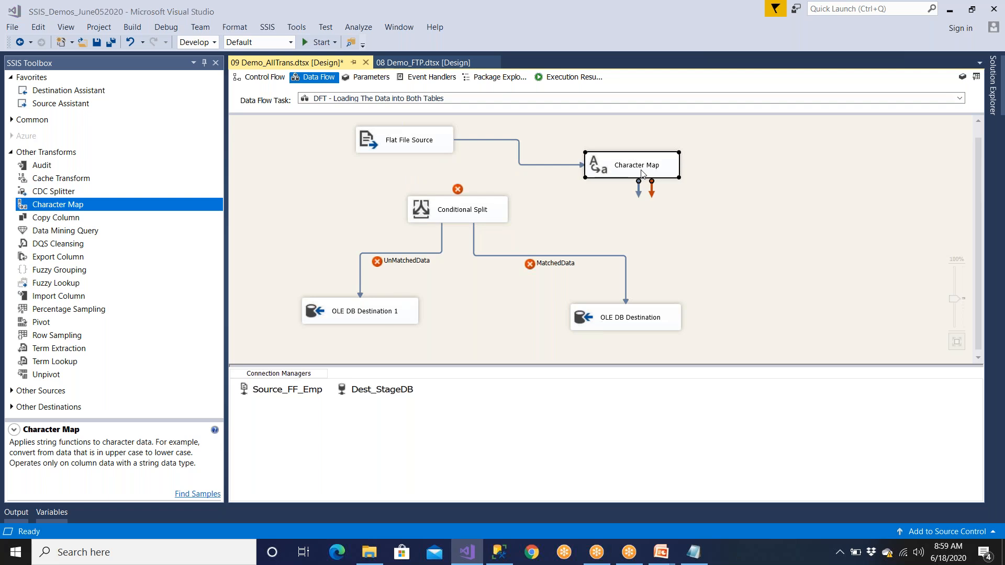
left_click(479, 192)
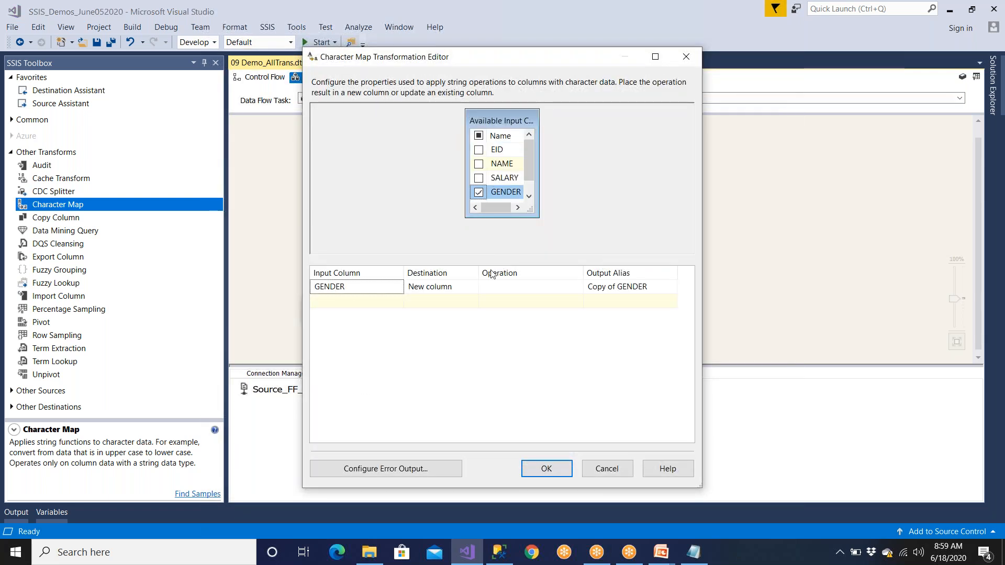
left_click(439, 289)
left_click(435, 312)
Step: Set the Character Map operation for GENDER to Uppercase and apply the transformation settings
left_click(501, 285)
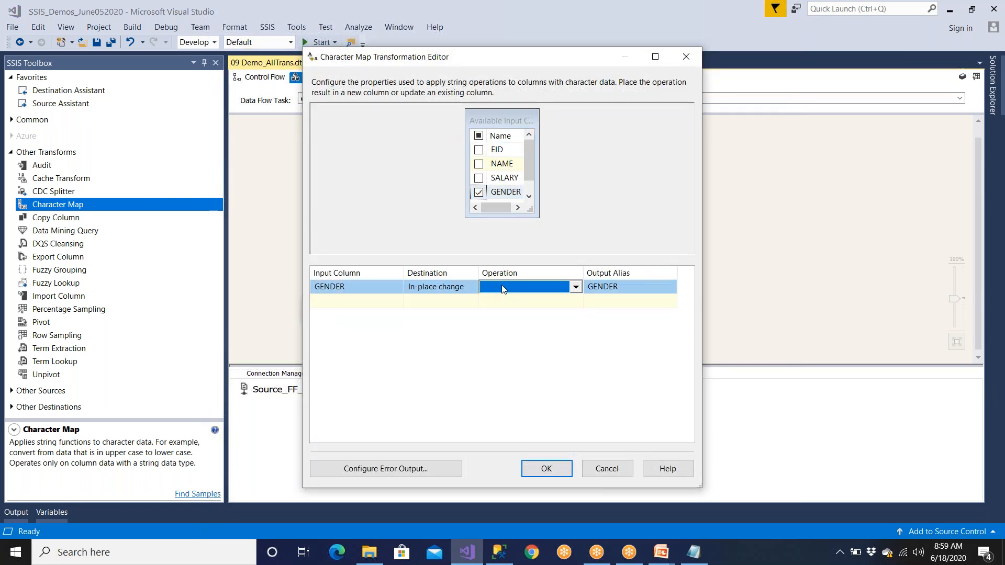
left_click(501, 284)
left_click(505, 325)
left_click(496, 326)
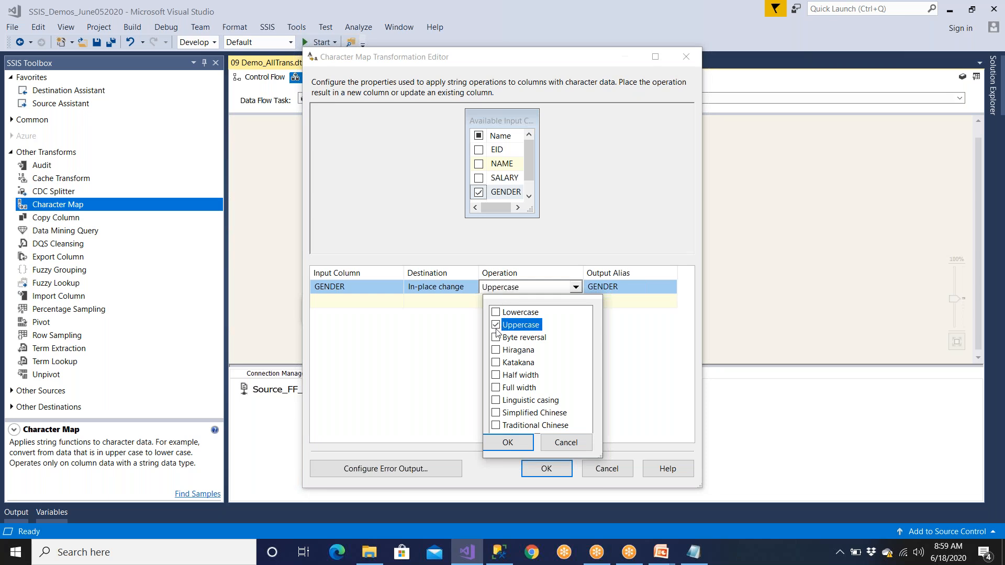
left_click(508, 442)
left_click(543, 469)
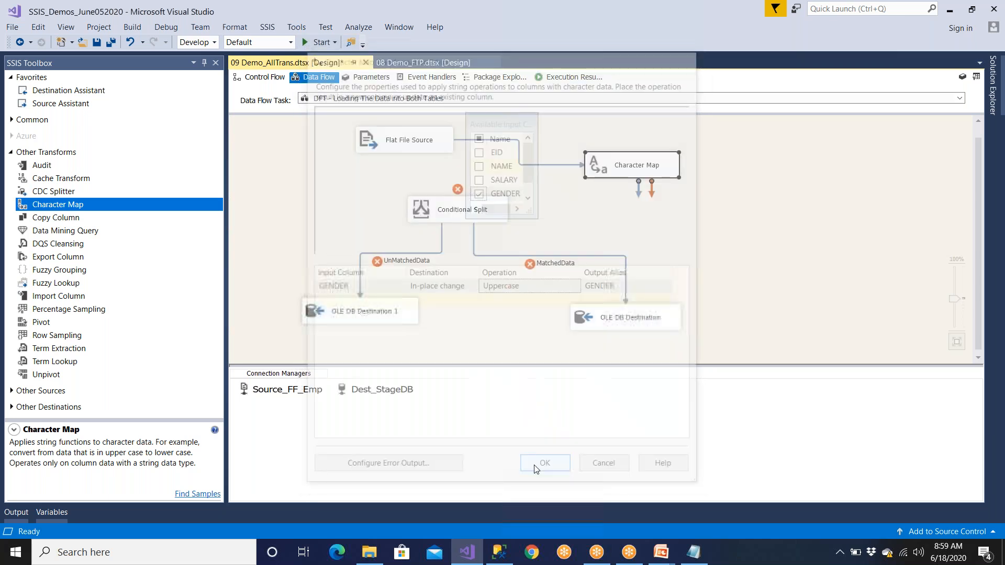
Step: Connect the Character Map output to the Conditional Split and save all files
left_click_drag(638, 192, 482, 215)
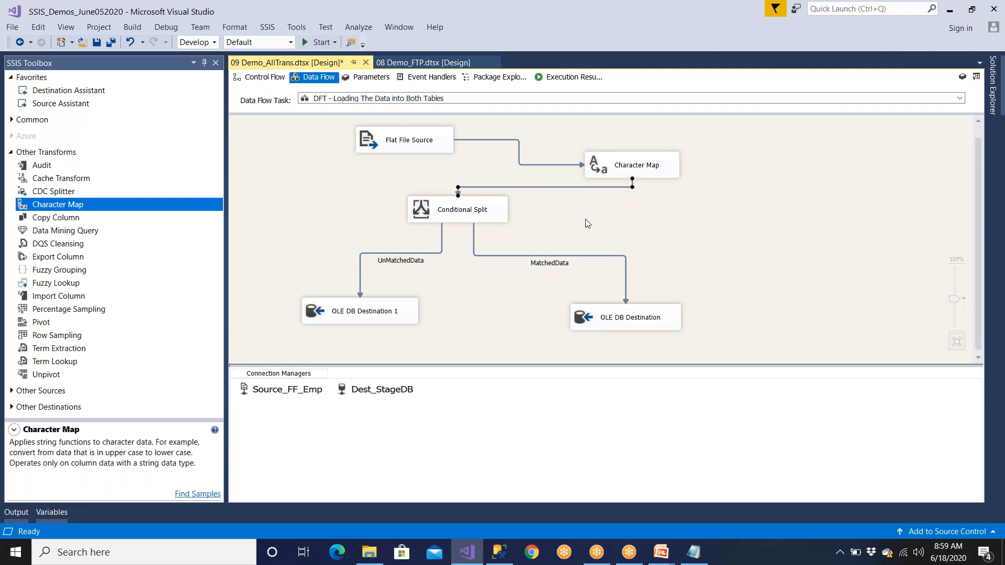
left_click(112, 43)
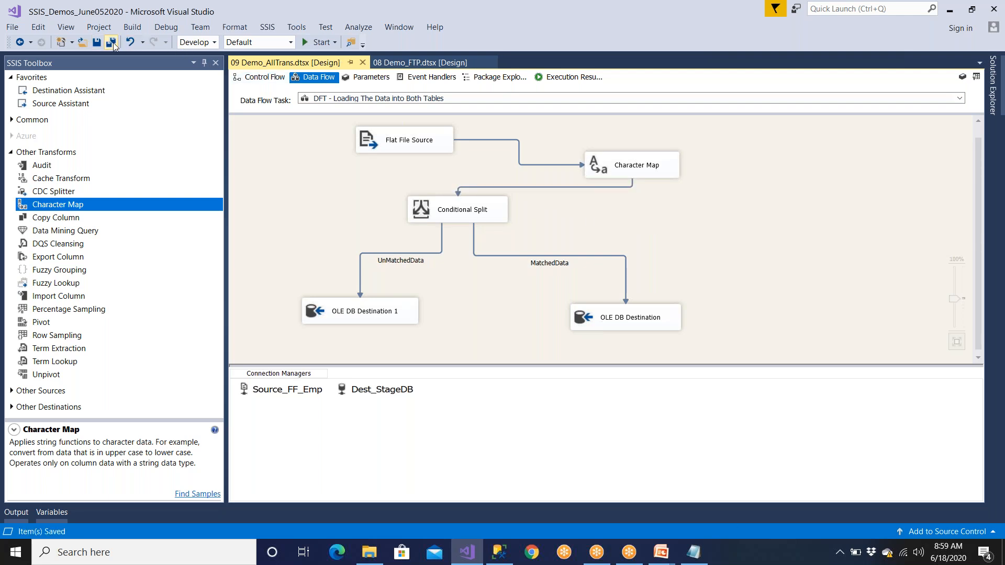
Step: Run the package and check the execution status in both the control flow and the data flow
left_click(310, 42)
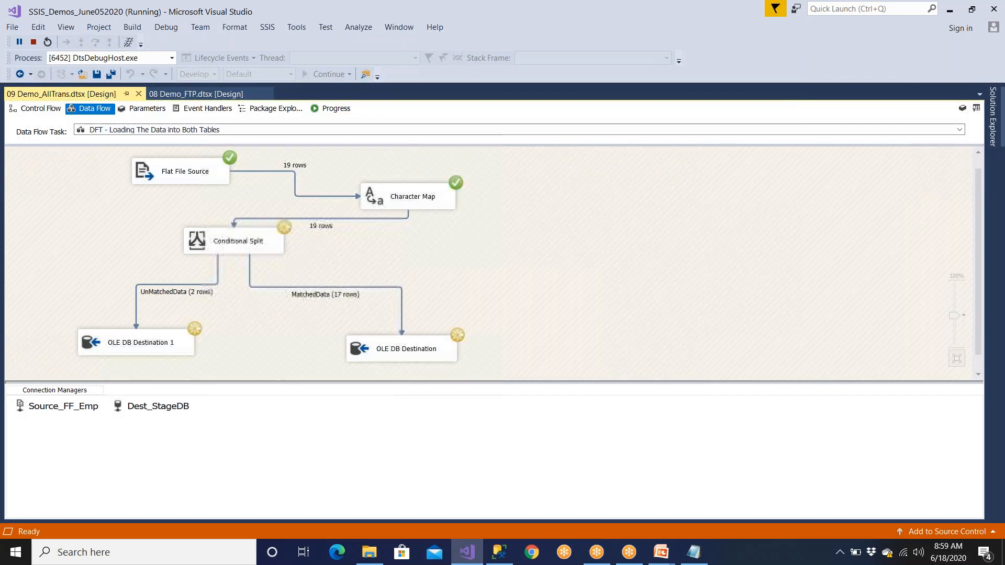
left_click(38, 110)
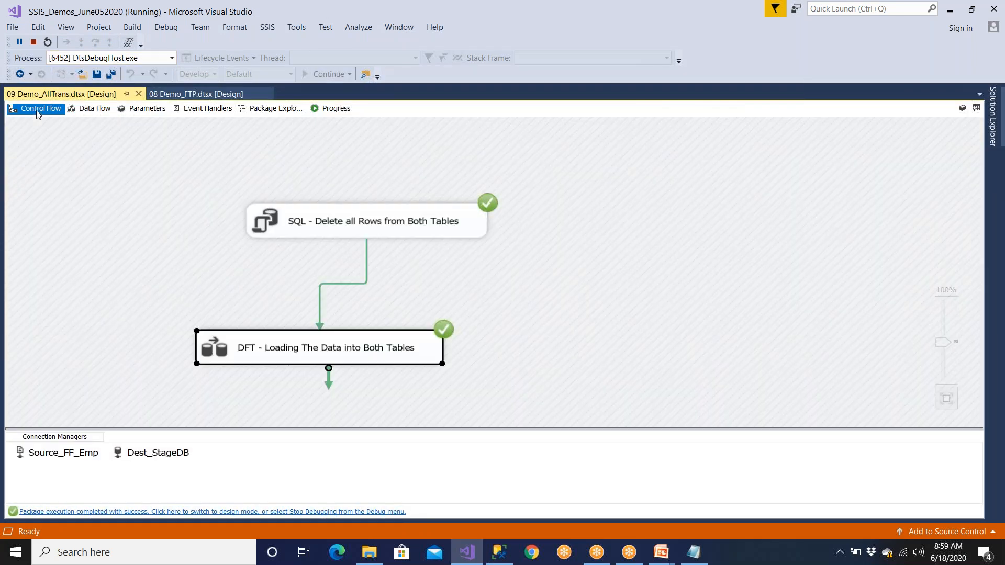
left_click(91, 110)
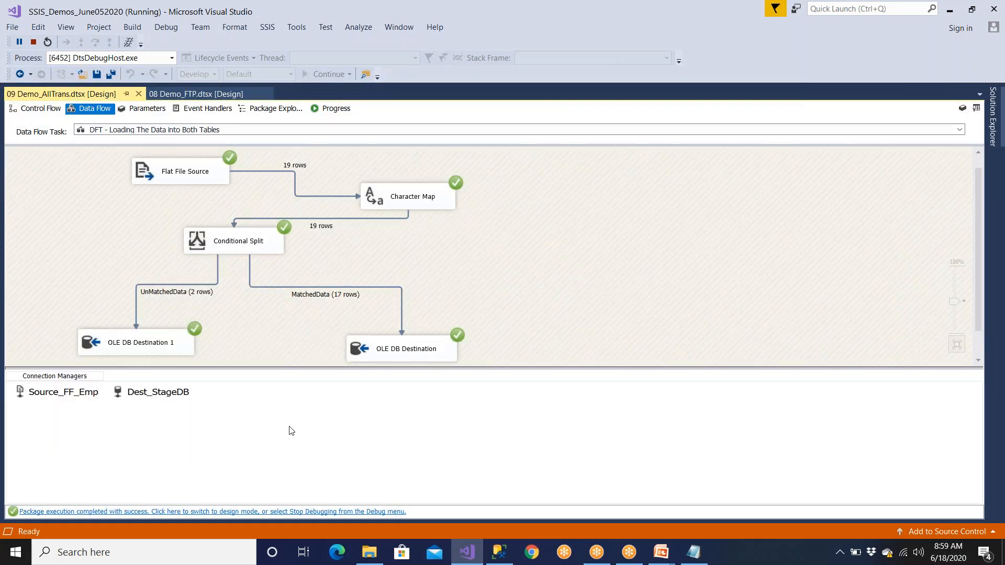
Step: In SQL Server Management Studio, query the Stage_Employee table and the Stage_Emp_UnMatched table to check the loaded rows
left_click(499, 552)
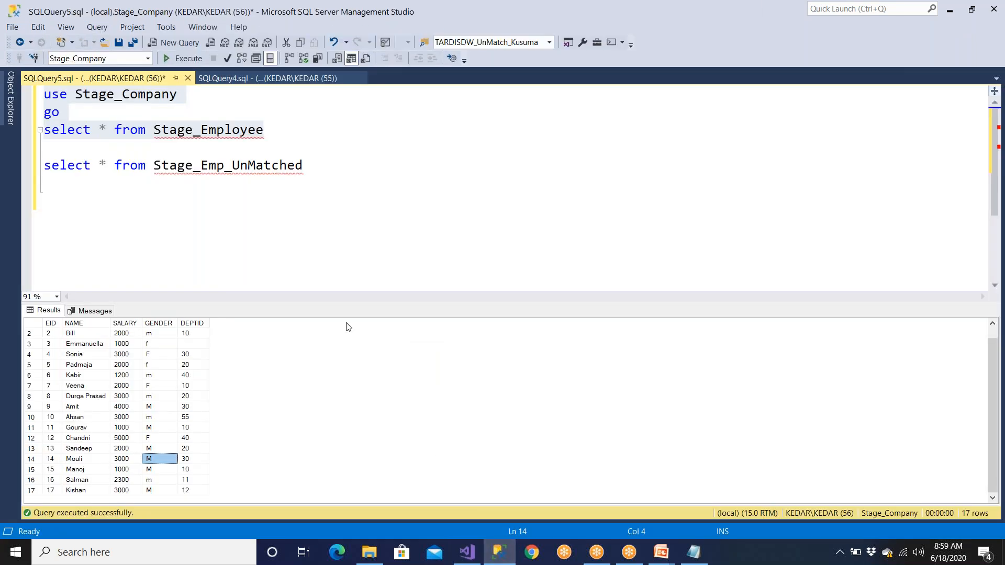
left_click_drag(265, 131, 77, 74)
left_click(184, 58)
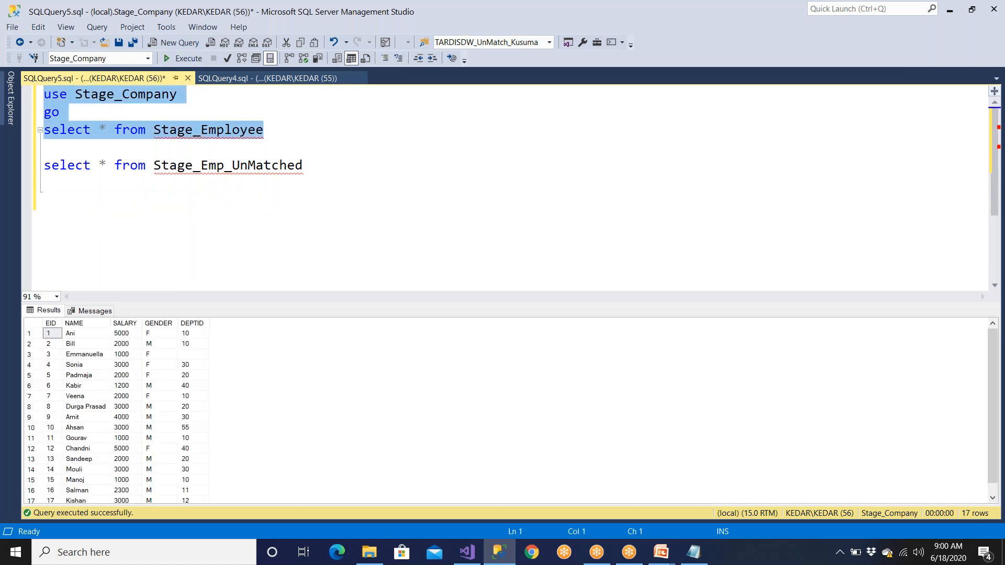
left_click_drag(321, 172, 44, 166)
left_click(180, 59)
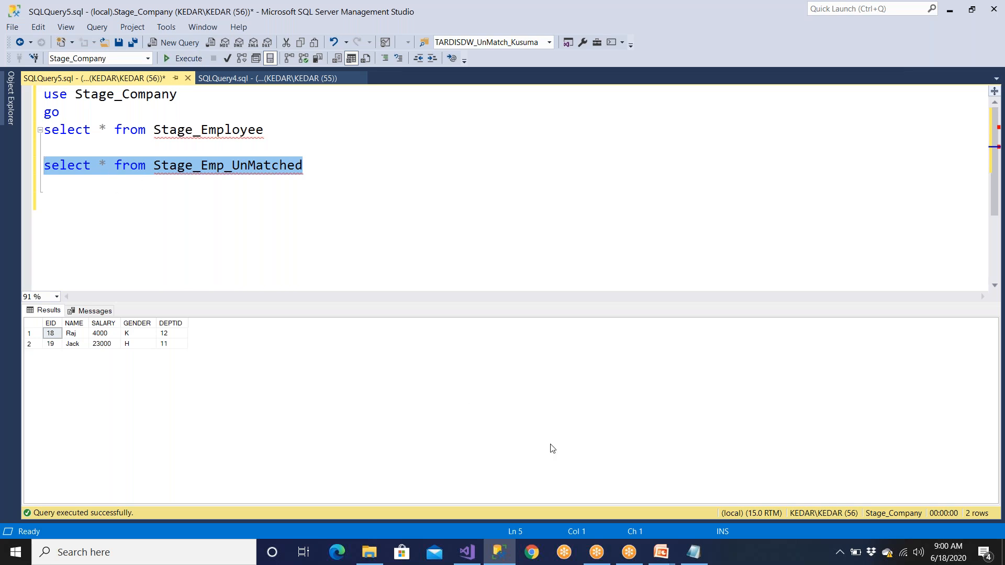
Step: Switch to Notepad, keep the untitled note open, and delete all the GENDER expression text from it
left_click(693, 553)
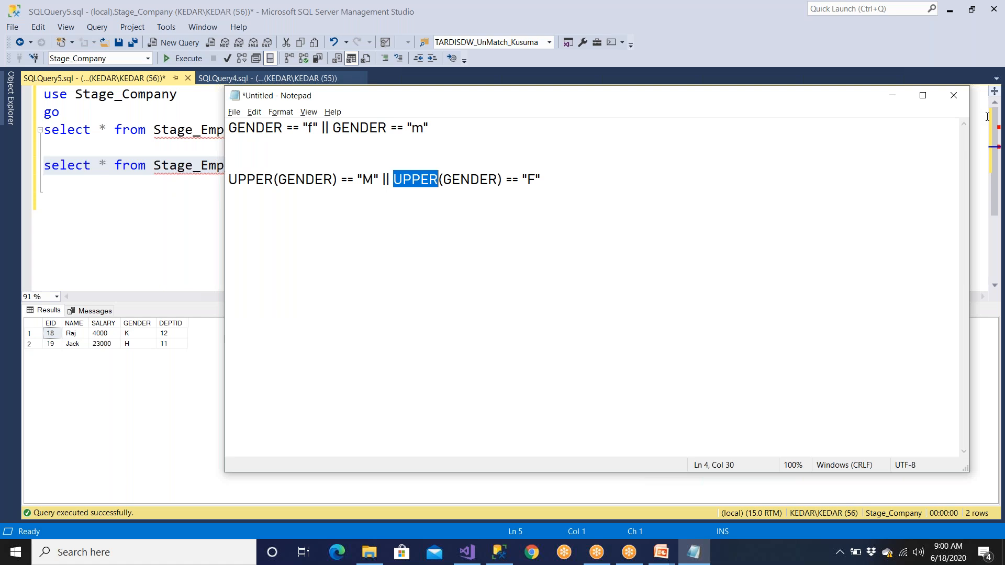
left_click(954, 95)
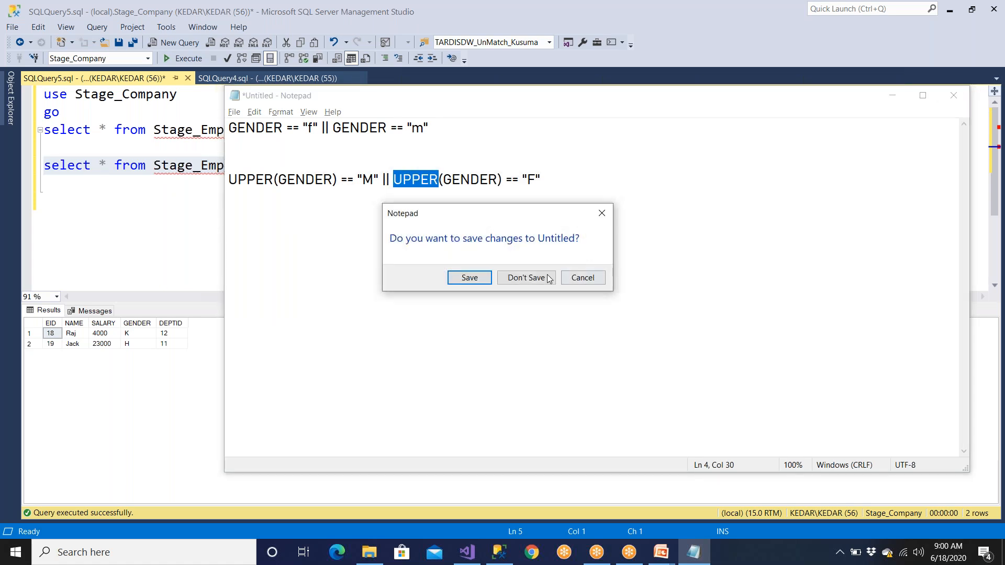
left_click(585, 278)
key("ctrl+a")
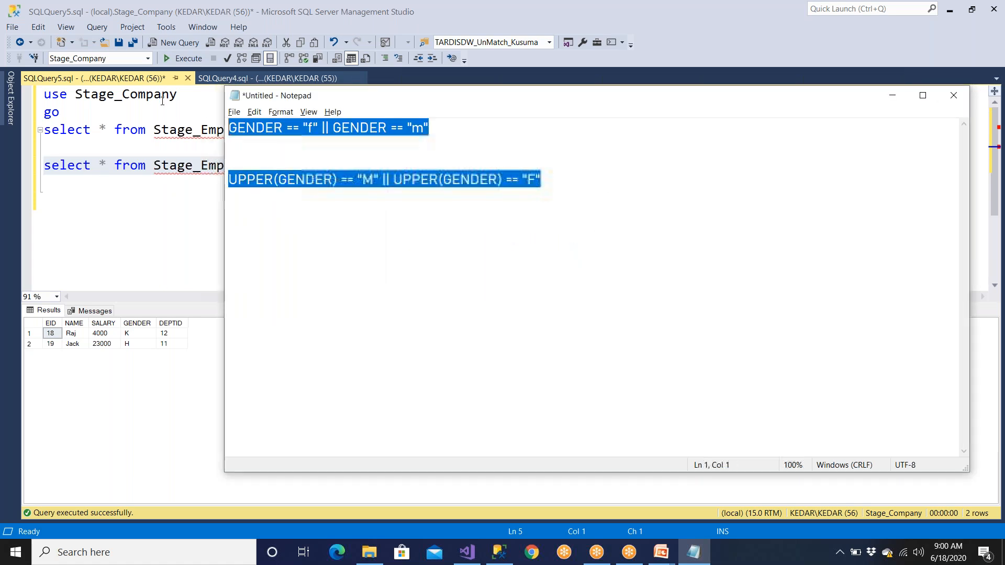
key("Delete")
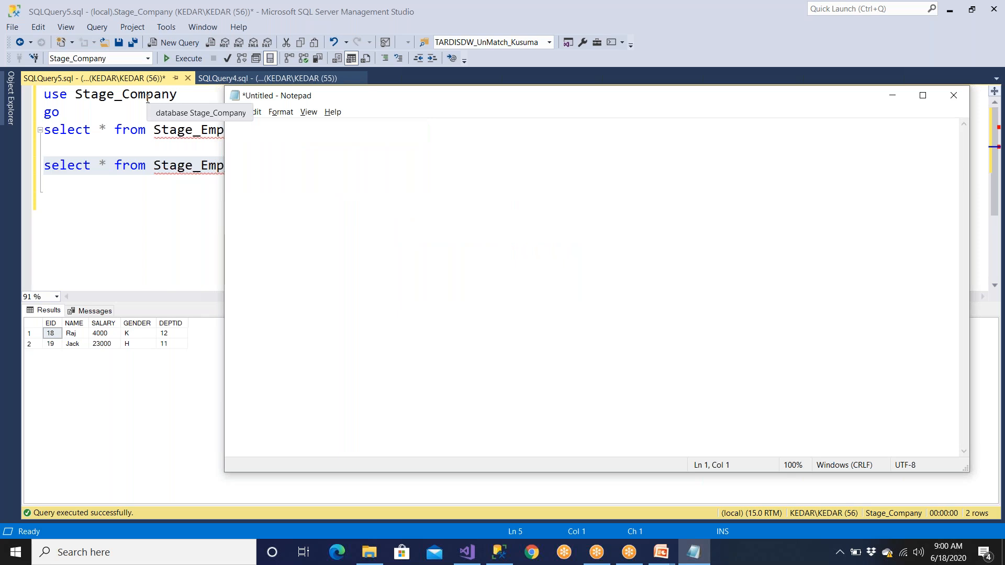
Step: In SQL Server Management Studio, rerun the Stage_Employee query and examine the NAME and GENDER values of the first two rows
left_click(130, 231)
left_click_drag(265, 131, 44, 94)
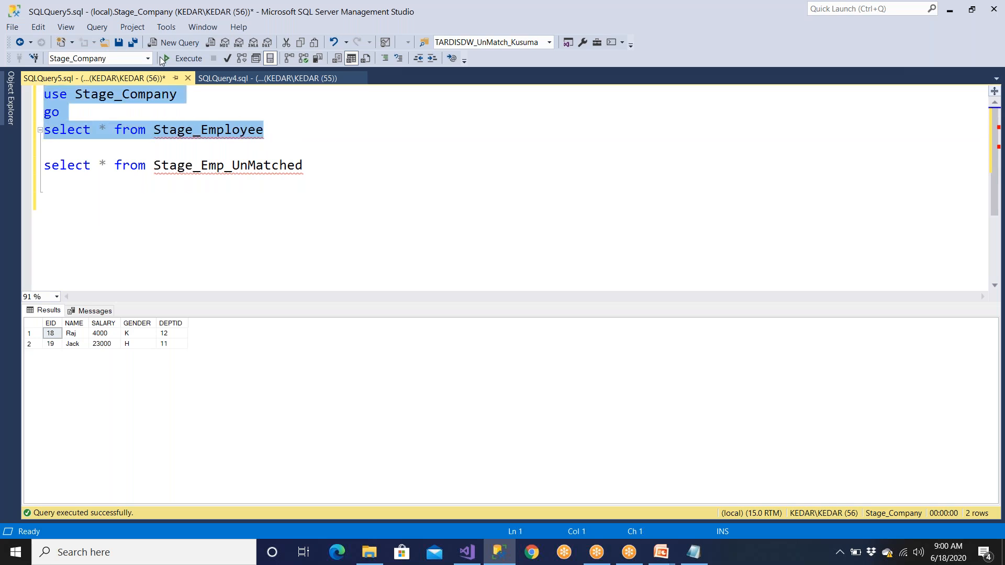
left_click(162, 59)
left_click(158, 344)
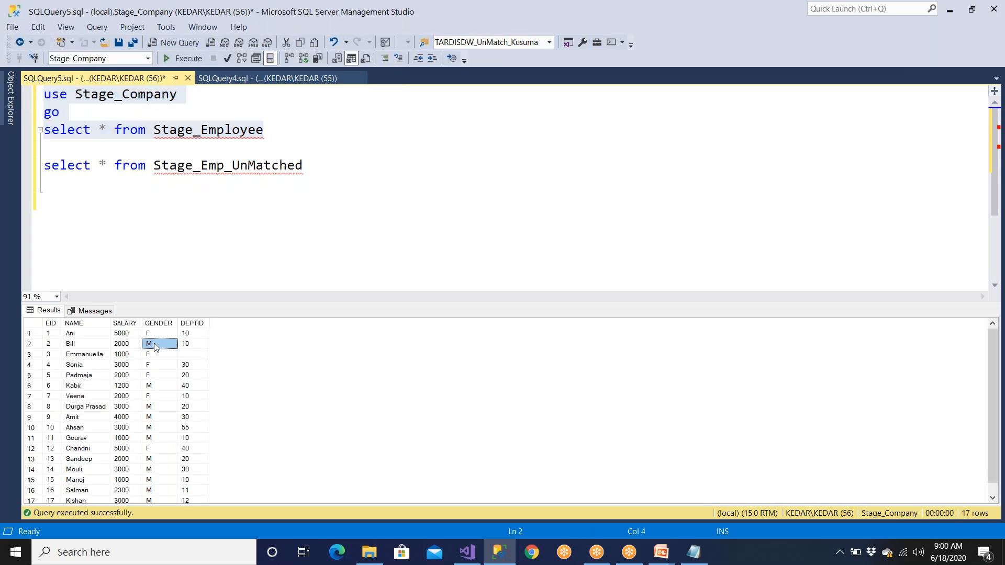
left_click(93, 347)
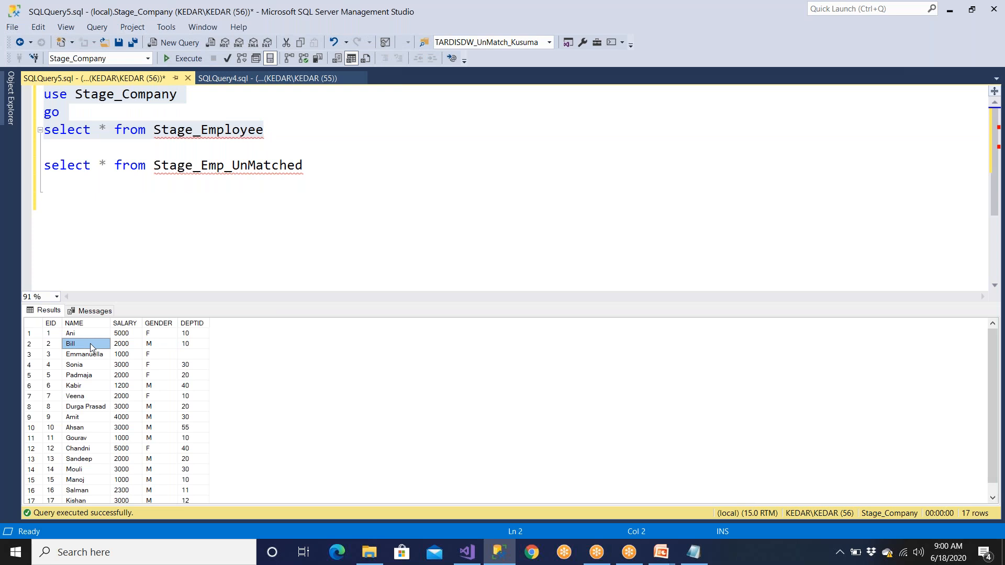
left_click(159, 334)
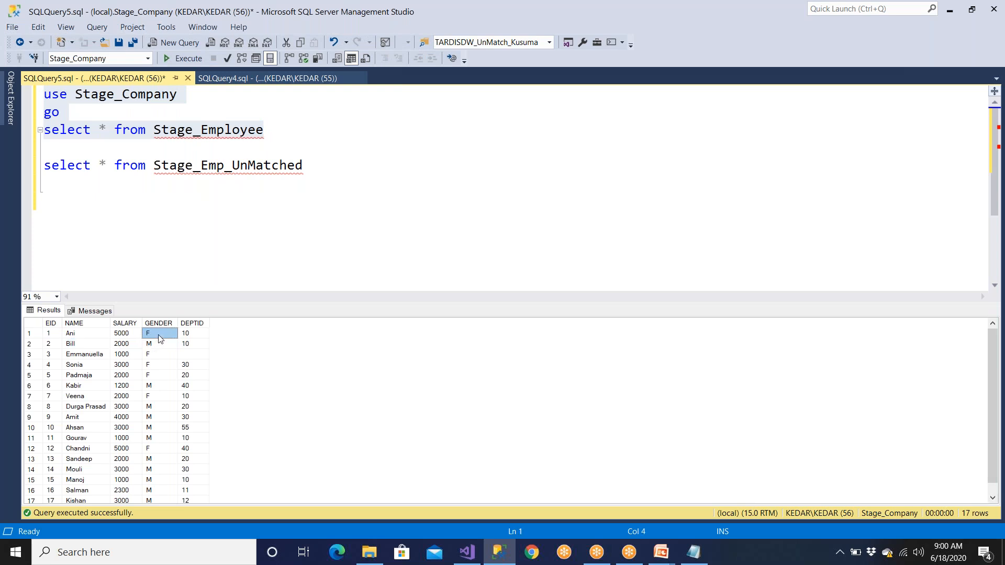
left_click(91, 339)
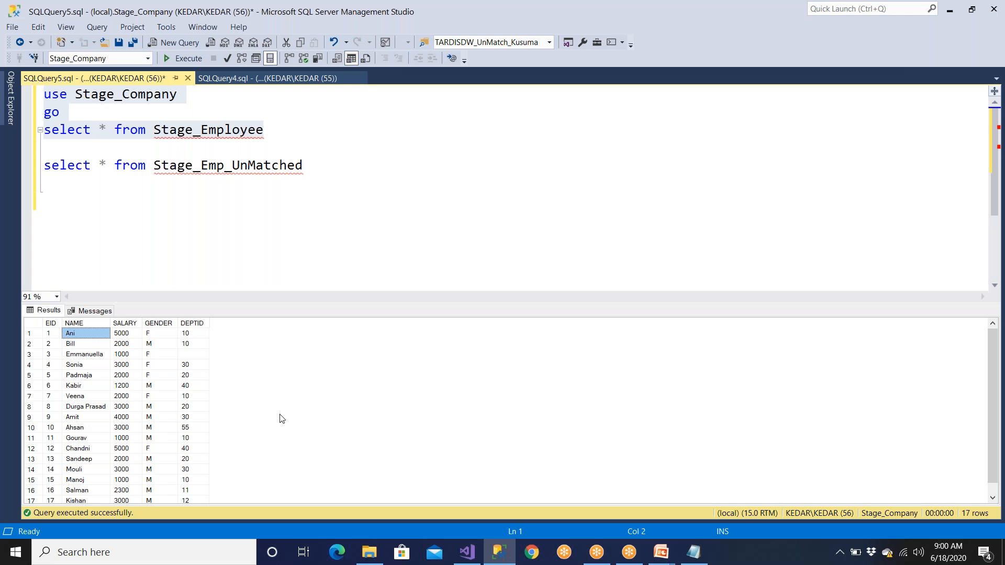
Step: In Visual Studio, shift OLE DB Destination 1 slightly and delete the MatchedData path between the Conditional Split and OLE DB Destination
left_click(472, 555)
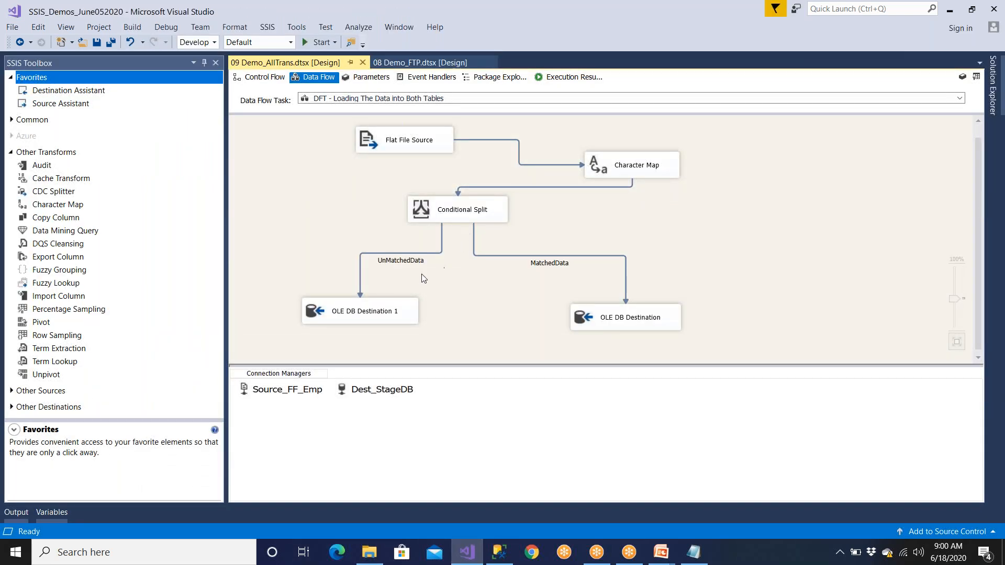
left_click_drag(399, 313, 384, 326)
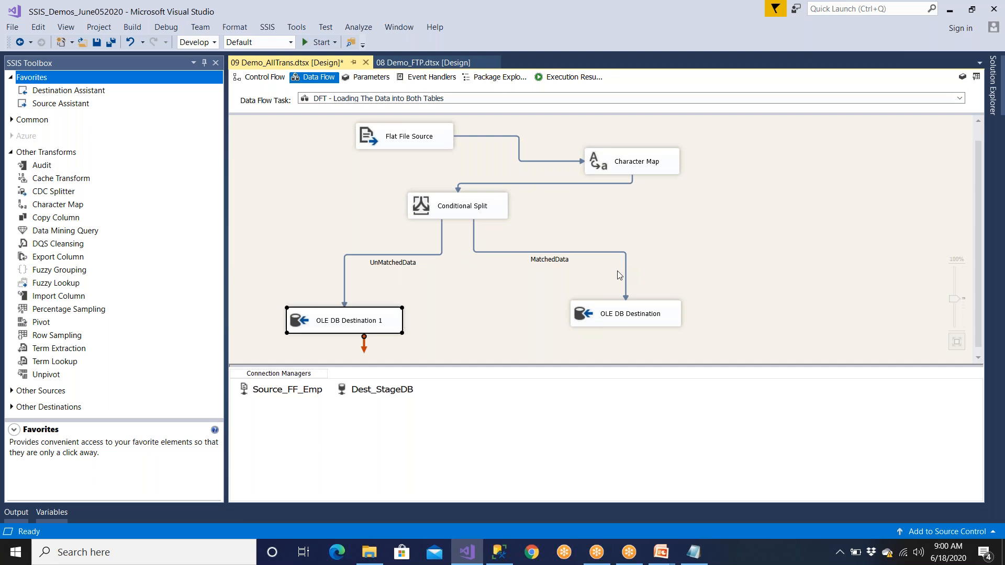
left_click(600, 252)
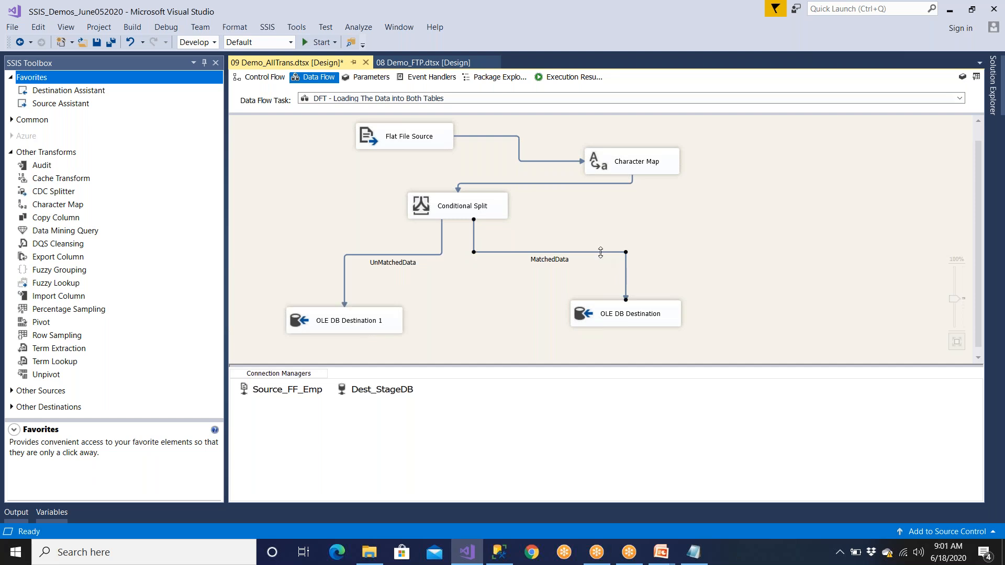
key("Delete")
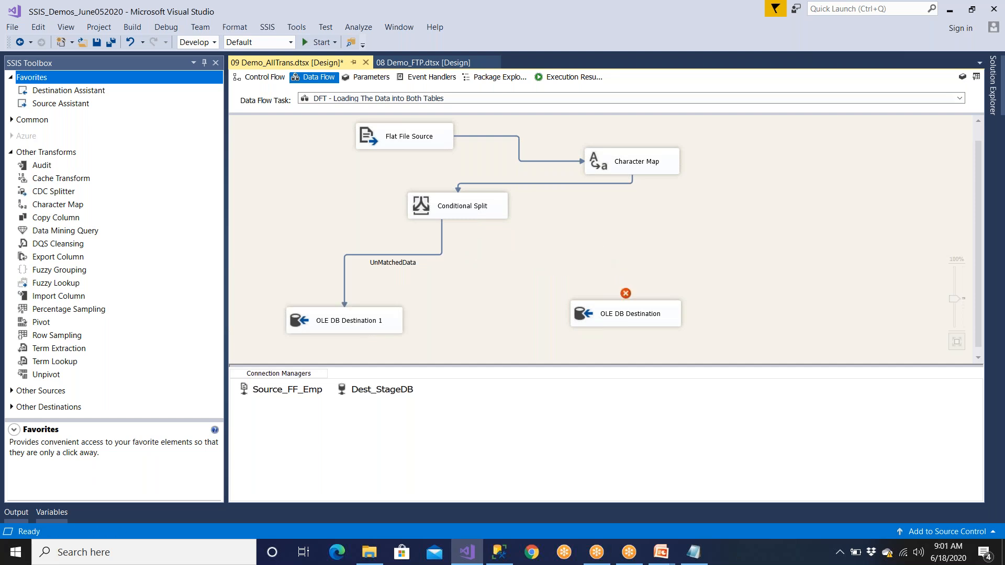
Step: Feed the Conditional Split's MatchedData output into a new Derived Column placed above OLE DB Destination, and open its editor
left_click(12, 153)
left_click(12, 120)
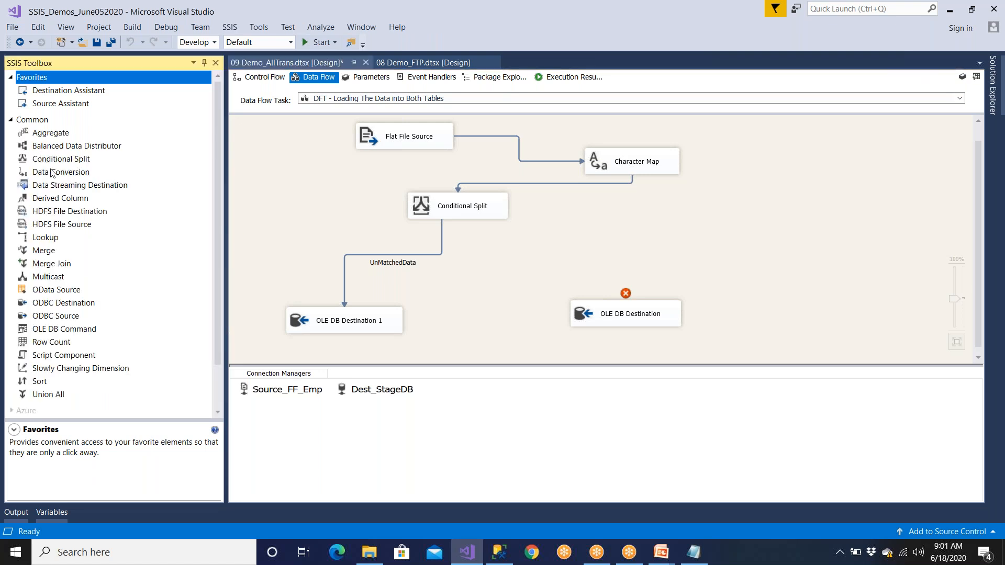
left_click_drag(63, 204, 653, 228)
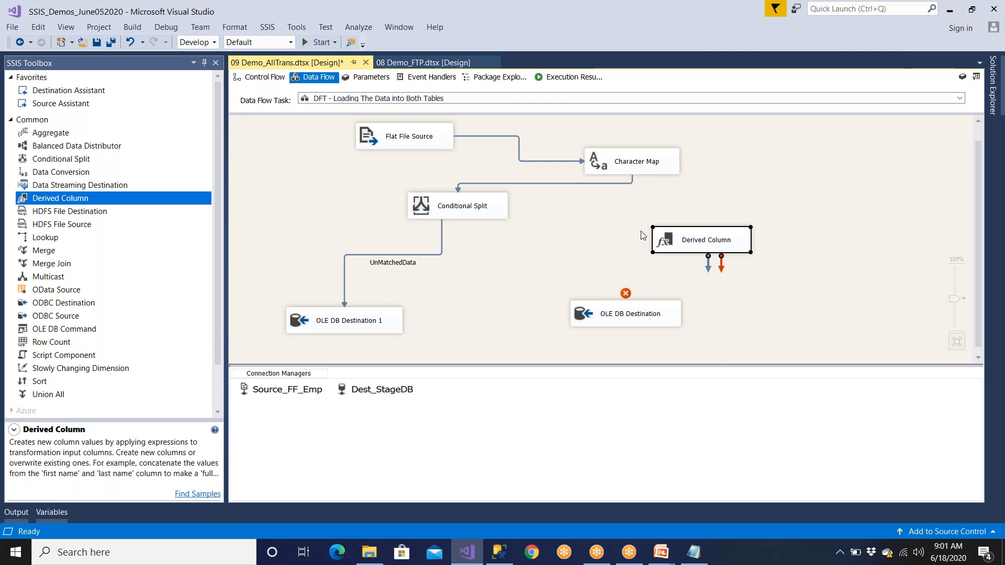
left_click(478, 220)
left_click_drag(464, 234, 669, 246)
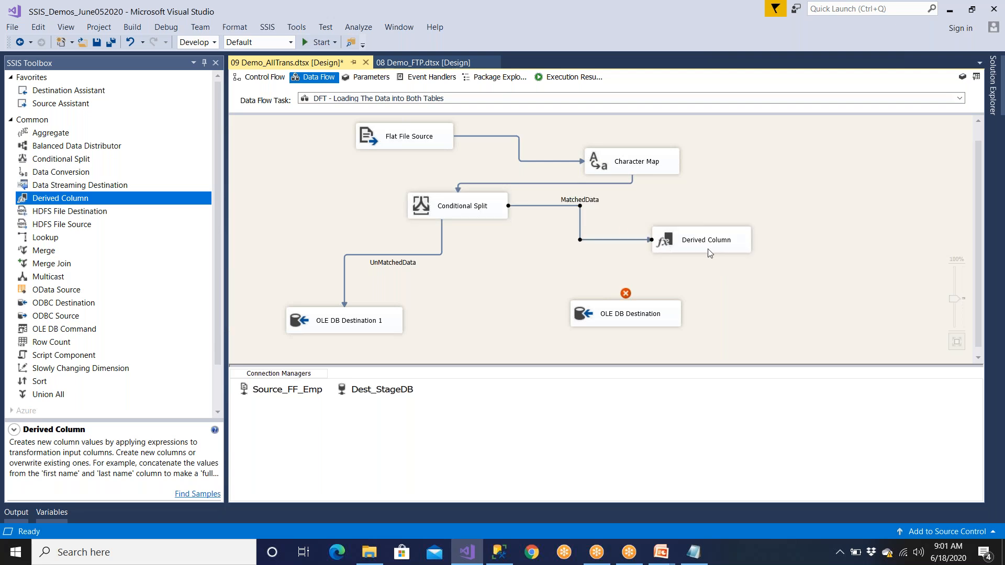
double_click(705, 243)
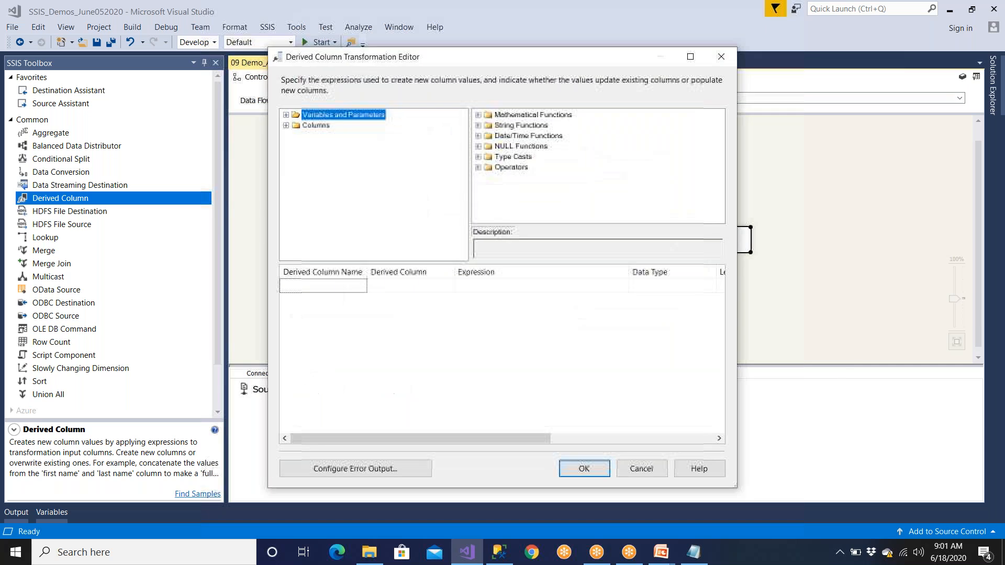
Step: Switch to the PowerPoint slide show and review the Derived Column Transformation slide and the SSIS Expressions slide
left_click(662, 552)
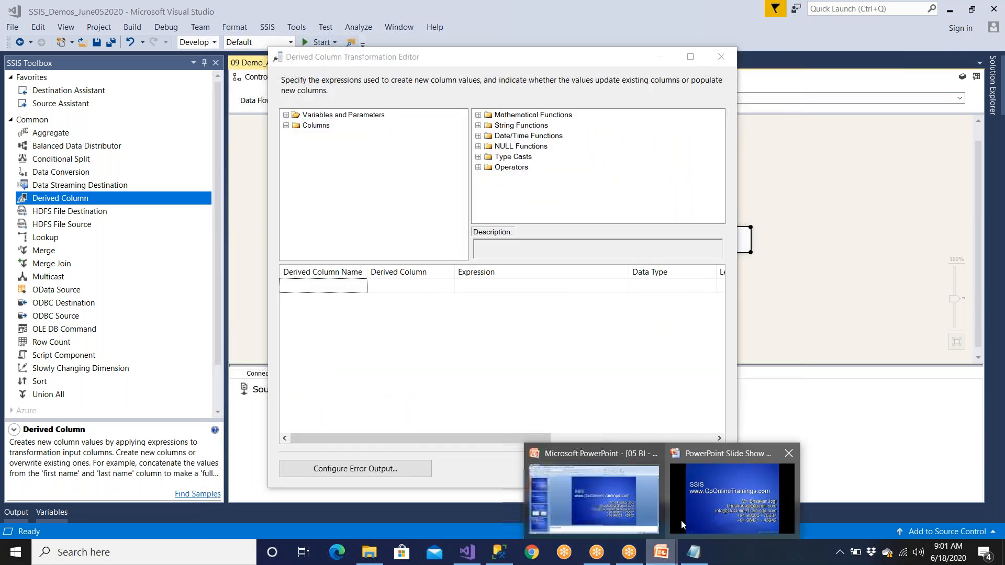
left_click(703, 492)
key("Right")
key("Right")
key("Right")
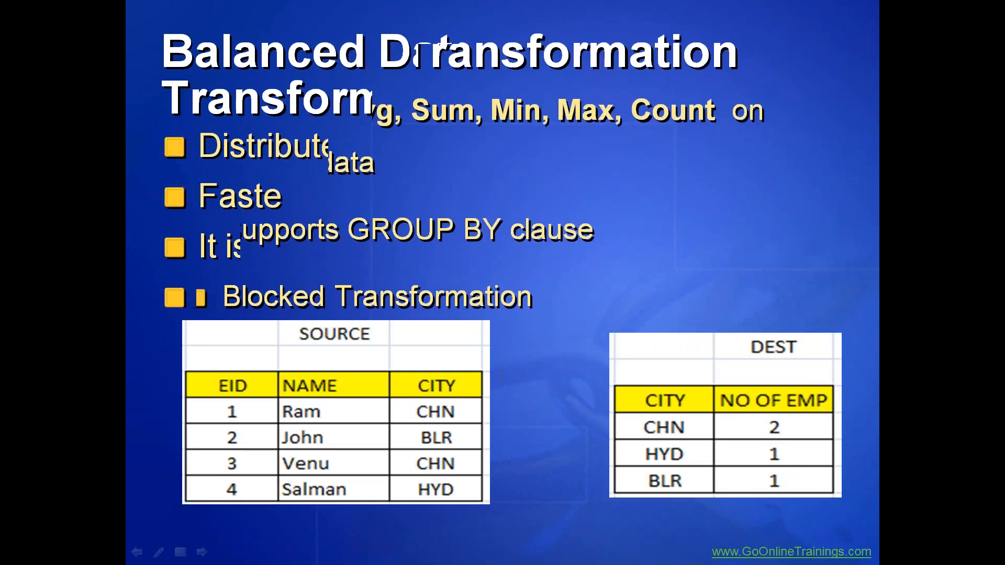
key("Right")
key("Right")
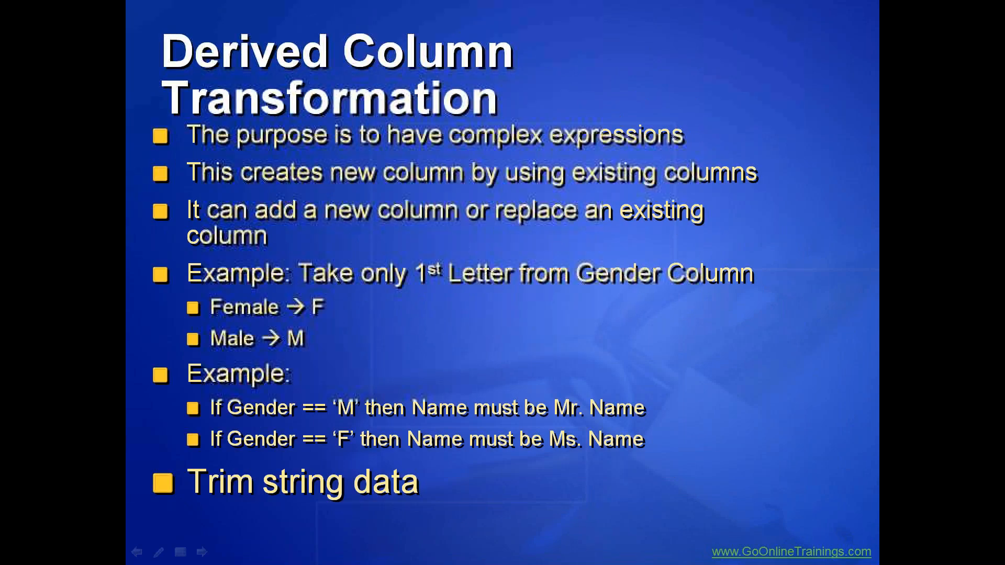
key("Right")
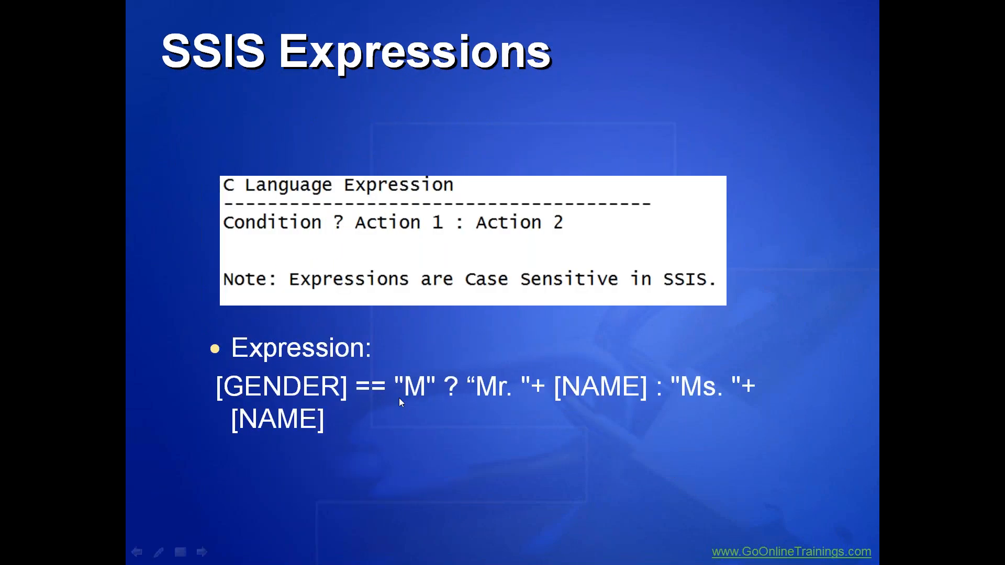
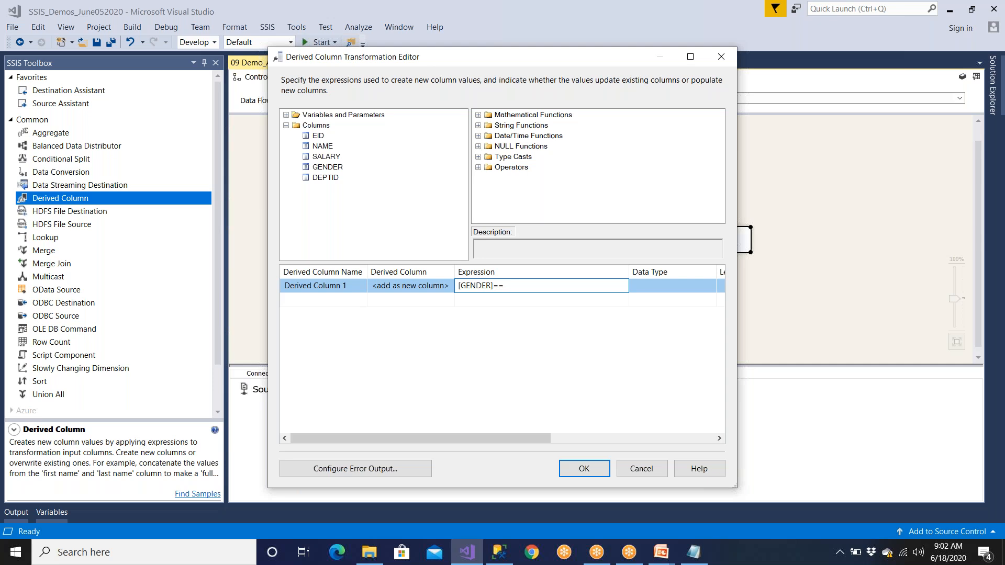
Step: Extend the derived column expression so that GENDER equal to "M" returns "Mr." concatenated with the NAME column
left_click(691, 52)
type("\"\"")
type("M")
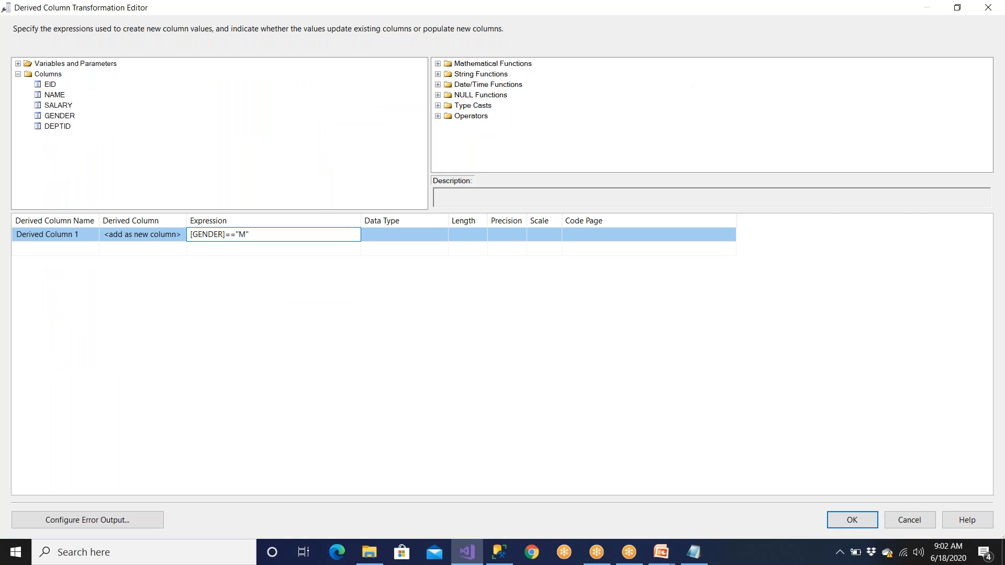
type(" ? ")
type("\"\"")
type("Mr.")
type("0")
key("BackSpace")
type("+")
left_click_drag(57, 96, 289, 238)
left_click(322, 235)
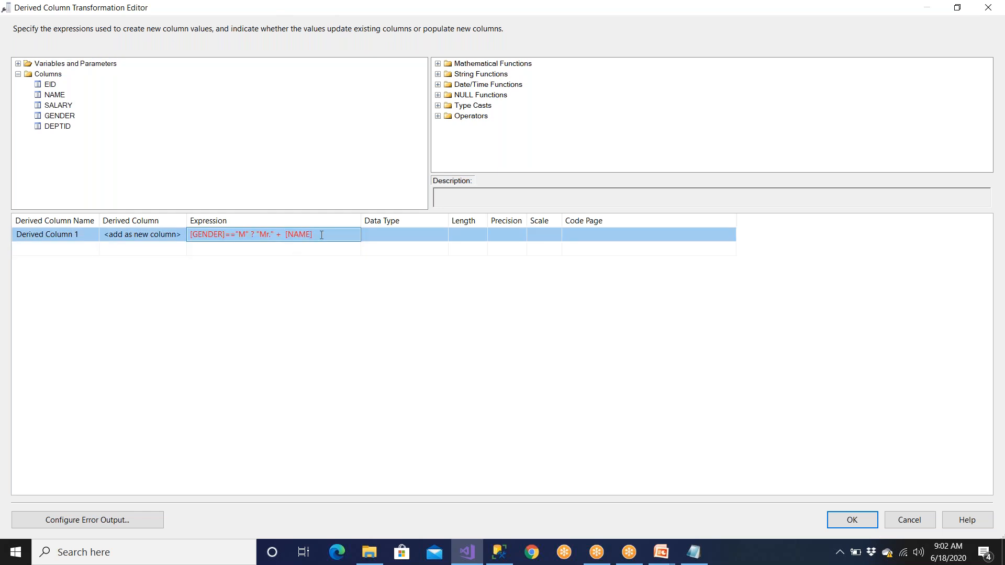
Step: Complete the conditional expression with an else branch that returns "Ms. " concatenated with the NAME column
type(": ")
type("\"\"")
type("Ms. ")
type("+")
left_click_drag(53, 97, 612, 224)
left_click(354, 251)
left_click(334, 235)
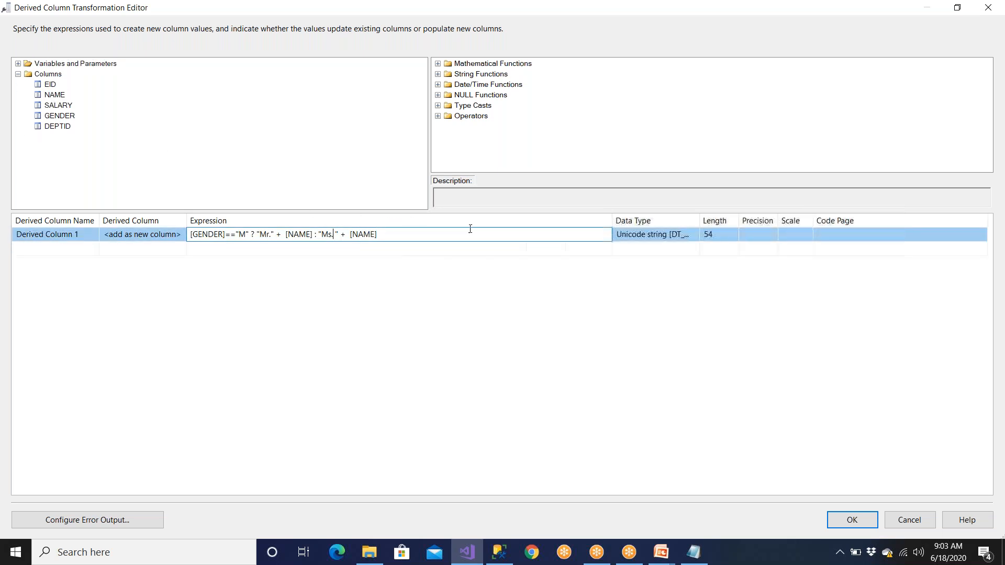
Step: Copy the entire derived column expression into the blank Notepad document
left_click_drag(396, 235, 163, 226)
key("ctrl+c")
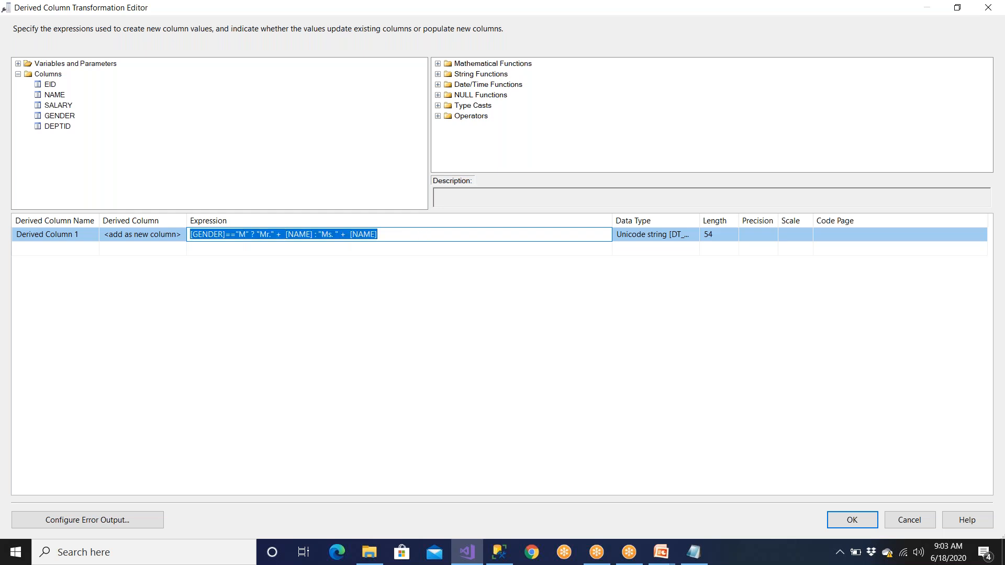
left_click(693, 552)
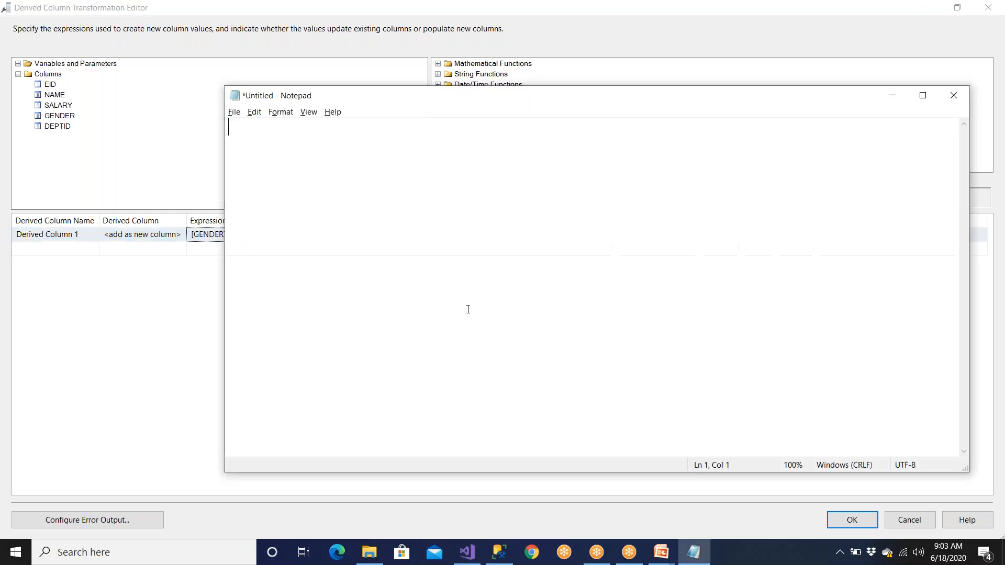
key("ctrl+v")
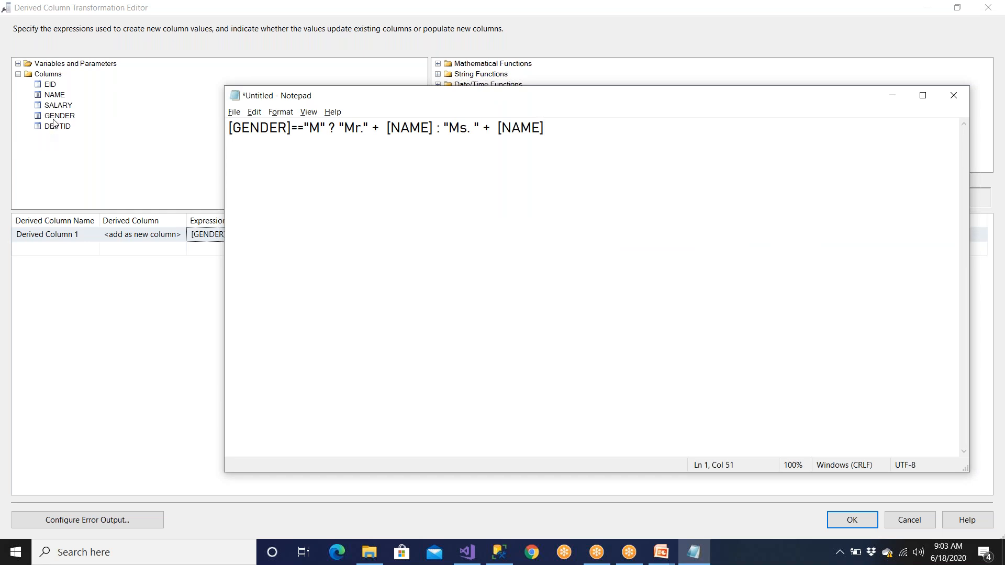
Step: In the Notepad copy of the expression, change the column reference [GENDER] to [Gender]
left_click(241, 147)
left_click(288, 130)
key("BackSpace")
key("BackSpace")
key("BackSpace")
key("BackSpace")
key("BackSpace")
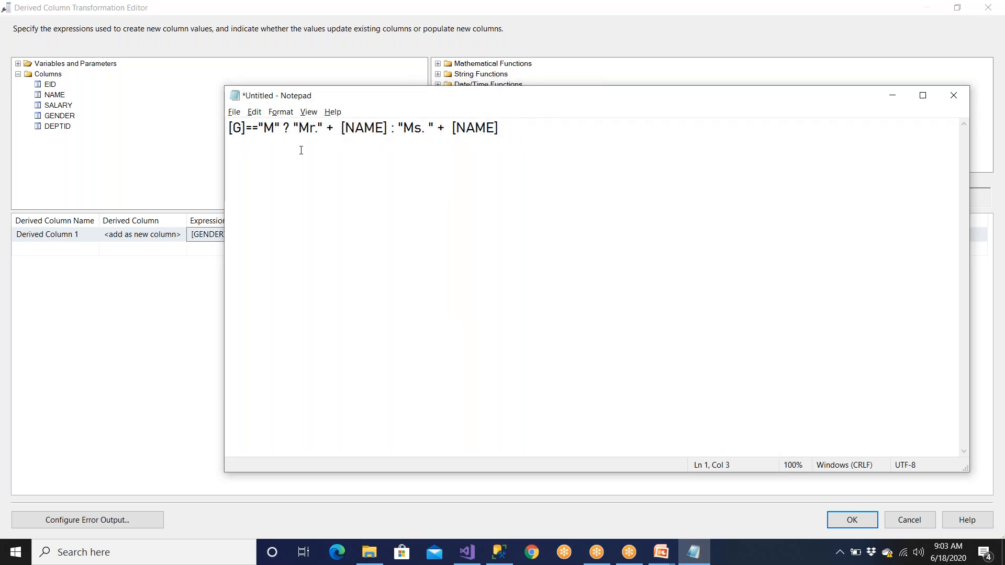
type("ender")
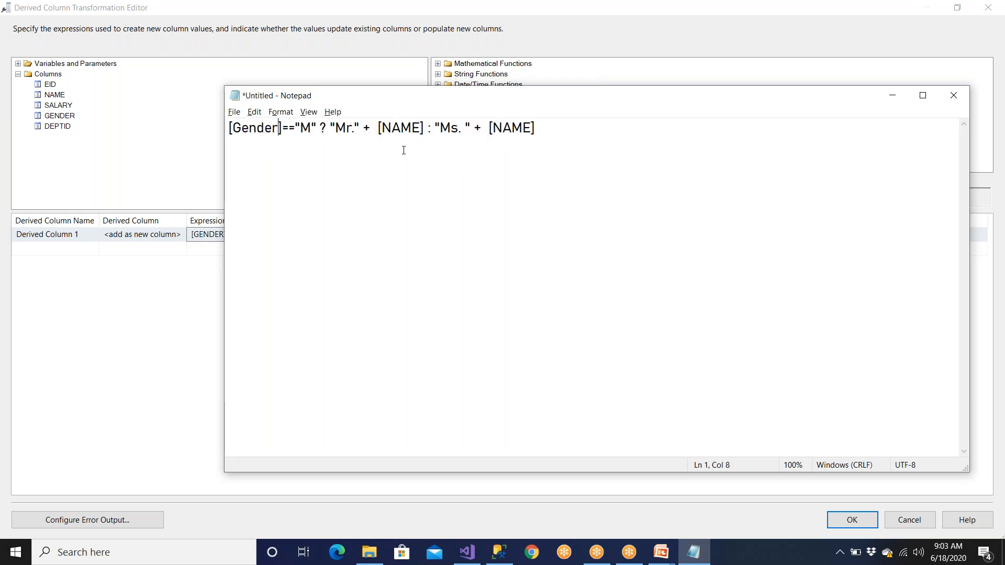
Step: Back in the Derived Column editor, try changing [GENDER] to [Gender] in the expression
left_click(60, 115)
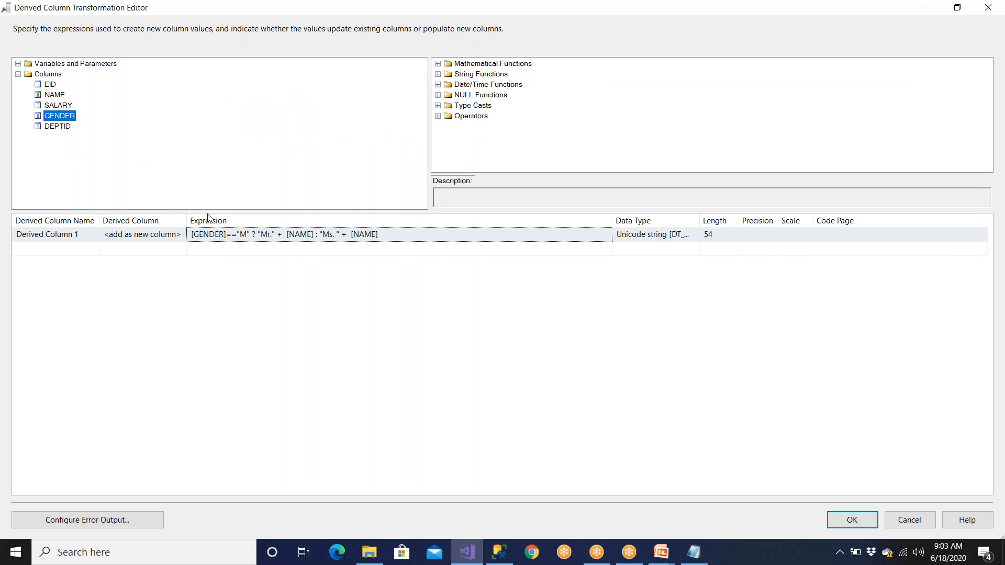
left_click(209, 235)
left_click(224, 235)
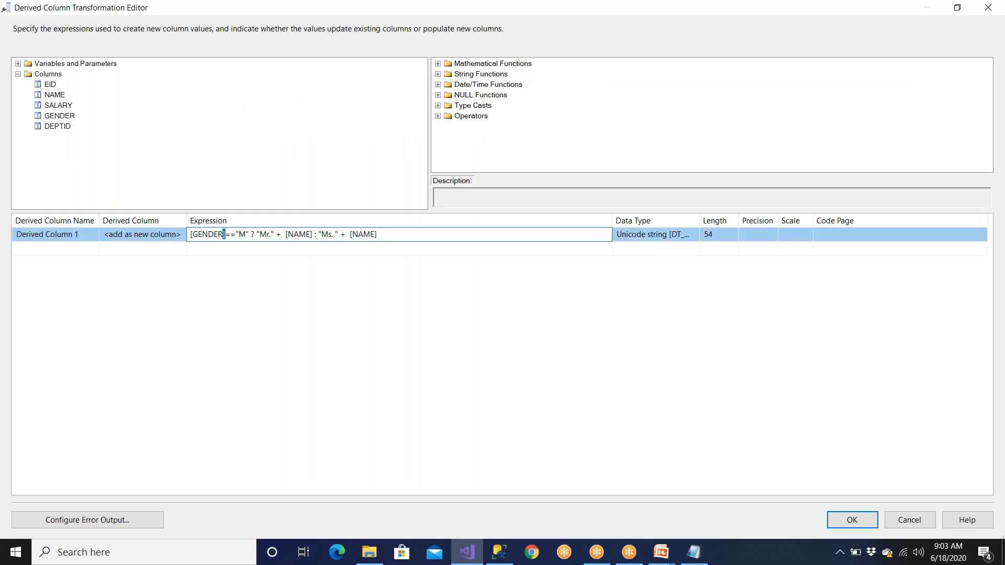
key("BackSpace")
key("BackSpace")
key("BackSpace")
key("BackSpace")
key("BackSpace")
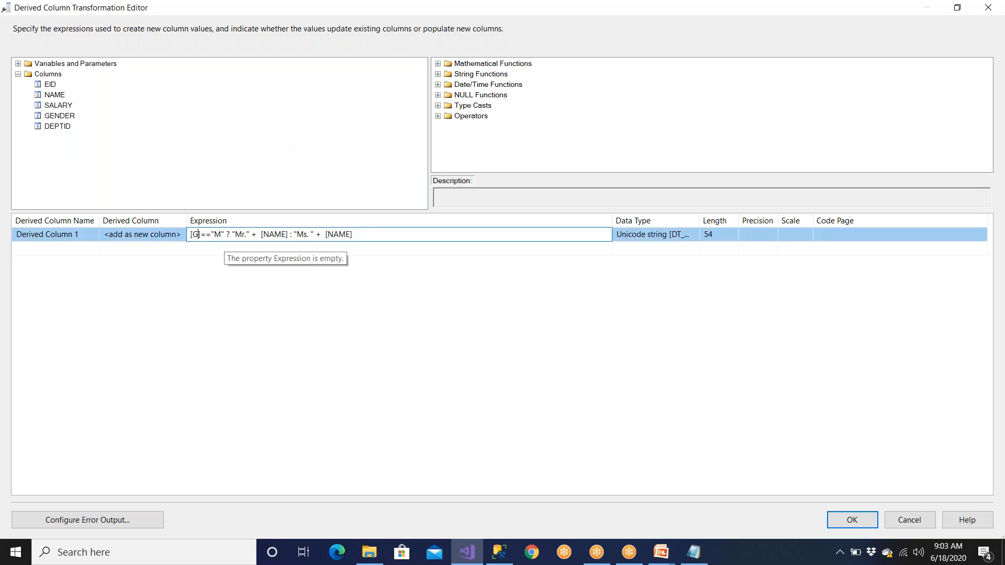
type("ender")
key("Return")
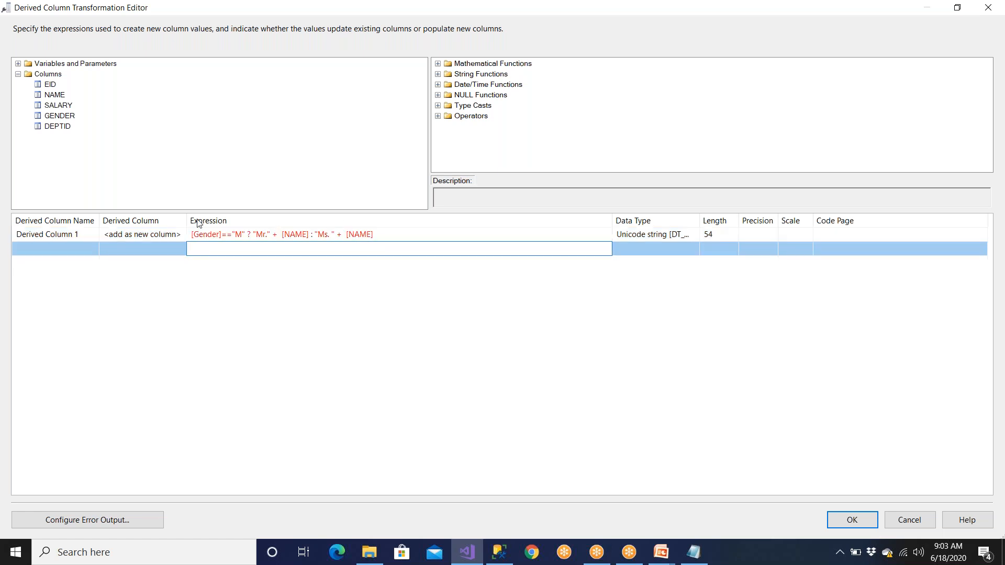
Step: Remove the [Gender] reference from the expression and insert the GENDER input column in its place
left_click(395, 235)
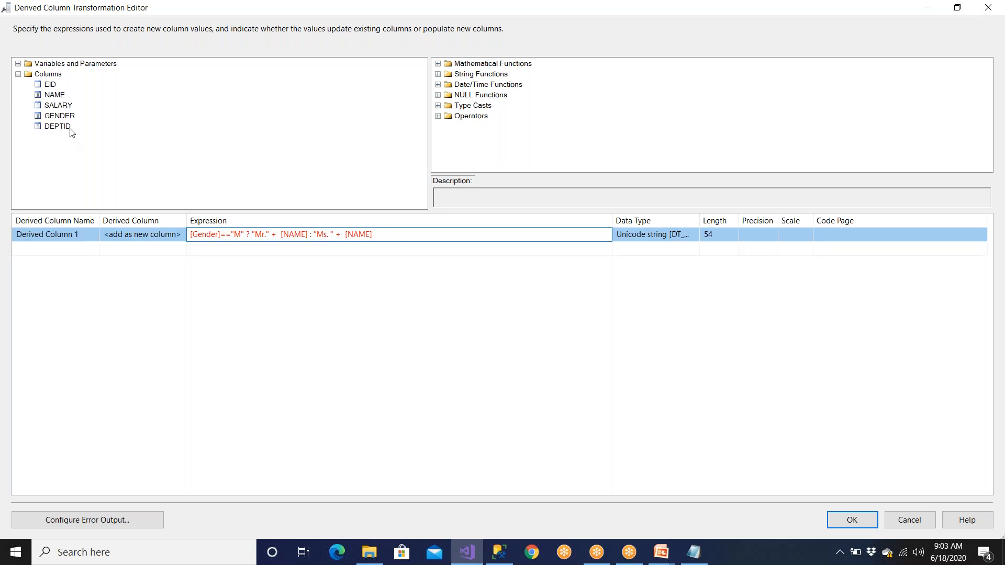
left_click(219, 235)
key("BackSpace")
key("BackSpace")
key("BackSpace")
key("BackSpace")
key("BackSpace")
key("BackSpace")
key("BackSpace")
key("BackSpace")
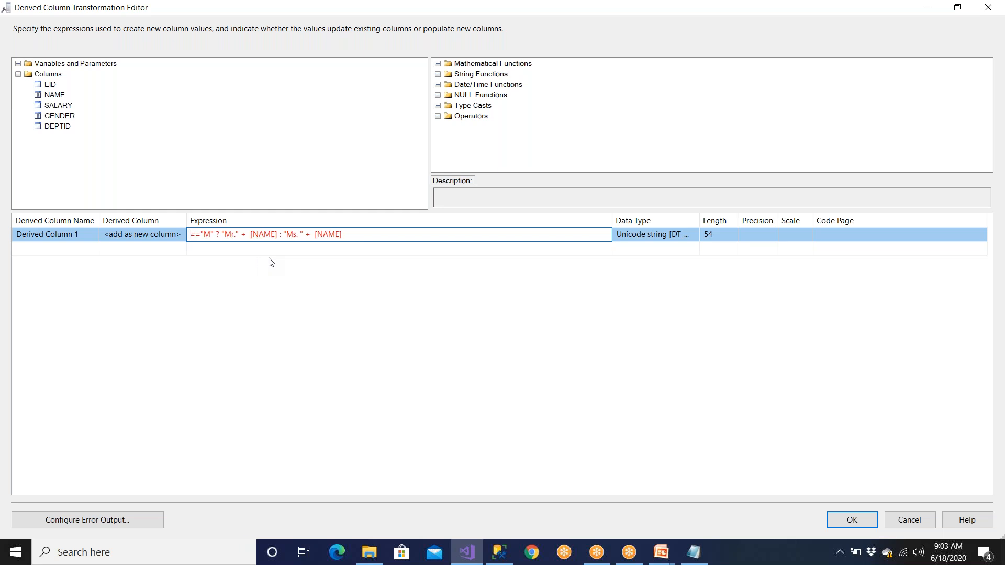
left_click_drag(60, 117, 193, 235)
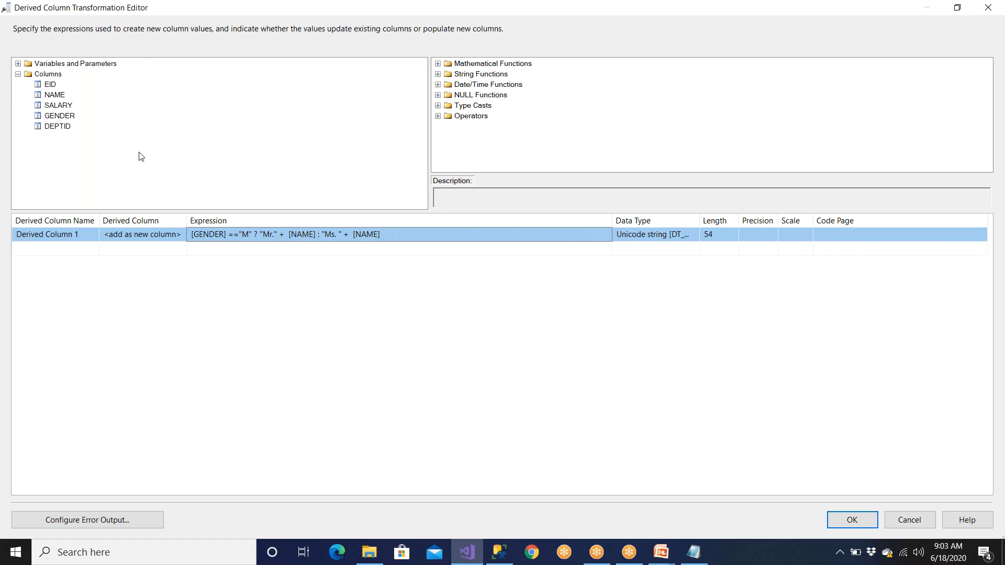
Step: Try changing the [NAME] reference after "Mr." to lowercase [name] in the expression
left_click(59, 97)
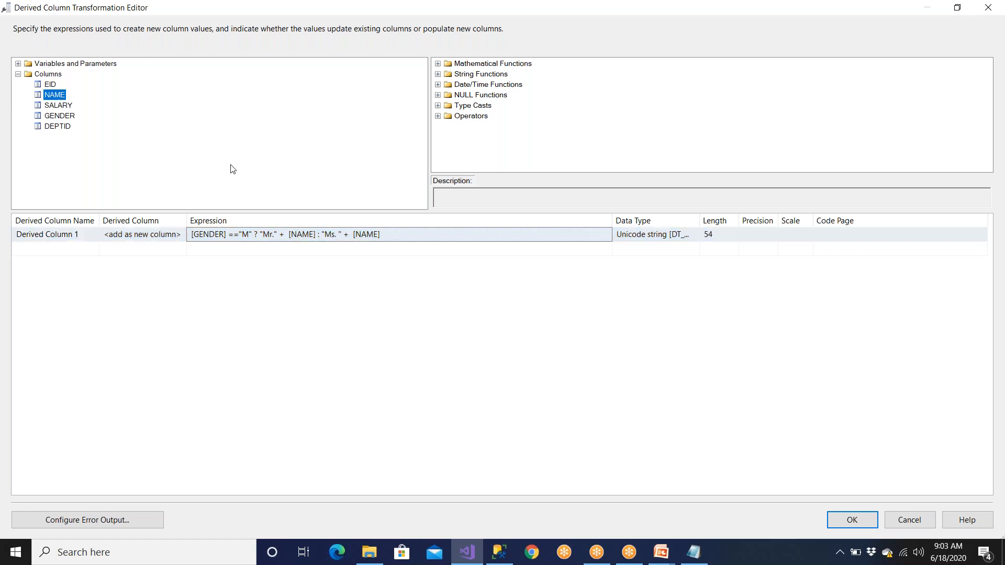
left_click(313, 235)
key("BackSpace")
key("BackSpace")
key("BackSpace")
key("BackSpace")
type("name")
key("Return")
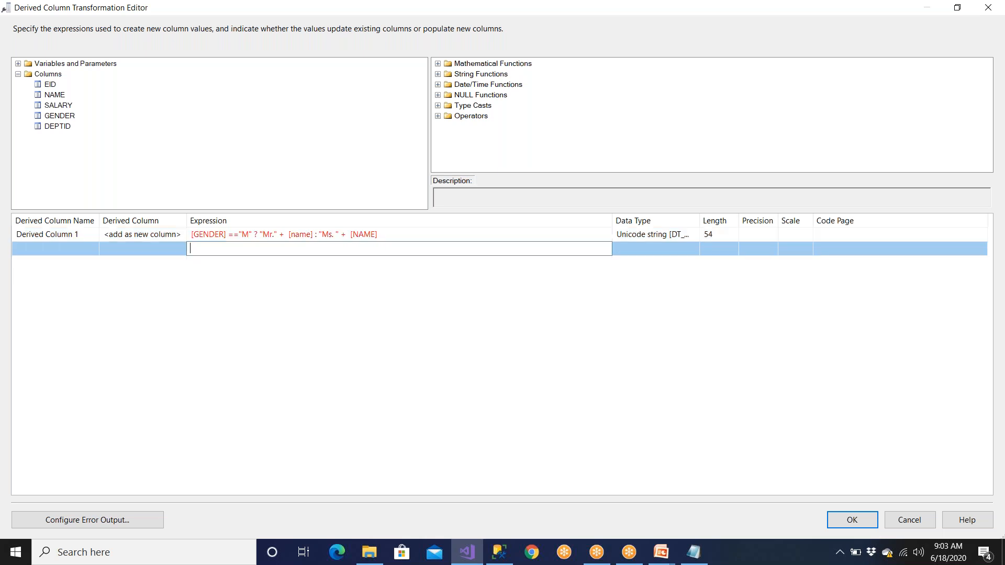
Step: Delete the lowercase [name] reference and insert the NAME input column after "Mr." instead
left_click(314, 234)
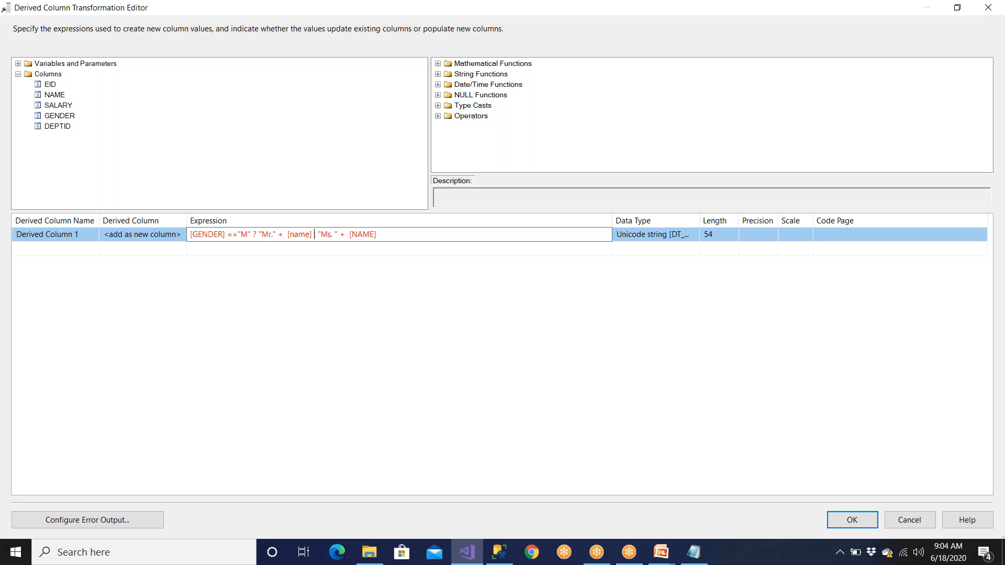
key("BackSpace")
key("BackSpace")
key("BackSpace")
key("BackSpace")
key("BackSpace")
key("BackSpace")
key("BackSpace")
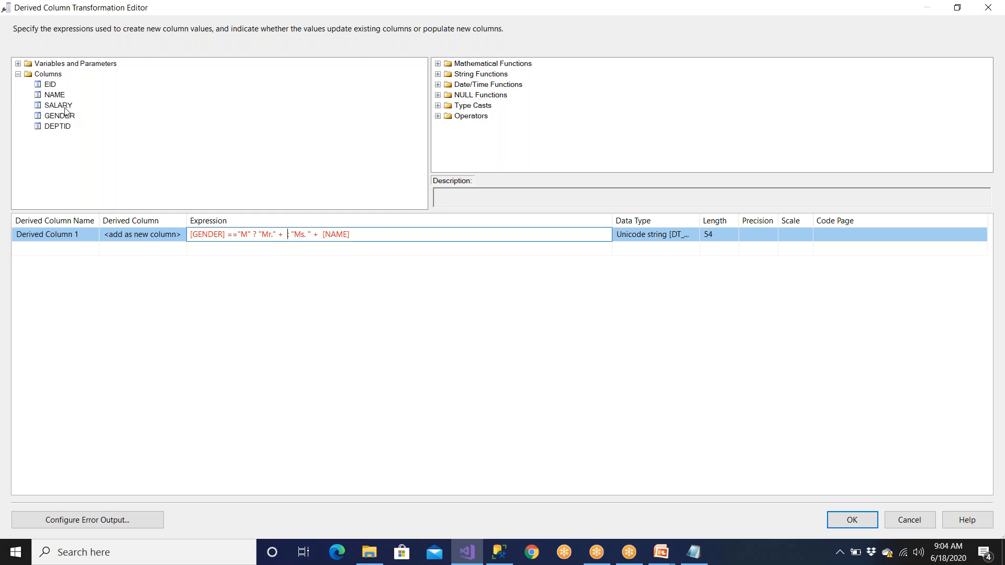
left_click_drag(62, 97, 287, 237)
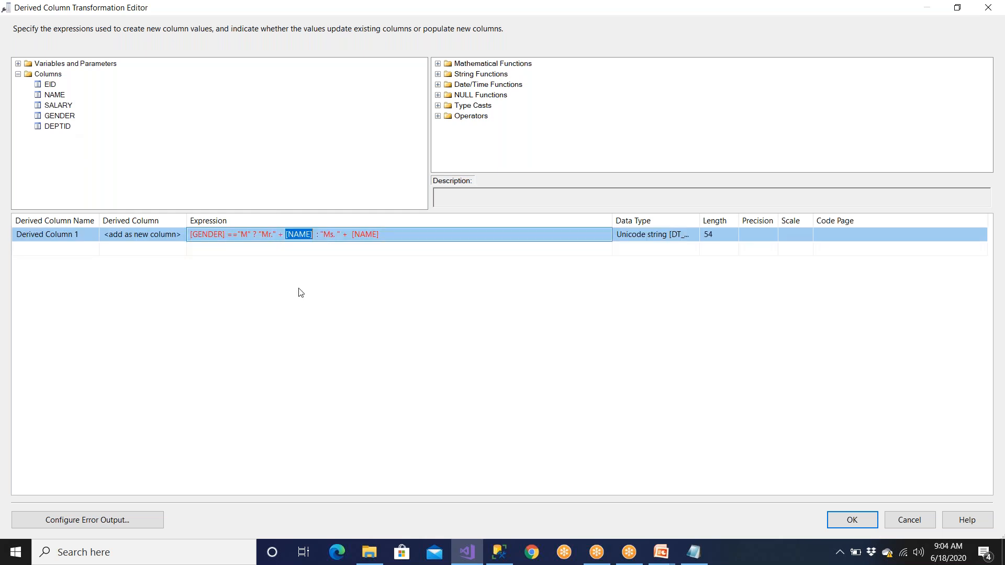
left_click(424, 242)
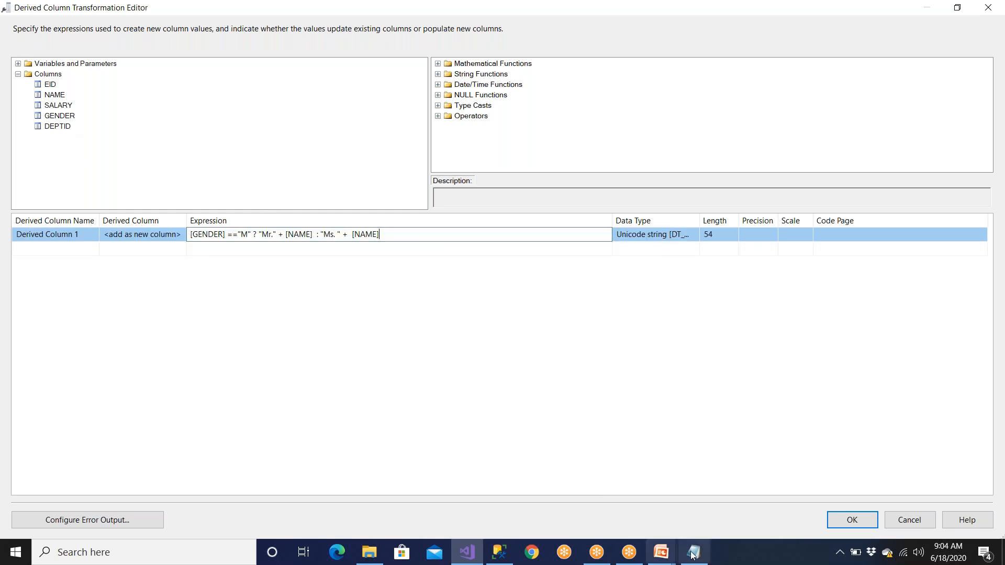
Step: Switch to Notepad and examine the expression's condition, its "Mr." branch and its "Ms." branch
left_click(694, 552)
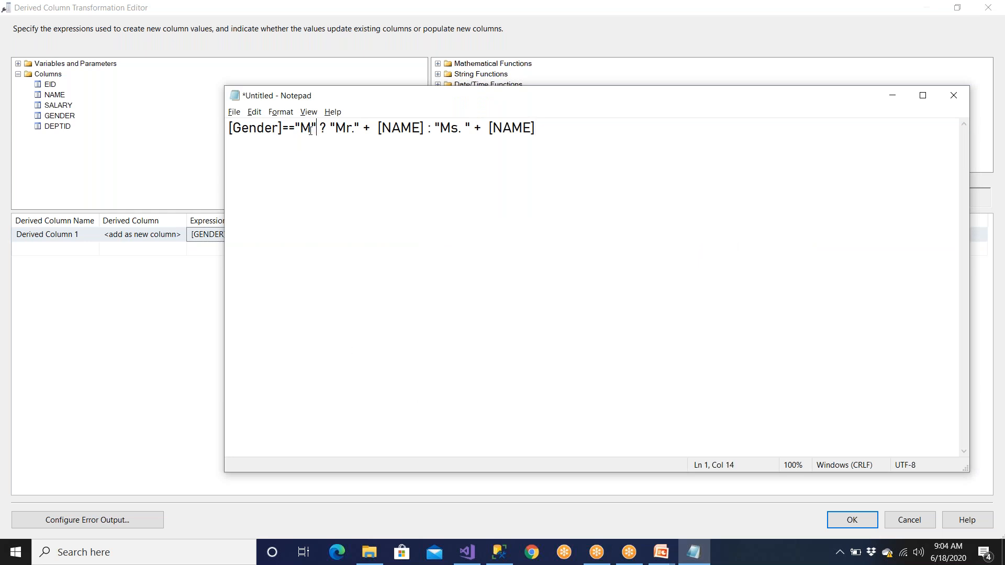
left_click_drag(316, 132, 217, 135)
left_click(338, 128)
left_click_drag(340, 128, 540, 130)
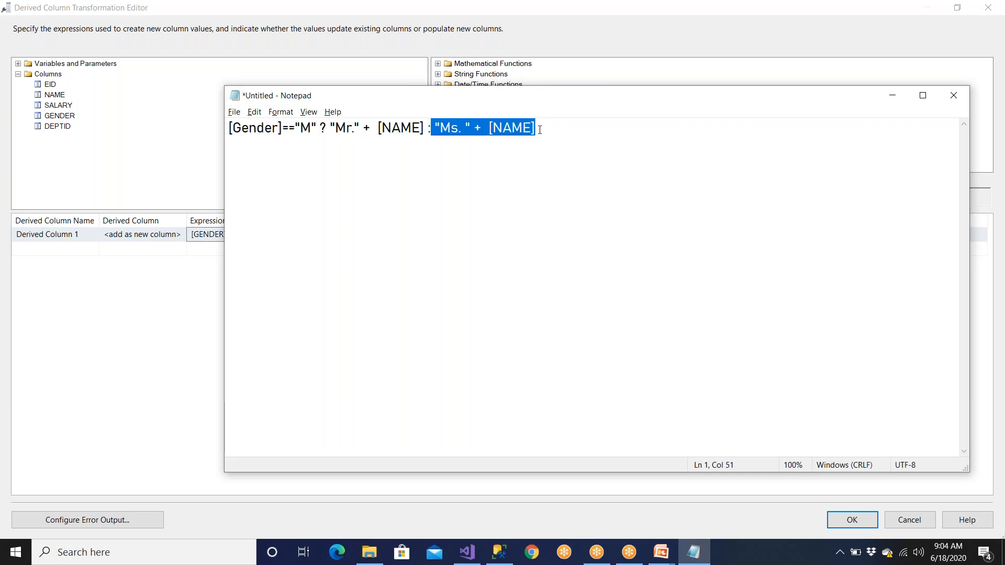
Step: Return to the Derived Column editor and set the derived column to Replace 'NAME'
left_click(8, 317)
left_click(137, 236)
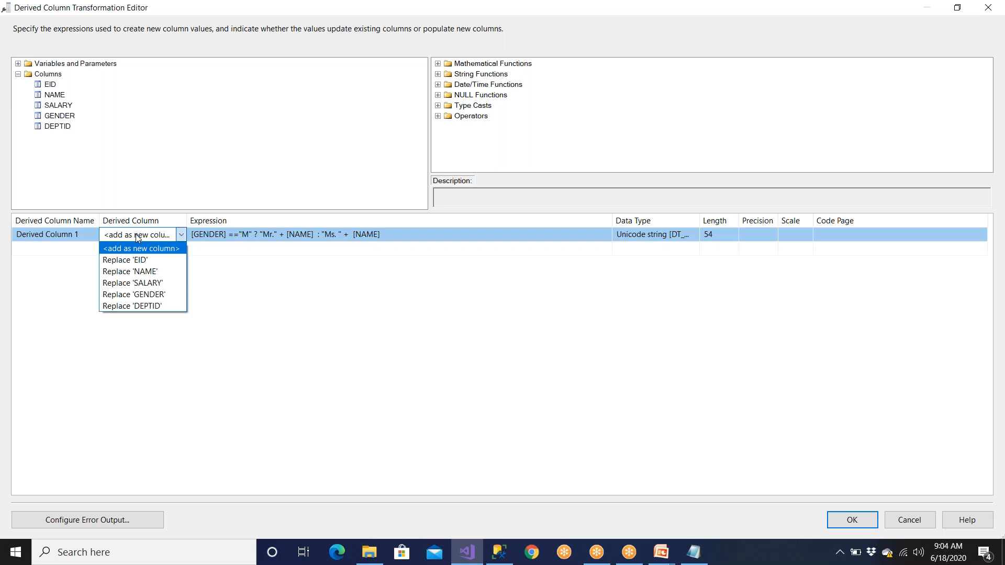
left_click(135, 271)
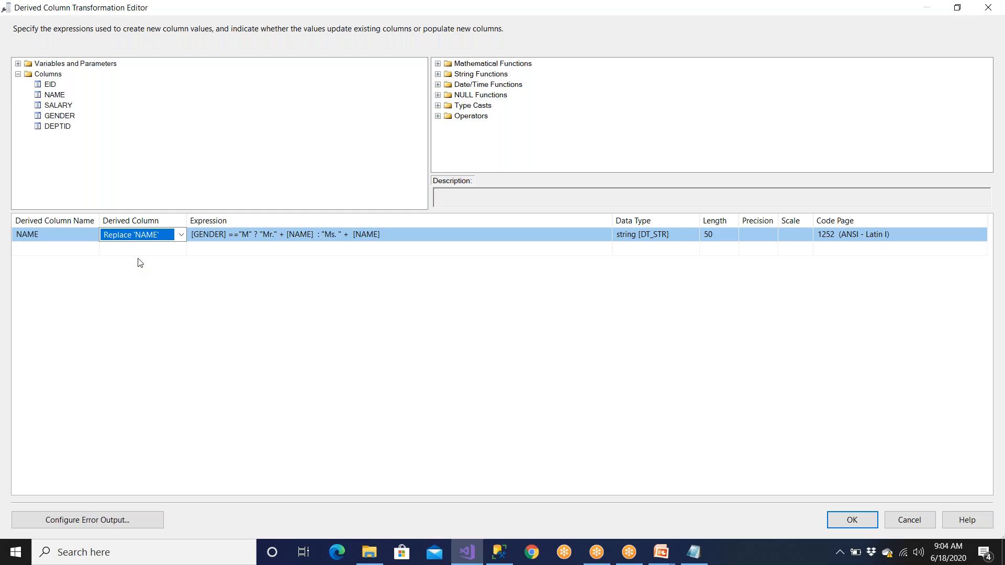
Step: Try making the result a new column named NewEmpName, and discard all changes in the Derived Column editor
left_click(167, 238)
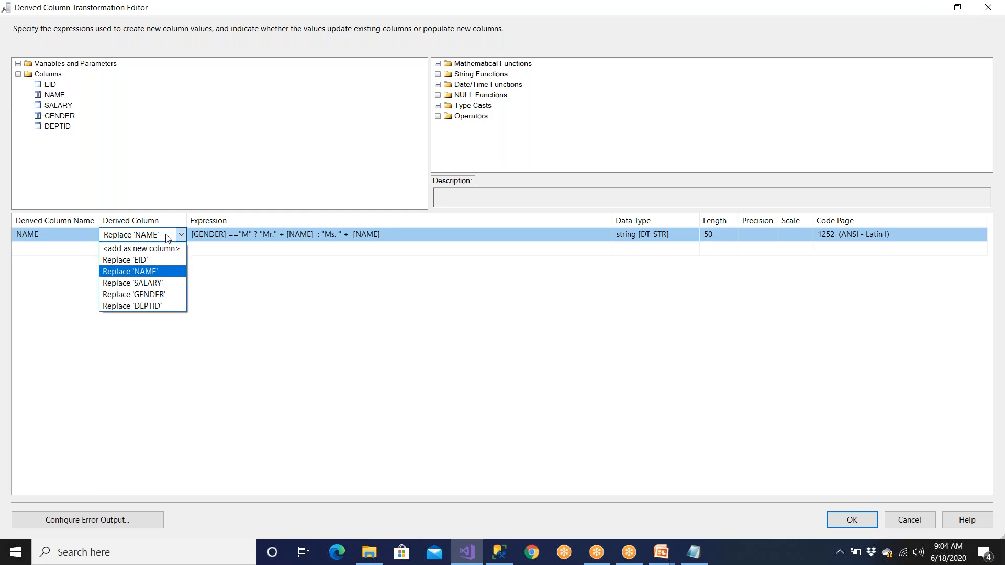
left_click(157, 249)
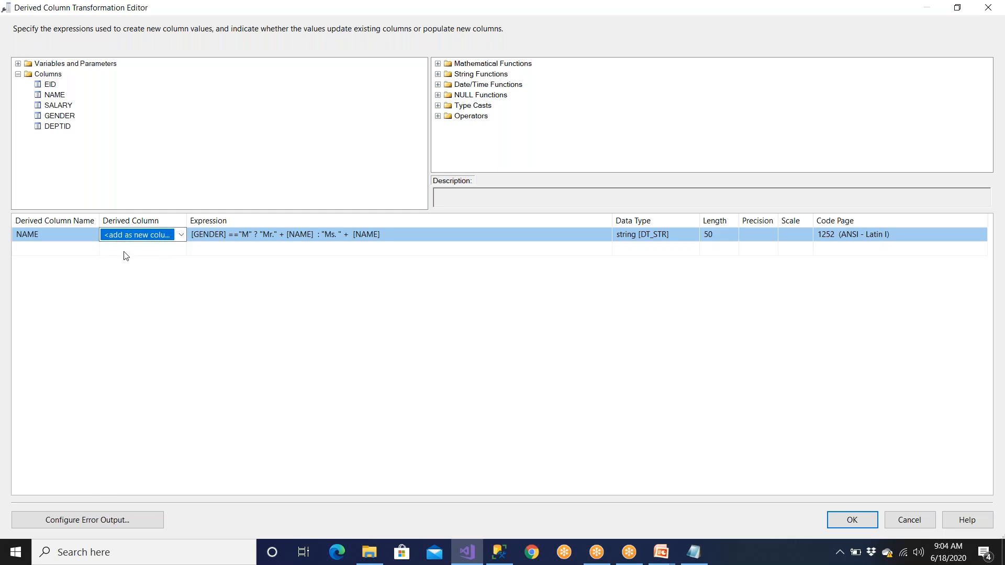
left_click(64, 245)
left_click(48, 237)
key("ctrl+a")
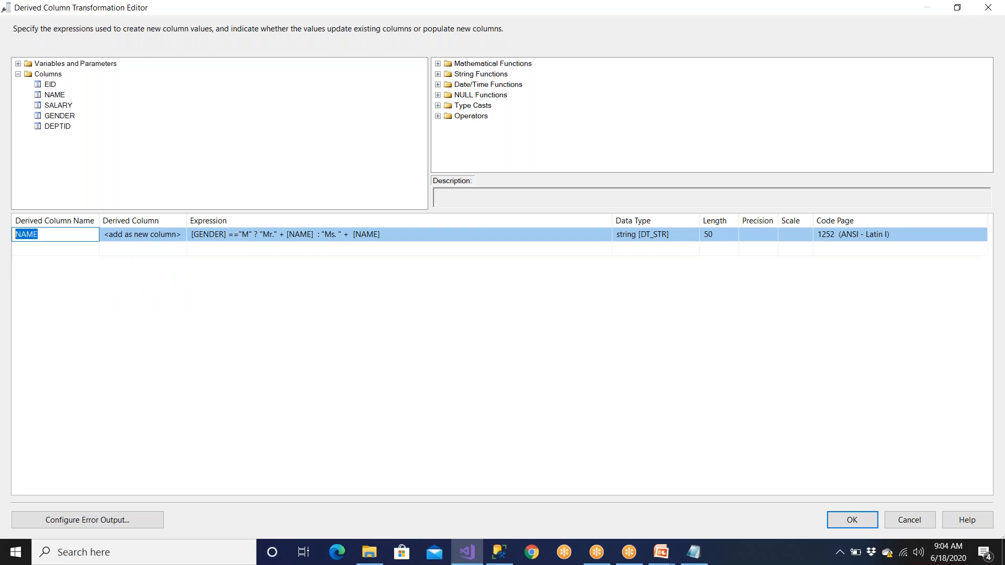
type("NewEmpName")
left_click(152, 235)
left_click(155, 236)
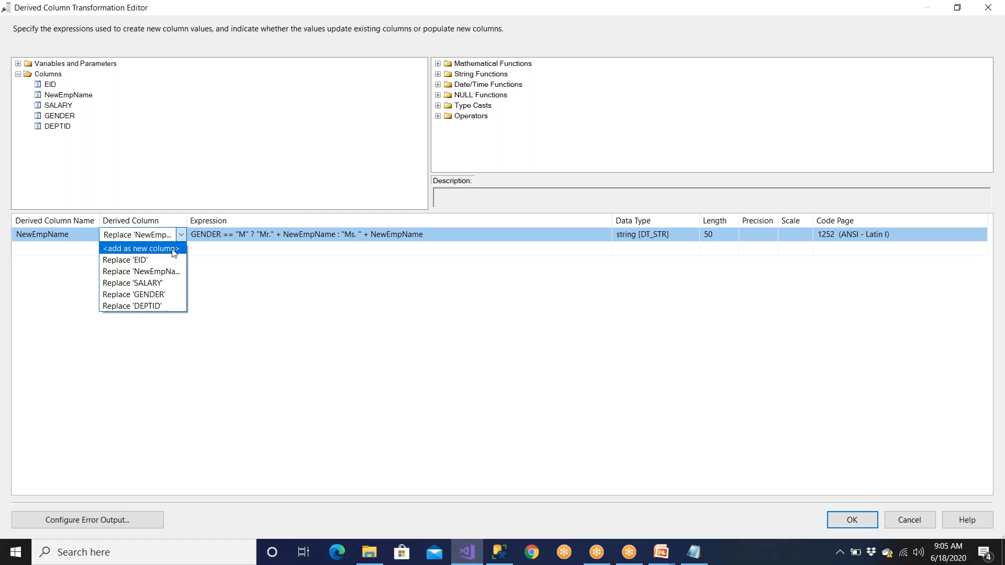
left_click(788, 447)
left_click(903, 520)
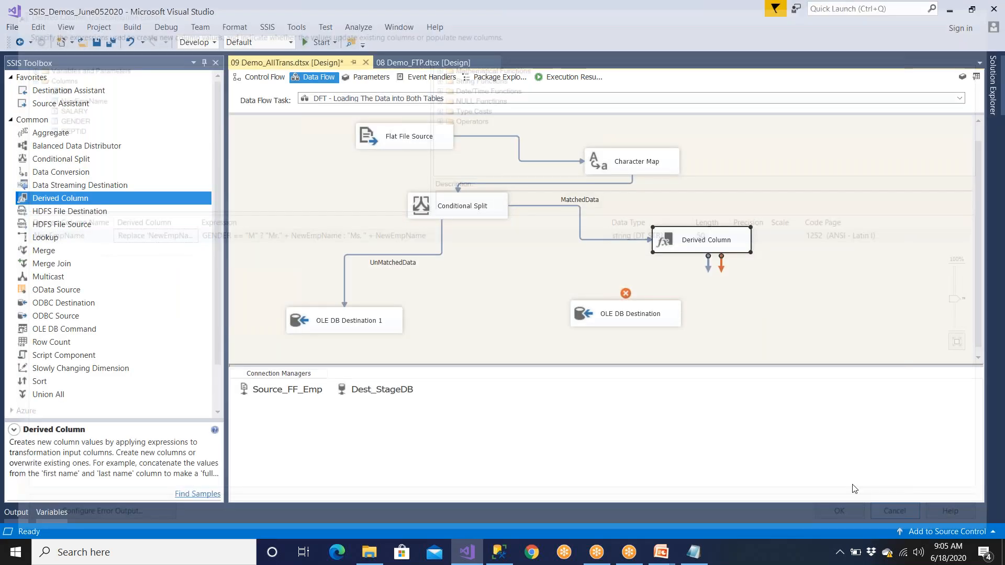
Step: Reopen the Derived Column editor, insert the copied expression [GENDER]=="M" ? "Mr." + [NAME] : "Ms. " + [NAME], and set it to Replace 'NAME'
double_click(701, 240)
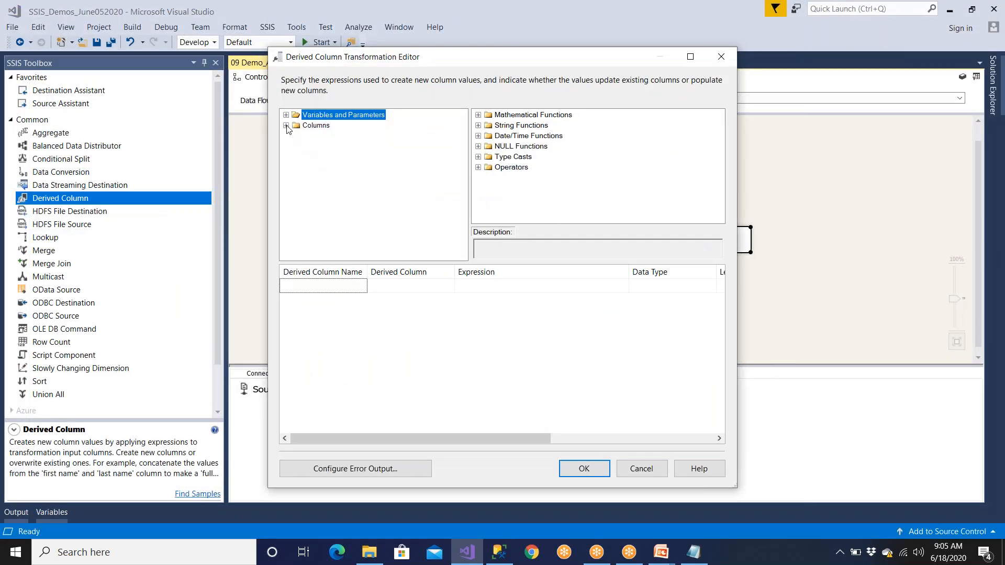
left_click(287, 125)
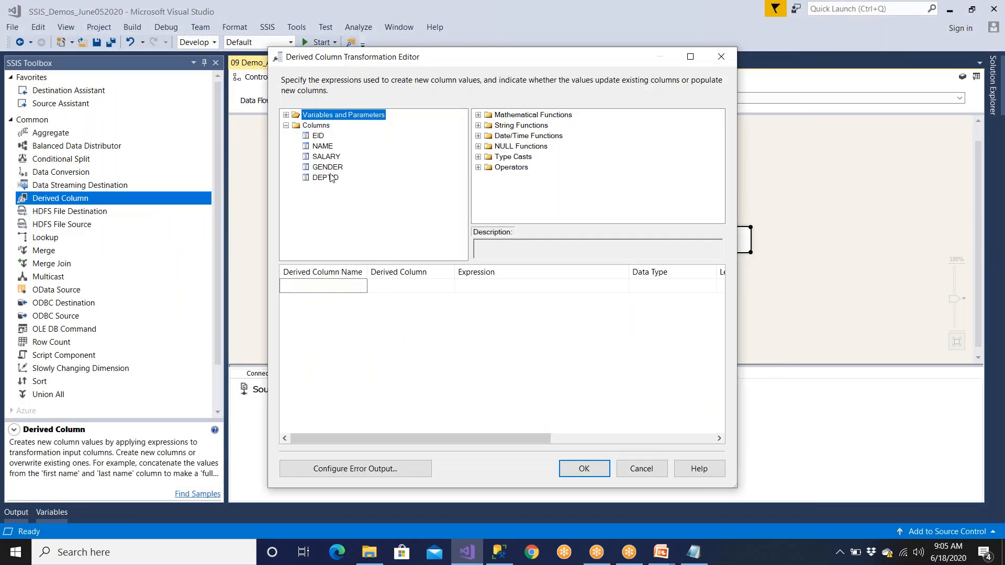
left_click(484, 286)
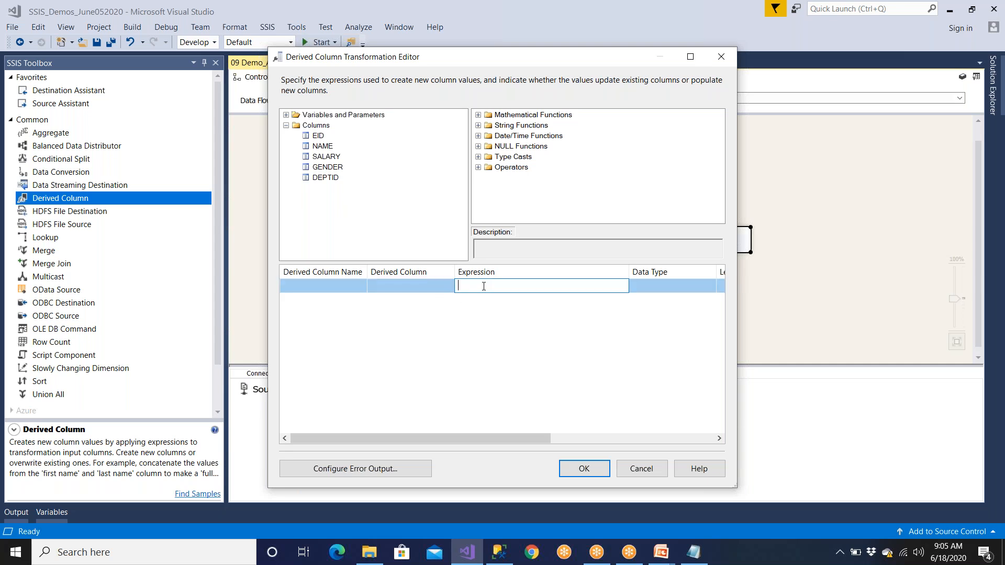
key("ctrl+v")
key("Return")
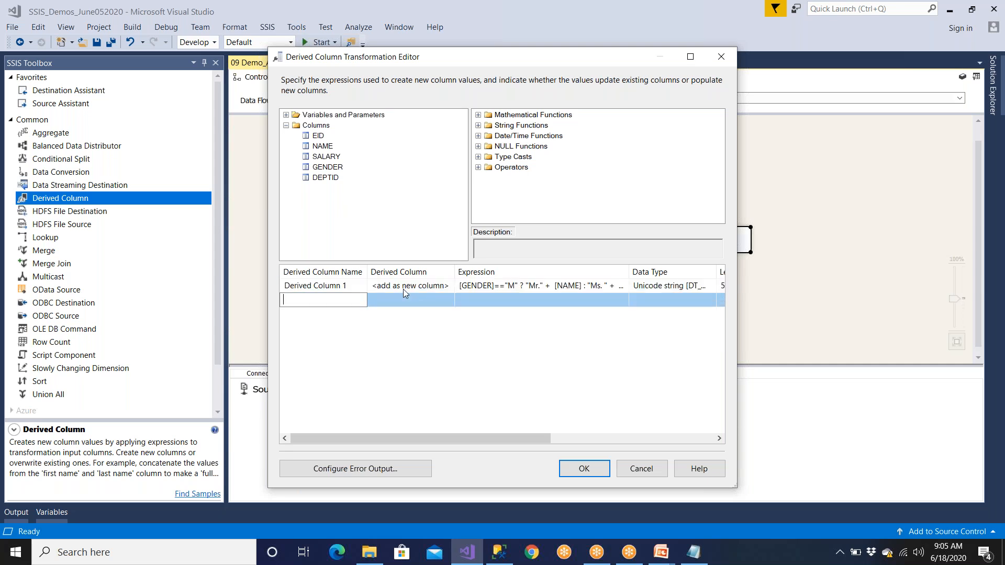
left_click(404, 289)
left_click(406, 323)
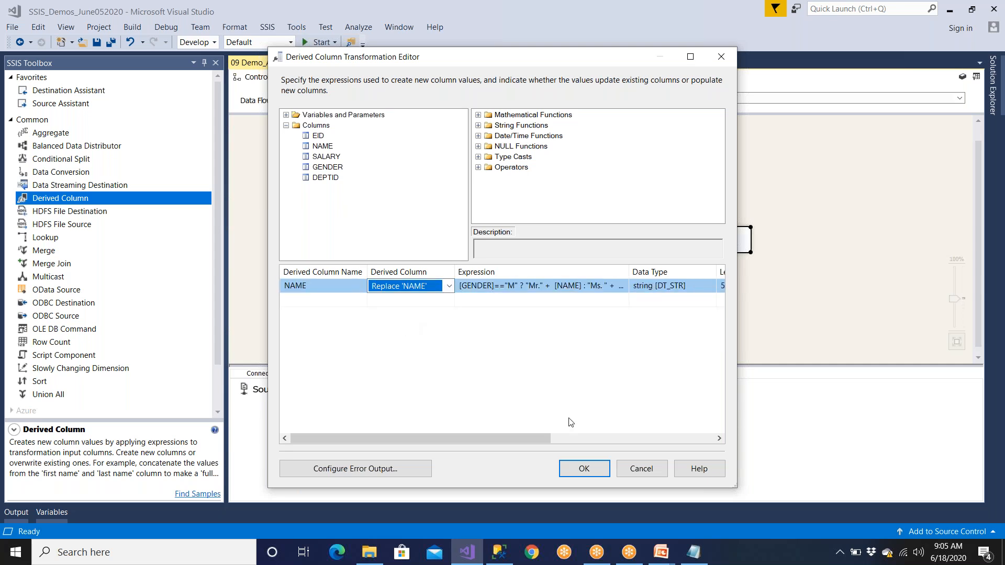
Step: Accept the Derived Column settings and connect the transformation's output to OLE DB Destination
left_click(584, 470)
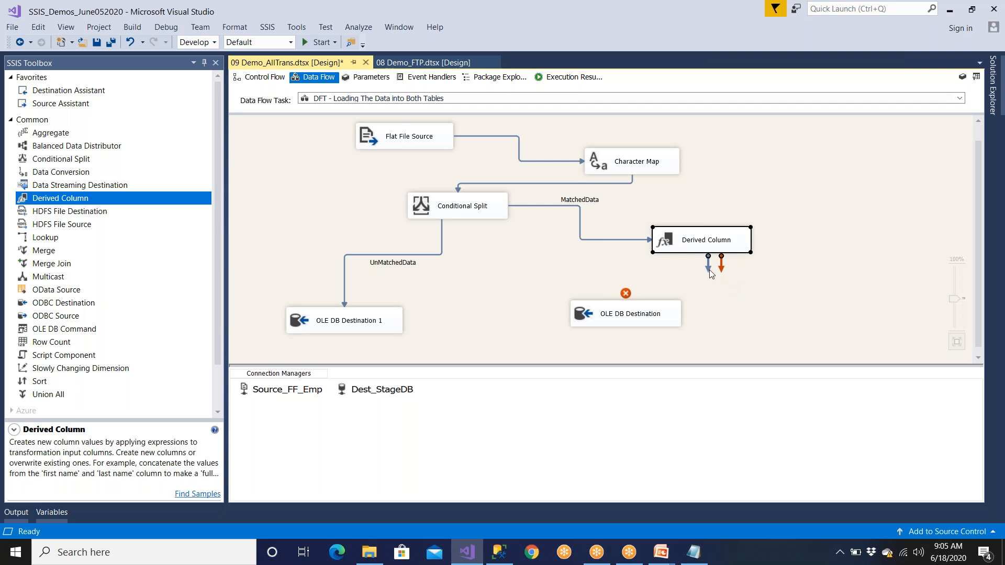
left_click_drag(696, 292, 663, 318)
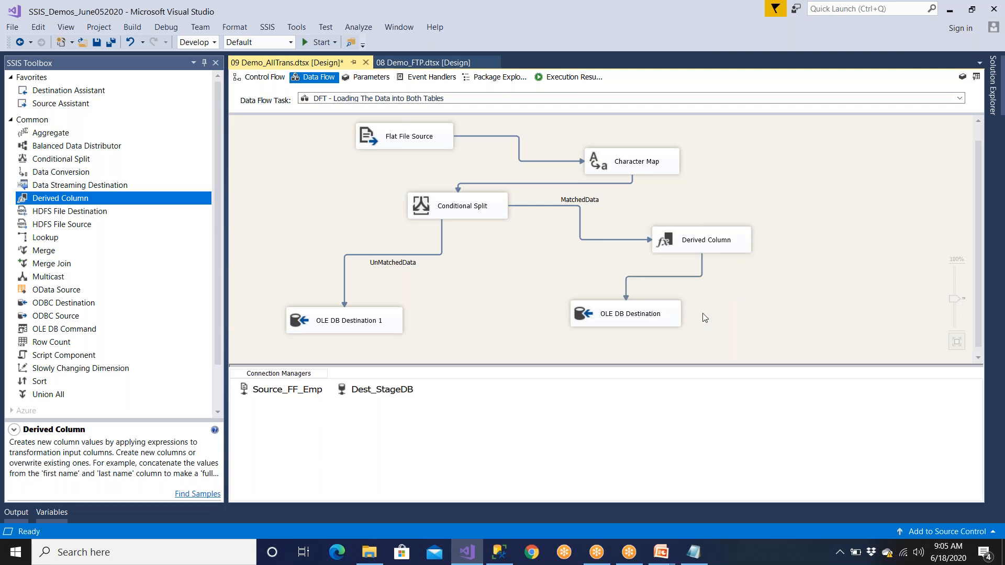
Step: Try to rename the Derived Column transformation as "DER Col - Add Mr. or Ms to the Emp Name"
right_click(693, 250)
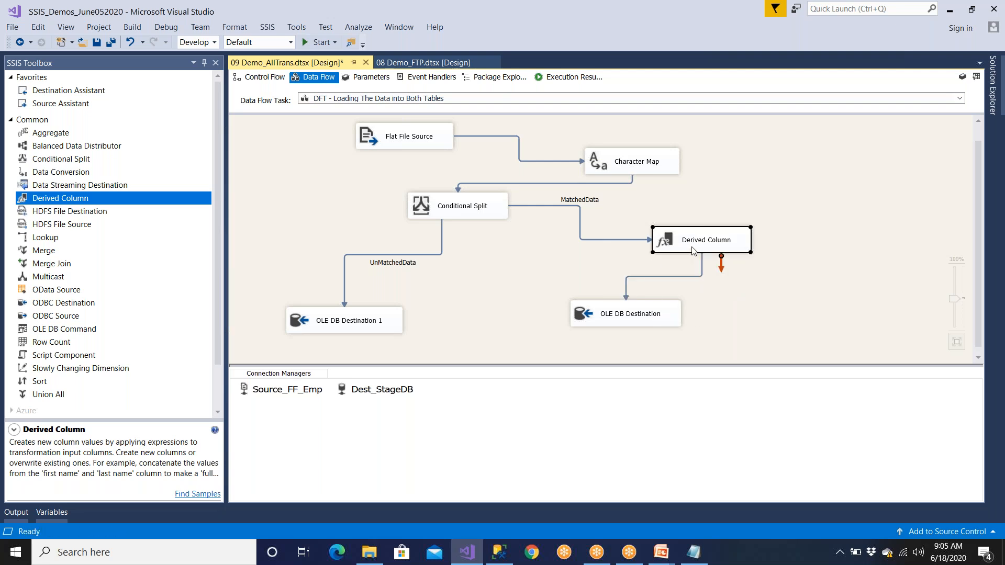
left_click(738, 409)
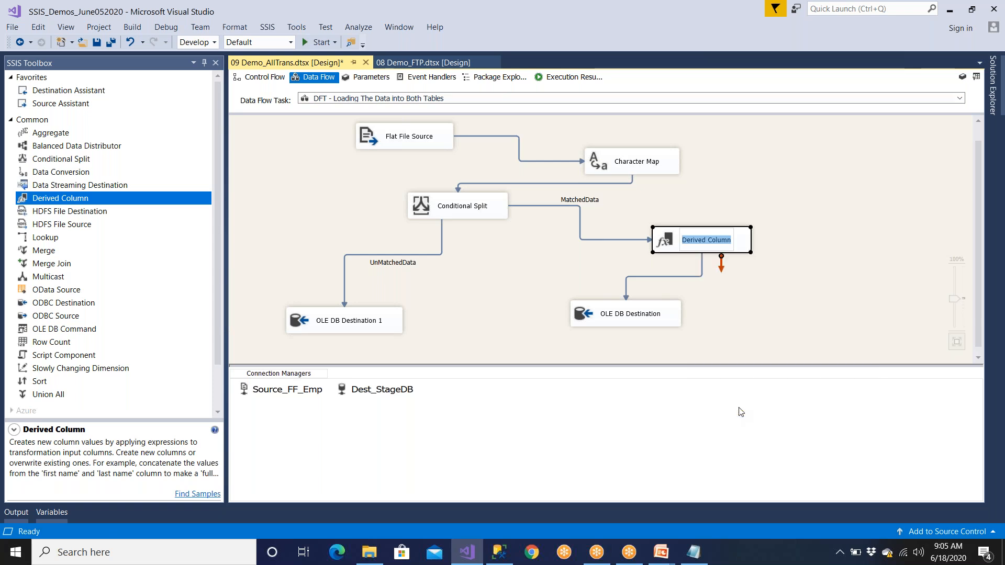
type("DE")
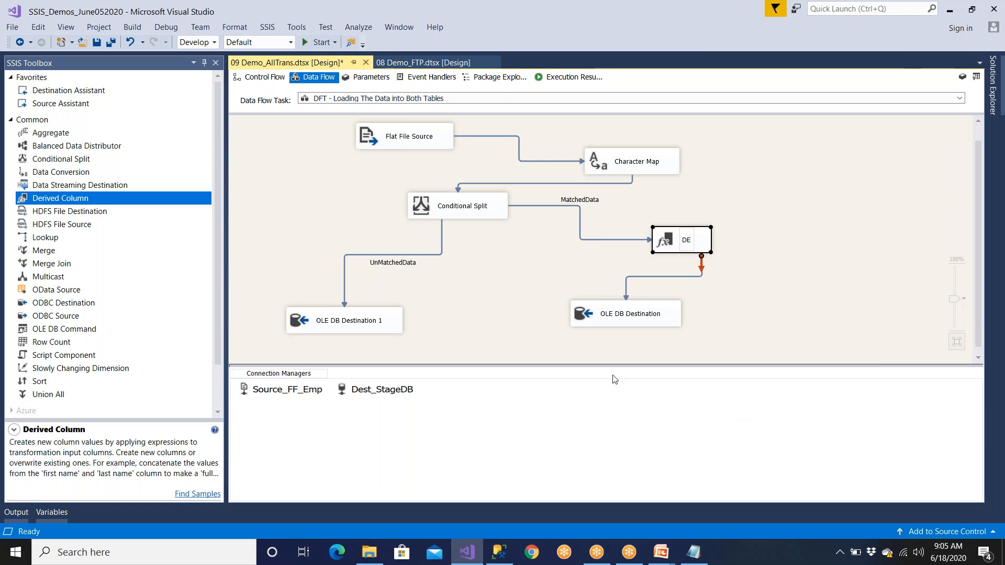
type("R Col ")
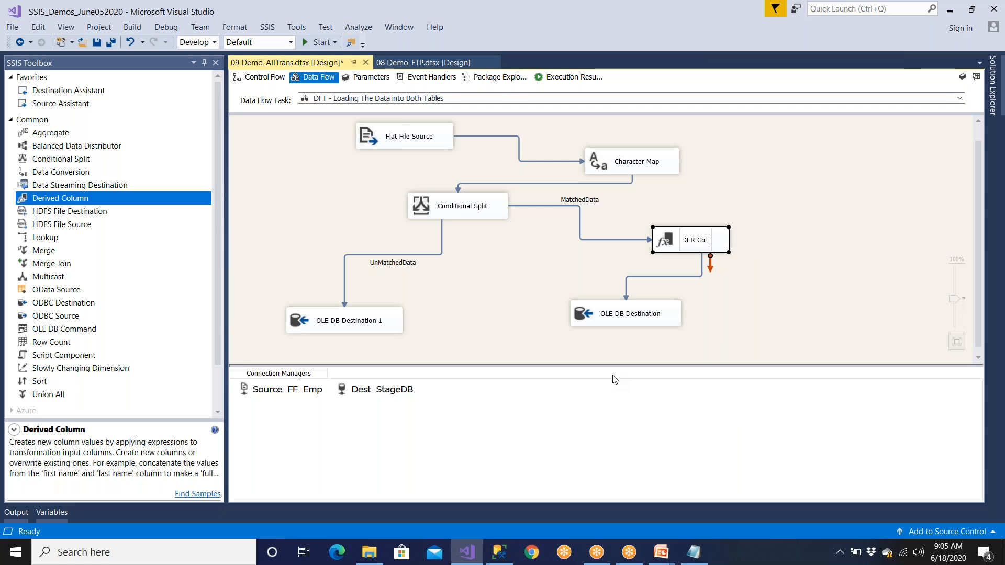
type("_ Change")
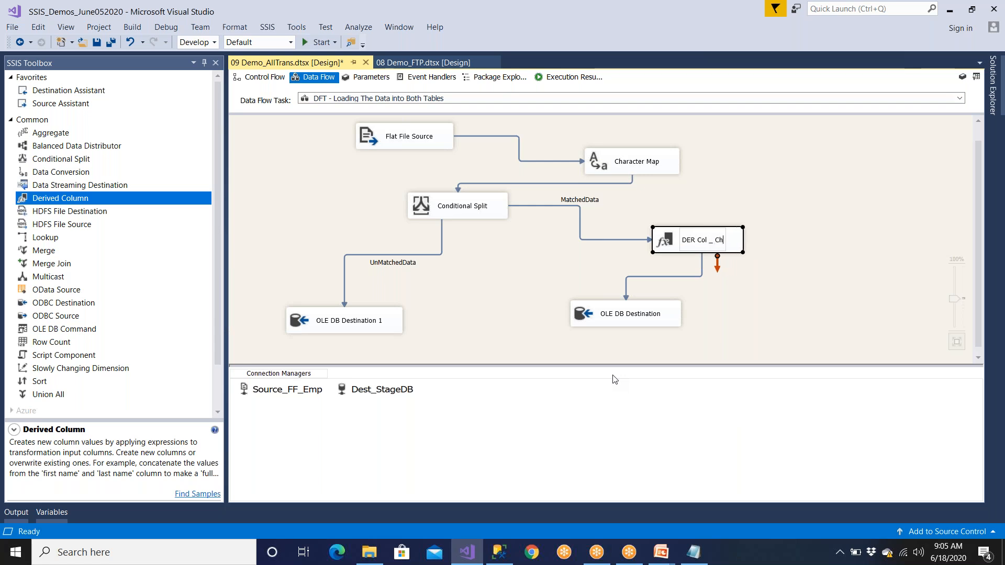
key("BackSpace")
key("BackSpace")
key("BackSpace")
key("BackSpace")
key("BackSpace")
key("BackSpace")
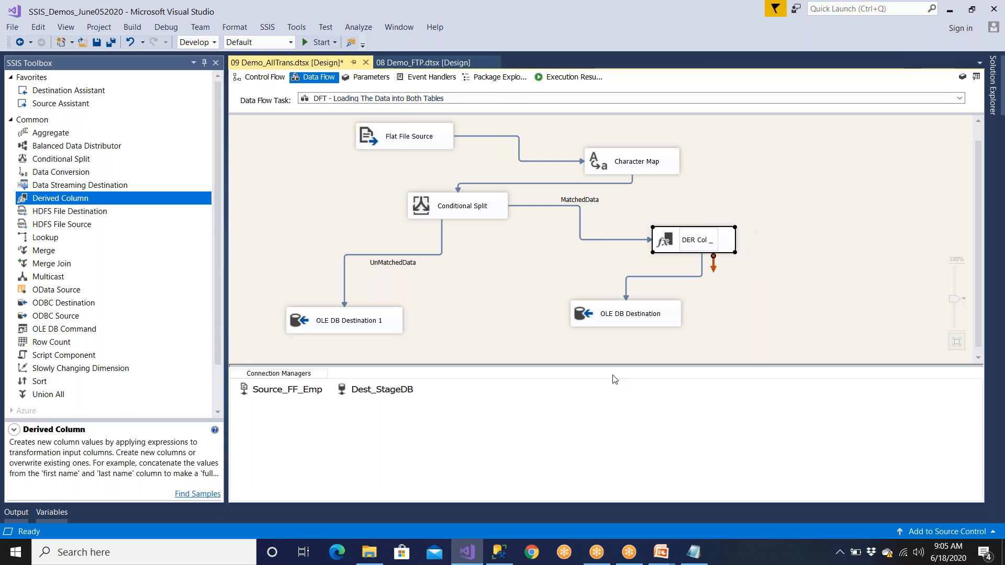
key("BackSpace")
key("BackSpace")
type("- Add")
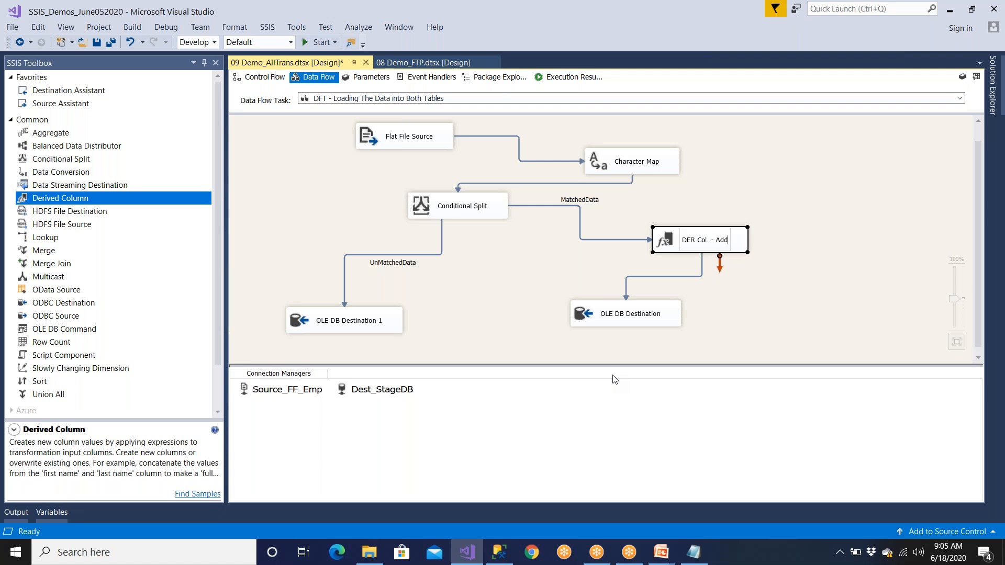
type(" Mr. or ")
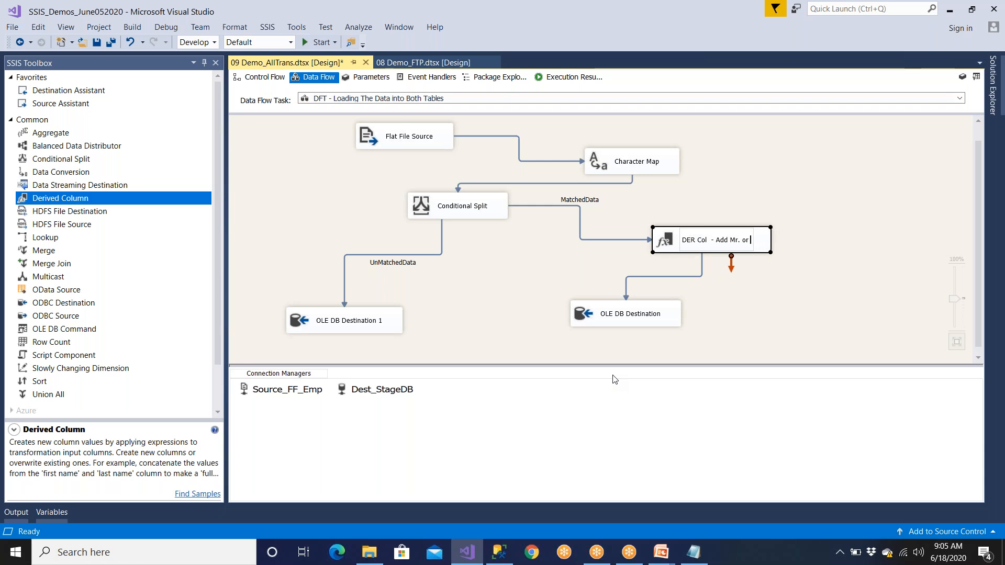
type("Ms ")
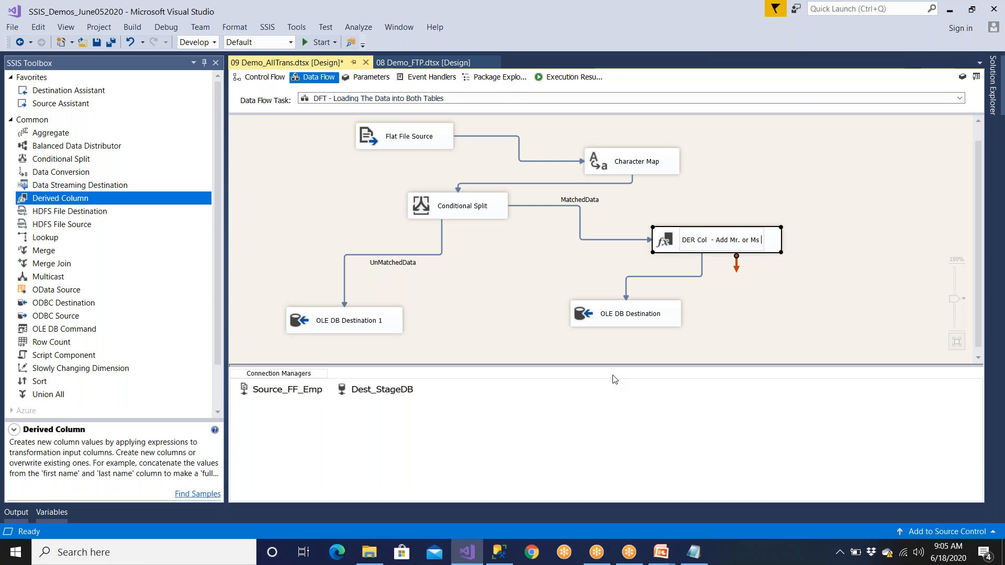
type("to the Emp NAme")
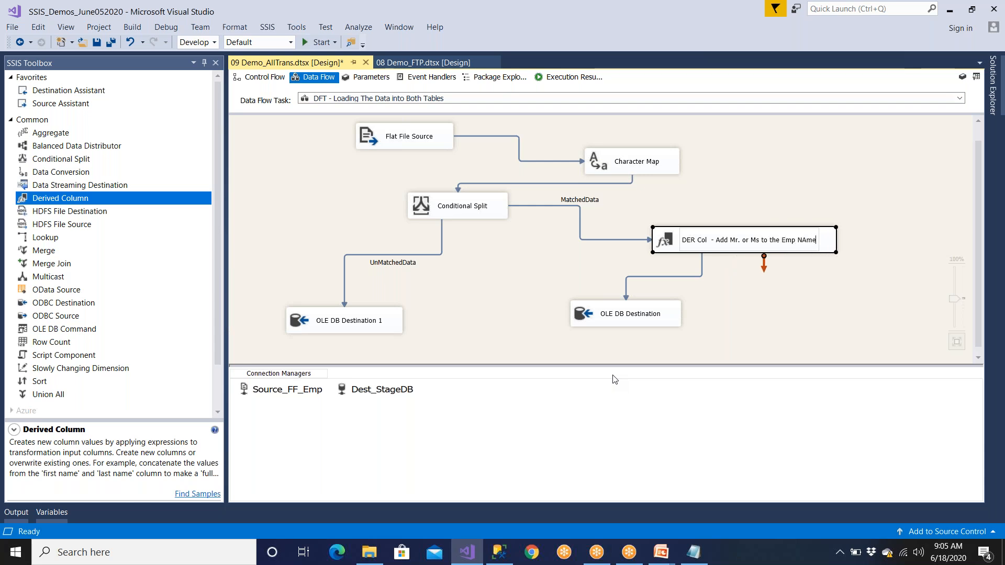
key("BackSpace")
key("BackSpace")
key("BackSpace")
key("BackSpace")
type("Name")
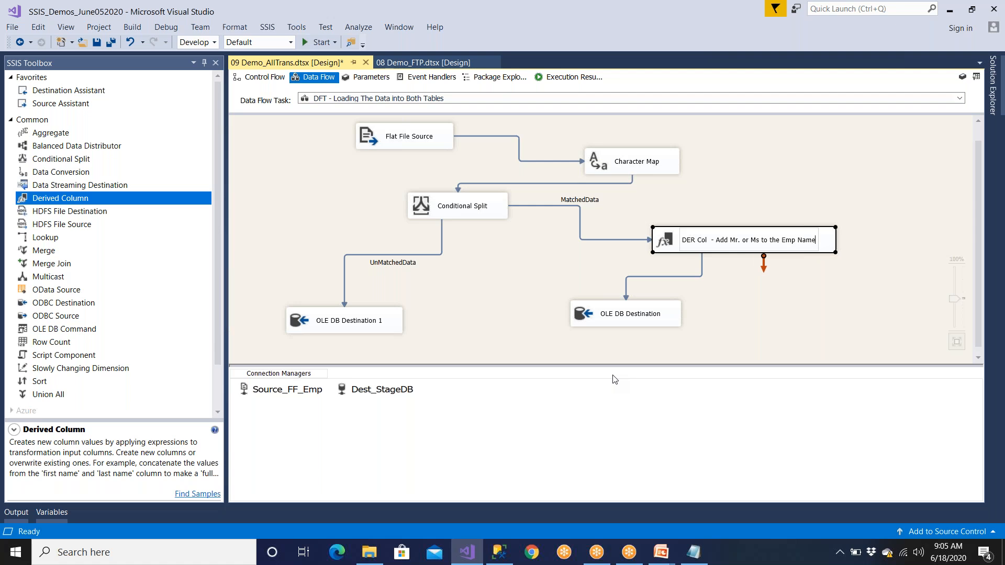
left_click(739, 312)
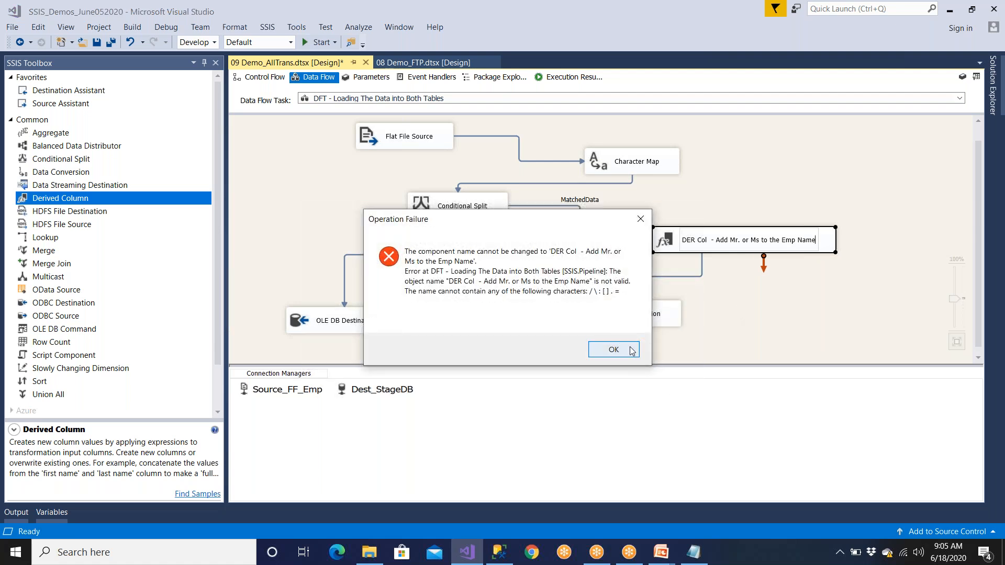
left_click(614, 349)
Step: Rename the Derived Column transformation as "Add Ms or Mr to the Emp Name" and save the package
left_click(718, 242)
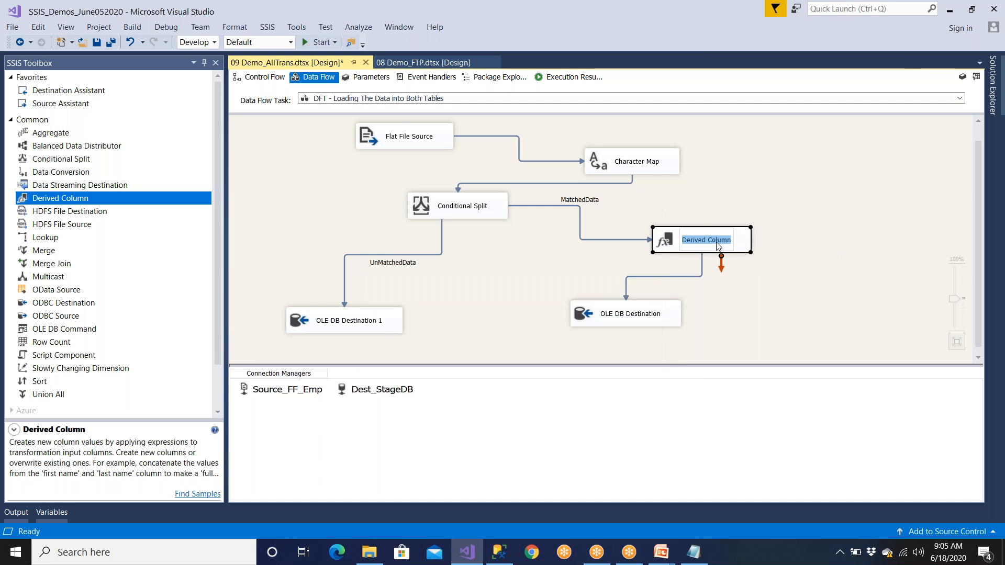
type("Add M")
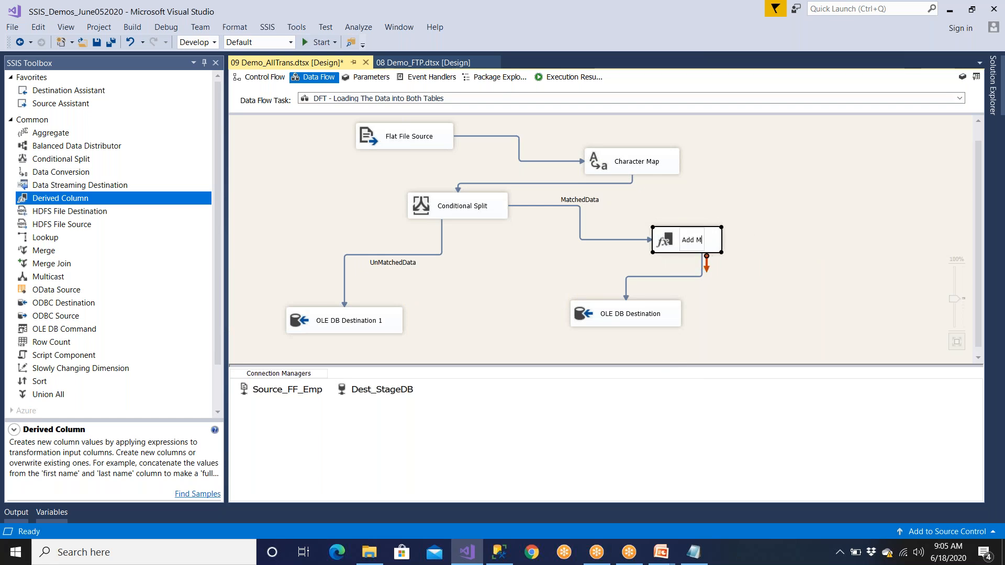
type("s and M")
key("BackSpace")
key("BackSpace")
key("BackSpace")
key("BackSpace")
key("BackSpace")
type("or M")
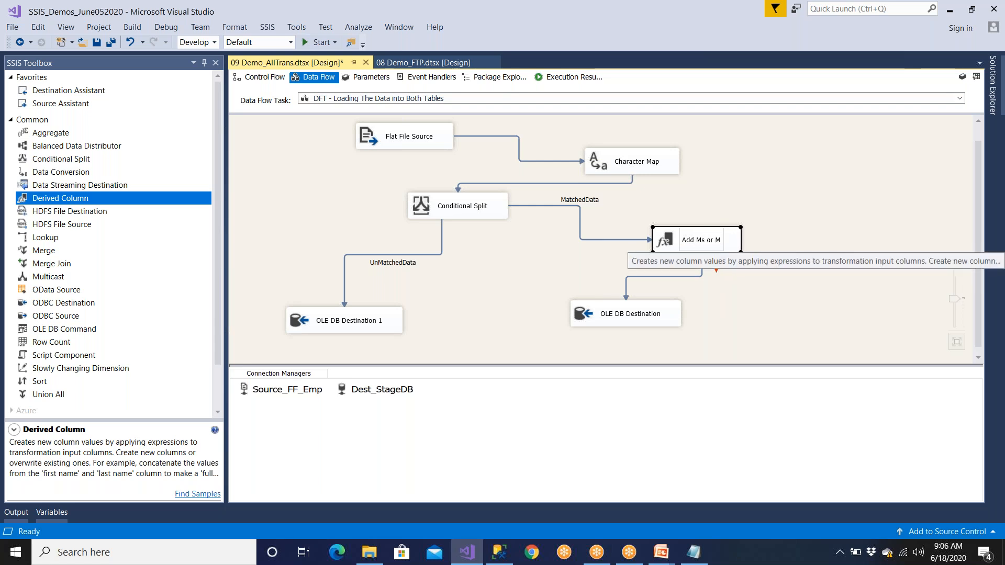
type("r to the EMo")
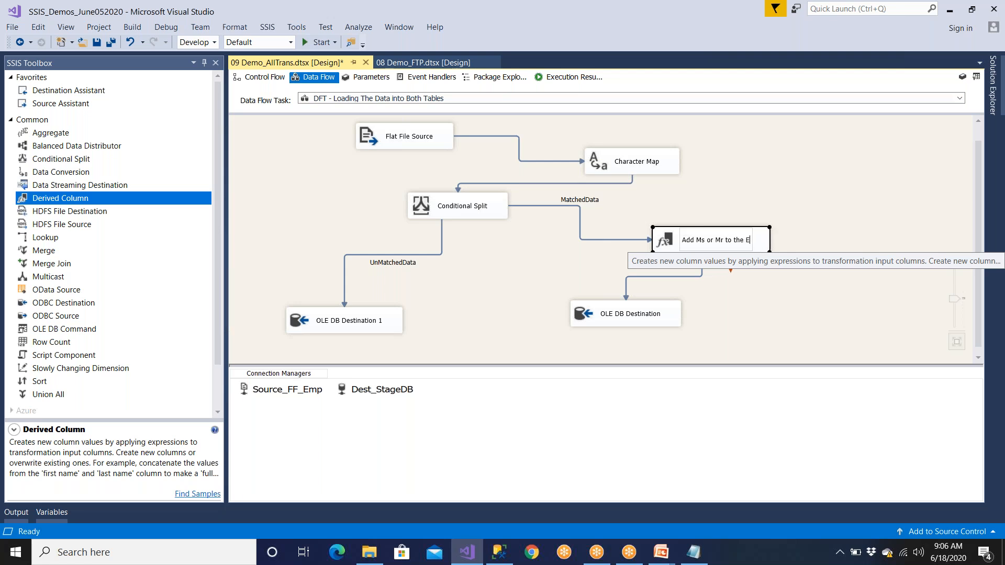
key("BackSpace")
key("BackSpace")
type("mp Name")
key("Return")
left_click(97, 42)
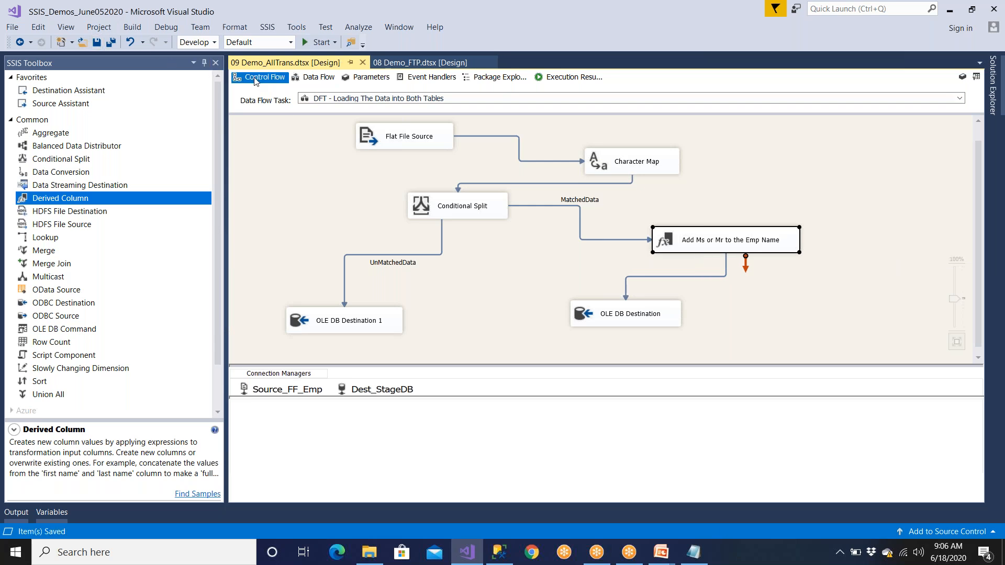
Step: Run the 09 Demo_AllTrans.dtsx package from its control flow, and return to design mode once execution completes
left_click(255, 78)
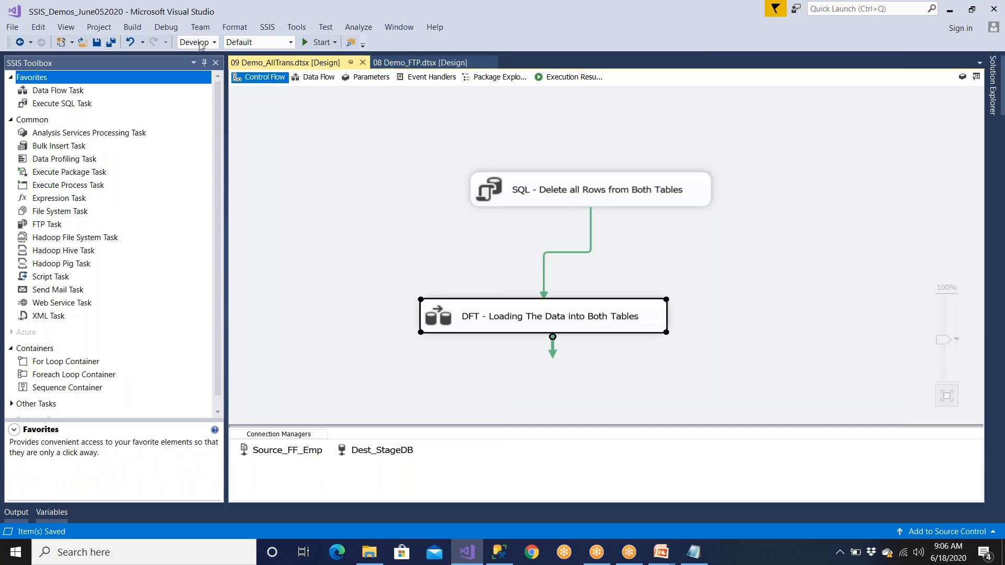
left_click(318, 41)
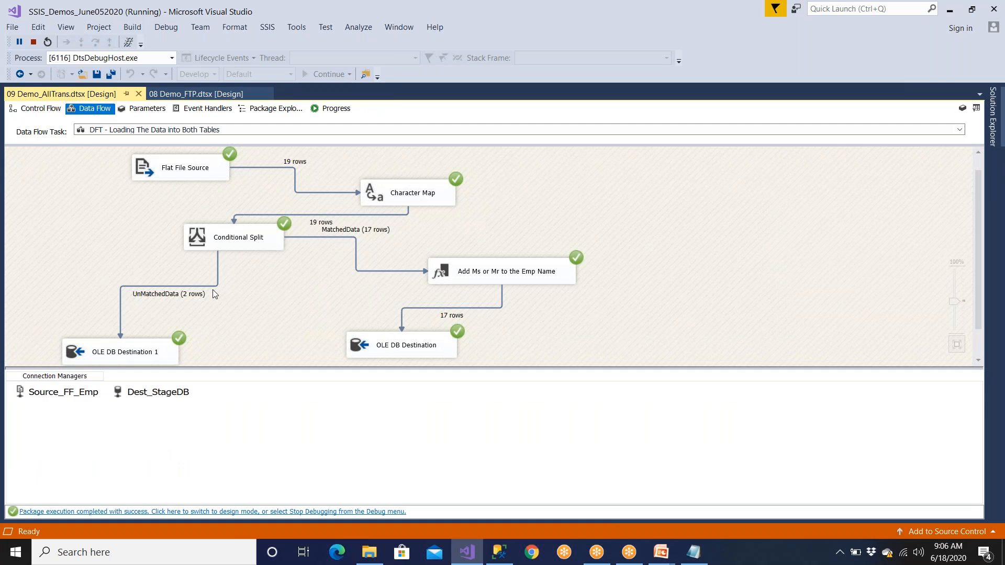
left_click(209, 511)
Step: Switch to SQL Server Management Studio and rerun the Stage_Employee query to check the NAME values
left_click(500, 552)
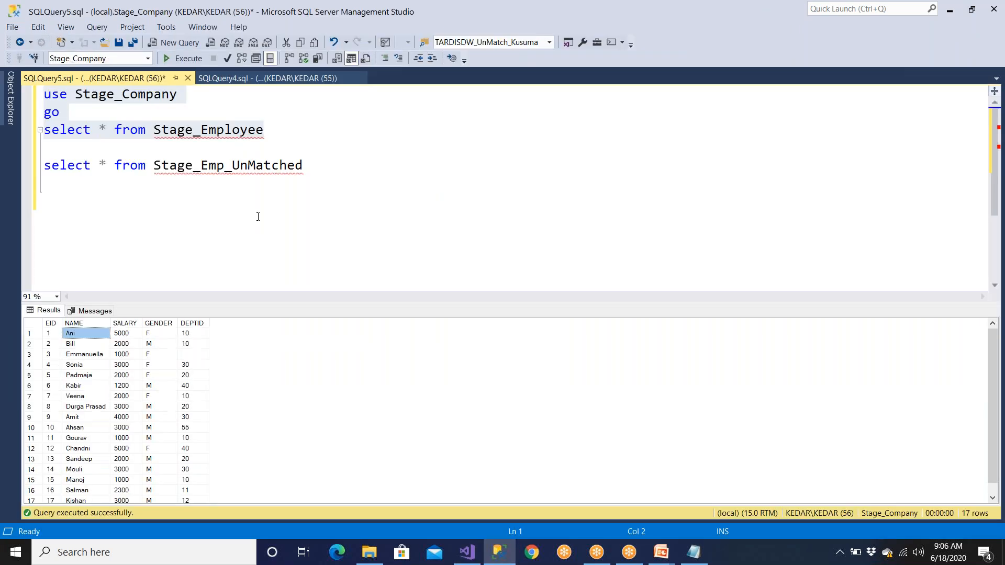
left_click(183, 59)
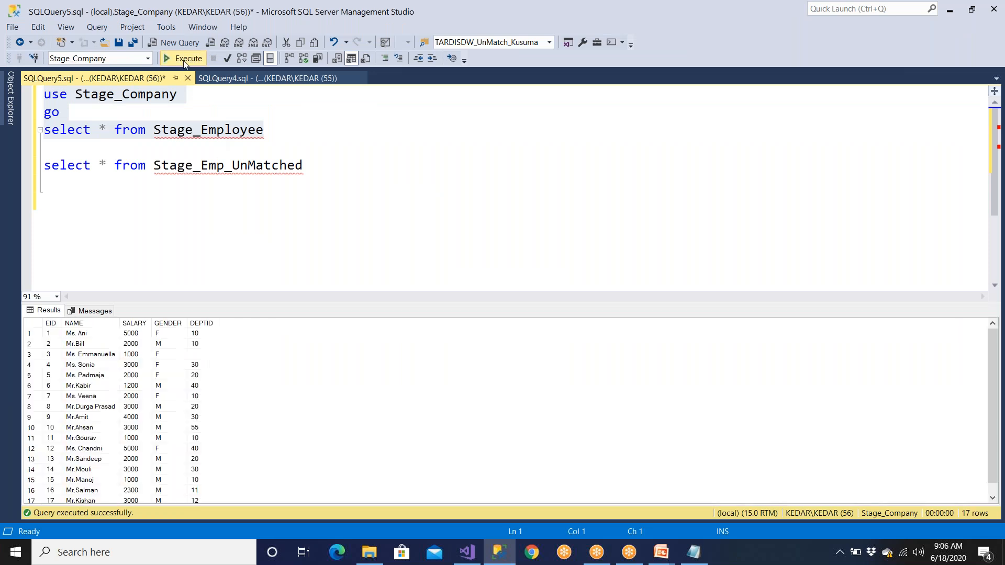
left_click(89, 356)
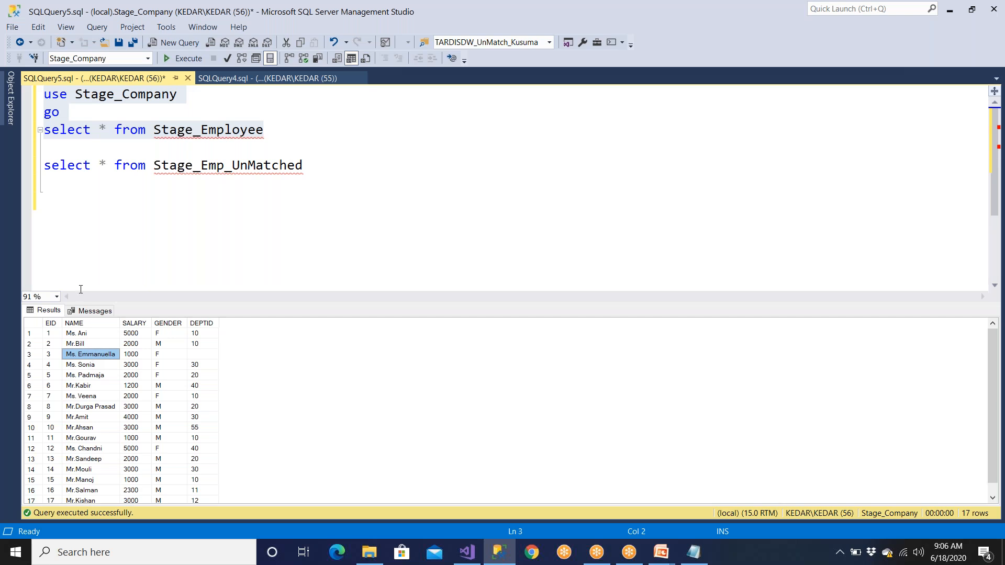
Step: Copy the entire Stage_Employee result grid with headers and paste it into a new Excel workbook starting at cell A1
left_click(36, 327)
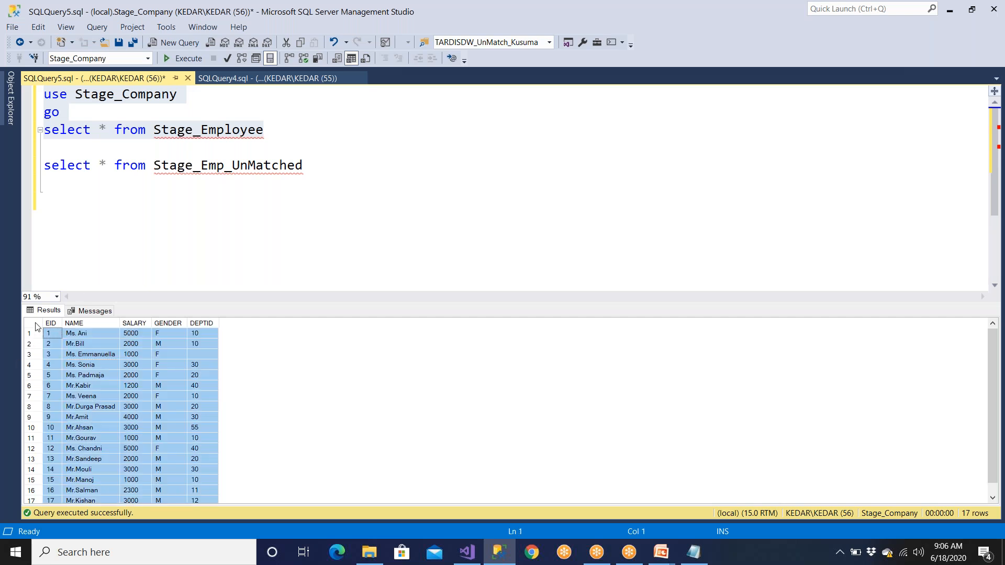
right_click(35, 327)
left_click(61, 347)
right_click(35, 327)
left_click(52, 350)
key("super")
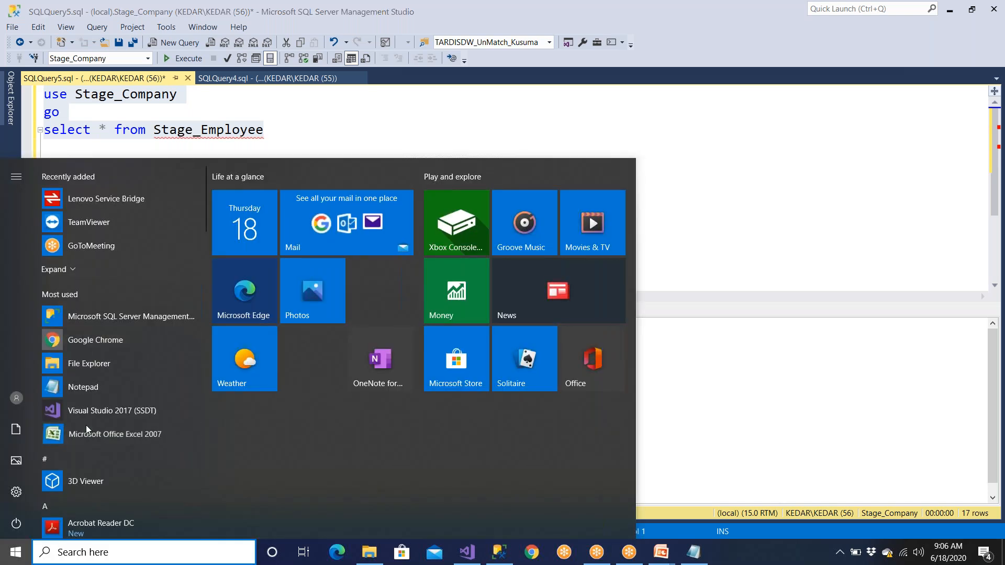
left_click(87, 433)
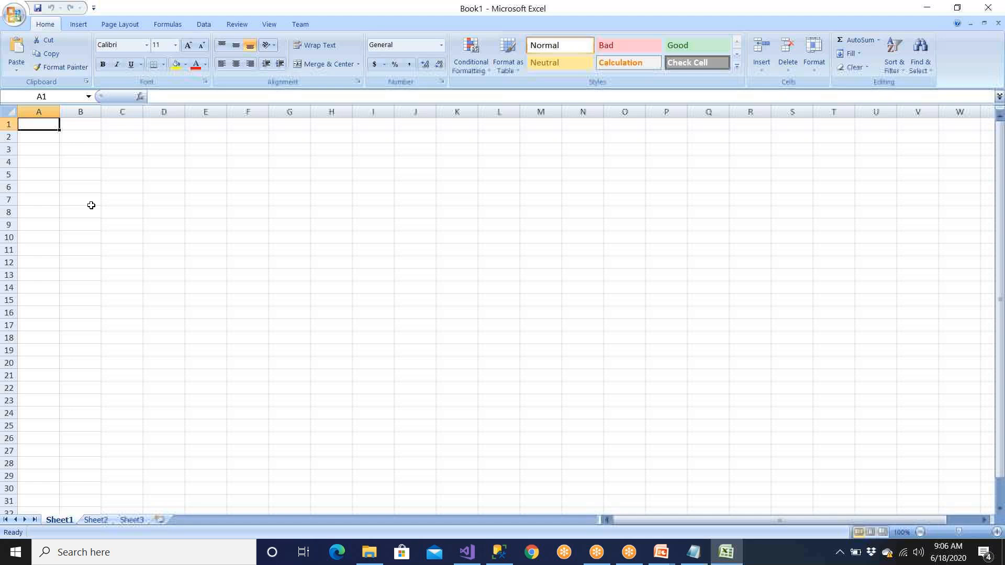
key("ctrl+v")
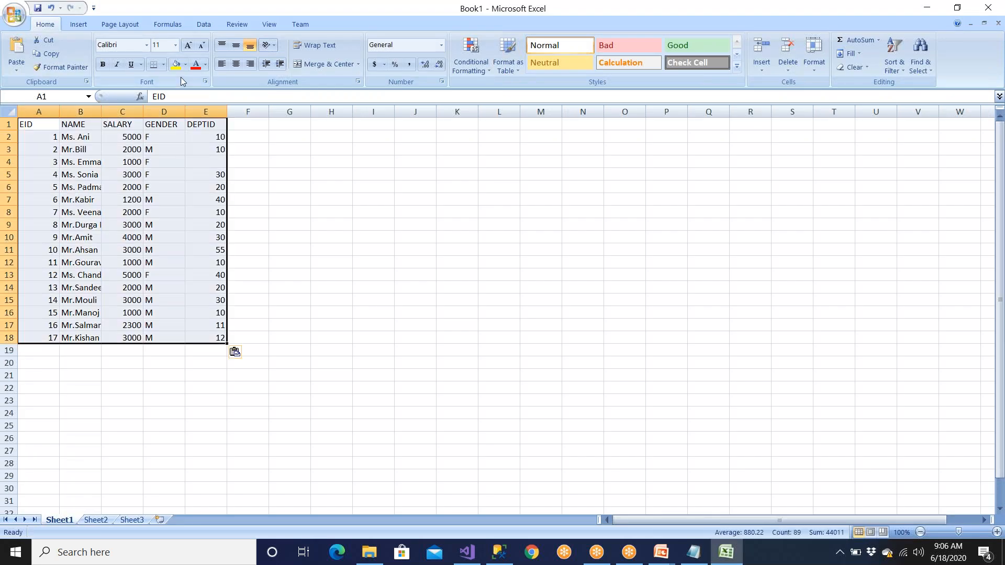
Step: Set the pasted table's font size to 22 and fit the NAME, SALARY and GENDER column widths to their contents
left_click(176, 45)
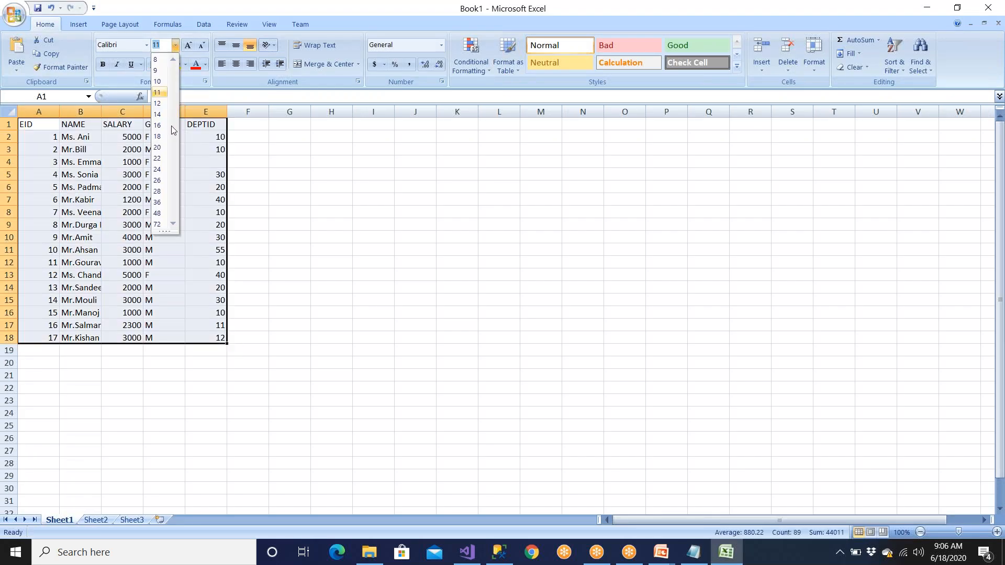
left_click(157, 158)
left_click(107, 126)
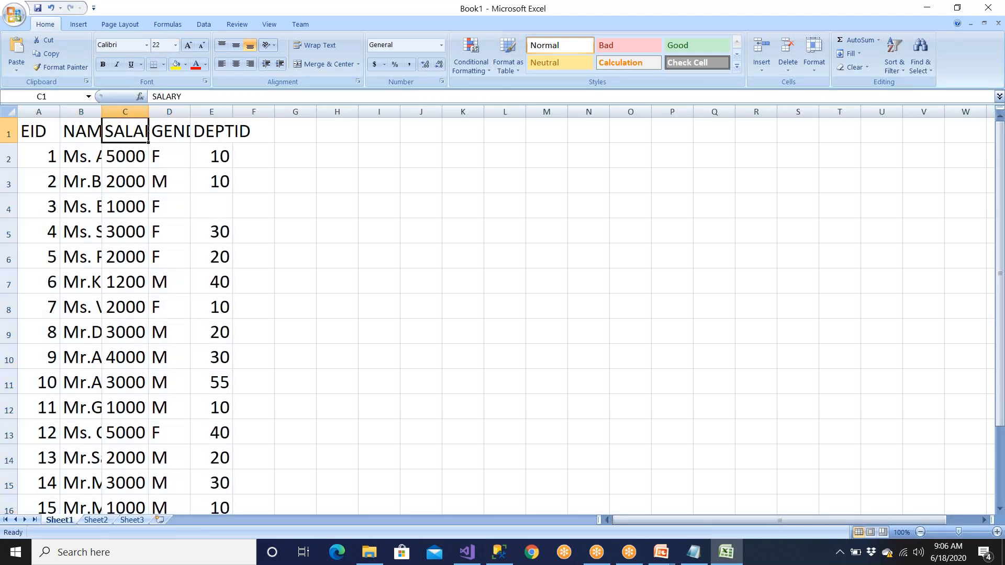
double_click(102, 114)
left_click_drag(250, 114, 252, 114)
double_click(252, 115)
double_click(309, 114)
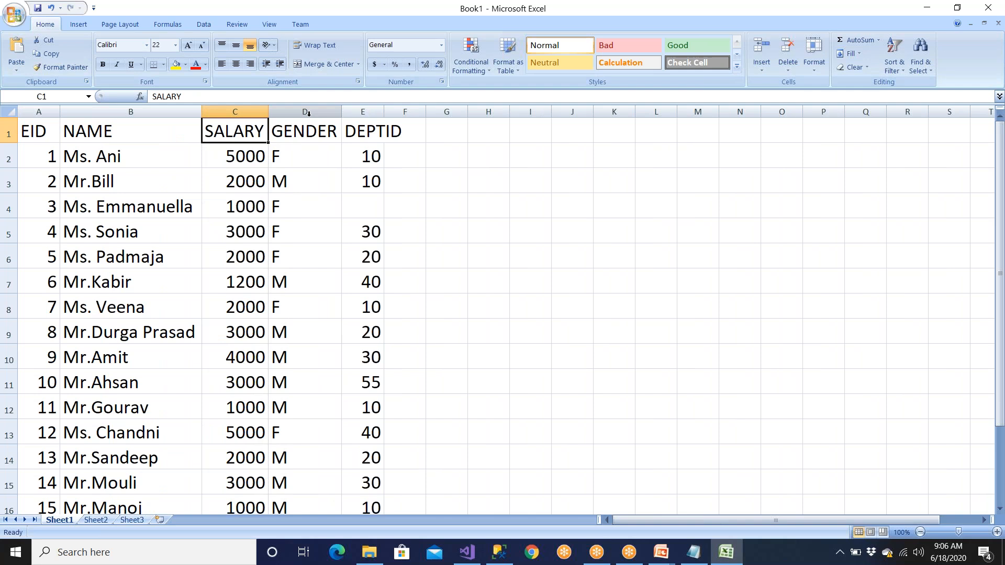
Step: Centre the contents of the SALARY, GENDER and DEPTID columns horizontally
left_click(309, 123)
left_click(305, 112)
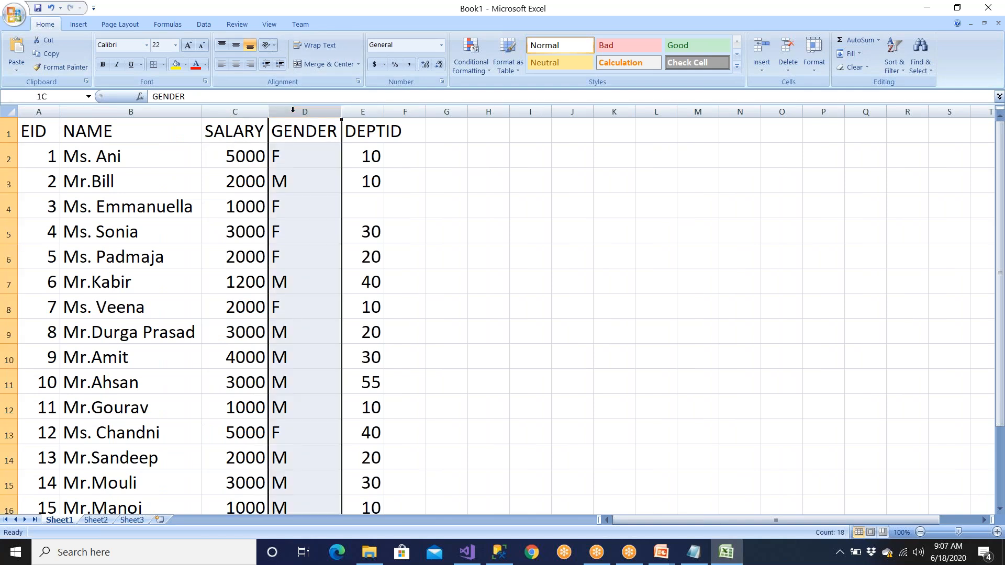
left_click(236, 63)
left_click_drag(235, 111, 405, 112)
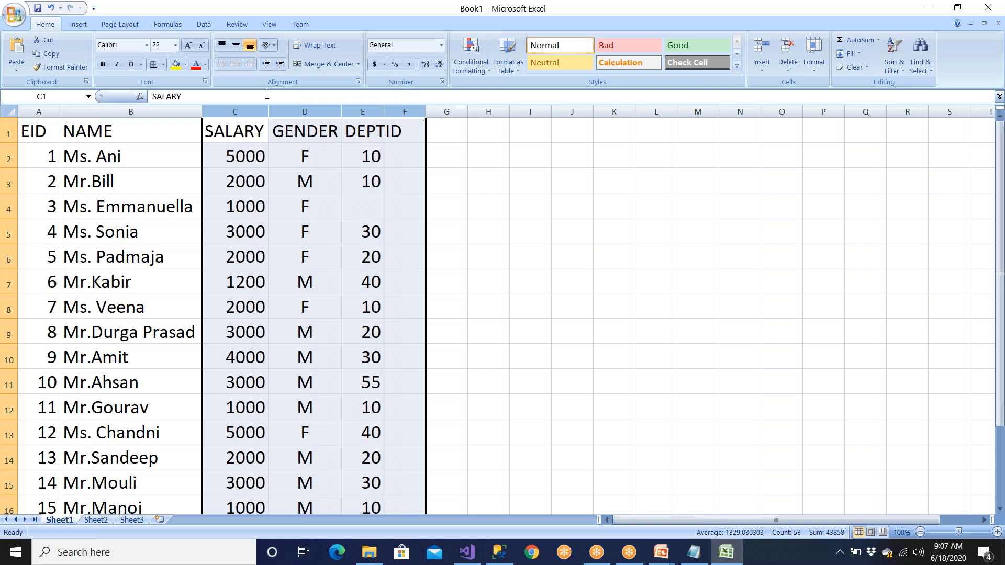
left_click(237, 65)
left_click(235, 181)
Step: Fill the header row A1:E1 with yellow and fit the DEPTID column width to its contents
left_click_drag(58, 134, 357, 137)
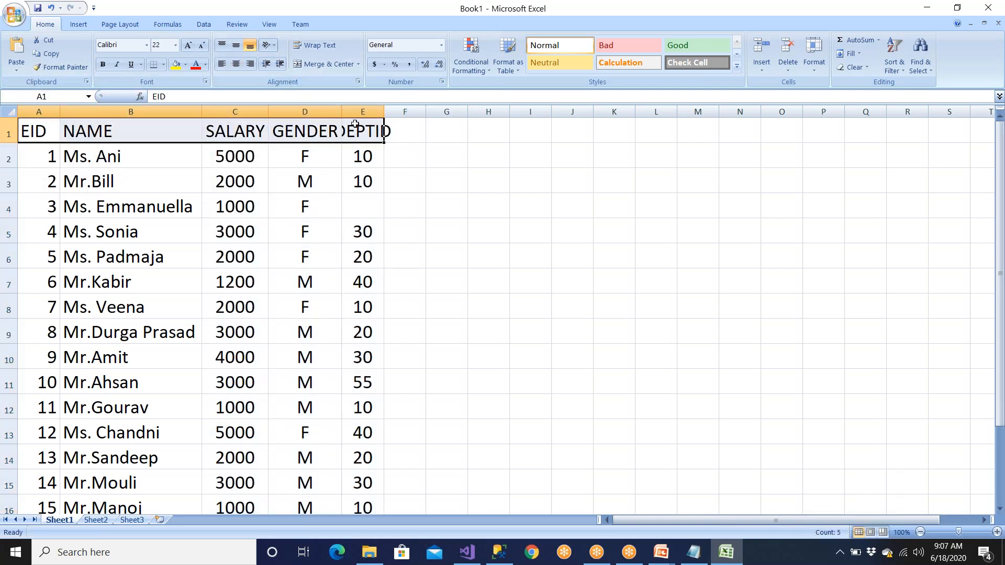
left_click(177, 64)
double_click(385, 112)
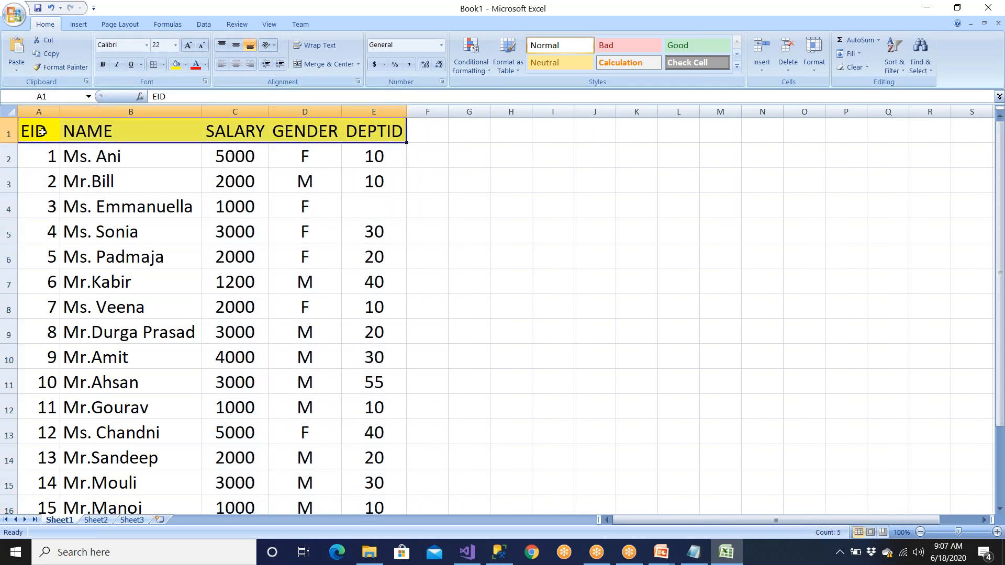
Step: Centre the EID column's contents and widen the NAME column
left_click(40, 111)
left_click(236, 64)
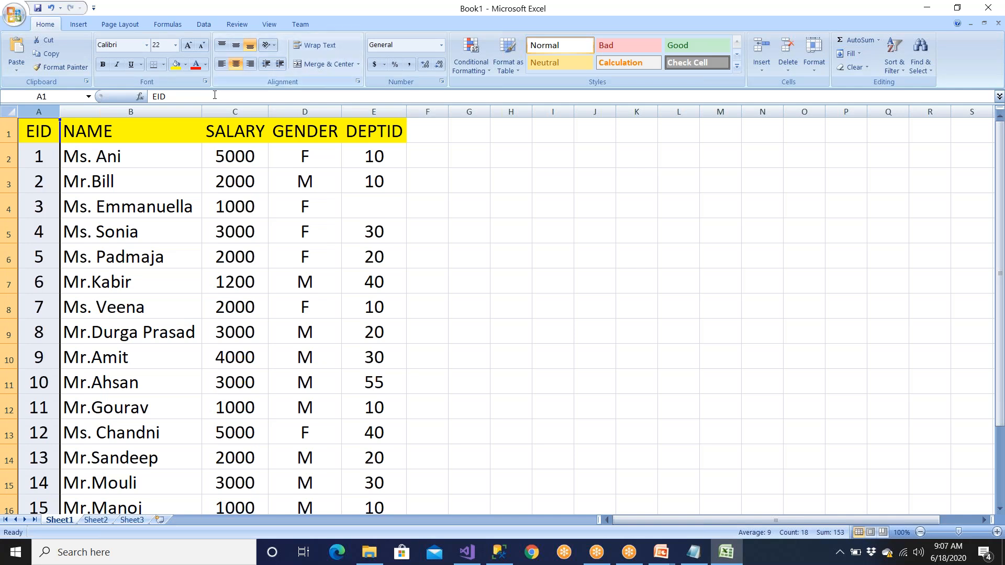
left_click_drag(202, 111, 245, 108)
left_click(209, 205)
Step: Check the prefixed names down the NAME column and insert a space after "Mr." in cell B17
left_click(133, 159)
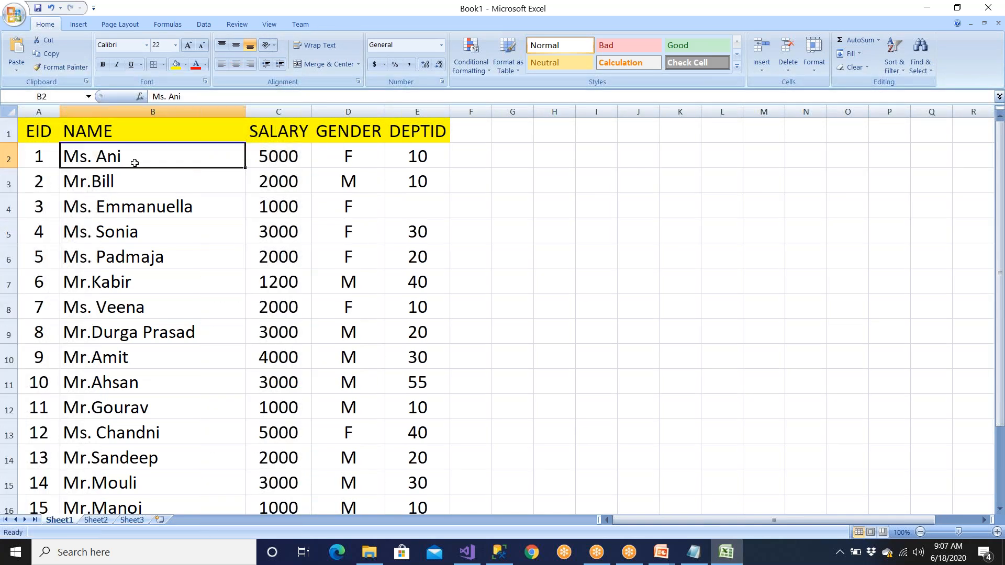
left_click(131, 183)
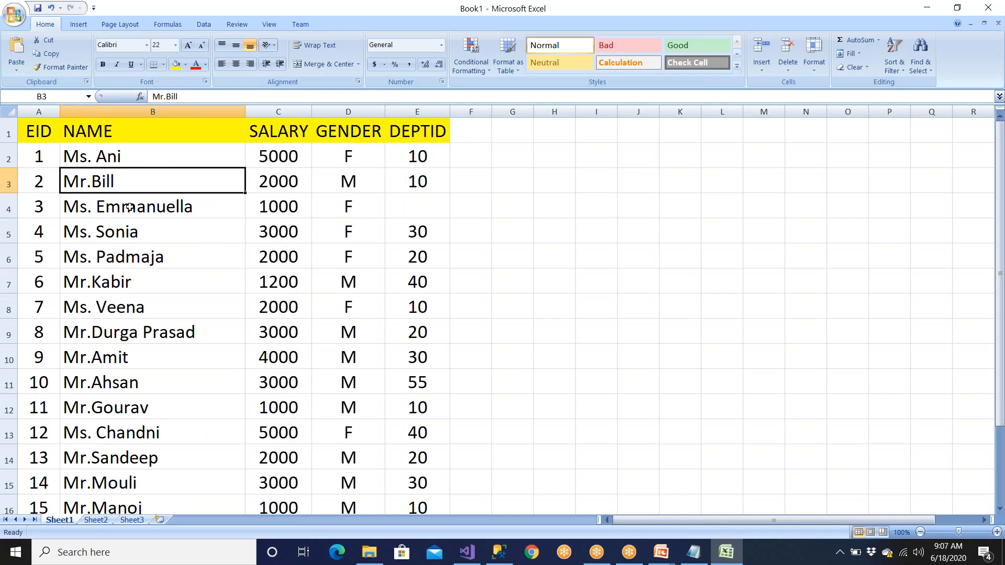
scroll(129, 206, "down", 4)
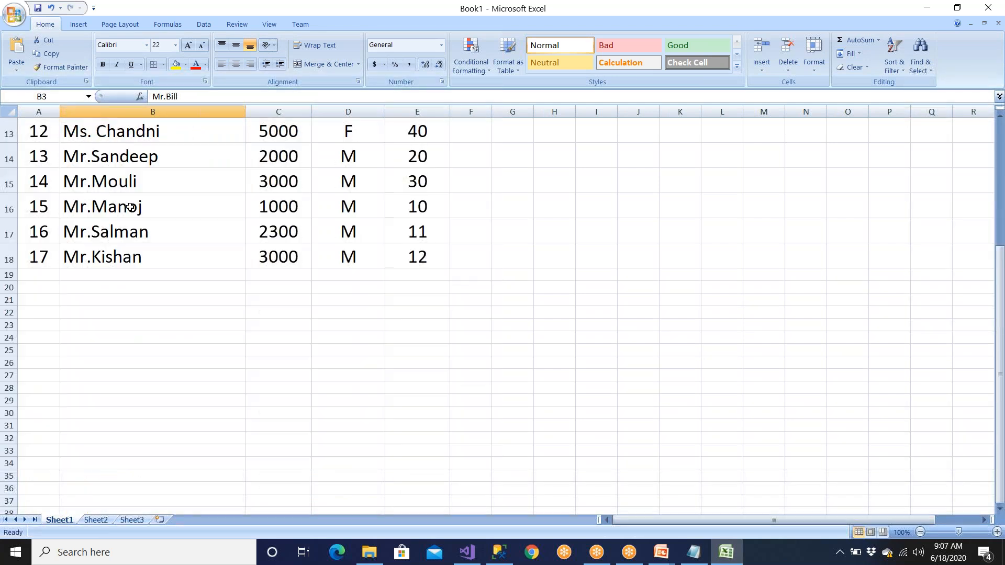
double_click(90, 232)
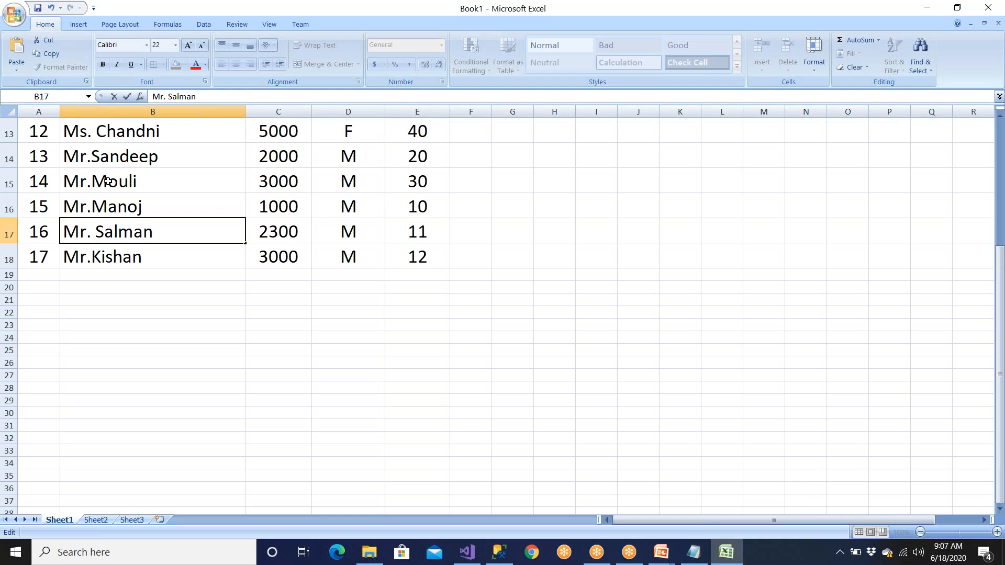
Step: In Visual Studio, open the "Add Ms or Mr to the Emp Name" transformation editor, maximize it and widen the Expression column
left_click(96, 134)
left_click(467, 552)
double_click(691, 245)
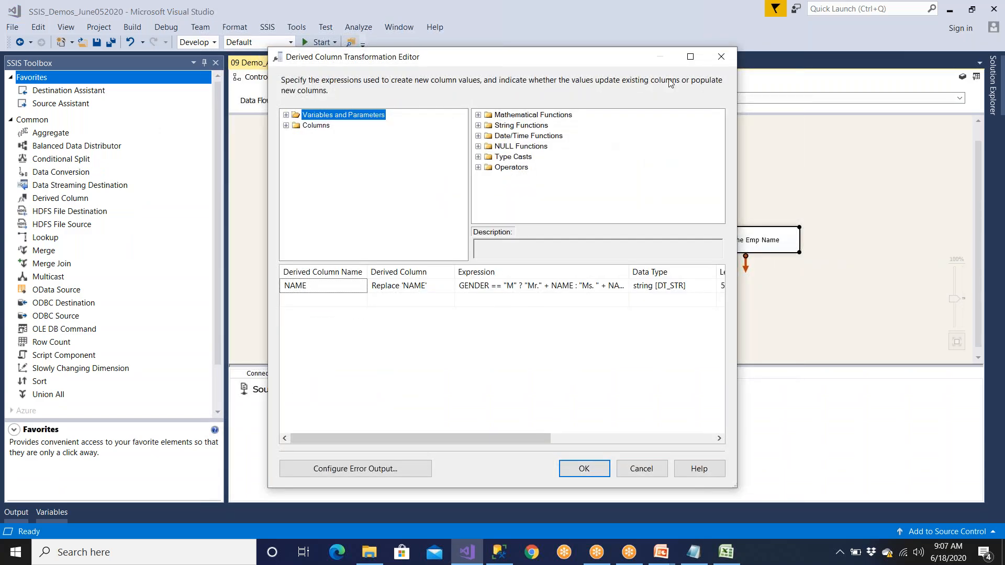
left_click(691, 57)
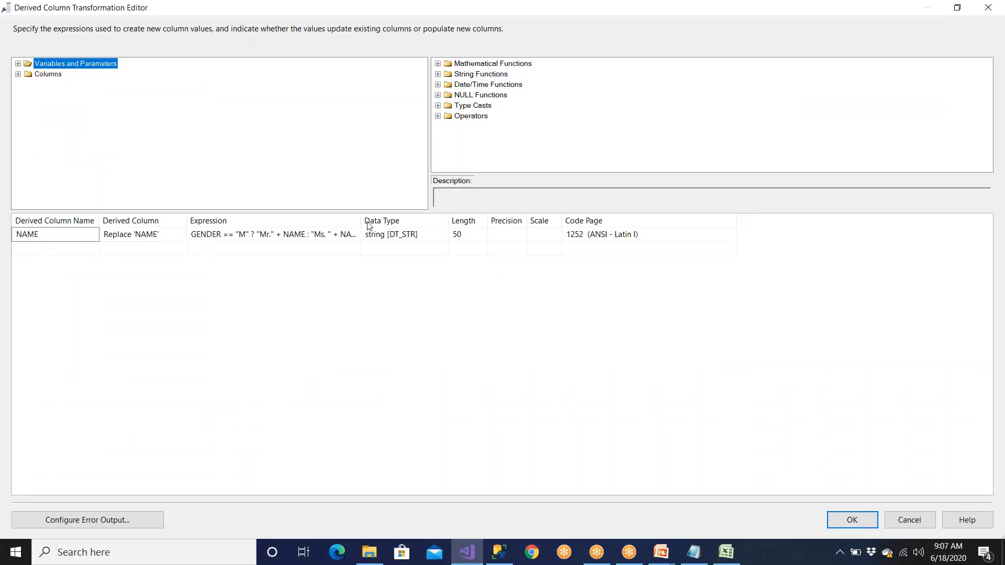
left_click_drag(360, 226, 543, 223)
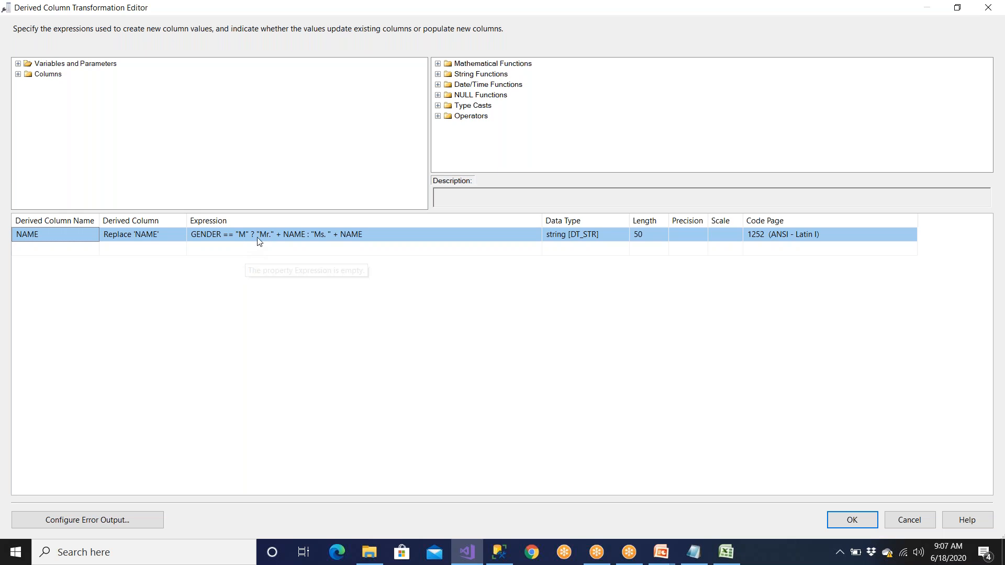
Step: Add a space after "Mr." in the NAME expression, compare it with the Notepad draft, and accept the transformation changes
left_click(271, 235)
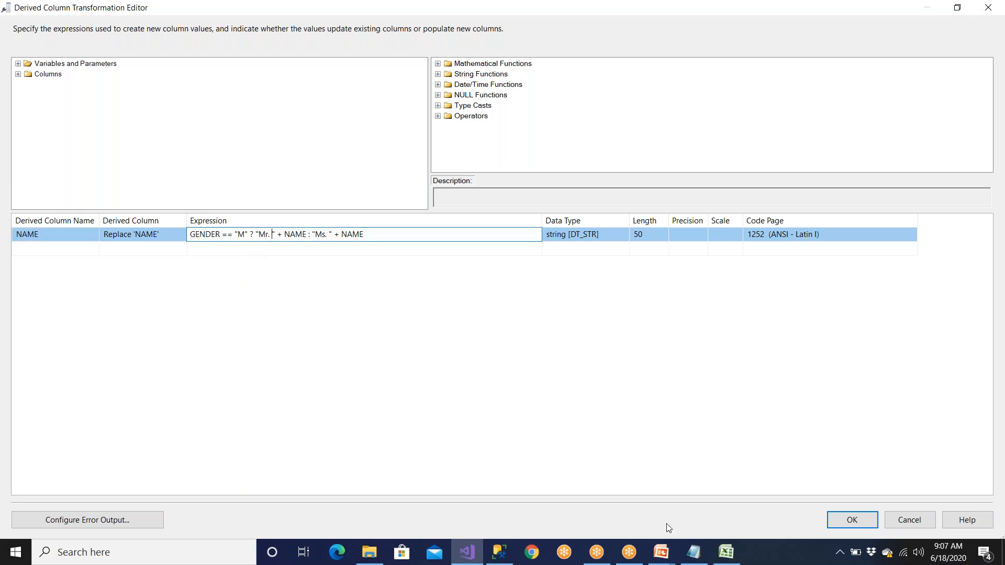
left_click(694, 553)
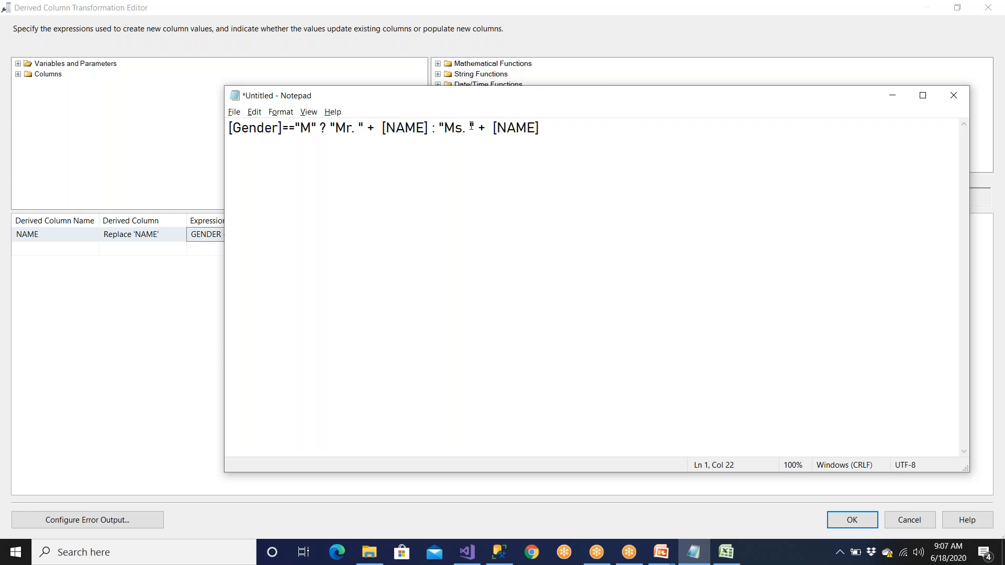
left_click_drag(467, 127, 472, 129)
left_click(181, 298)
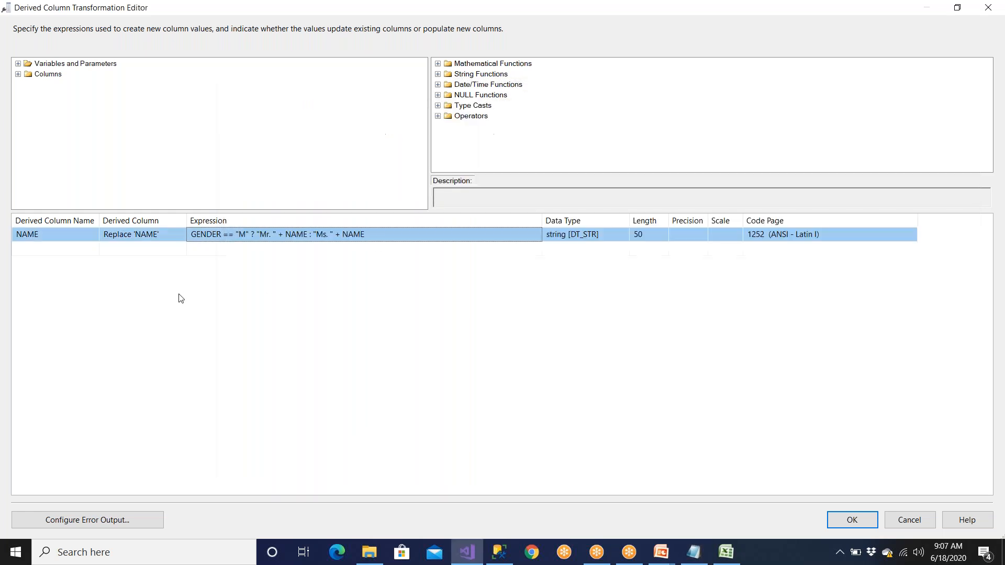
left_click(845, 520)
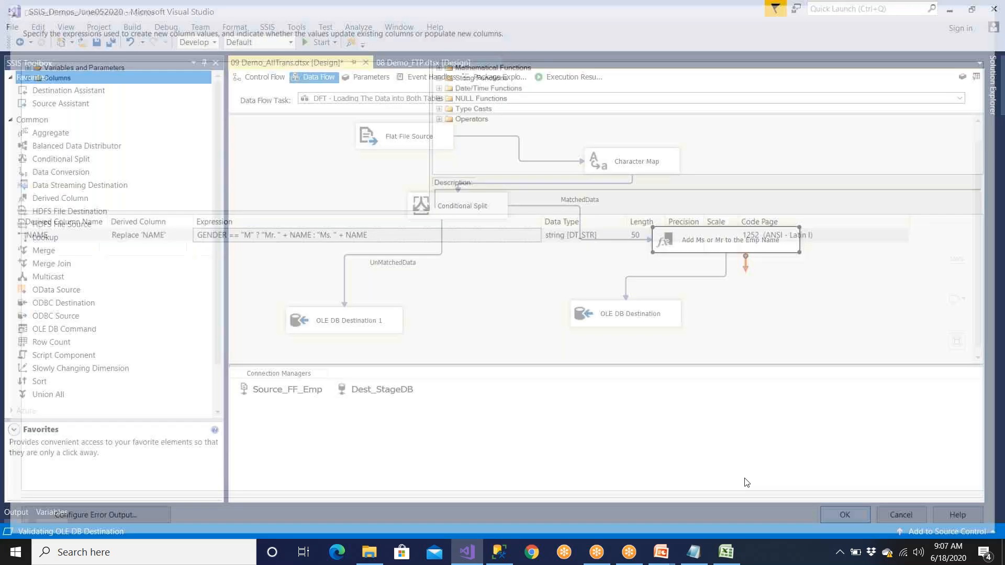
Step: Save and run the SSIS package, and rerun the Stage_Employee query in SQL Server Management Studio
left_click(97, 42)
left_click(319, 42)
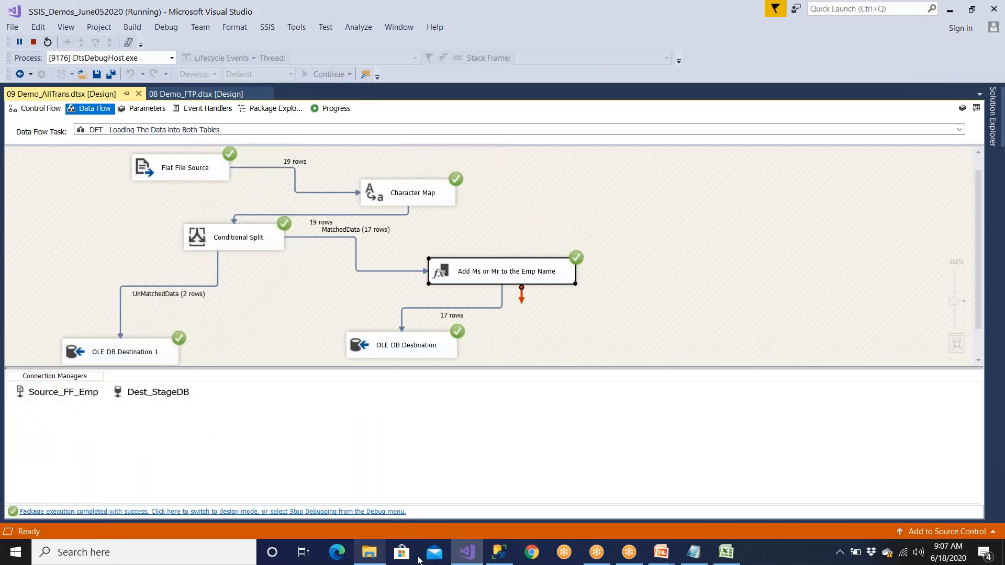
left_click(500, 552)
left_click(180, 59)
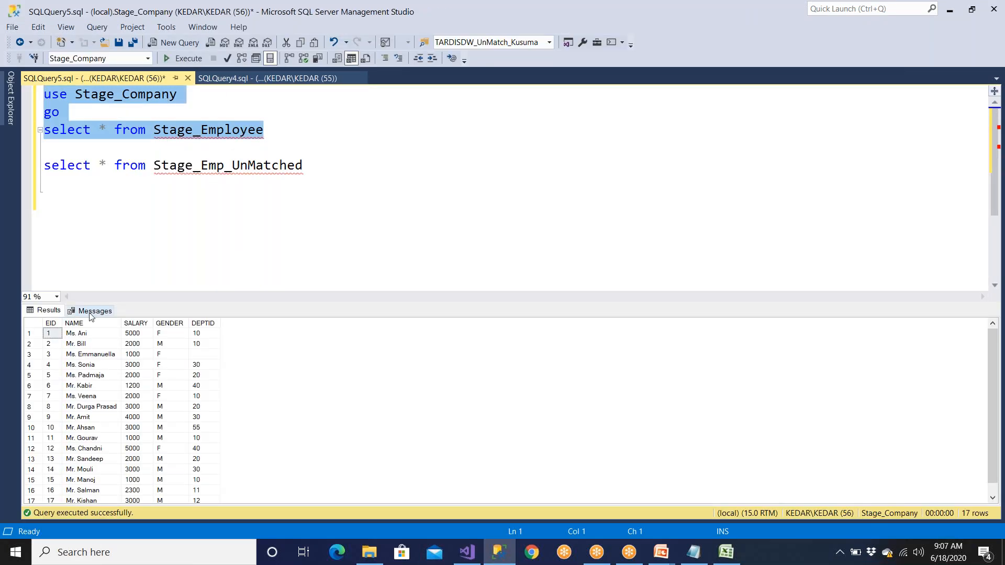
Step: Copy the entire Stage_Employee query result together with its column headers
left_click(37, 323)
right_click(37, 322)
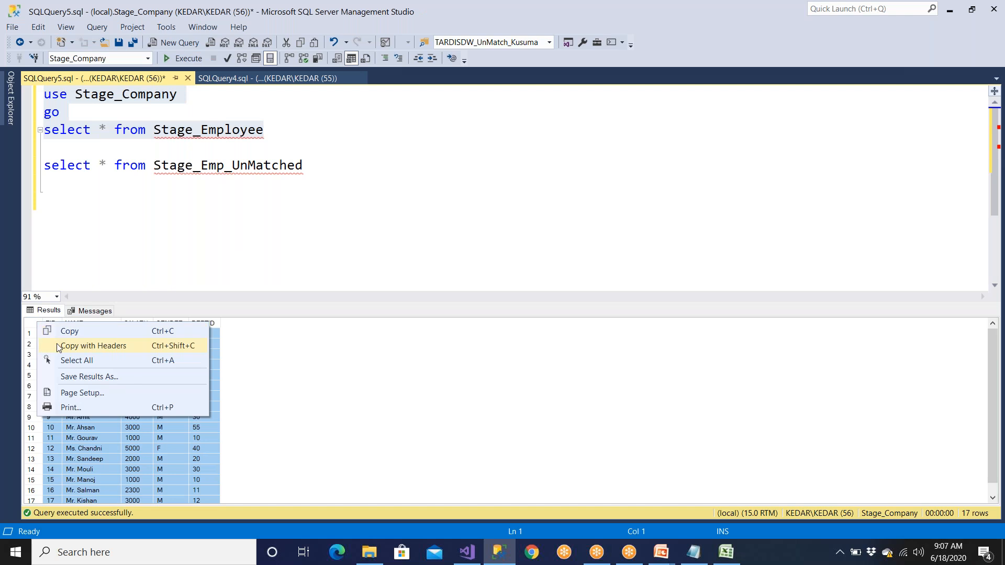
left_click(63, 346)
Step: In Excel, clear the old data from Sheet1 and paste the copied query result starting at cell A1
left_click(727, 552)
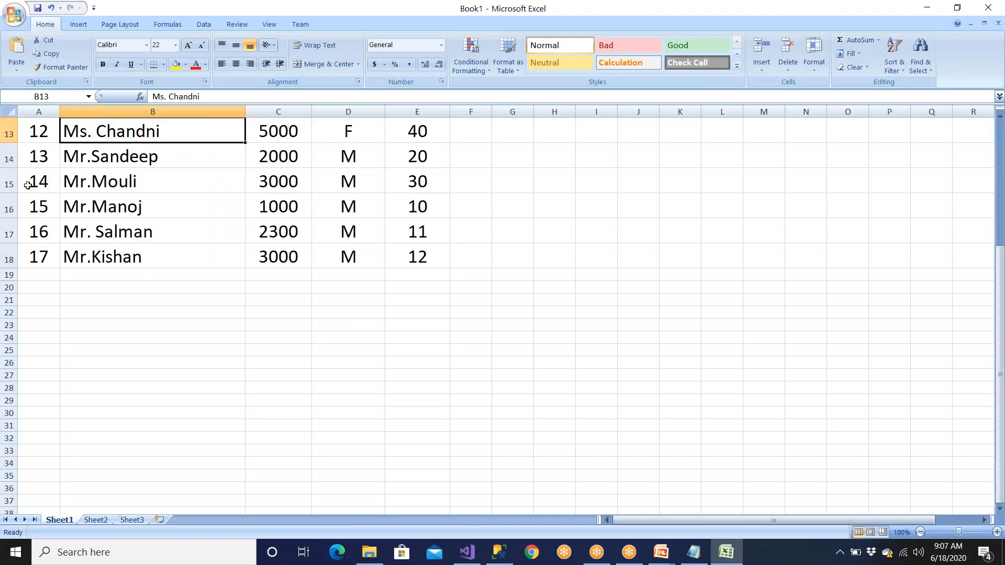
scroll(28, 186, "up", 4)
left_click(8, 122)
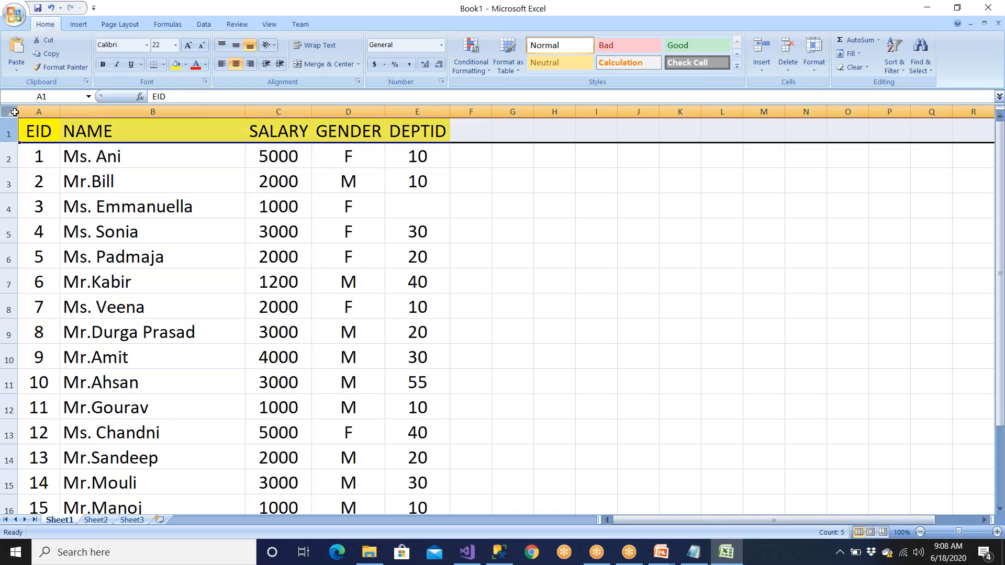
left_click(14, 112)
key("Delete")
left_click(40, 135)
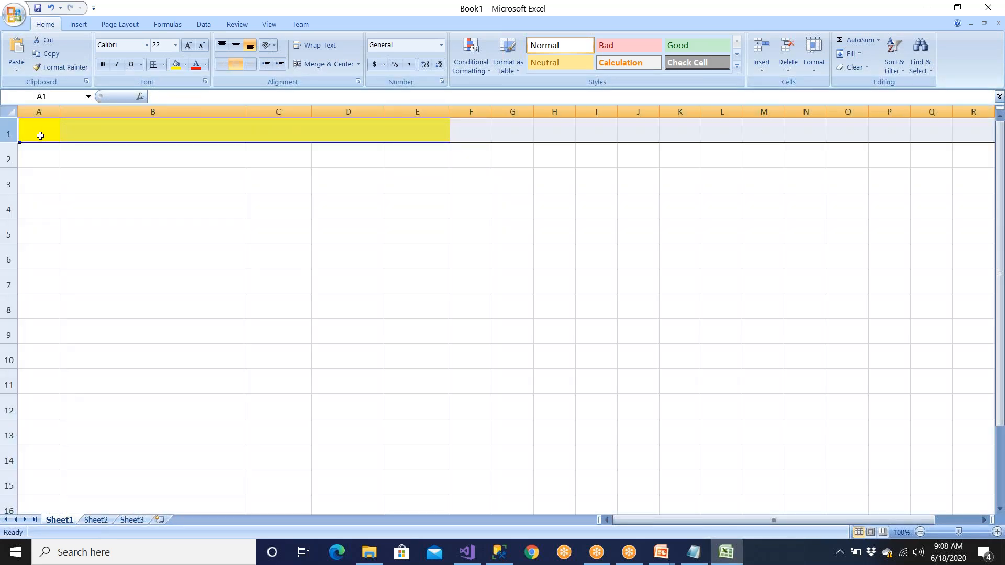
key("ctrl+z")
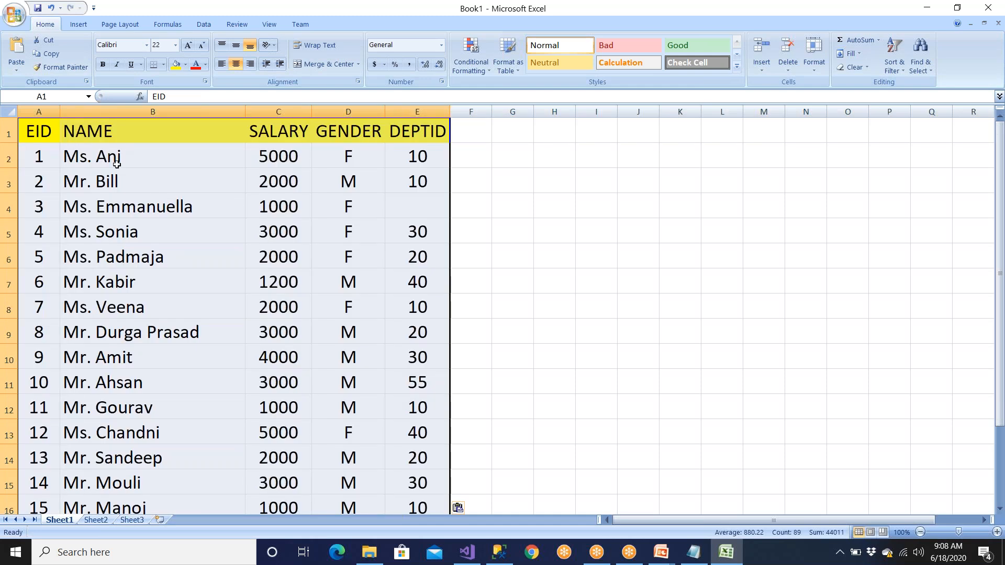
Step: Check the spacing between title and name in the pasted NAME column down to the last employee row
left_click(92, 159)
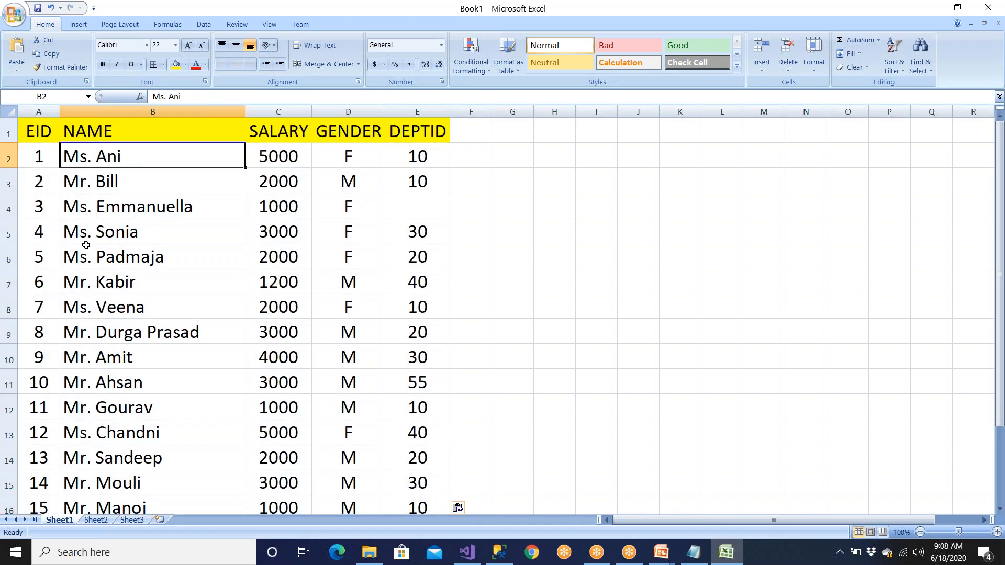
left_click(109, 230)
left_click(107, 279)
scroll(112, 278, "down", 4)
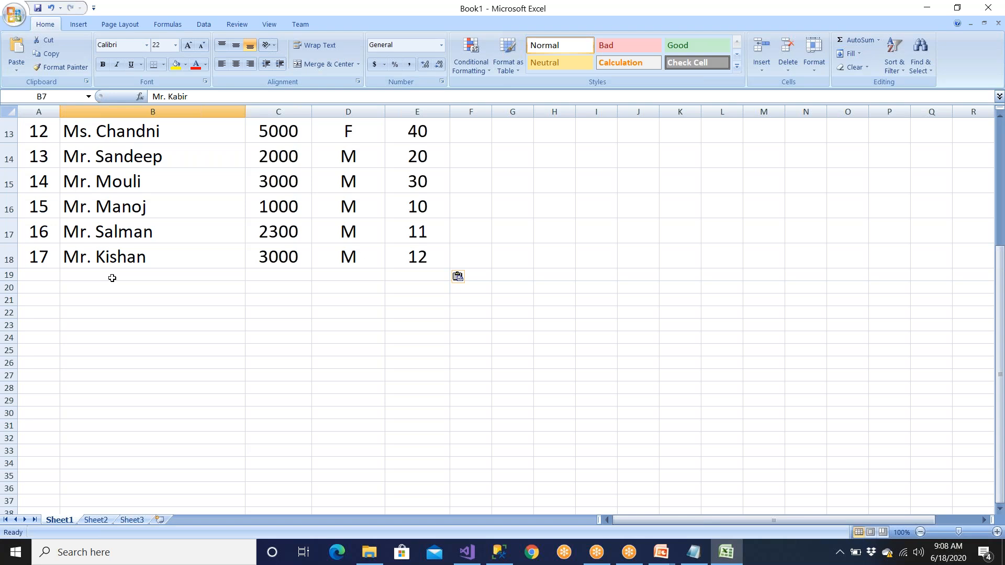
scroll(112, 278, "up", 4)
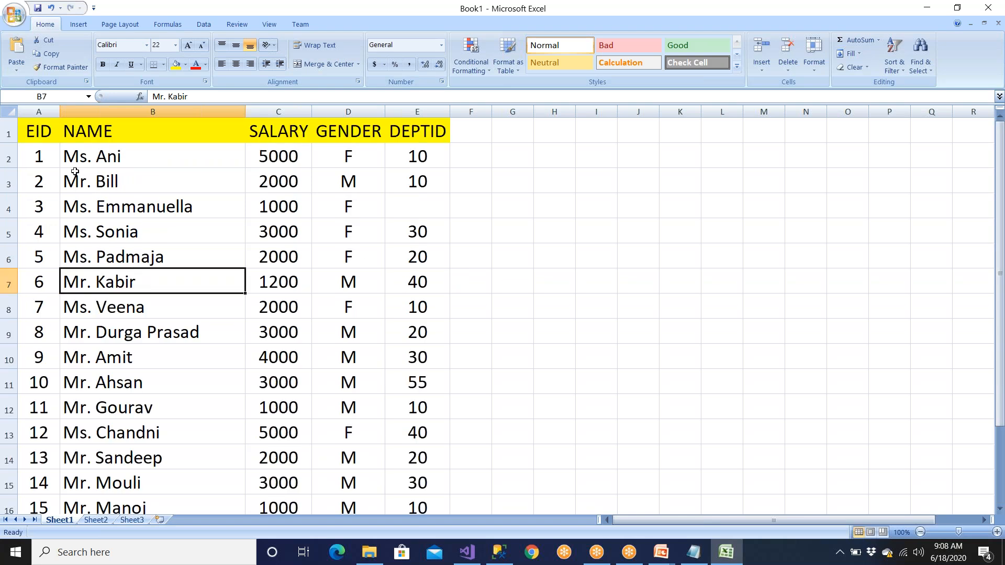
left_click_drag(74, 158, 471, 284)
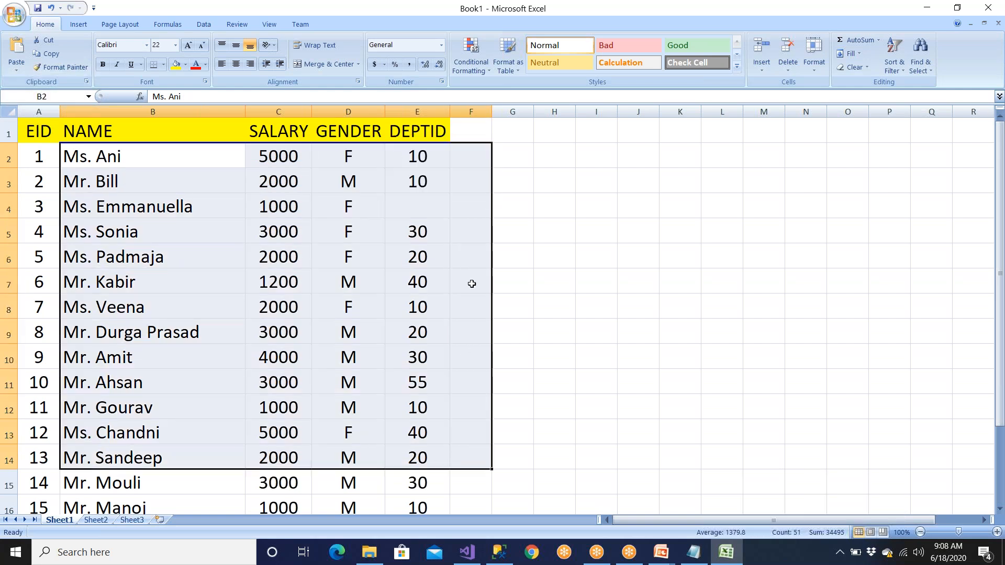
Step: Widen column F and enter the header Insert_Date in cell F1
left_click(471, 131)
left_click_drag(493, 112, 565, 112)
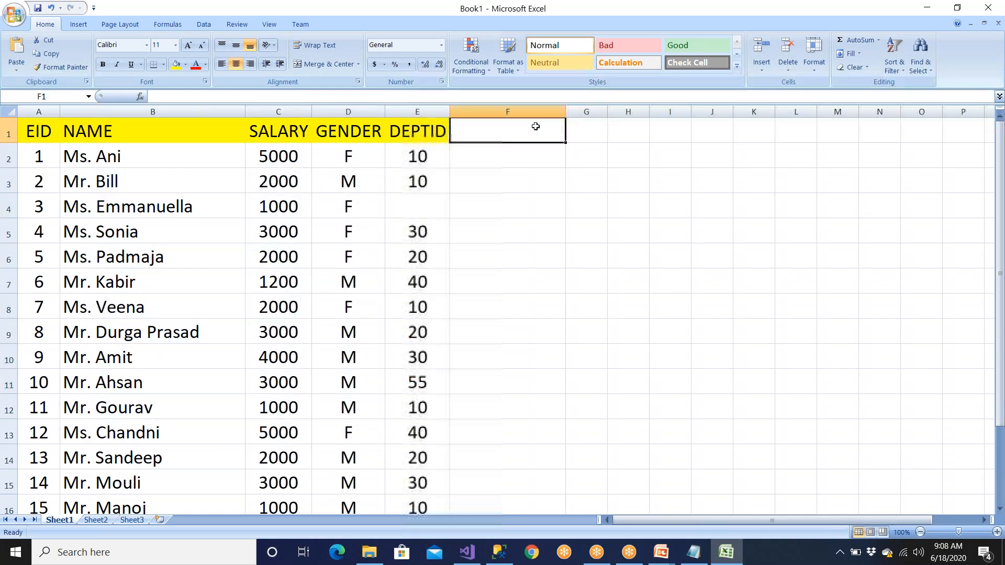
type("I")
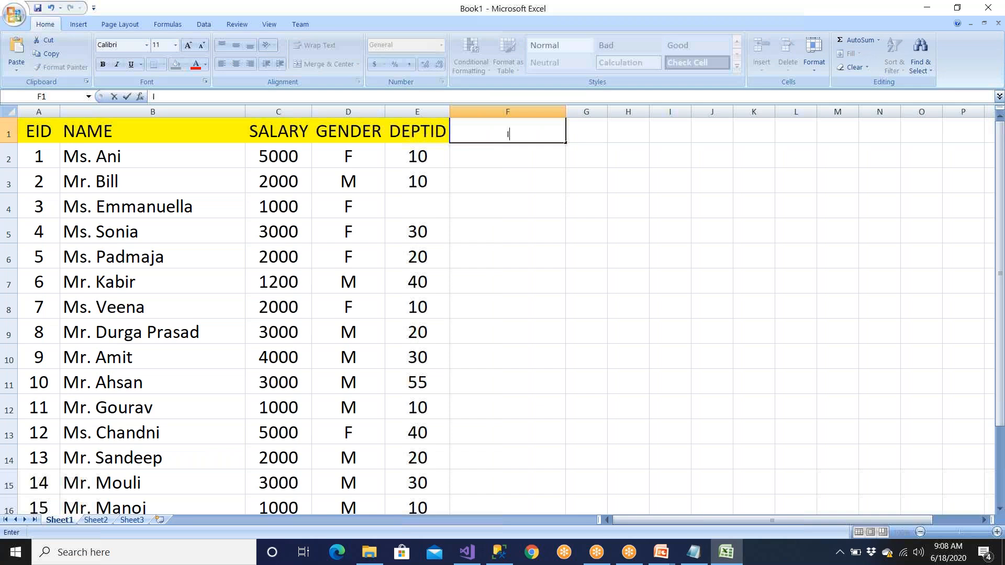
type("nsert_Date")
left_click(508, 206)
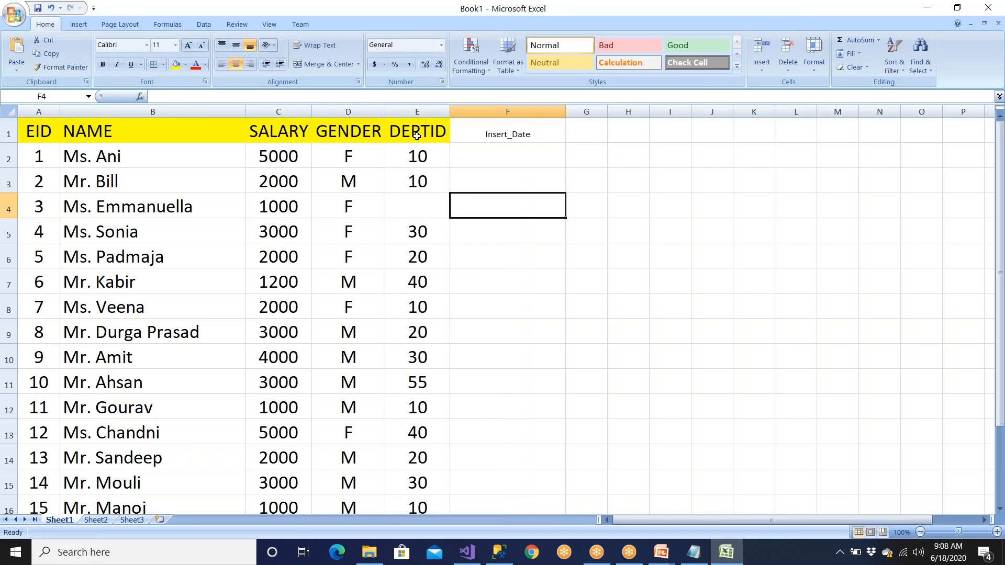
Step: Copy the DEPTID header's formatting onto the Insert_Date header with Format Painter
left_click(417, 131)
left_click(60, 67)
left_click(477, 135)
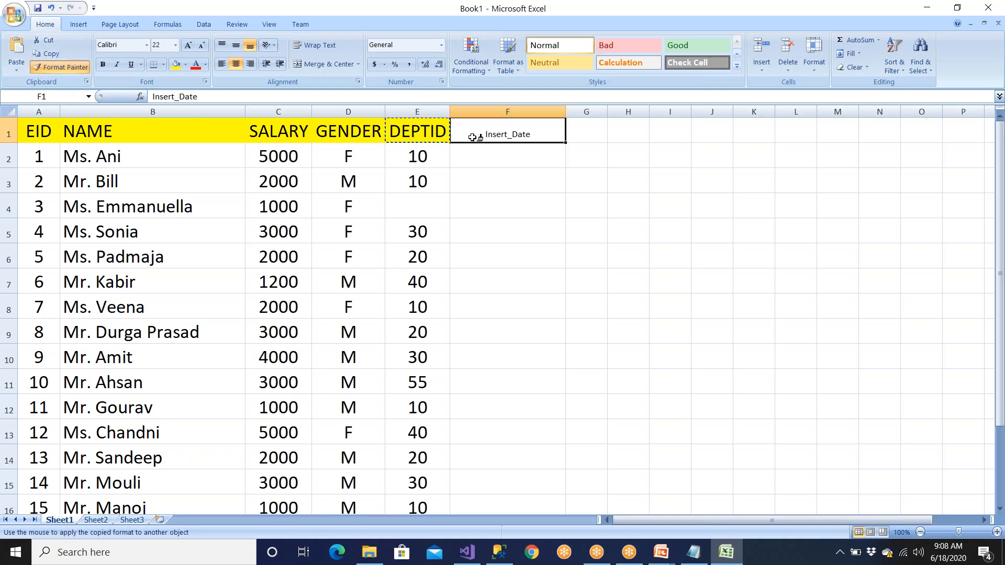
left_click(478, 173)
left_click(502, 153)
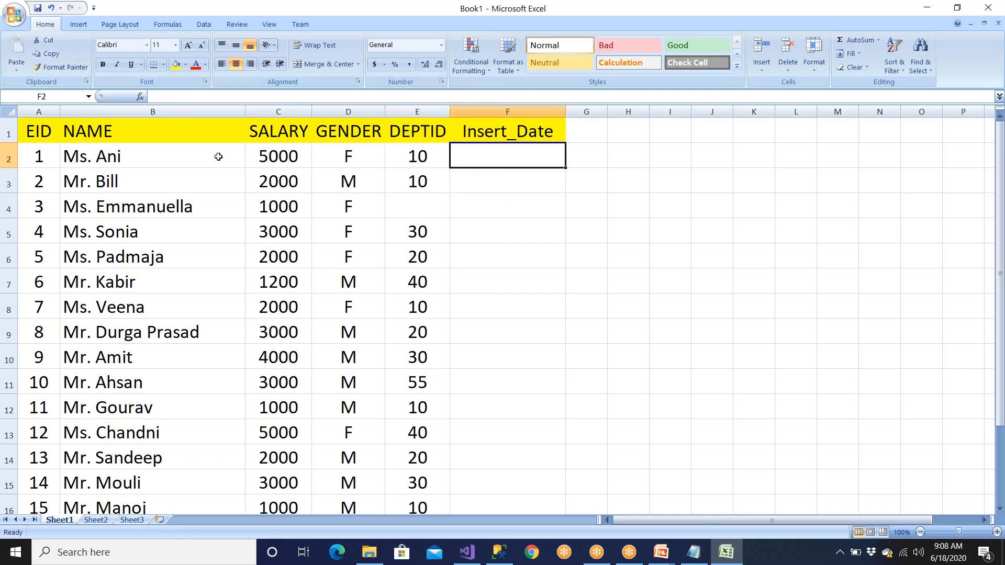
left_click(144, 155)
left_click_drag(479, 161, 511, 416)
left_click(488, 179)
left_click(488, 157)
left_click(487, 179)
left_click(488, 152)
left_click(77, 163)
left_click_drag(77, 163, 419, 158)
left_click(488, 157)
left_click(492, 182)
left_click(70, 204)
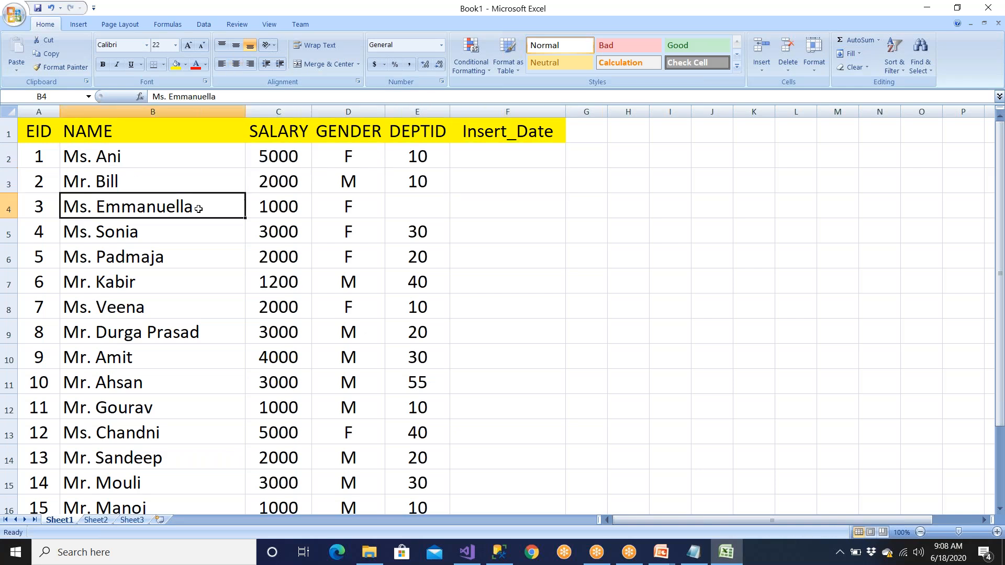
left_click(487, 209)
left_click(175, 260)
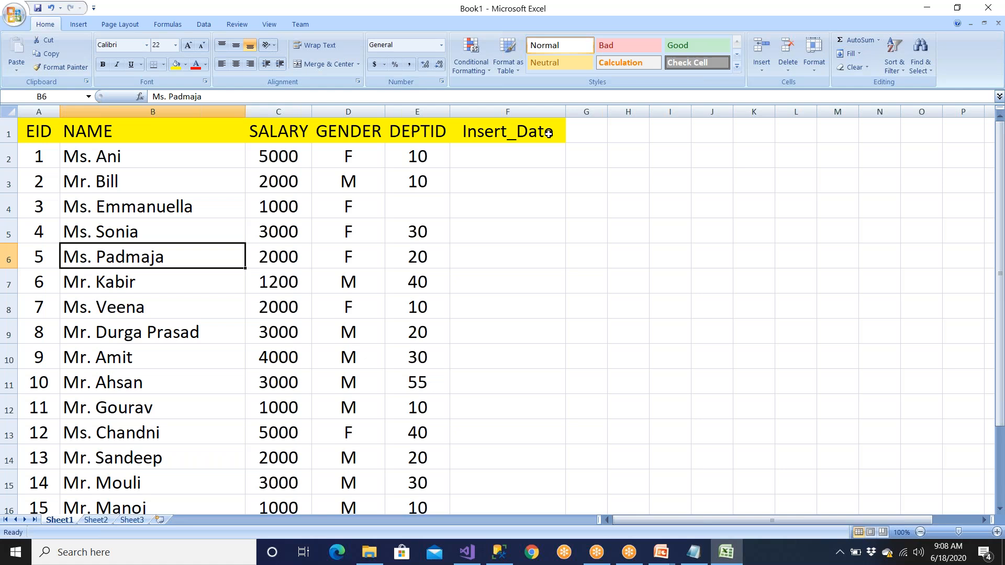
left_click_drag(549, 130, 556, 250)
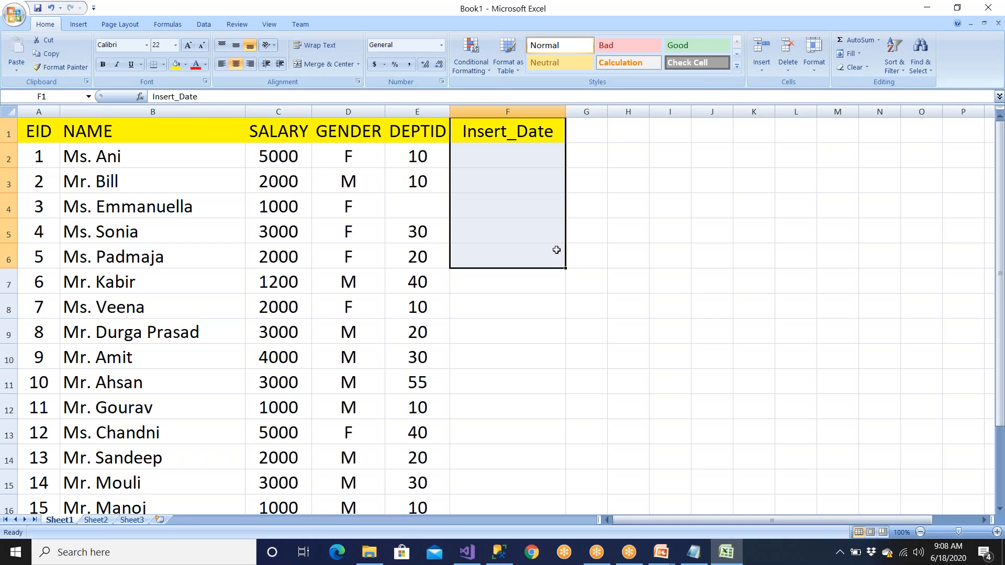
Step: Switch to SQL Server Management Studio and rerun the select on Stage_Employee
left_click(499, 553)
left_click_drag(269, 135, 44, 112)
left_click(169, 58)
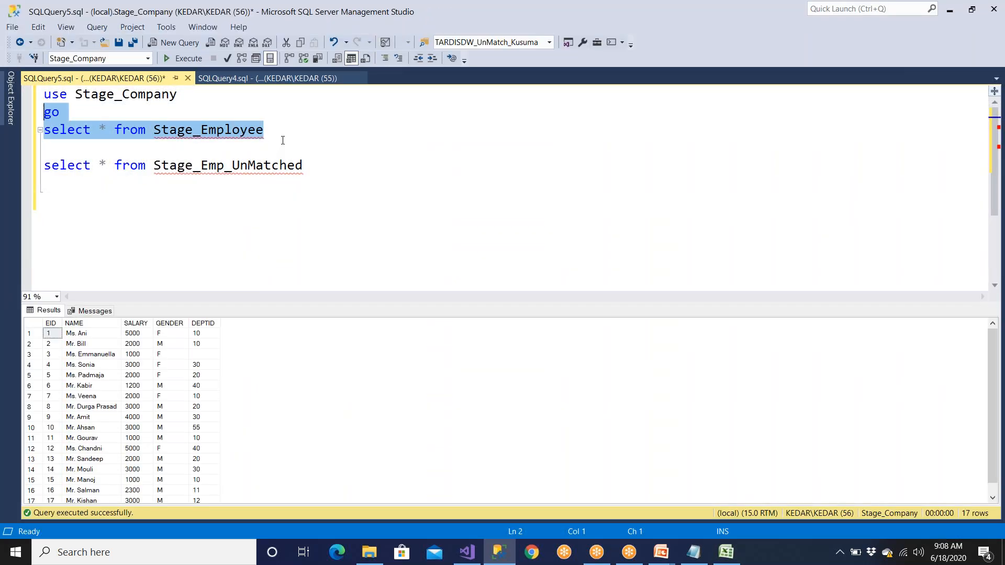
Step: Below the Stage_Employee select, write "alter table Stage_Employee", copying the table name from the query above
left_click(284, 132)
key("Return")
key("Return")
type("add")
key("BackSpace")
key("BackSpace")
key("BackSpace")
type("lter tabke")
key("BackSpace")
key("BackSpace")
key("BackSpace")
type("le")
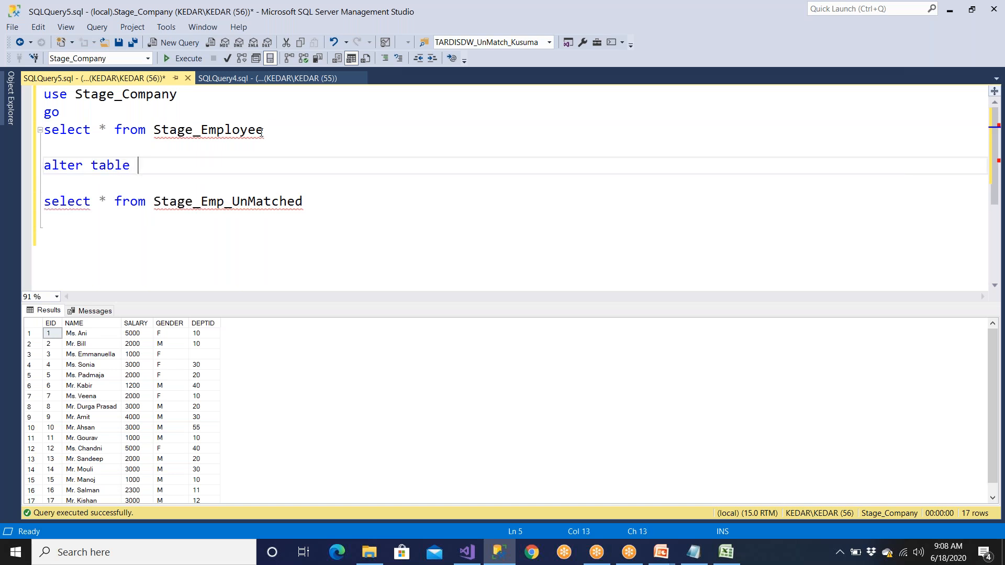
mouse_move(248, 132)
double_click(226, 137)
key("ctrl+c")
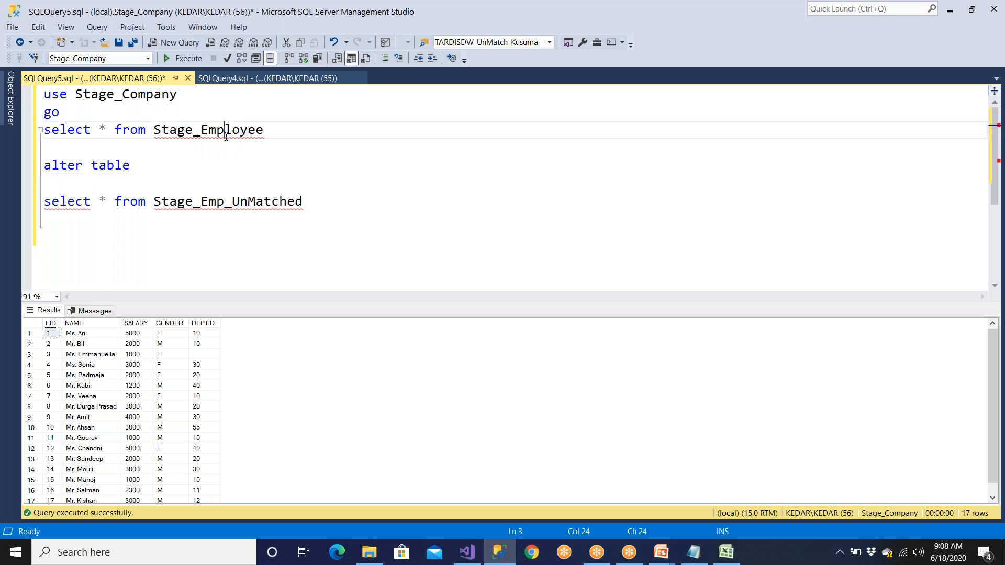
left_click(181, 164)
key("ctrl+v")
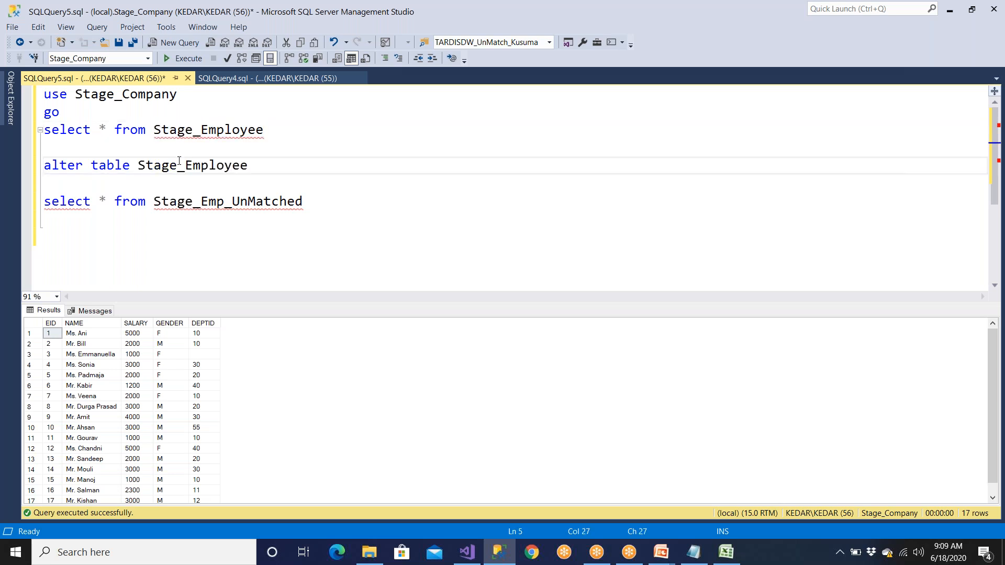
Step: Complete the alter statement with "add Insert_Date datetime" on a new line, copying the column name from the Excel header
key("Return")
type("add Col")
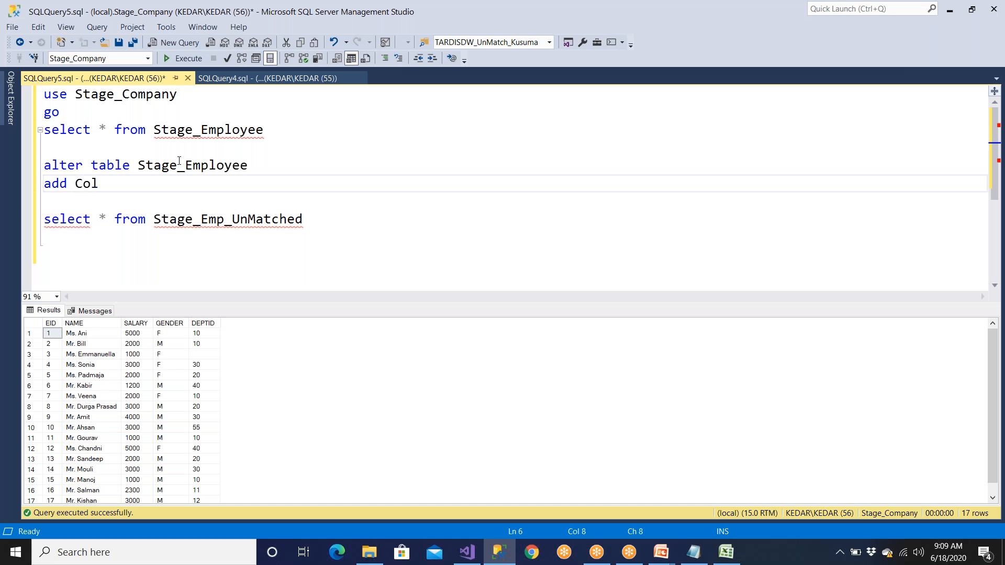
key("BackSpace")
key("BackSpace")
key("BackSpace")
type("In")
key("alt+Tab")
key("ctrl+c")
key("alt+Tab")
key("BackSpace")
key("BackSpace")
key("ctrl+v")
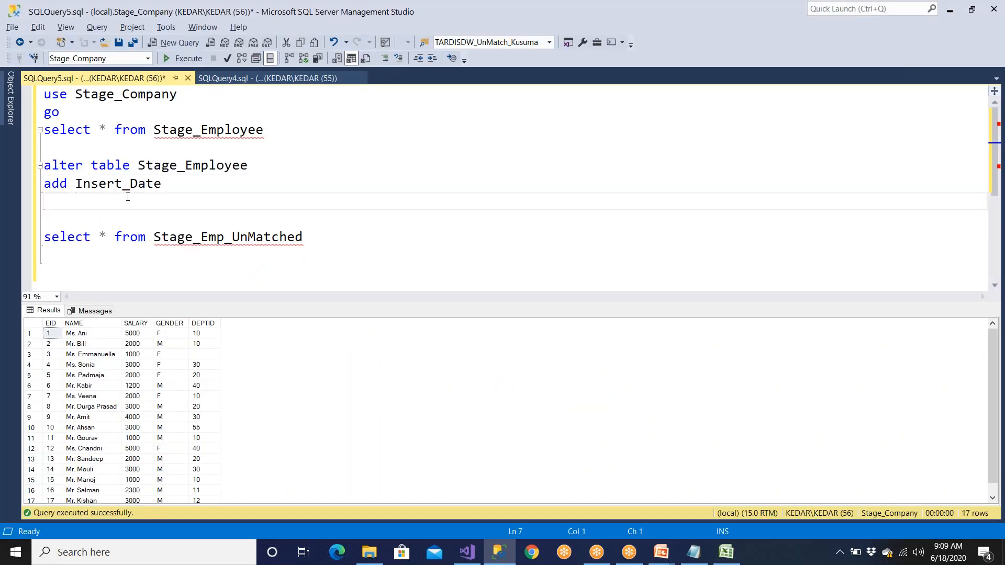
left_click(174, 189)
type("datetime")
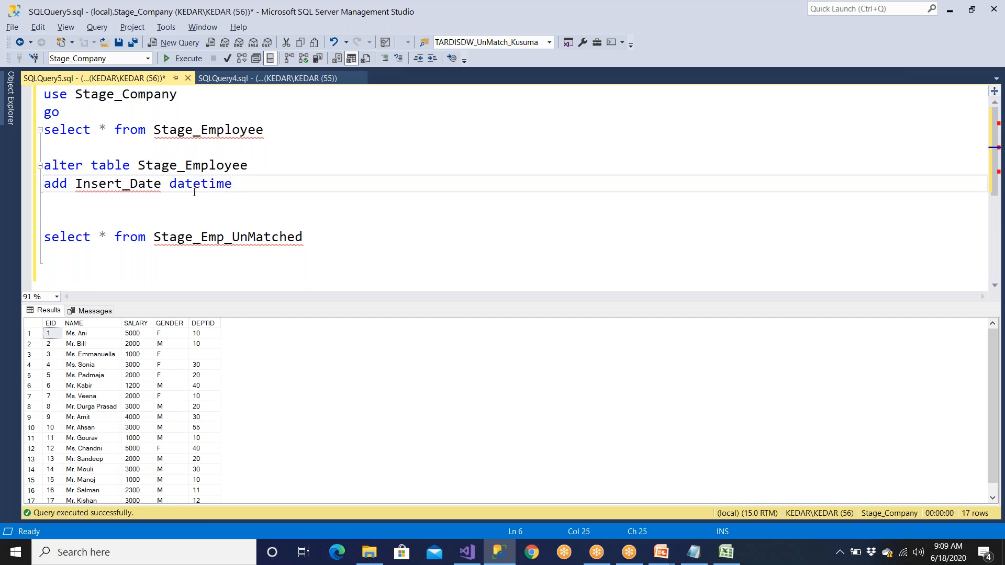
Step: Execute only the alter table statement, and rerun the Stage_Employee select to check the table's columns
left_click_drag(234, 184, 43, 165)
left_click(179, 59)
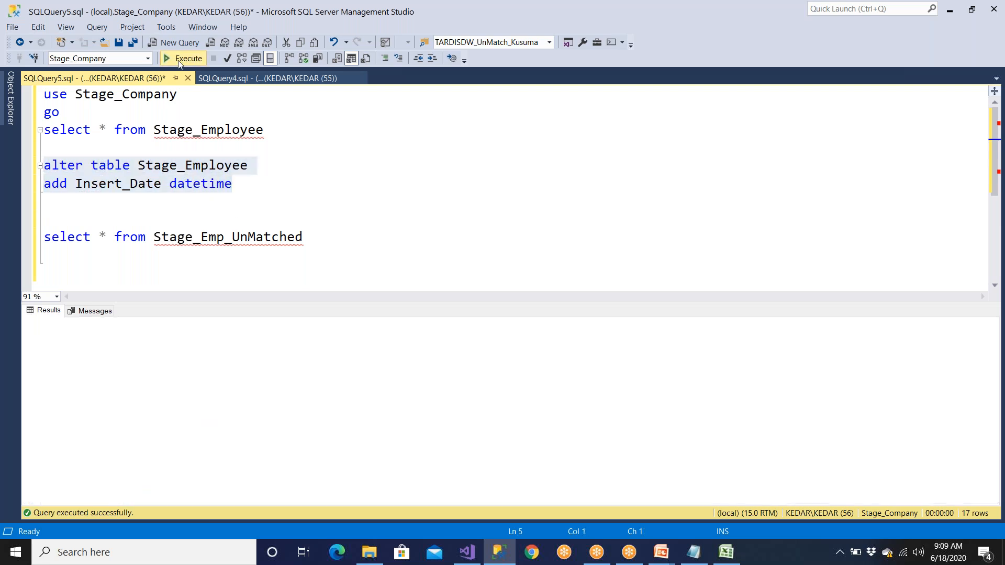
left_click_drag(264, 130, 44, 94)
left_click(179, 58)
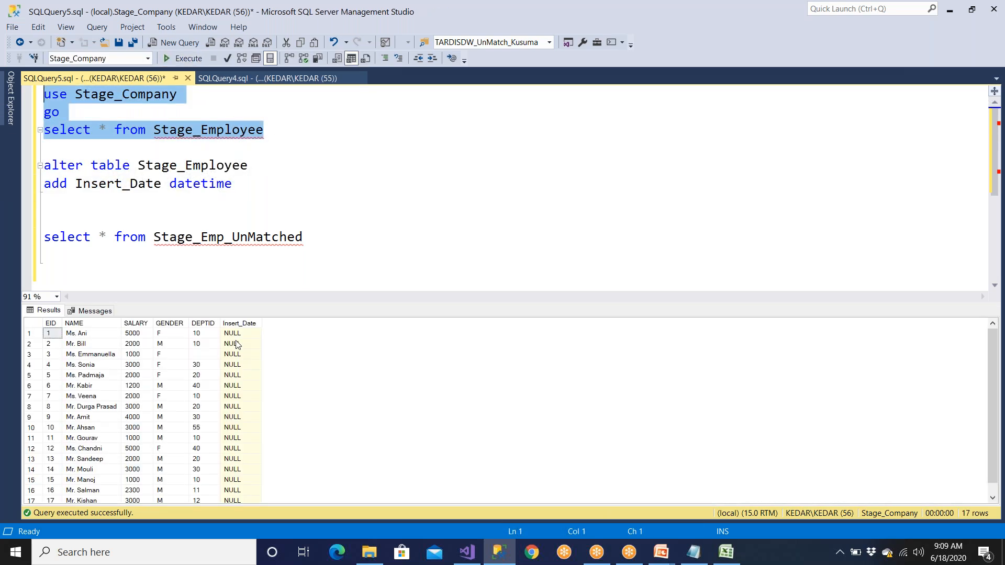
Step: Open Emp.txt from the SSISSourceData folder and check whether its columns include an insert date
left_click(237, 344)
key("alt+Tab")
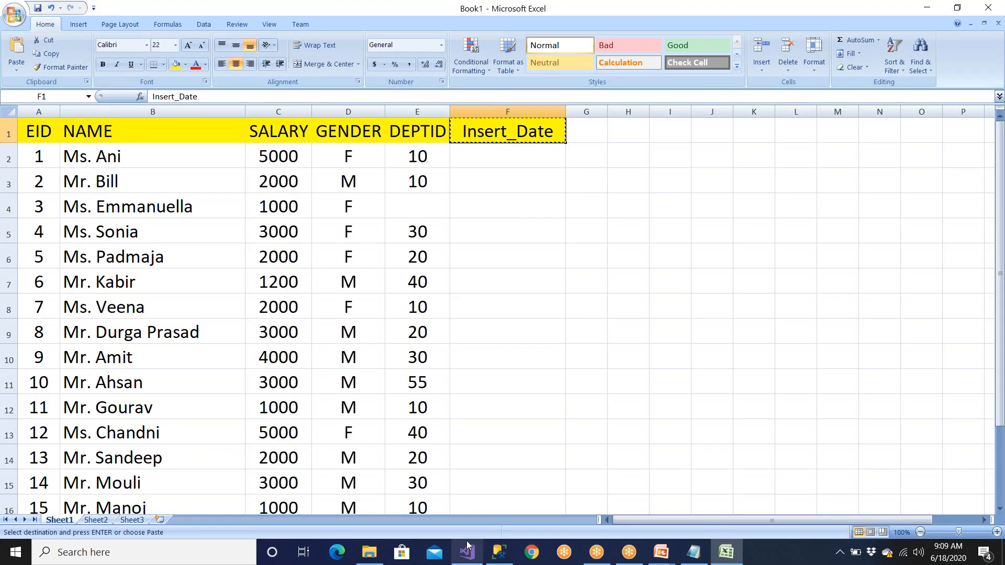
left_click(694, 553)
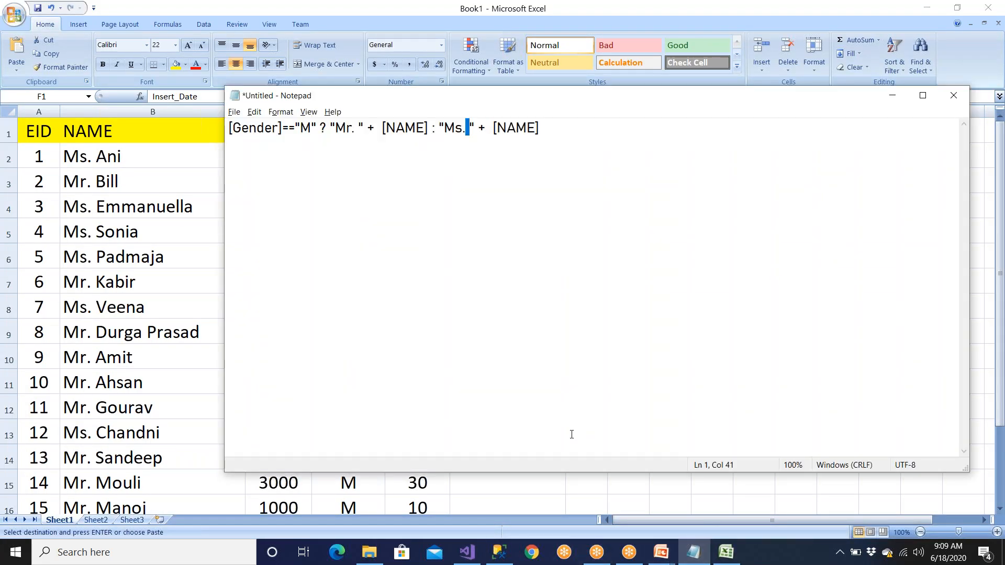
left_click(370, 552)
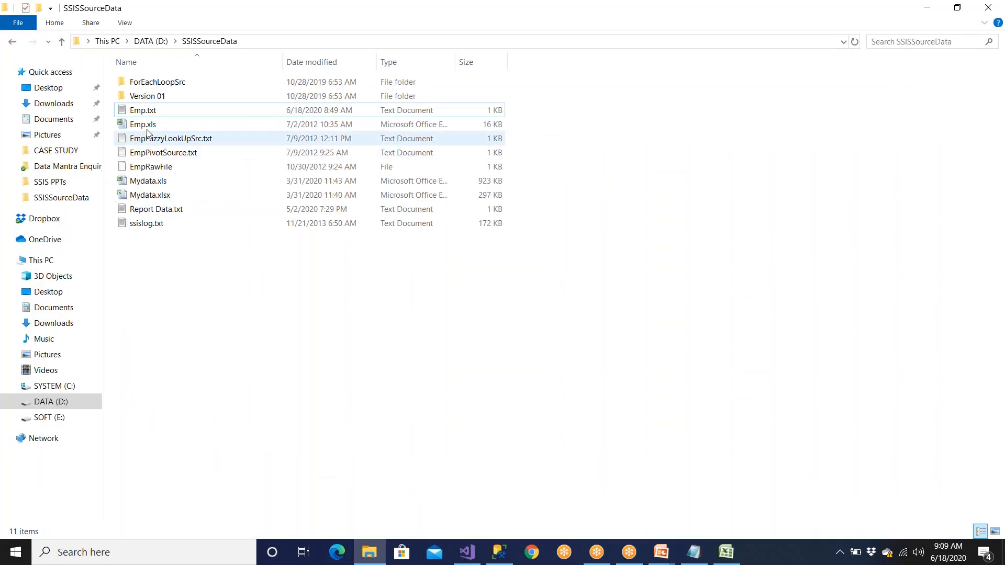
left_click(149, 112)
double_click(148, 112)
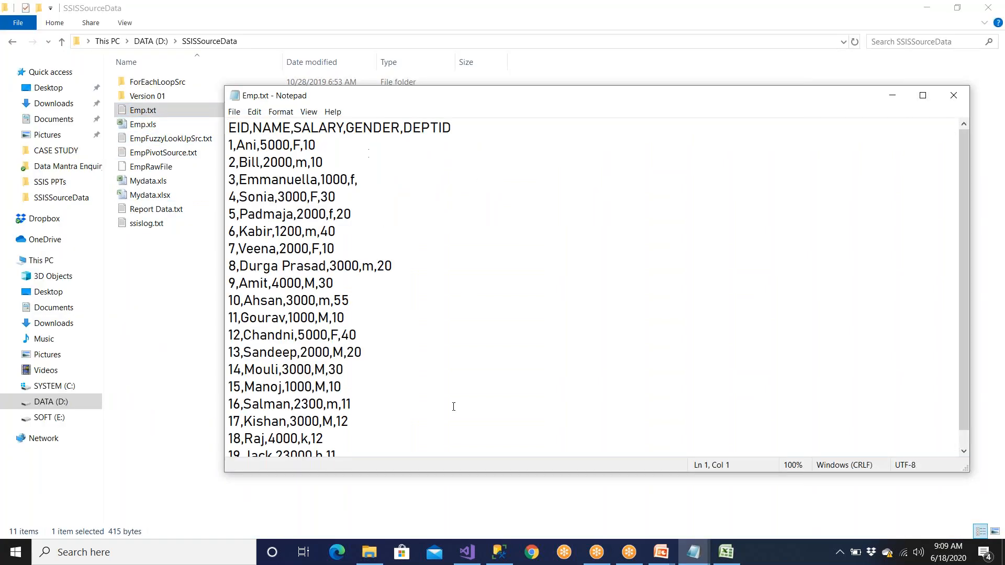
left_click(500, 554)
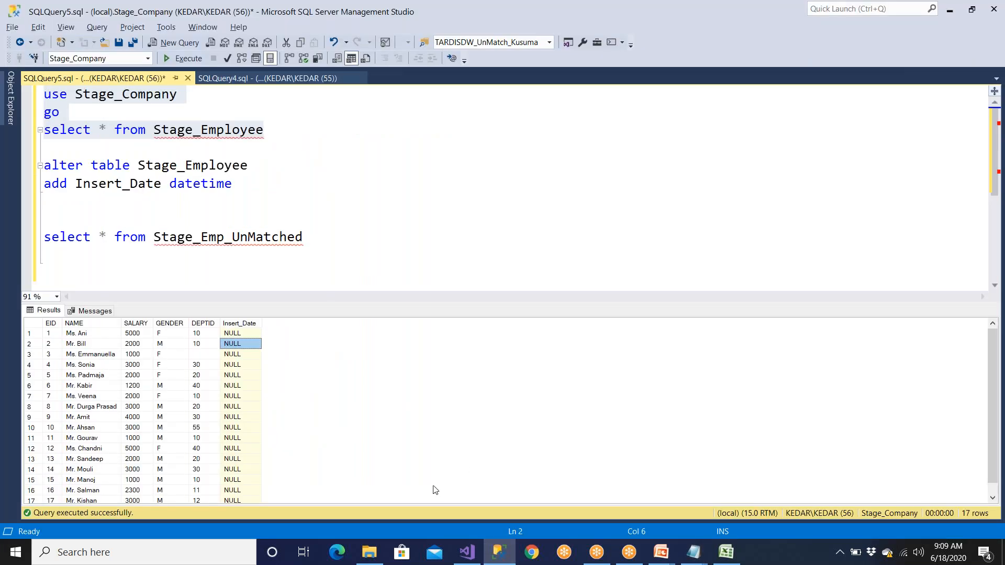
Step: Switch to Visual Studio, stop the package run, and add a new GETDATE() column to the "Add Ms or Mr to the Emp Name" derived column
left_click(468, 552)
left_click(347, 512)
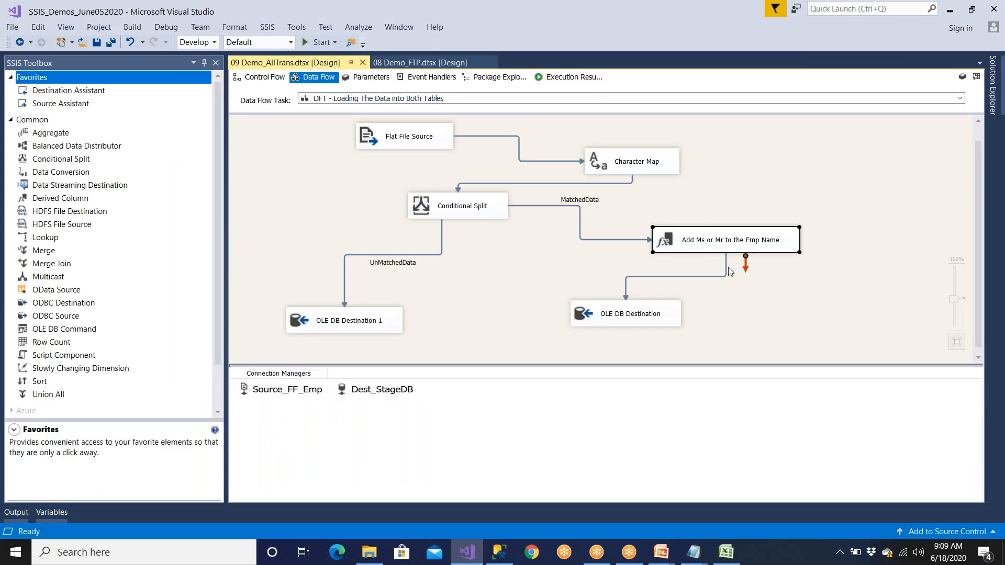
double_click(759, 249)
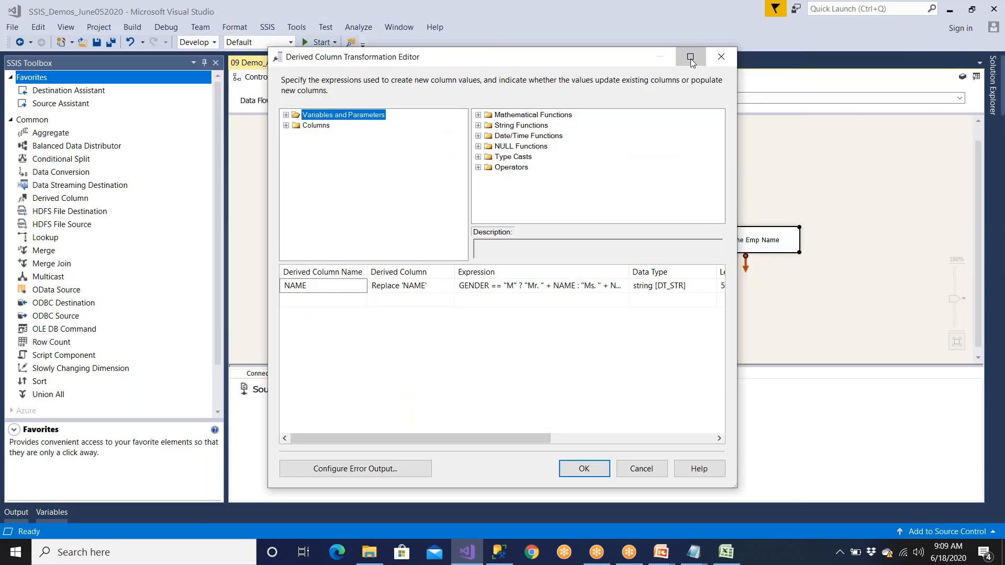
left_click(691, 57)
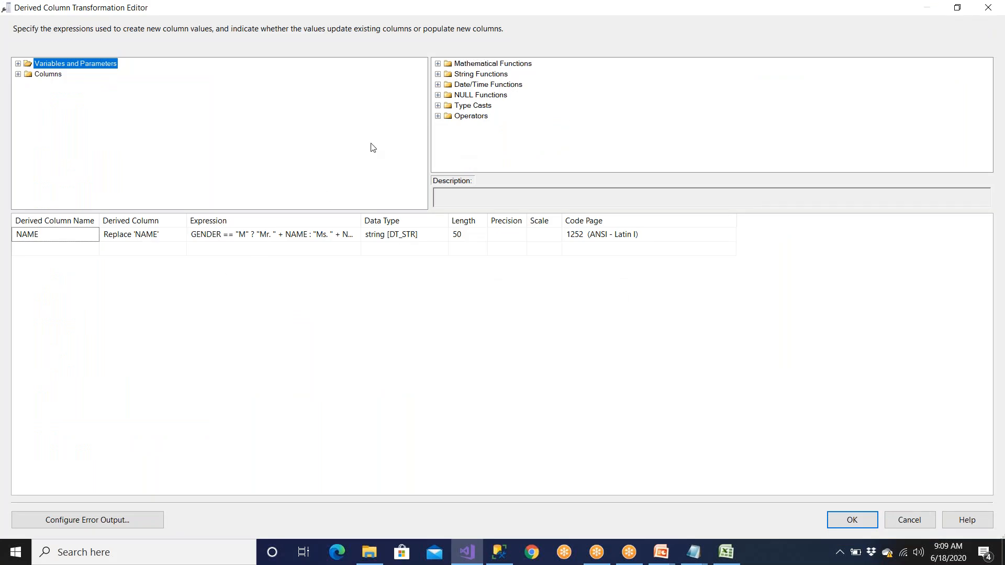
left_click(478, 84)
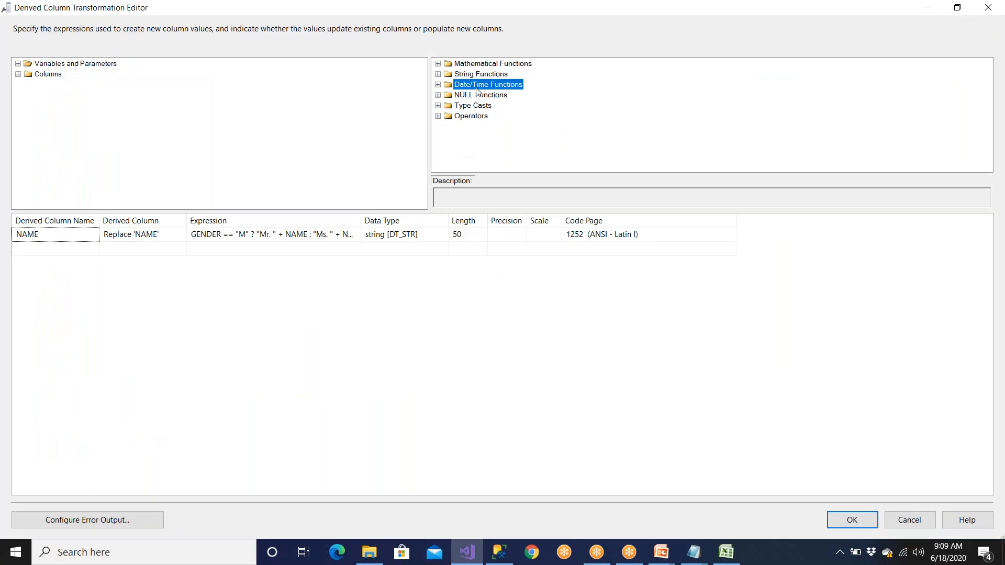
left_click(438, 85)
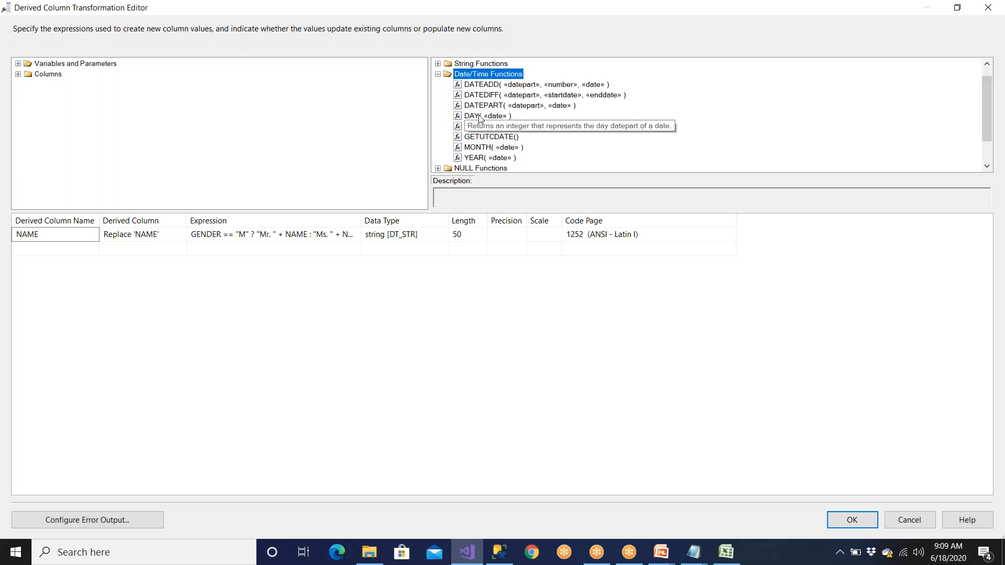
left_click_drag(484, 126, 286, 248)
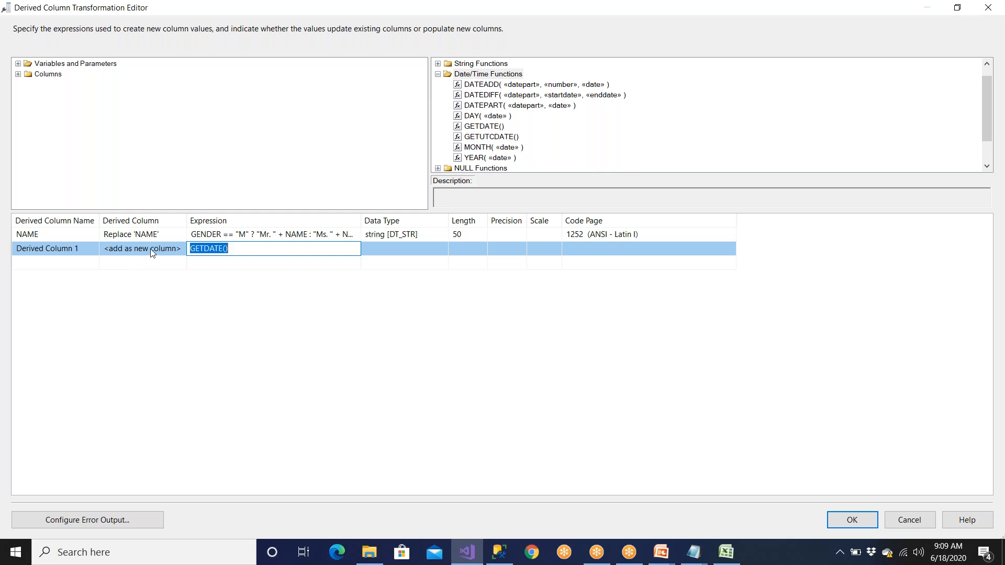
Step: Name the GETDATE() derived column Insert_Date, copying the name from the Excel header, and save the transformation
left_click(727, 555)
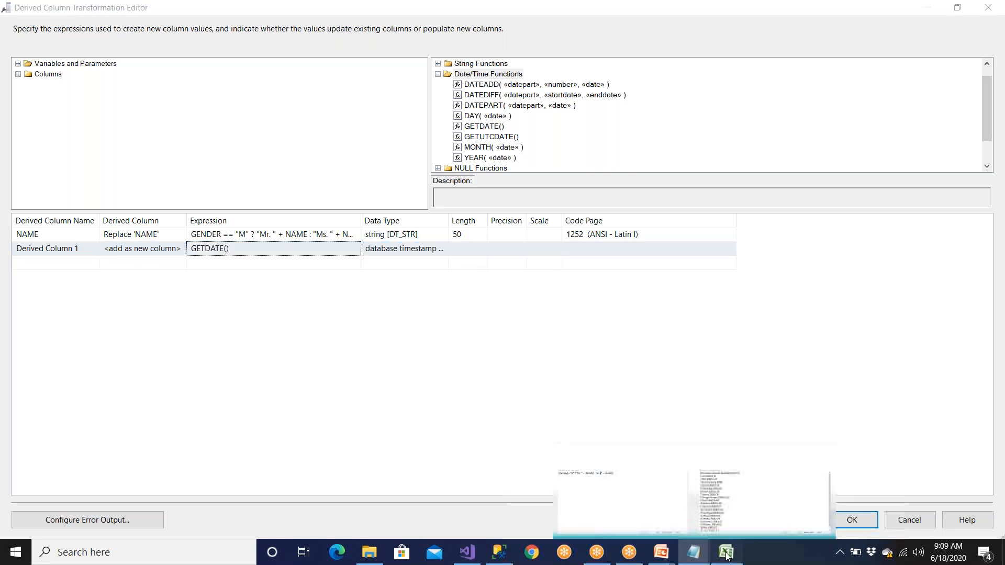
left_click(727, 556)
left_click(498, 136)
right_click(498, 137)
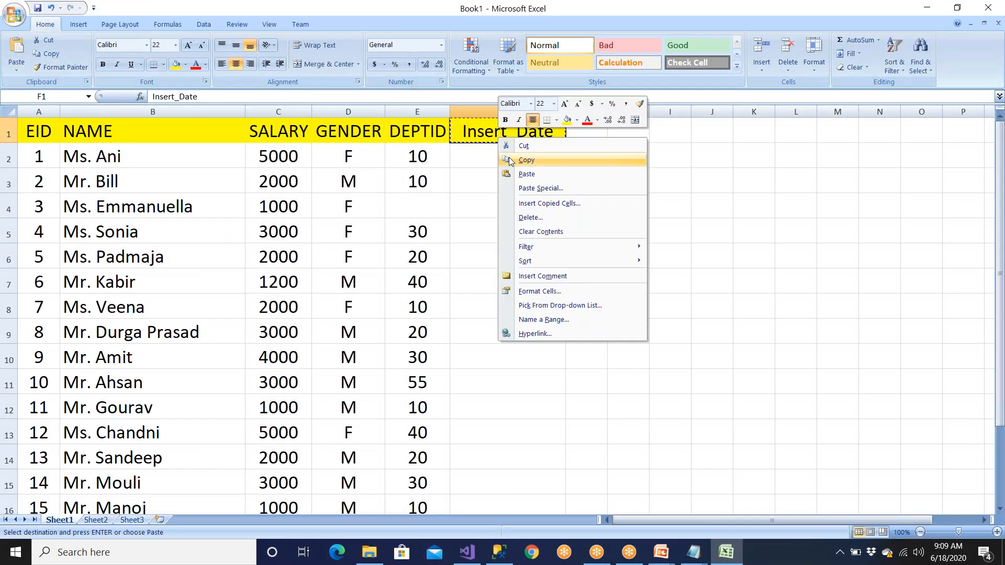
left_click(526, 160)
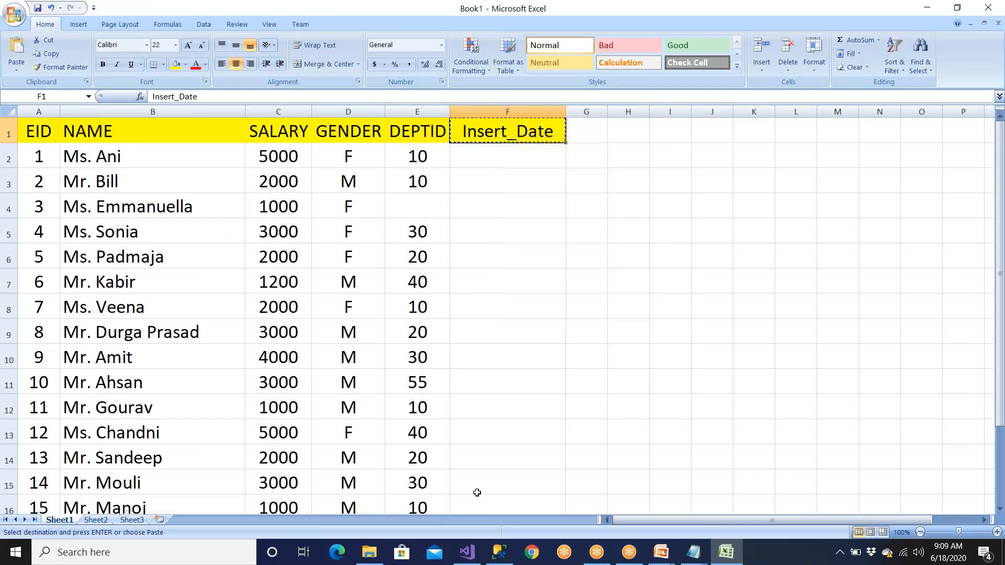
left_click(467, 553)
left_click(76, 249)
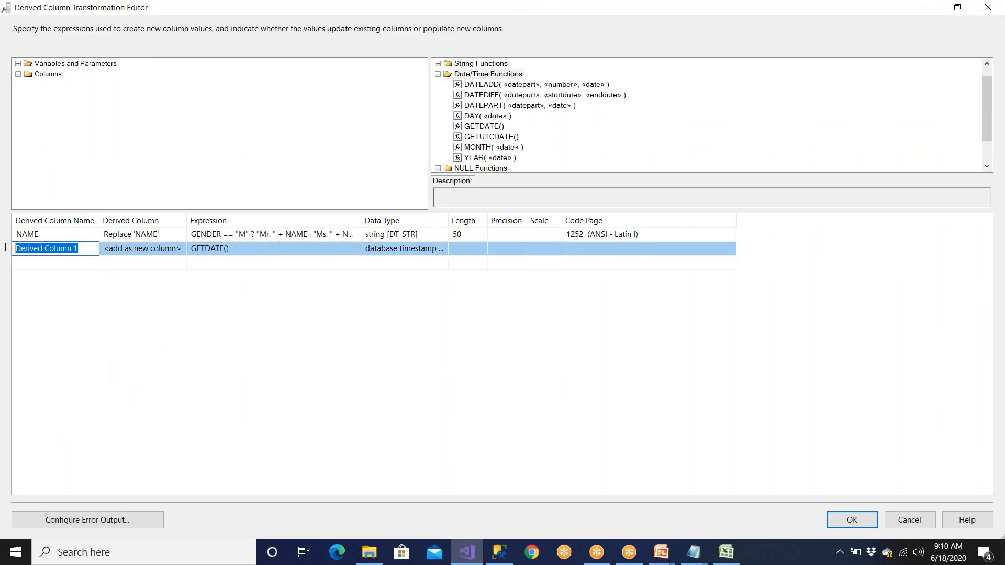
key("ctrl+v")
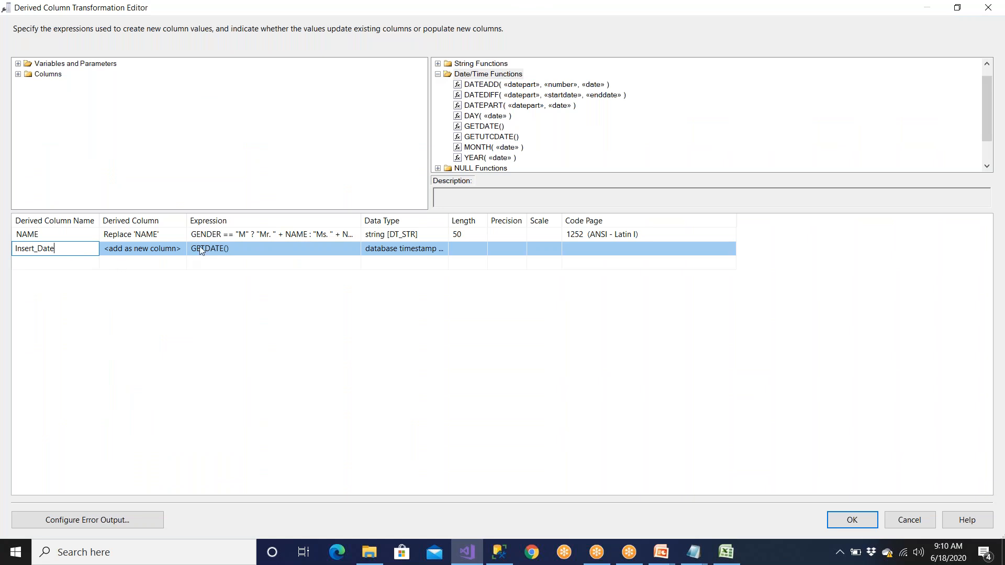
left_click(853, 521)
Step: In the OLE DB Destination for Stage_Employee, map the Insert_Date input column to the Insert_Date destination column
double_click(658, 322)
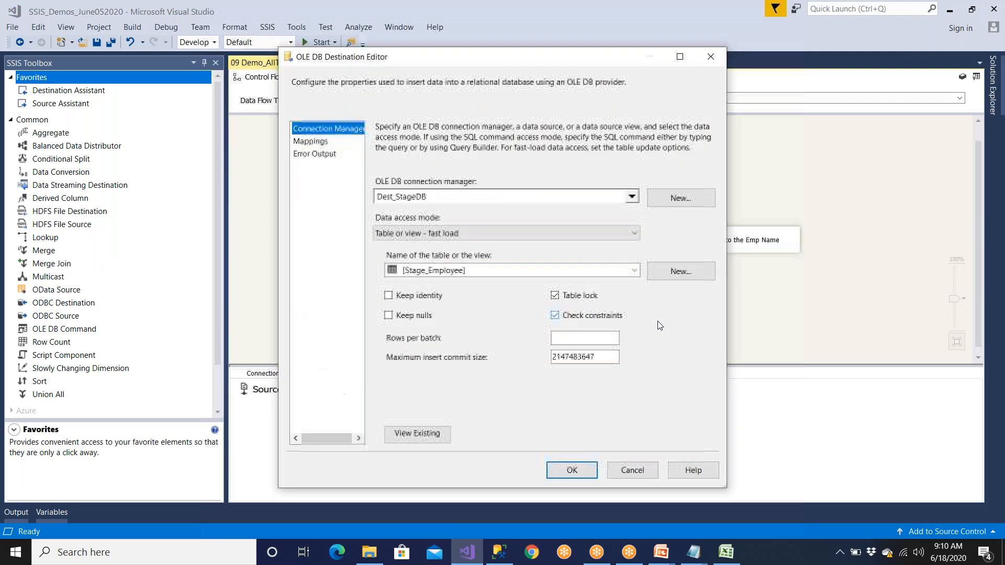
left_click(310, 141)
left_click(429, 376)
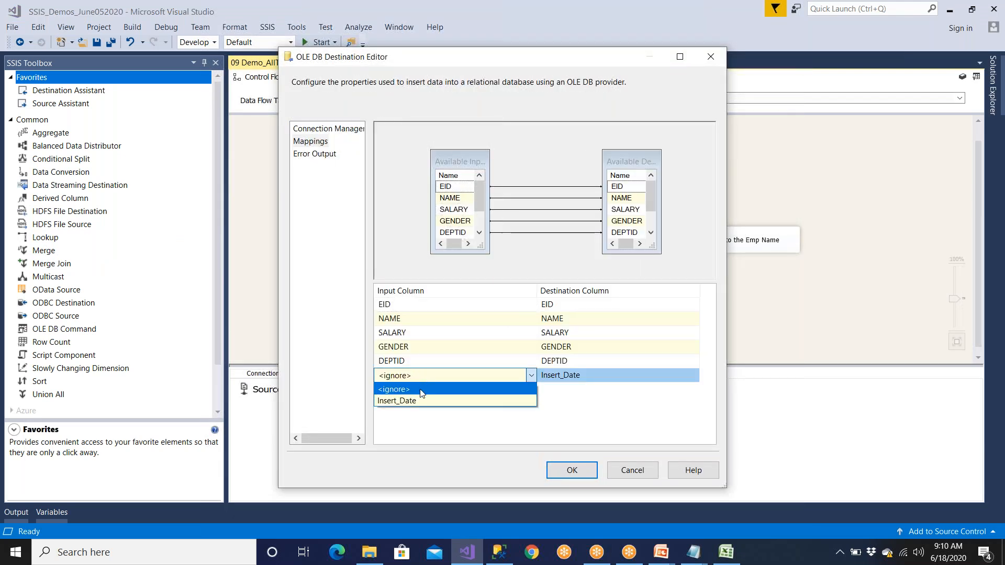
left_click(416, 398)
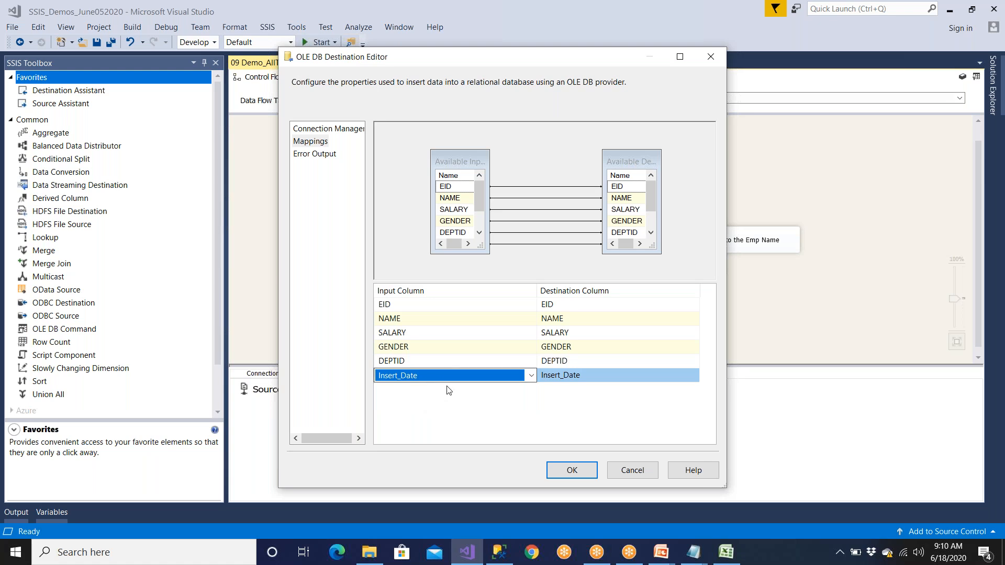
left_click(572, 470)
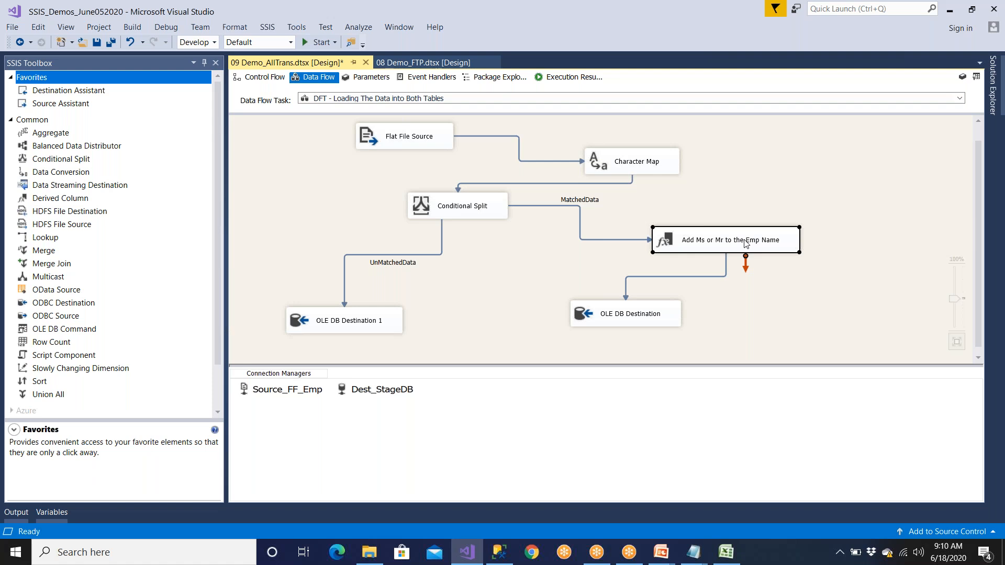
Step: Recheck the derived column transformation, run the package, and return to design mode once it completes
double_click(746, 244)
left_click(583, 469)
left_click(316, 42)
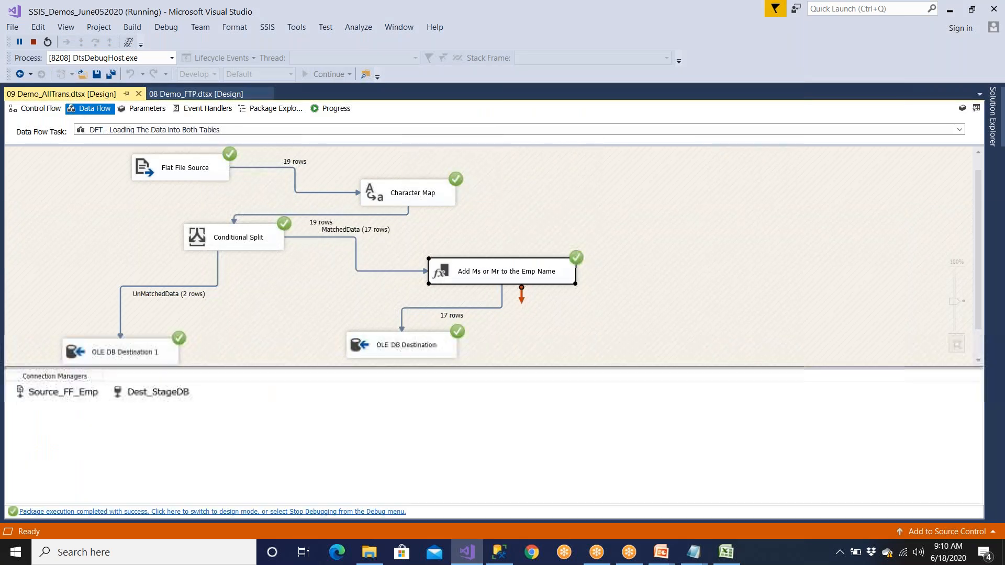
left_click(385, 512)
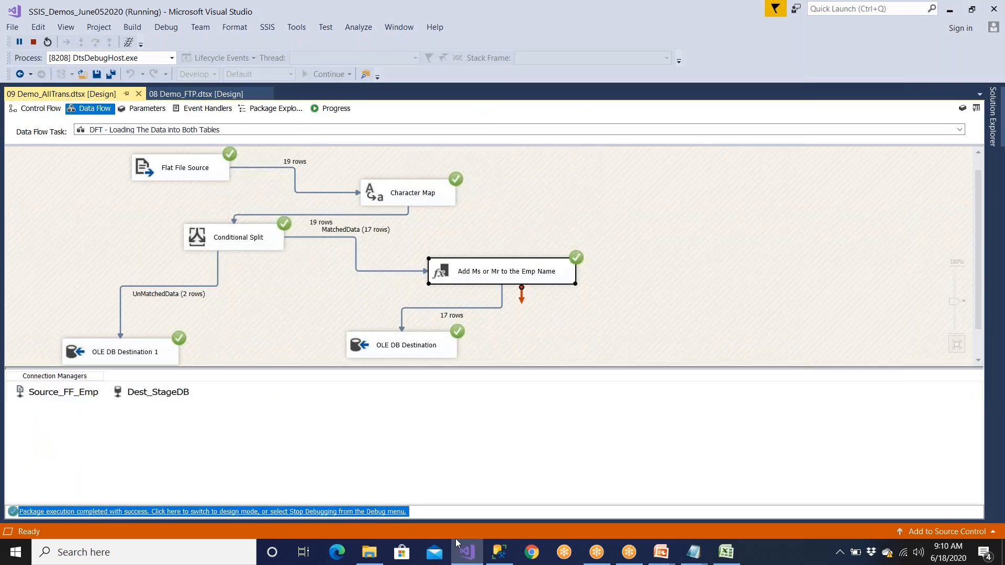
Step: Rerun the Stage_Employee select in SQL Server Management Studio and examine the Insert_Date values across the loaded rows
left_click(500, 552)
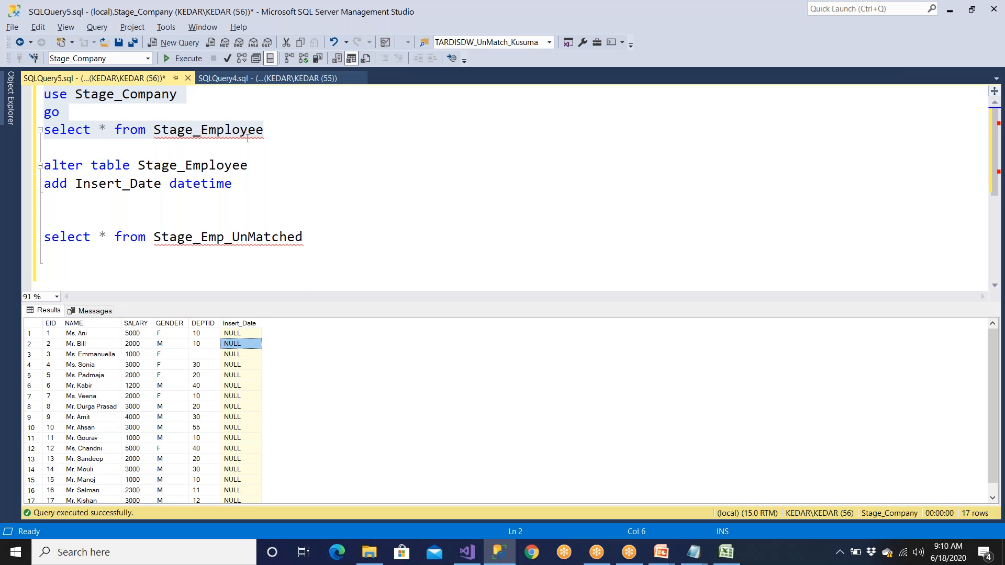
left_click(183, 58)
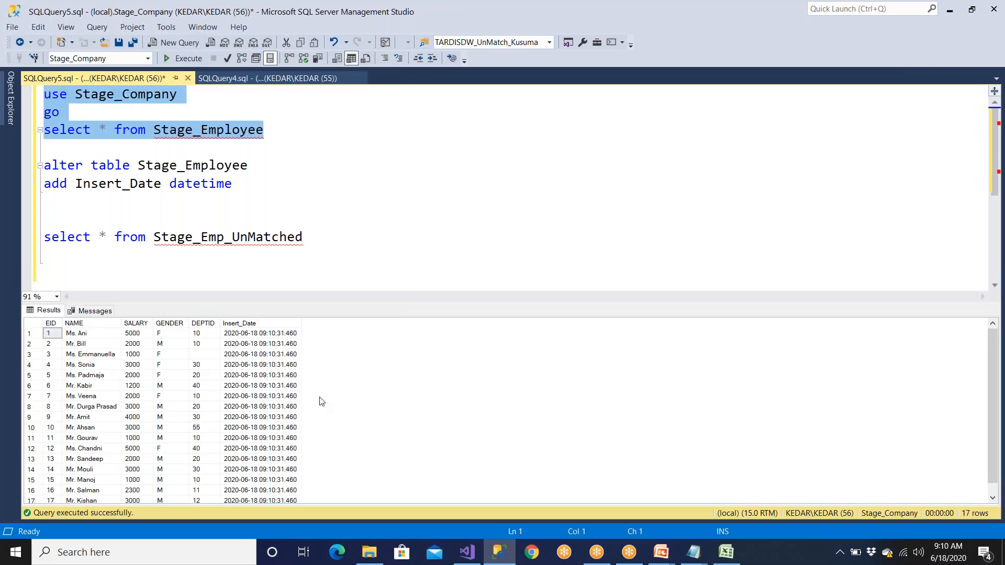
left_click(282, 366)
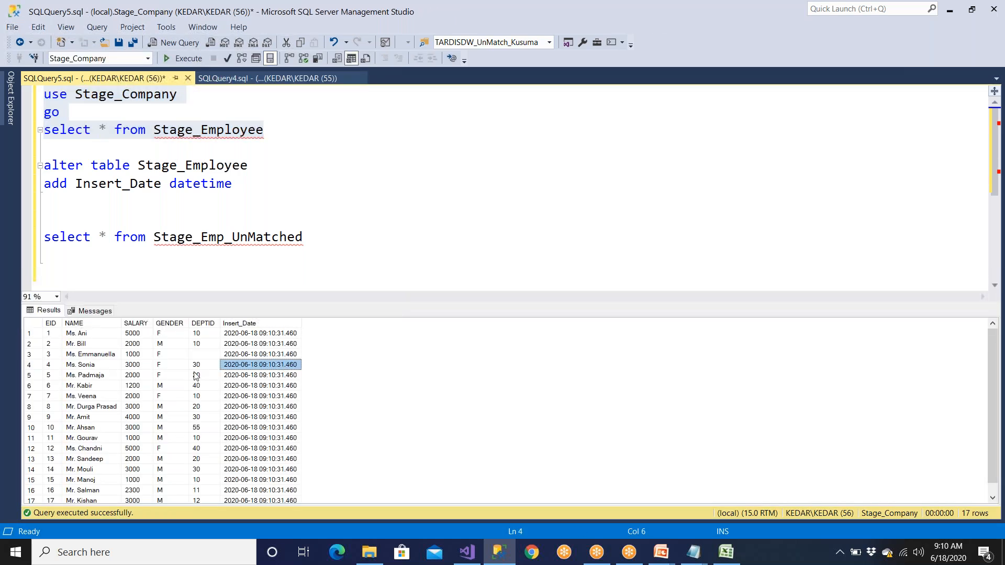
left_click(99, 367)
left_click(264, 365)
left_click(268, 405)
left_click(269, 425)
scroll(274, 431, "down", 1)
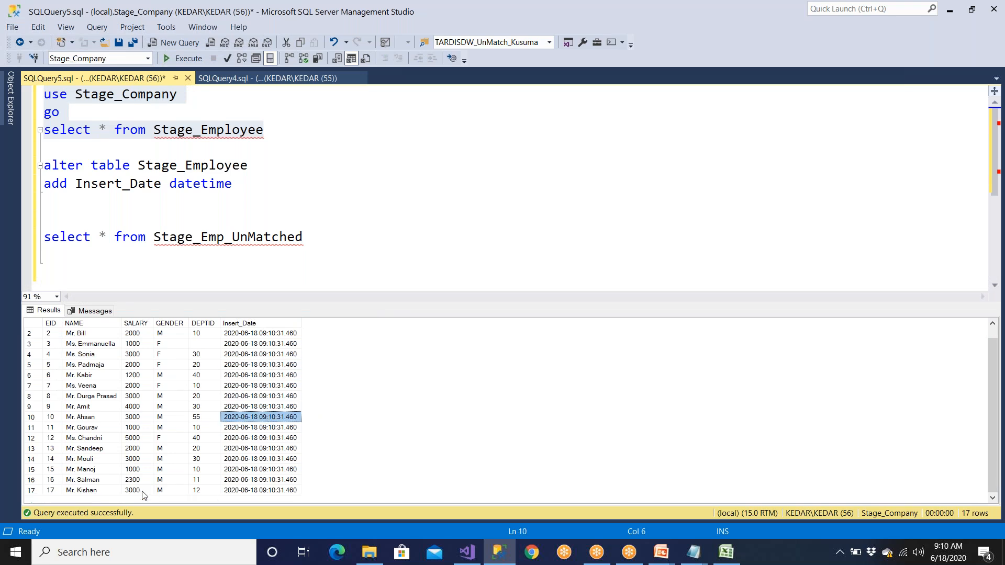
left_click(142, 493)
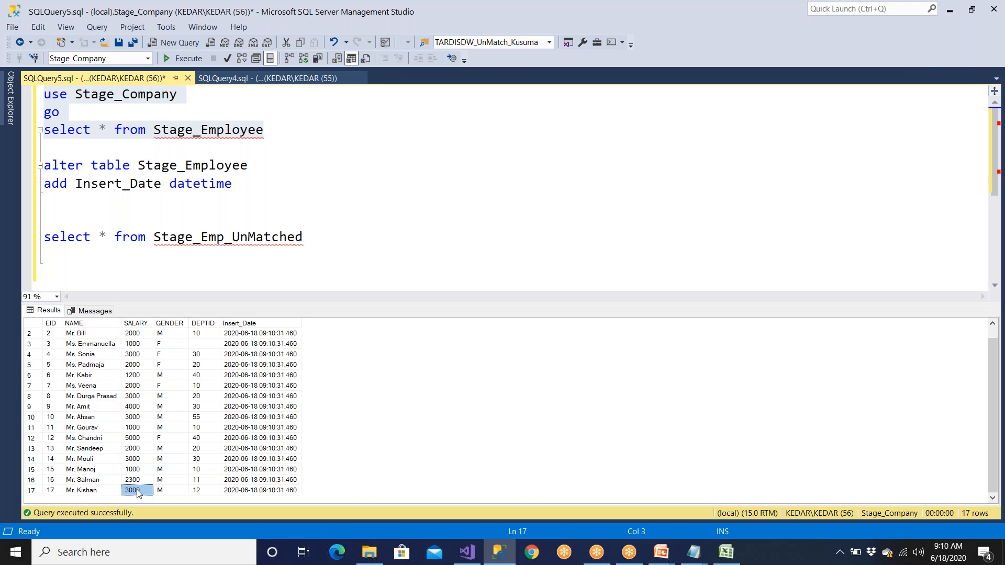
left_click(257, 408)
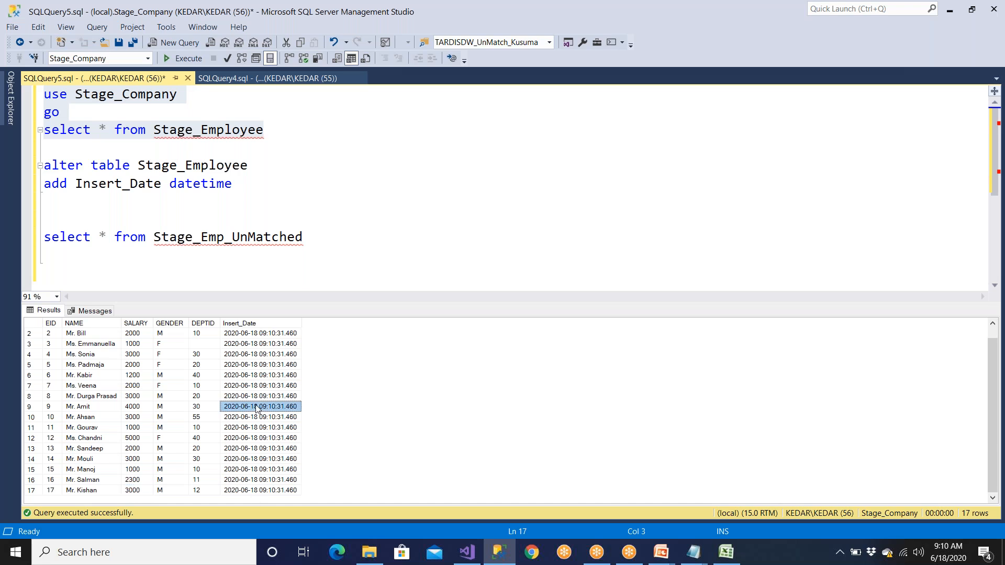
left_click(257, 385)
scroll(261, 441, "up", 1)
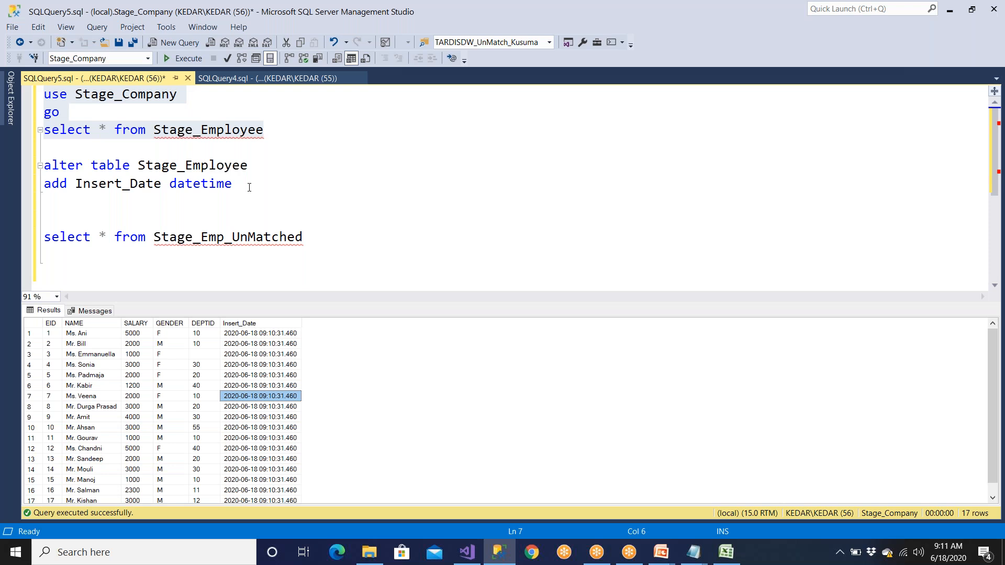
Step: Back in Visual Studio, reopen the derived column transformation and list its available system variables
left_click(467, 553)
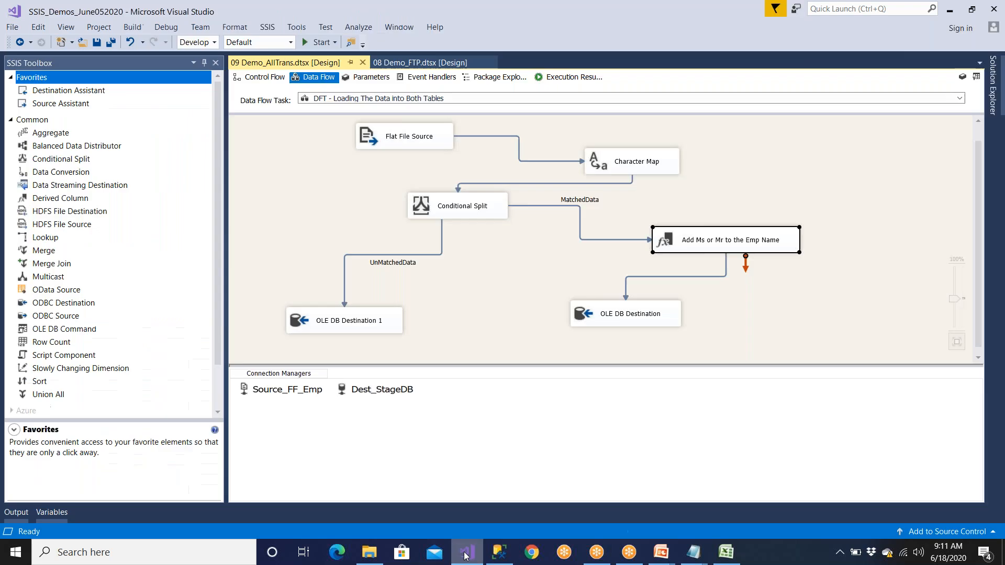
double_click(743, 245)
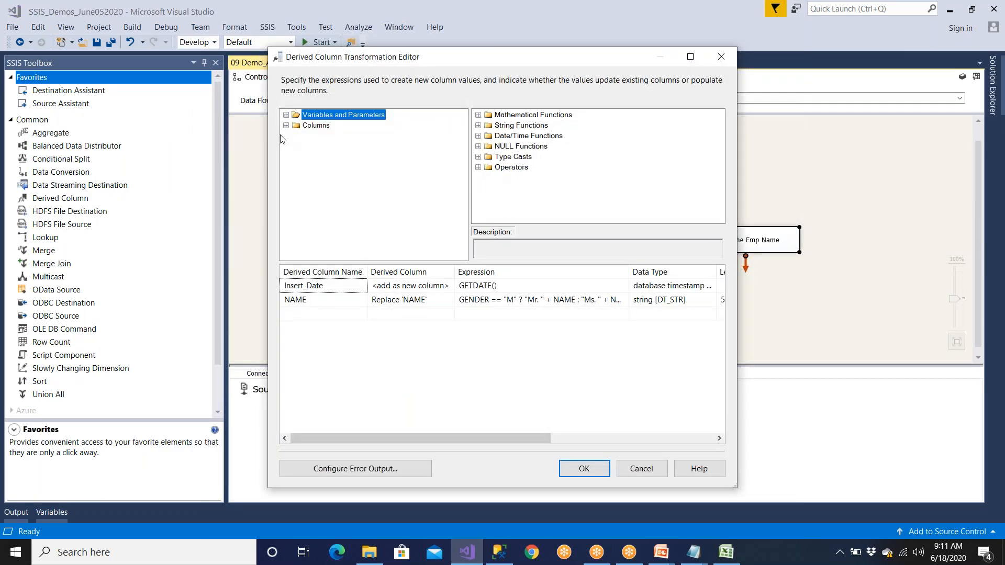
left_click(286, 115)
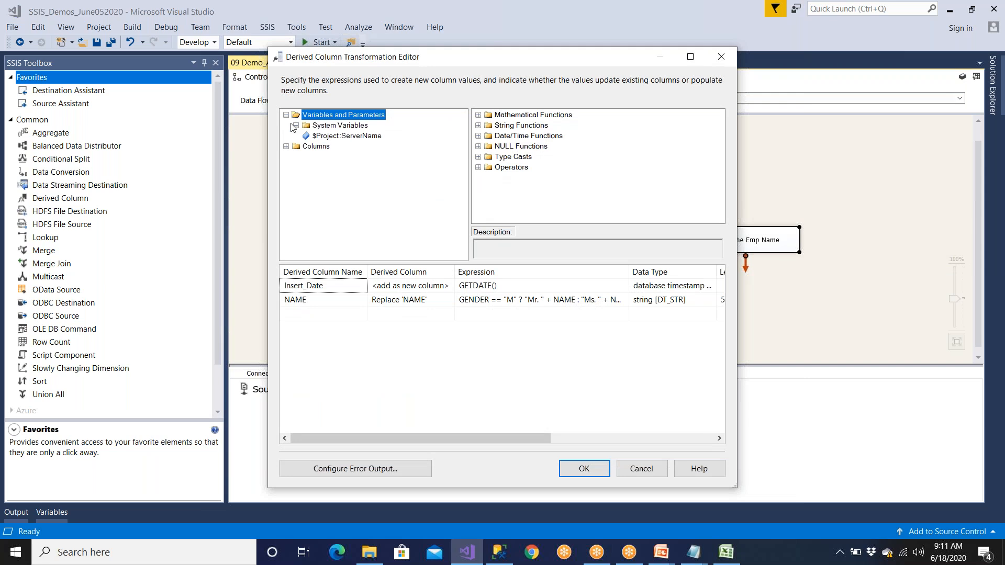
left_click(286, 115)
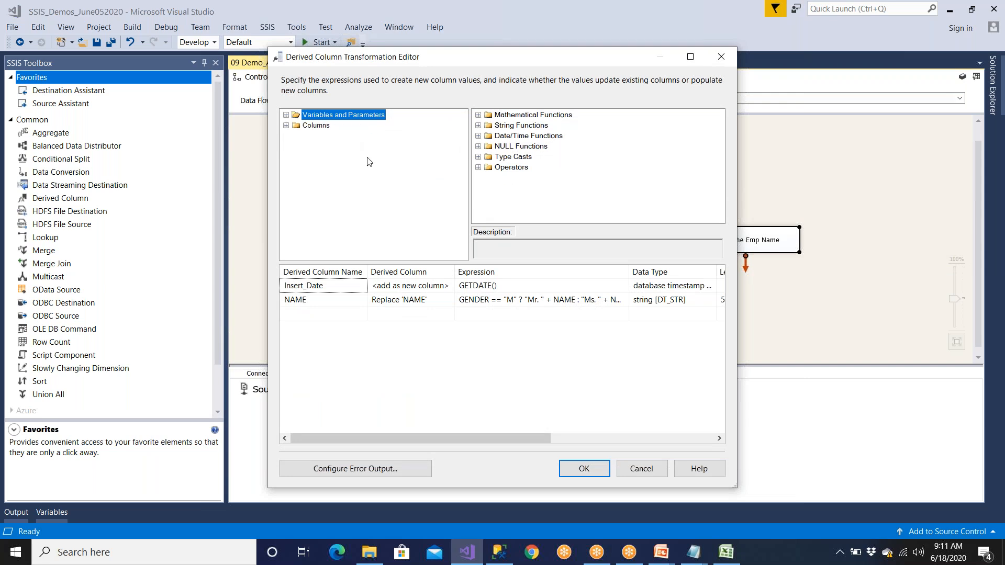
left_click(287, 115)
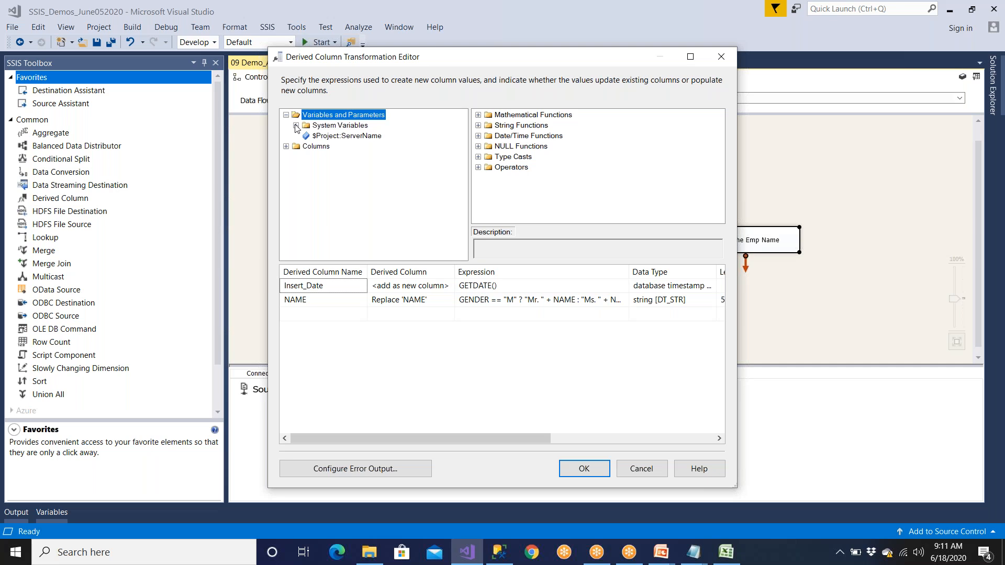
left_click(296, 126)
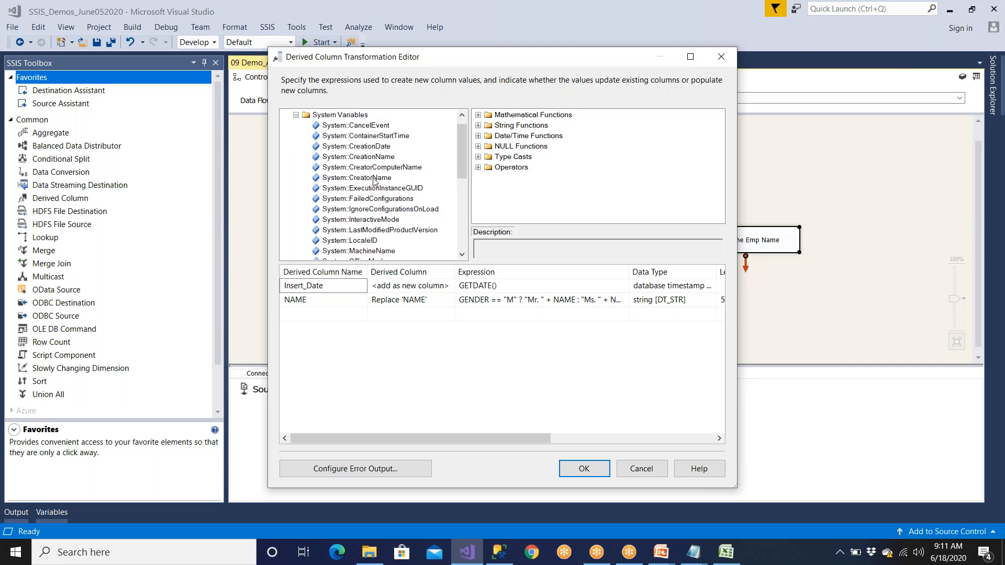
Step: Look through the system variables in the derived column editor, focusing on System::CreatorName and System::MachineName
left_click(375, 178)
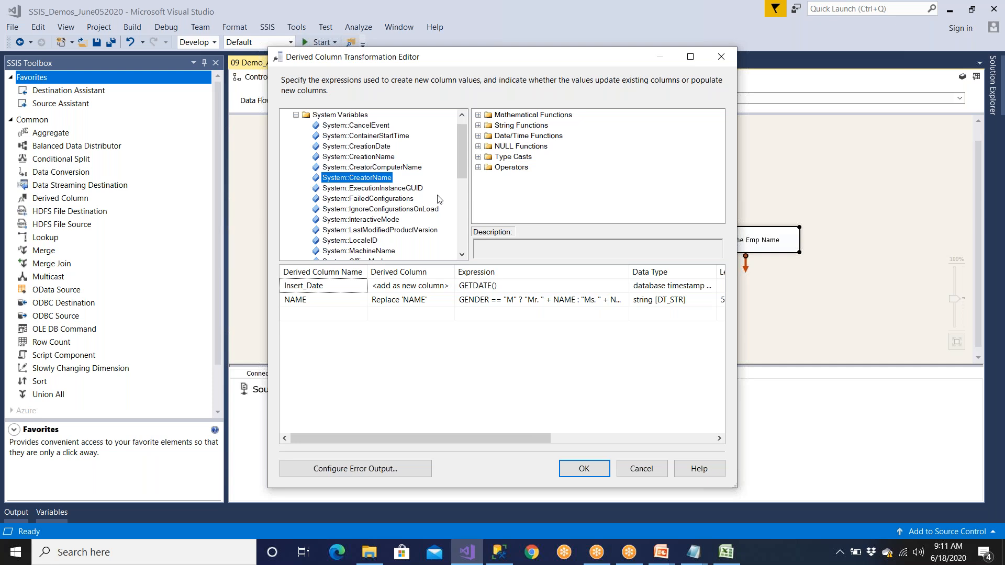
mouse_move(461, 170)
left_mouse_down()
mouse_move(462, 250)
mouse_move(466, 177)
left_mouse_up()
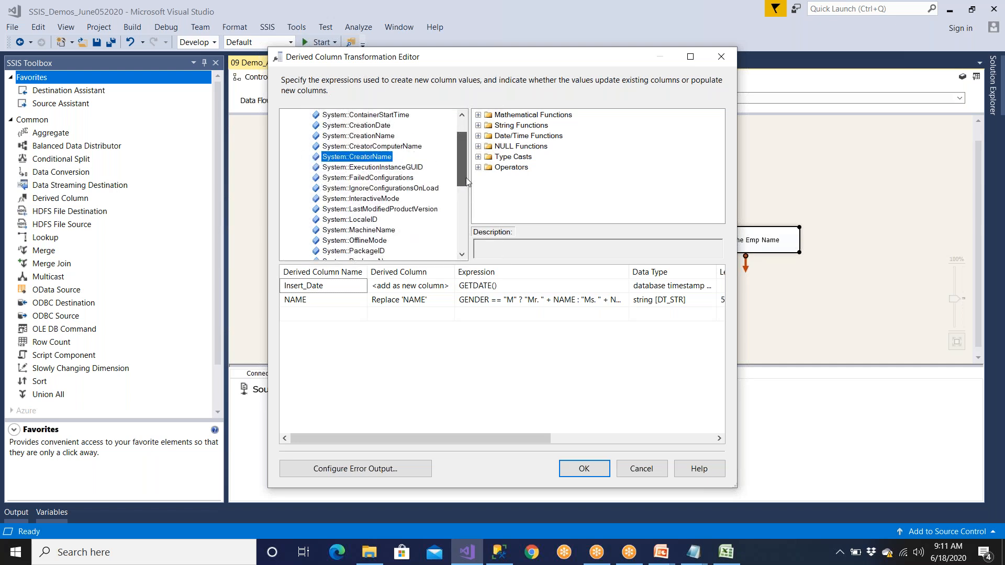
left_click(378, 233)
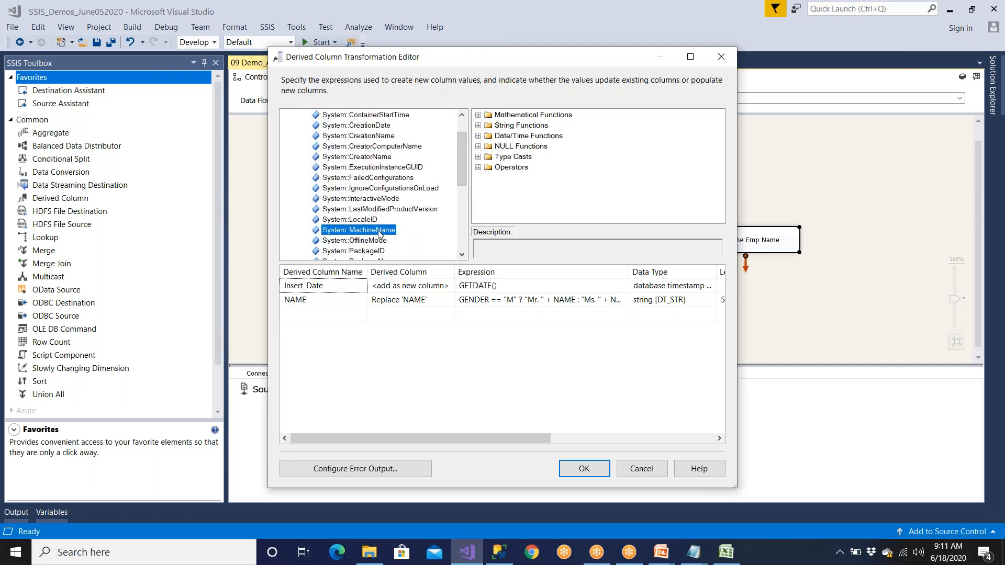
left_click(385, 158)
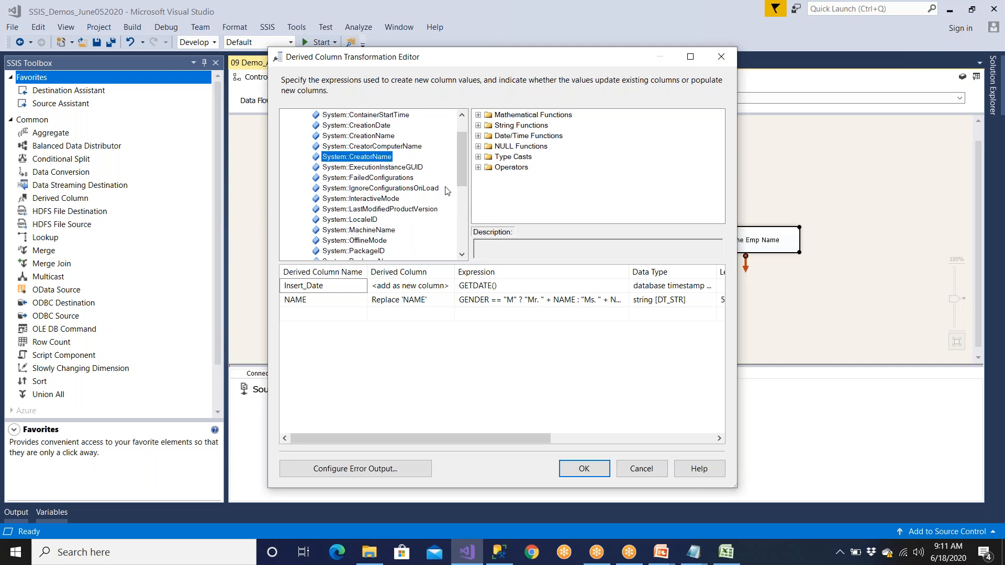
left_click_drag(462, 167, 464, 160)
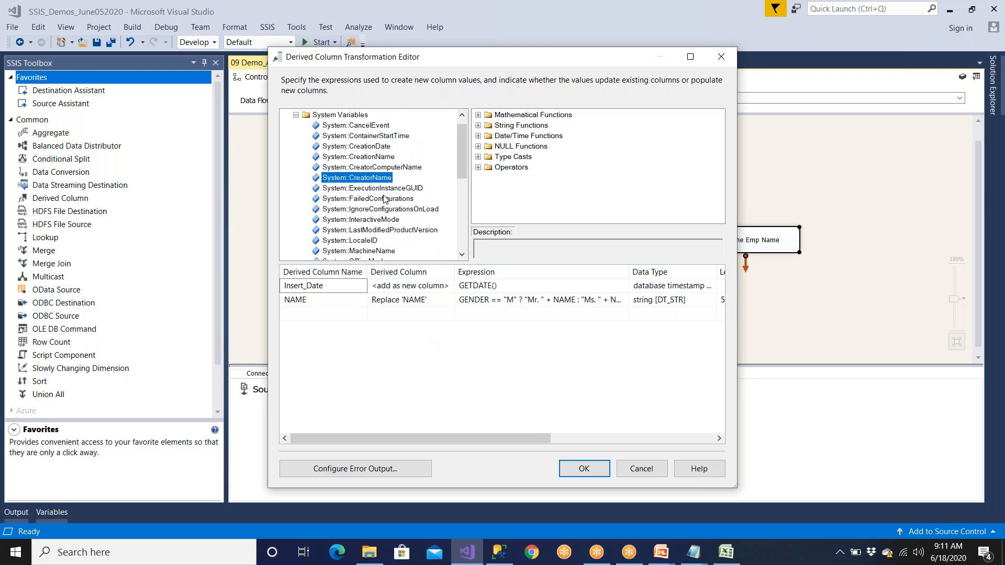
Step: Switch to SQL Server Management Studio and duplicate the Stage_Employee alter table statement below the original
left_click(499, 550)
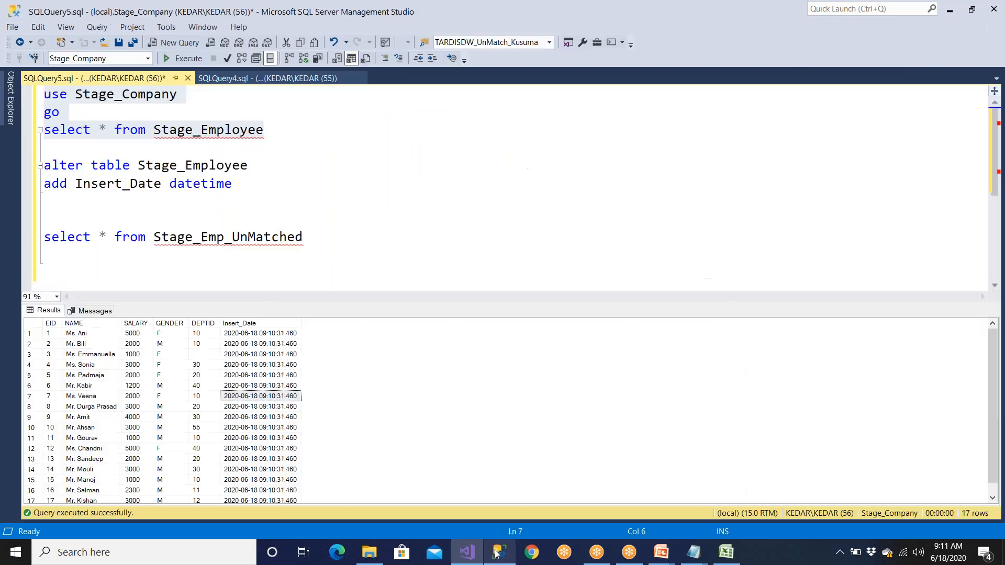
left_click(300, 166)
left_click_drag(235, 183, 44, 166)
key("ctrl+c")
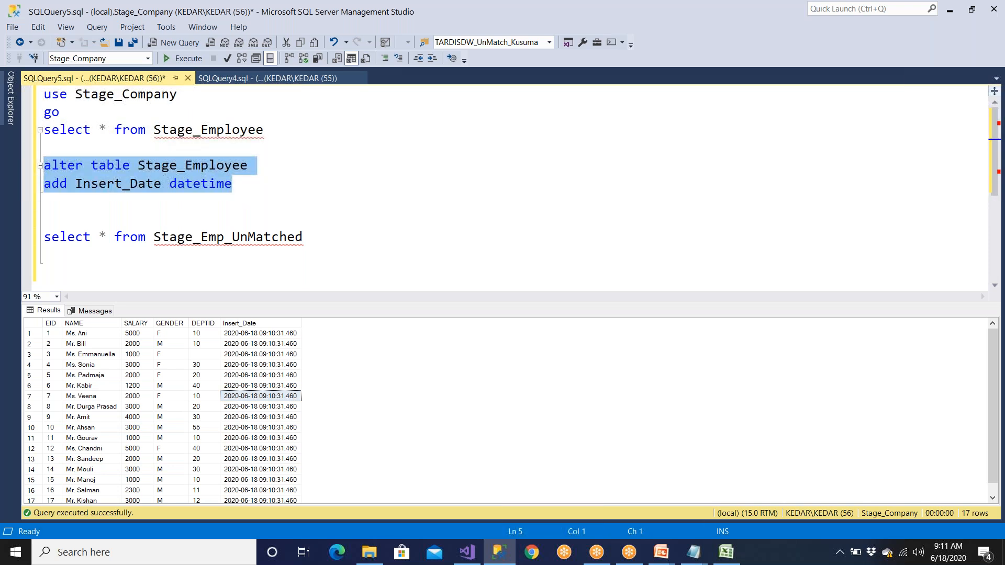
left_click(246, 183)
key("Return")
key("Return")
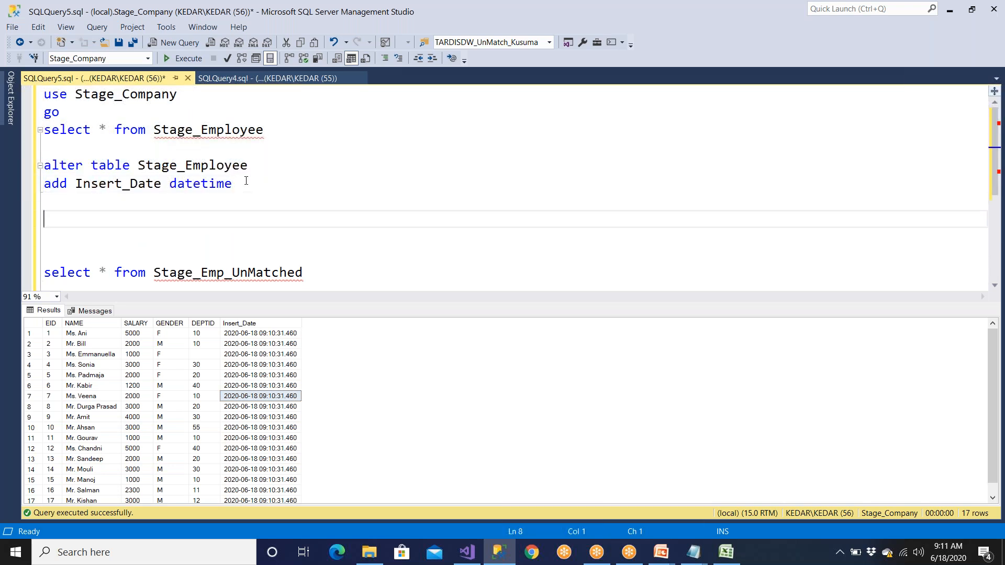
key("ctrl+v")
Step: Replace the column name Insert_Date with User_Name in the duplicated alter table statement
double_click(120, 233)
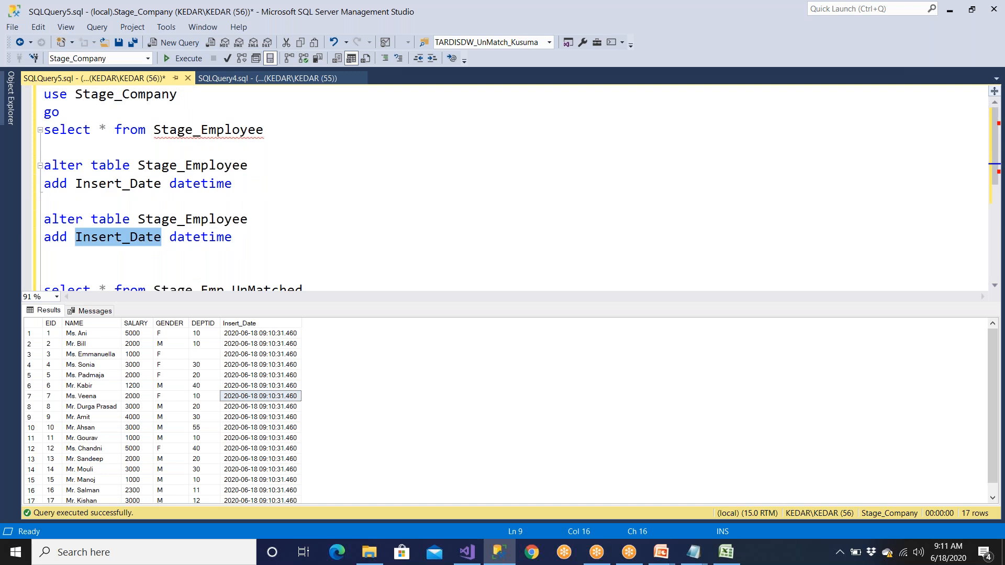
type("User_na")
key("BackSpace")
key("BackSpace")
key("BackSpace")
key("BackSpace")
key("BackSpace")
key("BackSpace")
key("BackSpace")
type("Create")
key("BackSpace")
key("BackSpace")
key("BackSpace")
key("BackSpace")
key("BackSpace")
key("BackSpace")
type("User_Name")
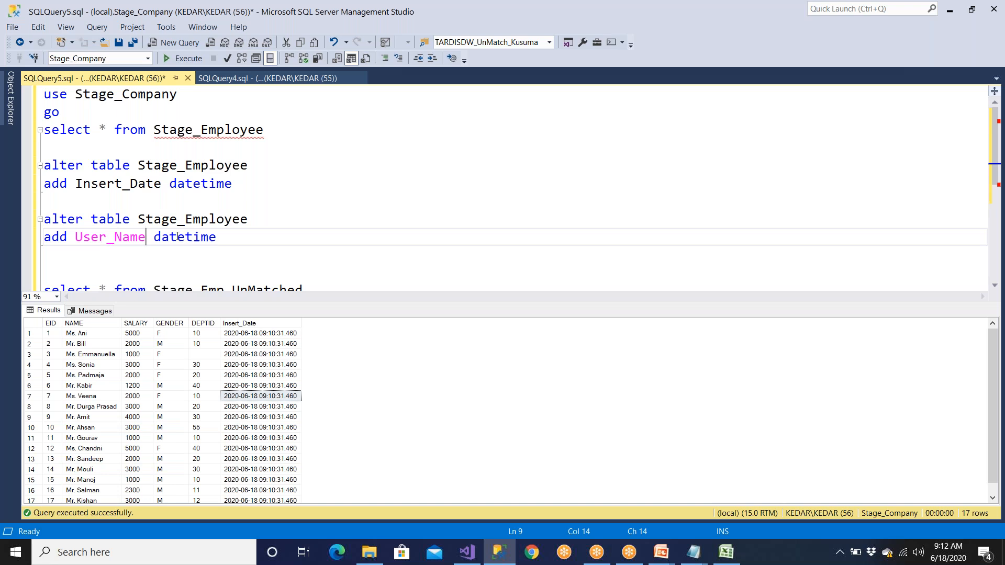
Step: Change the User_Name column's data type to varchar(100) in the alter table statement
left_click_drag(155, 237, 221, 237)
type("varcr")
key("BackSpace")
type("ja")
key("BackSpace")
key("BackSpace")
key("BackSpace")
type("har")
key("BackSpace")
key("BackSpace")
key("BackSpace")
type("char")
key("BackSpace")
type("9100)")
key("BackSpace")
key("BackSpace")
key("BackSpace")
key("BackSpace")
key("BackSpace")
type("(100)")
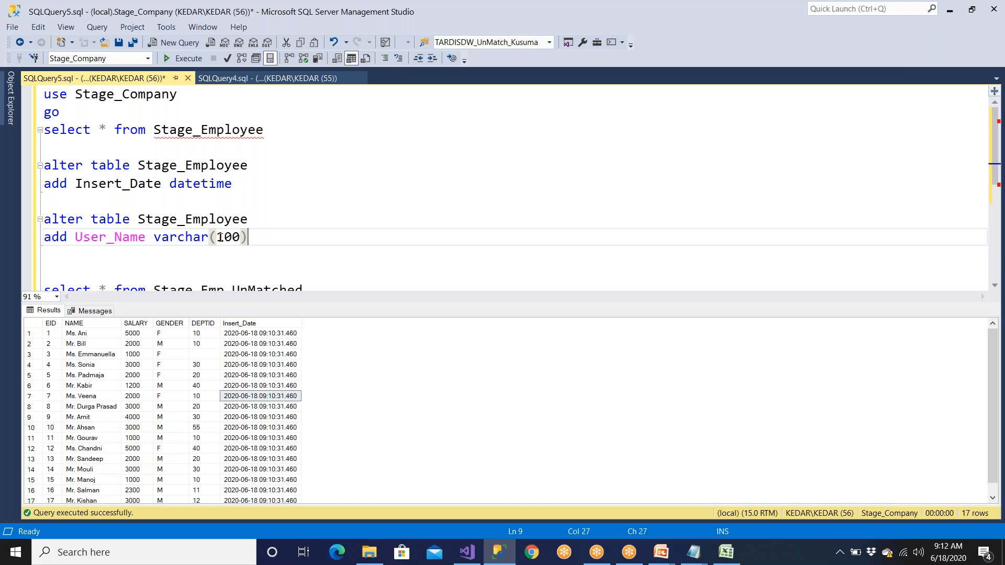
Step: Shorten the new column's name to Usr_Name and execute only that alter table statement
left_click_drag(258, 240, 44, 220)
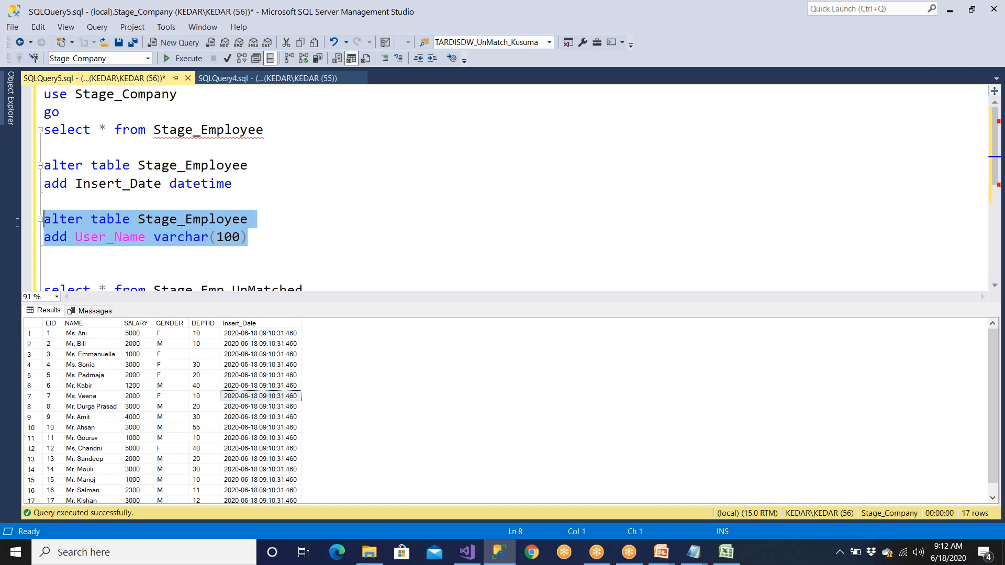
left_click(91, 239)
key("Delete")
left_click_drag(240, 238, 44, 220)
left_click(177, 59)
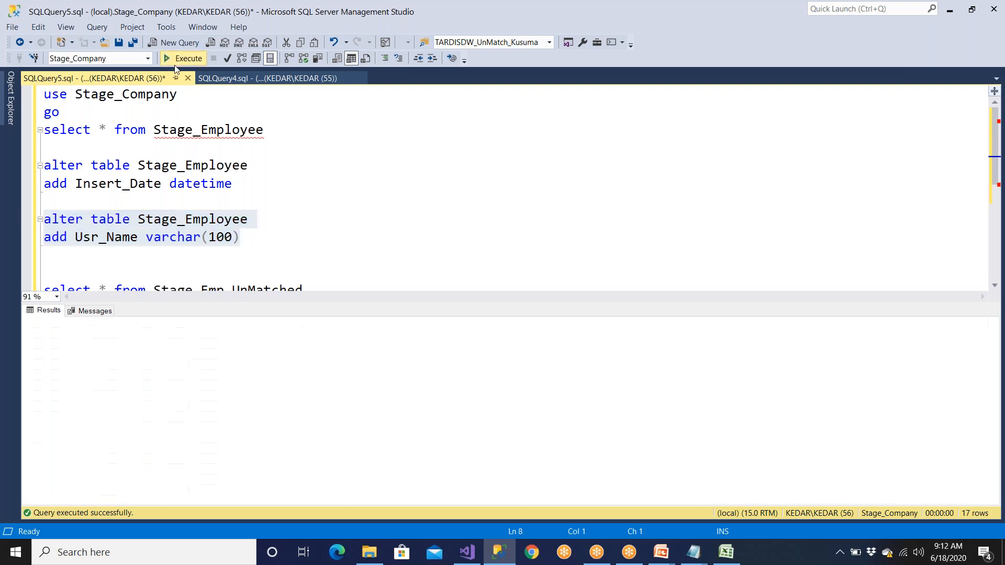
Step: Rerun the Stage_Employee select to check the table for the Usr_Name column
left_click_drag(264, 130, 44, 130)
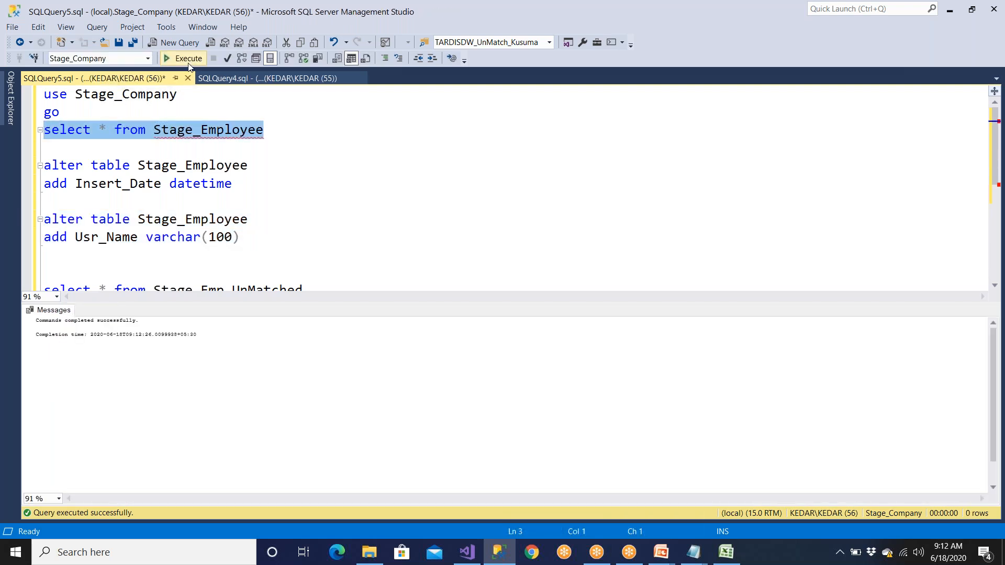
left_click(188, 62)
double_click(107, 237)
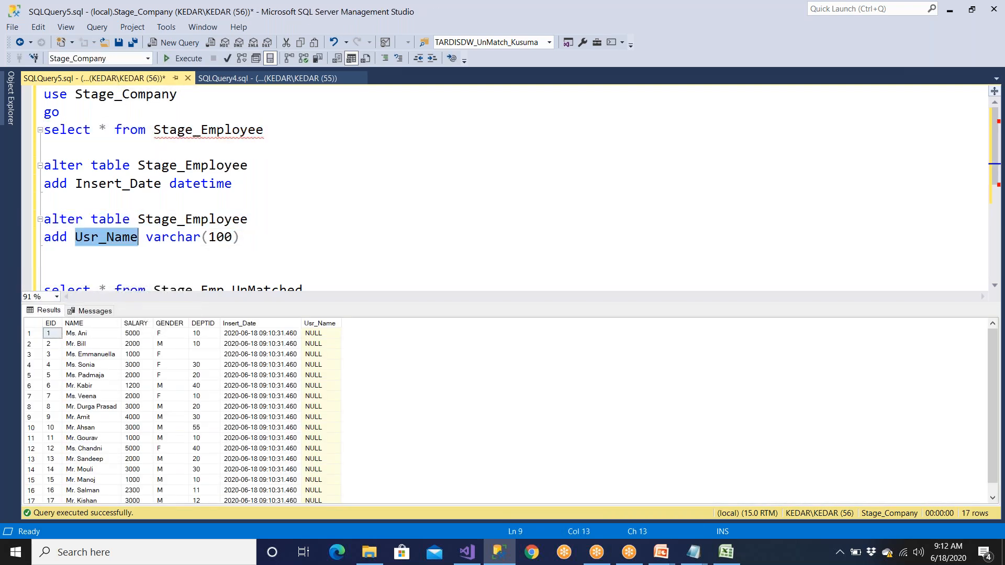
Step: Back in Visual Studio, add a derived column named Usr_Name with the expression @[System::CreatorName]
left_click(467, 552)
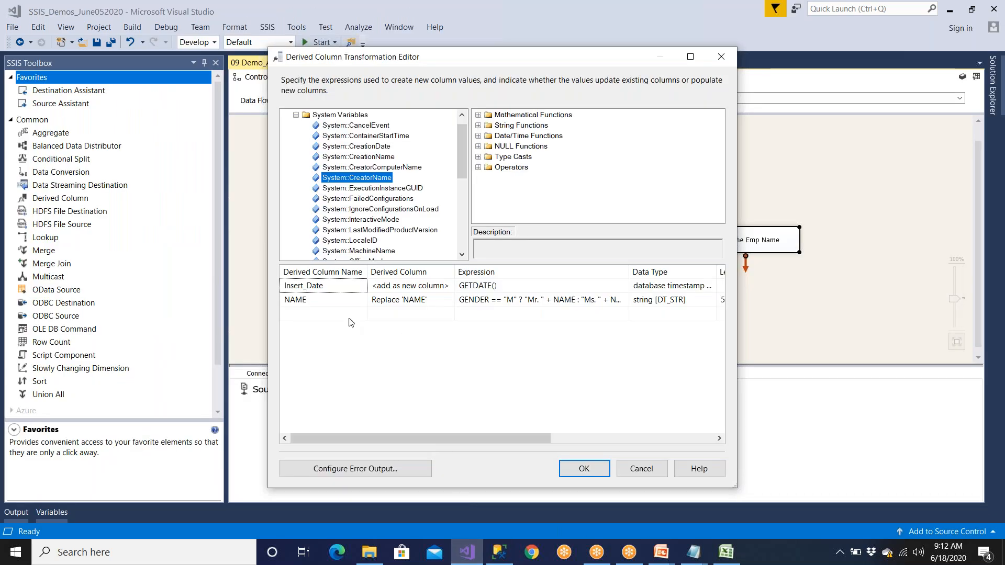
left_click(332, 312)
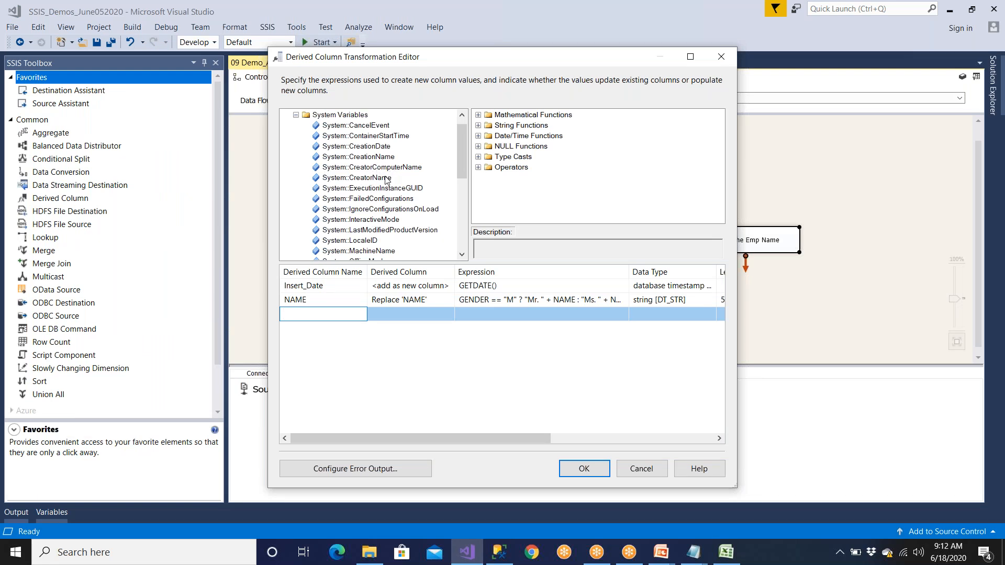
left_click_drag(385, 183, 403, 318)
left_click(320, 317)
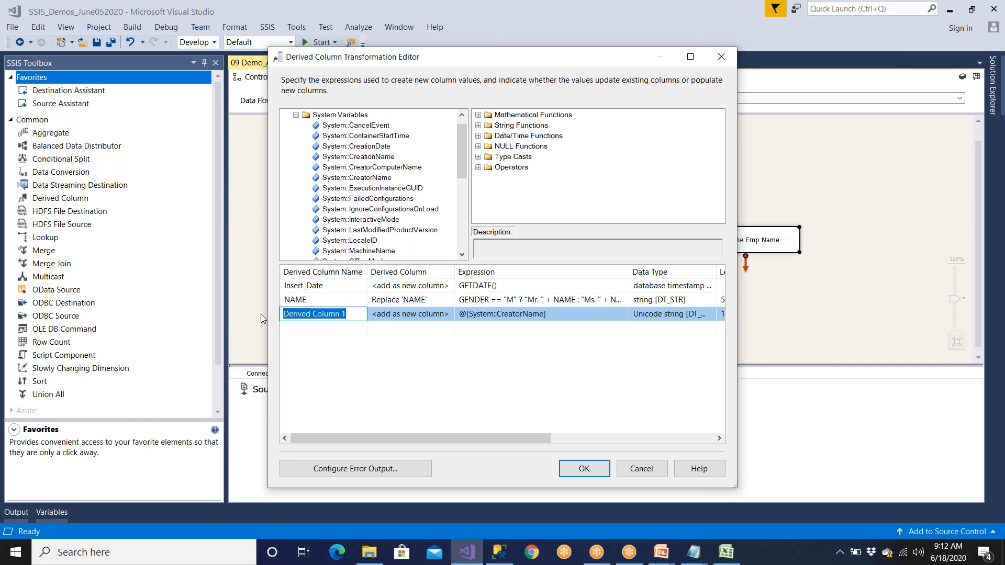
type("Usr_Name")
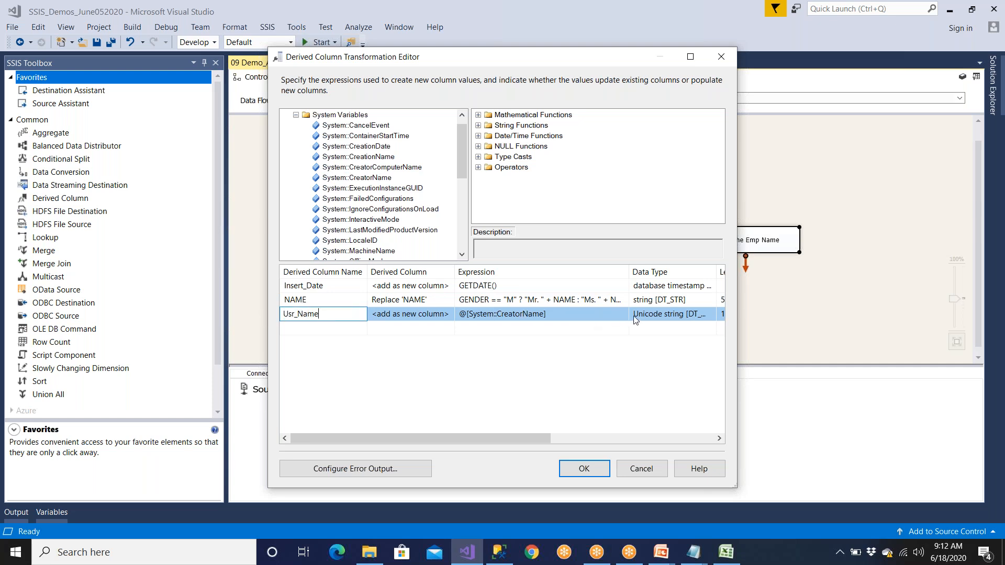
Step: Enlarge the derived column editor and compare the full data types of the Usr_Name and NAME columns
left_click(657, 320)
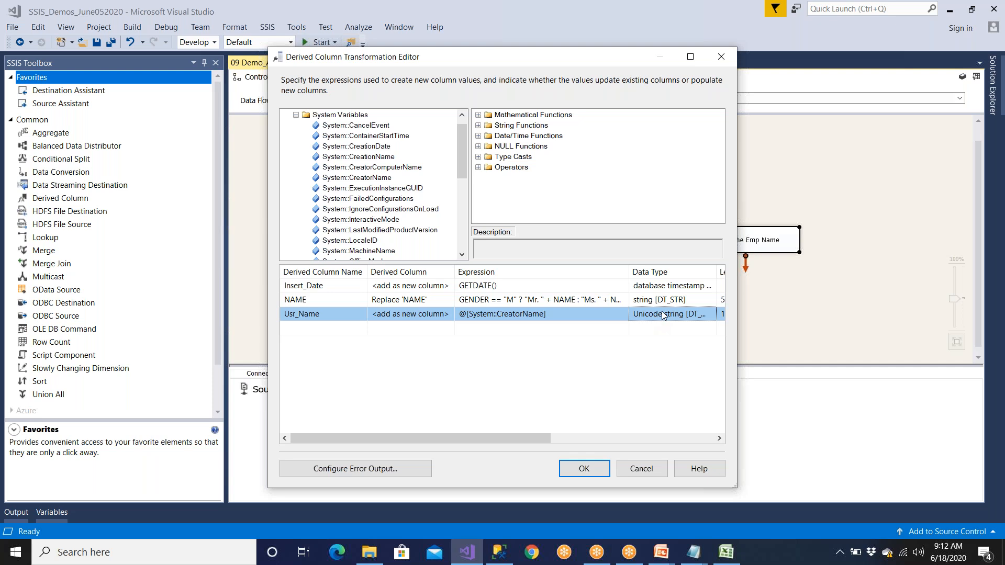
left_click(661, 302)
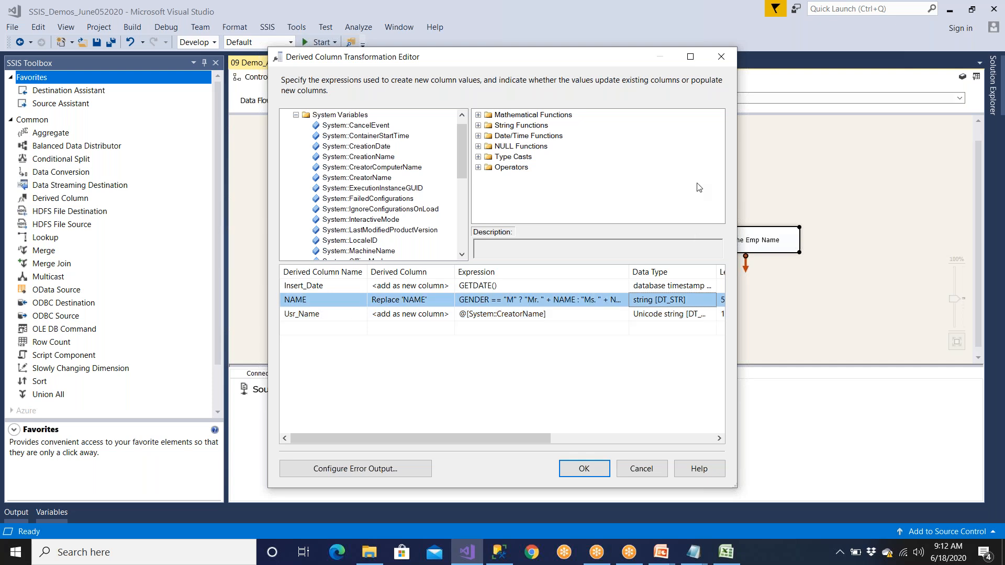
left_click(692, 57)
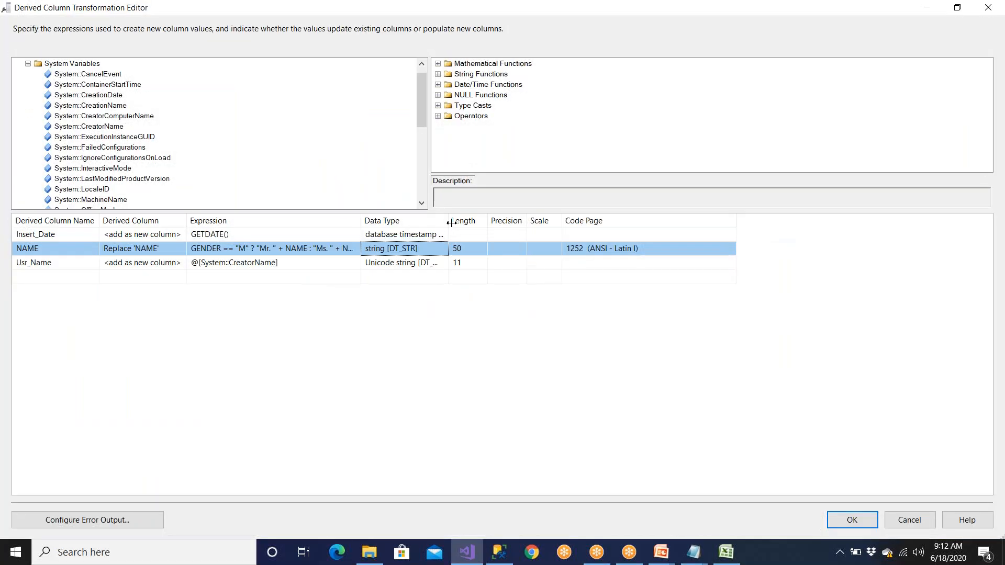
left_click(448, 267)
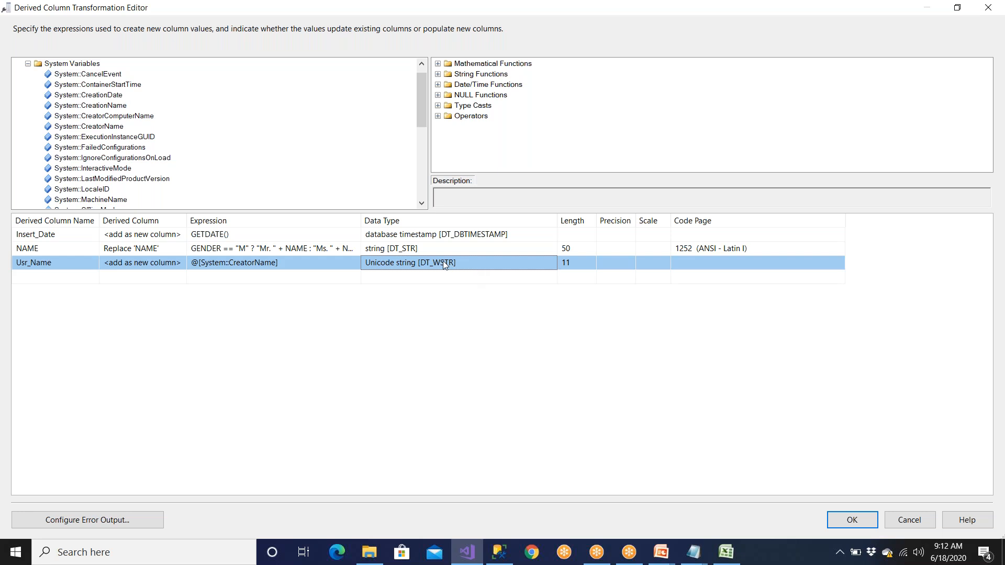
left_click(397, 254)
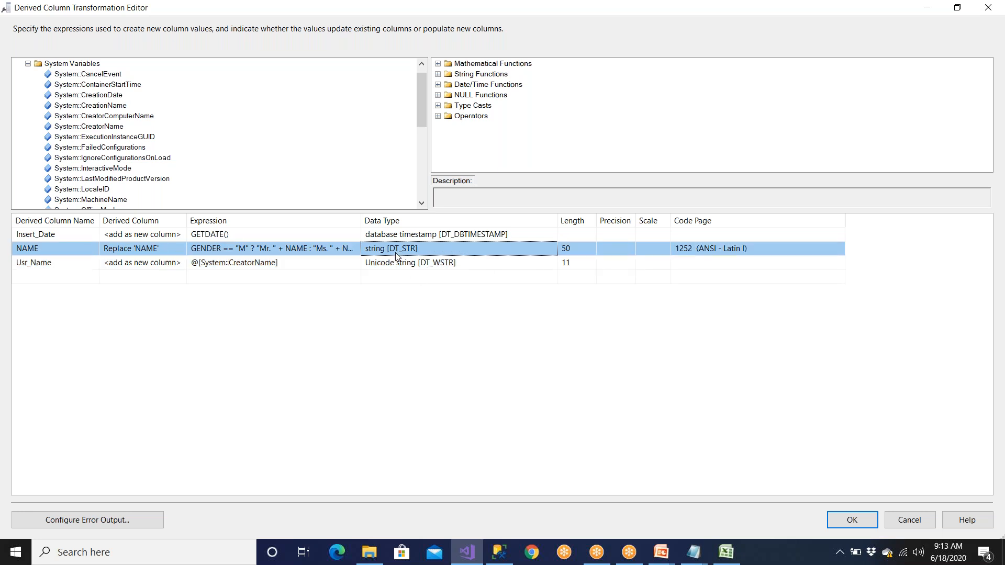
Step: Check the varchar(100) definition of Usr_Name in SQL Server Management Studio, then return to Visual Studio and accept the derived column settings
left_click(506, 556)
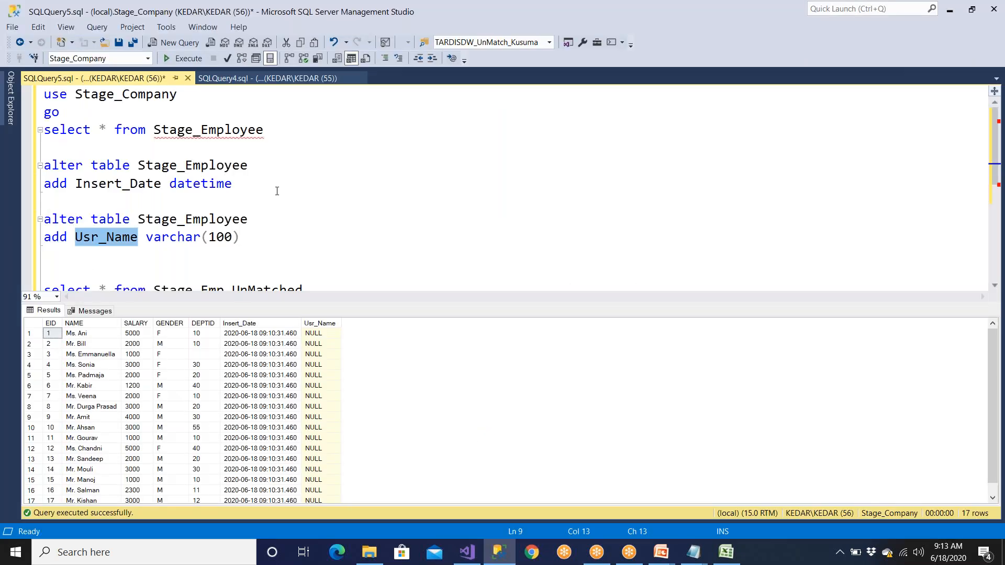
left_click_drag(146, 237, 226, 238)
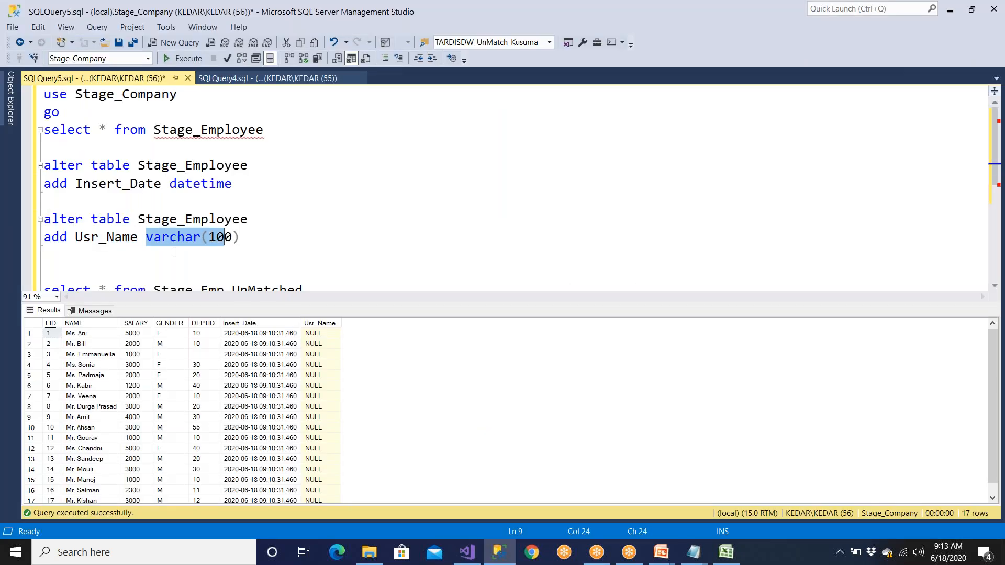
left_click(170, 252)
left_click(146, 239)
left_click_drag(142, 237, 257, 241)
key("alt+Tab")
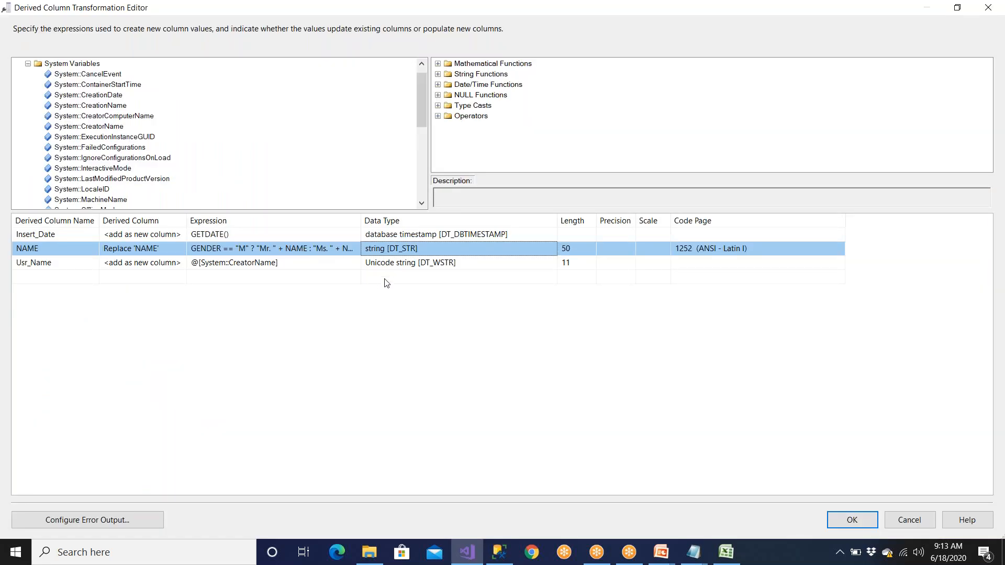
left_click(426, 267)
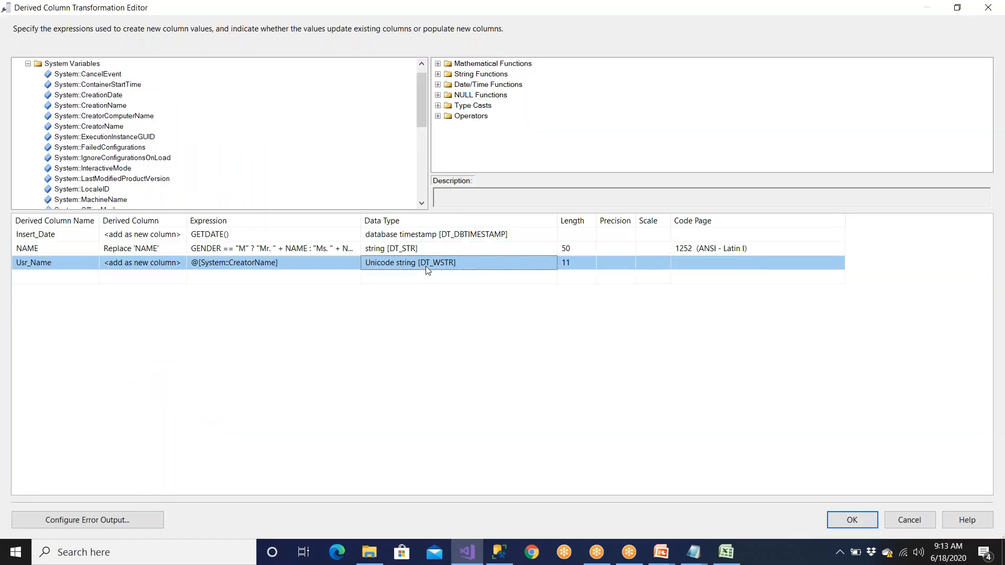
left_click(864, 521)
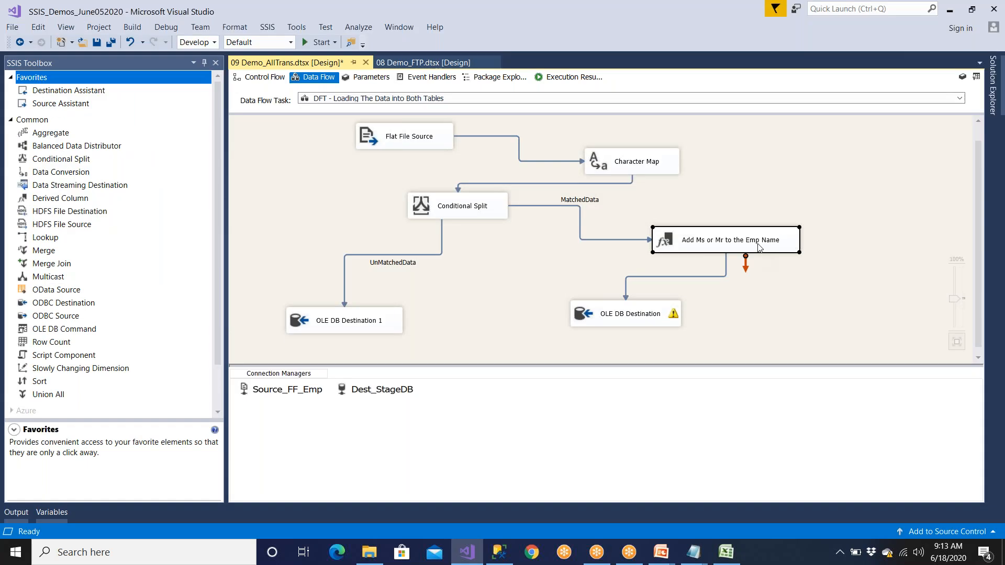
Step: Open the advanced editor of the Add Ms or Mr to the Emp Name component and inspect its GENDER and NAME input column properties
right_click(759, 247)
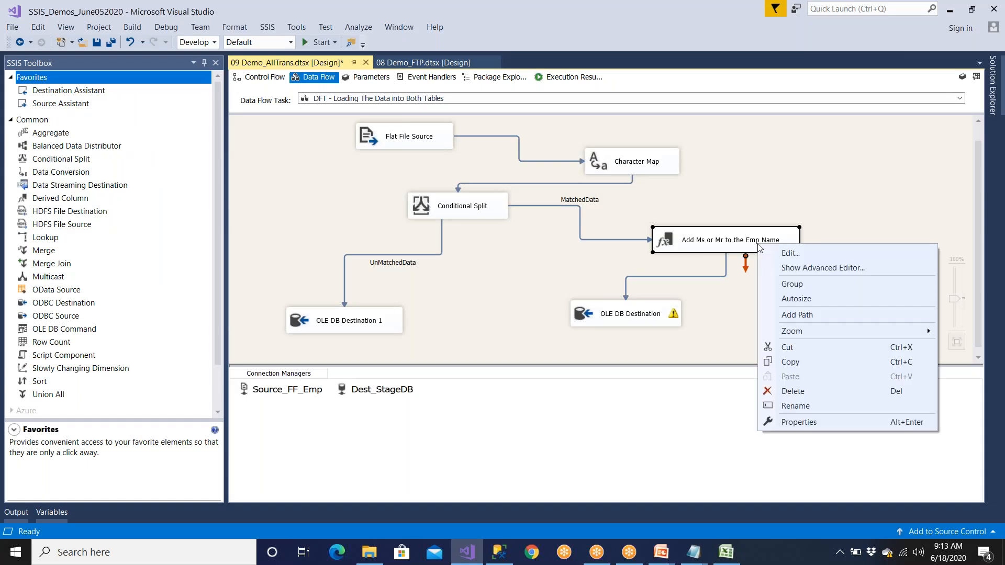
left_click(784, 271)
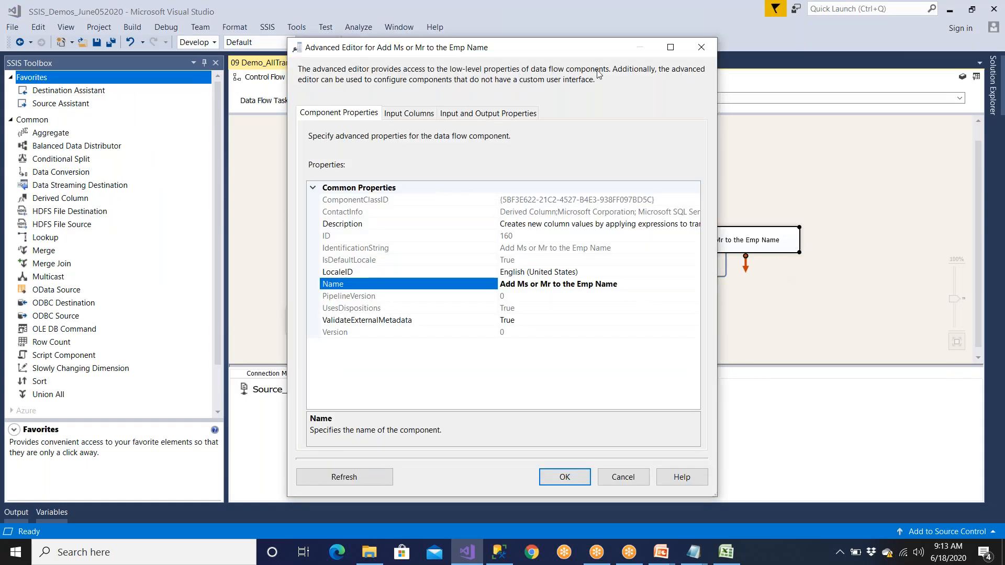
left_click(670, 47)
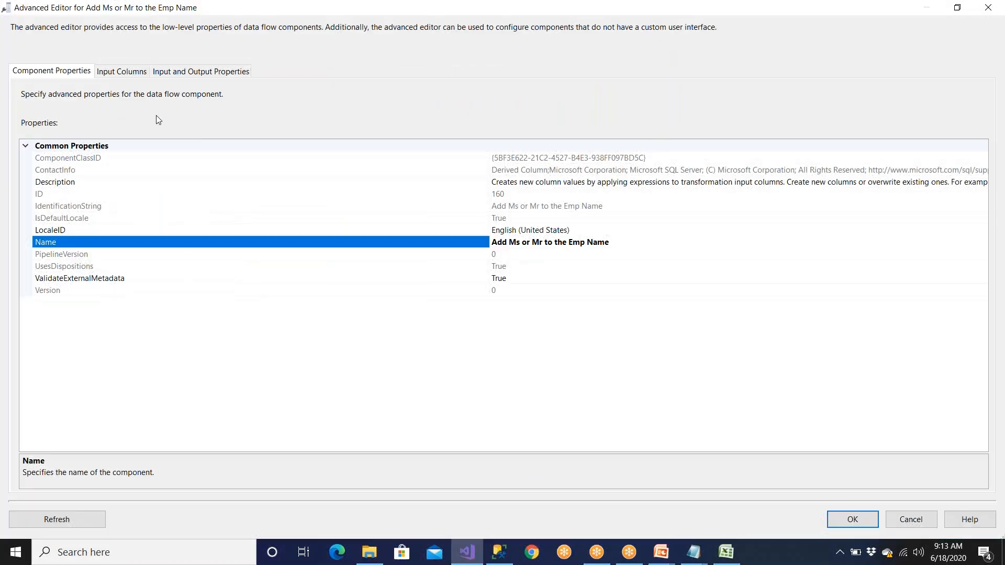
left_click(133, 72)
left_click(195, 73)
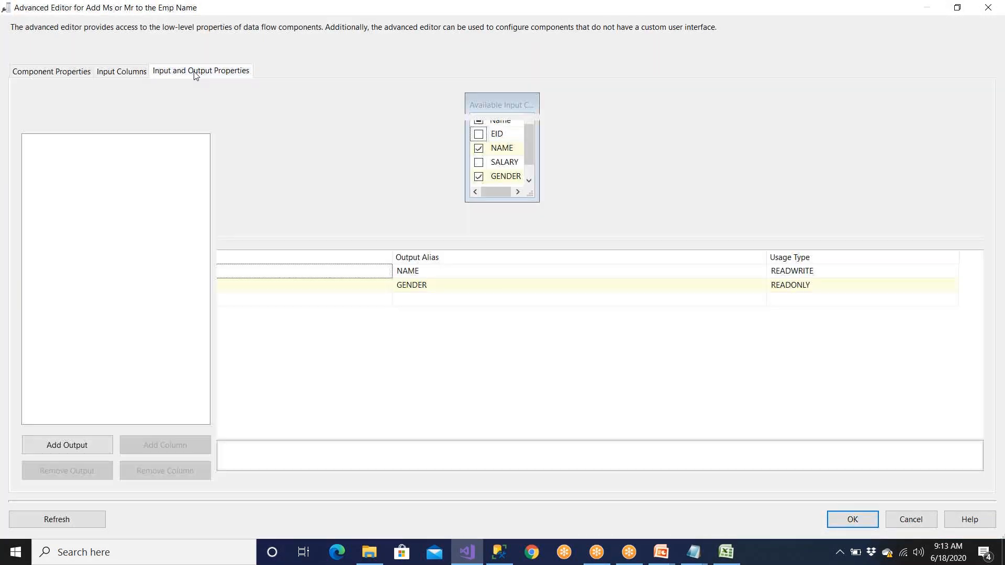
left_click(30, 141)
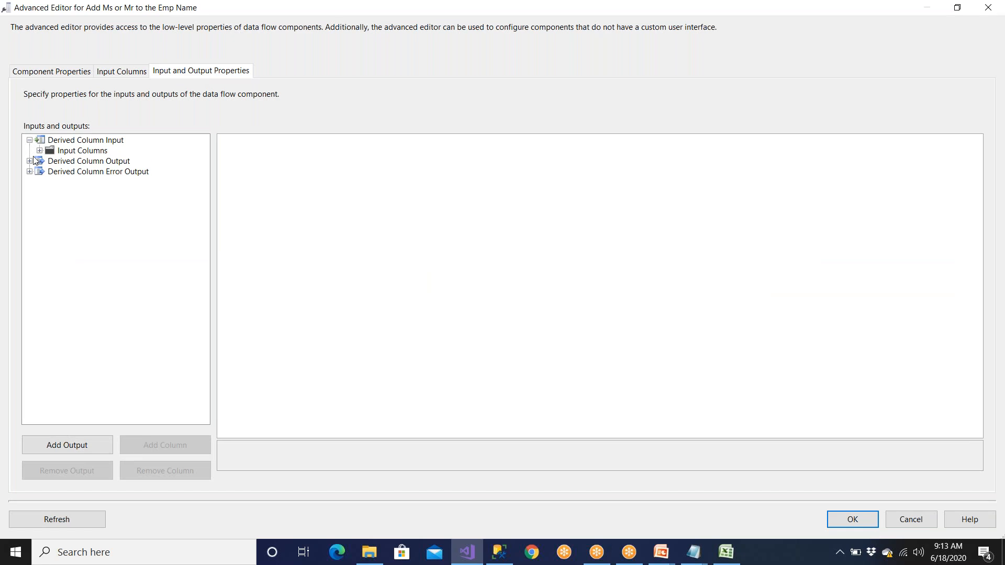
left_click(39, 151)
left_click(74, 172)
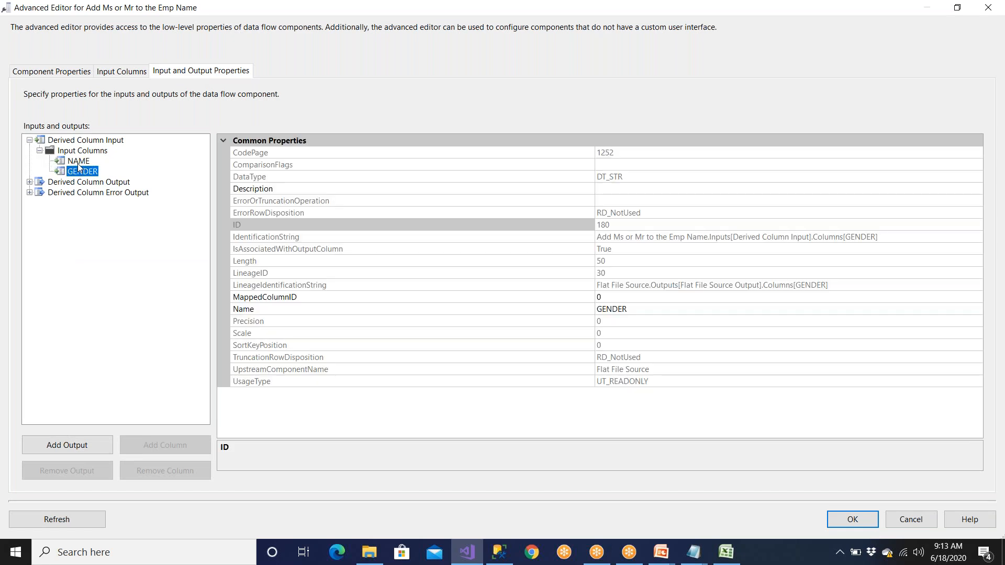
left_click(77, 163)
Step: Set the Usr_Name output column's data type to string [DT_STR] with a length of 100 and accept the advanced settings
left_click(30, 182)
left_click(67, 193)
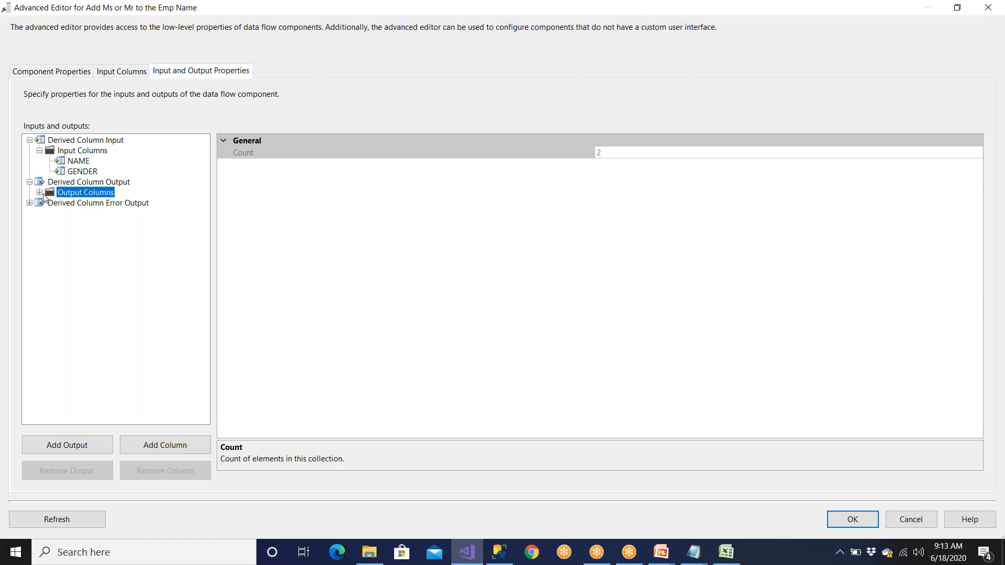
left_click(39, 192)
left_click(76, 214)
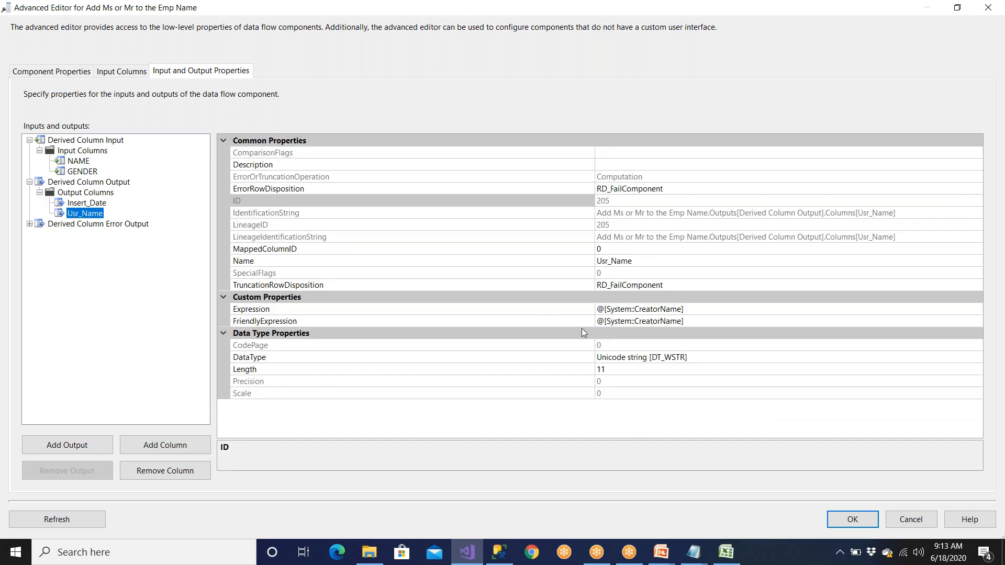
left_click(679, 358)
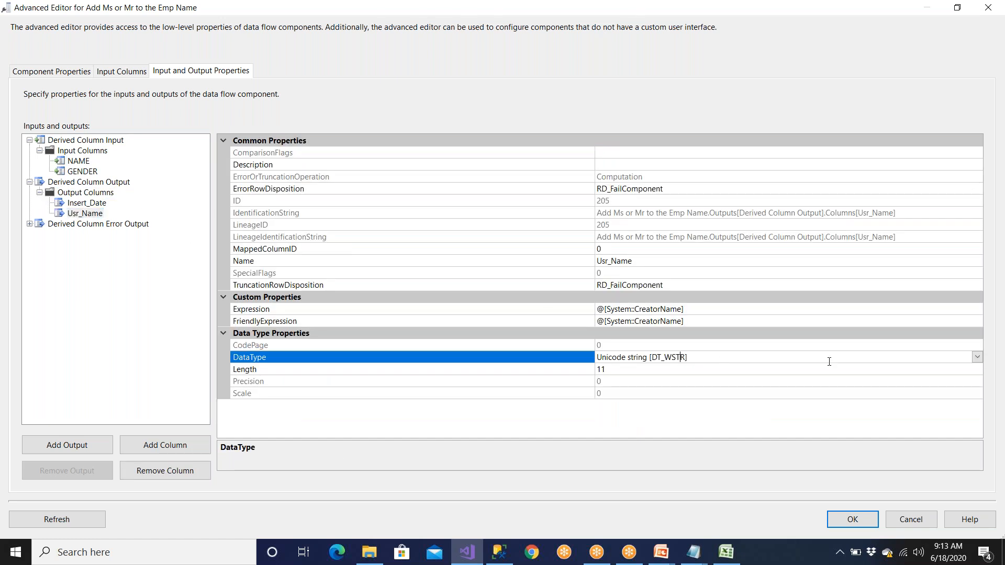
left_click(977, 357)
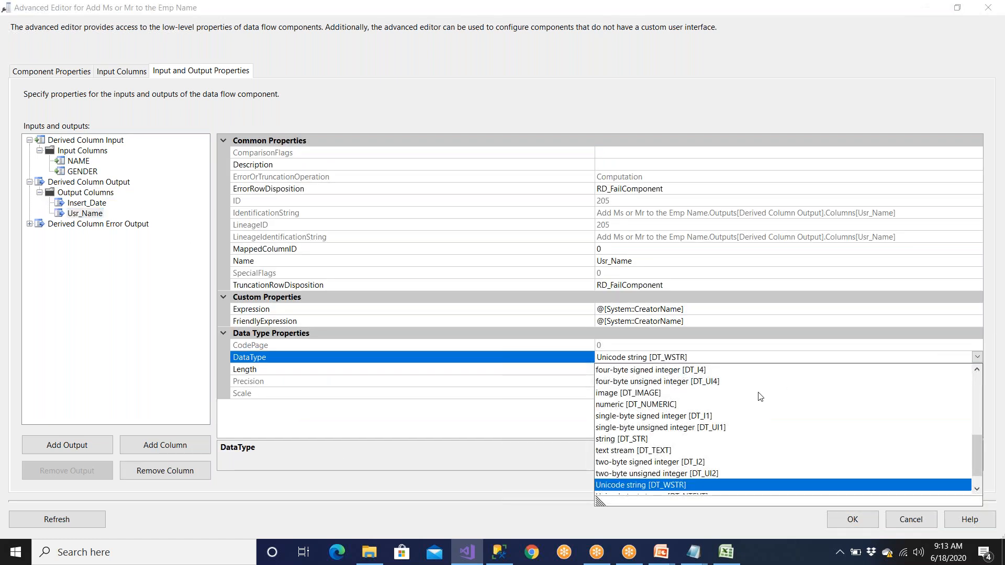
left_click(644, 440)
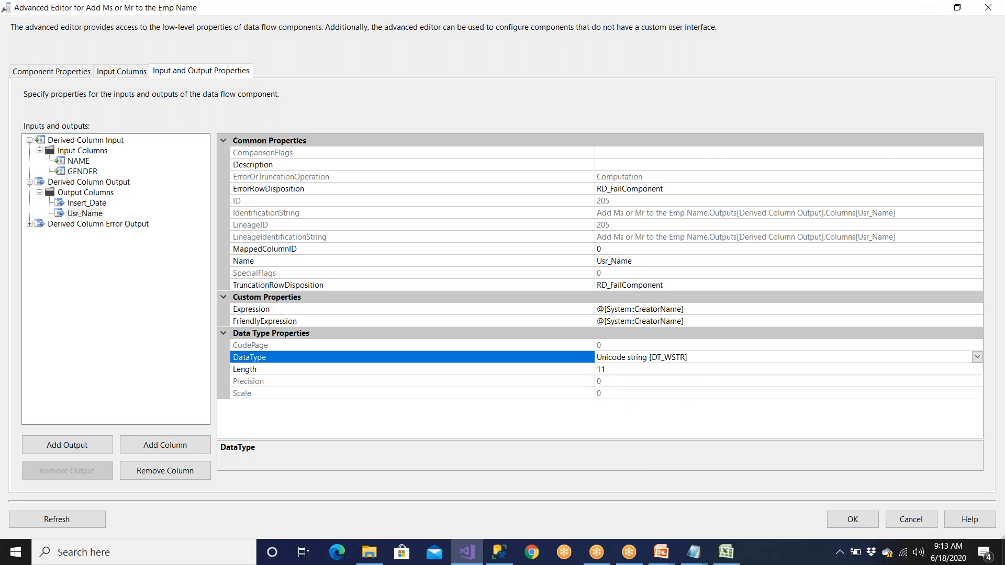
left_click(632, 368)
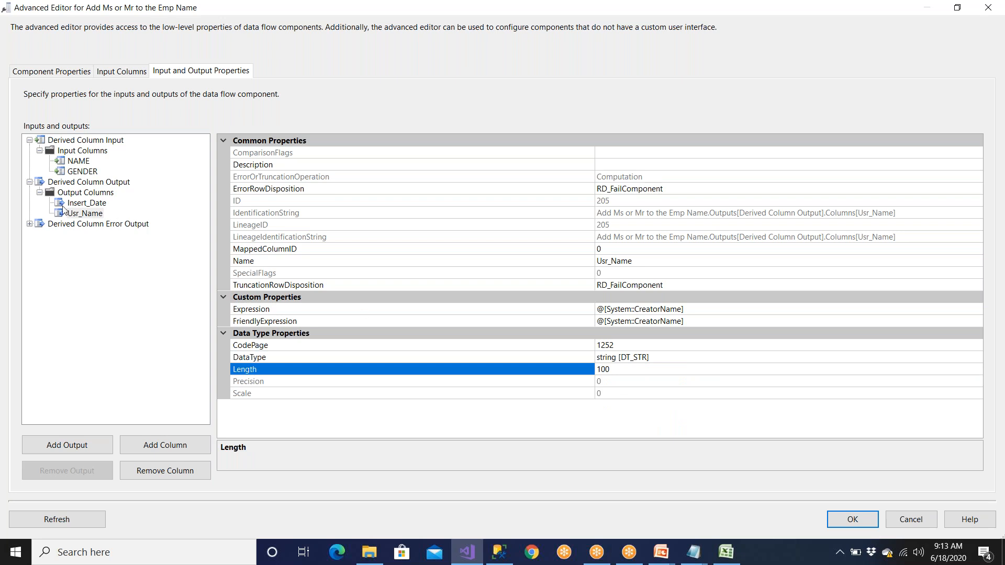
left_click(851, 521)
Step: Reopen the derived column editor and review the expressions and data types of the Usr_Name and NAME rows
double_click(710, 248)
left_click(680, 314)
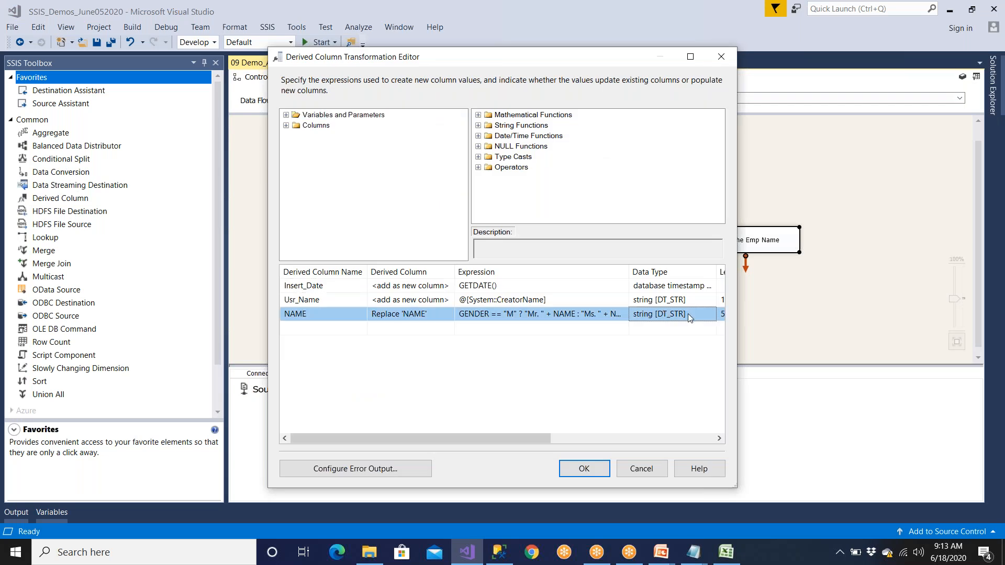
left_click(491, 314)
left_click(519, 301)
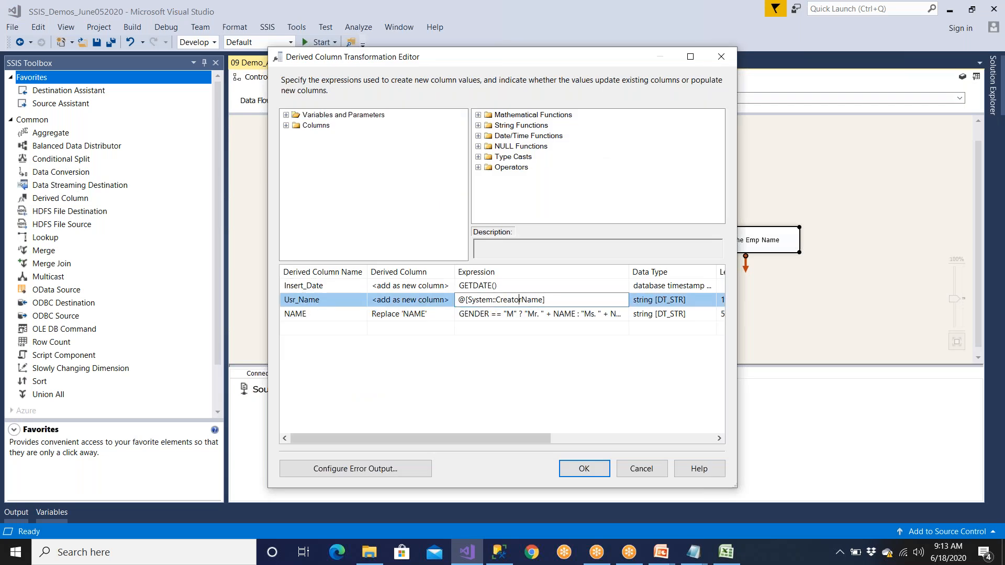
left_click(496, 289)
left_click(673, 302)
left_click(675, 314)
left_click(675, 301)
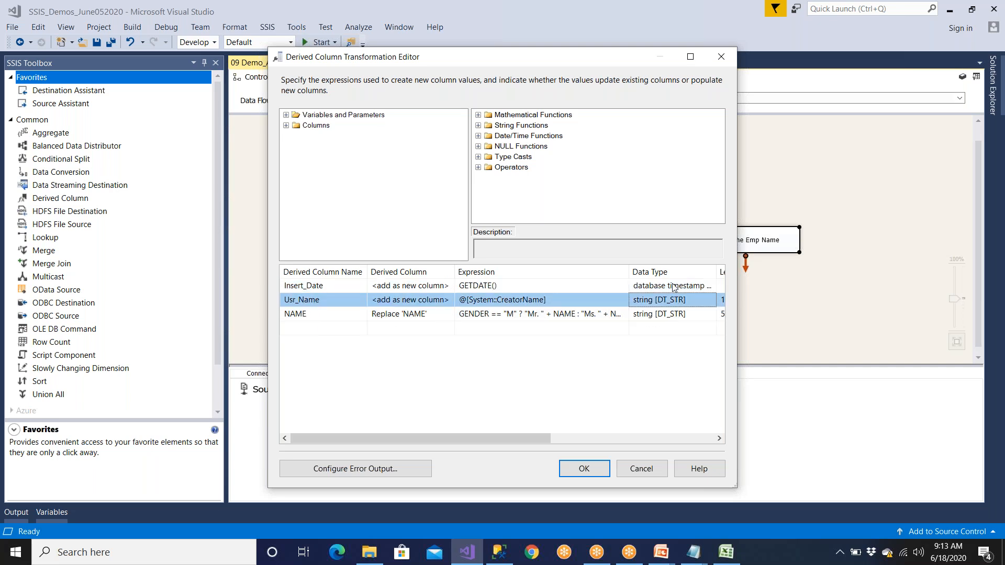
Step: Enlarge the derived column editor, widen the Data Type column, and compare the lengths and data types of Usr_Name and NAME
left_click(690, 57)
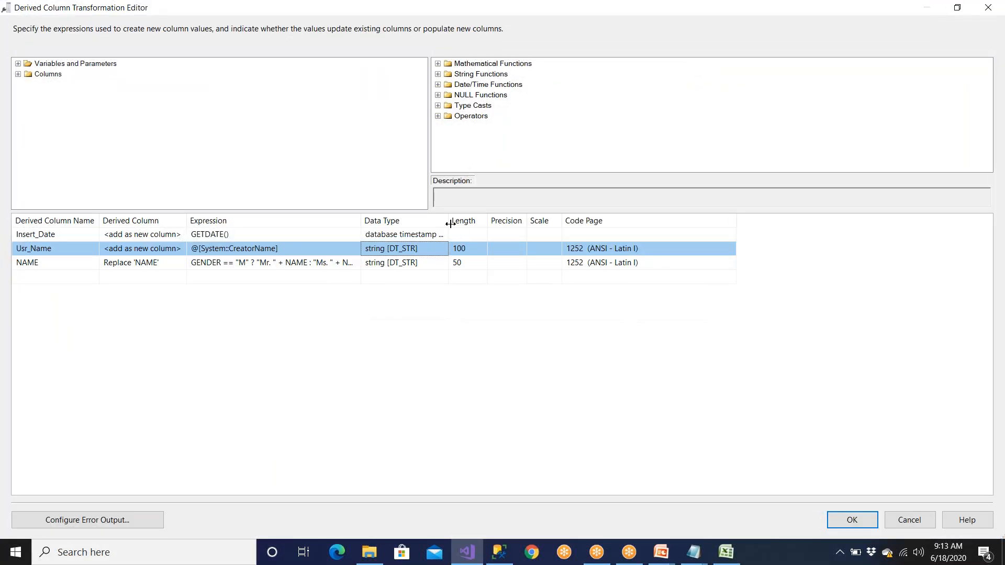
left_click_drag(451, 225, 506, 224)
left_click(527, 249)
left_click(526, 262)
left_click(527, 254)
left_click(527, 262)
left_click(526, 251)
left_click(527, 260)
left_click(526, 251)
left_click(429, 251)
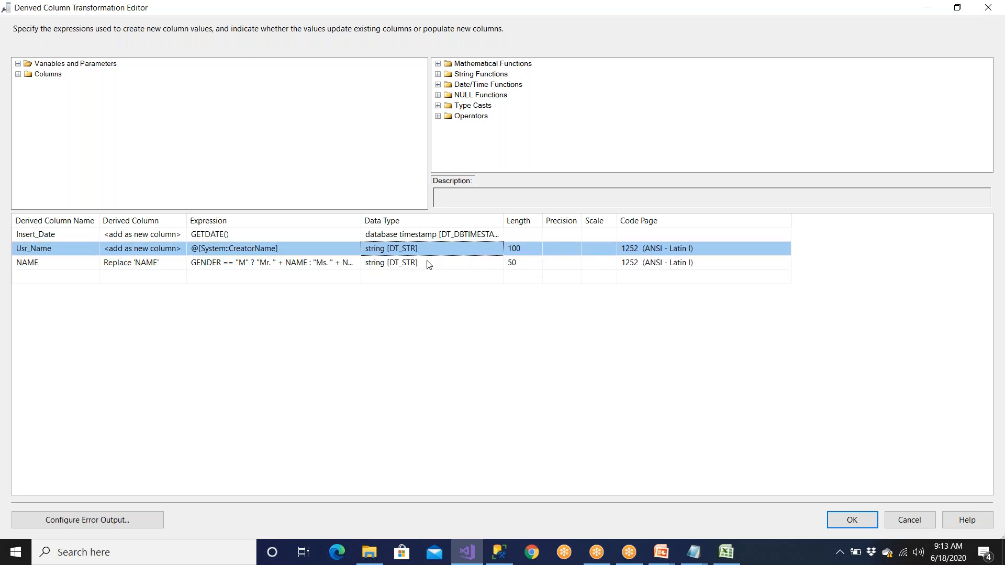
left_click(431, 264)
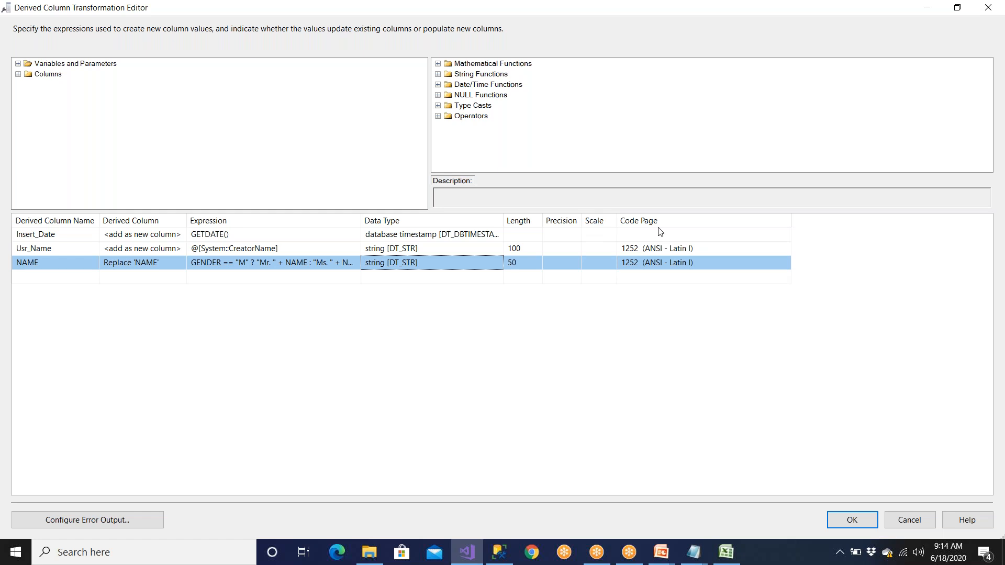
left_click(587, 14)
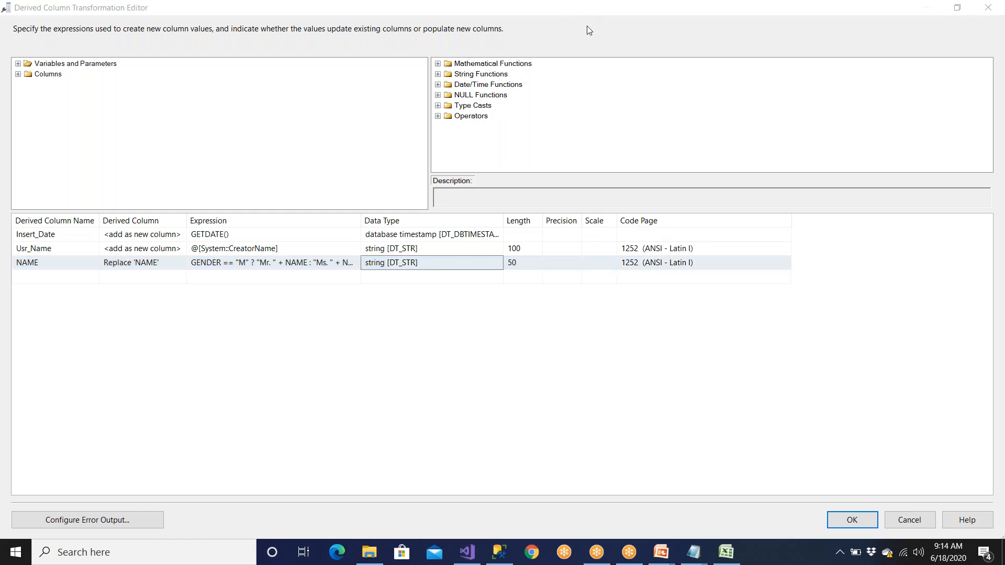
mouse_move(398, 203)
left_mouse_down()
mouse_move(366, 226)
mouse_move(613, 304)
mouse_move(757, 270)
left_mouse_up()
mouse_move(724, 216)
left_mouse_down()
mouse_move(464, 186)
mouse_move(398, 203)
left_mouse_up()
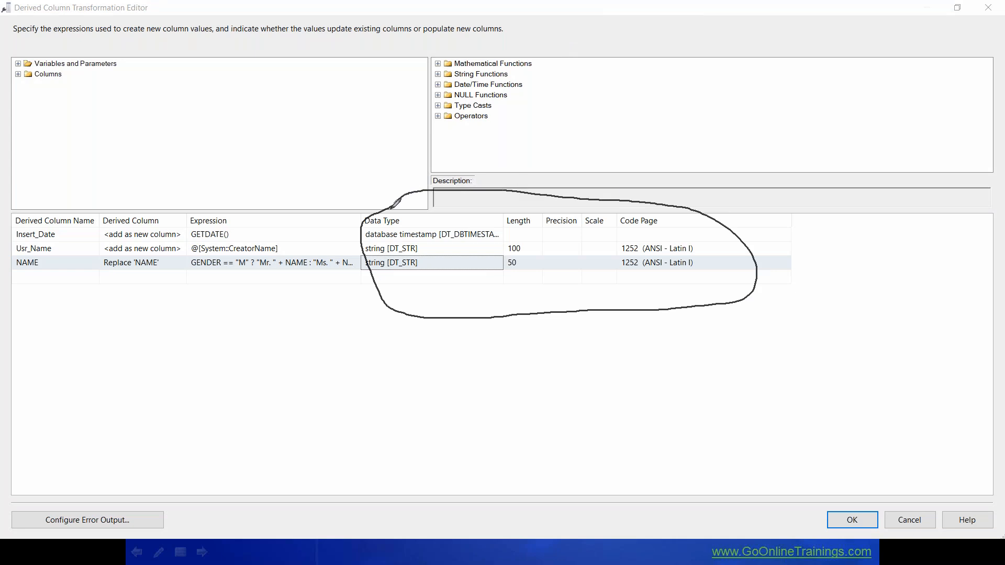
mouse_move(202, 185)
left_mouse_down()
mouse_move(41, 169)
mouse_move(32, 321)
mouse_move(352, 293)
mouse_move(286, 201)
mouse_move(126, 193)
left_mouse_up()
mouse_move(126, 141)
left_mouse_down()
mouse_move(180, 131)
mouse_move(241, 96)
left_mouse_up()
mouse_move(422, 136)
left_mouse_down()
mouse_move(497, 164)
mouse_move(455, 176)
left_mouse_up()
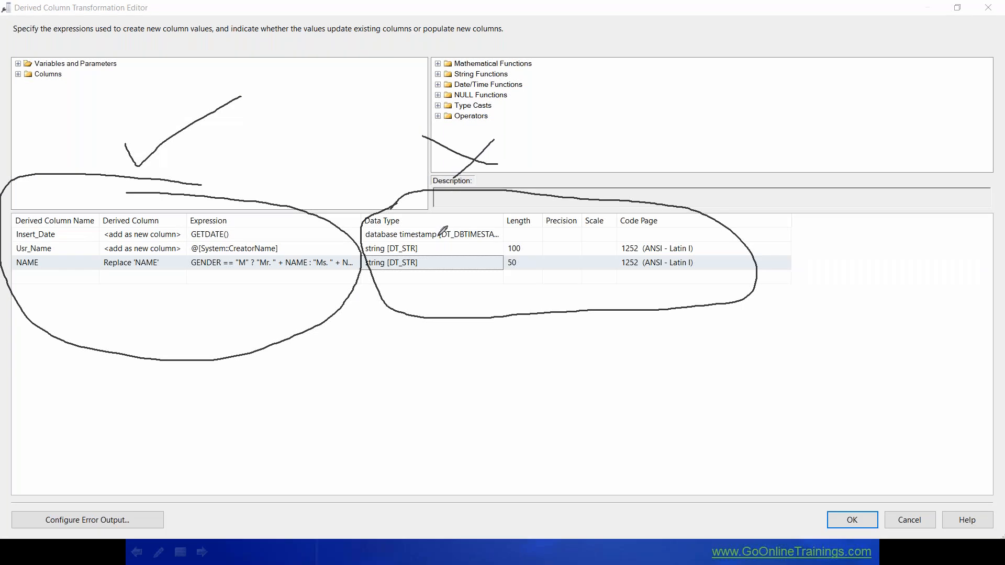
mouse_move(424, 253)
left_mouse_down()
mouse_move(437, 241)
mouse_move(451, 252)
left_mouse_up()
mouse_move(526, 247)
left_mouse_down()
mouse_move(539, 238)
mouse_move(536, 257)
left_mouse_up()
key("Escape")
Step: Cancel the derived column editor and examine the Insert_Date output column's expression and data type in the component's advanced editor
left_click(909, 520)
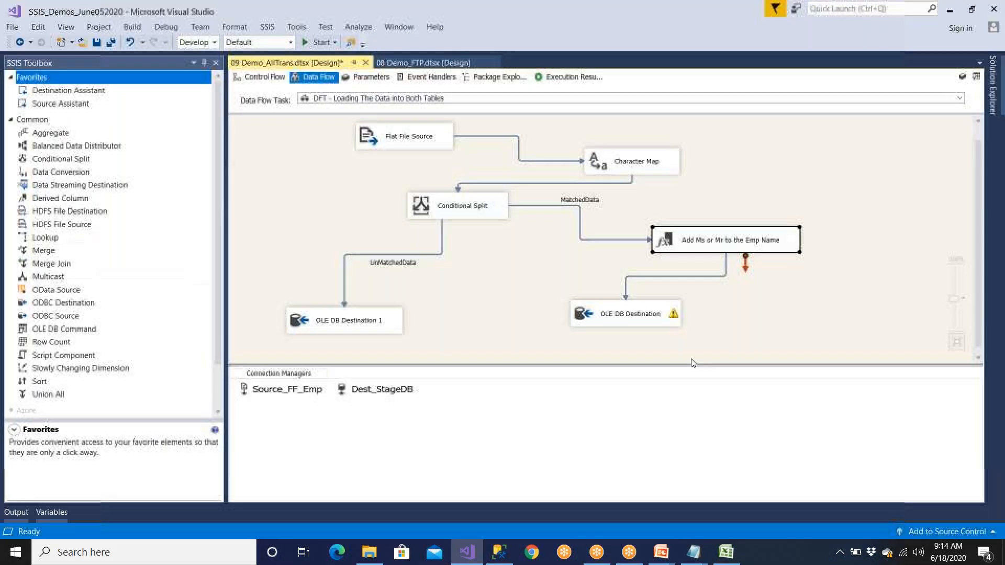
right_click(734, 247)
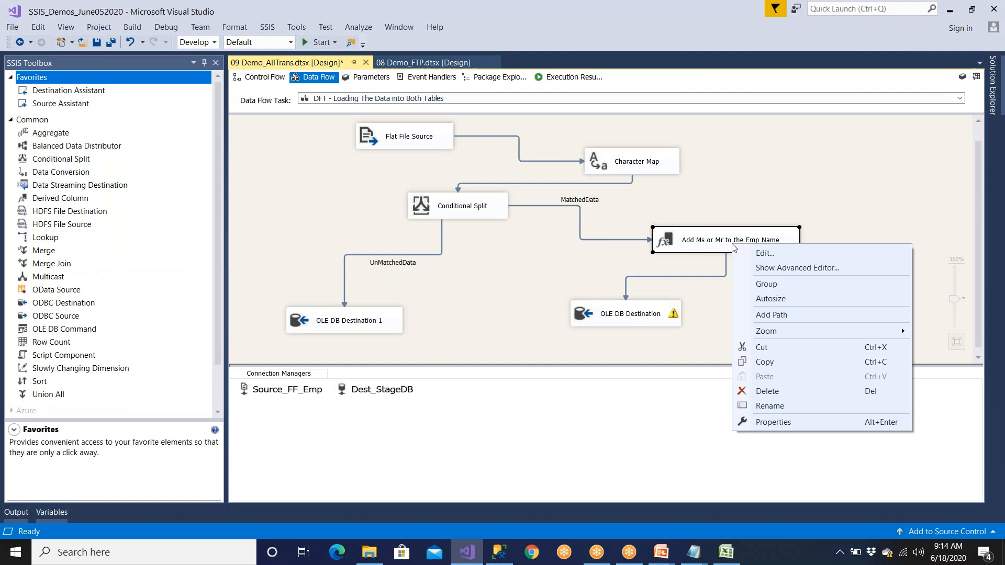
left_click(752, 272)
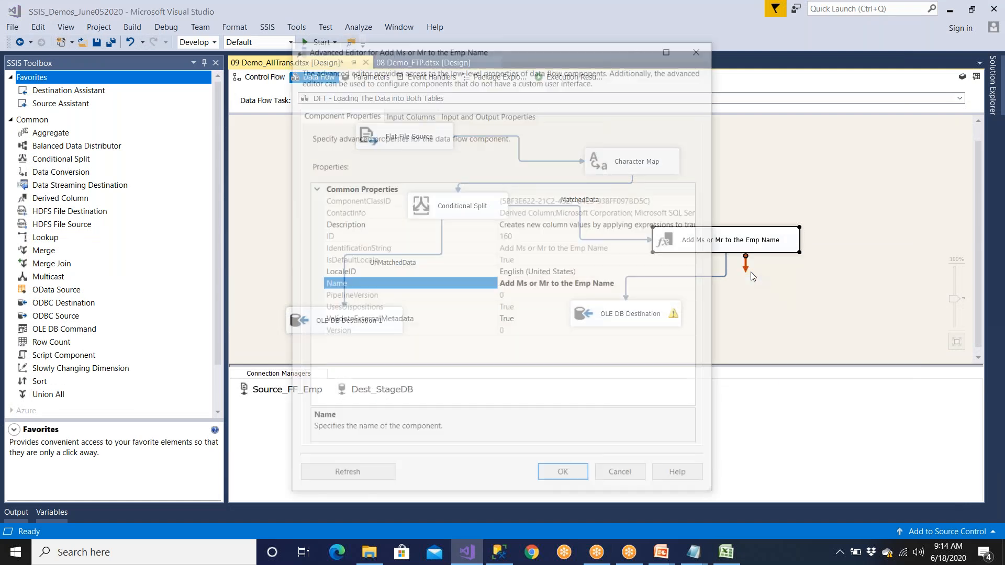
left_click(469, 118)
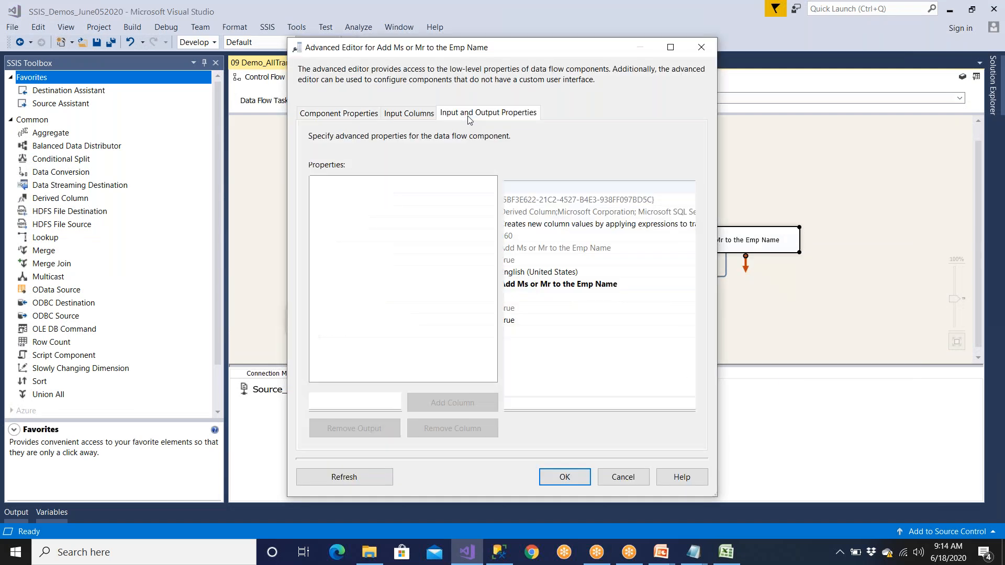
double_click(558, 52)
left_click(95, 152)
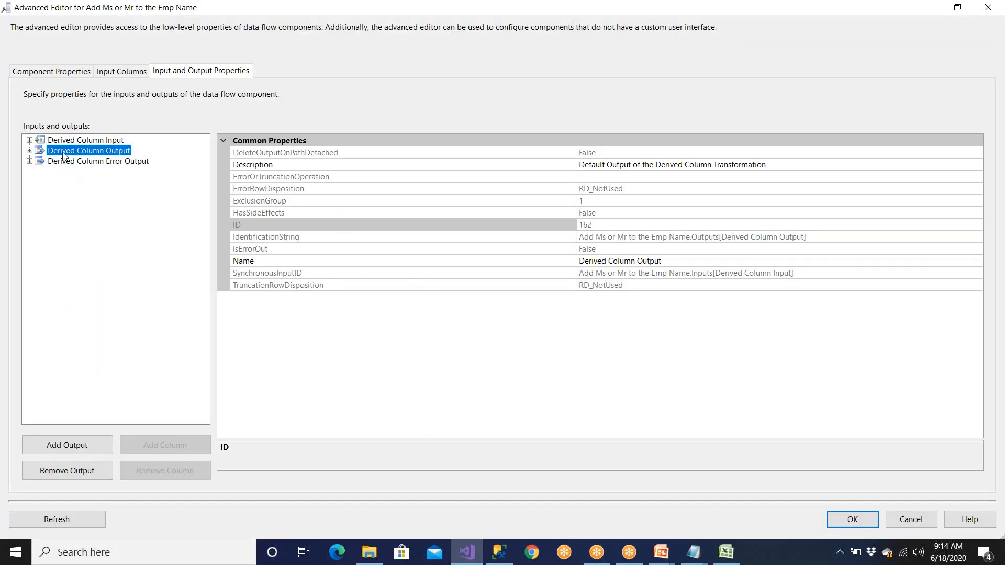
left_click(29, 151)
left_click(40, 162)
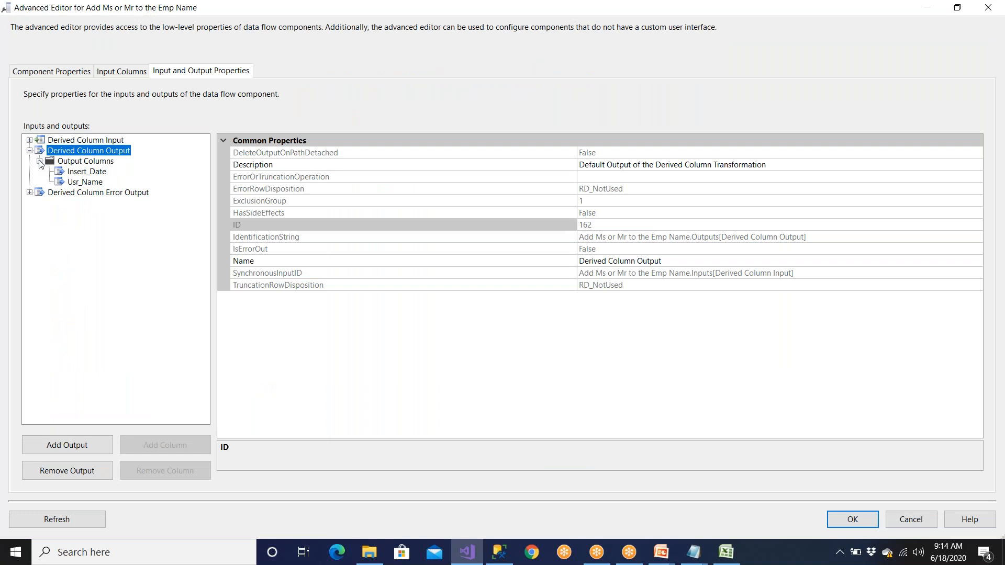
left_click(85, 174)
left_click(87, 183)
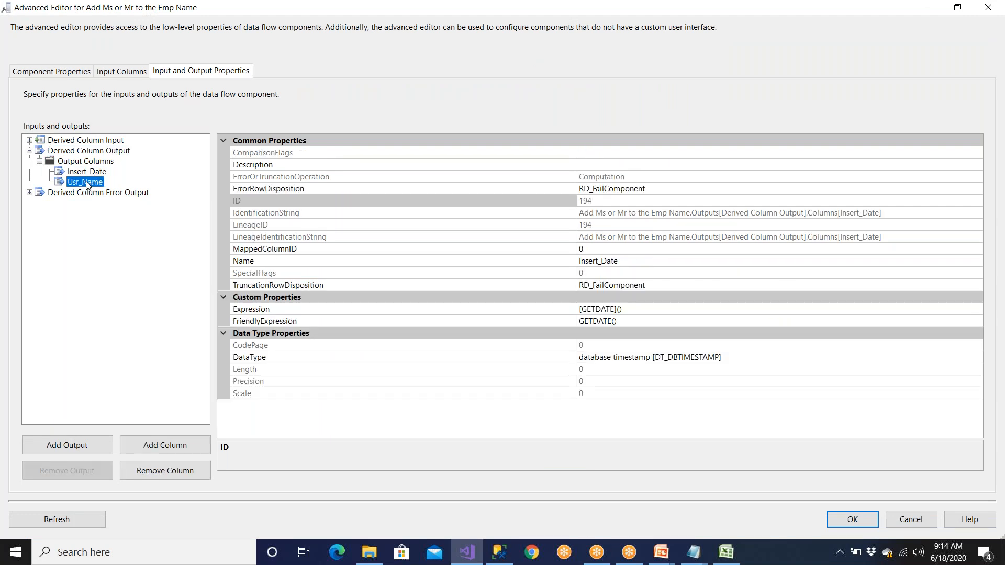
left_click(88, 173)
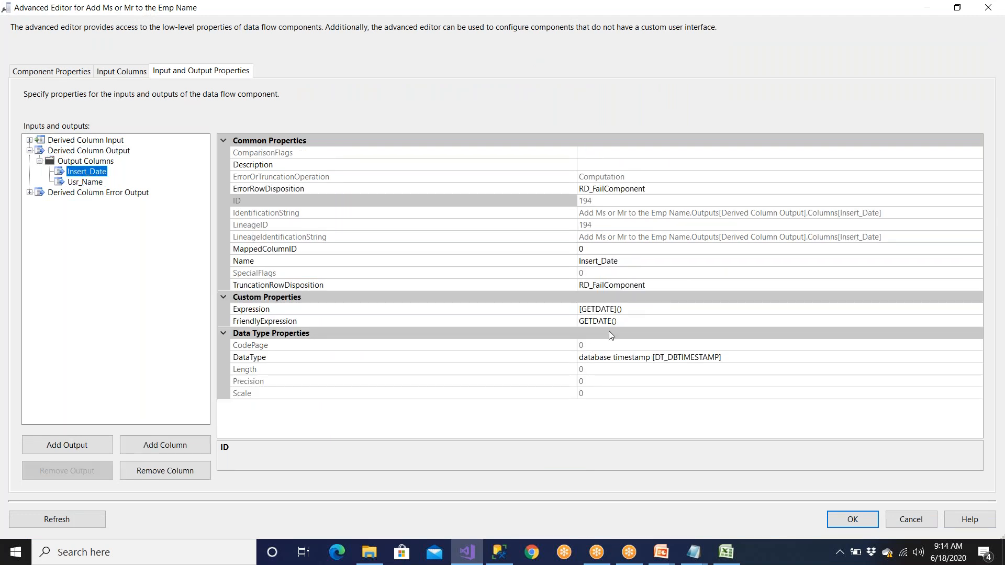
left_click(616, 321)
left_click(603, 309)
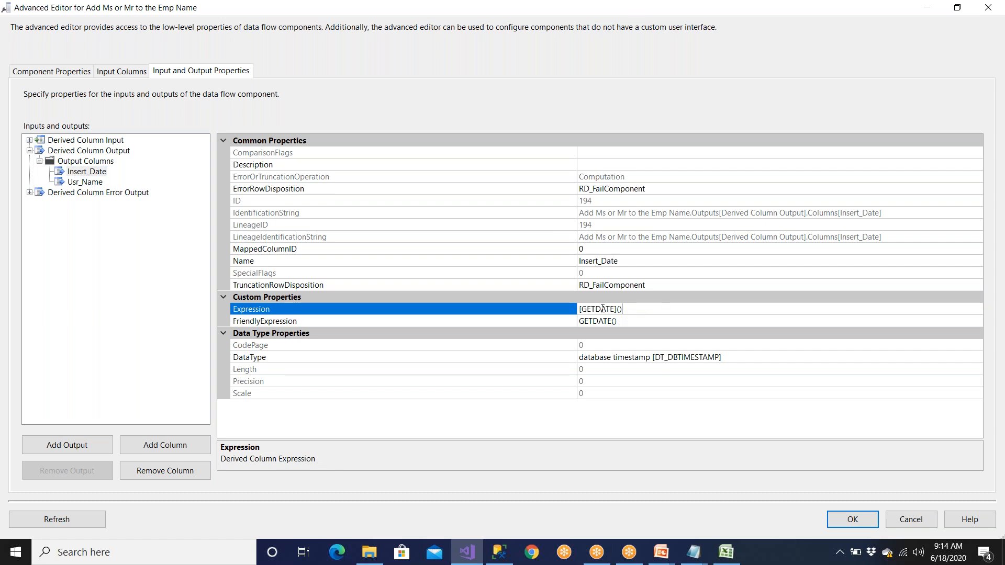
Step: Review the Usr_Name output column's code page and data type, set its length to 120, and accept the advanced settings
left_click(103, 183)
left_click(613, 359)
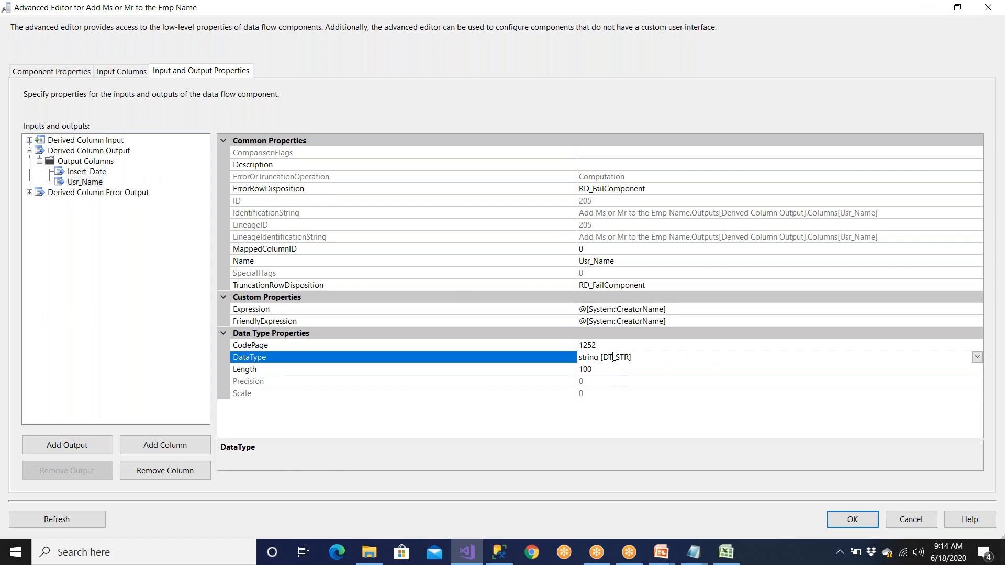
left_click(602, 347)
left_click(608, 358)
left_click(598, 347)
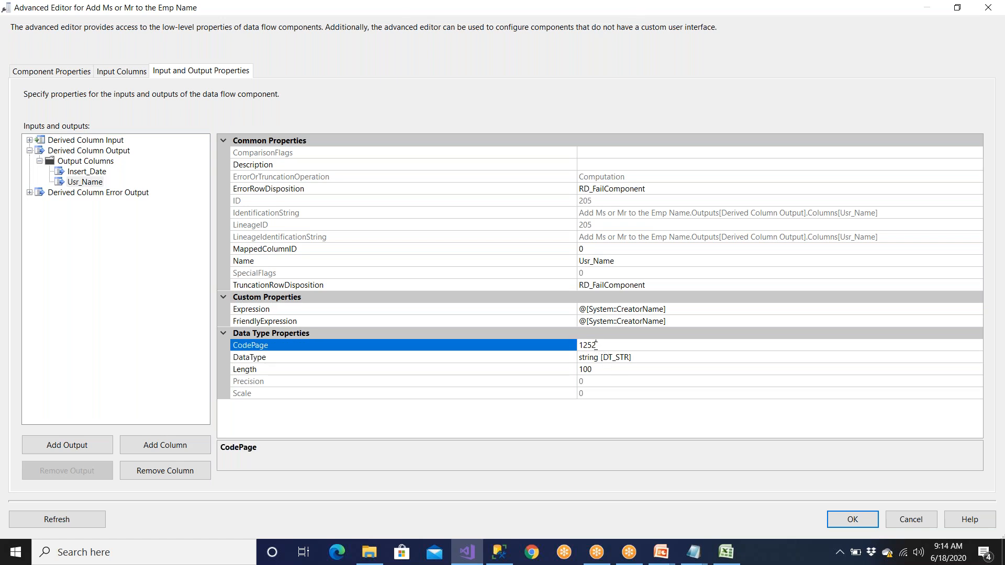
left_click(615, 359)
left_click(604, 347)
left_click(612, 371)
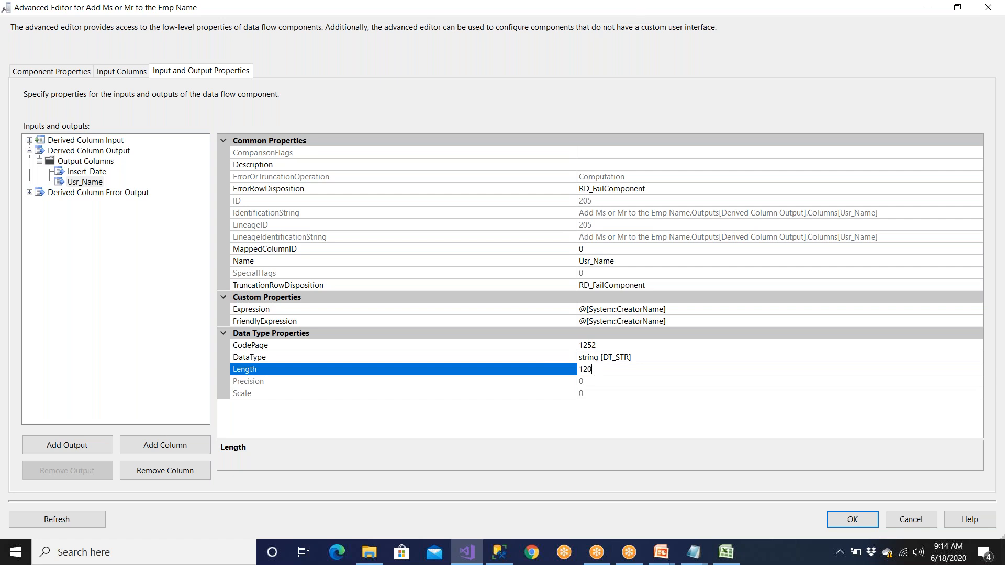
left_click(849, 519)
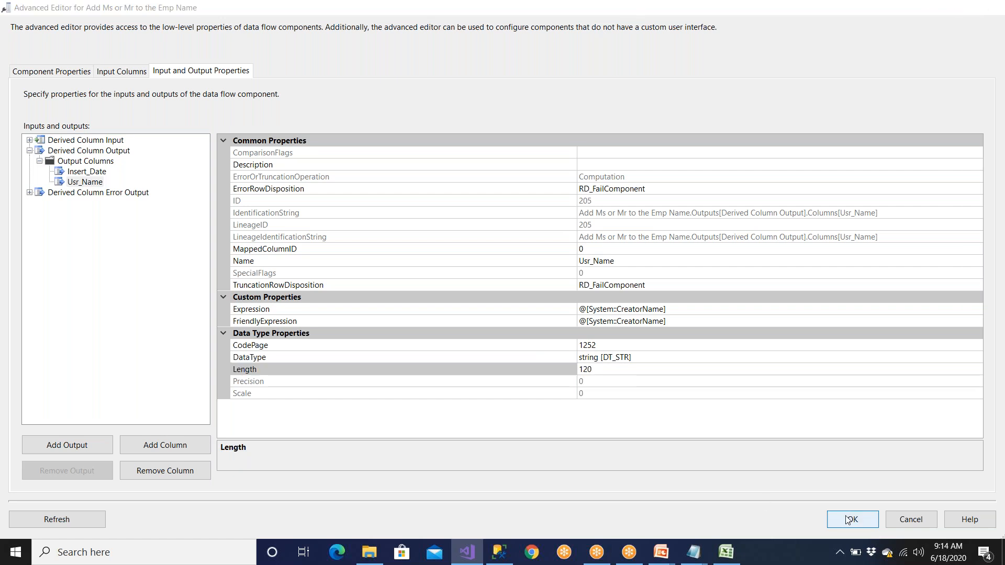
Step: Reopen the enlarged derived column editor, compare the lengths of the Usr_Name and NAME rows, and accept the editor
double_click(743, 245)
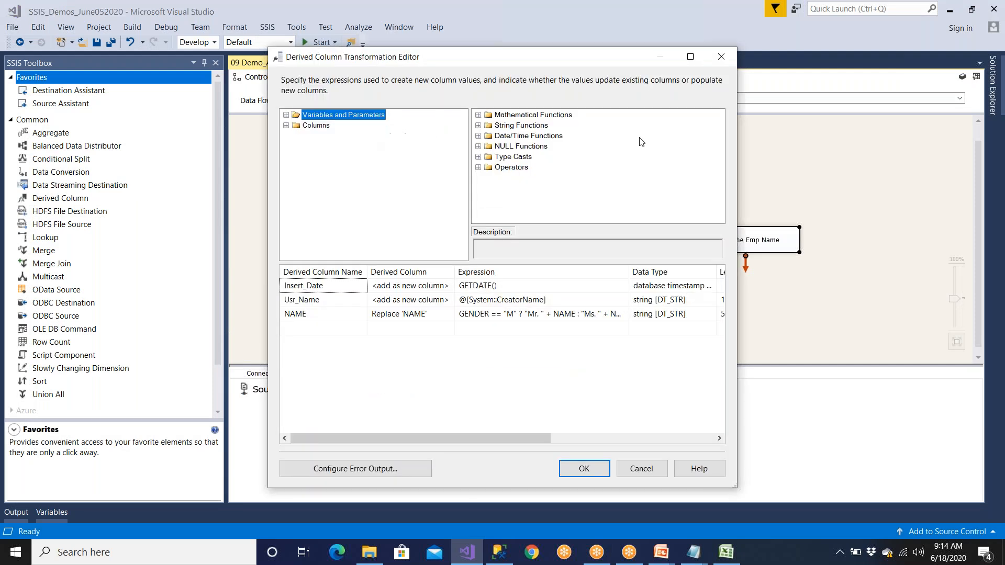
double_click(630, 57)
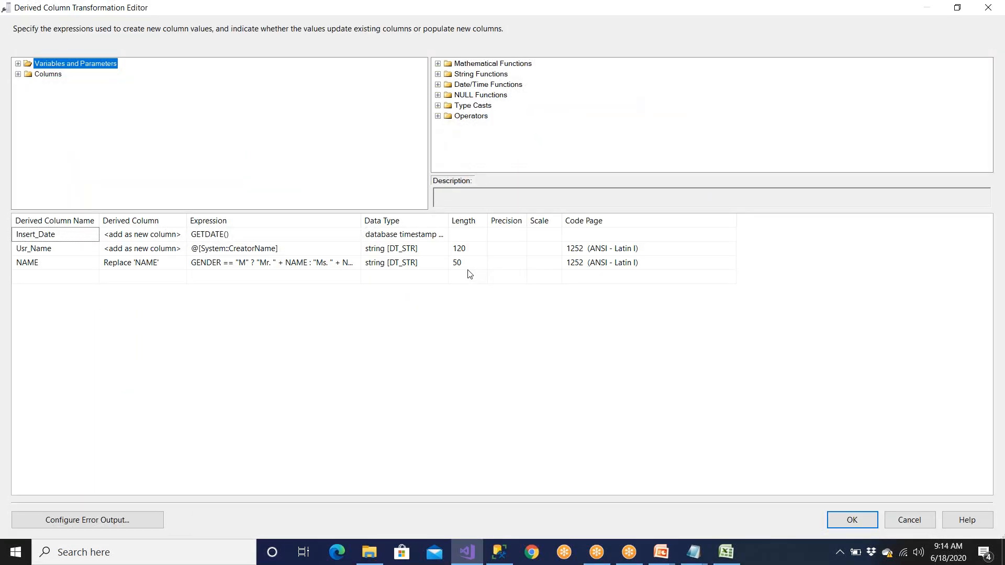
left_click(469, 268)
left_click(471, 250)
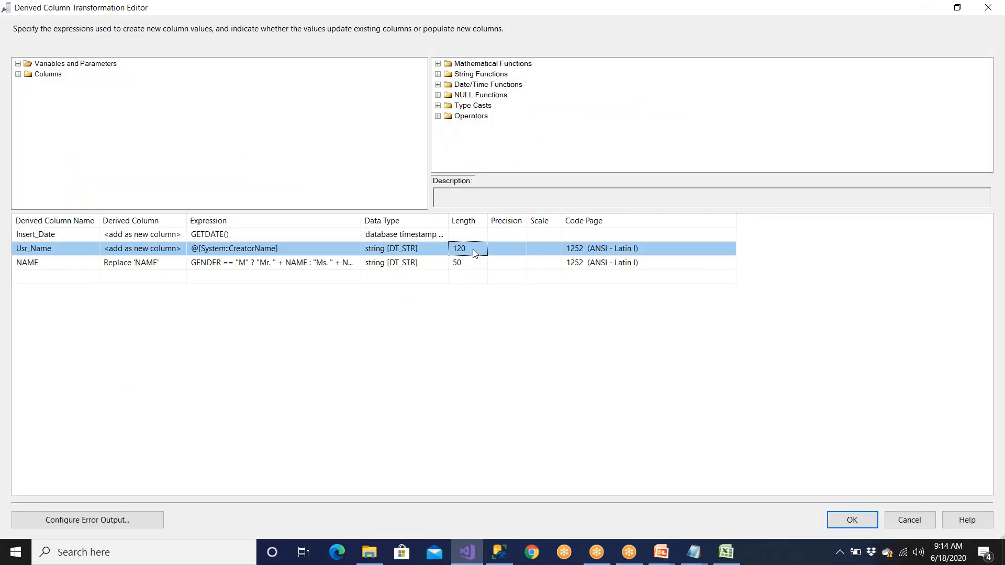
left_click(56, 270)
left_click(51, 249)
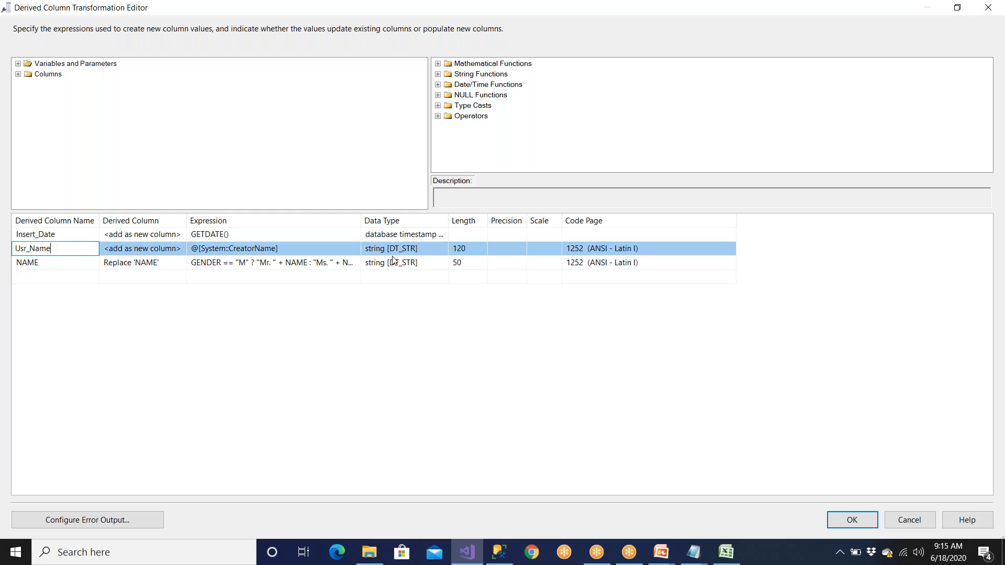
left_click(848, 519)
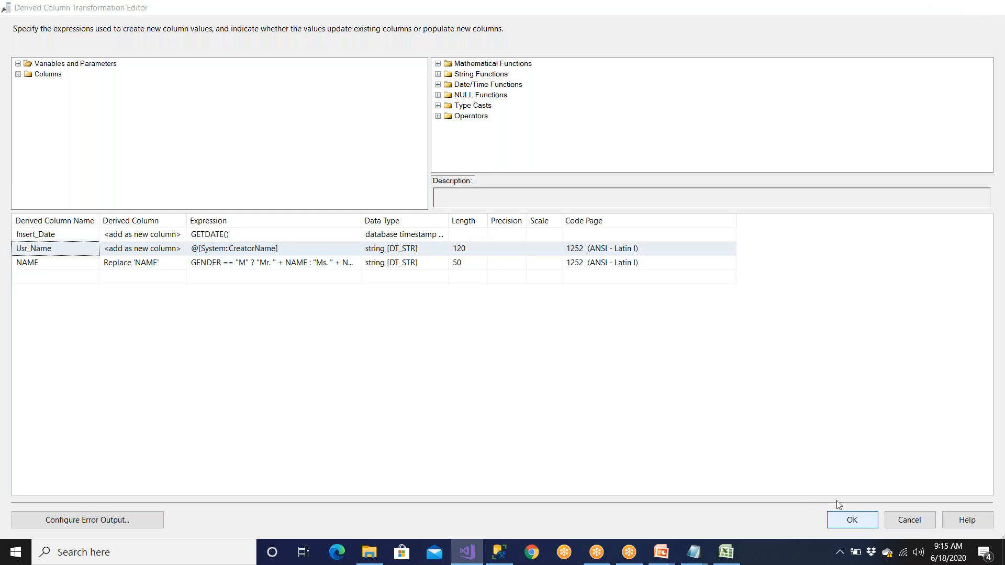
Step: Map the Usr_Name input column to the Usr_Name destination column in the OLE DB Destination and accept the mappings
left_click(623, 326)
double_click(623, 325)
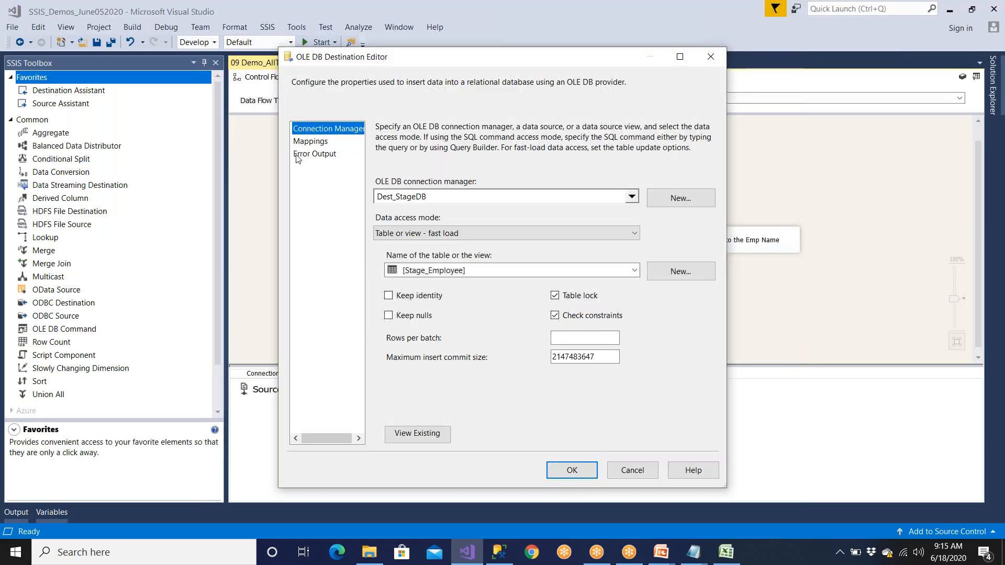
left_click(309, 142)
left_click(419, 390)
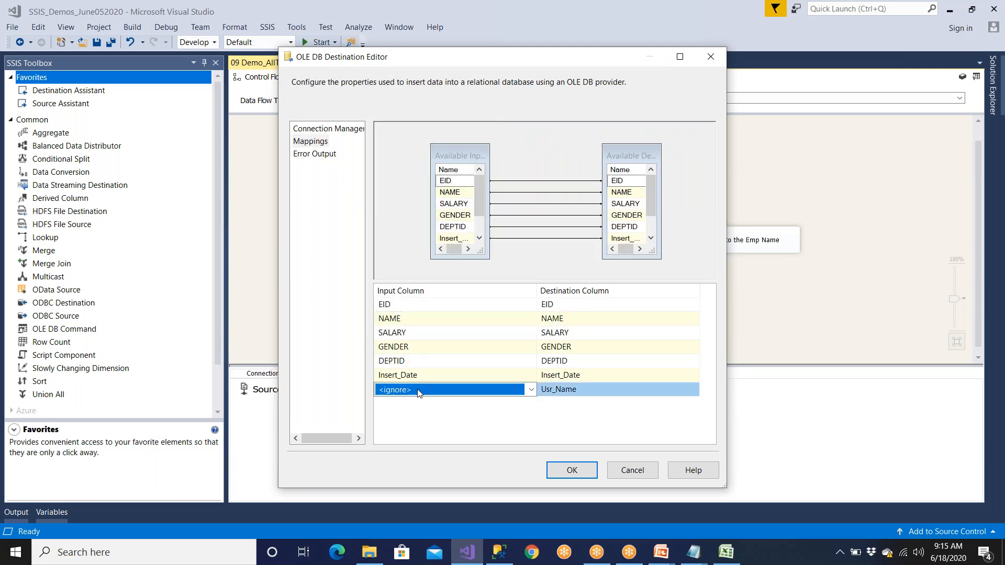
left_click(419, 391)
left_click(424, 414)
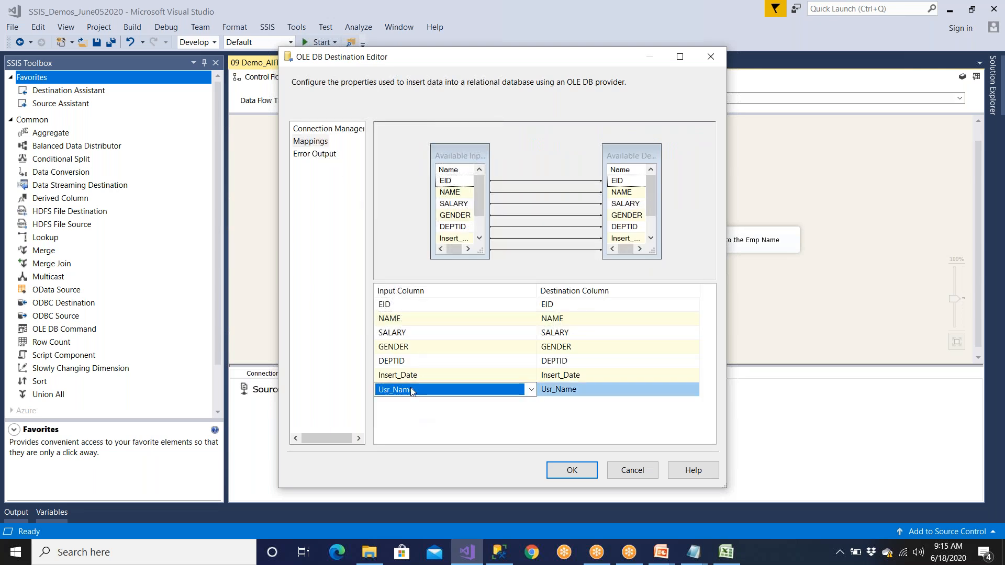
left_click(571, 471)
Step: Save the package, run it, and return to design mode once the execution completes
left_click(111, 42)
left_click(305, 43)
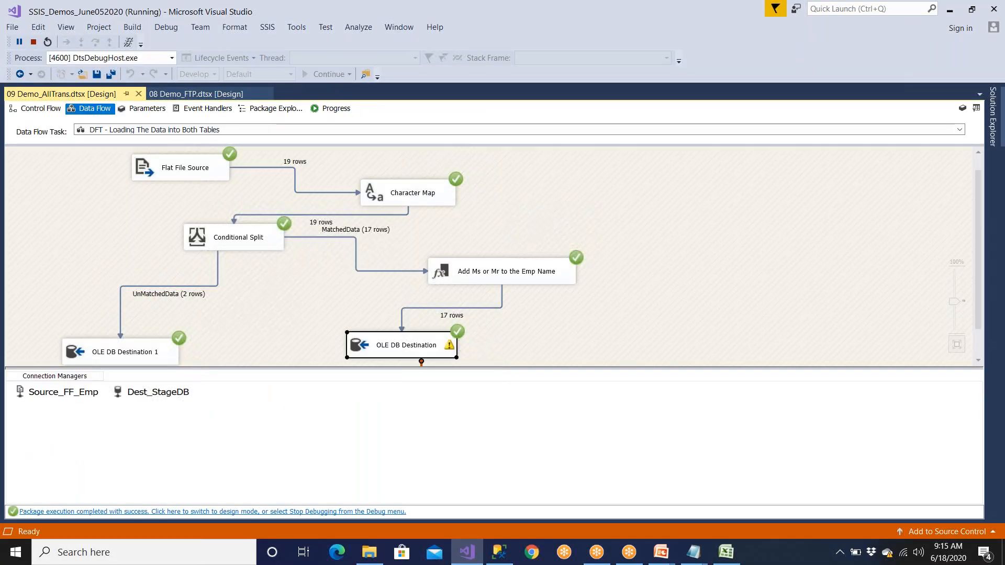
left_click(356, 513)
Step: Switch to SQL Server Management Studio, query Stage_Employee, and examine the loaded Usr_Name and Insert_Date values
left_click(492, 557)
left_click(270, 131)
key("shift+Home")
left_click(183, 58)
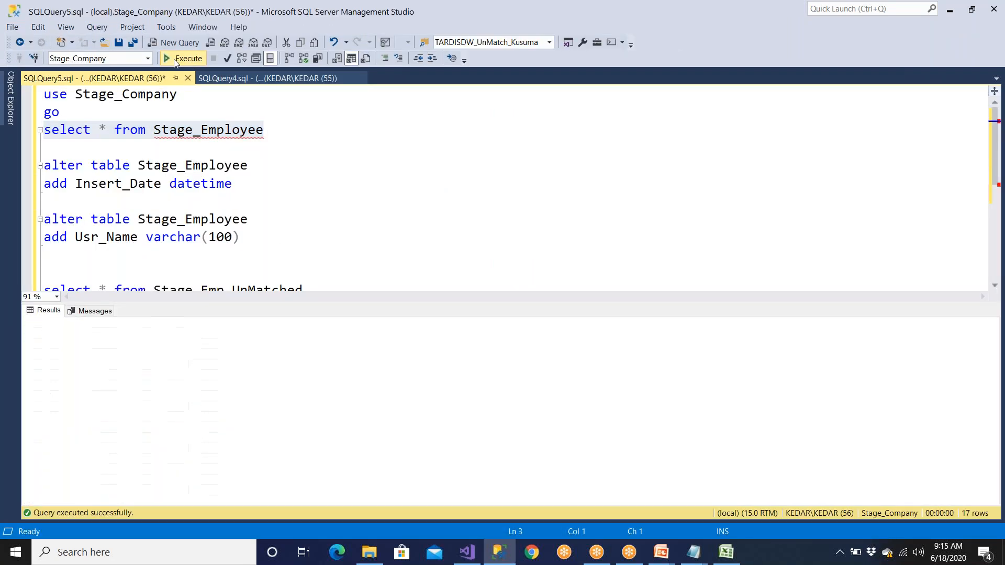
left_click(325, 354)
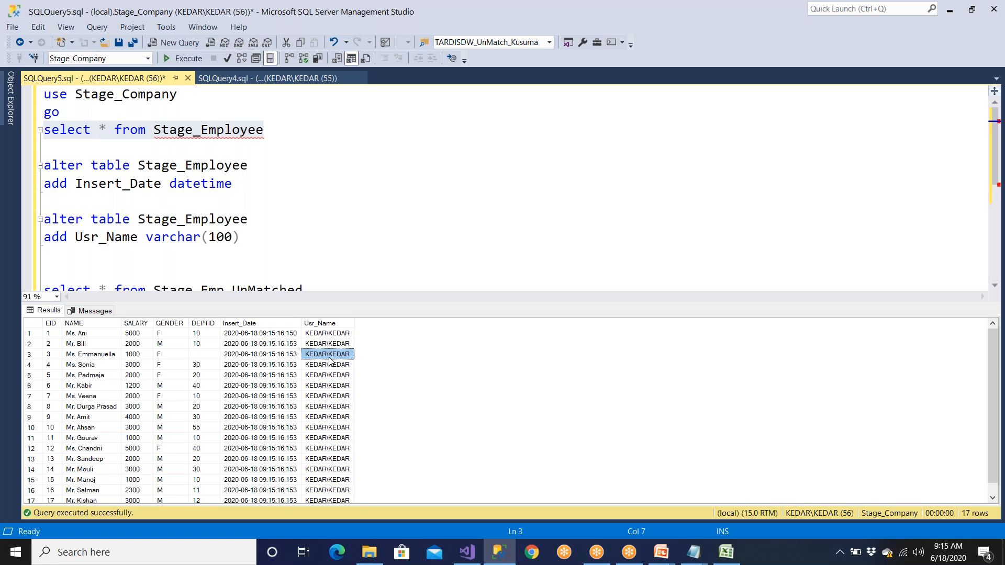
left_click(276, 323)
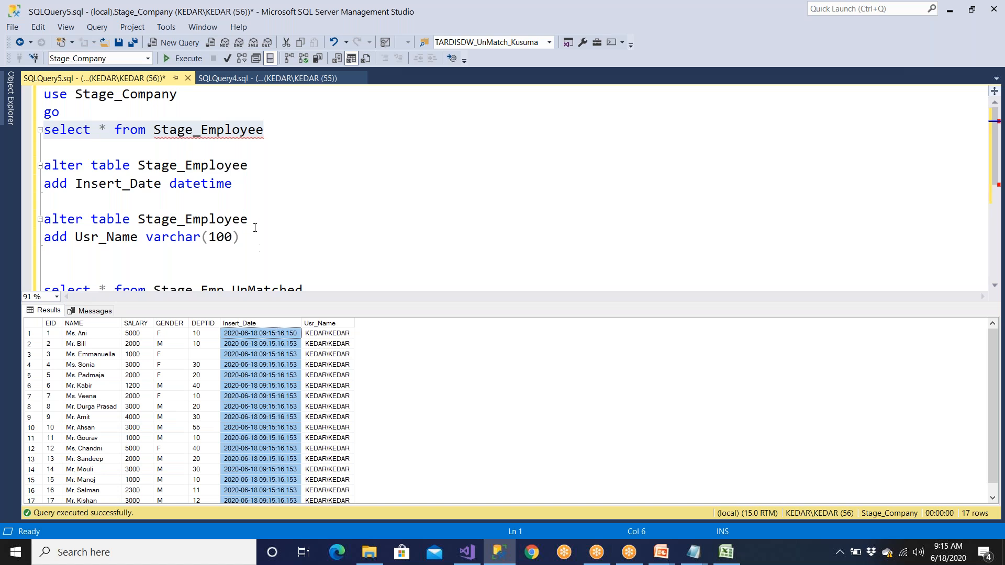
Step: Rewrite the first alter table statement so that it adds a Tax column of type Int instead of Insert_Date datetime
left_click_drag(76, 184, 160, 190)
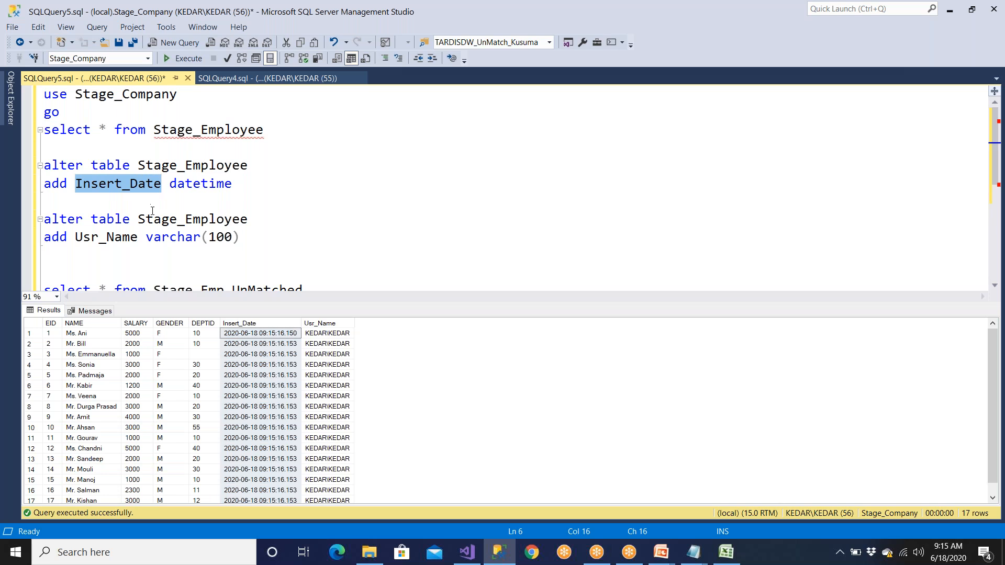
type("Te")
key("BackSpace")
type("ax")
left_click_drag(107, 186, 175, 181)
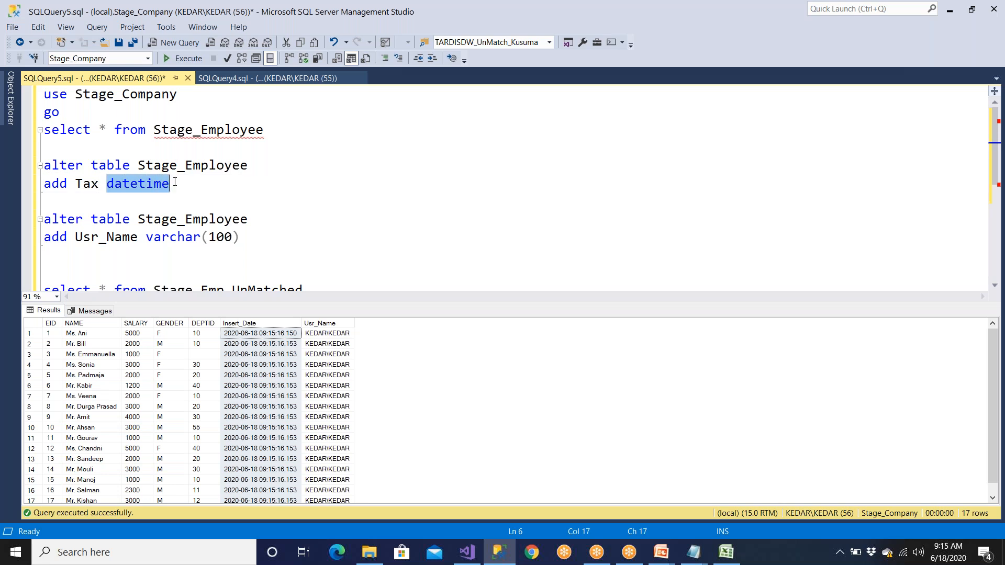
key("BackSpace")
type("Int")
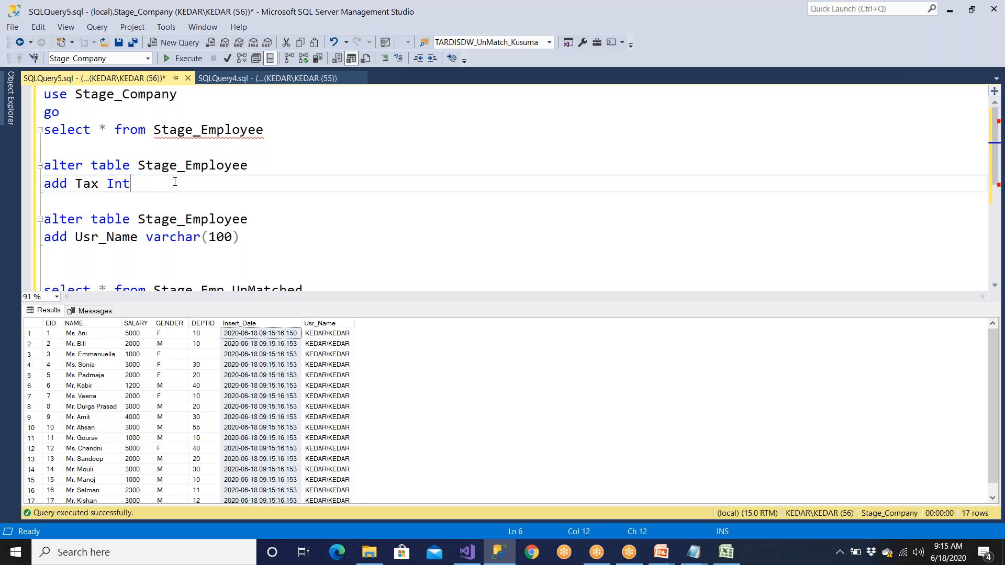
Step: Execute the alter statement that adds Tax Int, and query Stage_Employee again
left_click_drag(175, 181, 30, 173)
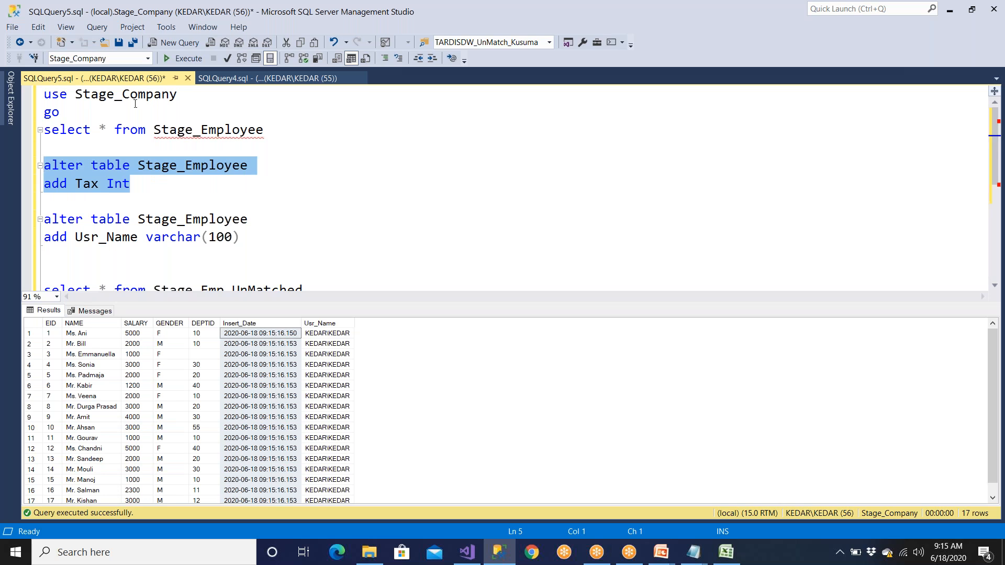
left_click(183, 58)
left_click_drag(264, 130, 41, 92)
left_click(183, 58)
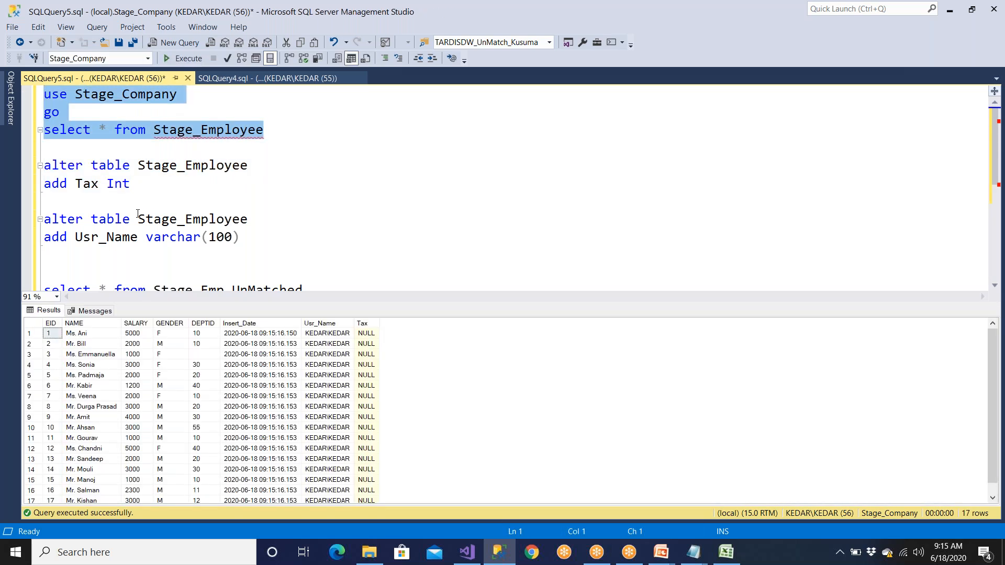
Step: Note the tax value 18 on its own line beneath the add Tax Int statement
left_click(149, 189)
key("Return")
key("Return")
type("18")
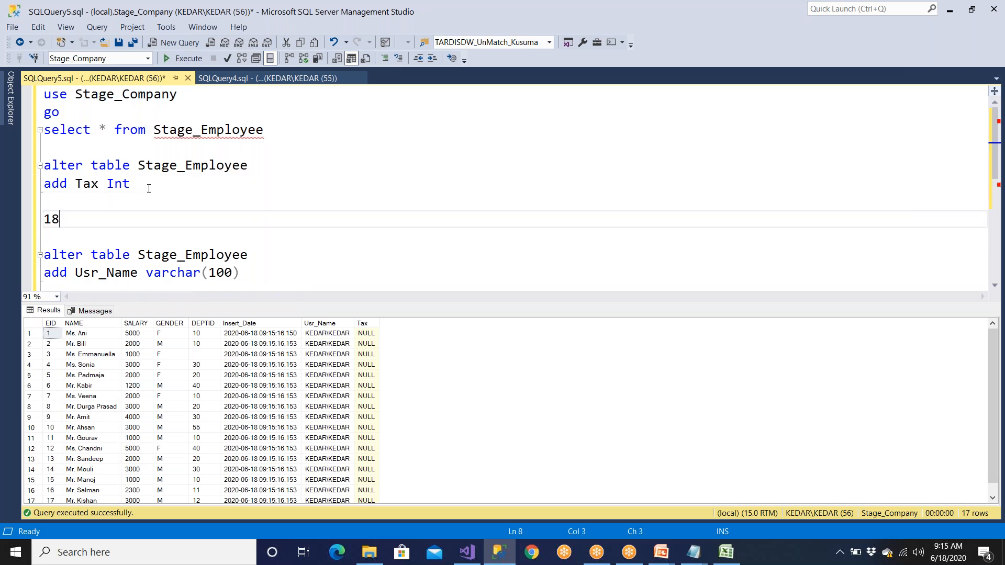
key("shift+Home")
Step: Examine the Tax column's values in the Stage_Employee results against the noted value 18
left_click(368, 356)
left_click(367, 364)
left_click(368, 375)
left_click(369, 406)
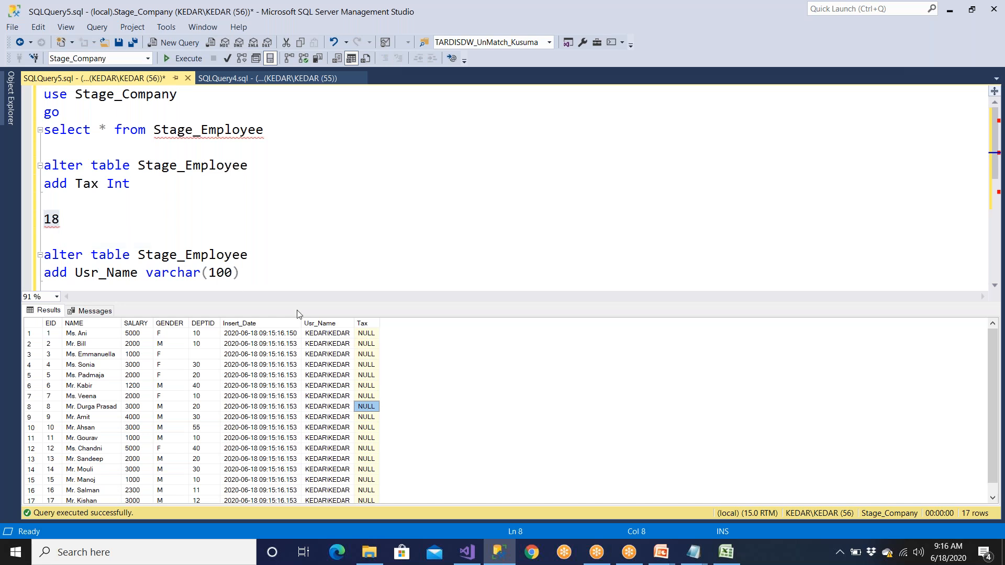
left_click(363, 324)
left_click(86, 224)
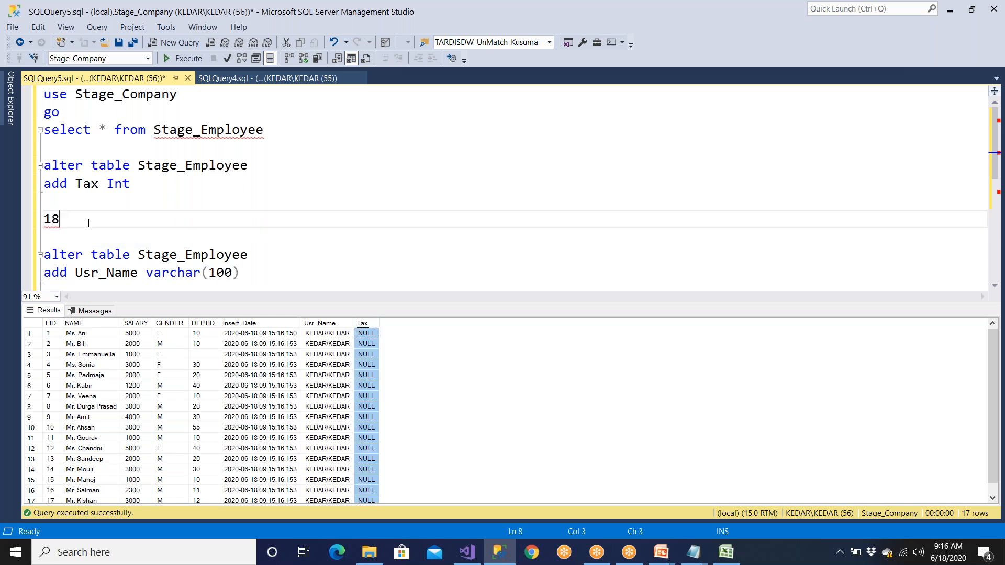
key("shift+Home")
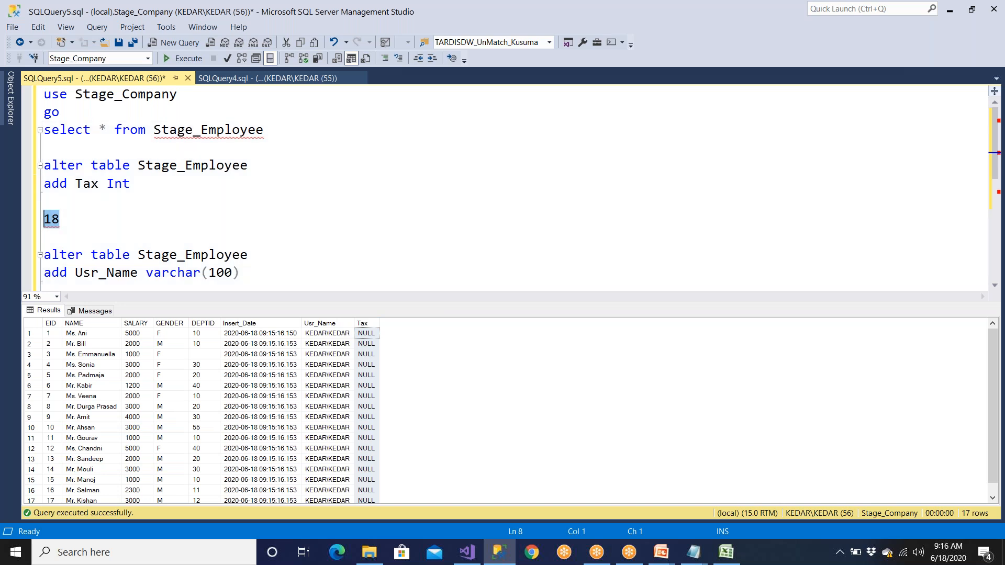
Step: Switch to Visual Studio and add a derived column Tax with the expression 18 to Add Ms or Mr to the Emp Name
left_click(465, 557)
left_click(755, 269)
left_click(757, 248)
double_click(759, 253)
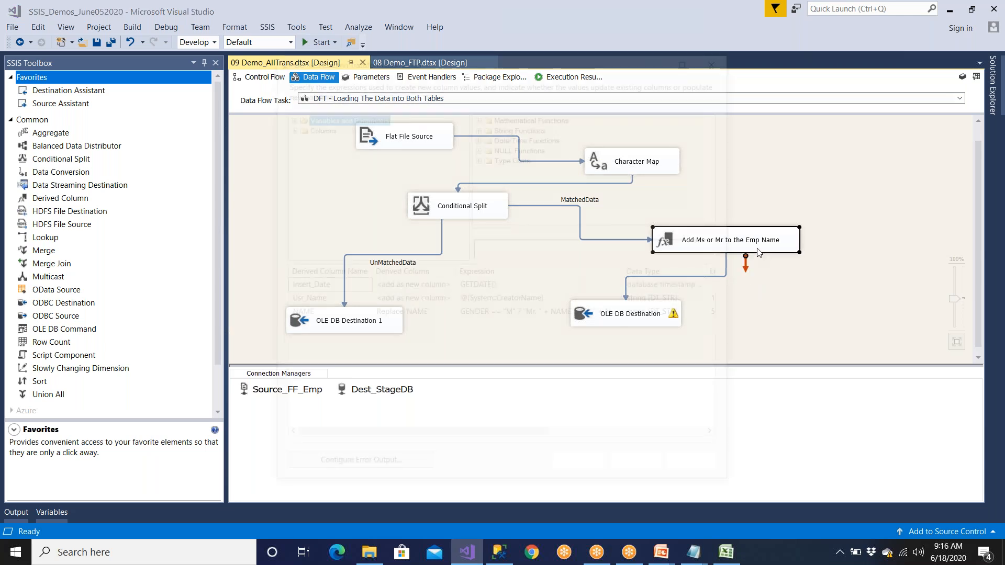
type("Tax")
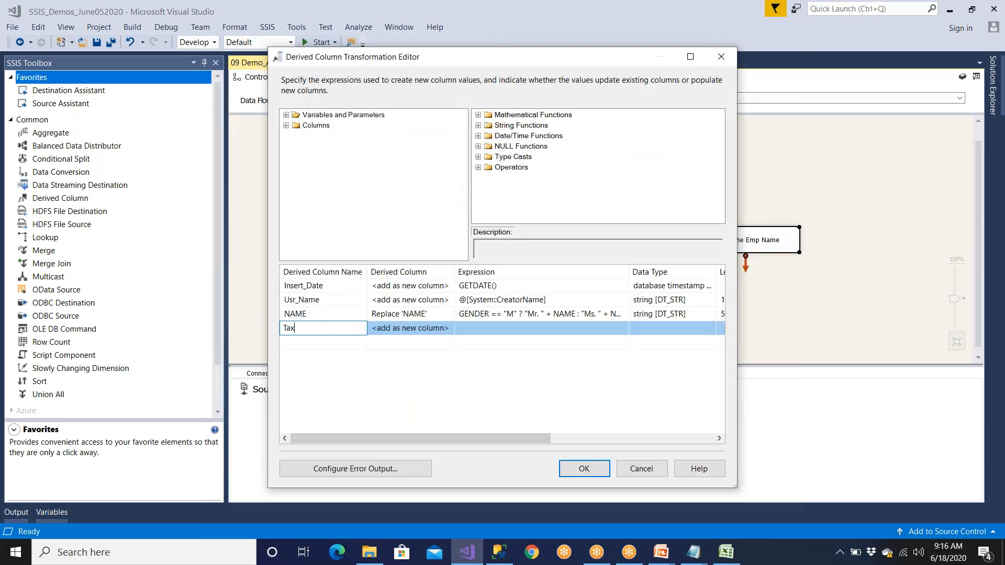
left_click(503, 333)
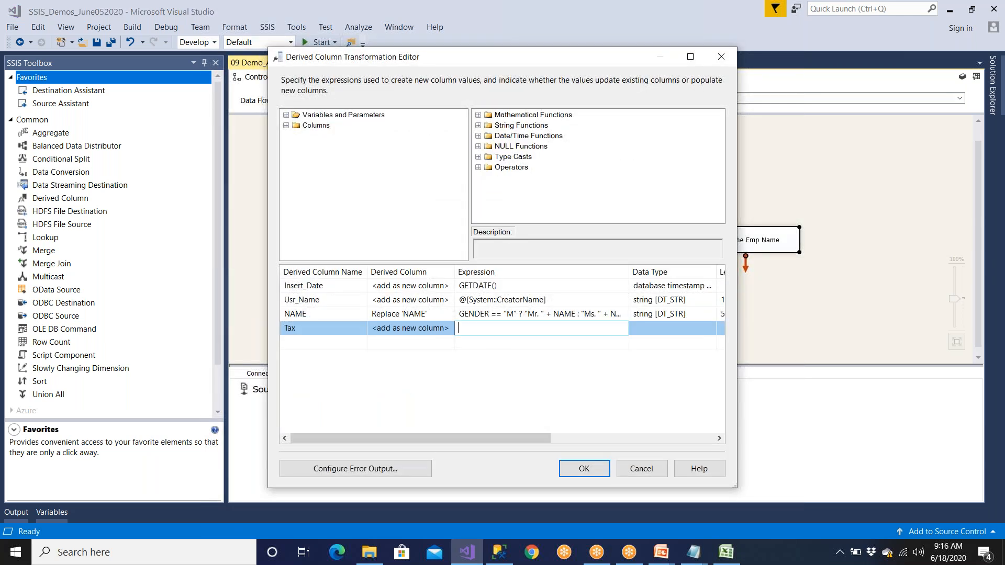
key("Return")
left_click(496, 331)
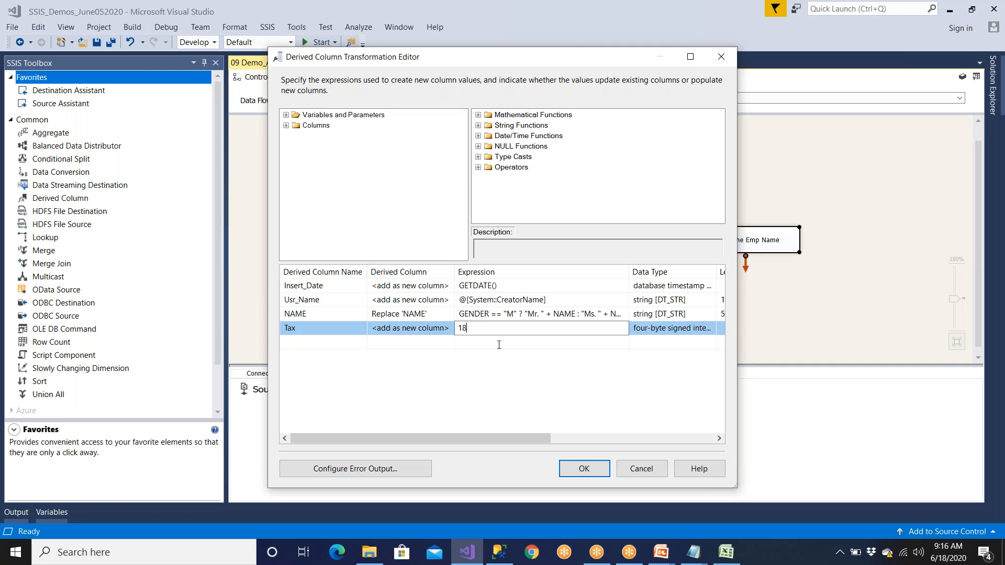
left_click(583, 468)
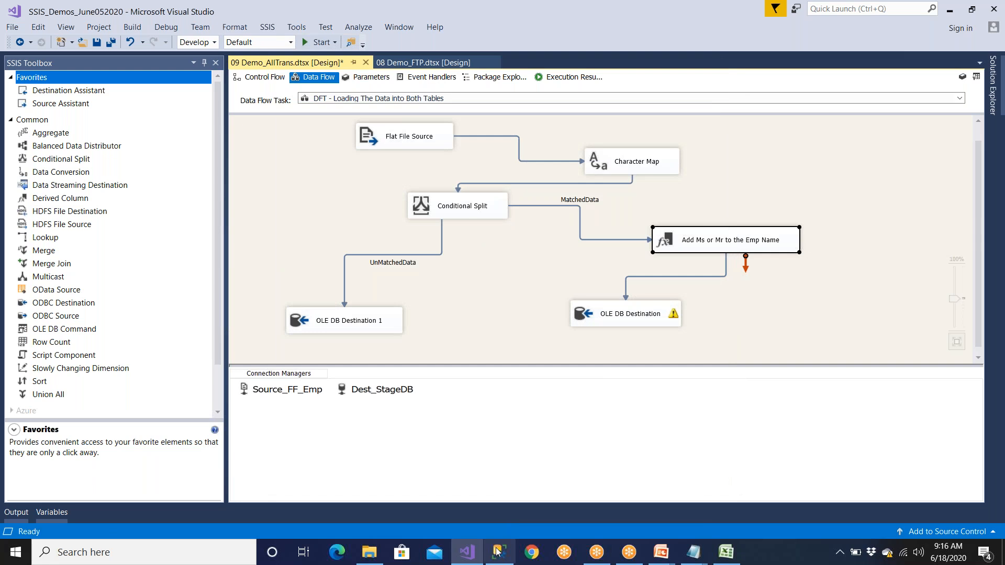
Step: Switch to SQL Server Management Studio and rerun the Stage_Employee query to check its Tax column
left_click(498, 553)
left_click_drag(149, 184, 41, 165)
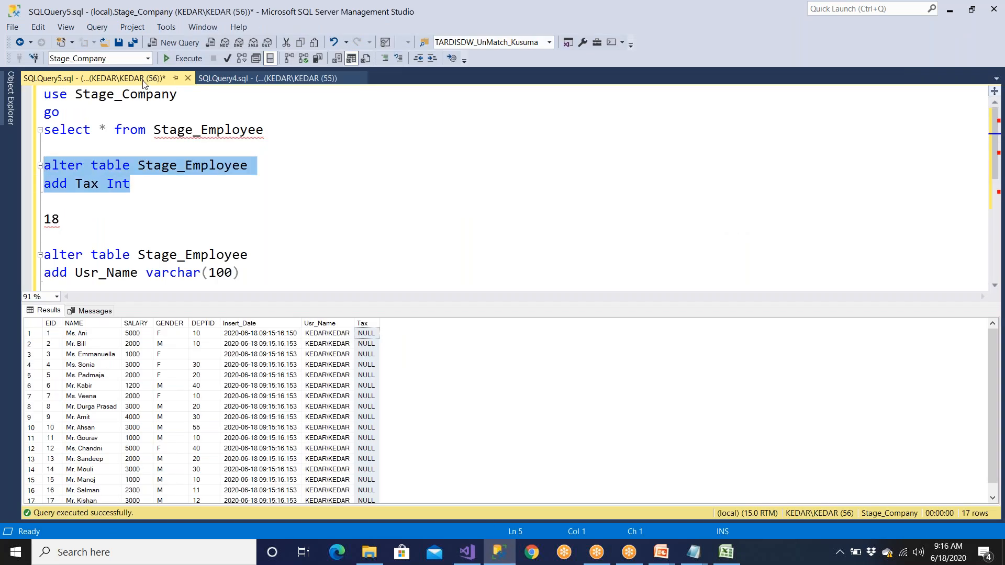
left_click_drag(264, 131, 43, 94)
left_click(181, 58)
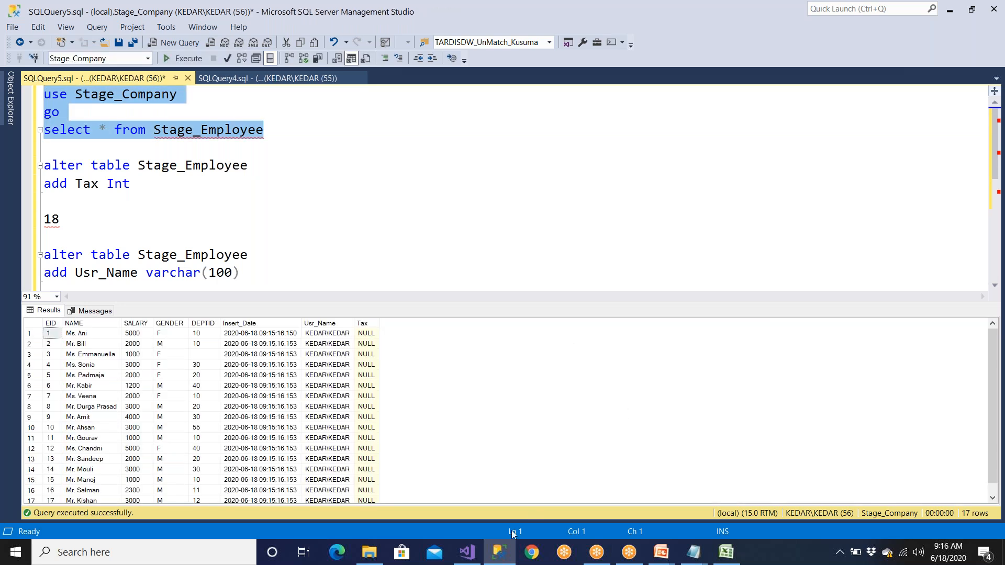
Step: In Visual Studio, map the Tax input column to the Tax destination column of the OLE DB Destination and save the package
left_click(465, 554)
left_click(621, 320)
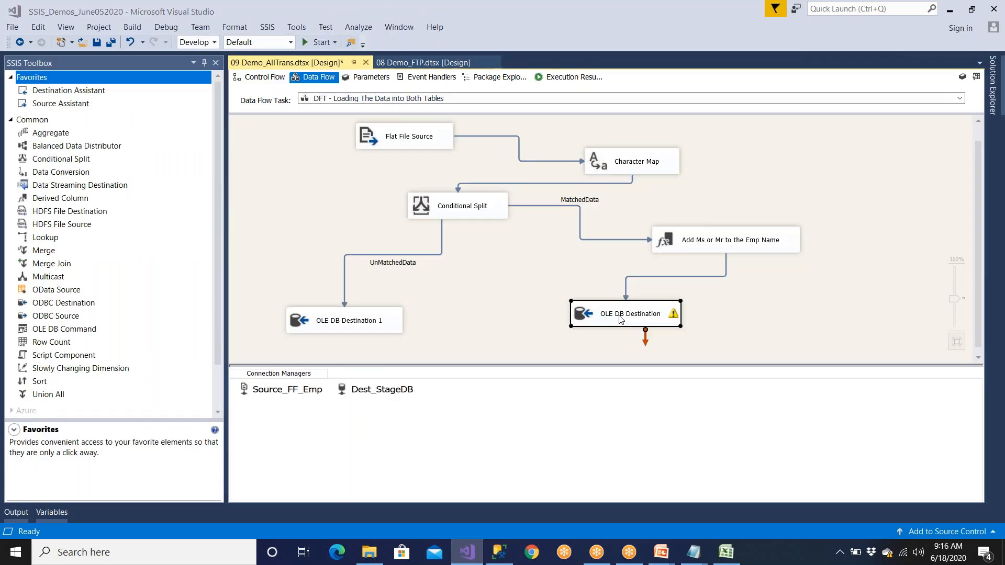
double_click(621, 320)
left_click(311, 140)
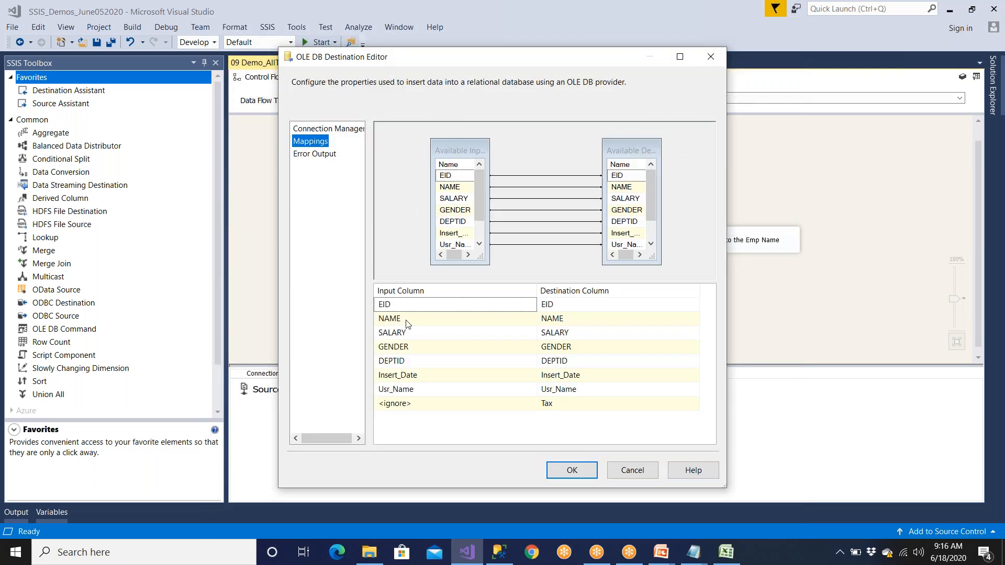
left_click(408, 409)
left_click(407, 430)
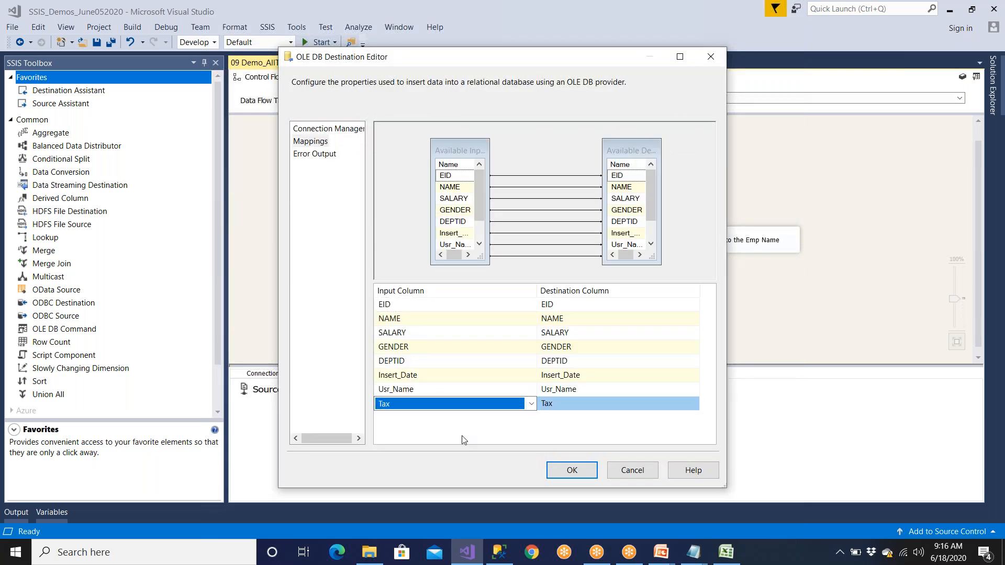
left_click(571, 470)
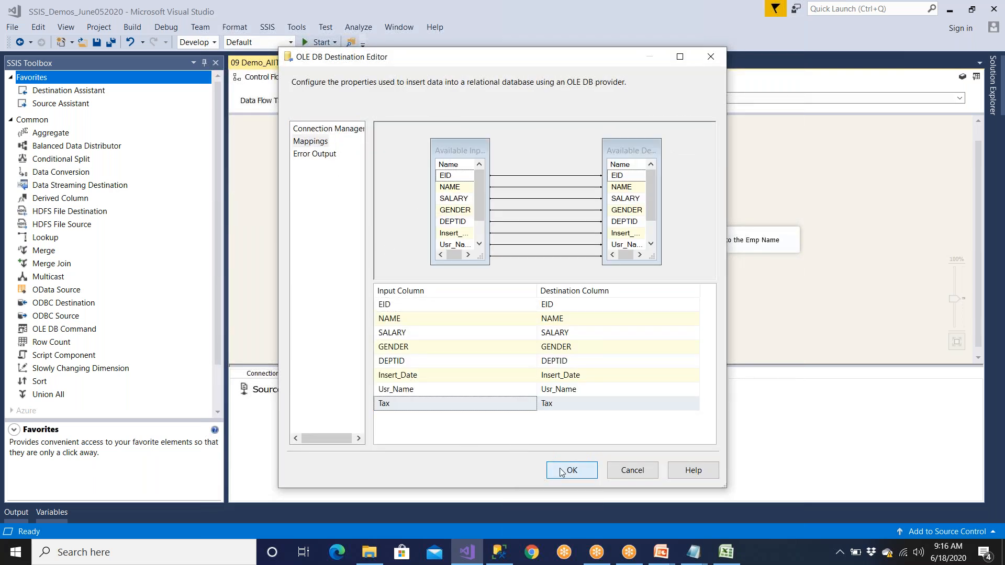
left_click(99, 43)
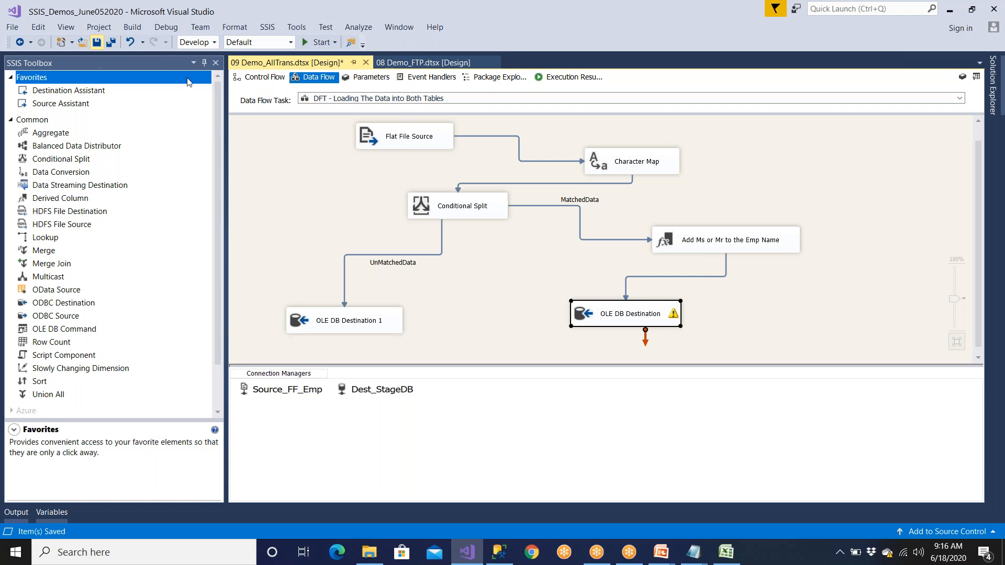
Step: Check the truncation warning on OLE DB Destination against the Usr_Name length in the Add Ms or Mr to the Emp Name transformation
mouse_move(674, 320)
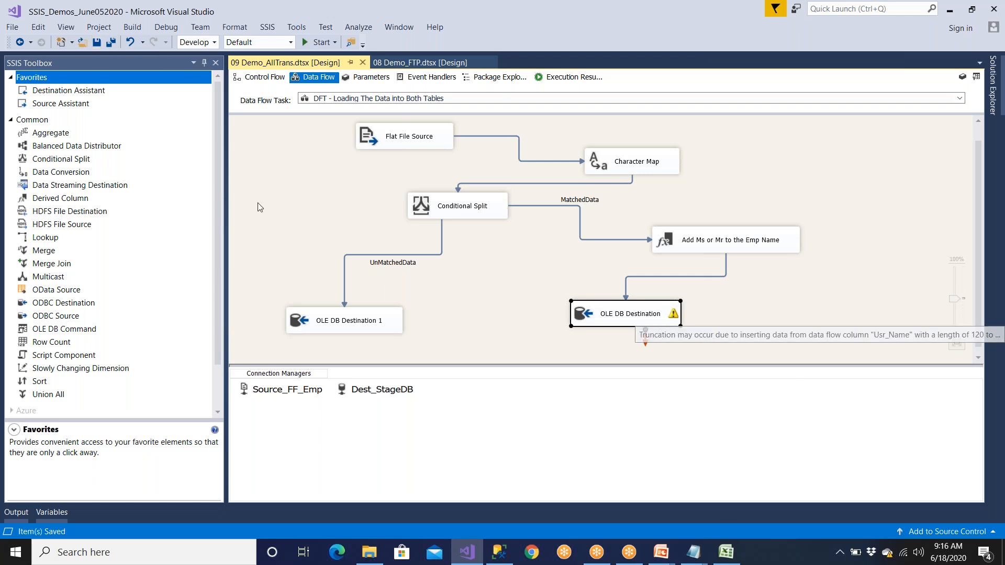
double_click(740, 251)
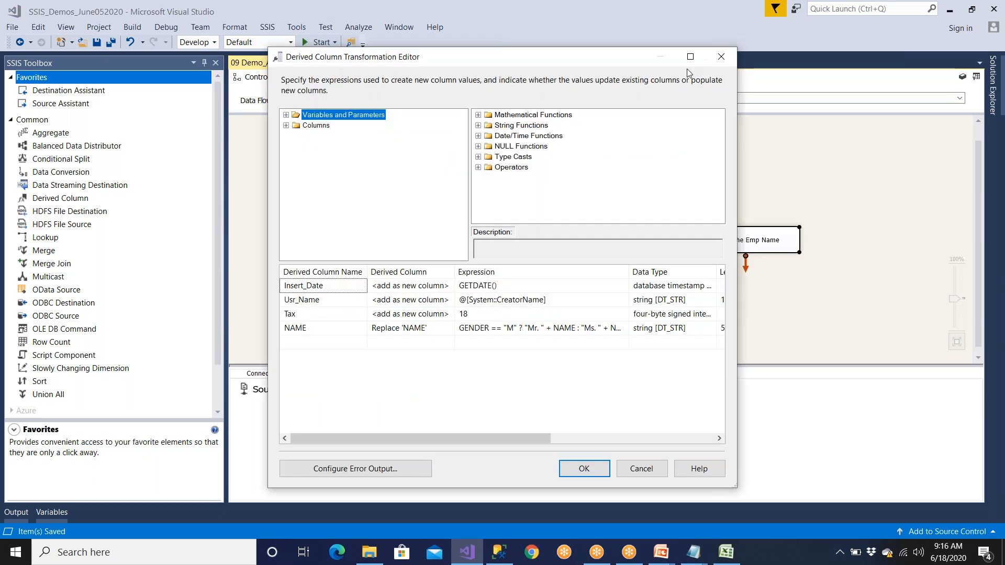
left_click(693, 55)
left_click(467, 252)
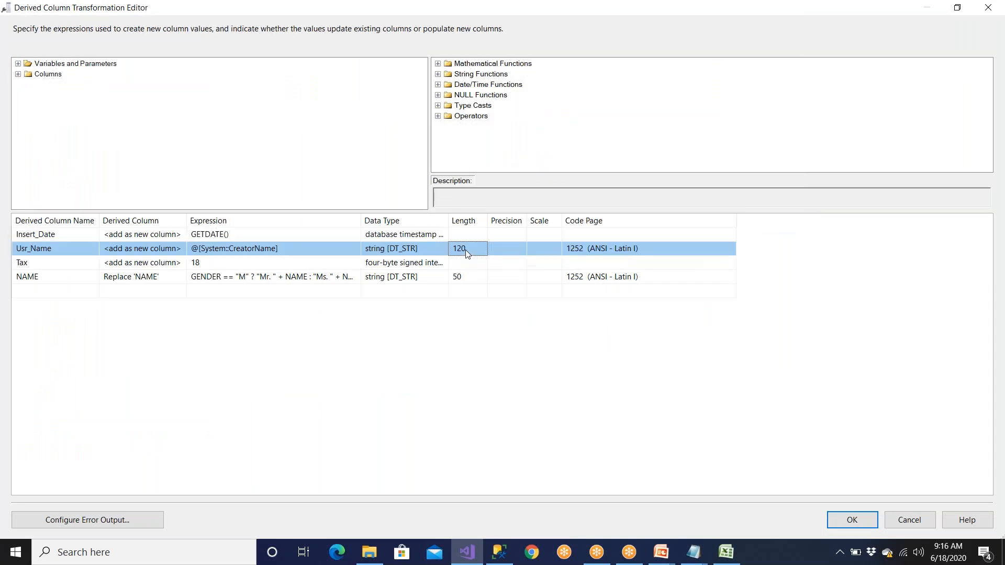
left_click(871, 522)
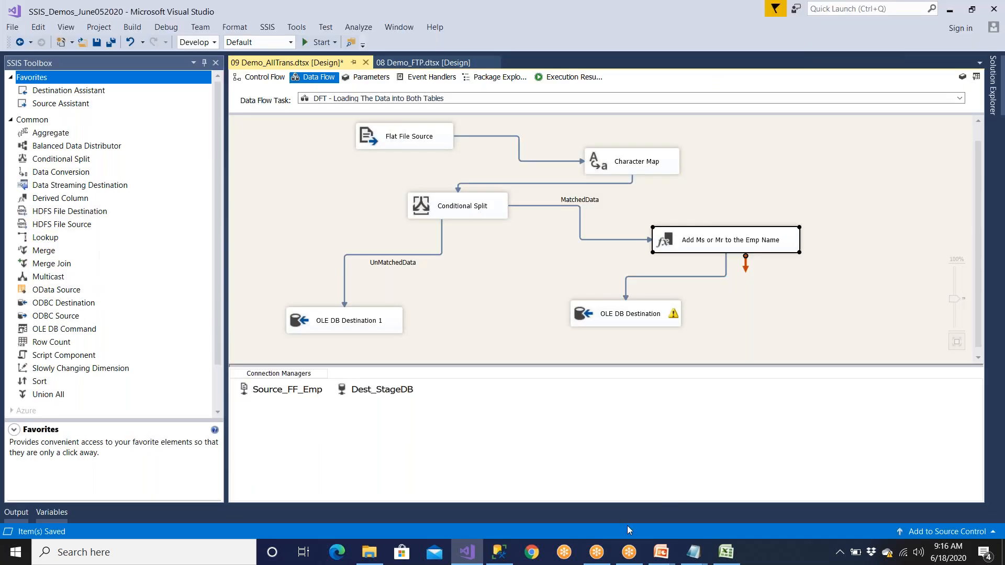
Step: Switch to SQL Server Management Studio and examine the column data types of dbo.Stage_Employee in the refreshed Stage_Company database
left_click(476, 558)
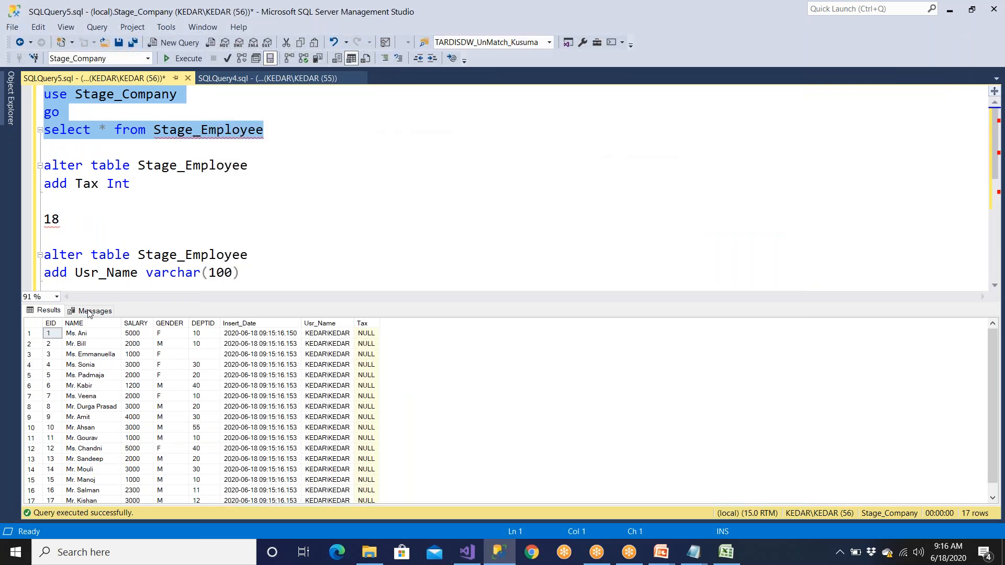
left_click(10, 112)
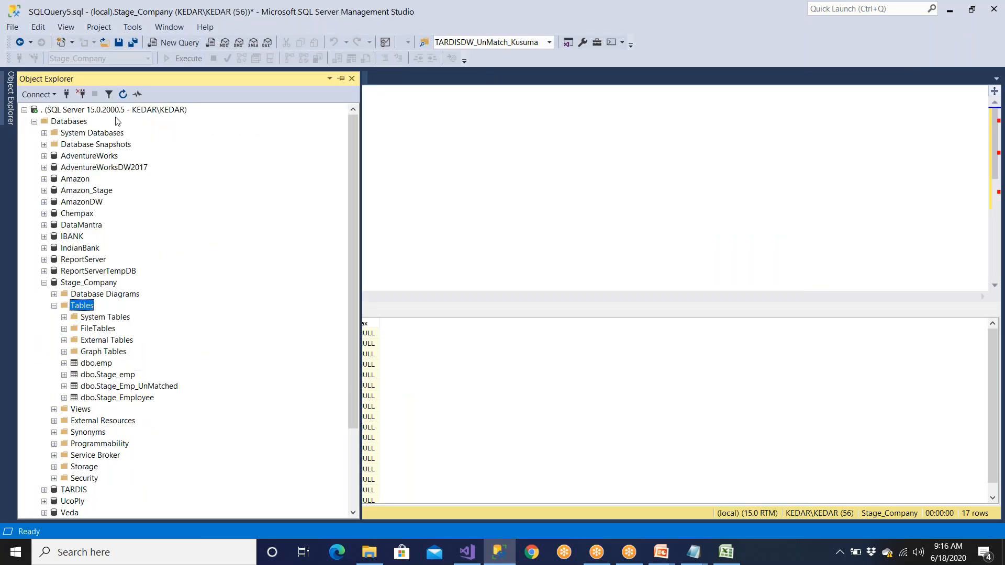
left_click(123, 94)
double_click(108, 398)
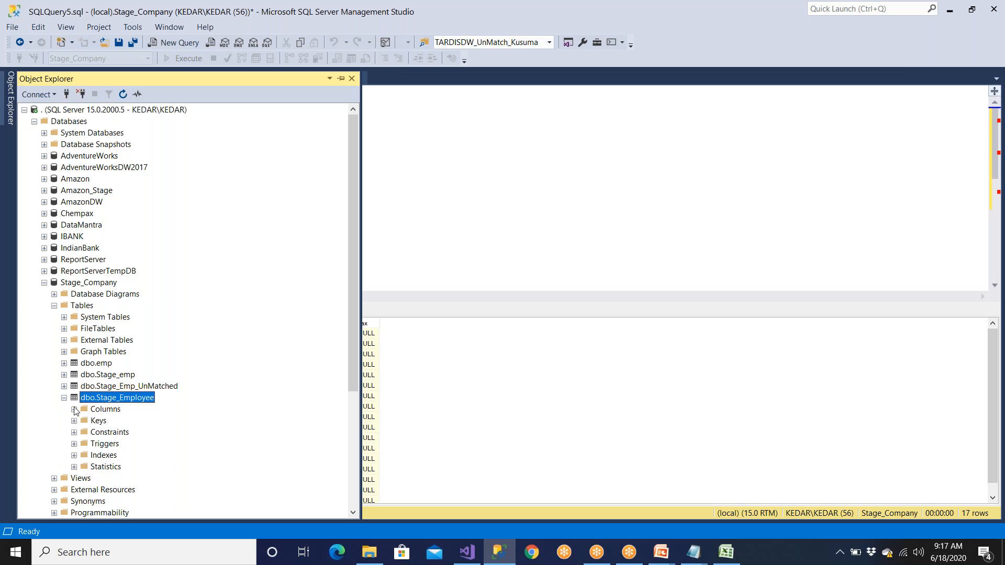
left_click(74, 410)
left_click(160, 456)
left_click(132, 445)
left_click(132, 434)
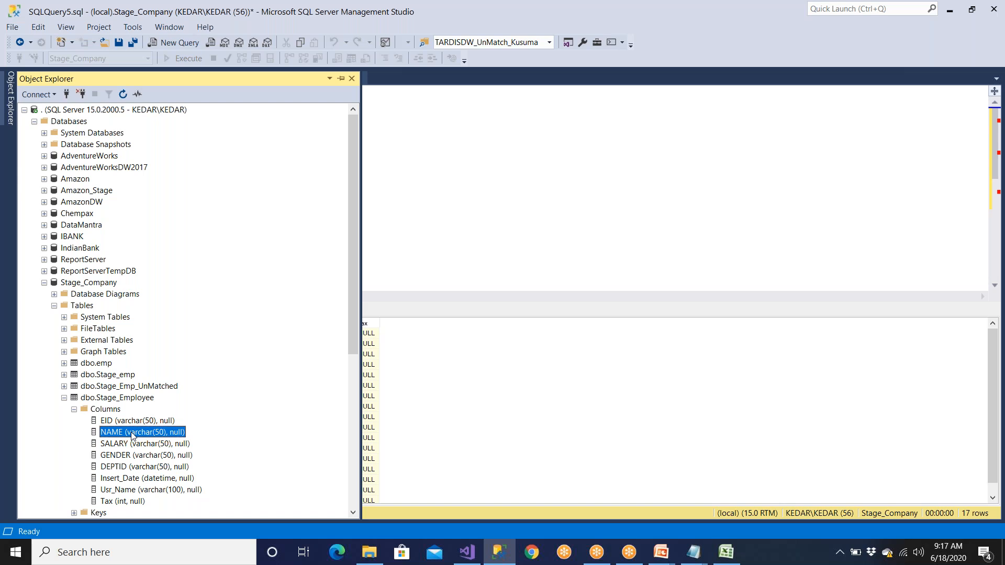
left_click(478, 247)
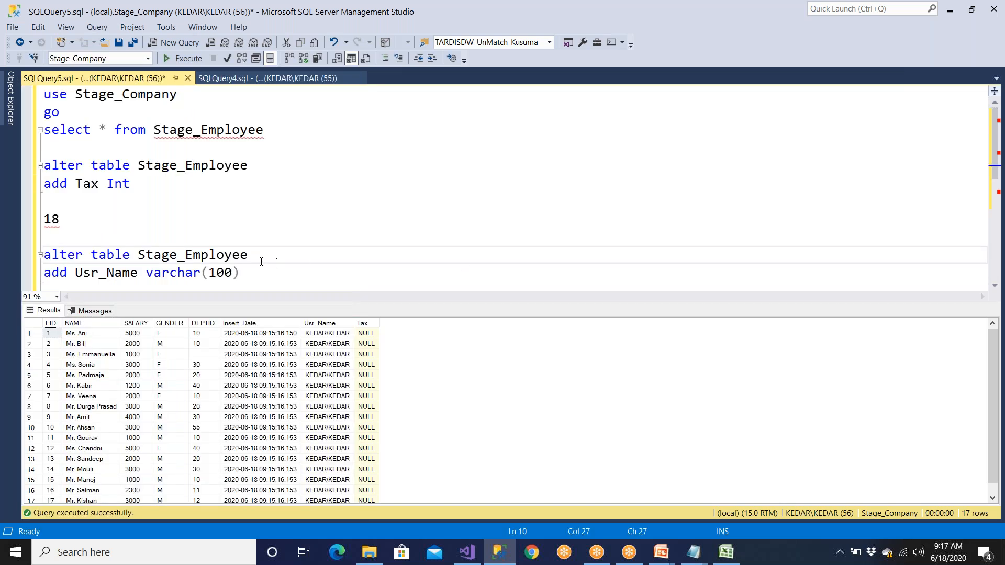
Step: Switch to Visual Studio, run the 09 Demo_AllTrans package and return it to design mode
left_click(467, 553)
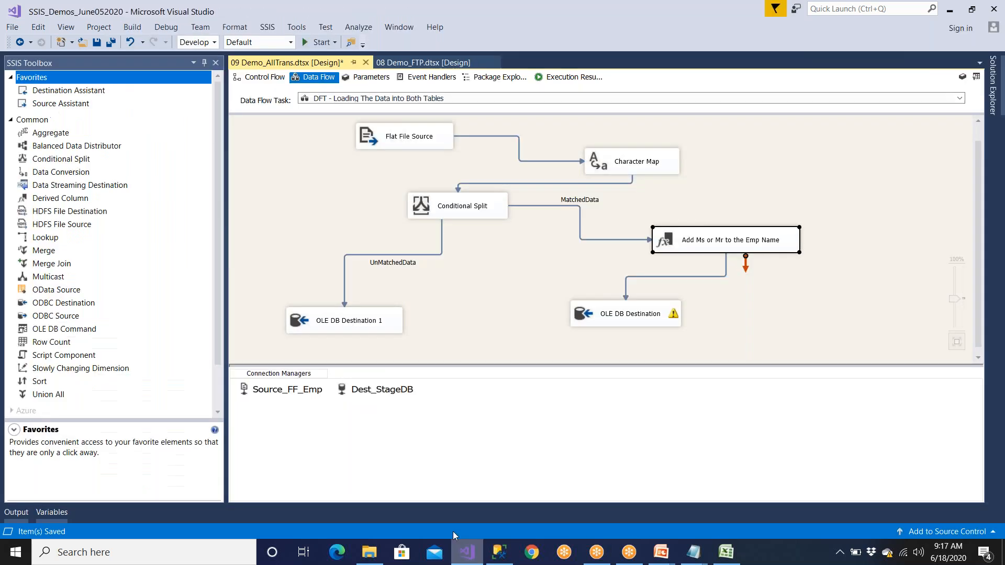
left_click(319, 42)
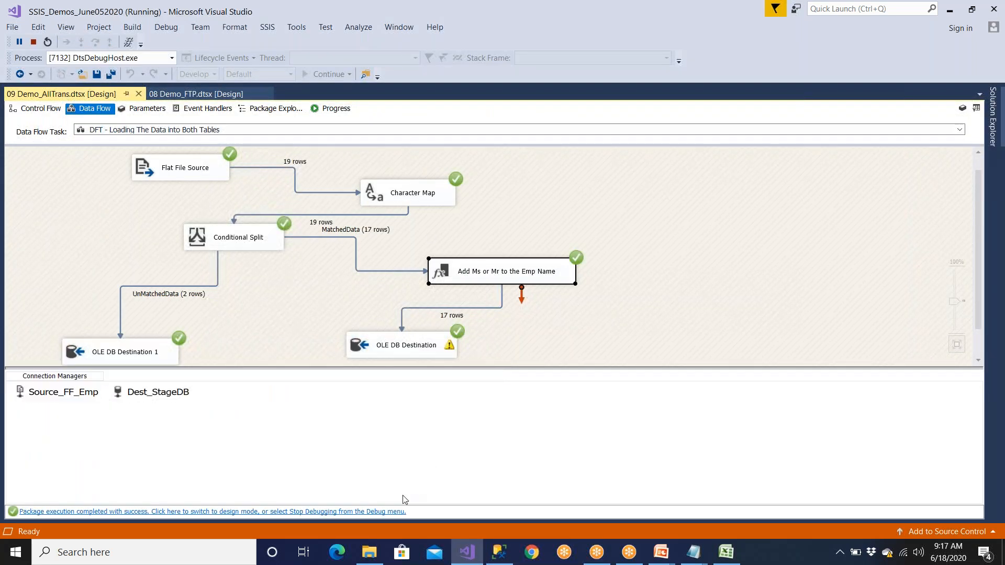
left_click(396, 512)
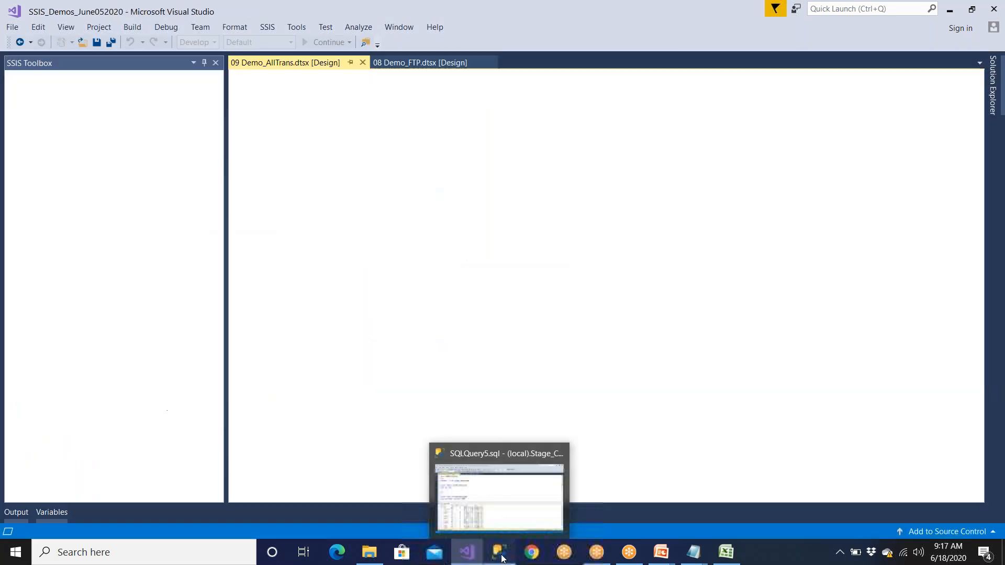
Step: Switch to SQL Server Management Studio, rerun the Stage_Employee query and examine the Insert_Date, Usr_Name and Tax columns
left_click(500, 554)
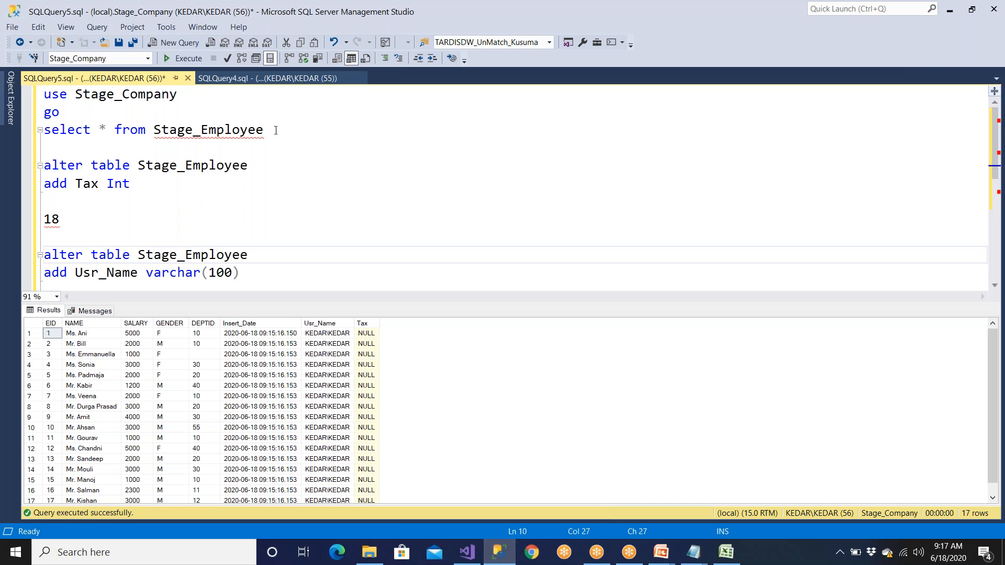
left_click_drag(276, 130, 43, 131)
left_click(174, 59)
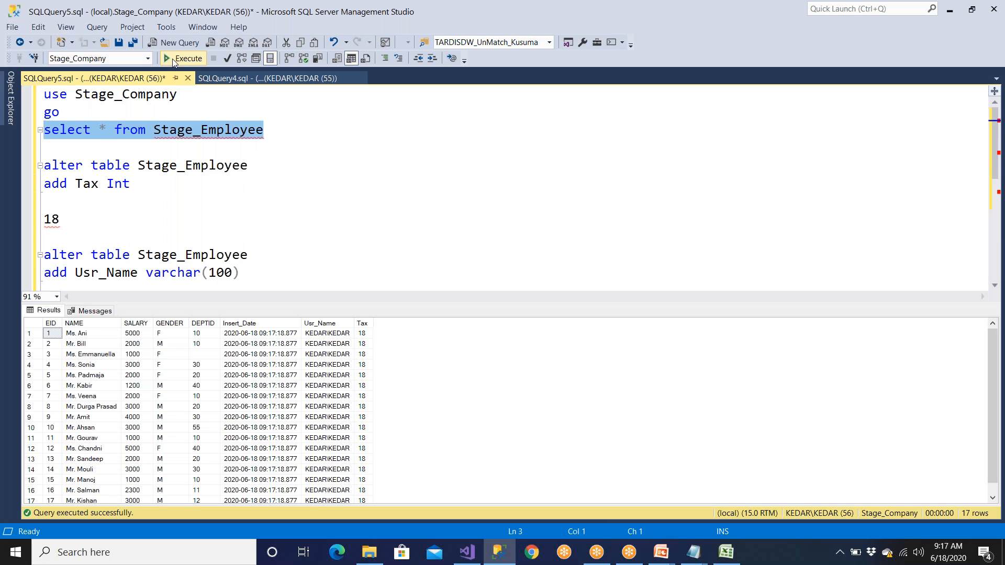
left_click(253, 323)
left_click(322, 323)
left_click(365, 323)
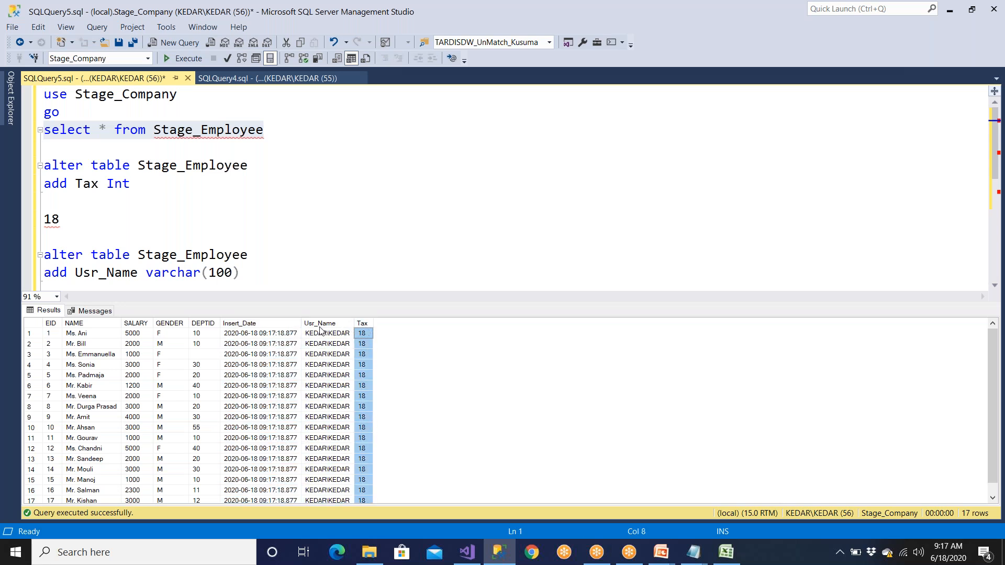
left_click(320, 323)
left_click(274, 325)
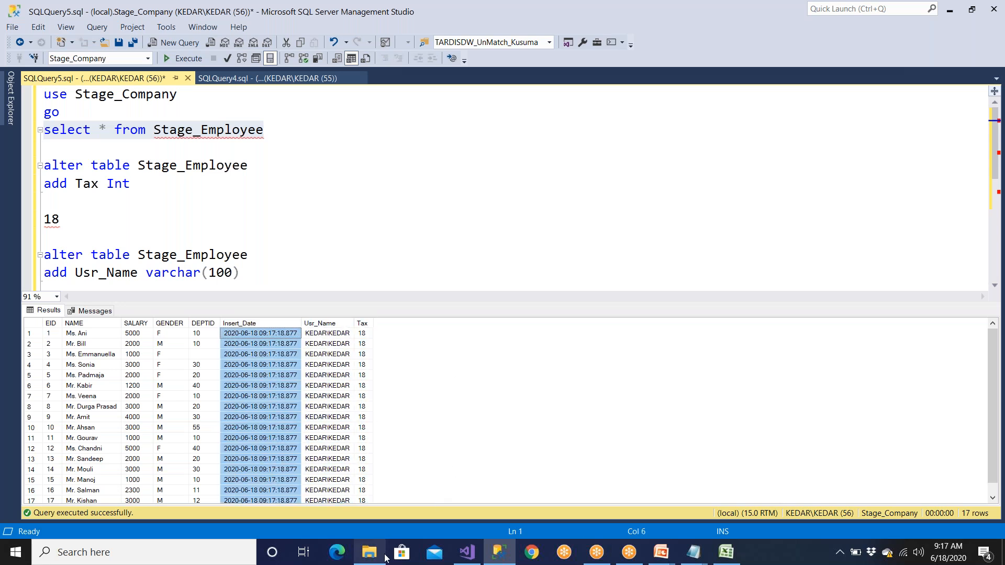
Step: In Notepad's Emp.txt, add spaces around the names in rows 1 and 3, before the salary 1000 and around row 2's m, and save
left_click(693, 553)
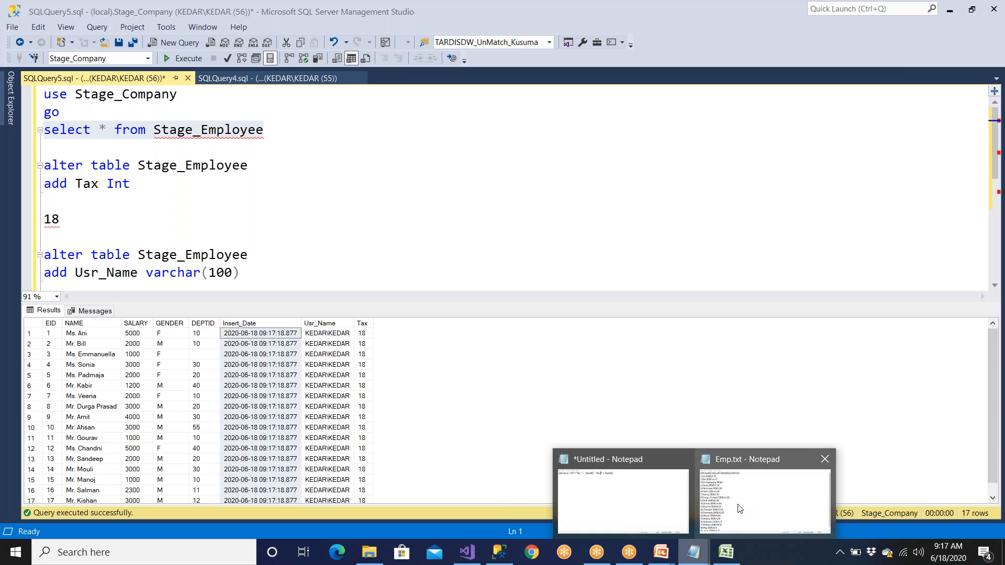
left_click(740, 509)
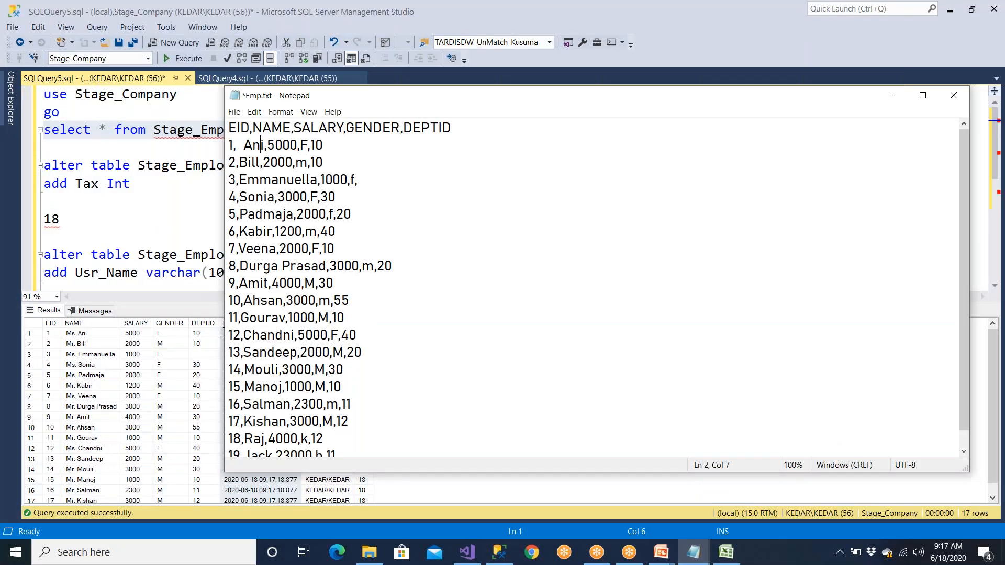
key("Down")
key("Down")
key("Left")
key("Left")
key("Right")
key("Right")
key("Right")
key("Right")
key("Right")
key("Right")
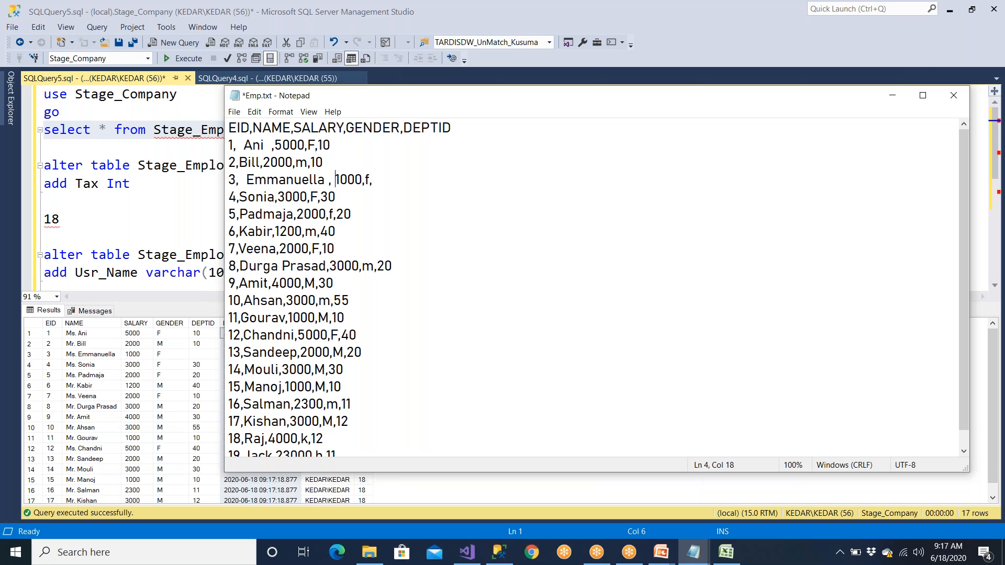
key("Left")
key("ctrl+s")
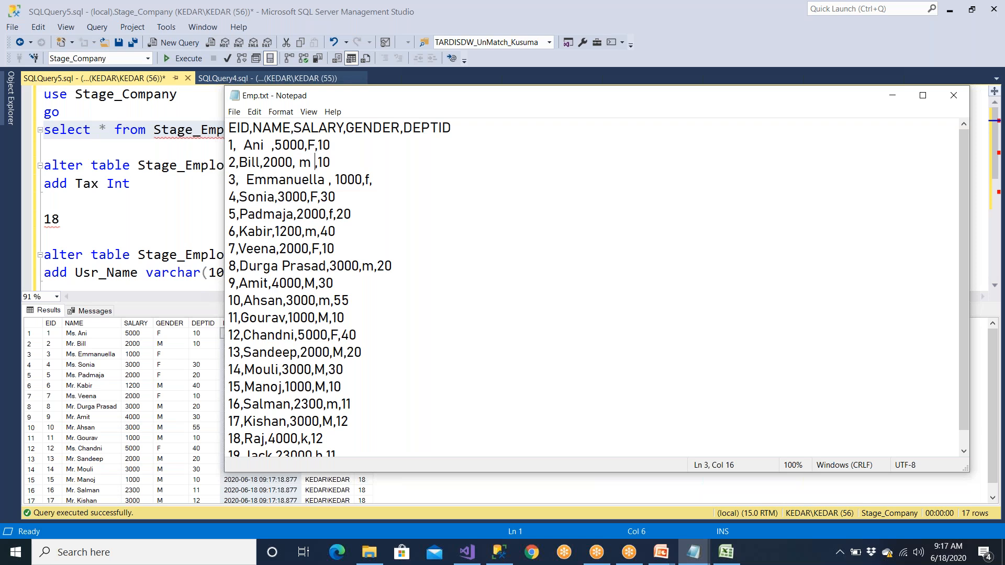
Step: Switch to Visual Studio, rerun the package with the edited Emp.txt and return to design mode
left_click(467, 552)
left_click(316, 42)
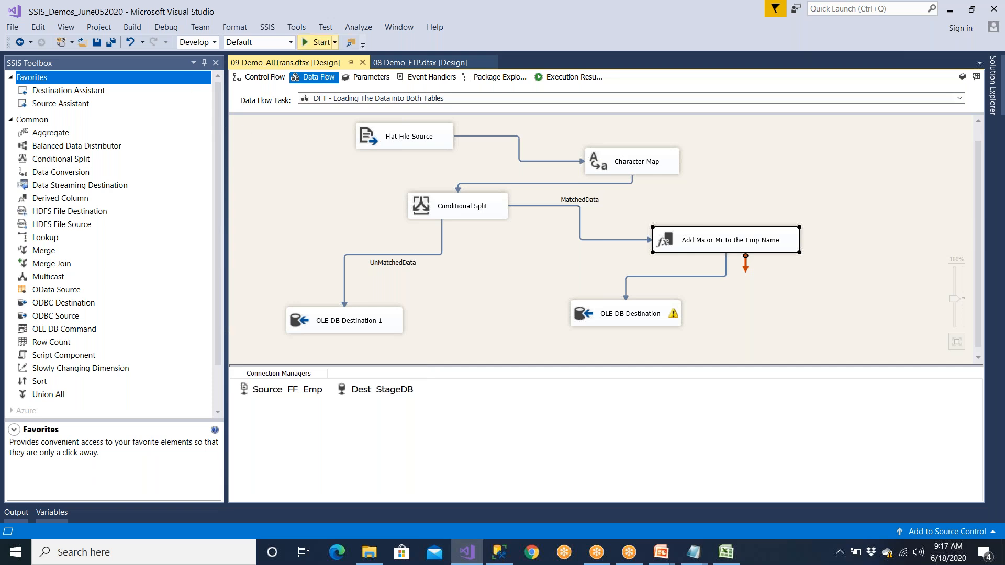
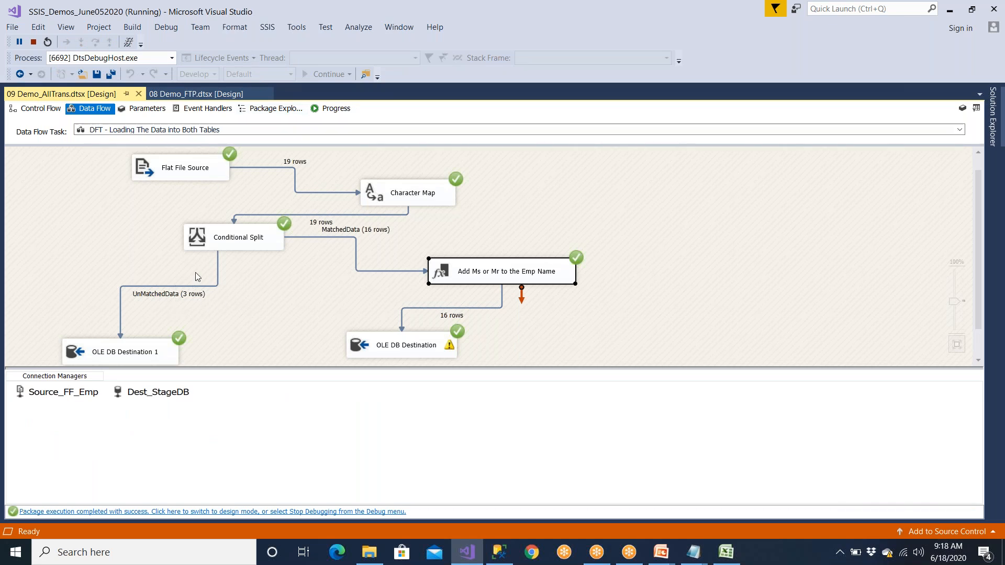
left_click(304, 511)
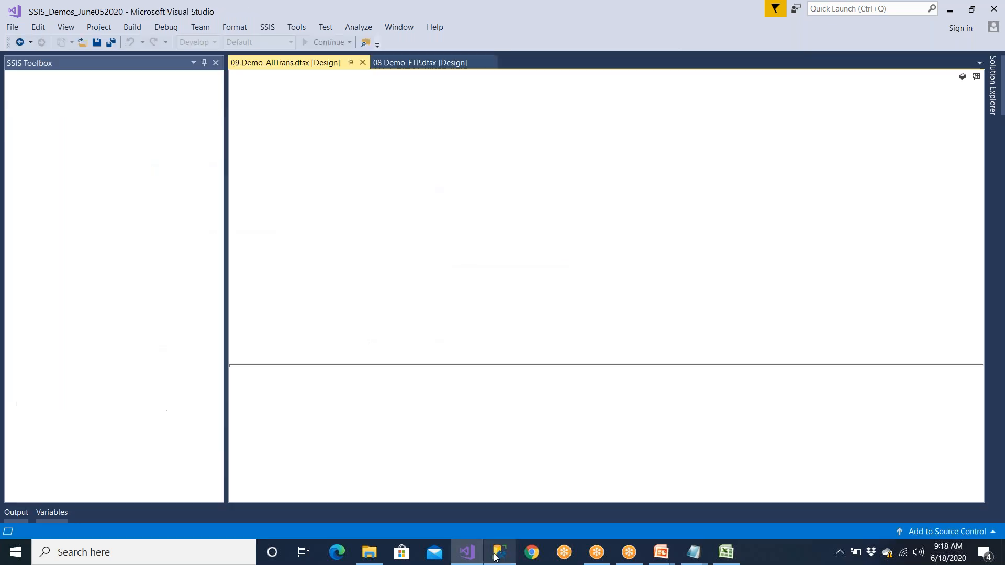
Step: Switch to SQL Server Management Studio, query all rows of Stage_Emp_UnMatched and examine the GENDER value of EID 2
left_click(498, 553)
scroll(143, 242, "down", 1)
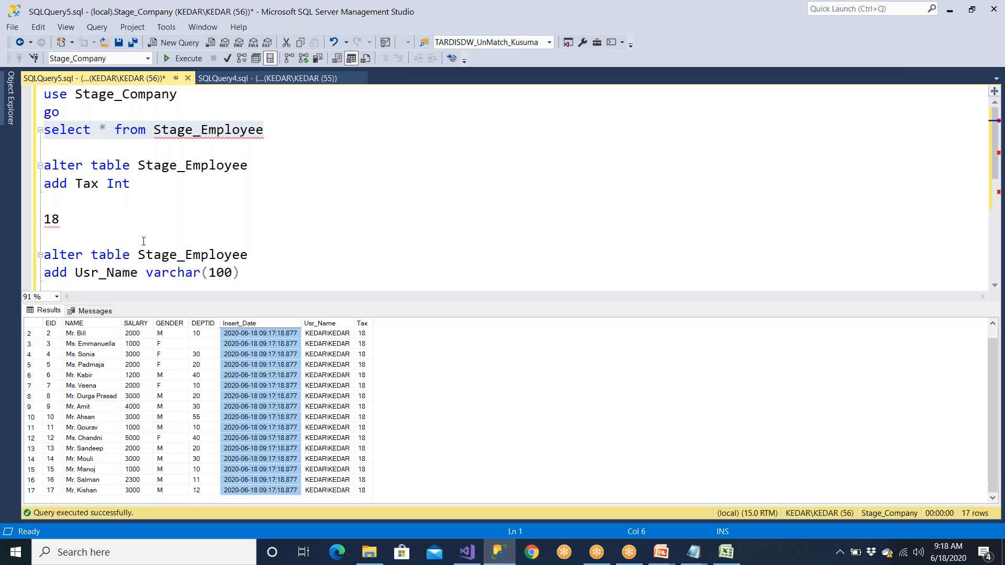
left_click(222, 250)
scroll(220, 252, "down", 3)
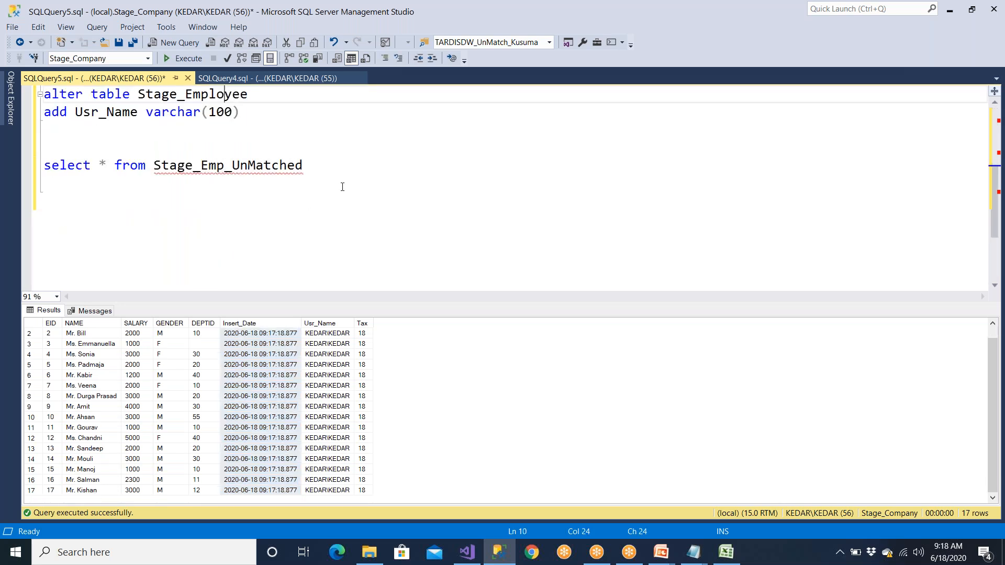
left_click_drag(343, 173, 91, 156)
left_click(180, 58)
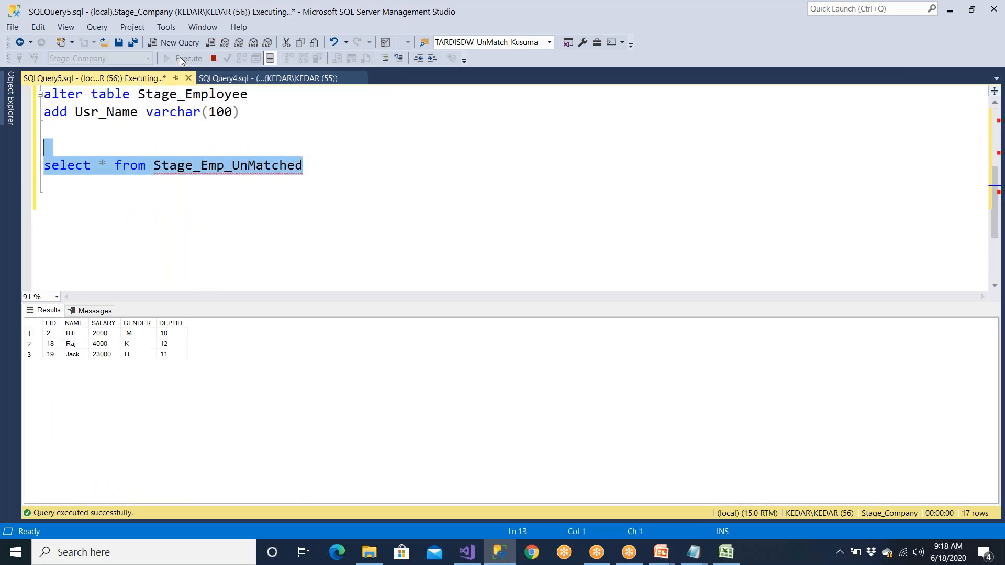
left_click(77, 335)
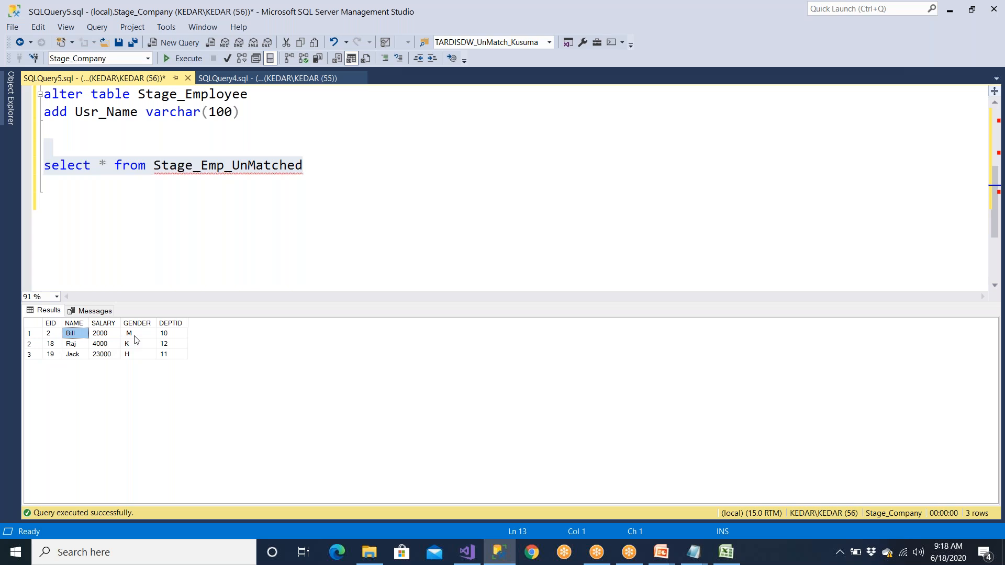
left_click(137, 337)
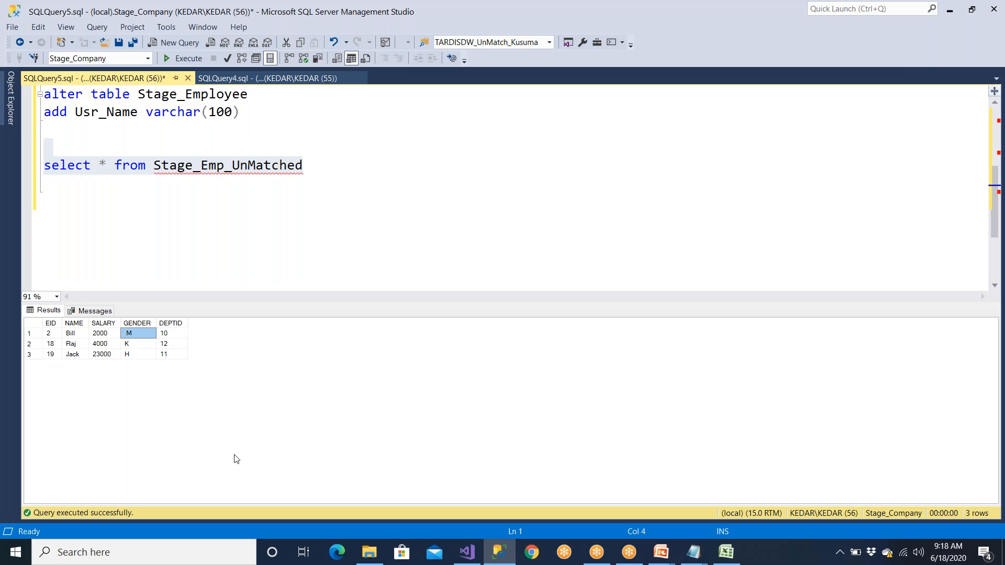
Step: Switch to Visual Studio and move Conditional Split and Character Map lower in the data flow to make room below Flat File Source
left_click(463, 561)
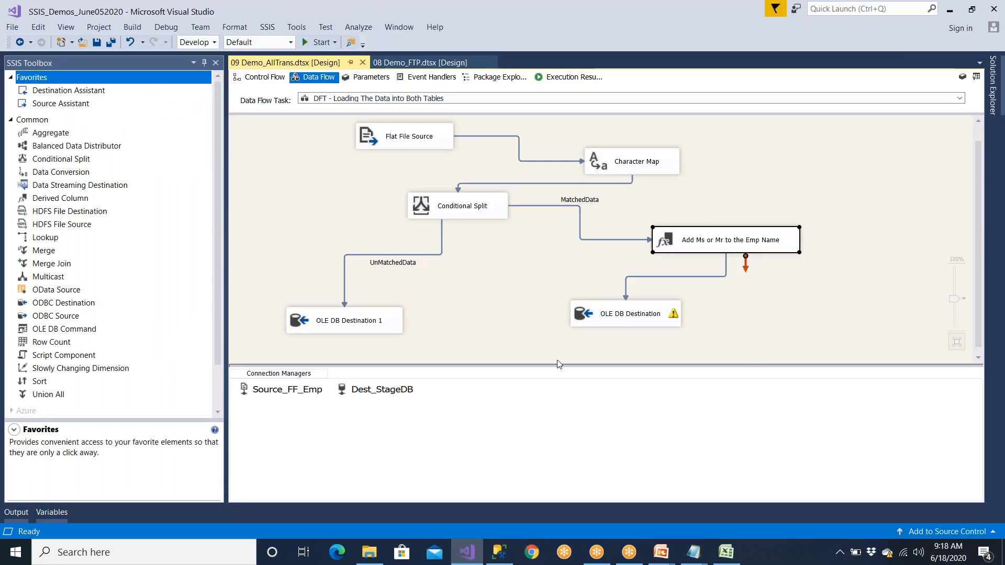
left_click(478, 212)
left_click_drag(480, 257, 479, 257)
left_click_drag(610, 169, 605, 192)
Step: Add a Derived Column beside Flat File Source and connect the source to it, deleting the source's path to Character Map
left_click(441, 147)
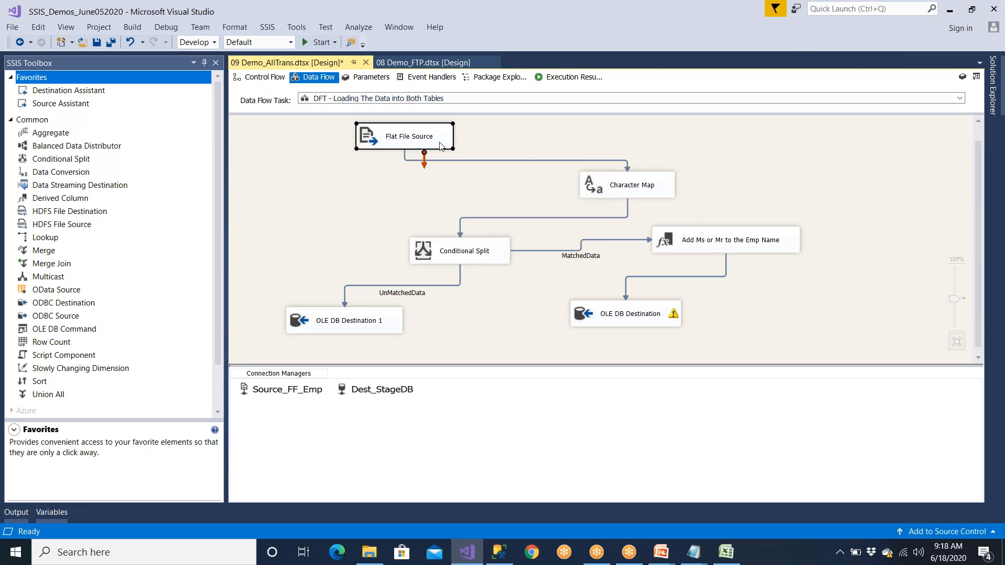
left_click(62, 201)
left_click_drag(62, 200, 529, 134)
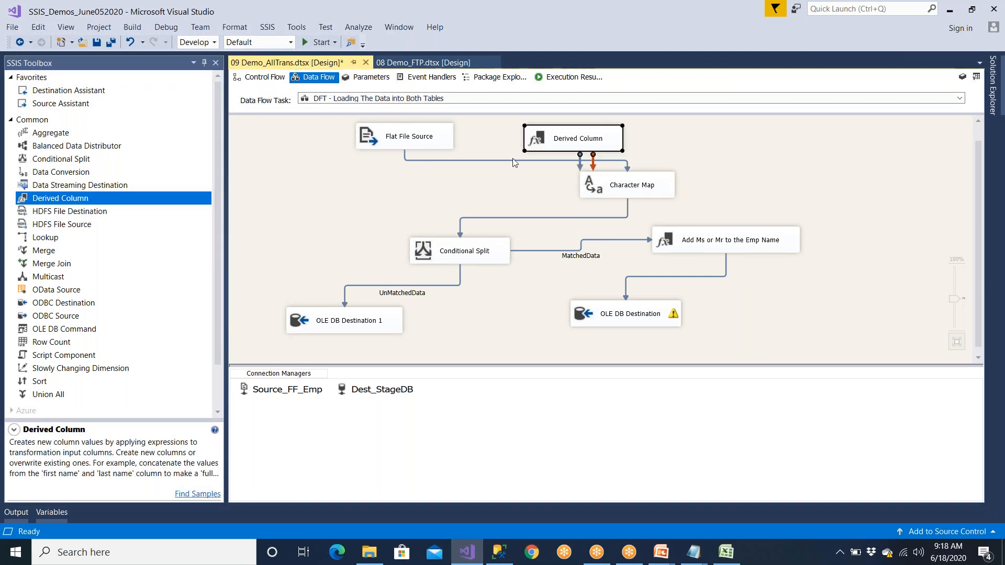
left_click(513, 160)
key("Delete")
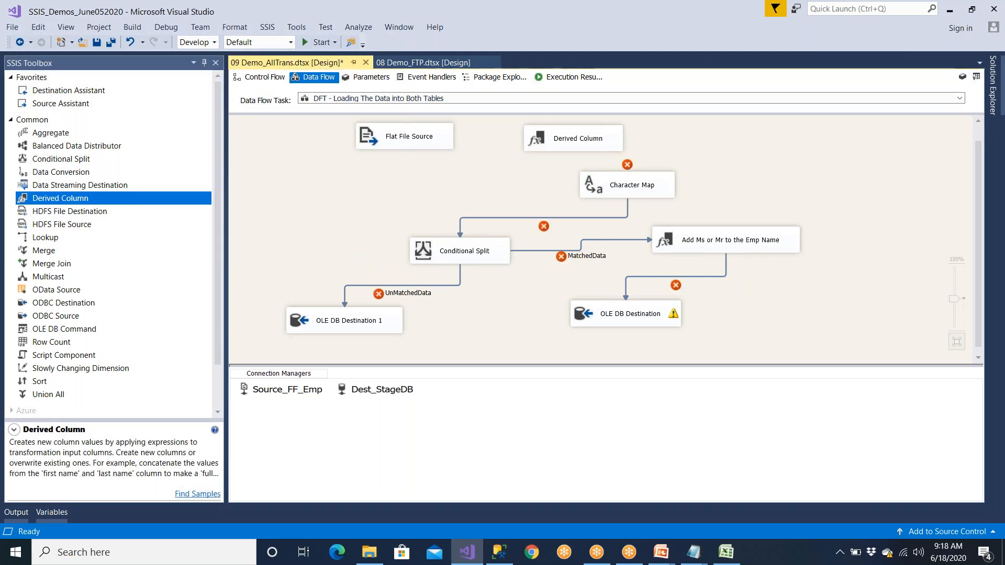
left_click(441, 145)
left_click_drag(413, 165, 554, 150)
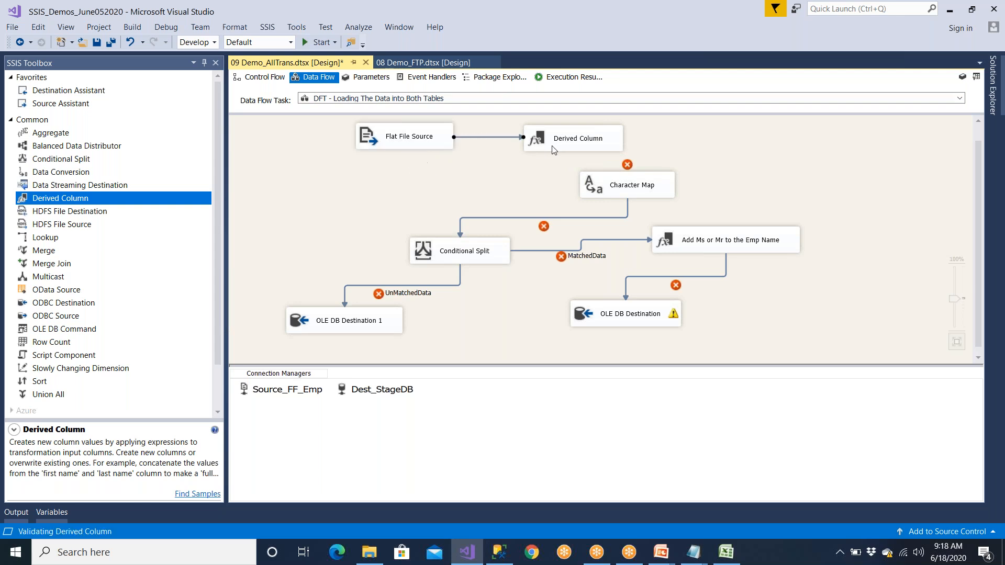
Step: Rename the new Derived Column transformation as Trim All Cols
left_click(587, 149)
right_click(586, 148)
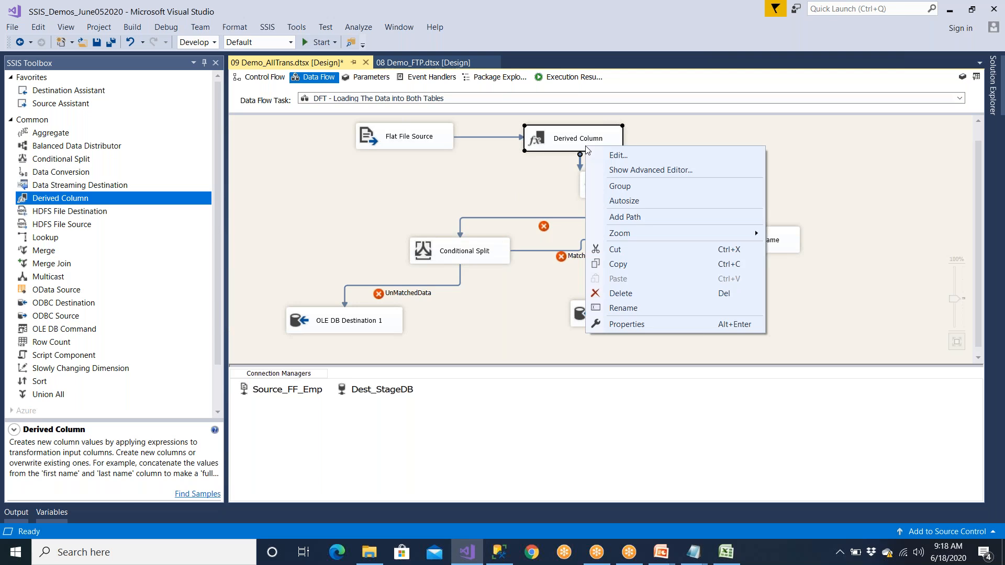
left_click(623, 308)
type("Trim All Cols")
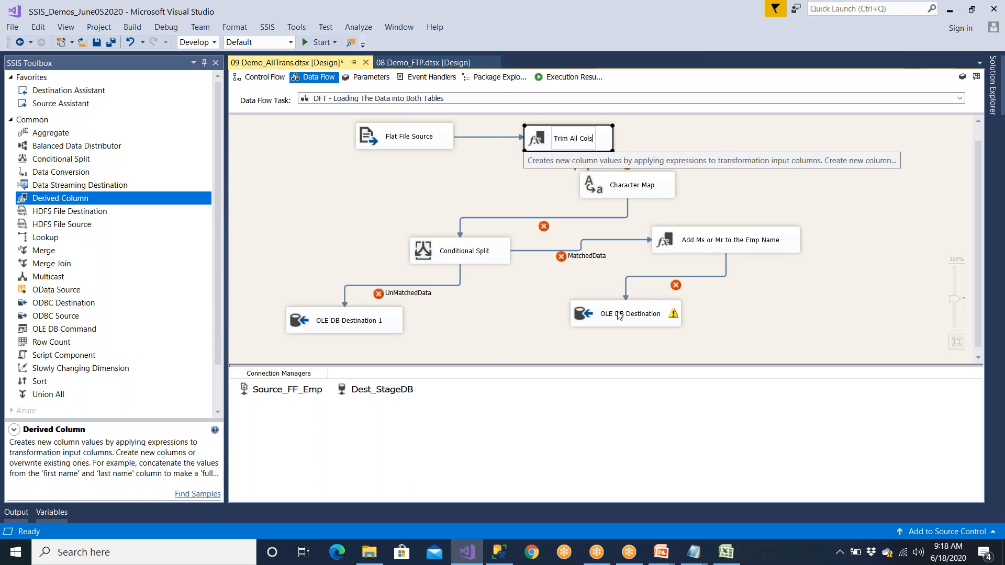
Step: Connect Trim All Cols to Character Map, and in the Trim All Cols editor add the EID column as Replace 'EID'
key("Return")
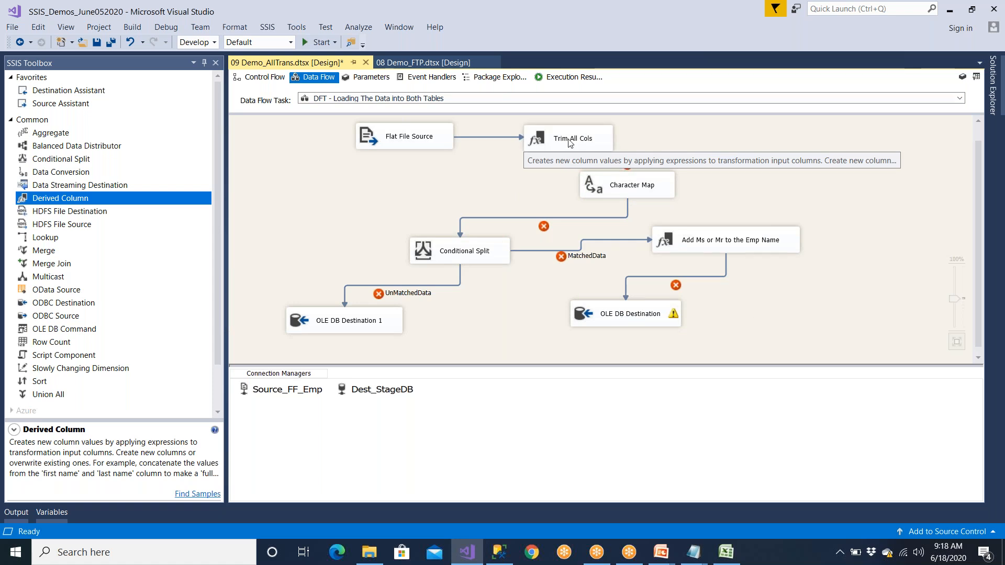
left_click_drag(588, 155, 615, 192)
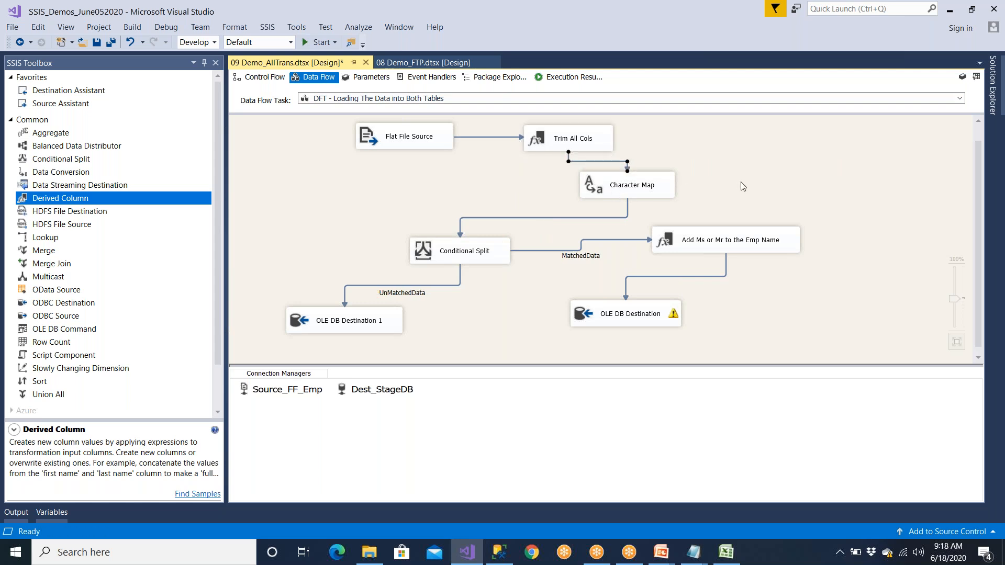
double_click(605, 145)
left_click(286, 125)
left_click_drag(318, 138, 384, 287)
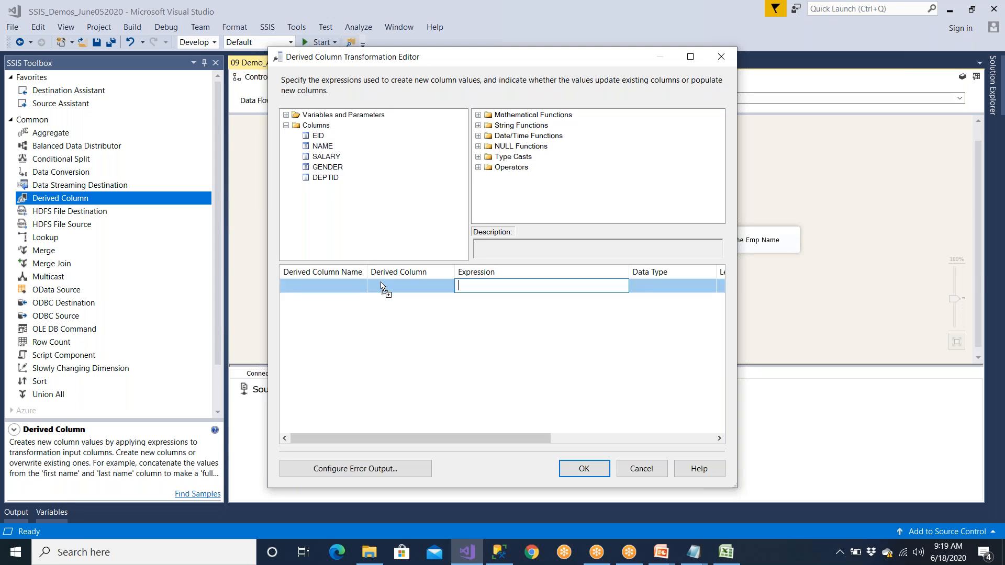
left_click(431, 291)
left_click(431, 291)
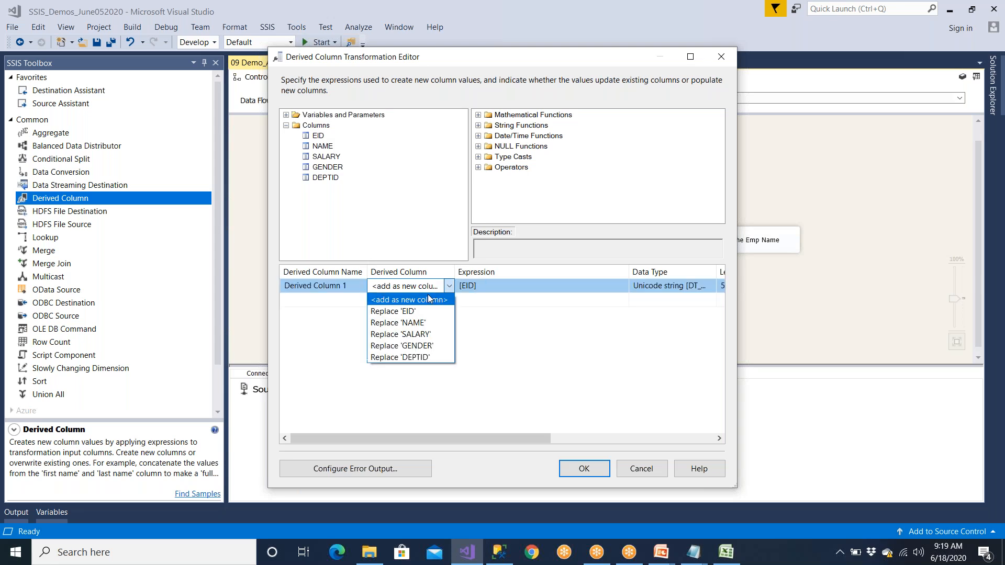
left_click(423, 312)
left_click(487, 287)
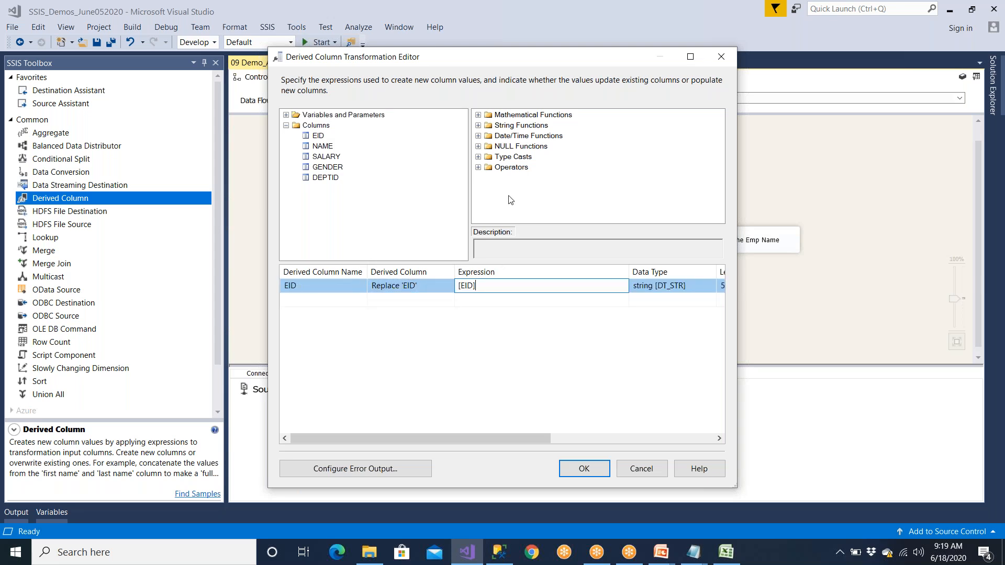
Step: Maximize the Derived Column Transformation Editor and insert the TRIM string function into the EID row's expression
double_click(547, 62)
left_click(438, 74)
left_click(484, 126)
scroll(484, 130, "down", 2)
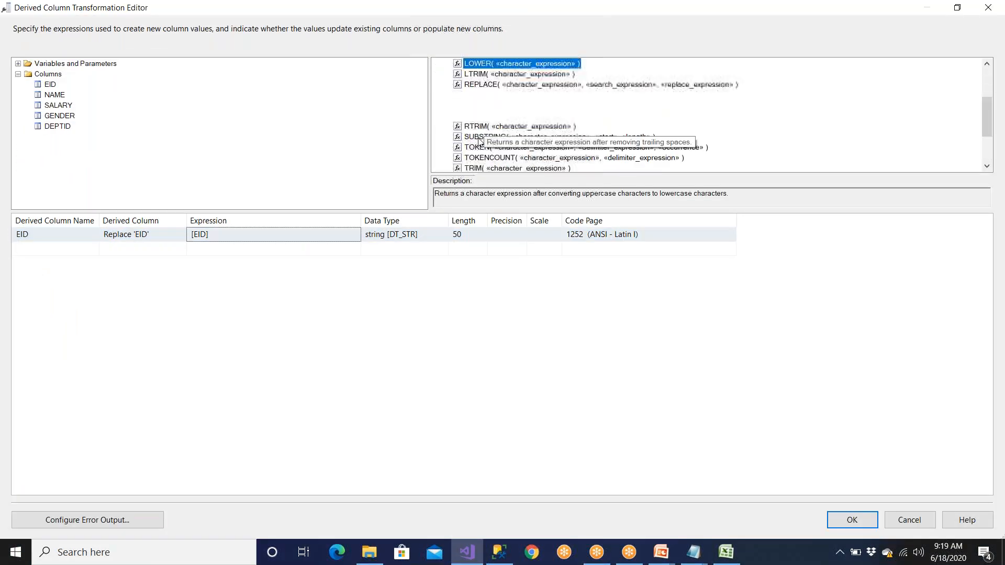
scroll(489, 173, "down", 1)
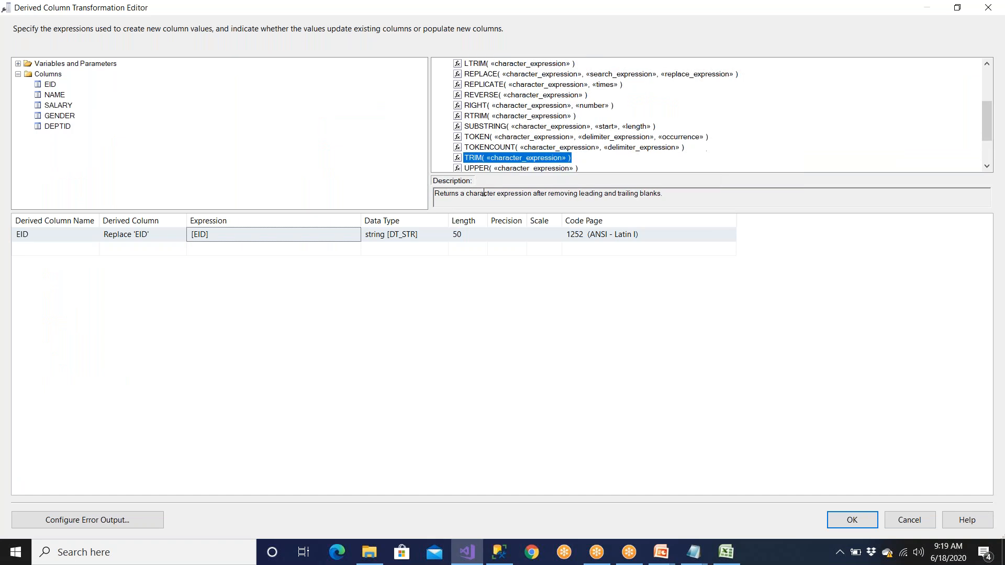
scroll(468, 157, "down", 2)
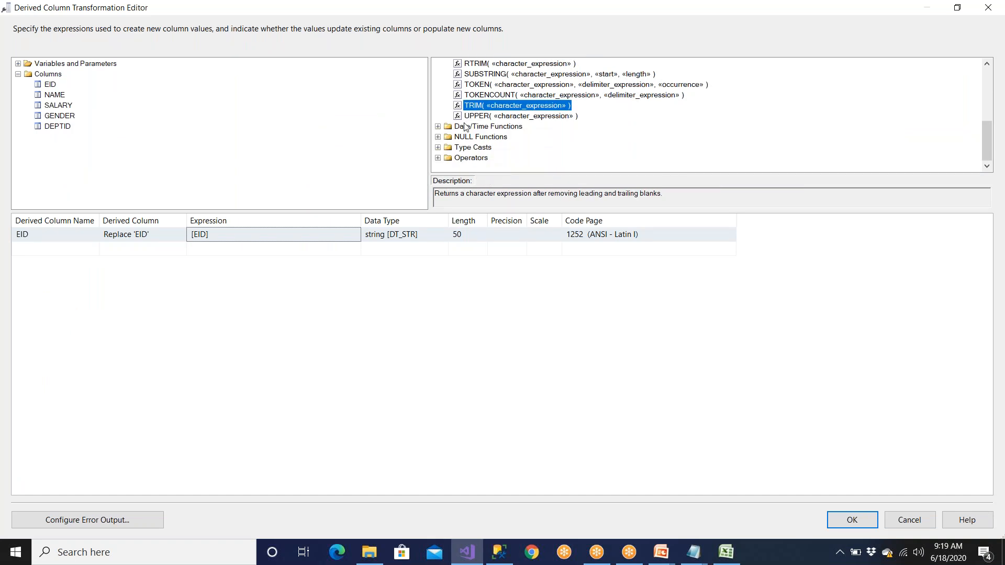
left_click_drag(472, 117, 196, 237)
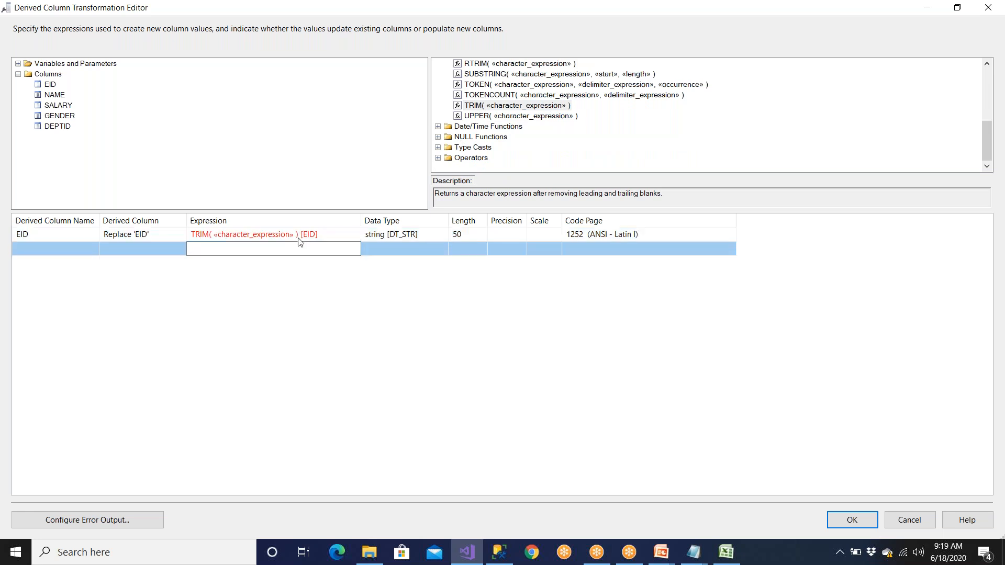
Step: Clean up the EID row's expression so that it reads TRIM(EID), removing the placeholder argument and the square brackets
left_click(299, 237)
key("BackSpace")
key("BackSpace")
key("BackSpace")
key("BackSpace")
key("BackSpace")
key("BackSpace")
key("BackSpace")
key("BackSpace")
key("BackSpace")
key("BackSpace")
key("BackSpace")
key("BackSpace")
key("BackSpace")
key("BackSpace")
key("BackSpace")
key("BackSpace")
key("BackSpace")
key("BackSpace")
key("BackSpace")
key("BackSpace")
key("BackSpace")
key("BackSpace")
key("BackSpace")
key("BackSpace")
key("BackSpace")
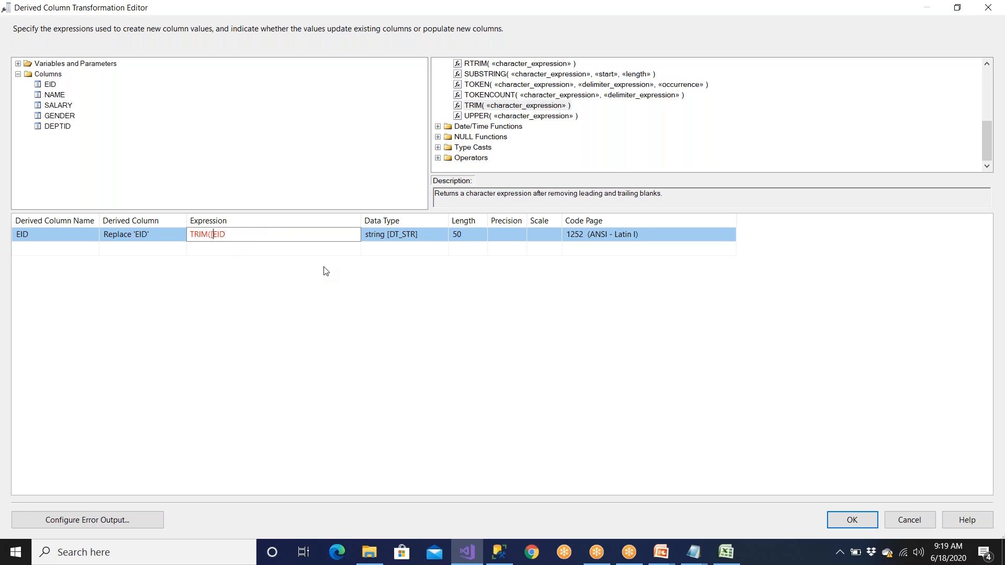
key("Delete")
type(")")
key("Return")
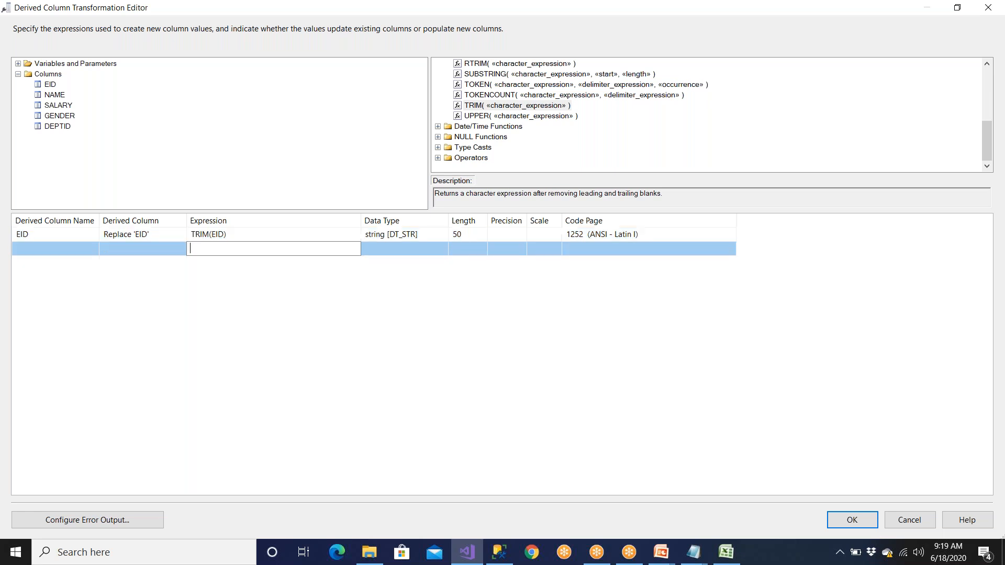
Step: Add the NAME column as Replace 'NAME' with the expression TRIM(NAME)
left_click_drag(60, 96, 135, 250)
left_click(139, 249)
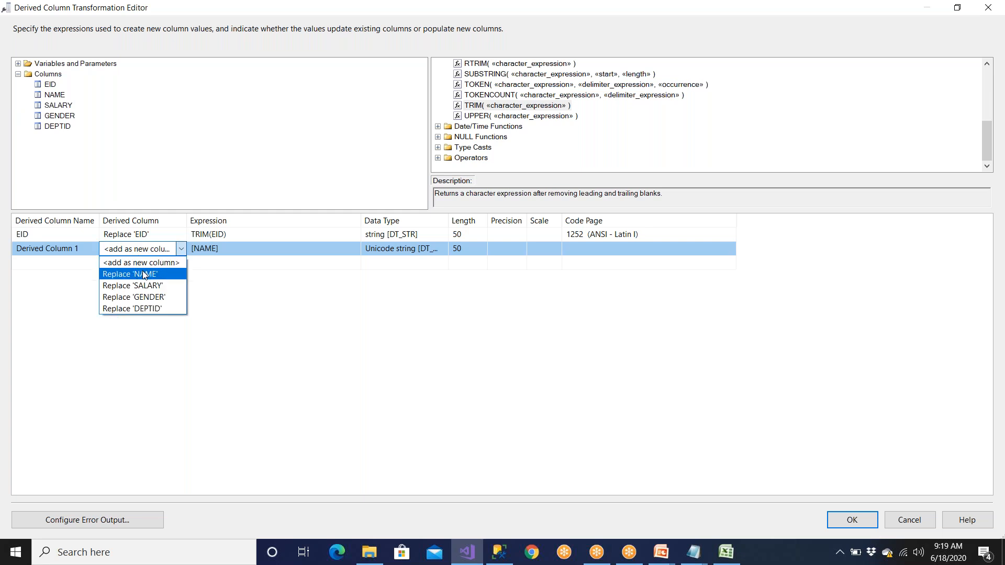
left_click(142, 279)
left_click(211, 254)
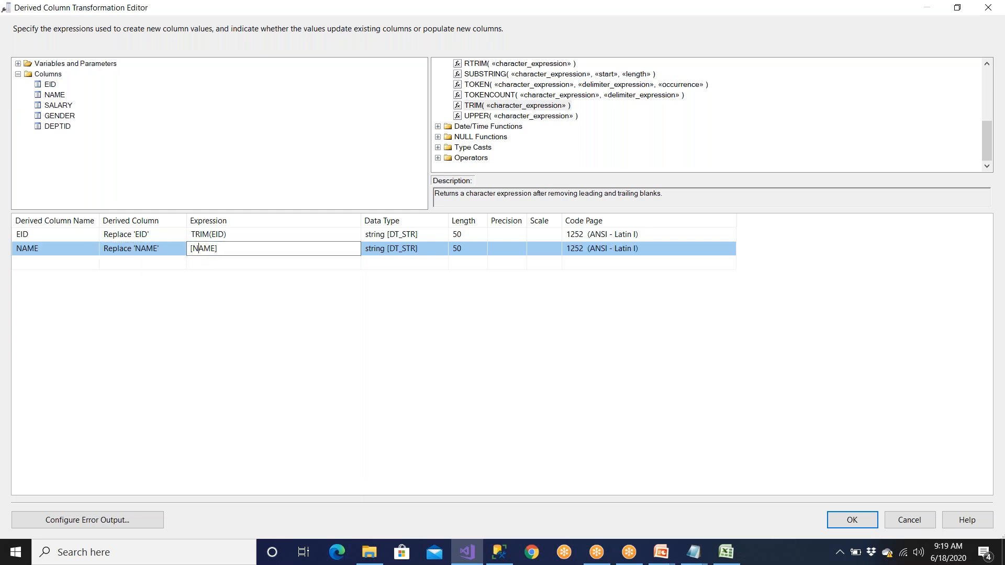
type("TRIM(")
key("Delete")
key("Return")
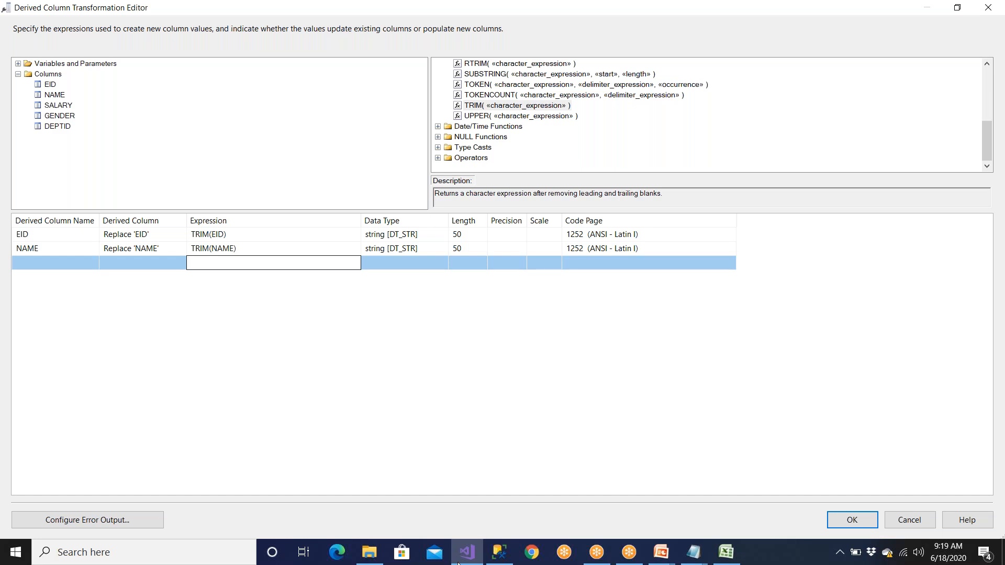
Step: Switch to Emp.txt in Notepad, examine the stray spaces in the employee rows, and return to the transformation editor
left_click(694, 555)
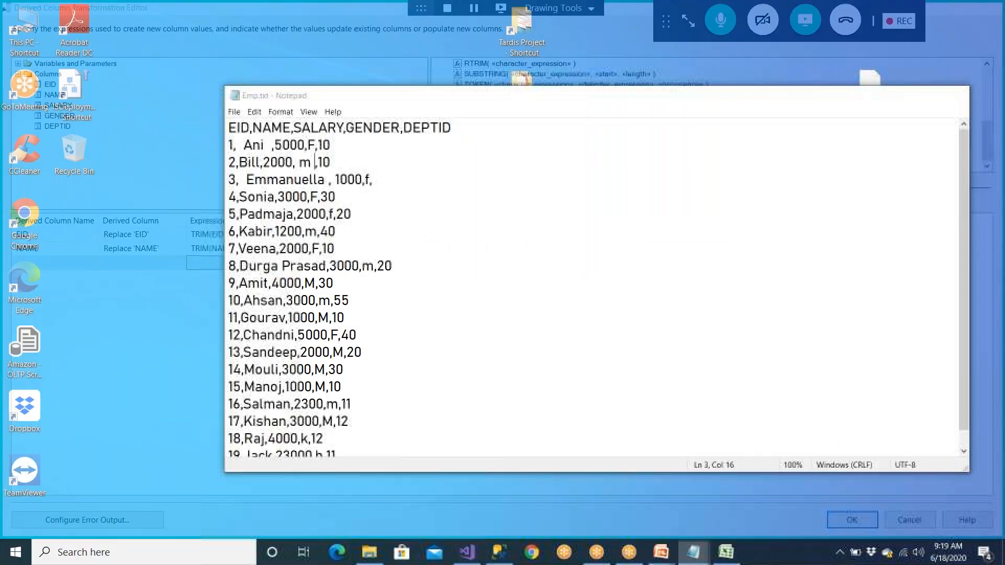
left_click(740, 507)
double_click(384, 266)
left_click_drag(369, 415, 222, 133)
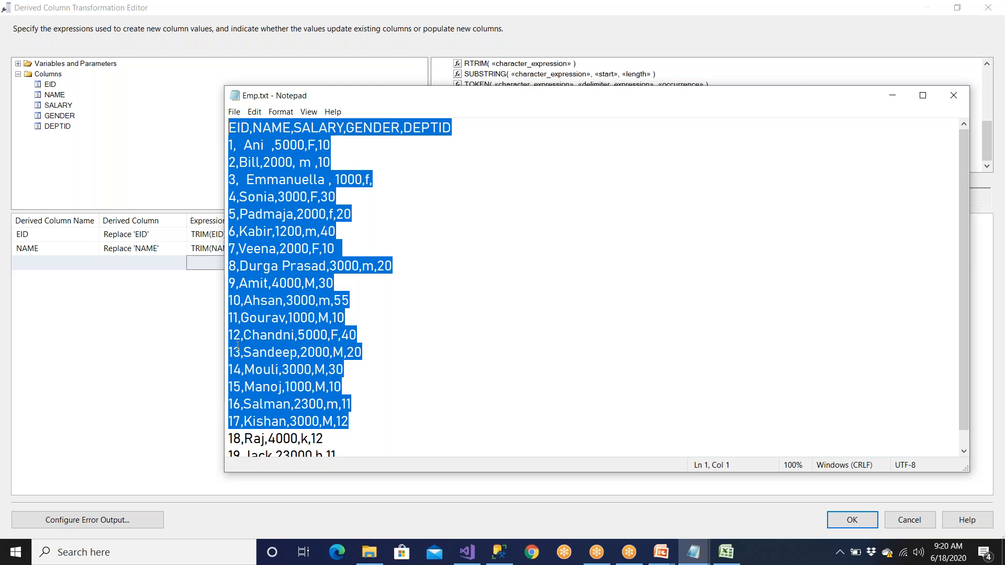
left_click(179, 358)
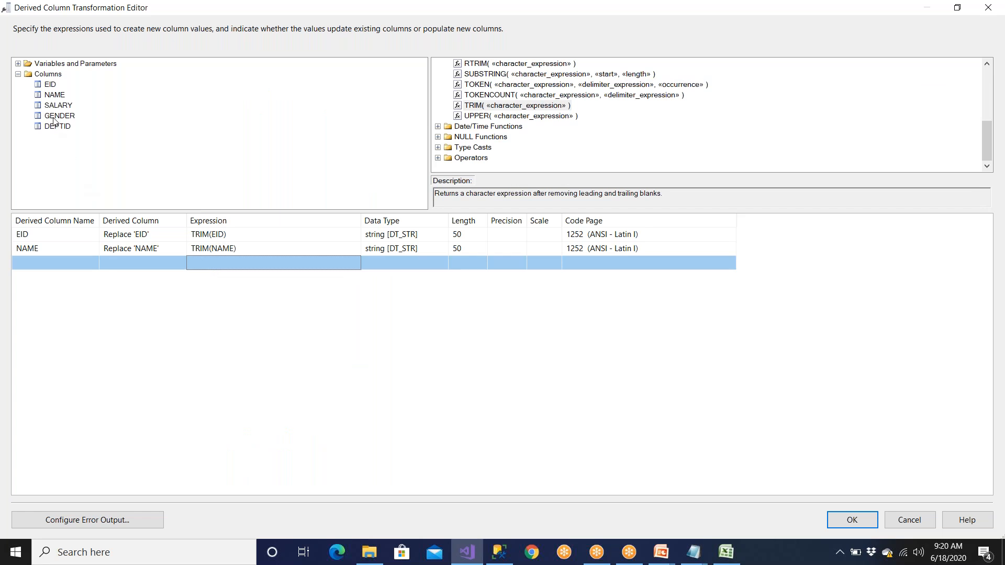
Step: Add the SALARY column as Replace 'SALARY' with the expression TRIM(SALARY)
left_click_drag(57, 107, 131, 266)
left_click(134, 264)
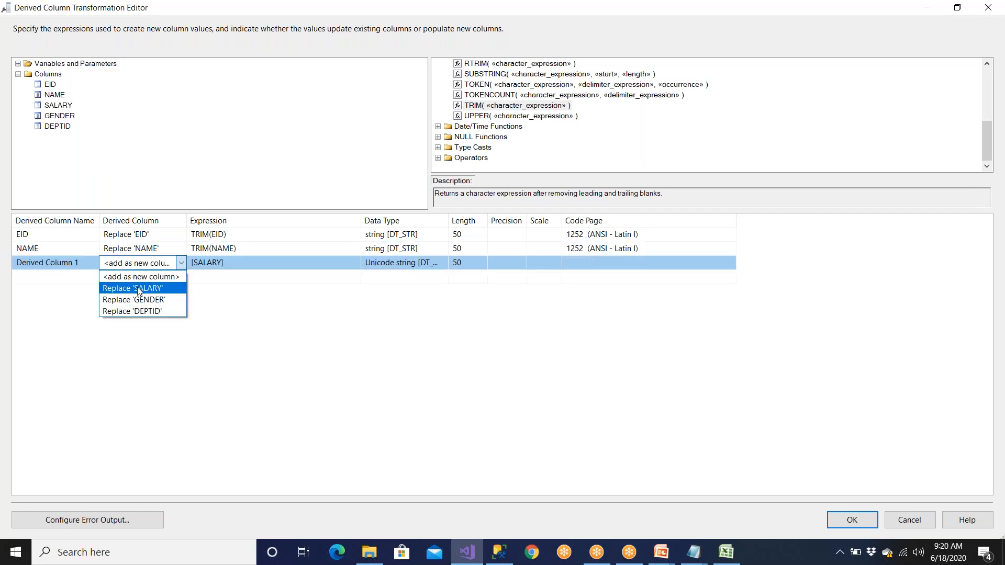
left_click(139, 290)
left_click(240, 262)
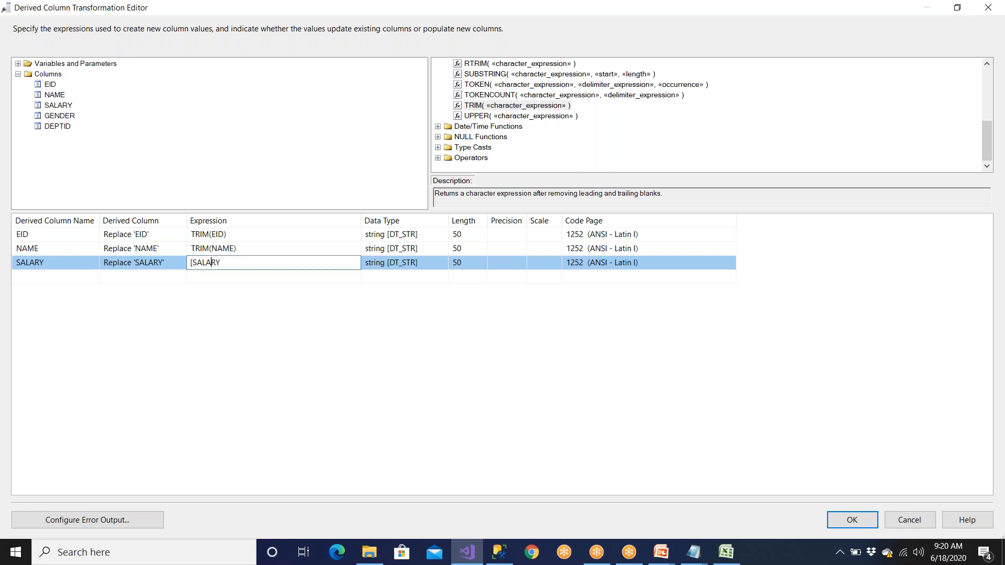
type("TRIM(")
key("Return")
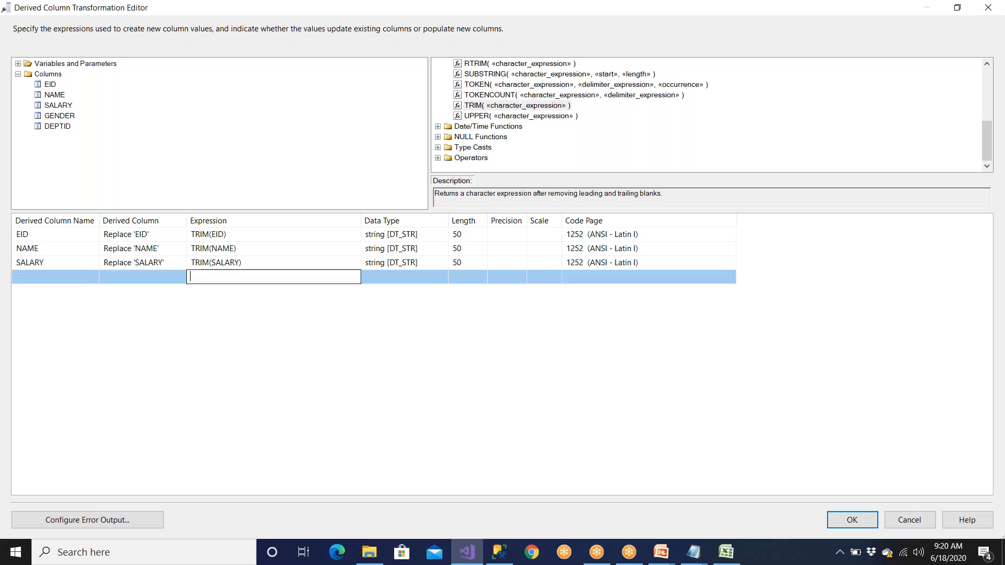
Step: Add a row set to Replace 'GENDER' with the expression TRIM(GENDER)
left_click(129, 281)
left_click(128, 303)
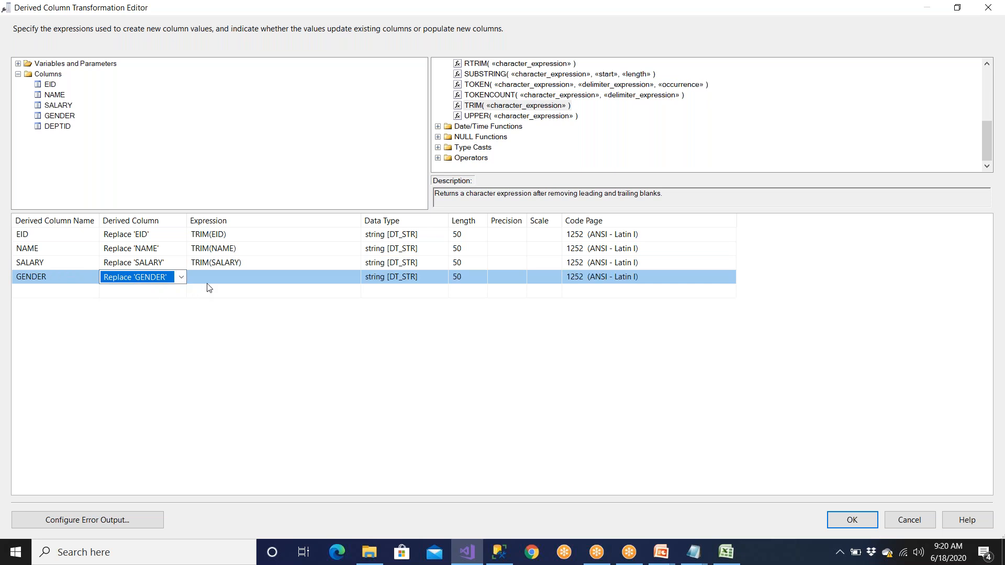
left_click(211, 278)
type("TRIM(")
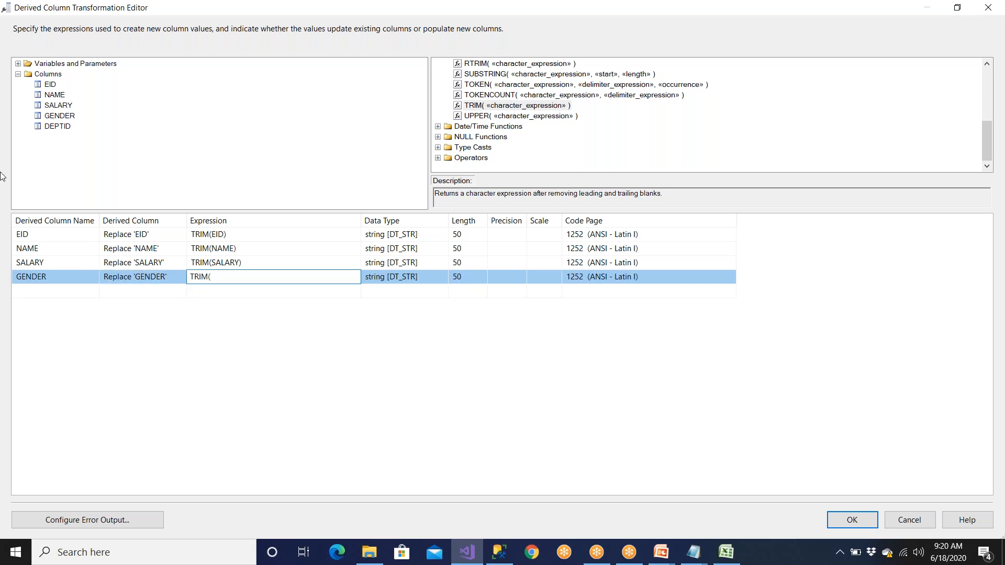
left_click_drag(65, 116, 240, 277)
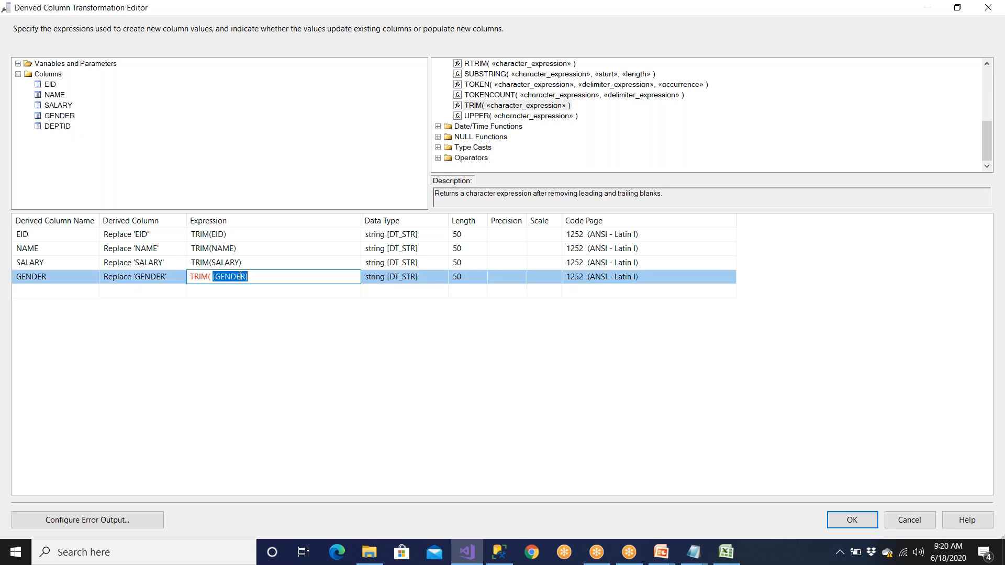
left_click(256, 276)
left_click(212, 276)
key("BackSpace")
key("BackSpace")
key("Return")
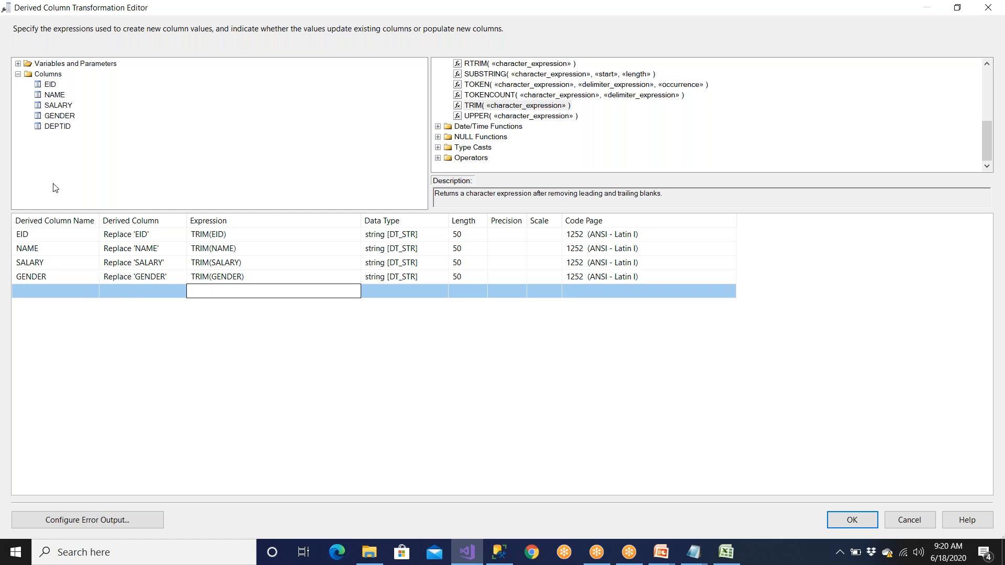
Step: Add the DEPTID column as Replace 'DEPTID' with the expression TRIM([DEPTID]) and accept the derived column settings
left_click_drag(58, 127, 129, 295)
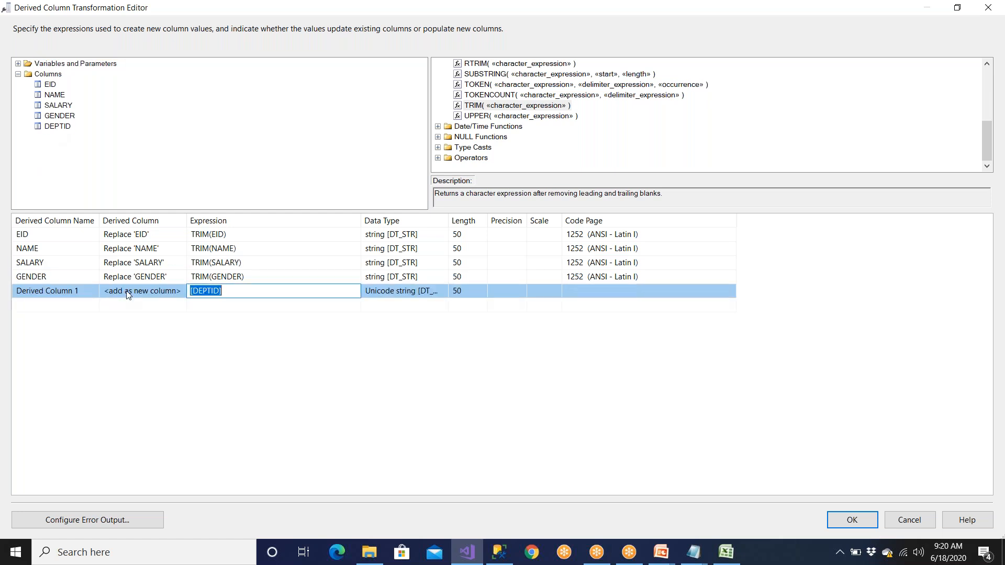
left_click(129, 295)
left_click(128, 316)
left_click(228, 291)
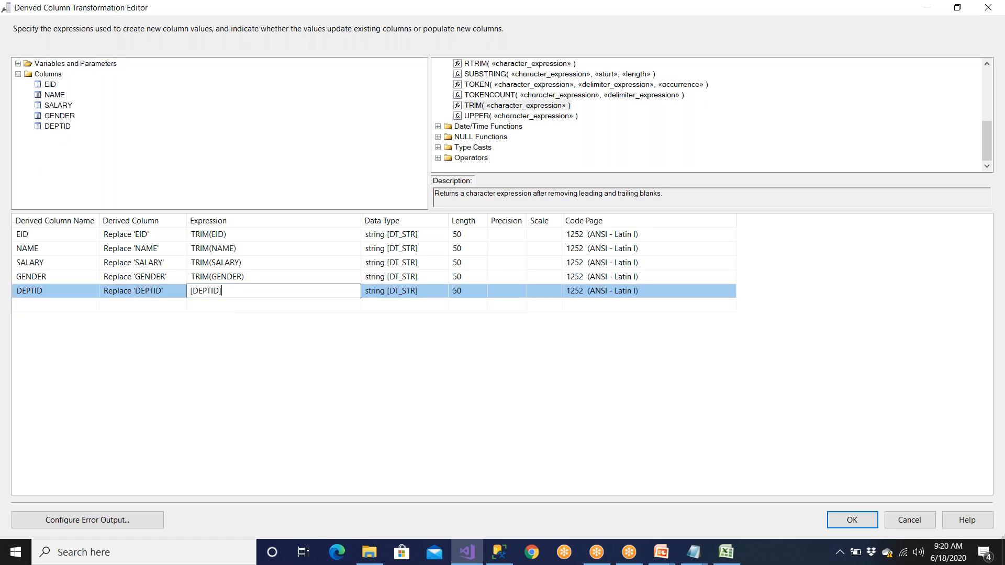
type("TRIM(")
left_click(199, 352)
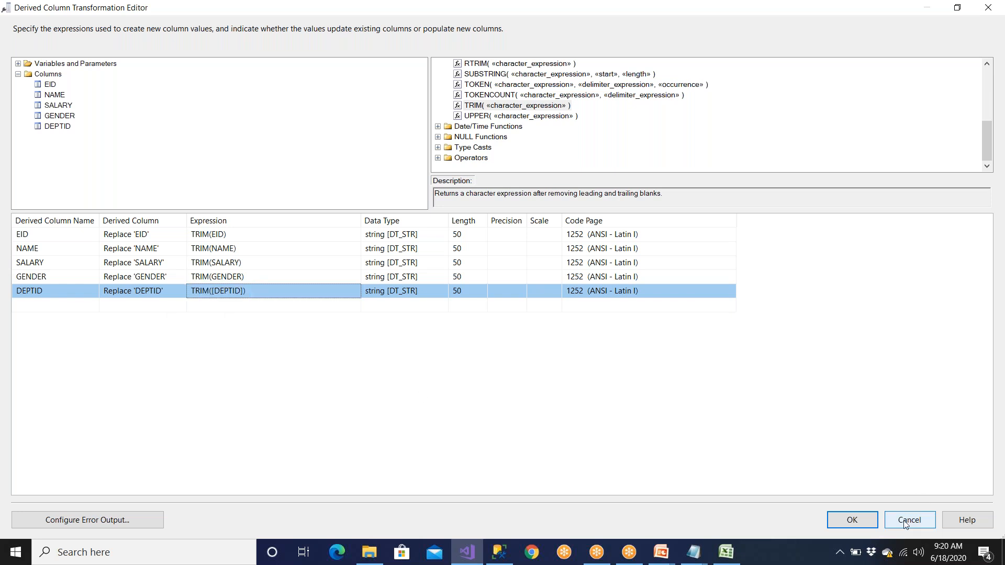
left_click(864, 523)
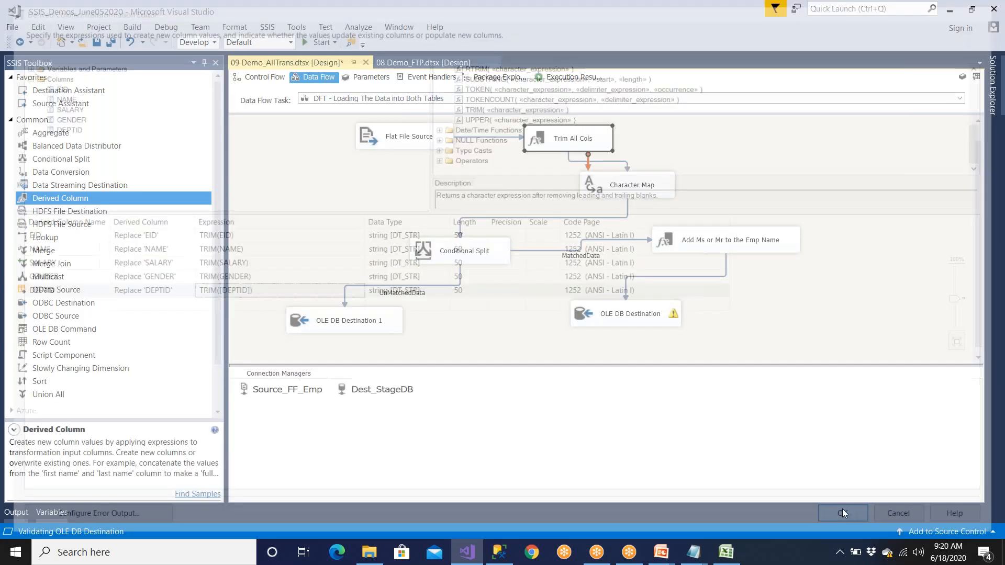
Step: Tidy the data flow layout by repositioning Character Map beside Trim All Cols, Conditional Split, and Add Ms or Mr to the Emp Name
left_click_drag(638, 193, 788, 154)
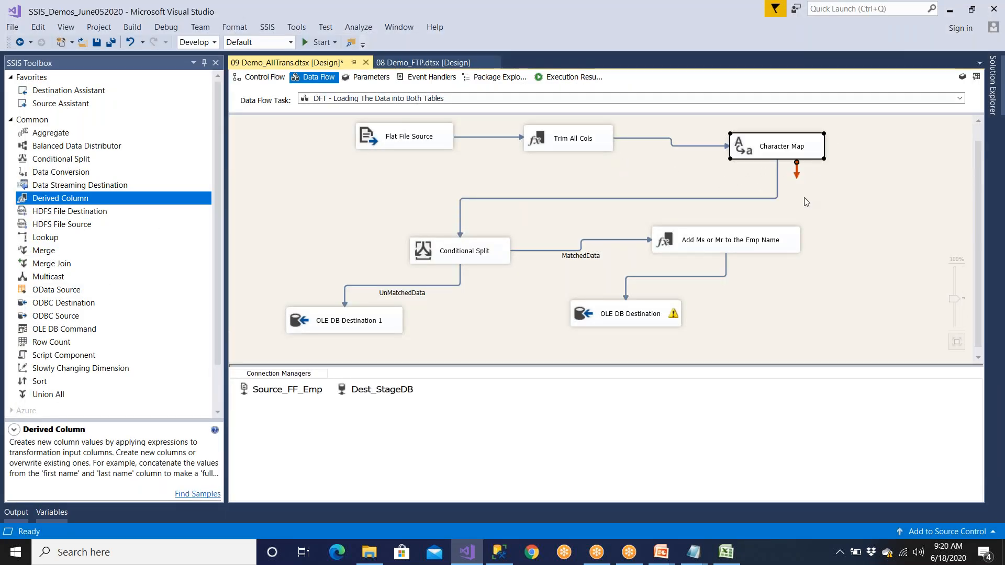
left_click_drag(483, 256, 409, 255)
left_click_drag(754, 152, 737, 151)
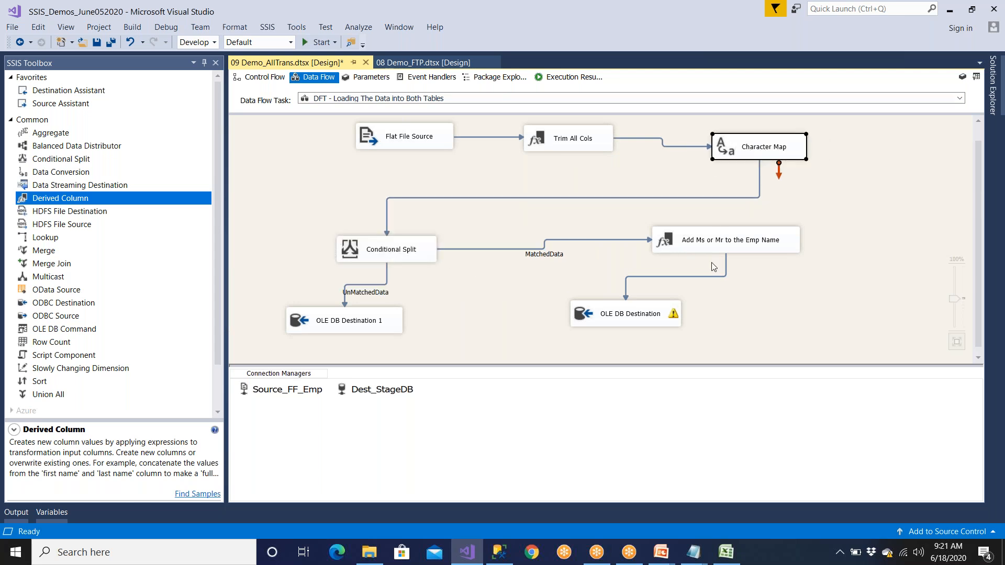
left_click(647, 324)
left_click_drag(689, 241, 640, 257)
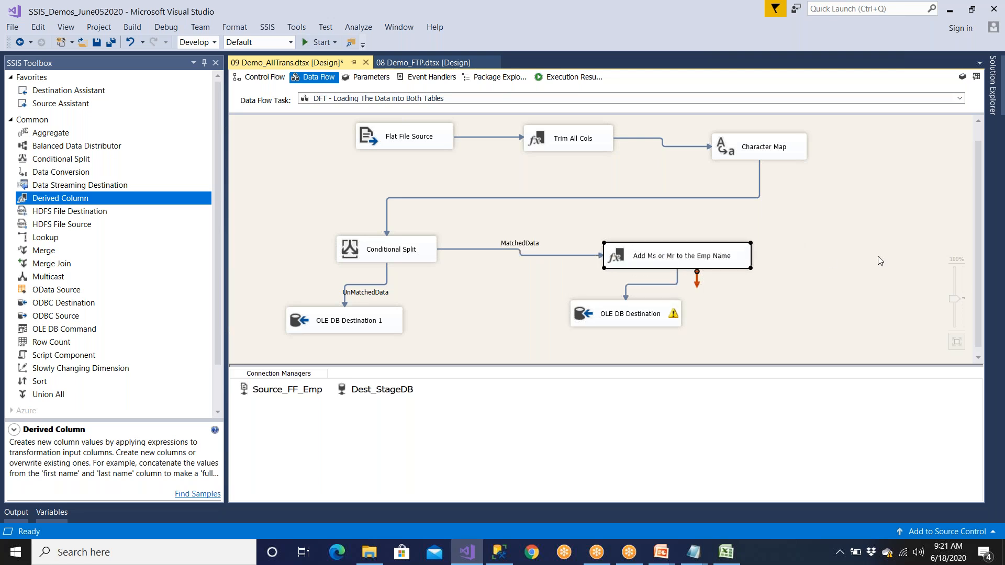
Step: Save and run the 09 Demo_AllTrans.dtsx package, glance at SQL Server Management Studio, and return to Visual Studio to view the execution
left_click(97, 42)
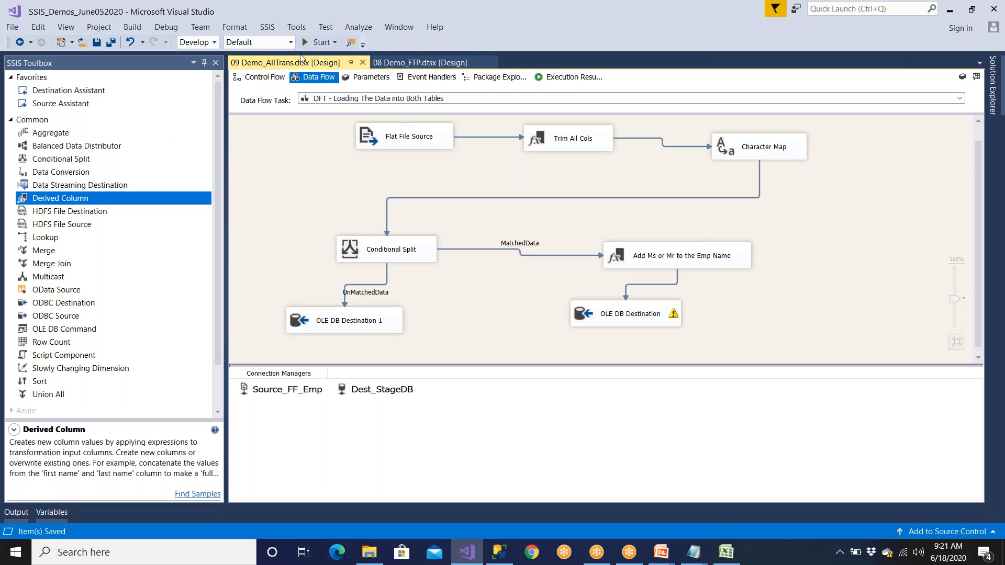
left_click(309, 42)
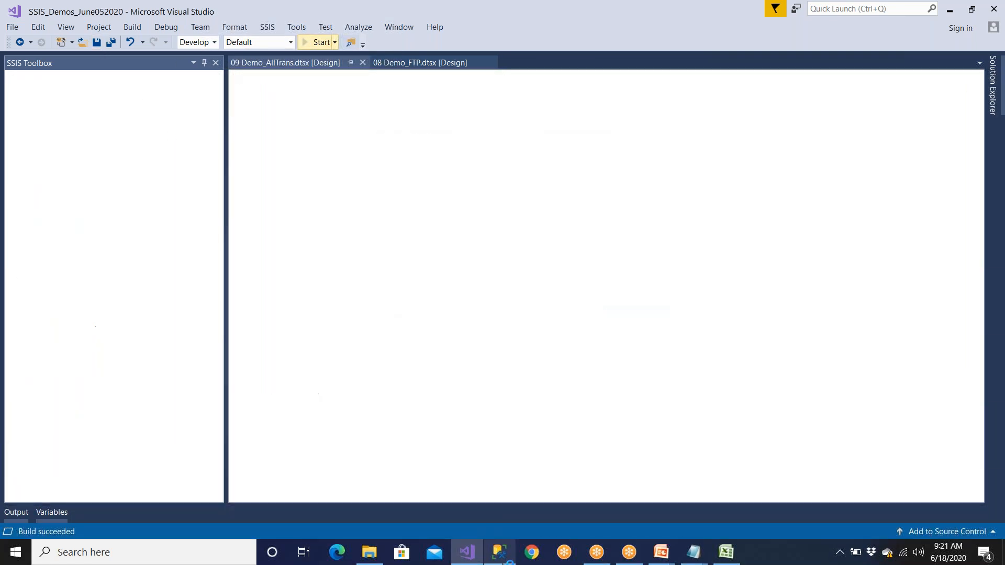
key("alt+Tab")
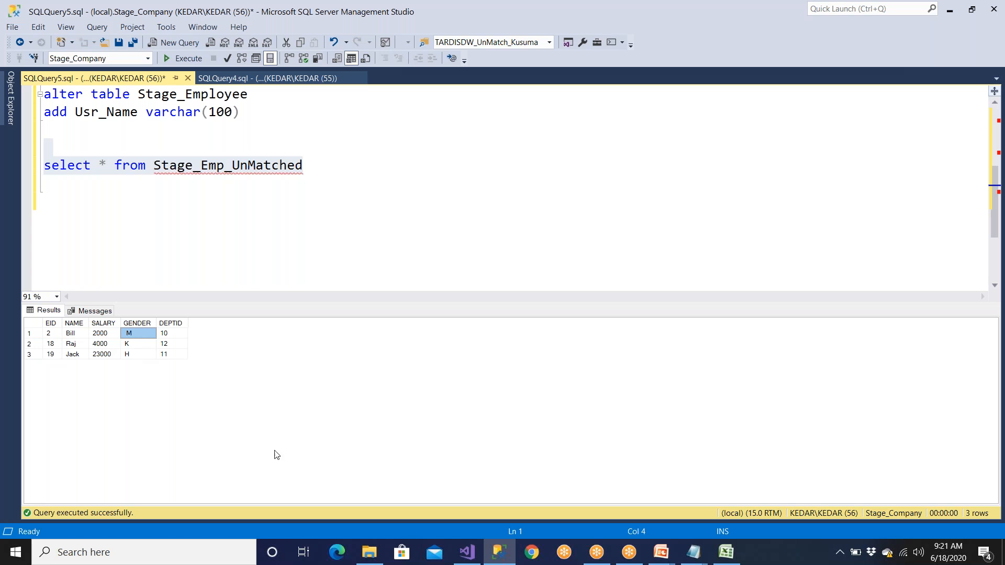
left_click(462, 555)
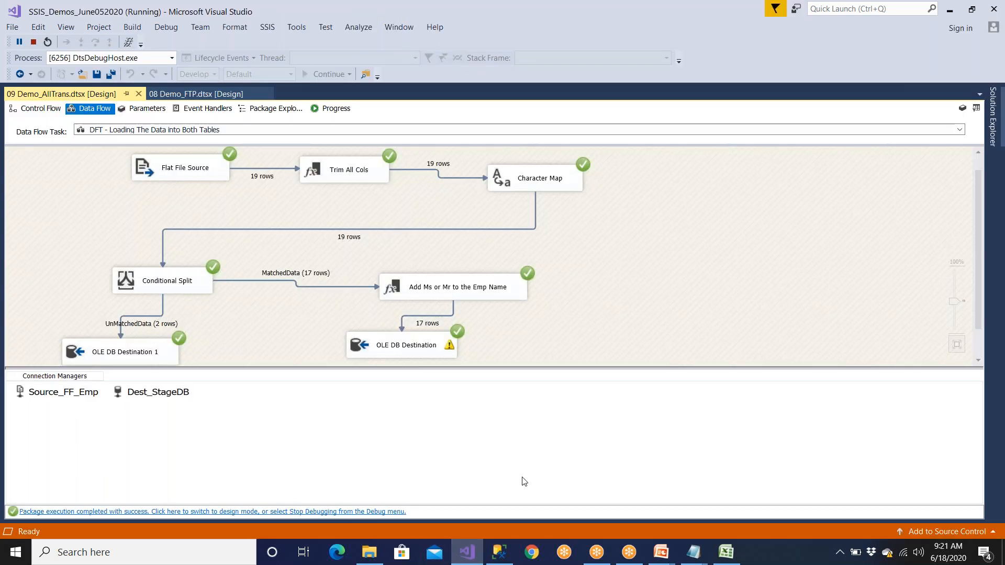
Step: Check the source employee rows in the Notepad text file and return the package to design mode
mouse_move(694, 552)
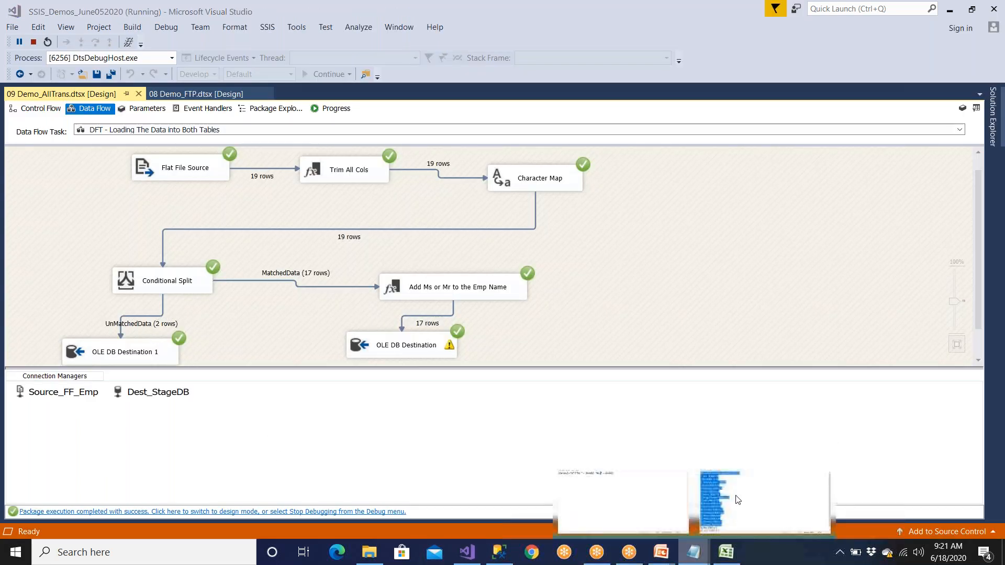
left_click(737, 497)
left_click_drag(293, 162, 311, 162)
left_click_drag(240, 145, 268, 146)
left_click(68, 242)
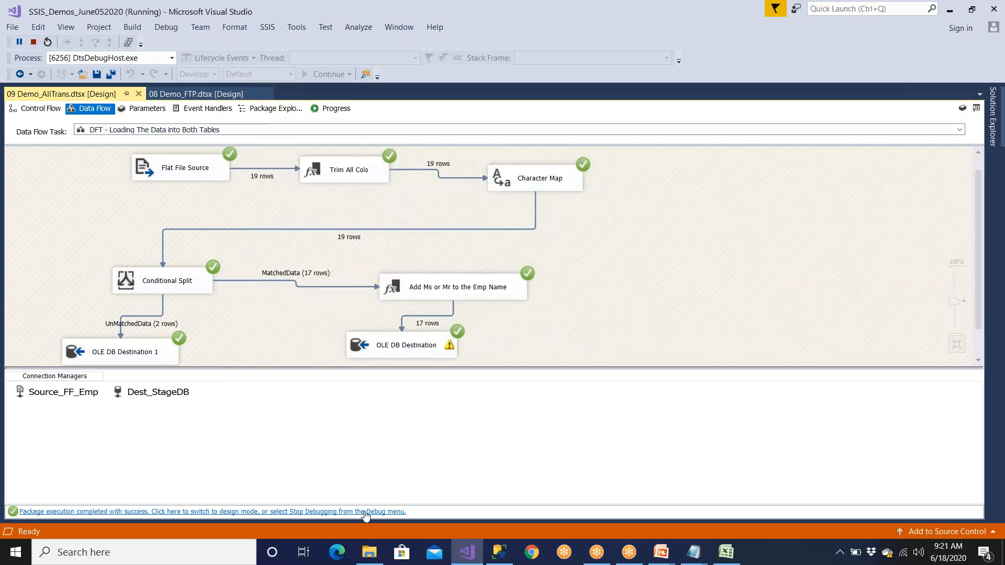
left_click(365, 512)
Step: Switch to SQL Server Management Studio and query all rows of Stage_Employee in Stage_Company
left_click(513, 559)
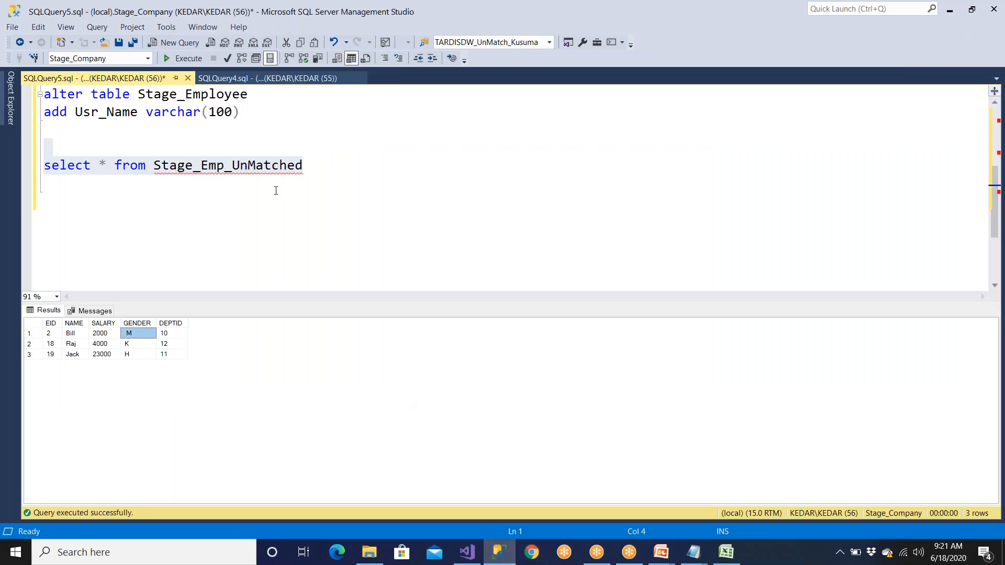
scroll(265, 157, "up", 3)
left_click_drag(281, 129, 42, 80)
left_click(184, 58)
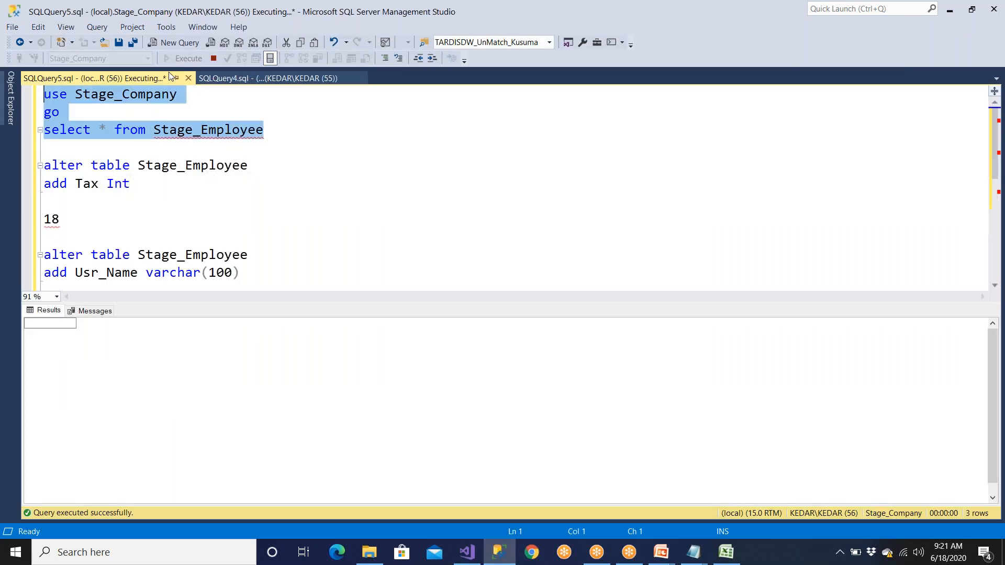
left_click(79, 337)
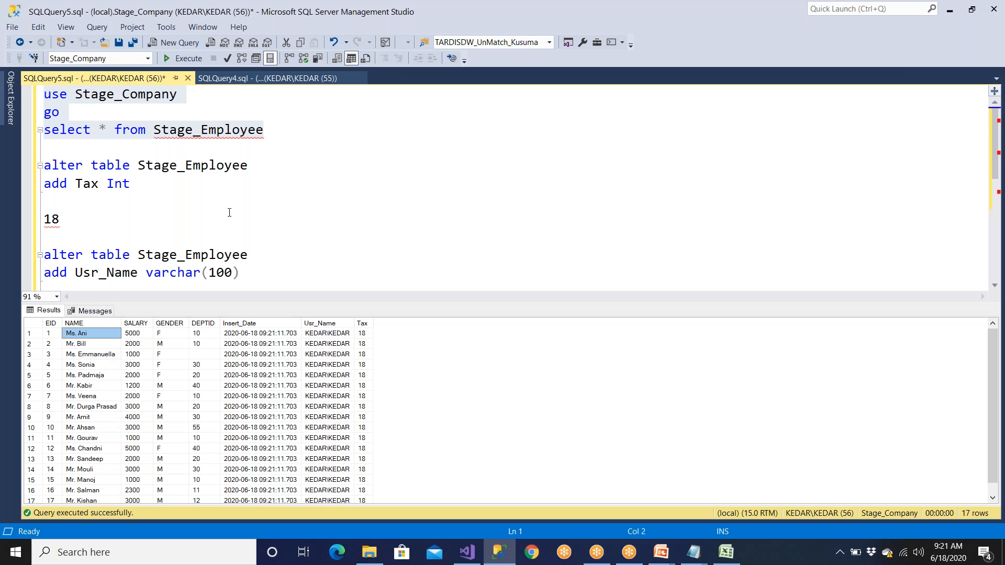
Step: Run the select query on Stage_Emp_UnMatched to examine the unmatched rows
scroll(231, 211, "down", 5)
left_click_drag(304, 111, 44, 111)
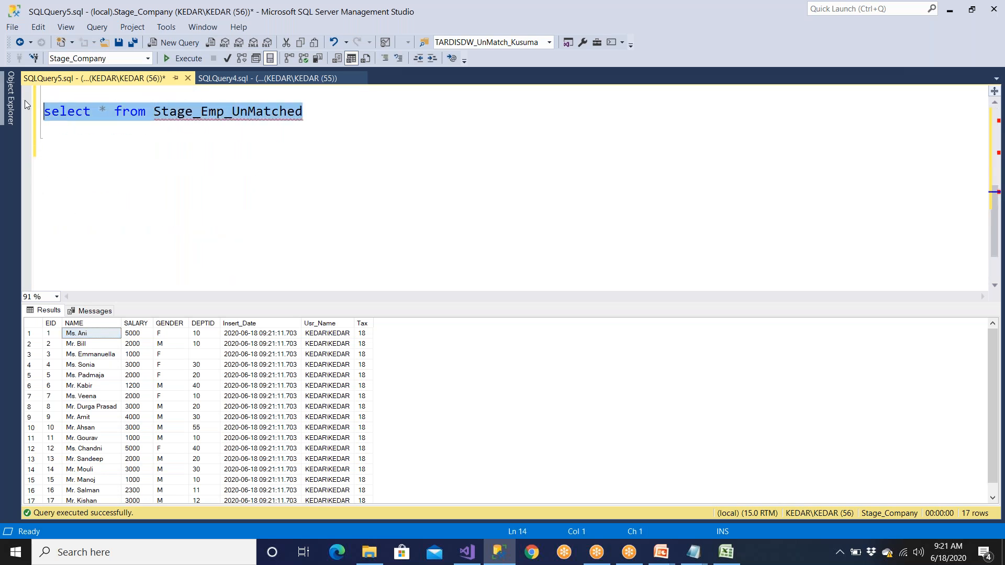
left_click(171, 62)
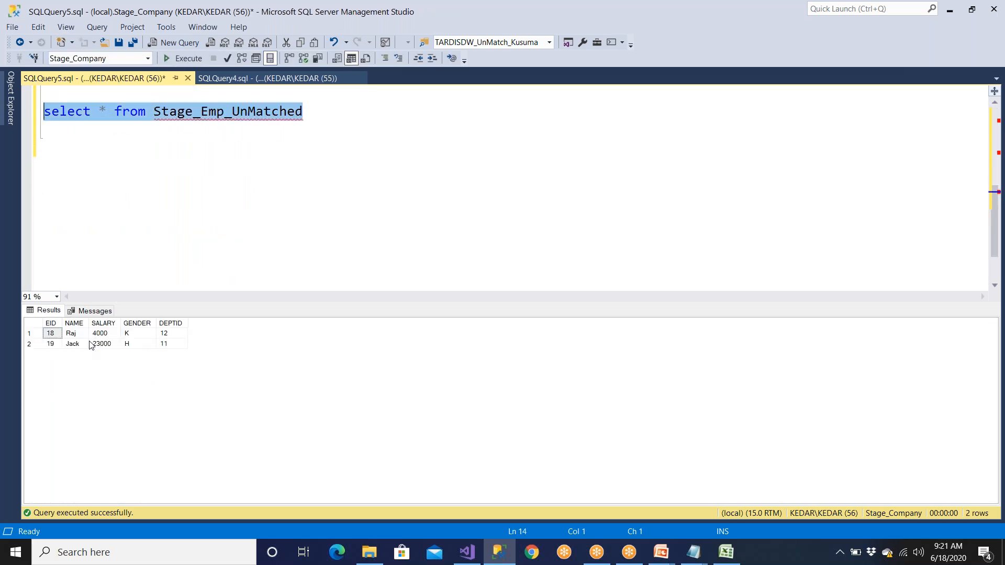
Step: Return to Visual Studio and reposition Add Ms or Mr to the Emp Name and its OLE DB Destination closer to Conditional Split
left_click(467, 553)
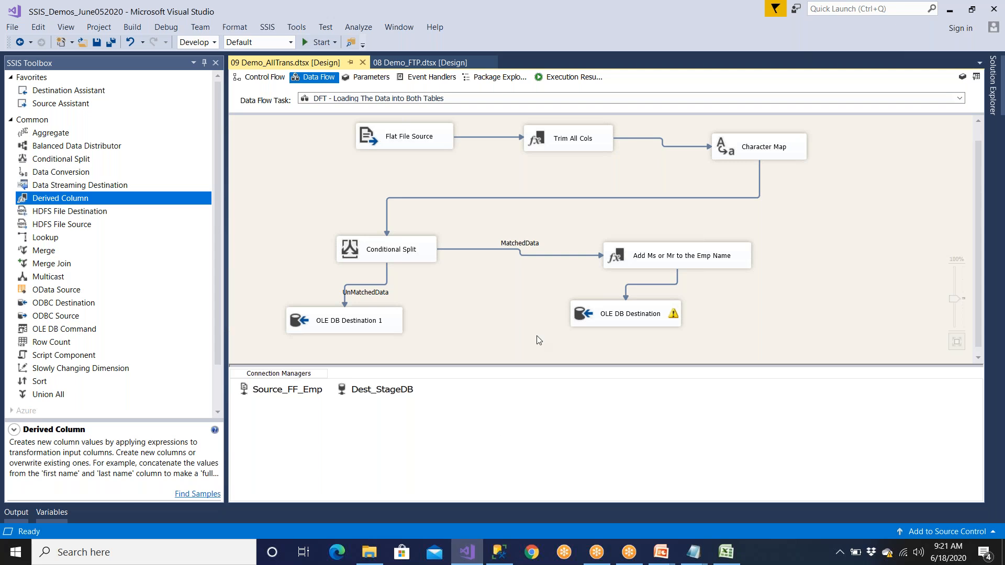
left_click(581, 149)
left_click_drag(648, 315, 763, 328)
left_click_drag(682, 256, 587, 282)
left_click_drag(702, 324, 536, 345)
left_click(695, 309)
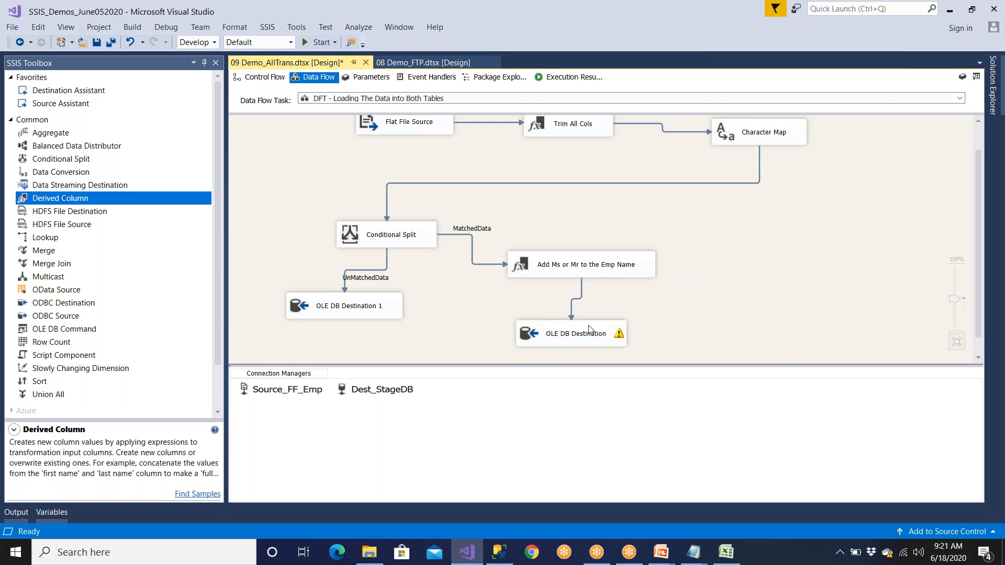
Step: Add an Excel Destination to the data flow beside OLE DB Destination
left_click(12, 120)
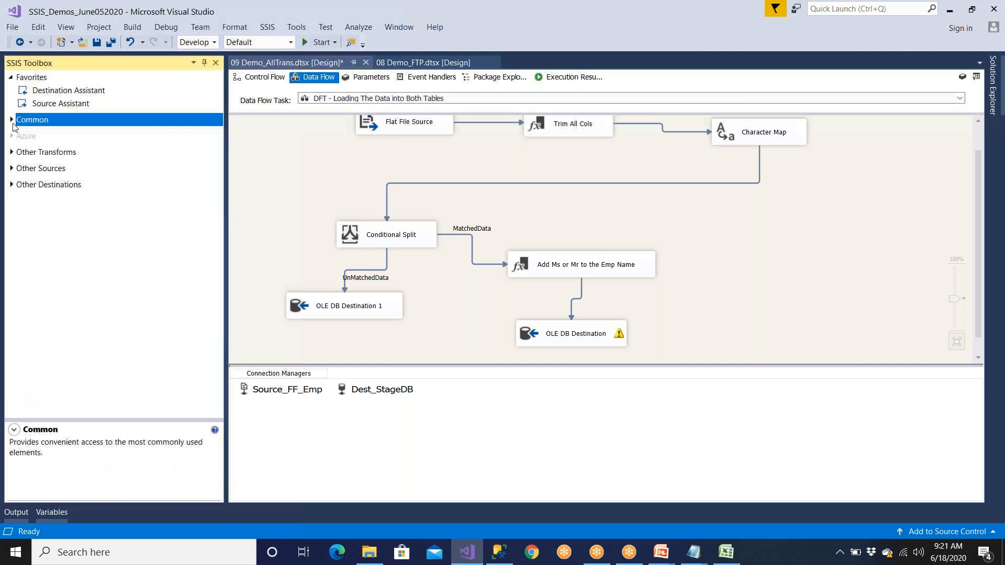
left_click(10, 185)
left_click_drag(61, 254, 735, 320)
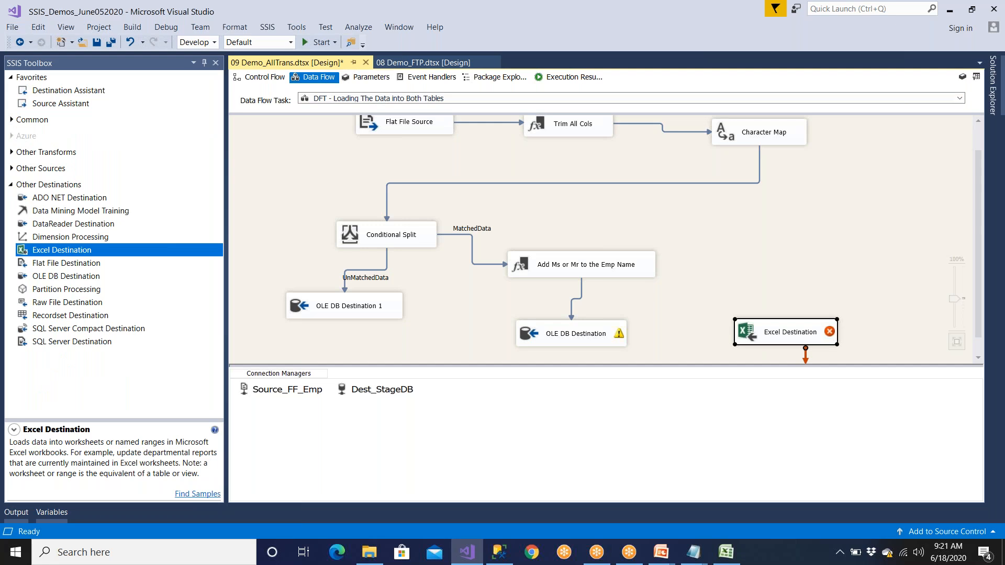
Step: Delete the data path between Add Ms or Mr to the Emp Name and OLE DB Destination
left_click(622, 274)
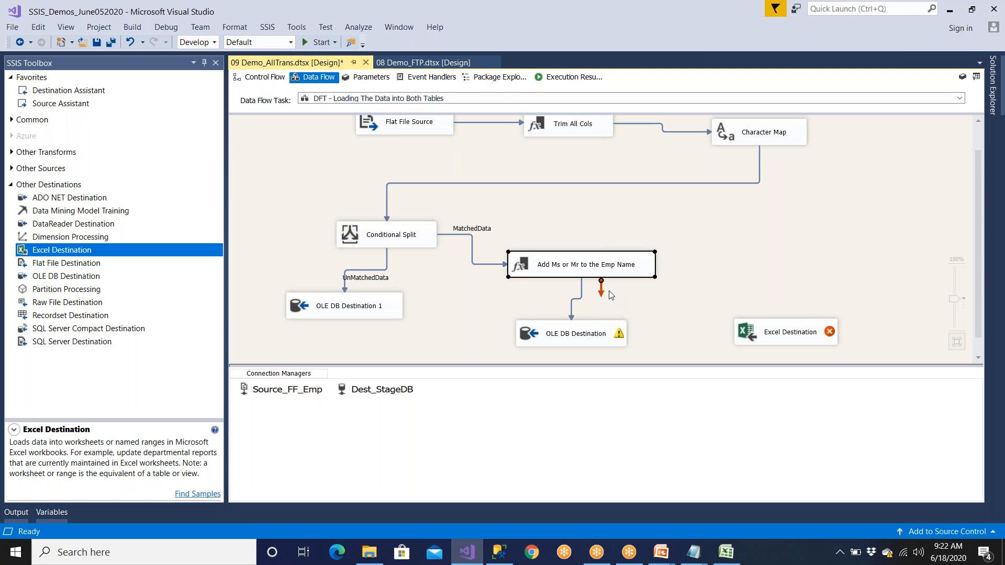
left_click(582, 338)
left_click(796, 336)
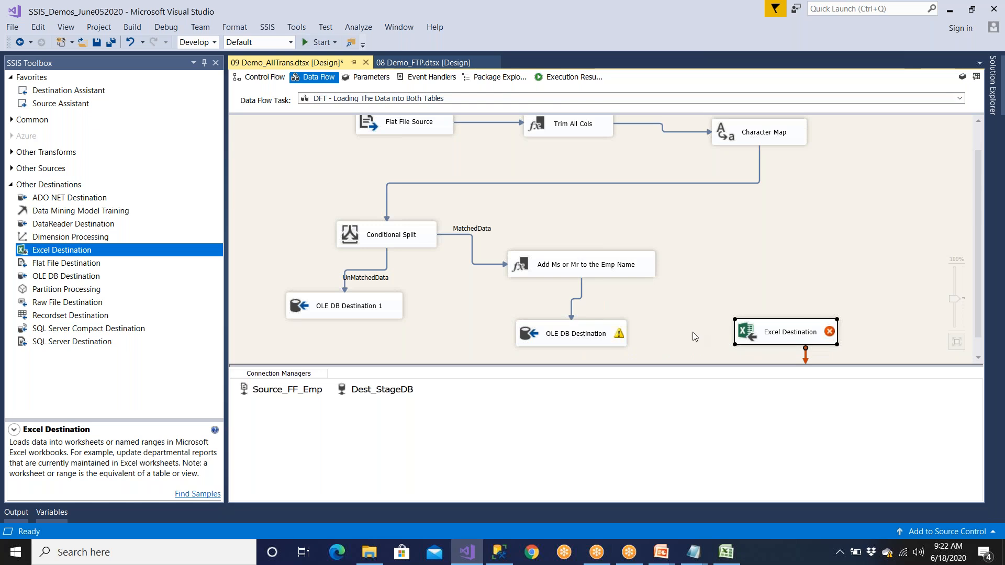
left_click(580, 302)
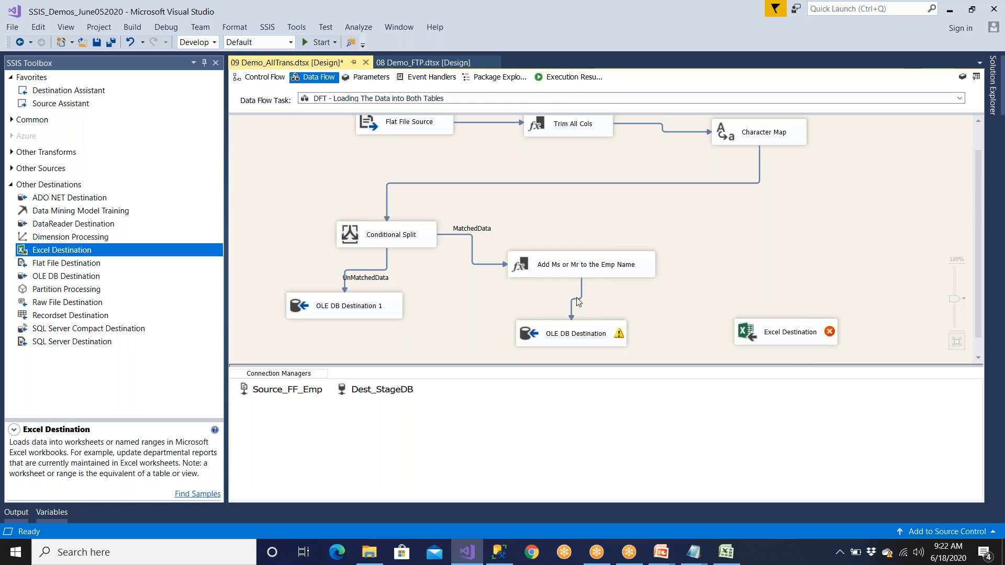
key("Delete")
Step: Add a Multicast transformation to the data flow above Excel Destination
left_click(12, 121)
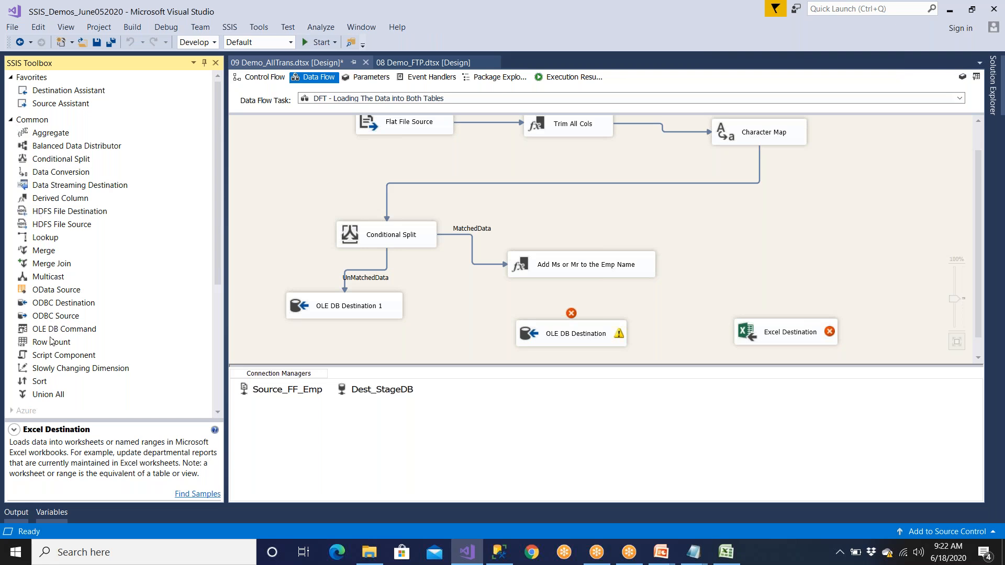
left_click(59, 277)
left_click(733, 256)
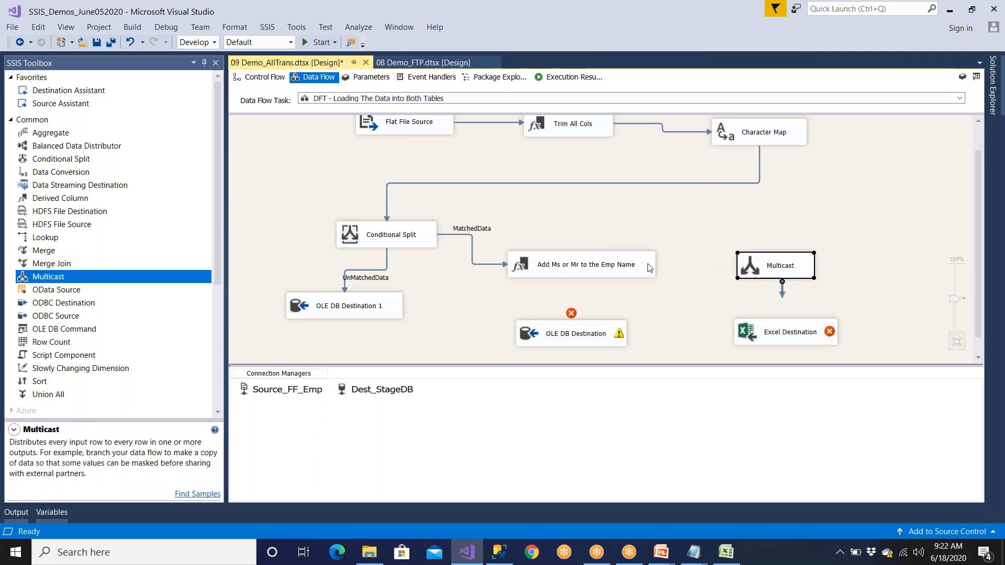
Step: Connect Add Ms or Mr to the Emp Name to Multicast, and Multicast to OLE DB Destination
left_click(639, 268)
left_click_drag(589, 290, 754, 266)
double_click(792, 277)
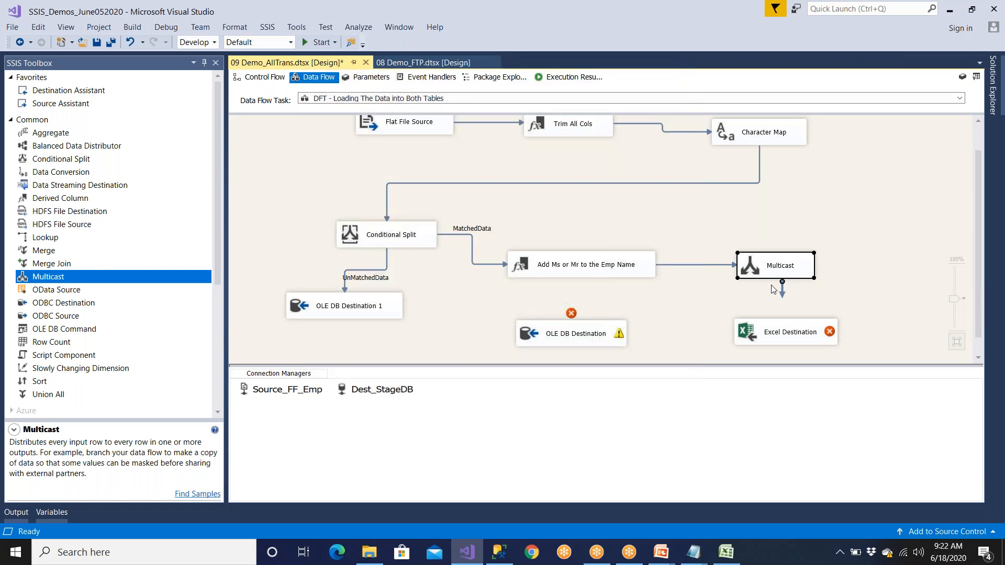
left_click_drag(781, 290, 601, 328)
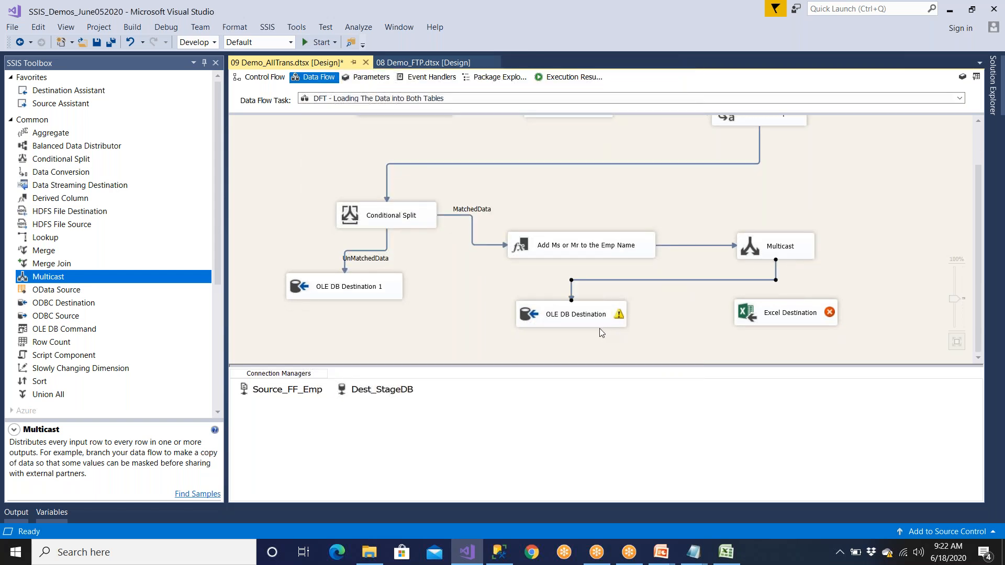
Step: Switch to the PowerPoint slide show and go to the Multicast Transformation slide to review how it distributes its input
mouse_move(661, 553)
left_click(710, 510)
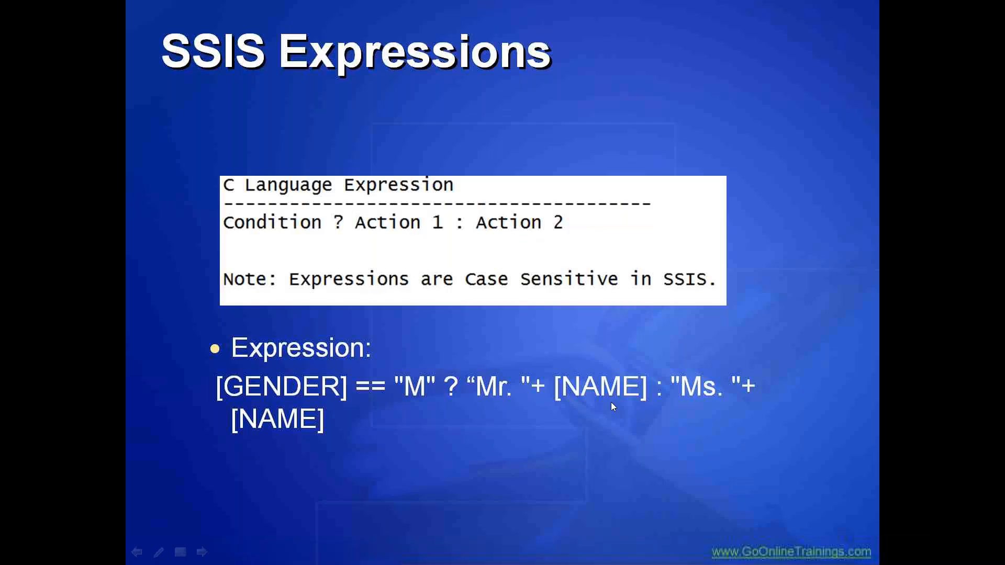
key("Right")
key("Right")
key("Right")
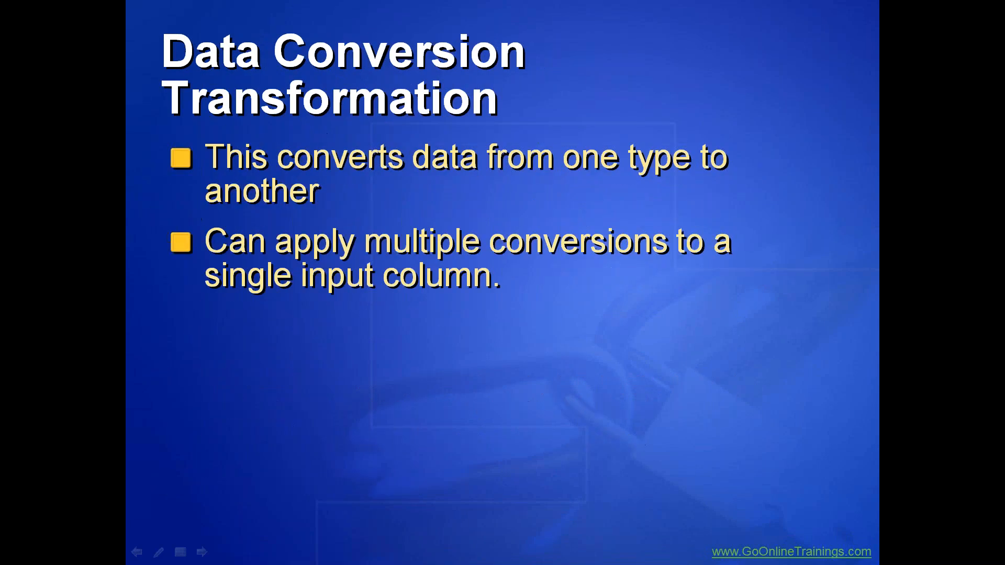
key("Right")
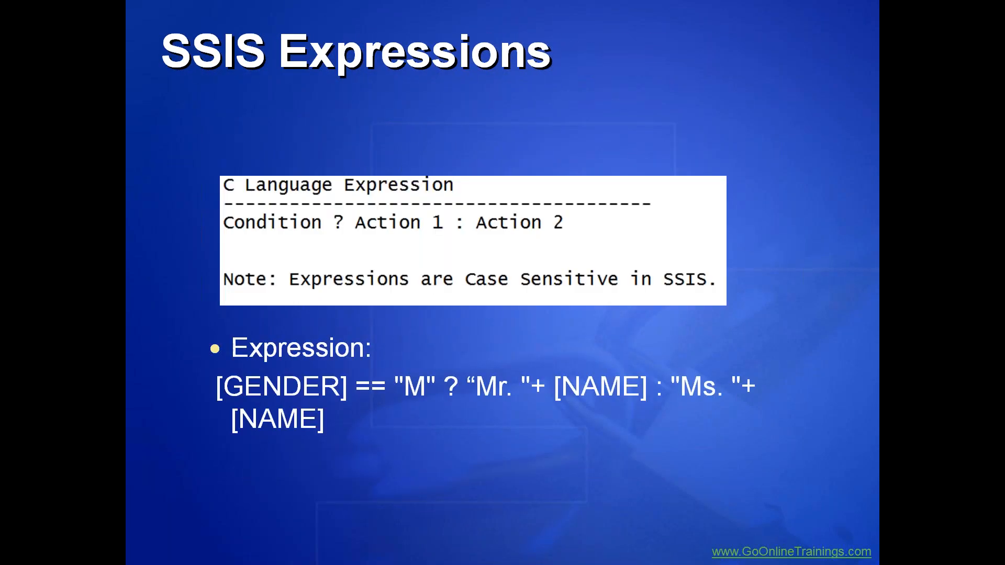
key("Right")
key("Right")
key("Right")
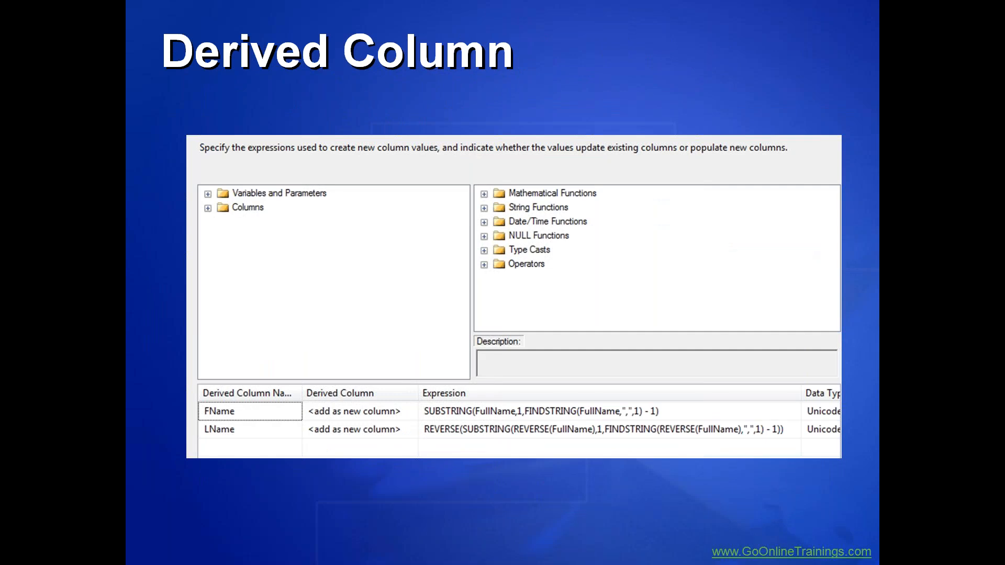
key("Right")
key("Right")
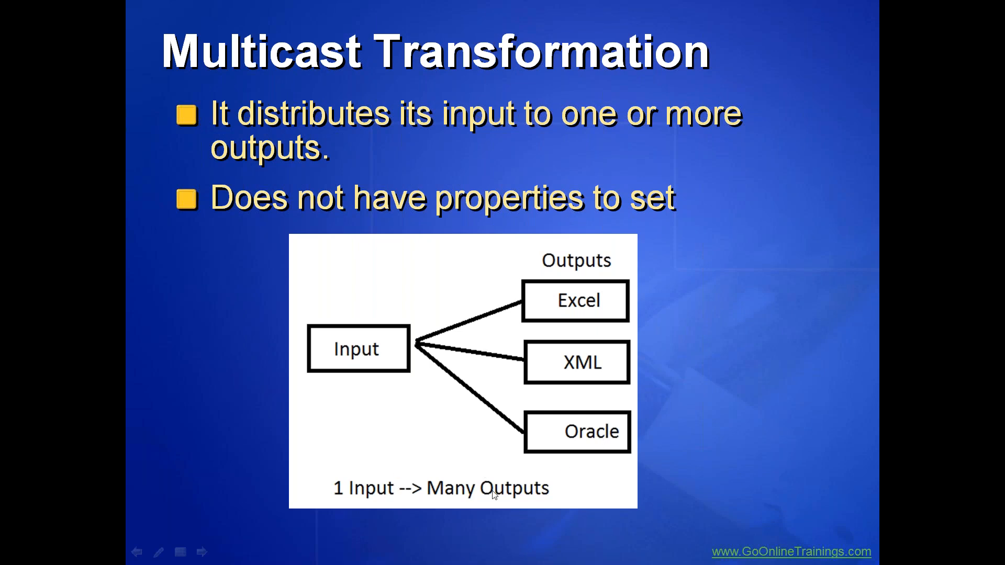
Step: Return to Visual Studio and connect a second Multicast output to Excel Destination
key("alt+Tab")
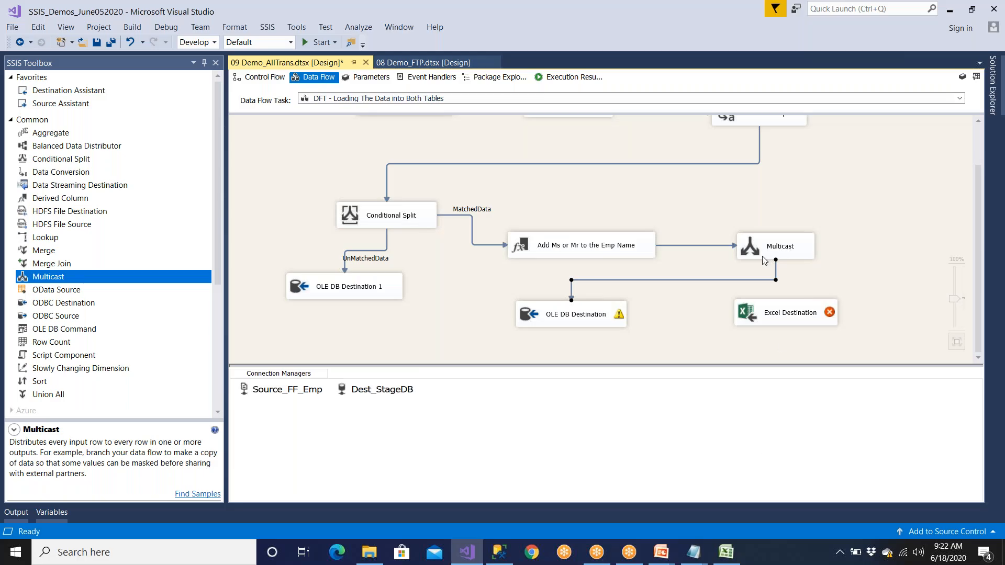
left_click(801, 257)
left_click_drag(789, 298, 796, 317)
Step: Create an Excel connection manager for Excel Destination using D:\Archive\Emp.xls, version Microsoft Excel 97-2003, with column names in the first row
double_click(811, 324)
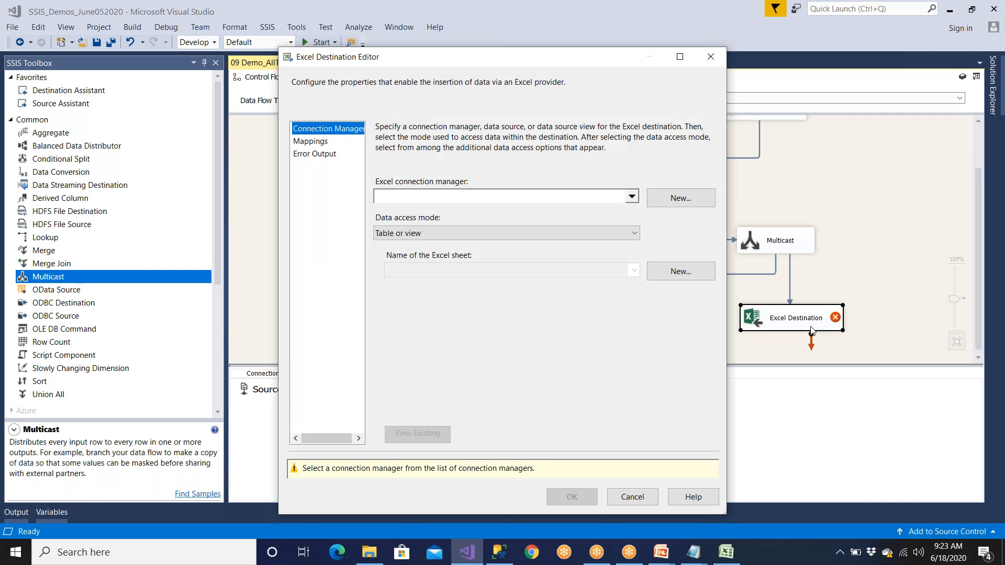
left_click(693, 203)
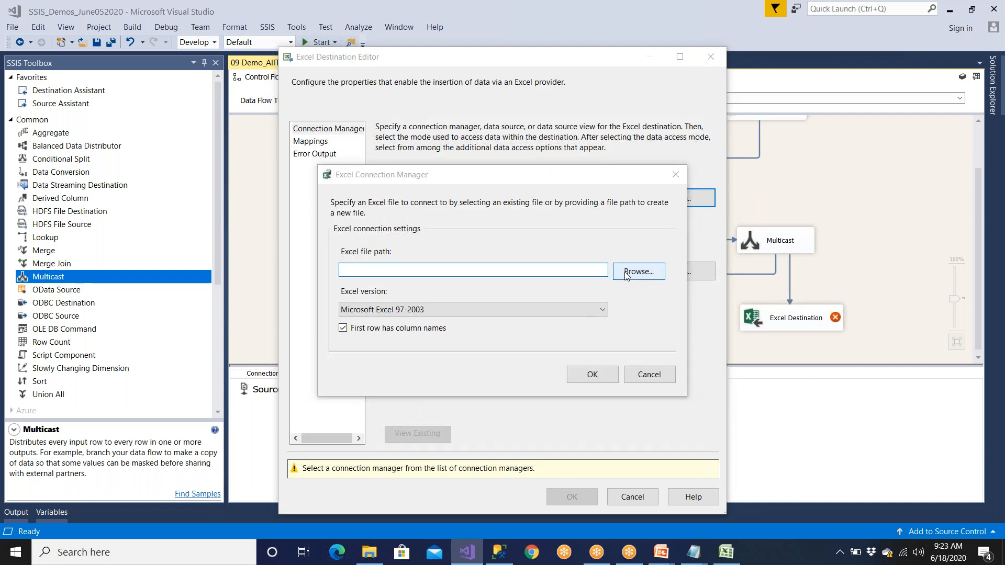
left_click(626, 273)
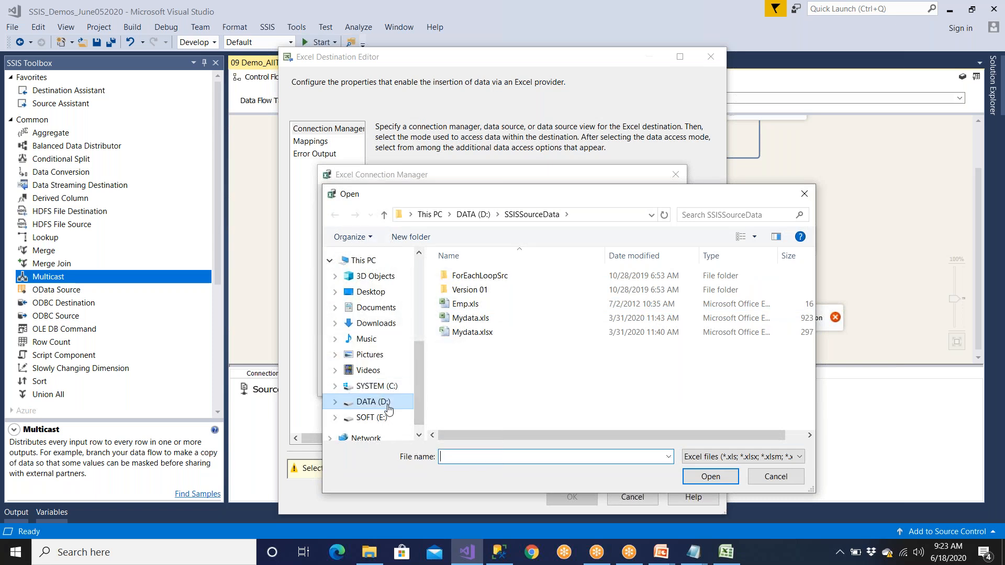
left_click(388, 404)
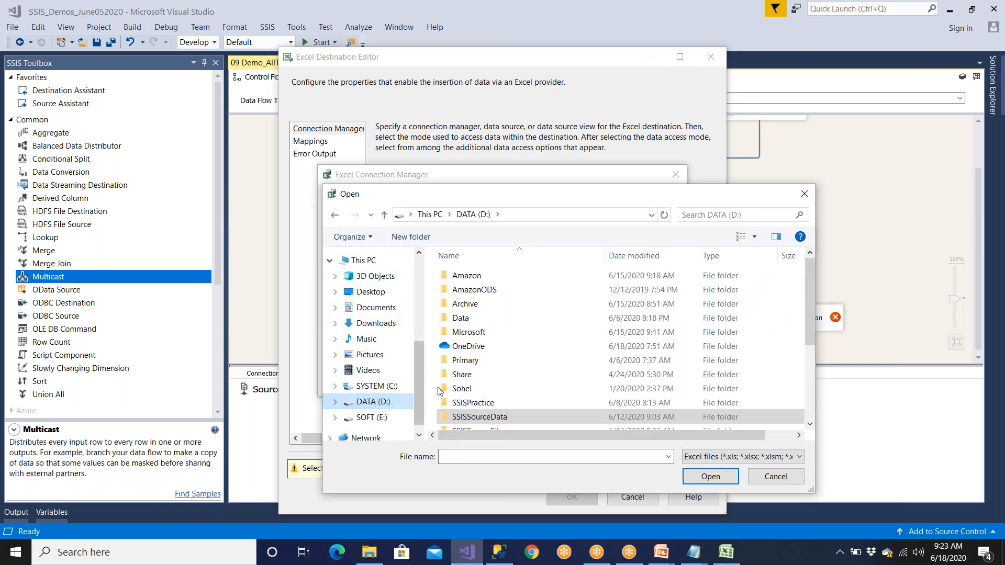
double_click(473, 305)
left_click(458, 458)
type("Emp")
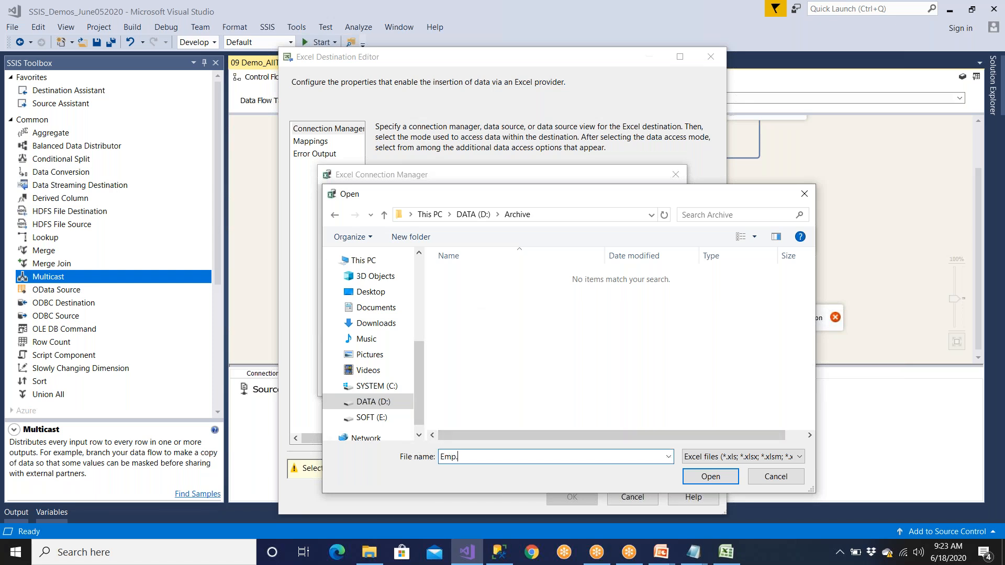
type(".xls")
left_click(691, 476)
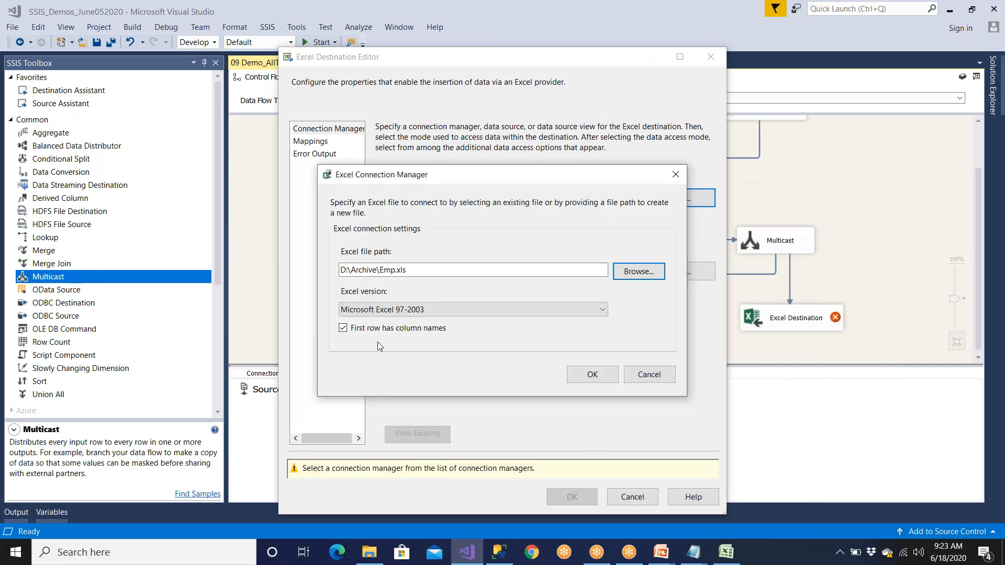
left_click(593, 374)
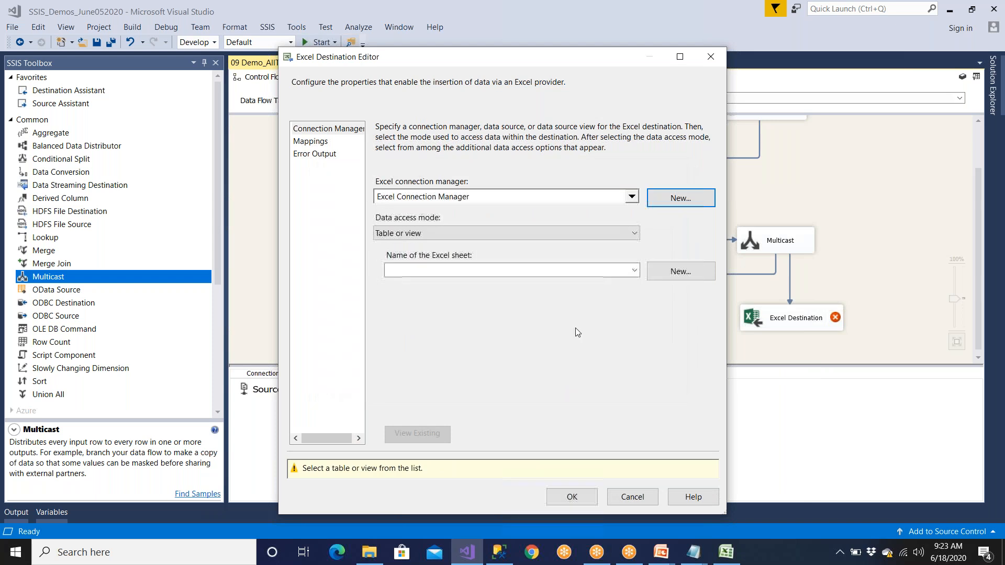
Step: Try to choose the target sheet for Excel Destination, and check the Excel version set in its Excel Connection Manager
left_click(632, 271)
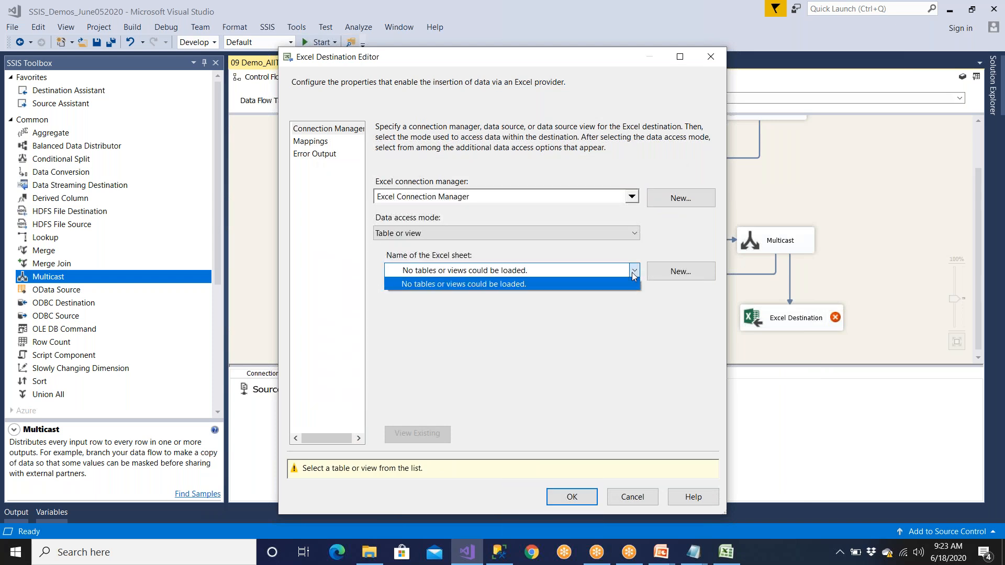
left_click(634, 272)
left_click(468, 233)
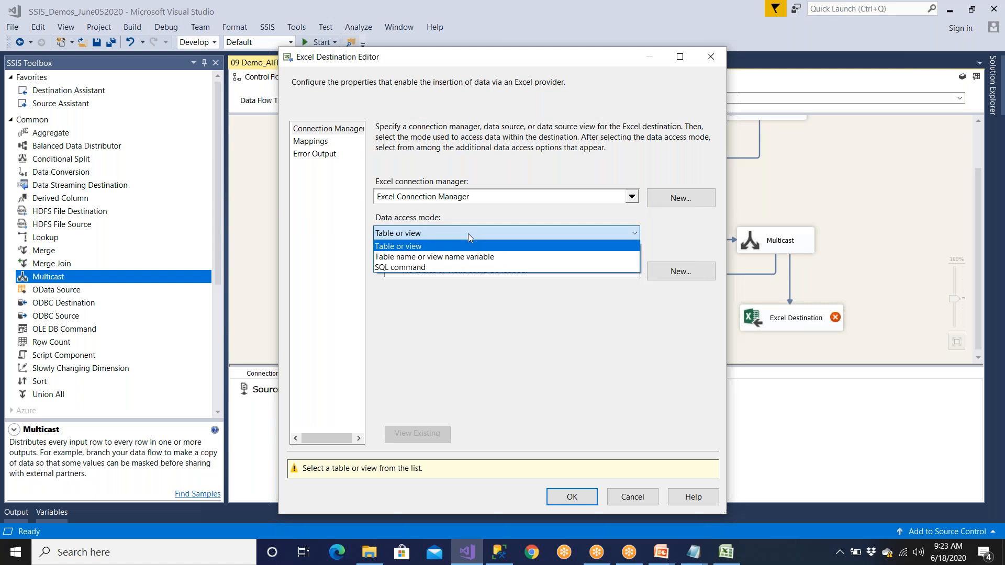
left_click(469, 234)
left_click(314, 140)
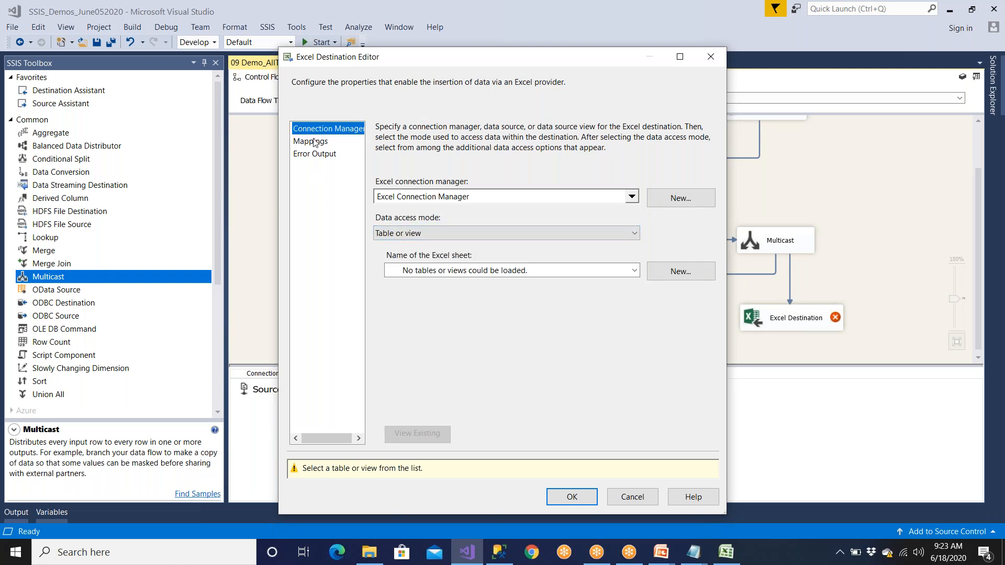
left_click(502, 273)
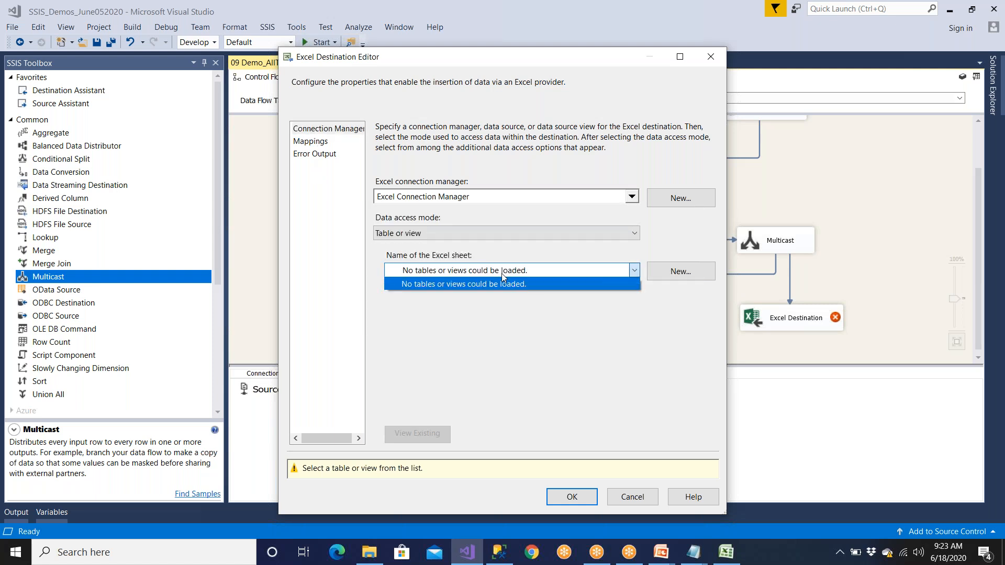
left_click(501, 274)
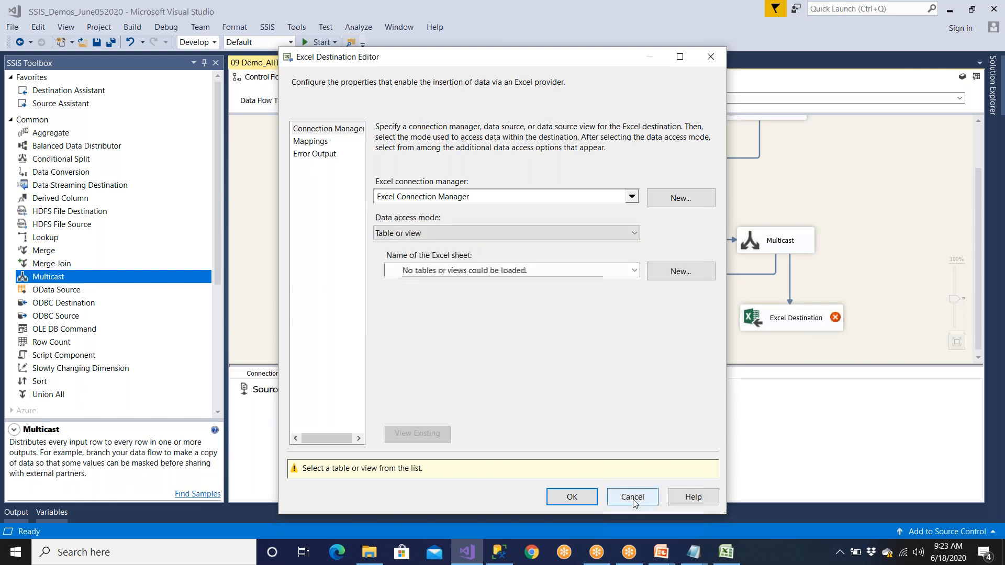
left_click(633, 498)
double_click(542, 397)
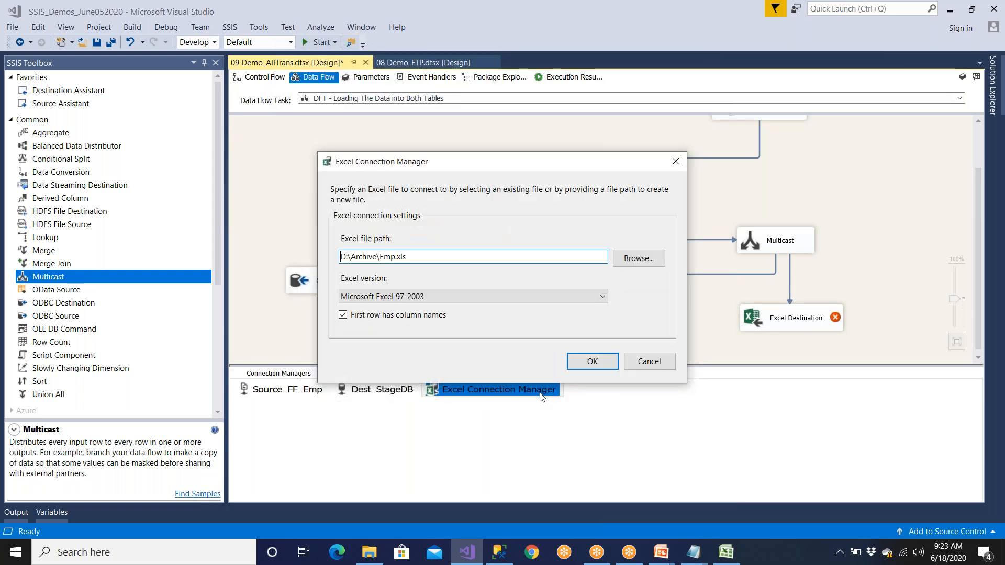
left_click(395, 300)
left_click(396, 300)
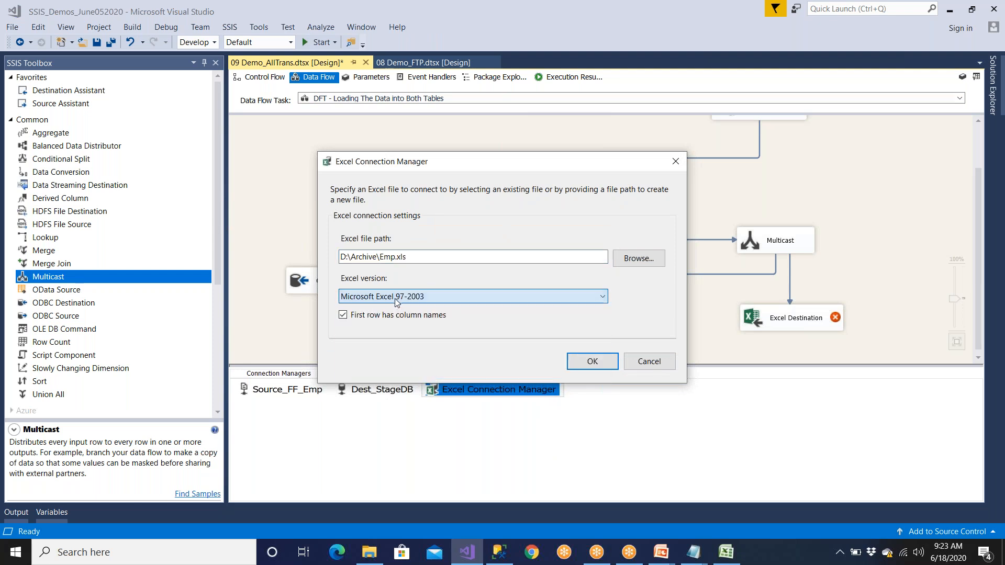
left_click(637, 362)
Step: Switch to File Explorer and create a new Excel worksheet named Empl_Matched.xlsx in D:\Archive
left_click(369, 552)
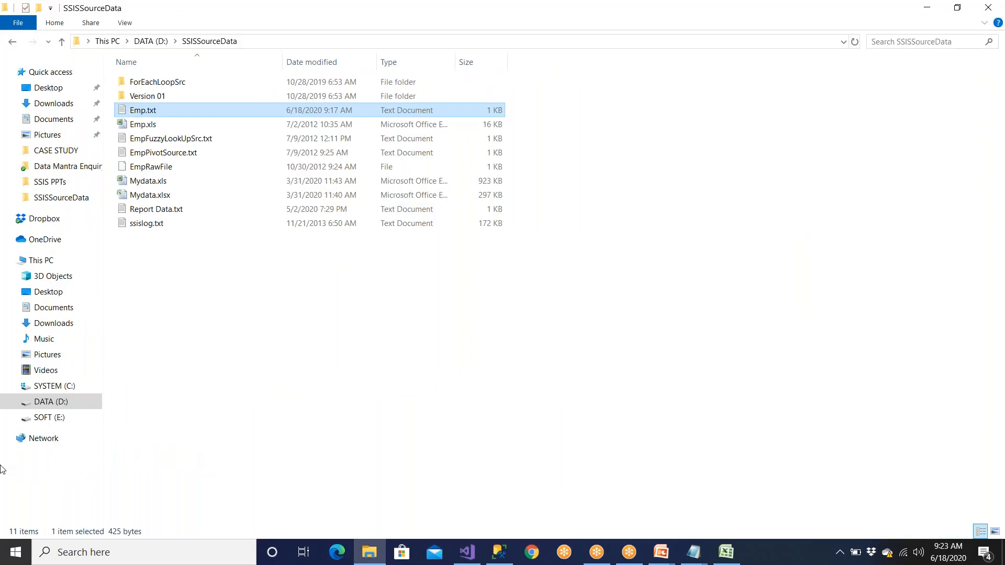
left_click(40, 404)
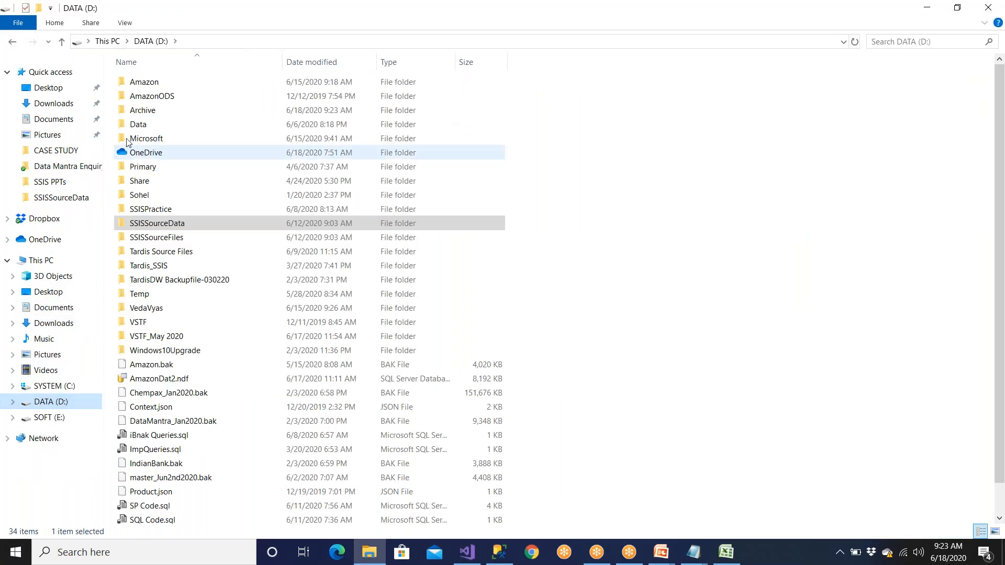
double_click(157, 114)
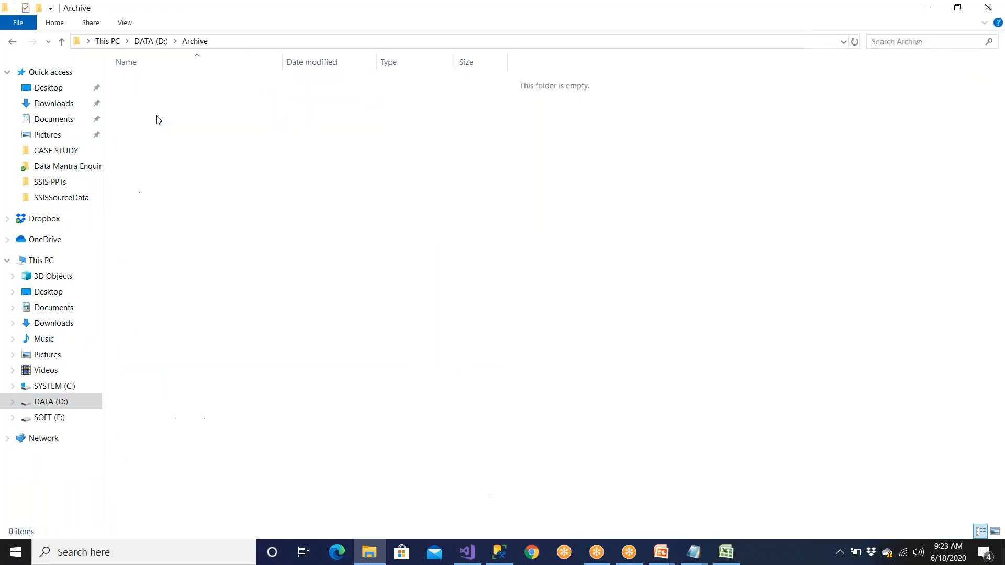
right_click(168, 146)
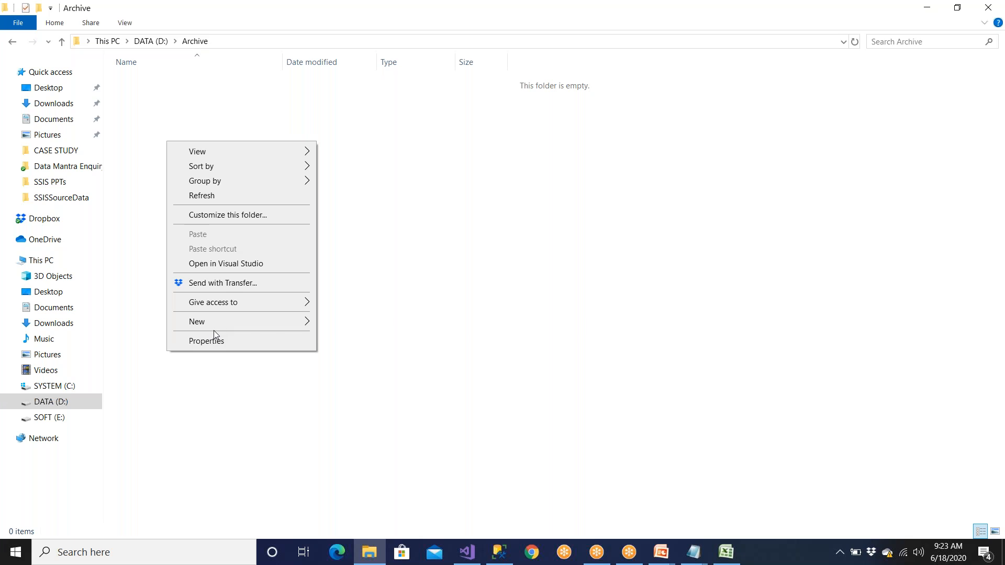
mouse_move(223, 329)
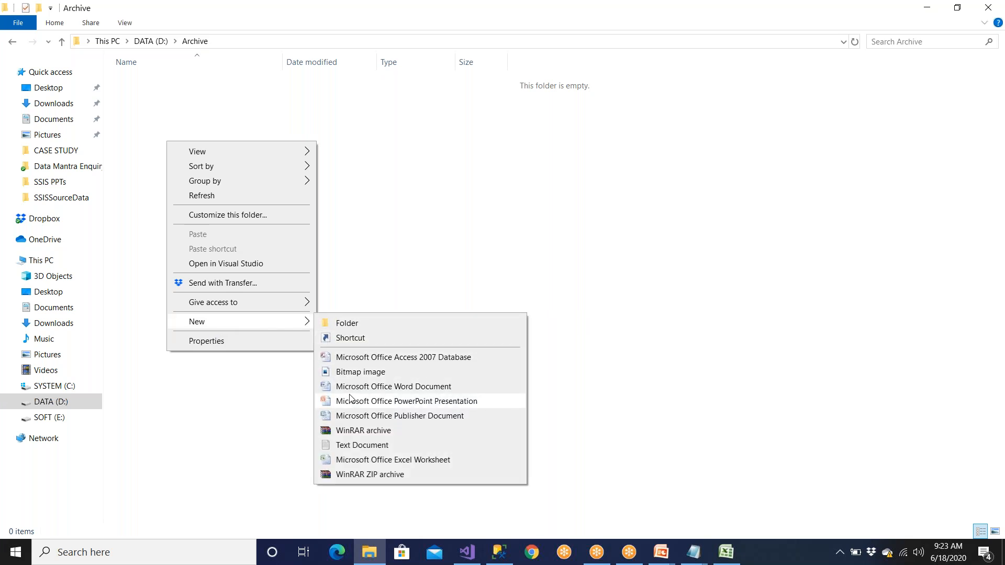
left_click(367, 460)
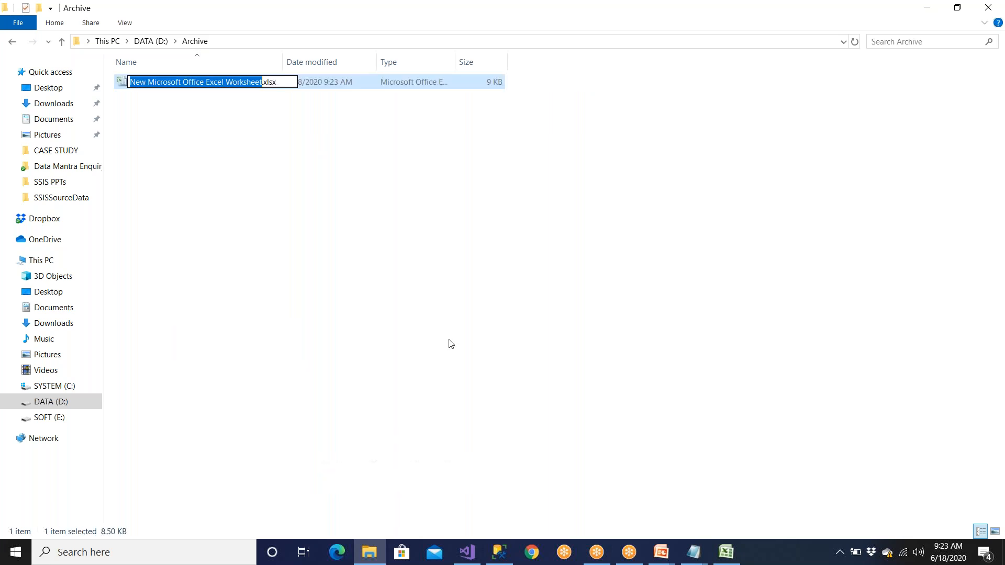
type("E")
type("mpl")
type("_Matched")
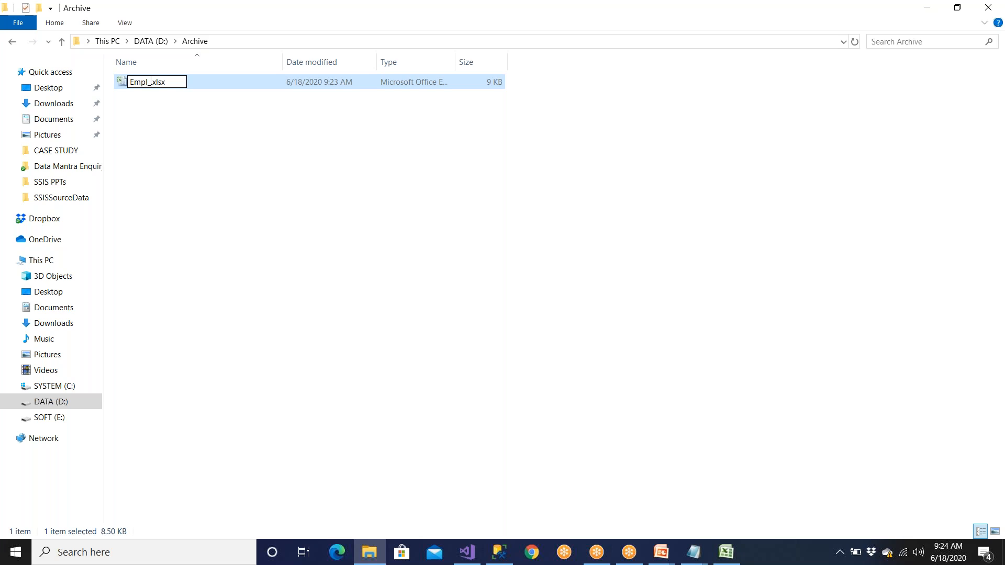
key("Return")
Step: Open Empl_Matched.xlsx in Excel and copy the header cells EID through Insert_Date (A1:F1) from Book1
key("alt+Tab")
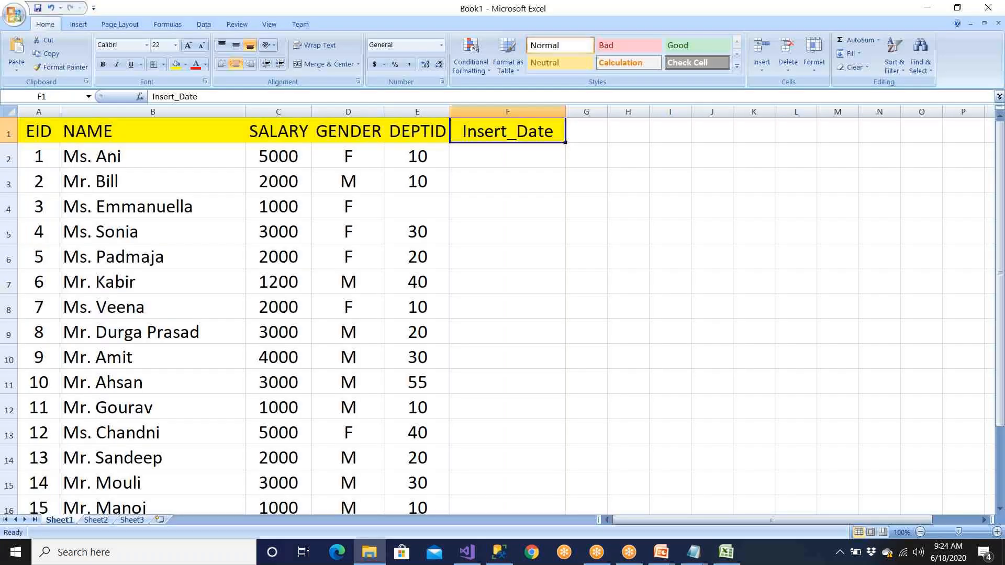
mouse_move(726, 552)
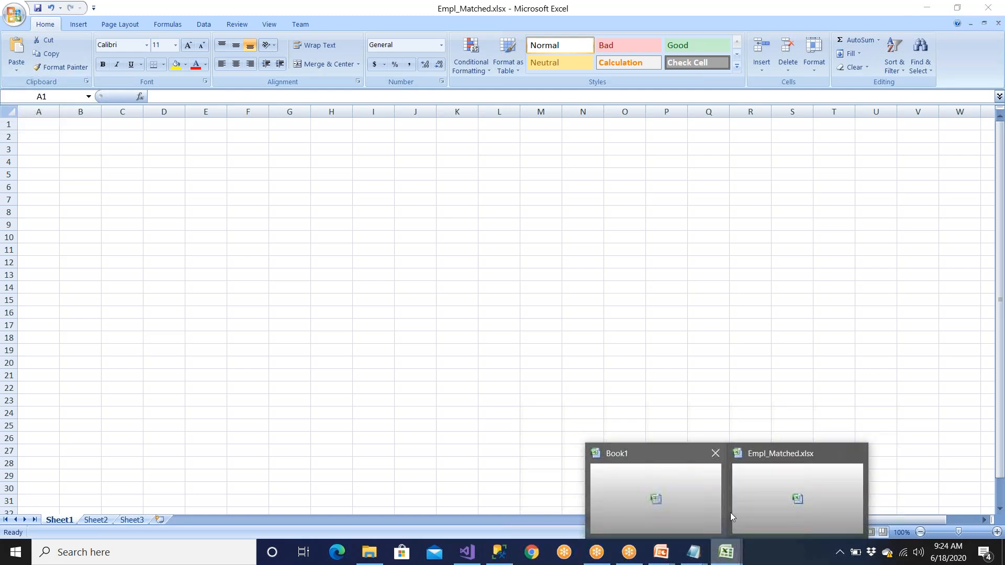
left_click(762, 510)
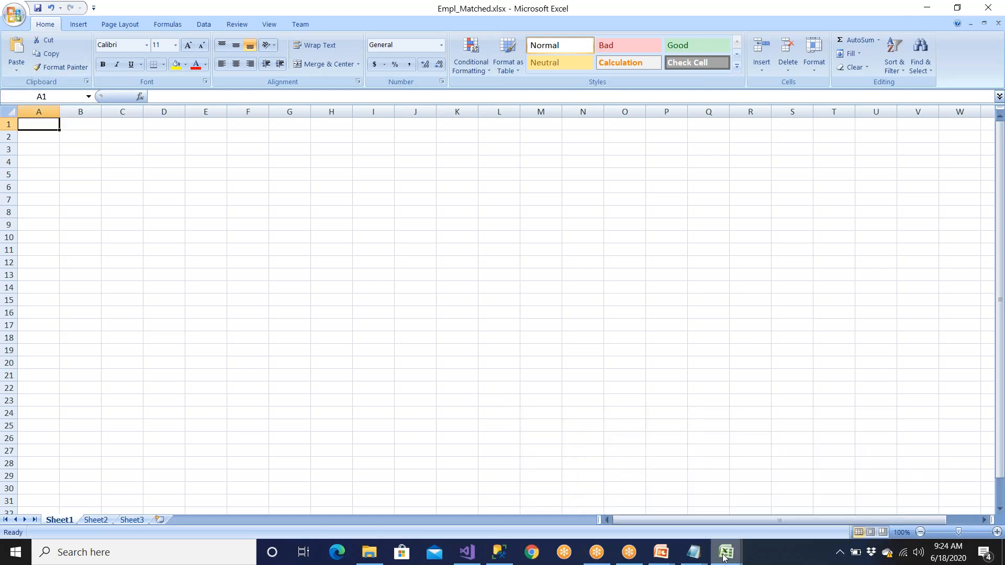
mouse_move(724, 556)
left_click(649, 487)
left_click_drag(39, 131, 514, 132)
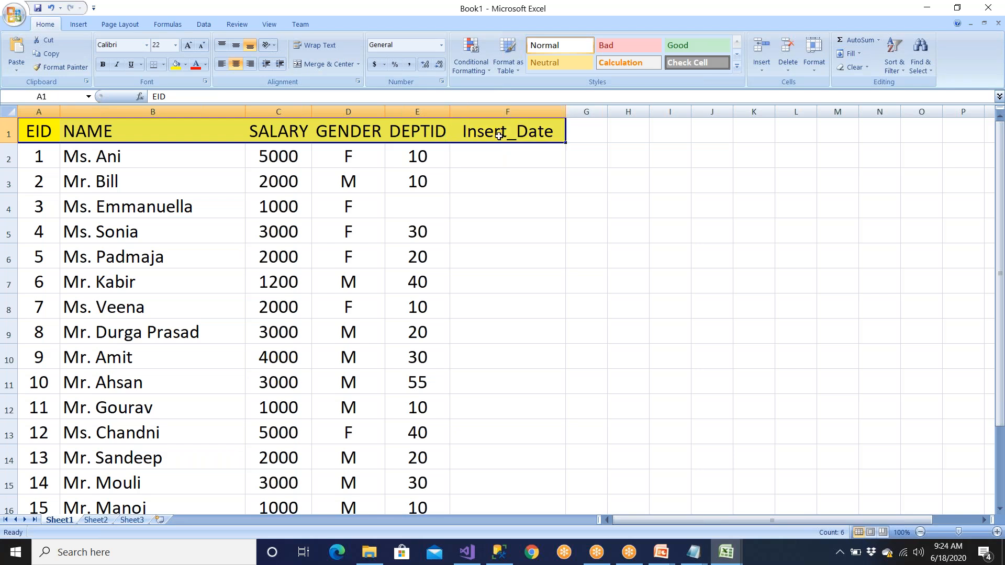
key("ctrl+c")
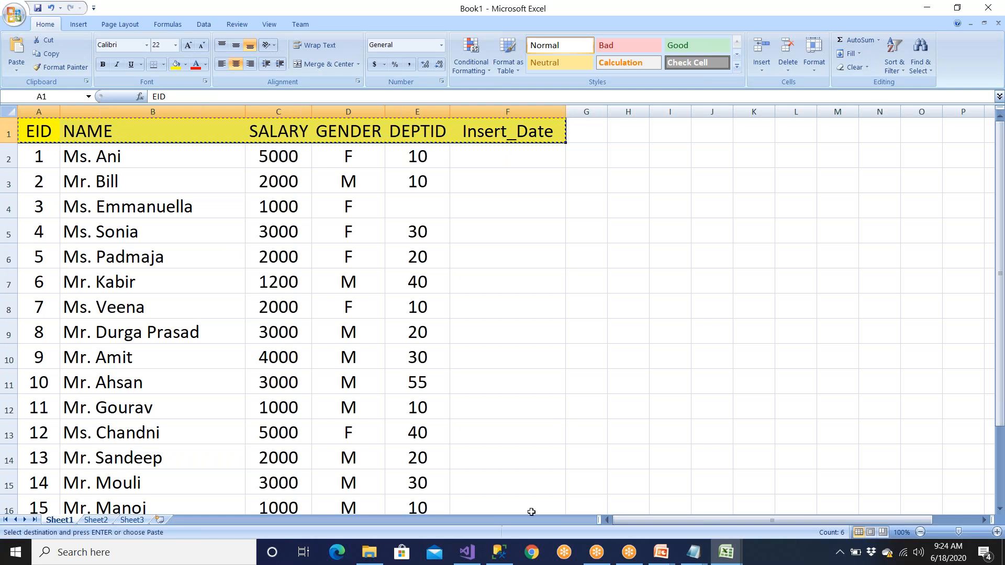
Step: Return to the Empl_Matched.xlsx workbook and rename Sheet1 as Emp
left_click(499, 553)
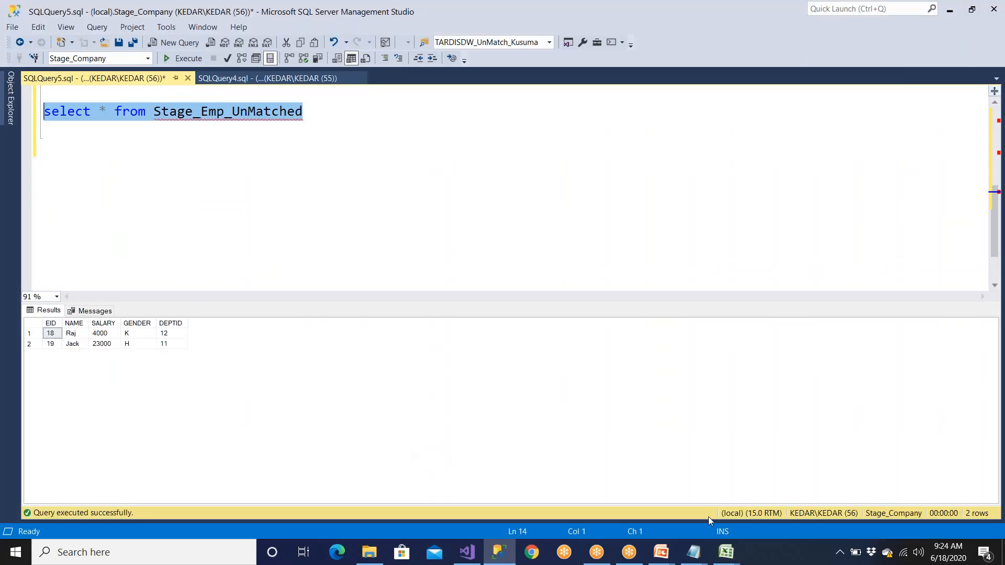
left_click(726, 552)
left_click(681, 523)
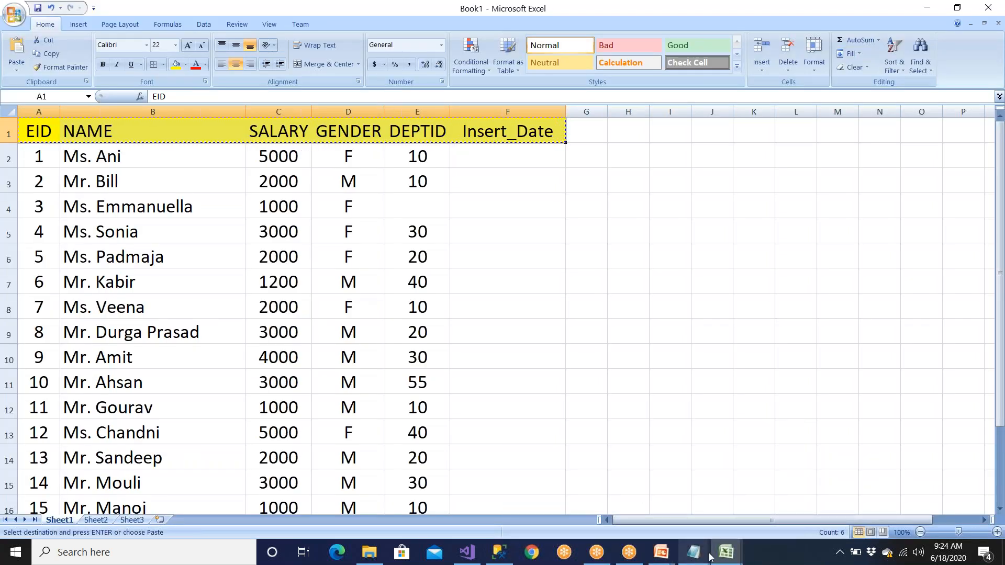
left_click(726, 552)
left_click(752, 502)
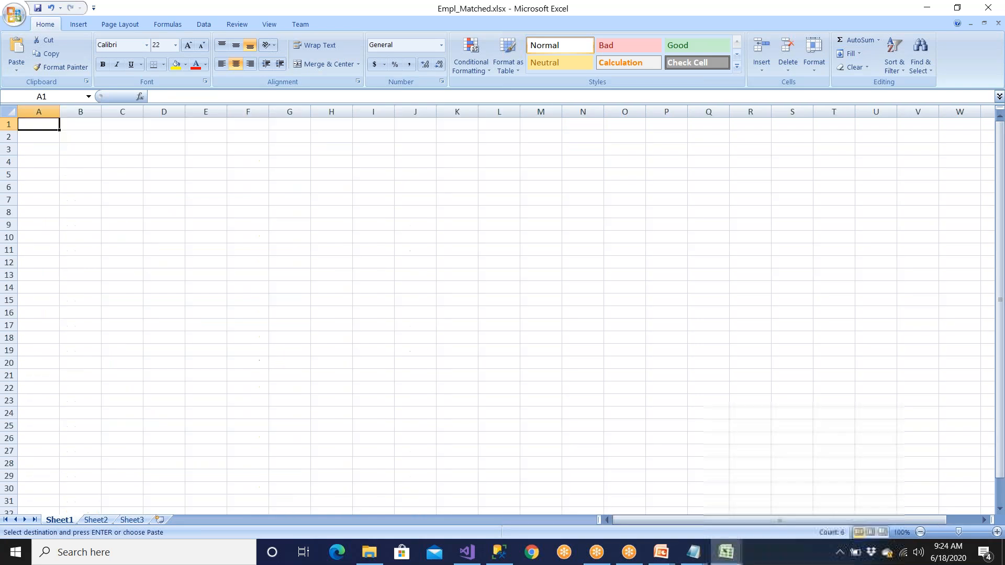
double_click(67, 522)
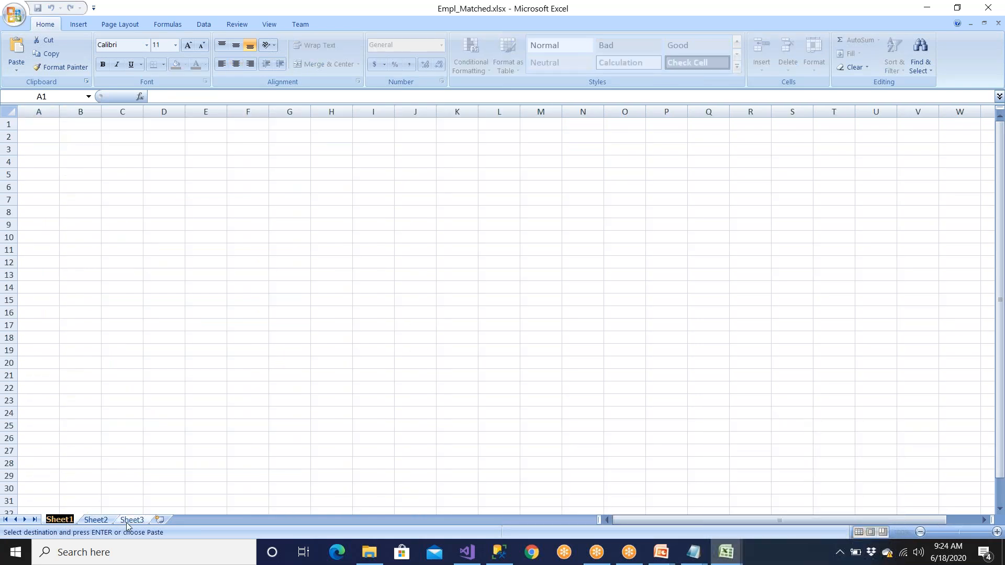
type("Emp")
key("Return")
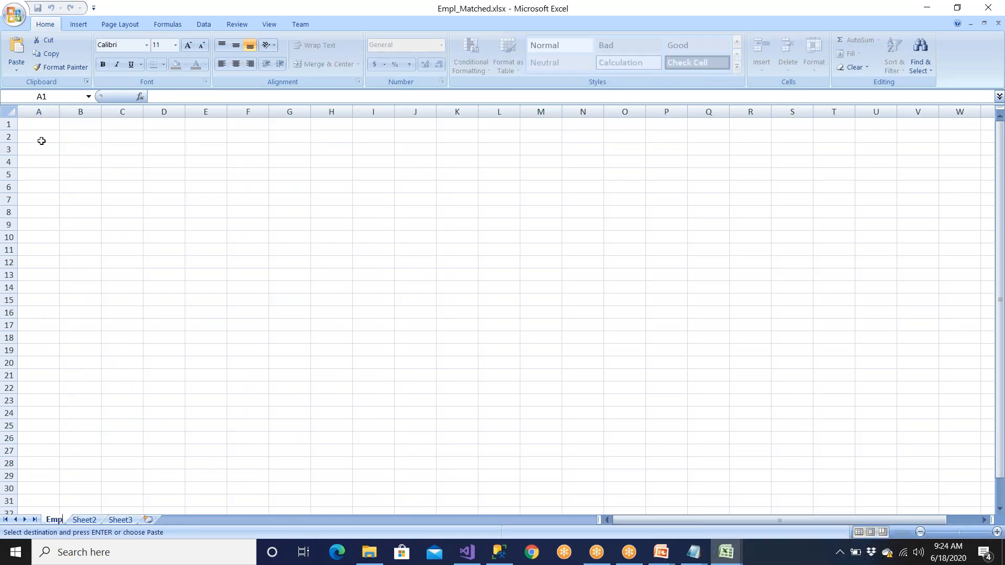
Step: Paste the copied headers into the Emp sheet starting at A1 and autofit columns B through F
left_click(43, 125)
key("ctrl+v")
left_click(90, 172)
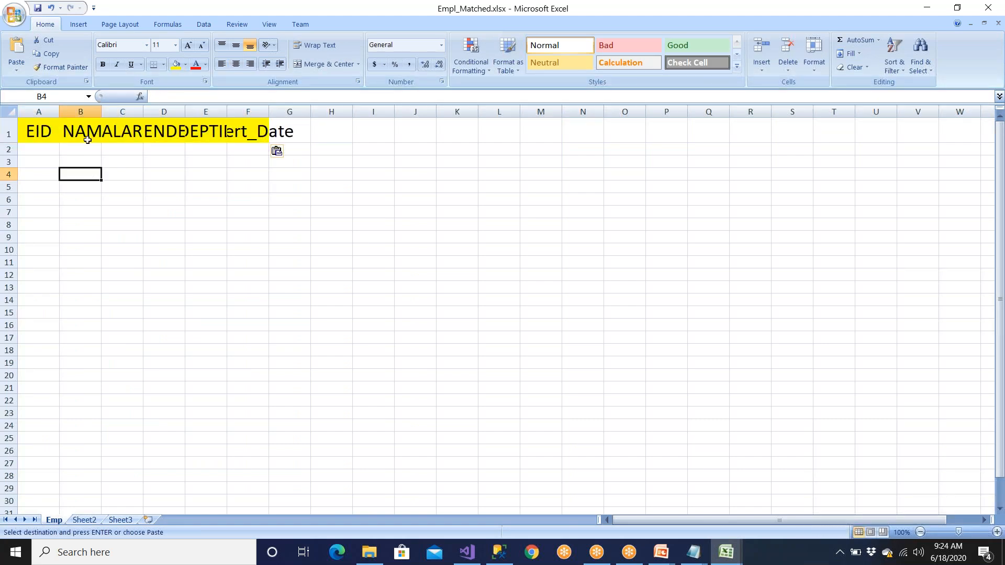
double_click(101, 111)
double_click(158, 112)
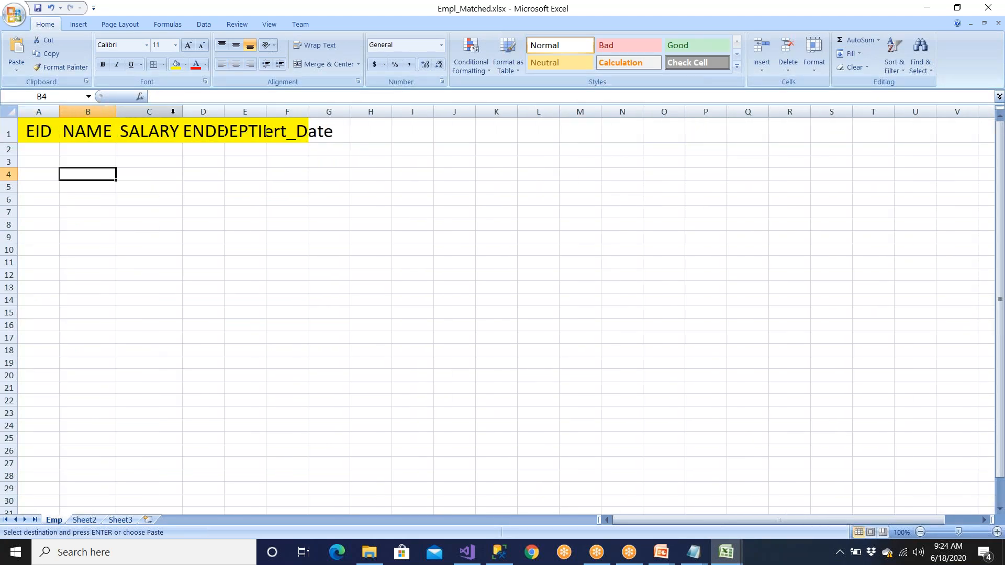
double_click(224, 112)
left_click_drag(297, 112, 298, 111)
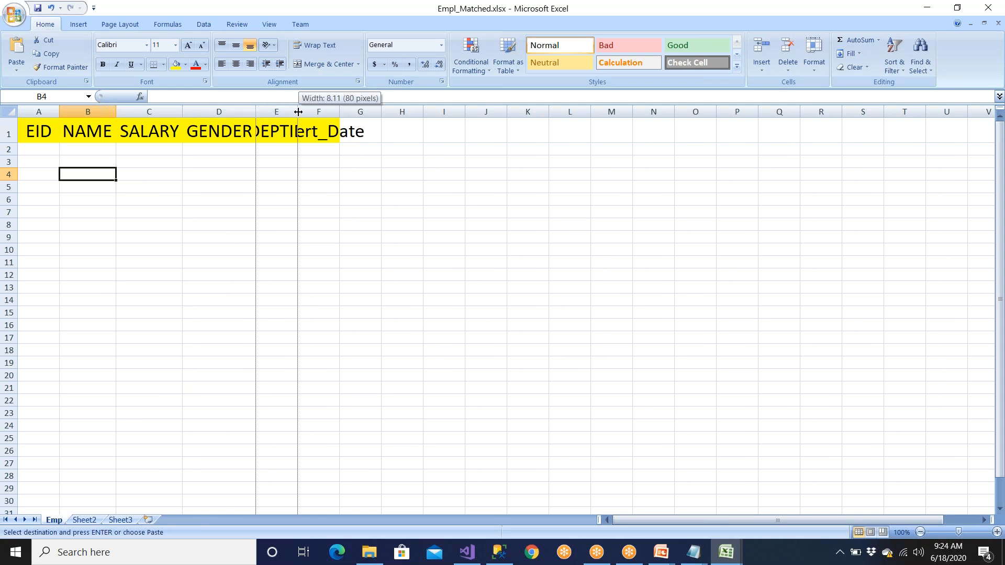
double_click(298, 112)
left_click(365, 111)
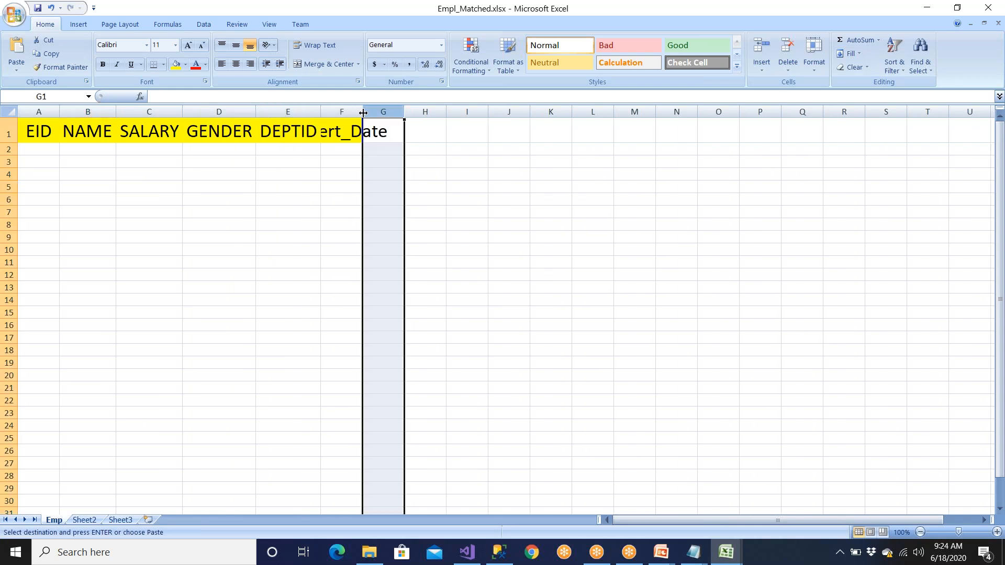
double_click(363, 112)
left_click(334, 210)
Step: Save and close Empl_Matched.xlsx, and close Excel with Book1
left_click(37, 8)
left_click(998, 23)
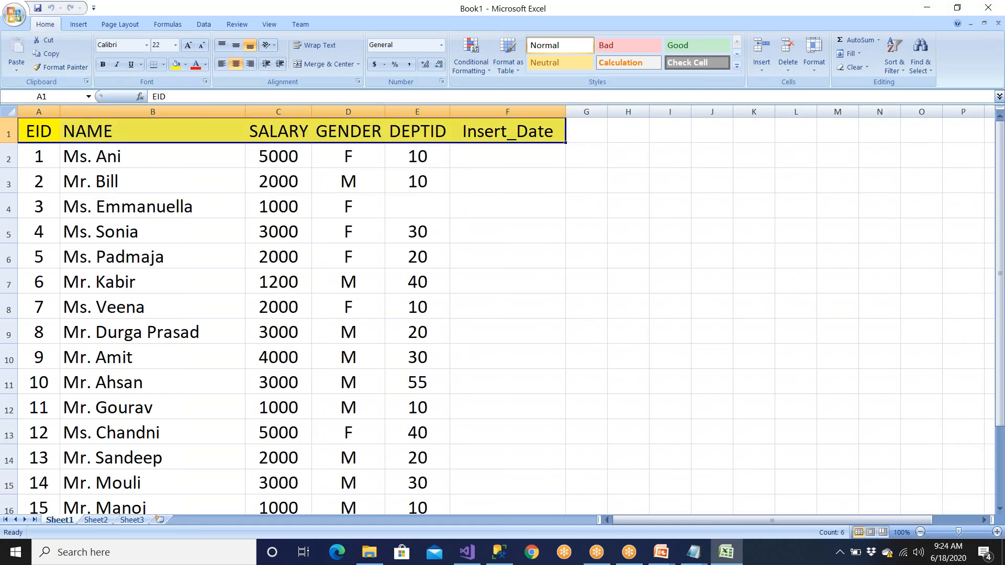
left_click(988, 8)
left_click(504, 310)
Step: Switch to Visual Studio and delete the Excel Connection Manager from the package's connection managers
left_click(468, 553)
left_click(549, 425)
left_click(534, 397)
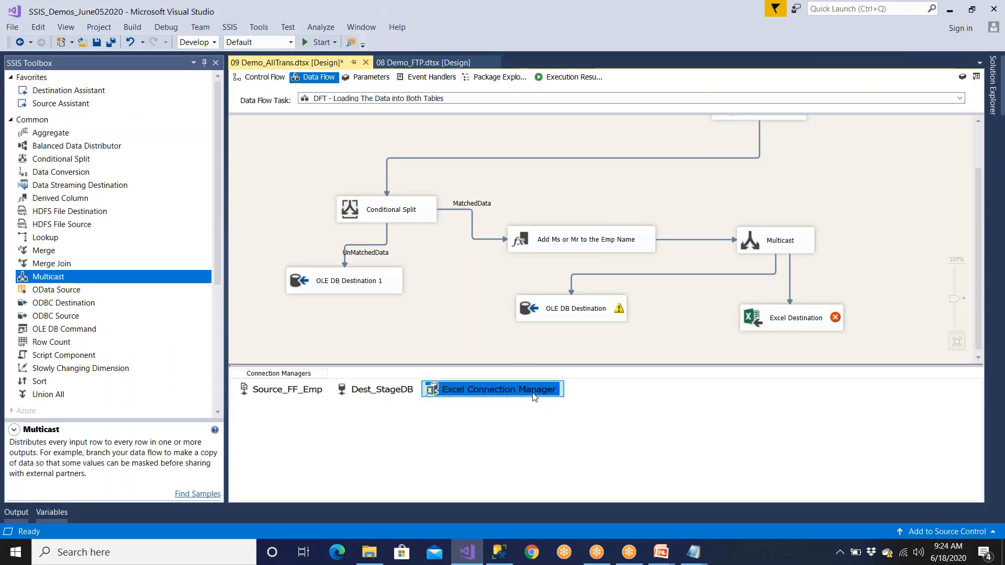
key("Delete")
Step: Create a new Excel connection manager for the Excel Destination, using Empl_Matched.xlsx from the Archive folder on drive D
double_click(765, 314)
left_click(673, 198)
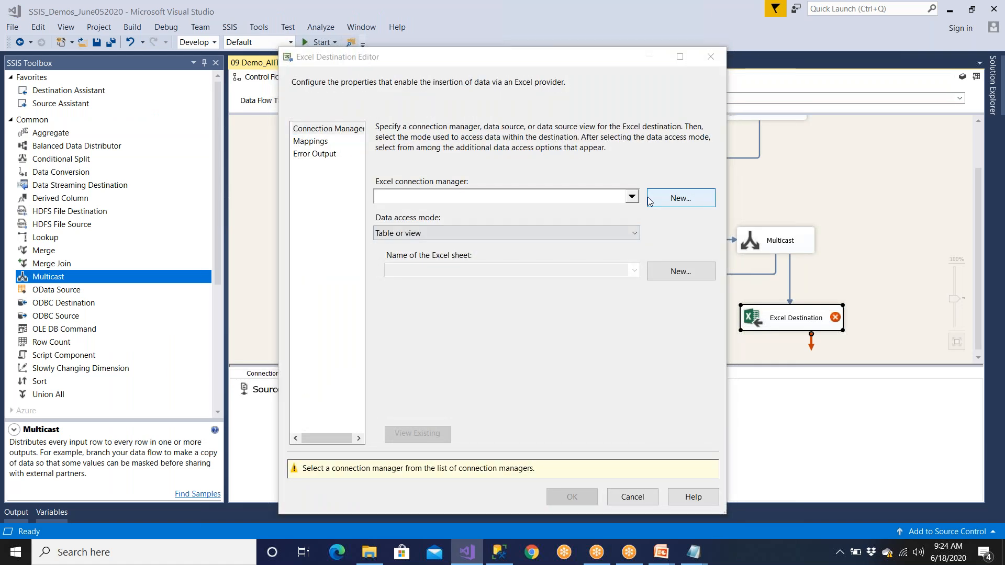
left_click(639, 271)
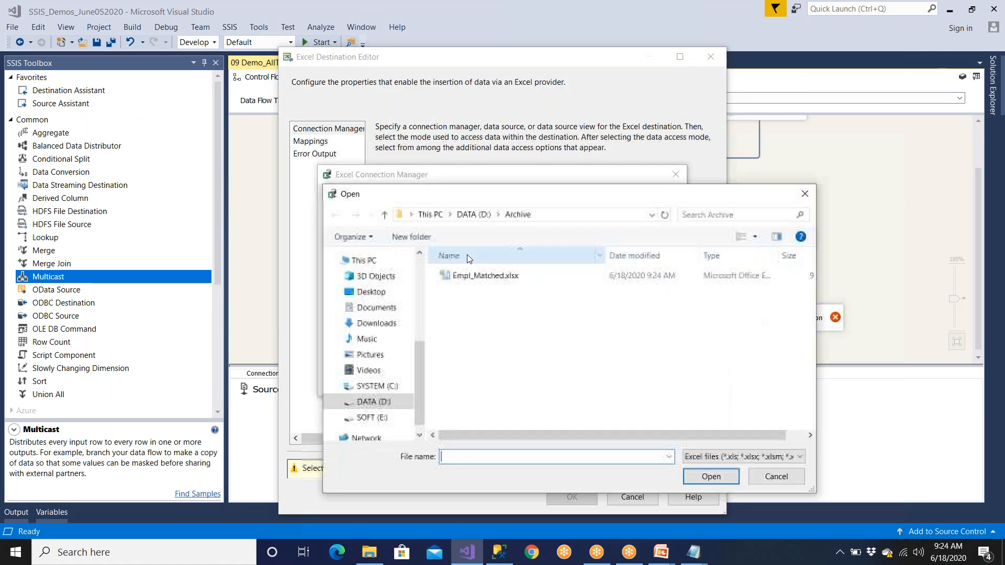
left_click(383, 402)
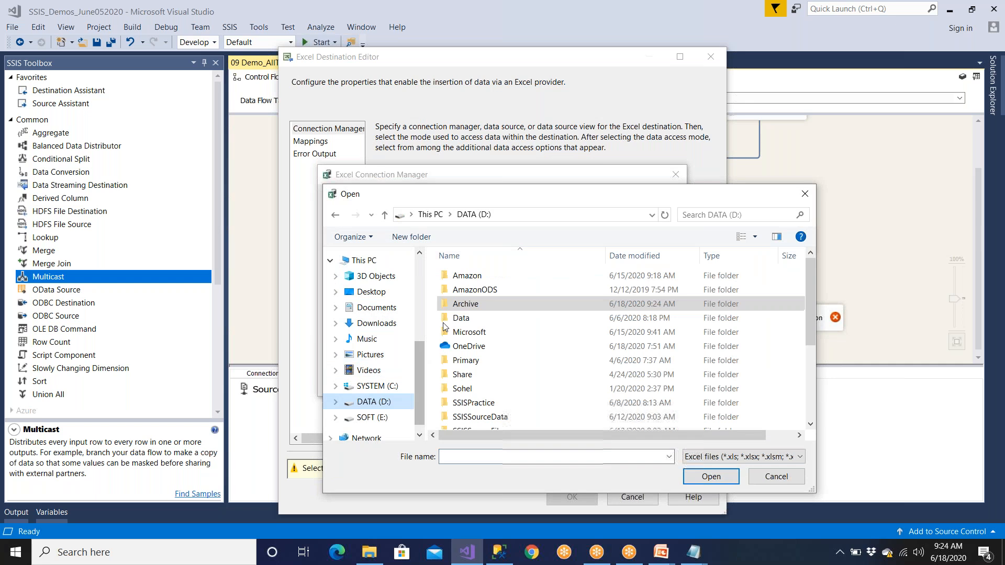
double_click(473, 309)
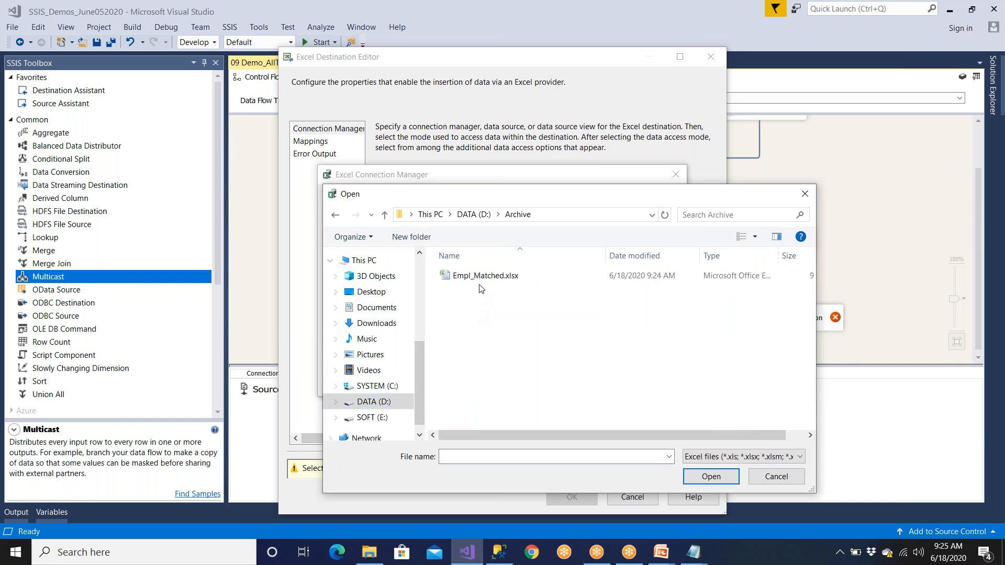
left_click(486, 278)
left_click(697, 474)
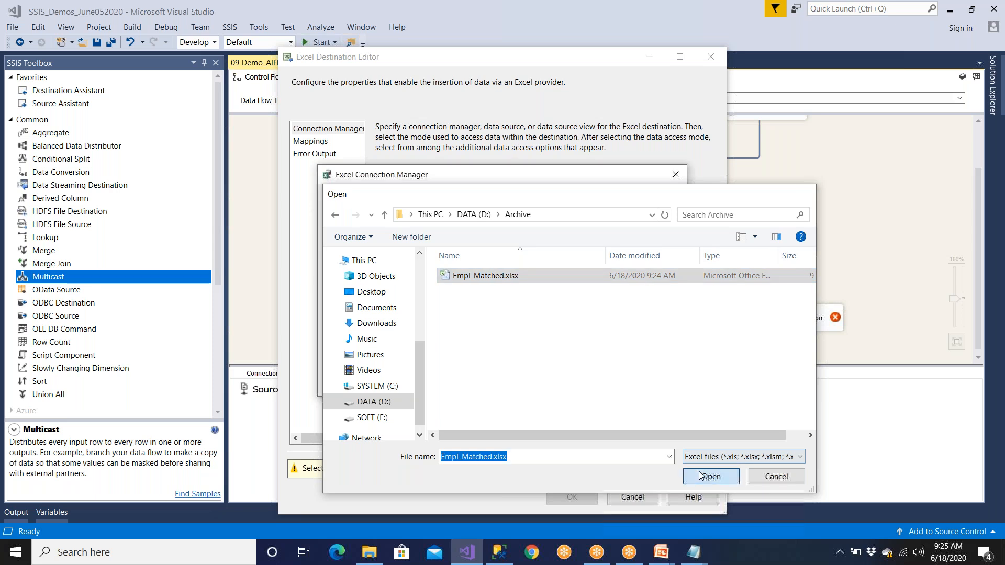
left_click(578, 377)
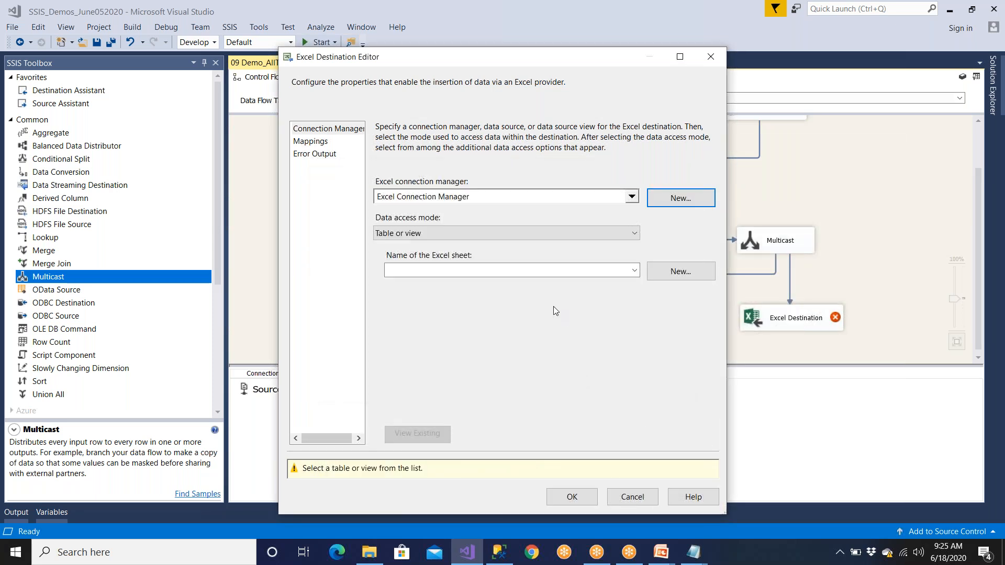
Step: Set the Excel Destination's sheet to Emp$ and accept the default mappings from input to destination columns
left_click(630, 270)
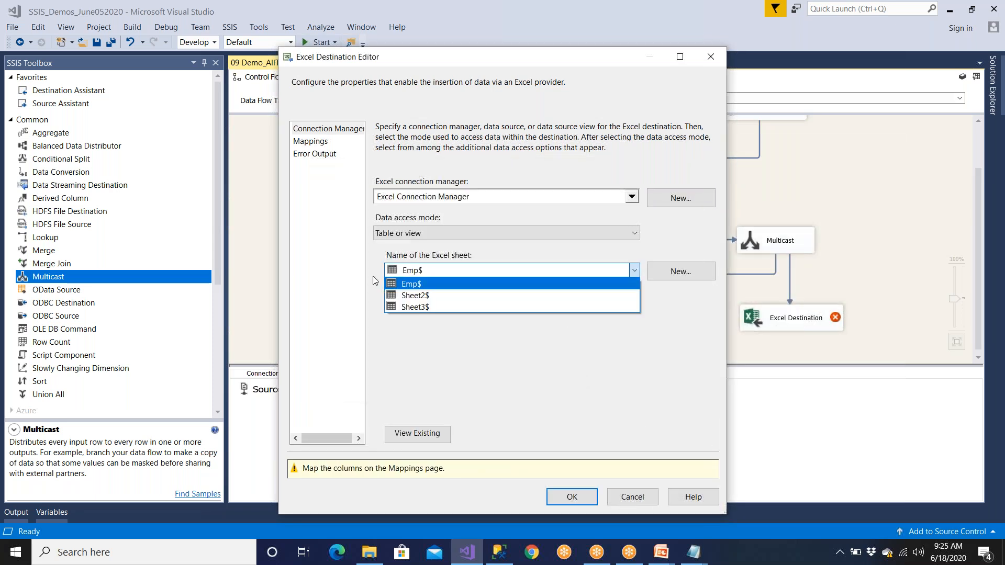
left_click(424, 288)
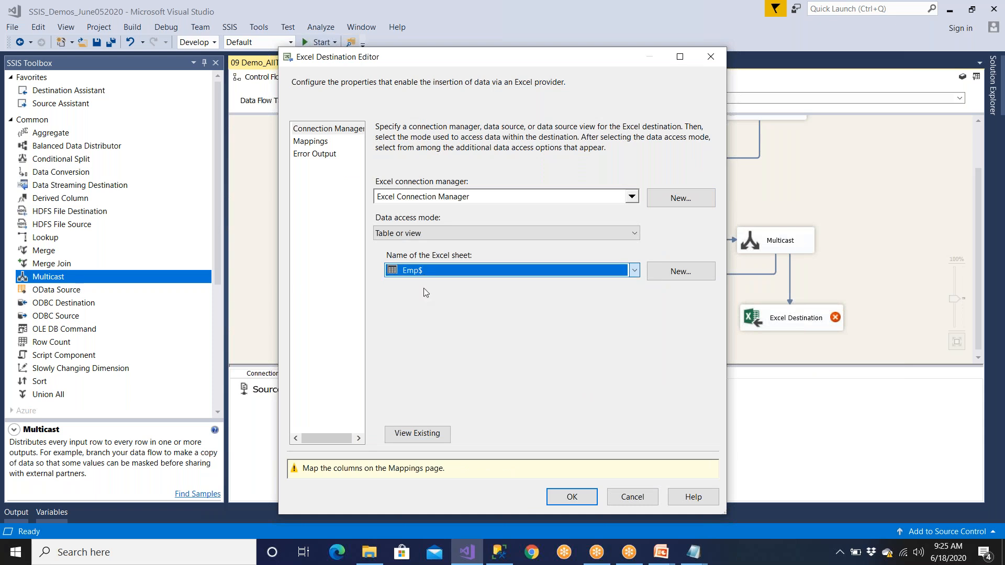
left_click(320, 144)
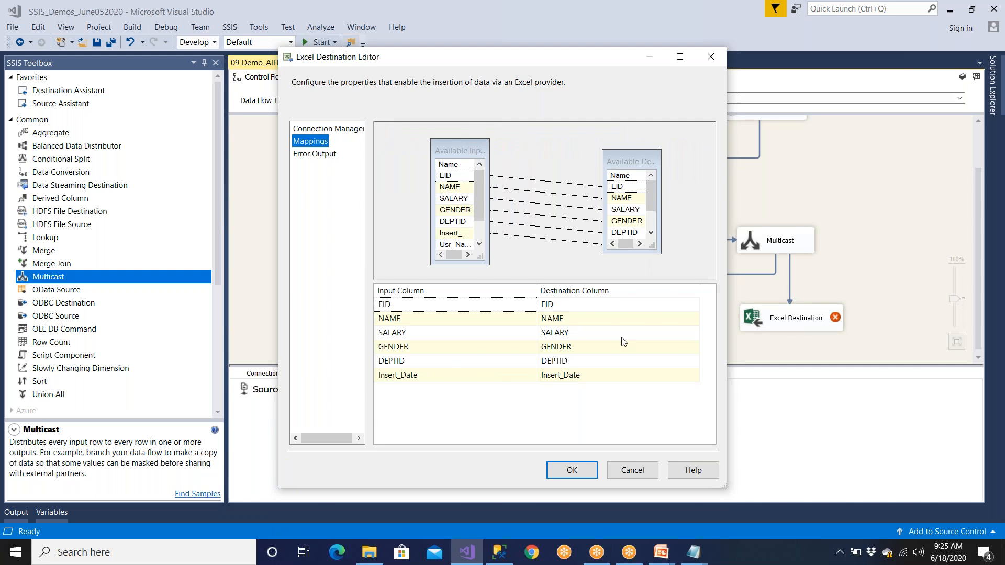
left_click(561, 470)
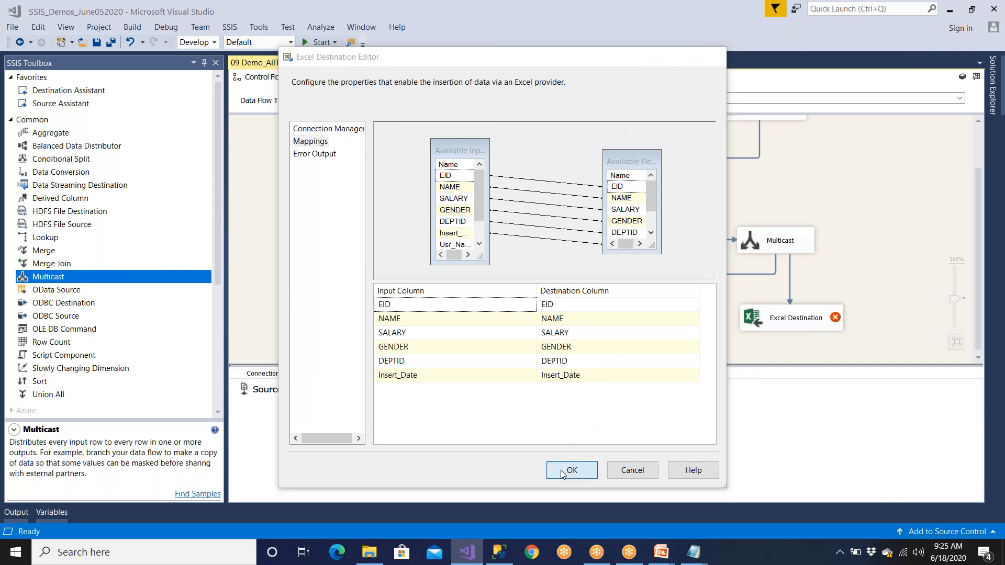
Step: Rename the Excel Connection Manager as Dest_excel
right_click(520, 394)
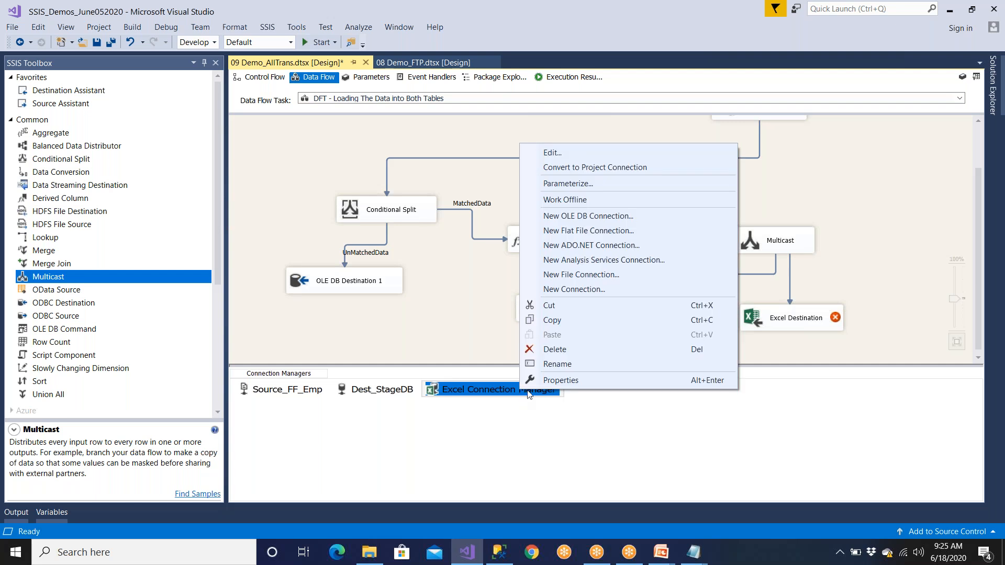
left_click(558, 365)
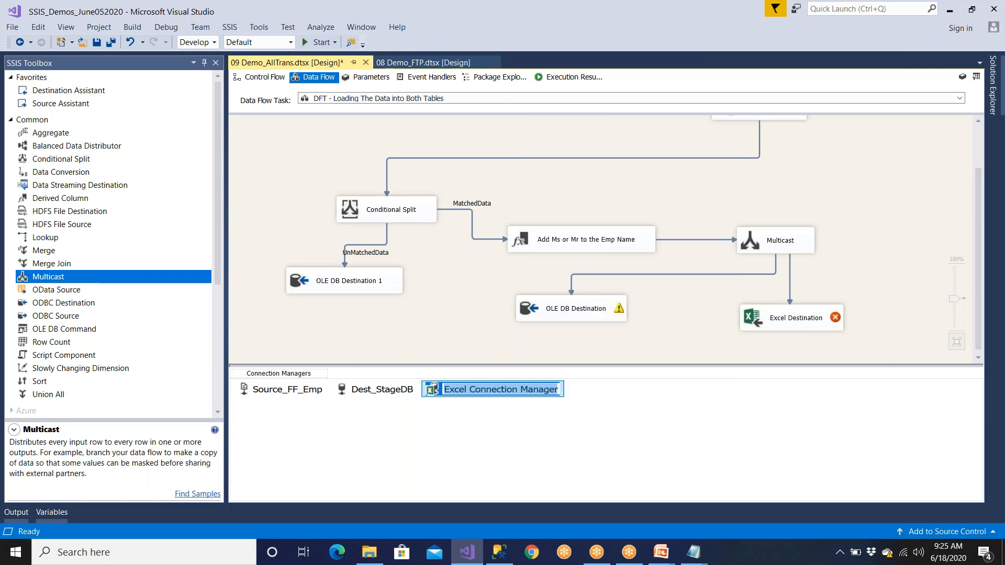
type("Dest_excel")
key("Return")
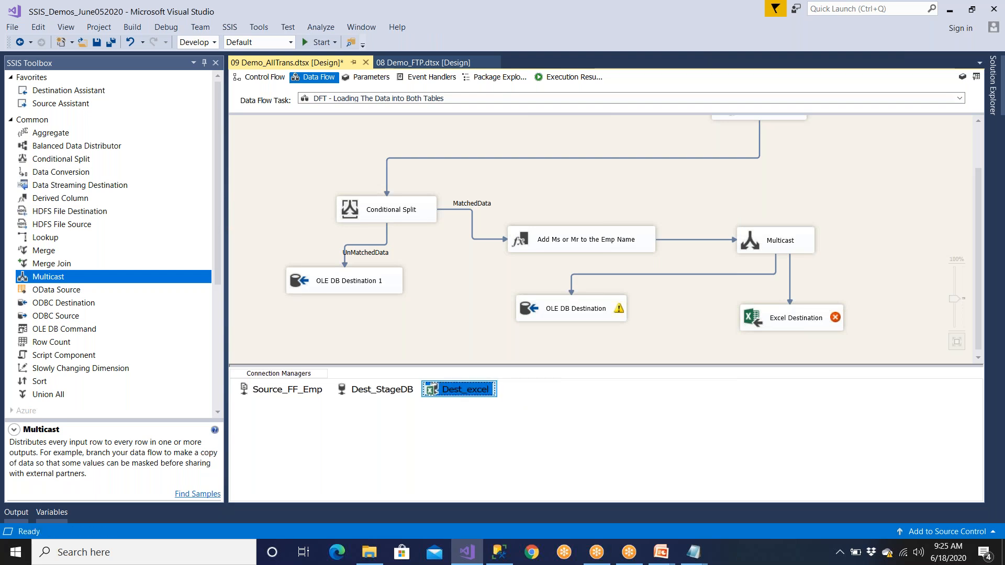
Step: Add a Data Conversion transformation beside the Multicast and select the path from the Multicast to the Excel Destination
mouse_move(825, 325)
scroll(801, 214, "up", 2)
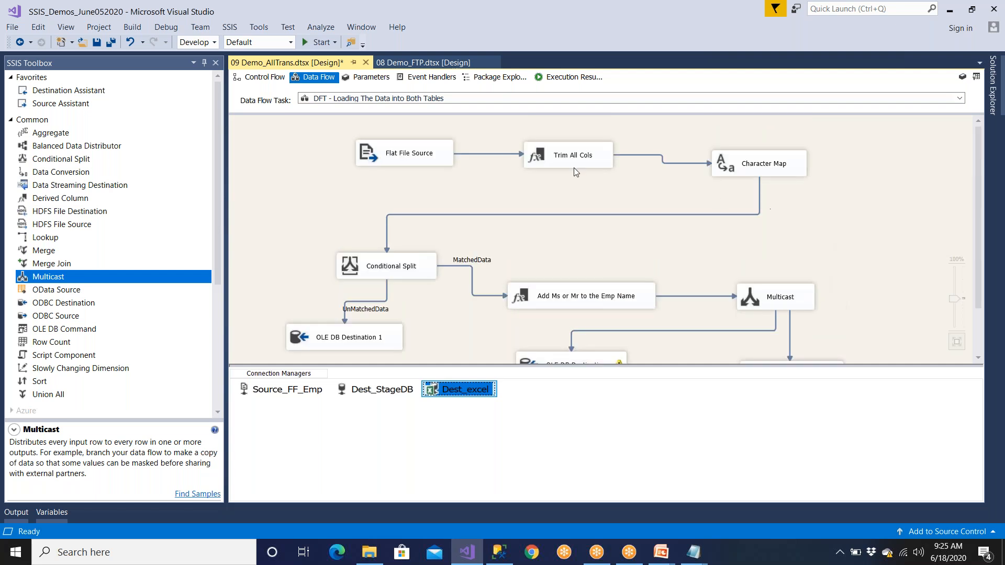
left_click(448, 155)
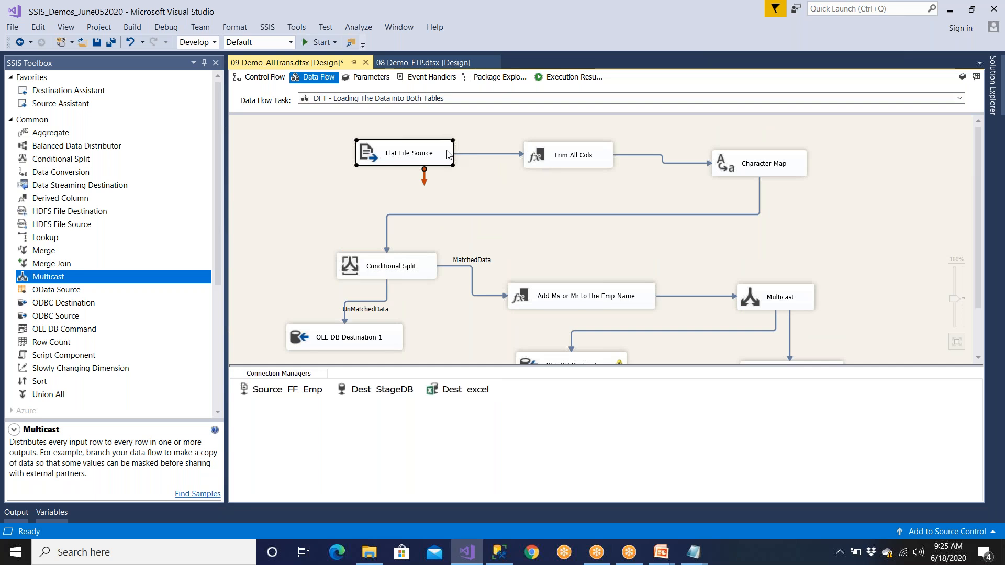
scroll(530, 199, "down", 2)
left_click(798, 313)
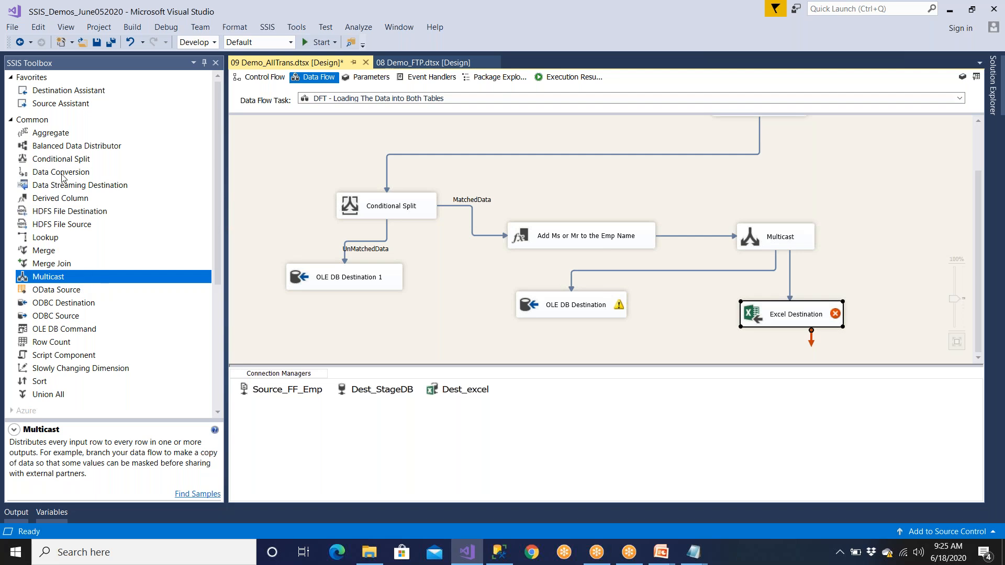
left_click_drag(62, 178, 866, 258)
left_click(818, 320)
left_click(790, 248)
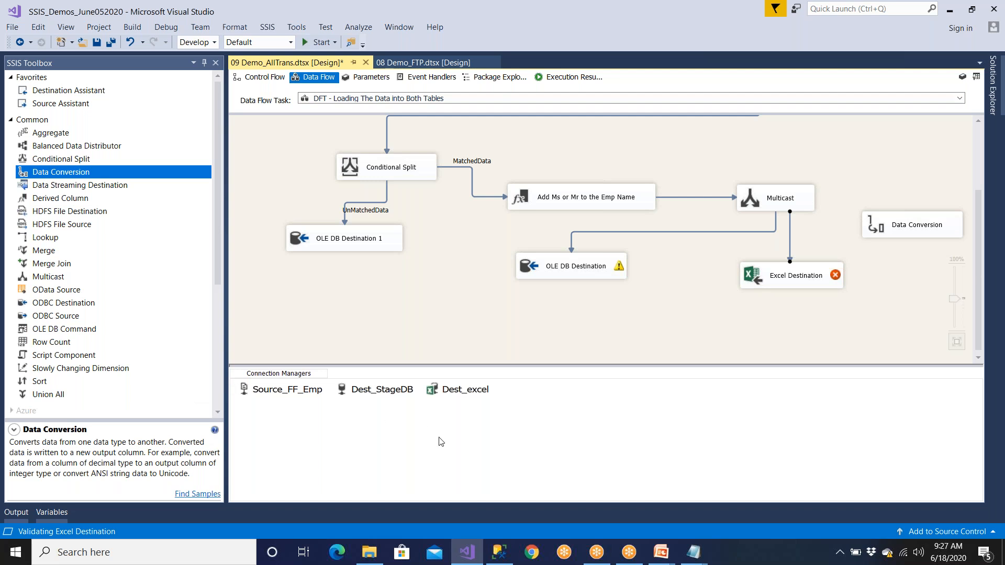
Step: Switch to the running PowerPoint slide show and page through the slides following Multicast Transformation
mouse_move(659, 554)
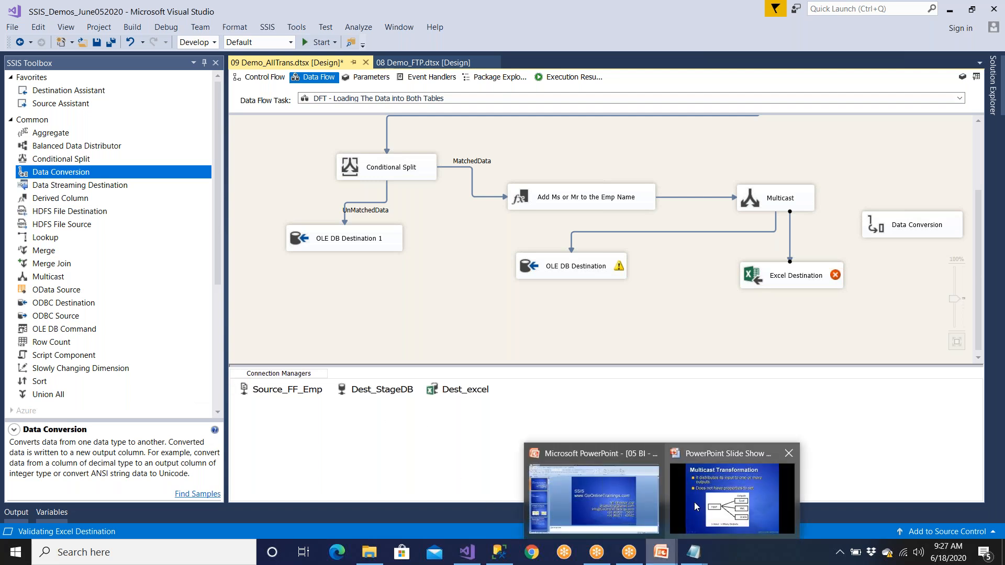
left_click(694, 502)
left_click(694, 502)
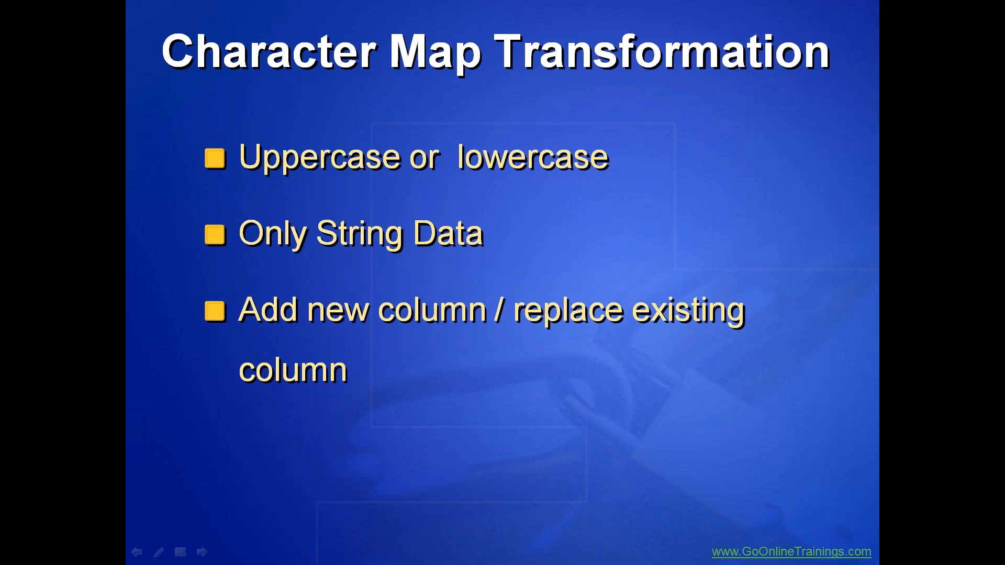
key("Right")
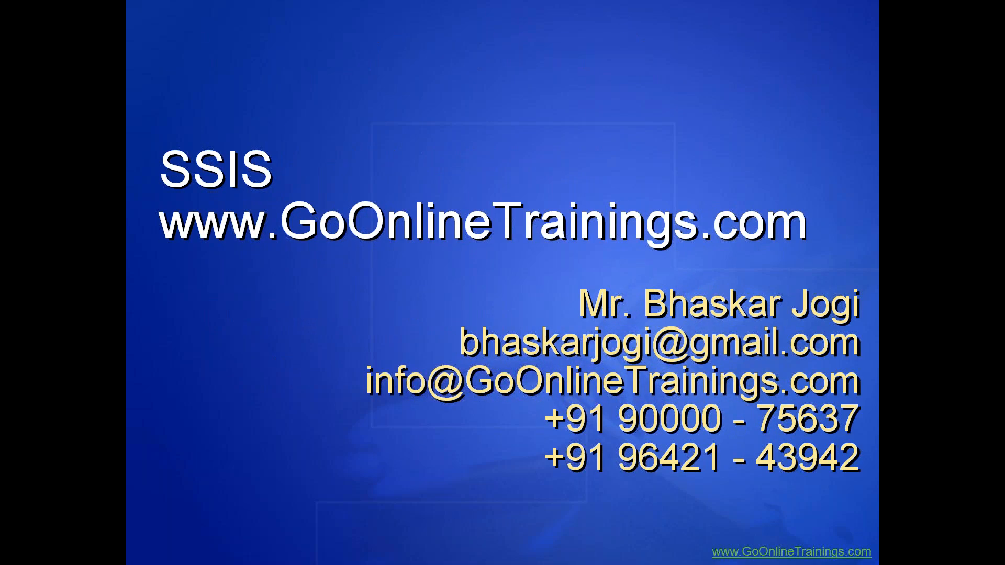